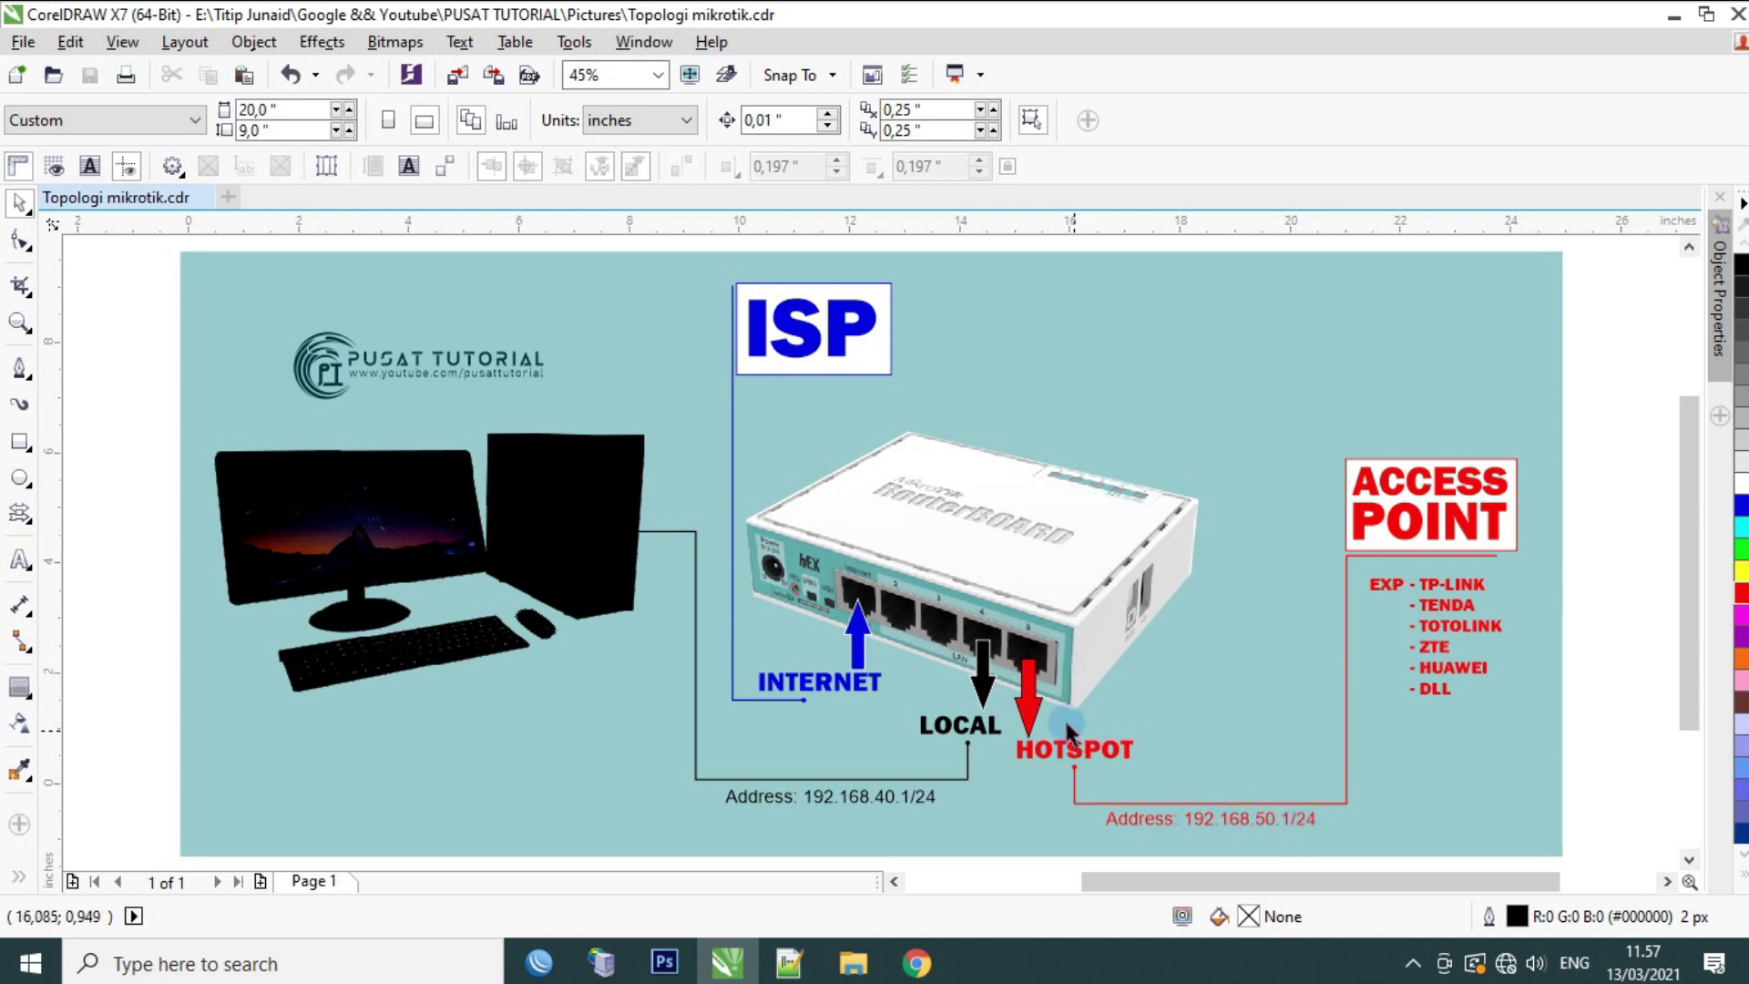
Step: Launch WinBox and select the MikroTik RB750Gr3's MAC address from the Neighbors list
{"action": "left_click", "coordinate": [1682, 22]}
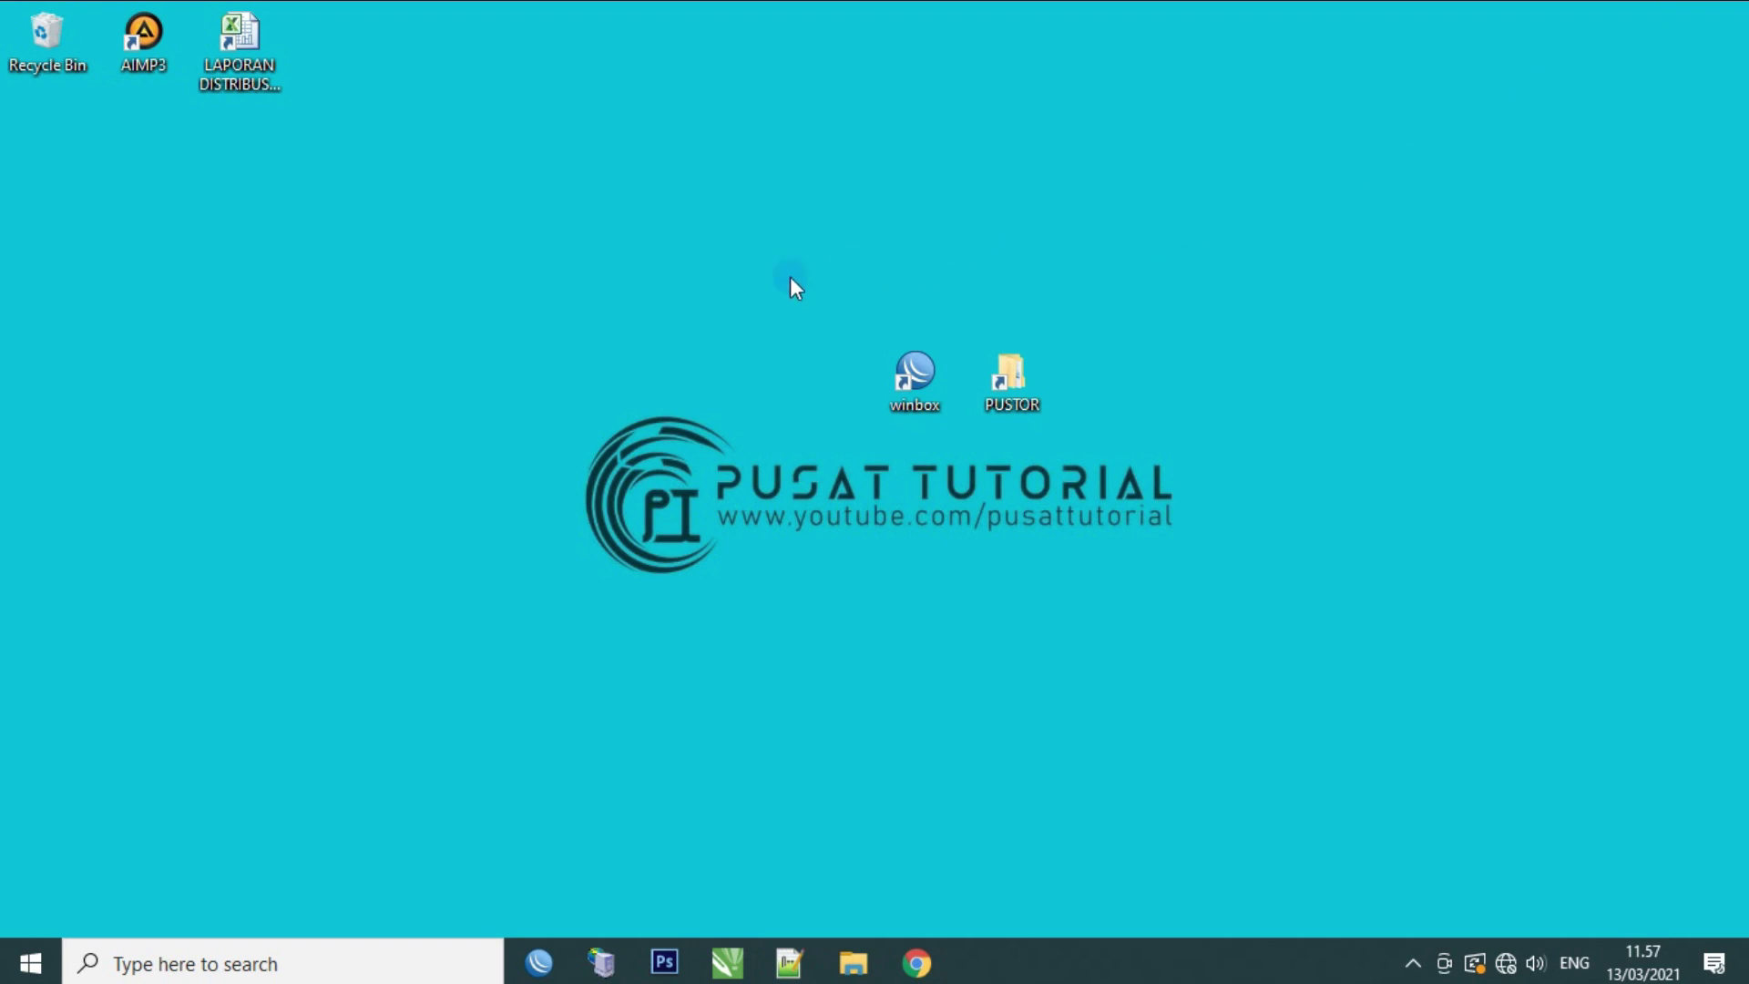
{"action": "double_click", "coordinate": [911, 385]}
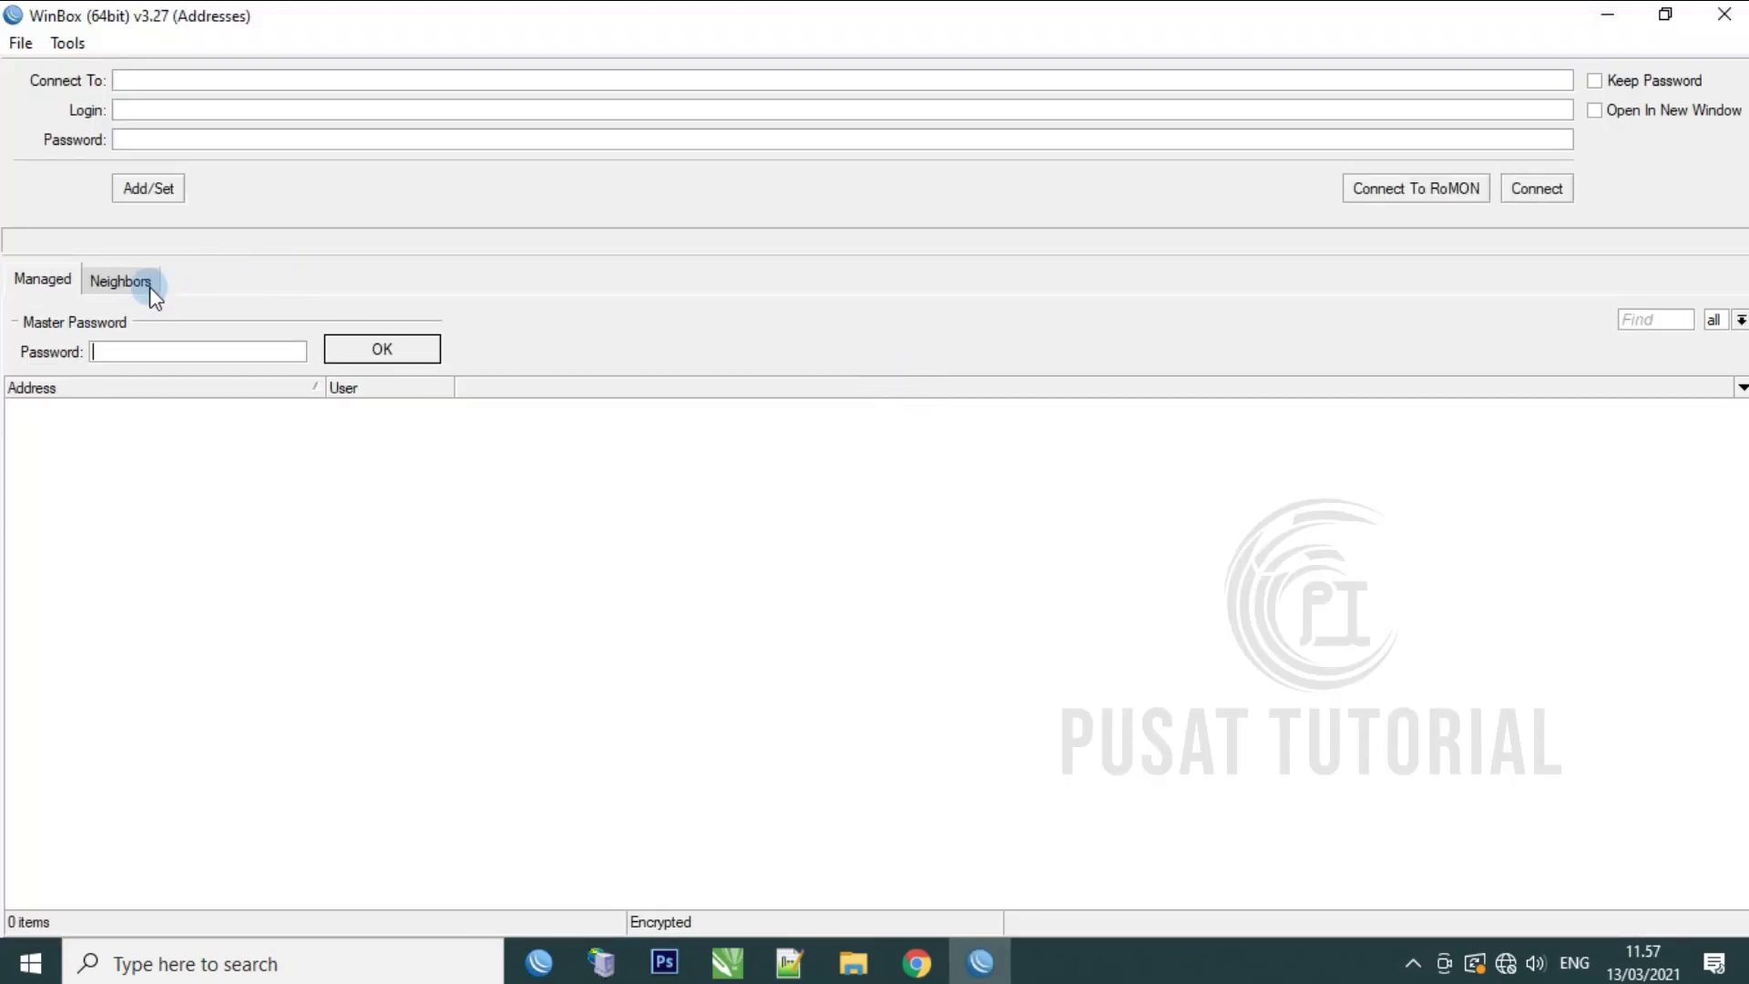
{"action": "left_click", "coordinate": [121, 283]}
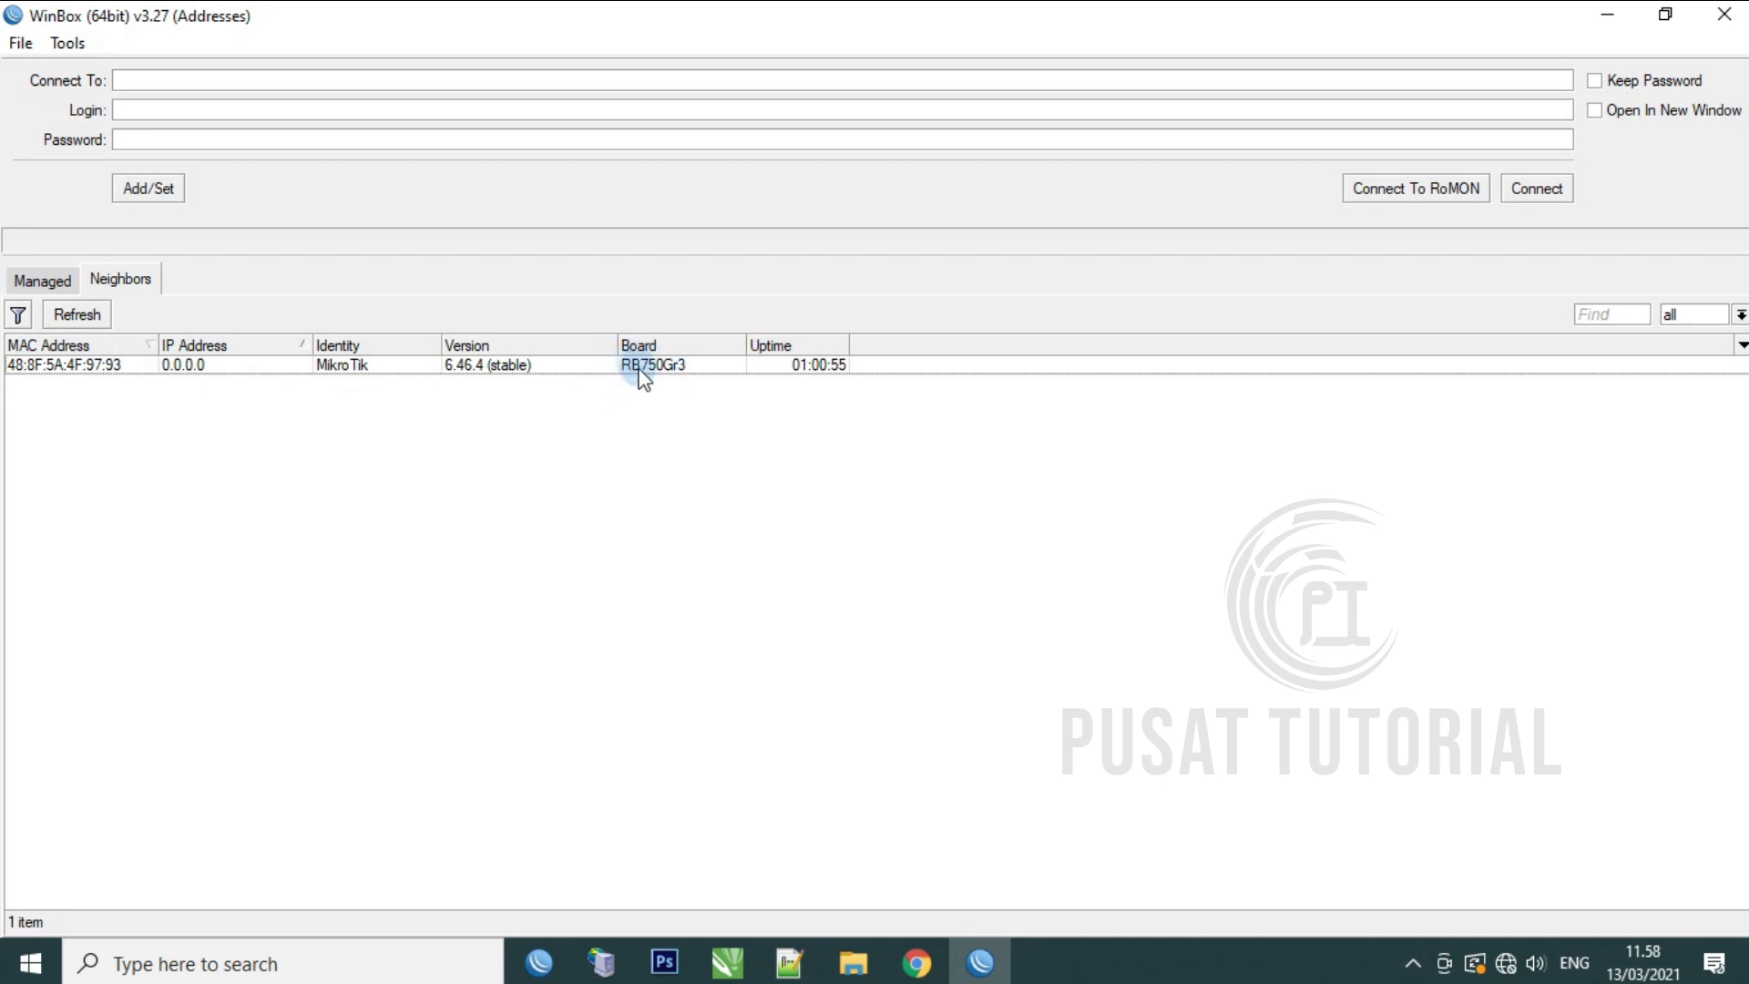
{"action": "left_click", "coordinate": [102, 367]}
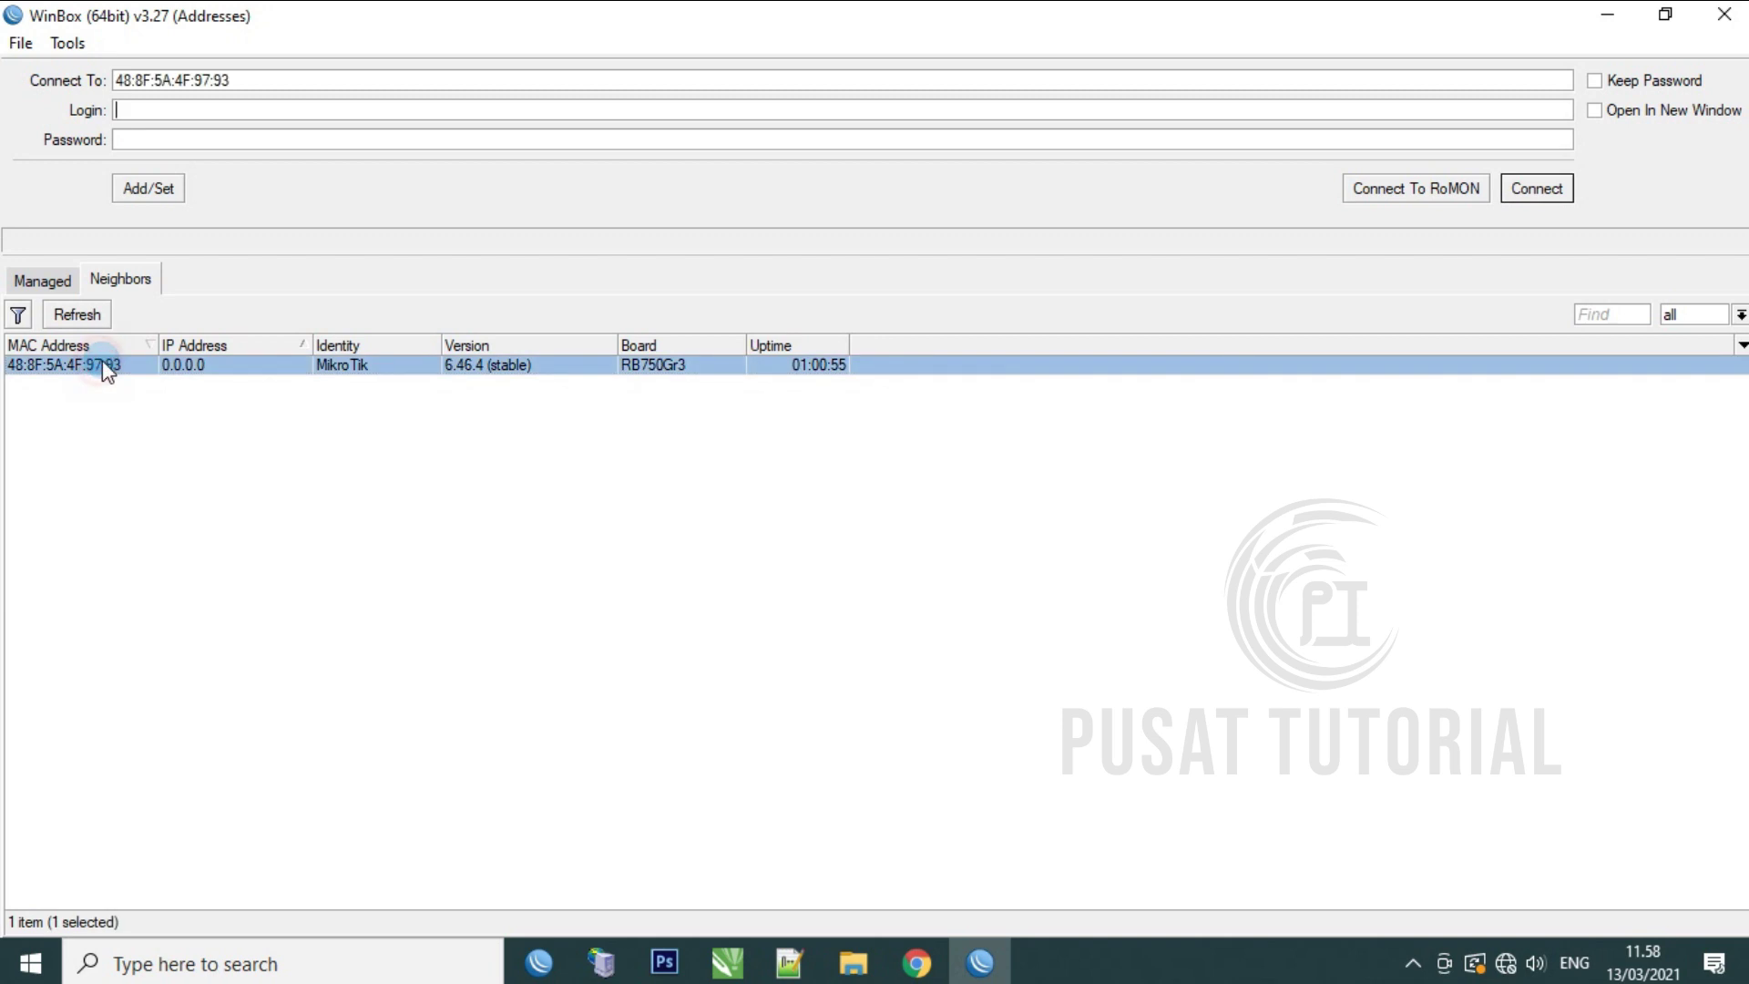
Step: Connect to the router as user admin with an empty password
{"action": "left_click", "coordinate": [167, 109]}
{"action": "type", "text": "A"}
{"action": "key", "text": "BackSpace"}
{"action": "key", "text": "BackSpace"}
{"action": "type", "text": "admin"}
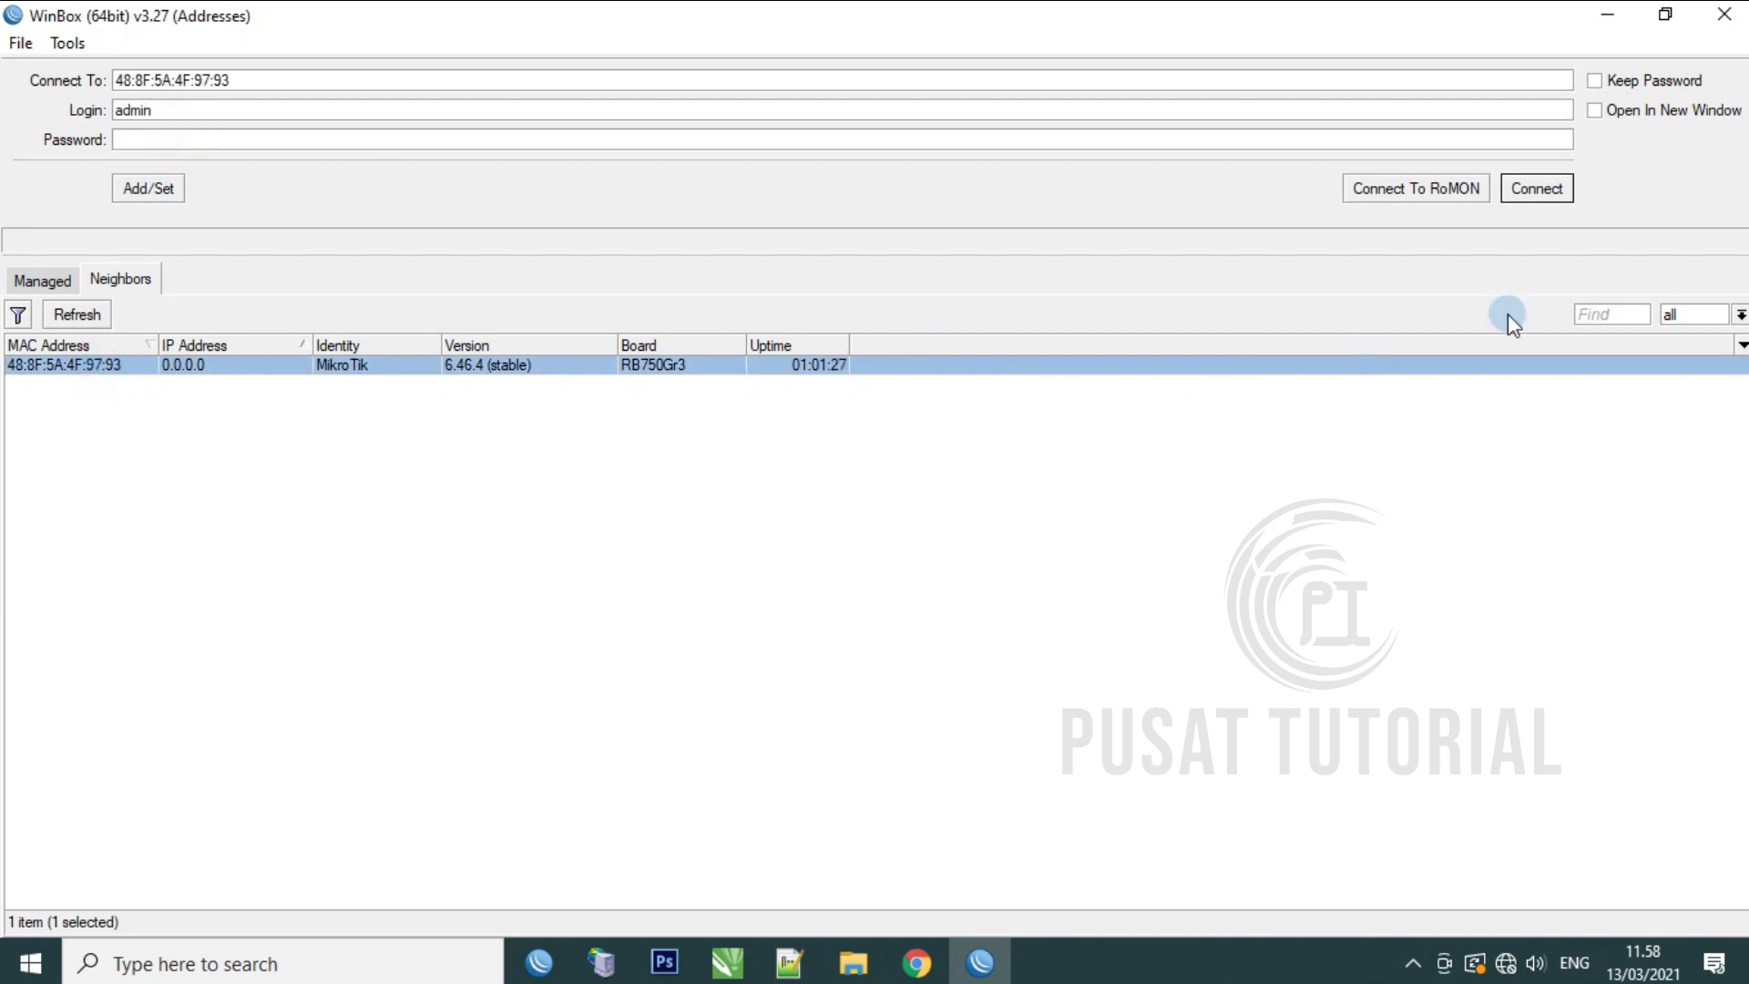
{"action": "left_click", "coordinate": [1555, 189]}
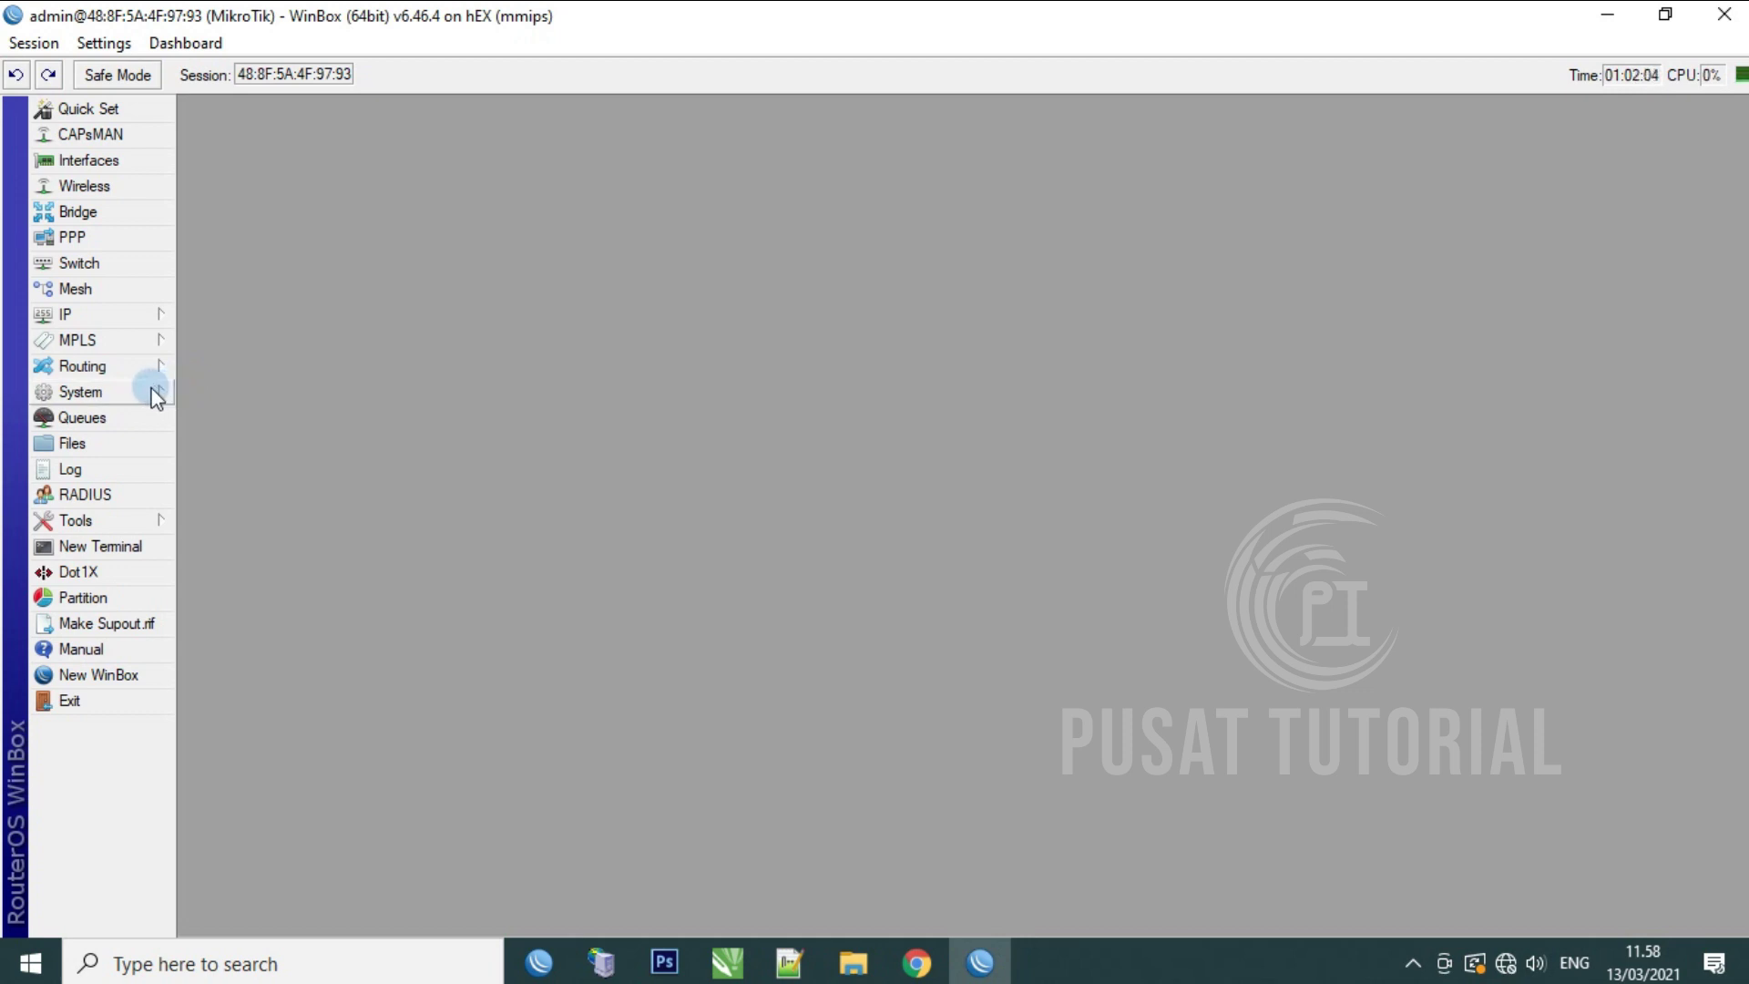
{"action": "left_click", "coordinate": [143, 391]}
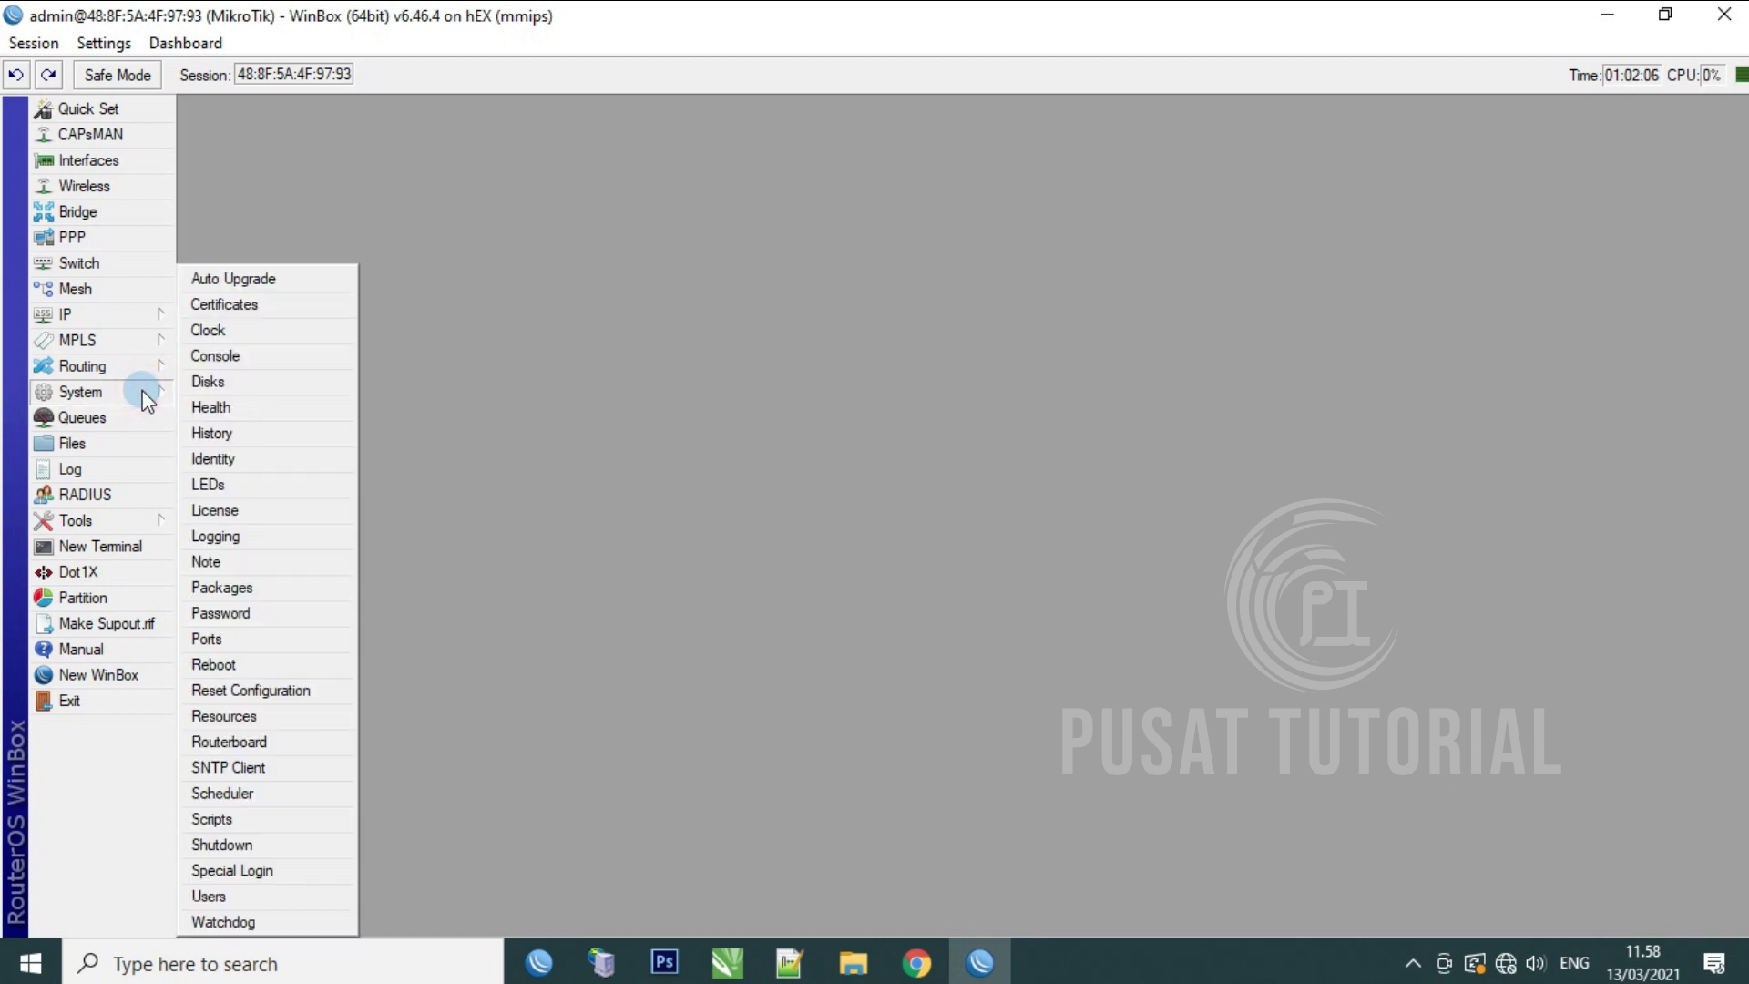
Step: Reset the router configuration with No Default Configuration and Do Not Backup checked
{"action": "left_click", "coordinate": [251, 693]}
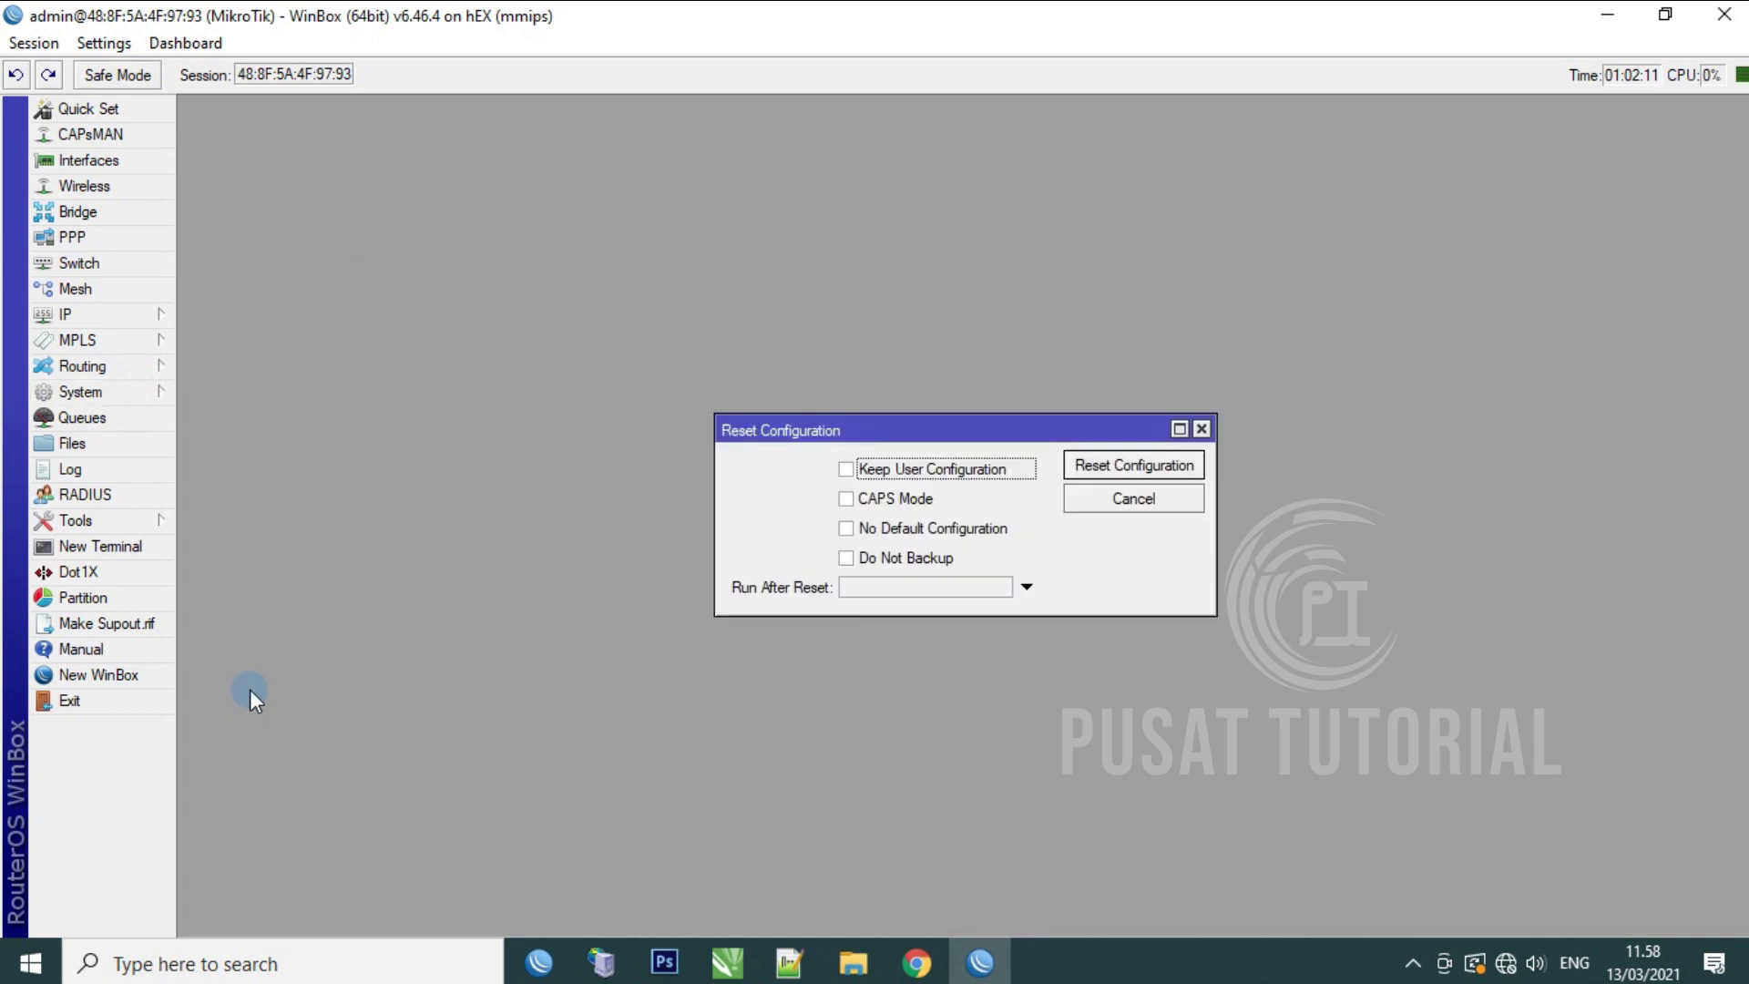
{"action": "left_click", "coordinate": [845, 558]}
{"action": "left_click", "coordinate": [846, 529]}
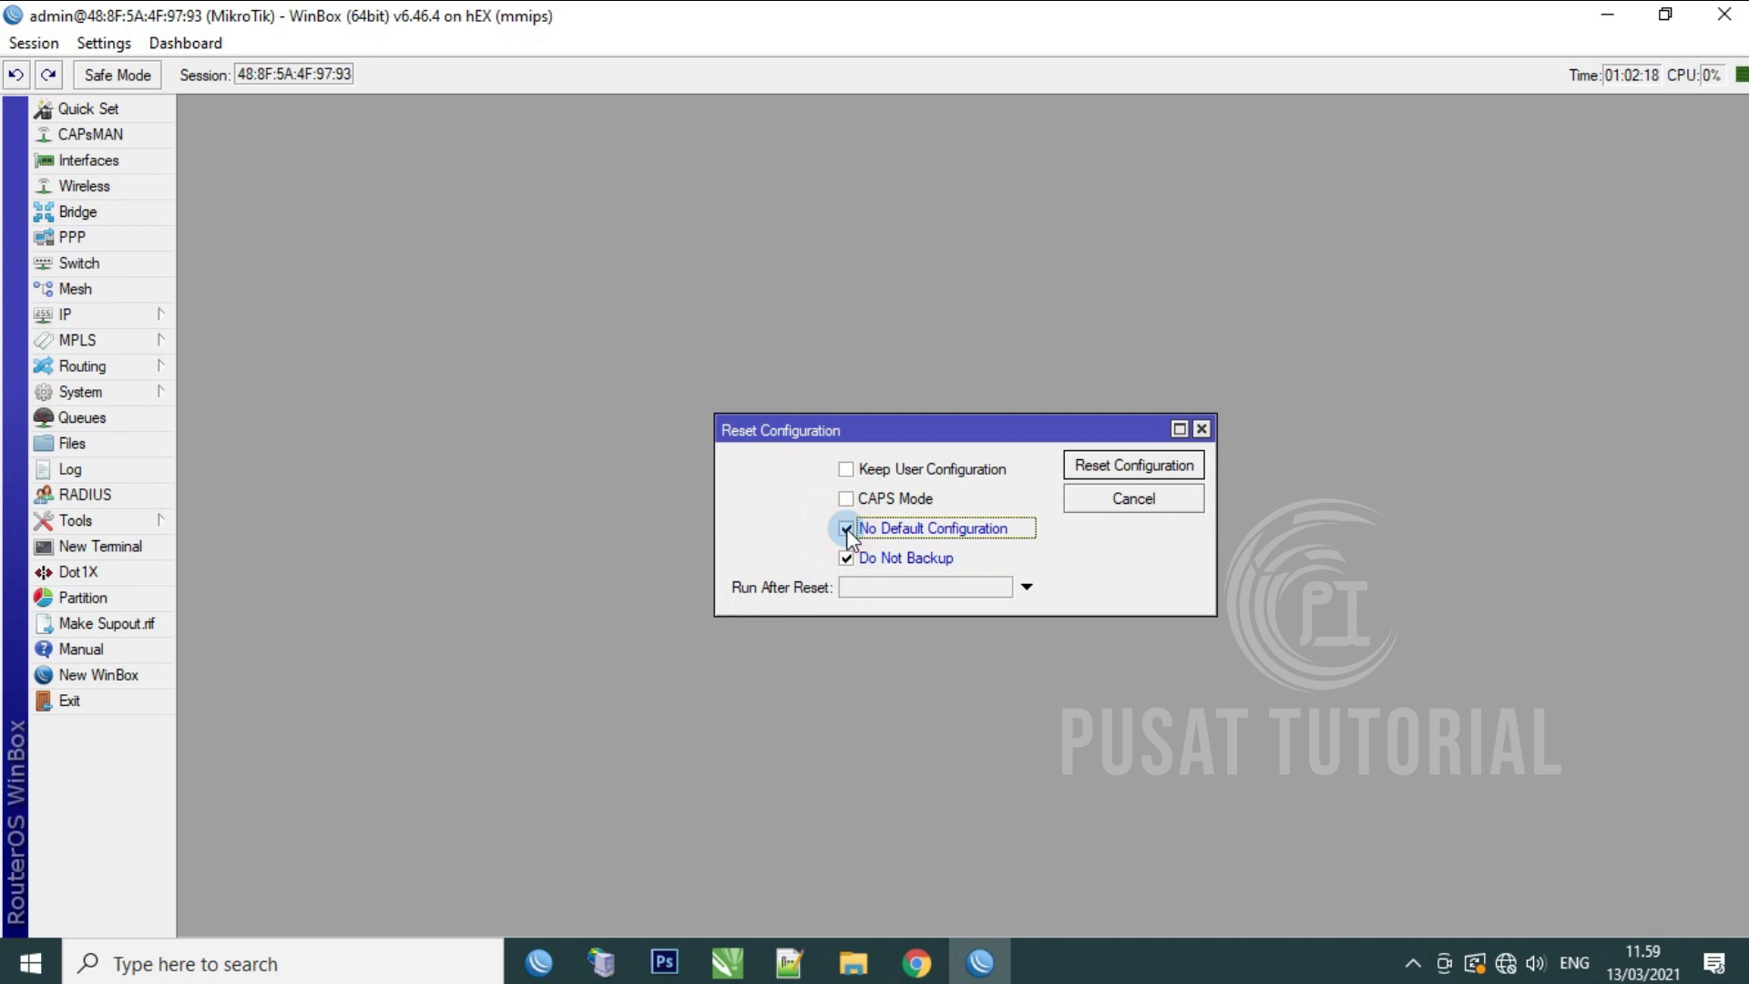
{"action": "left_click", "coordinate": [1107, 463]}
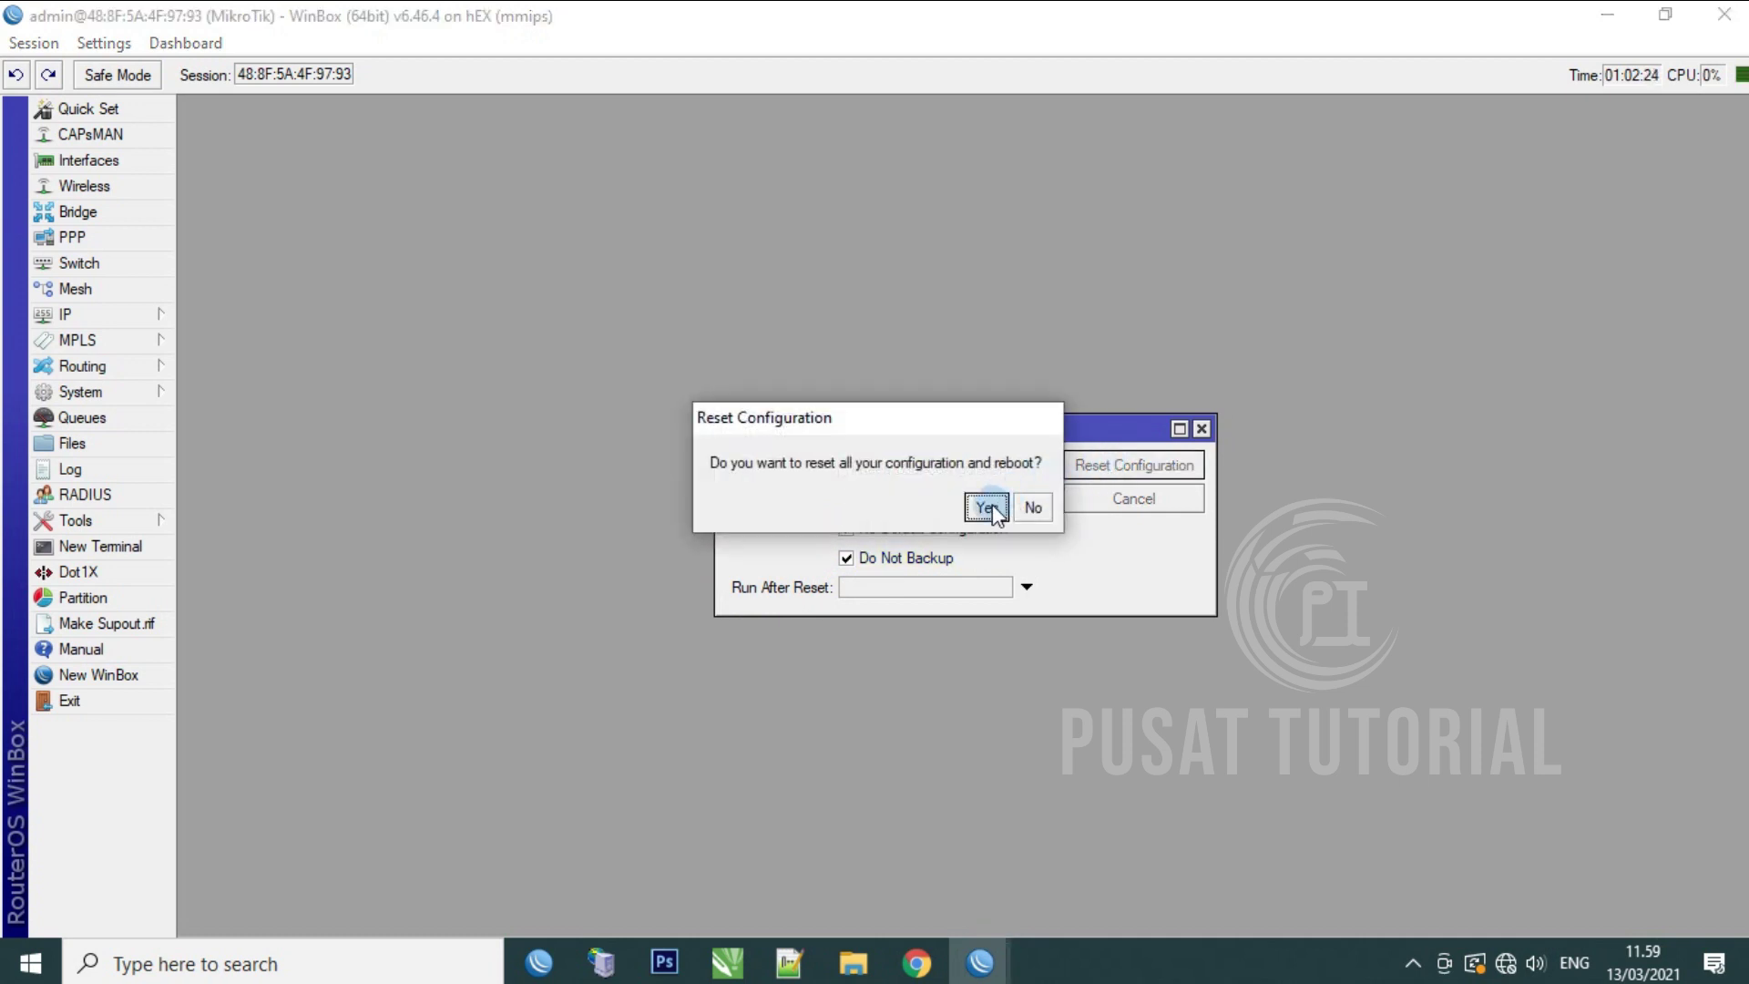
{"action": "left_click", "coordinate": [988, 506]}
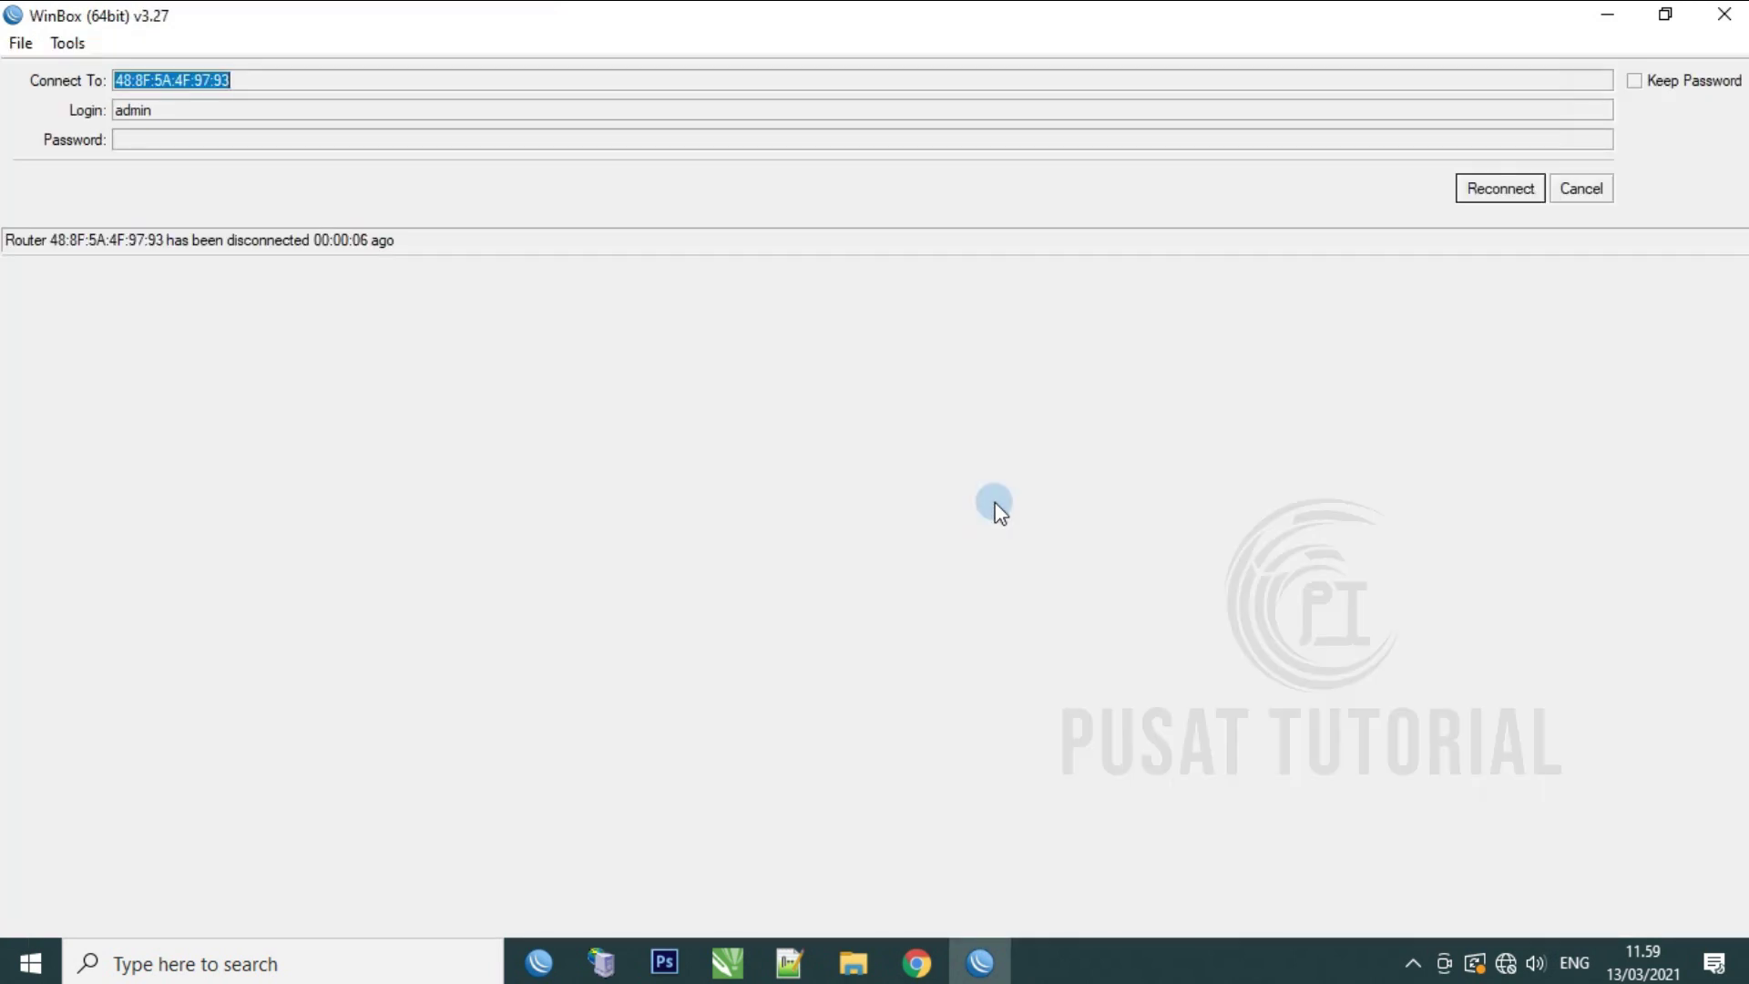
Step: Refresh the neighbor list and reconnect to the rebooted router
{"action": "left_click", "coordinate": [1590, 189]}
{"action": "left_click", "coordinate": [81, 315]}
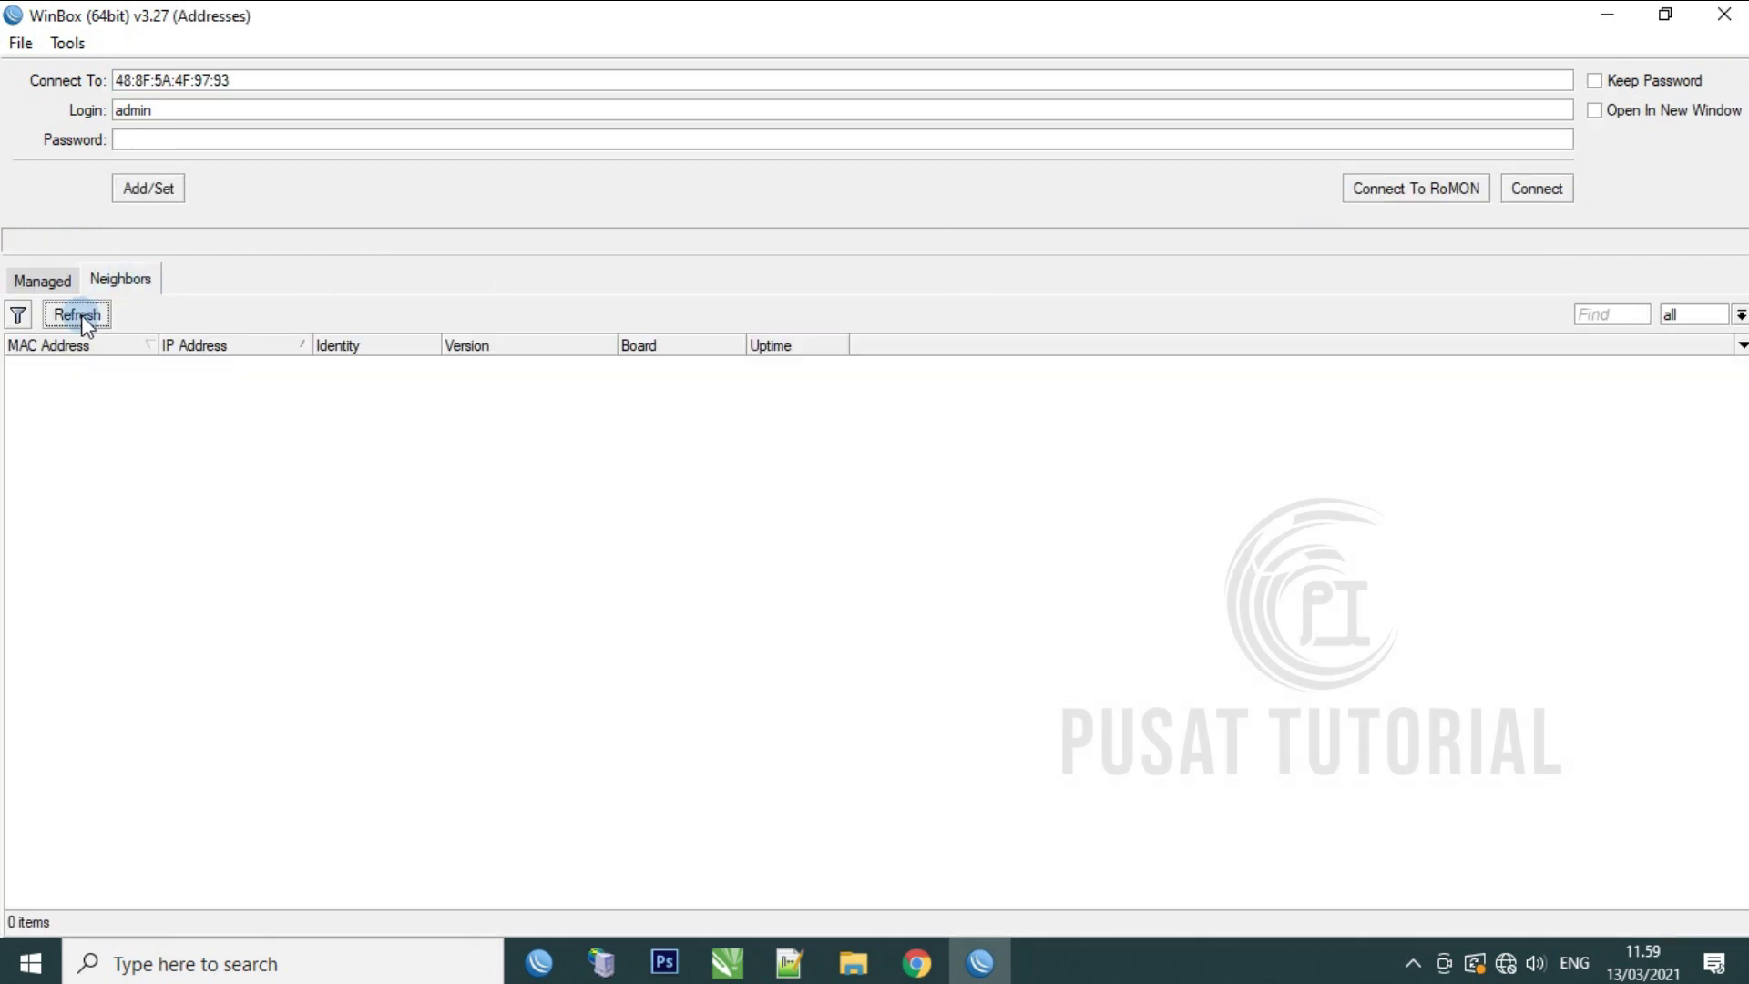
{"action": "left_click", "coordinate": [80, 315]}
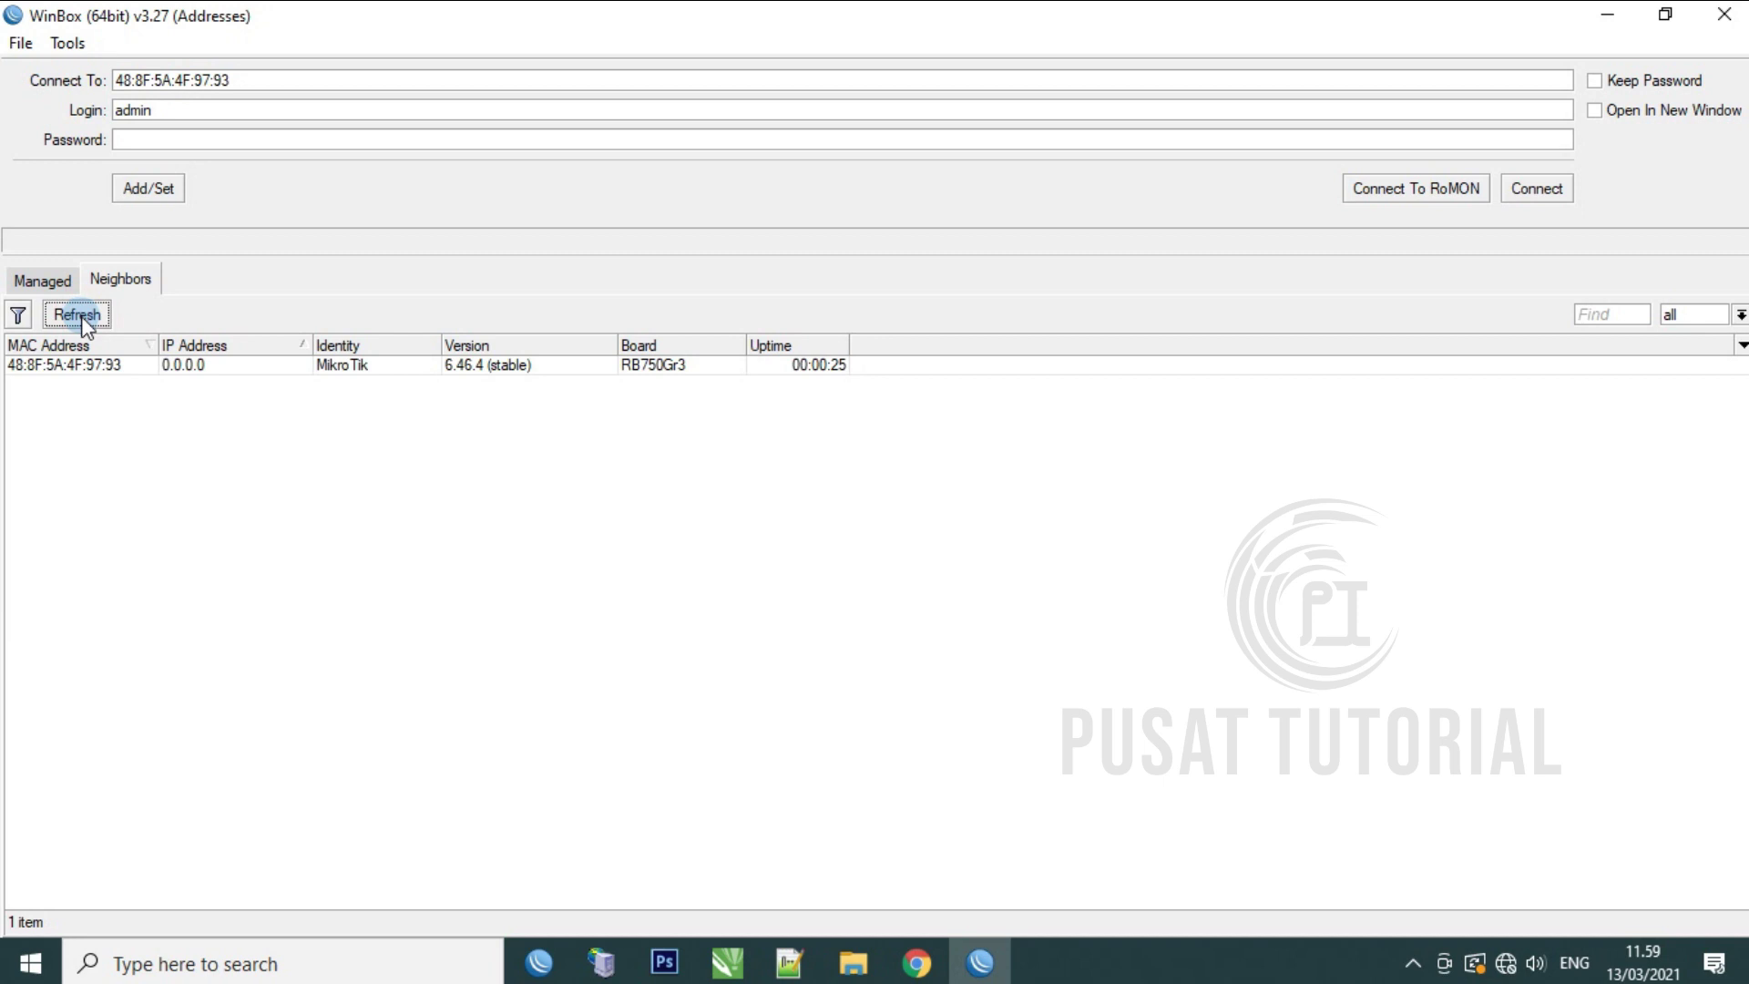
{"action": "left_click", "coordinate": [73, 365]}
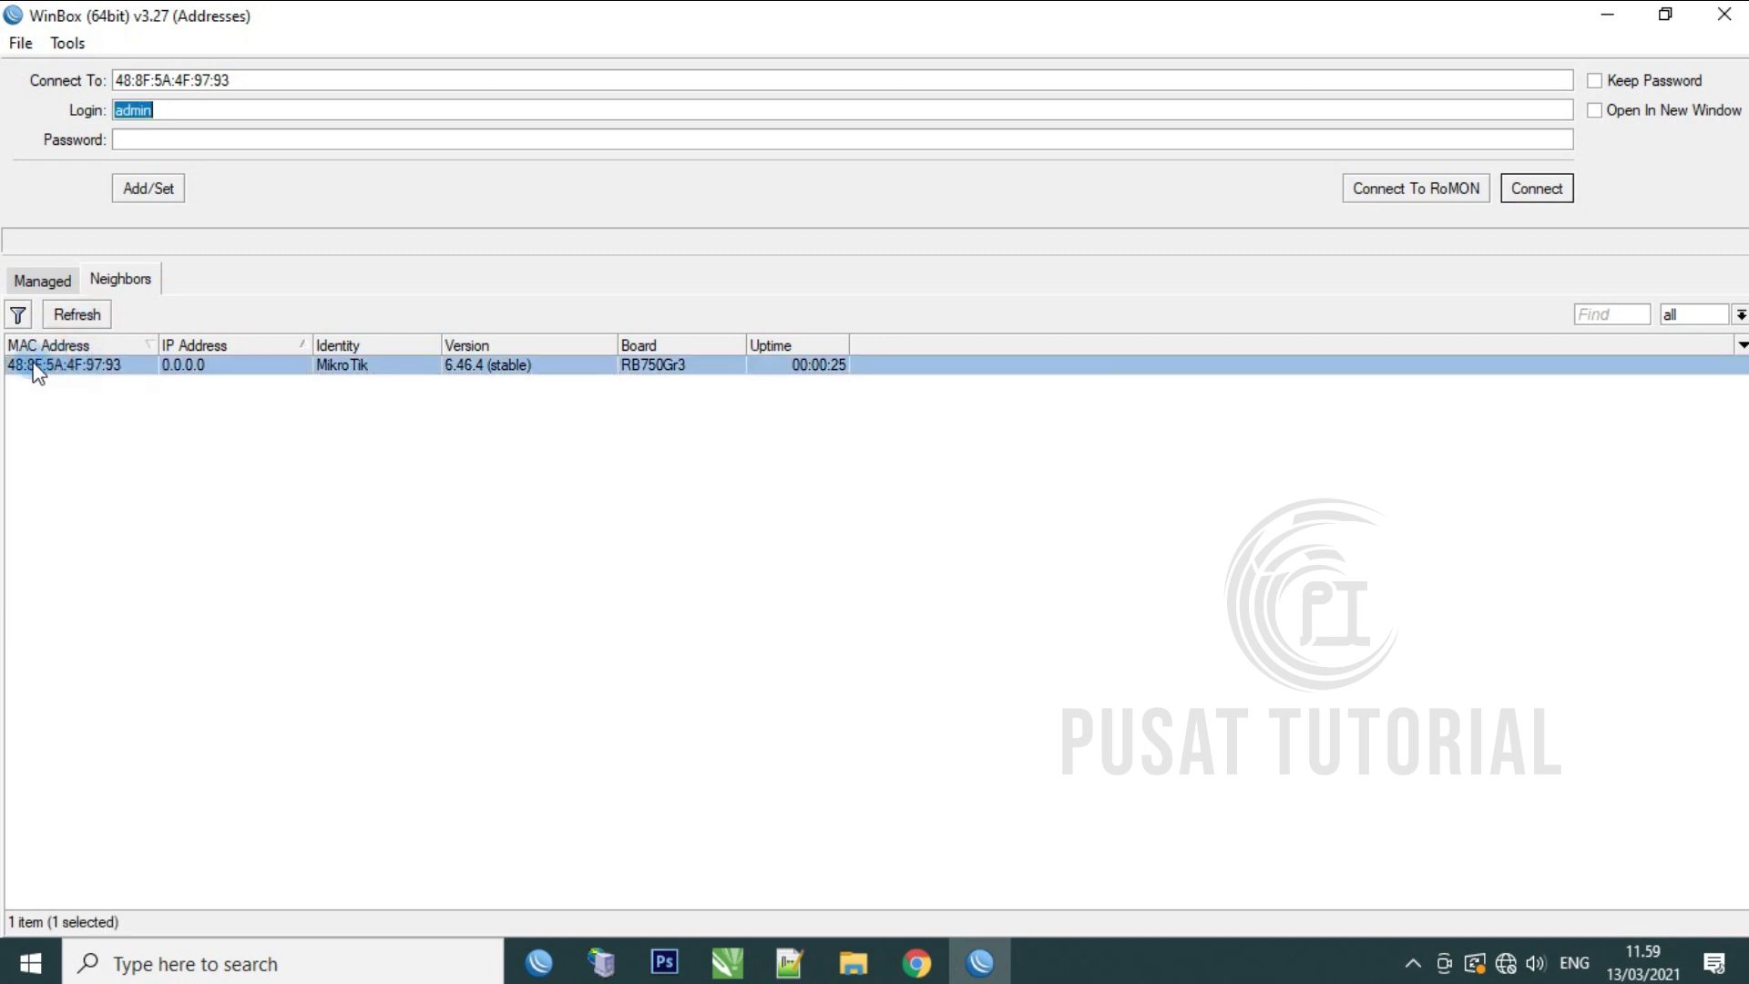
{"action": "left_click", "coordinate": [1558, 189]}
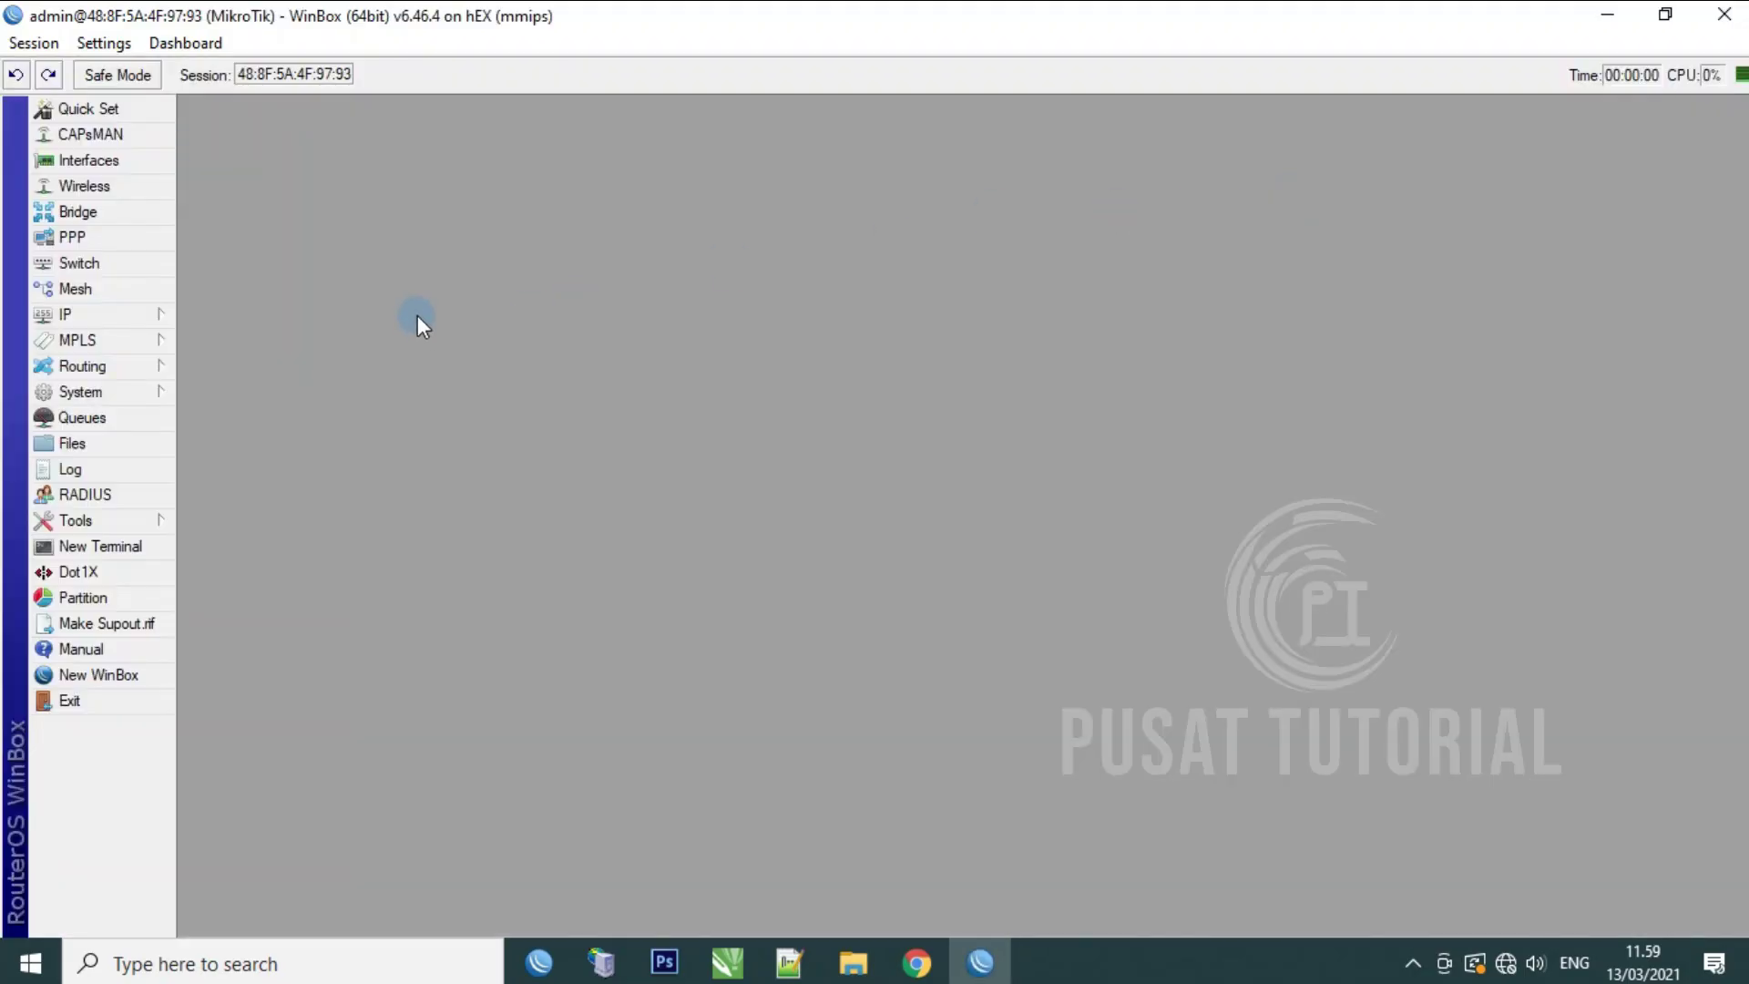
Step: Set the System Identity to FLASHNET and save it
{"action": "left_click", "coordinate": [133, 401]}
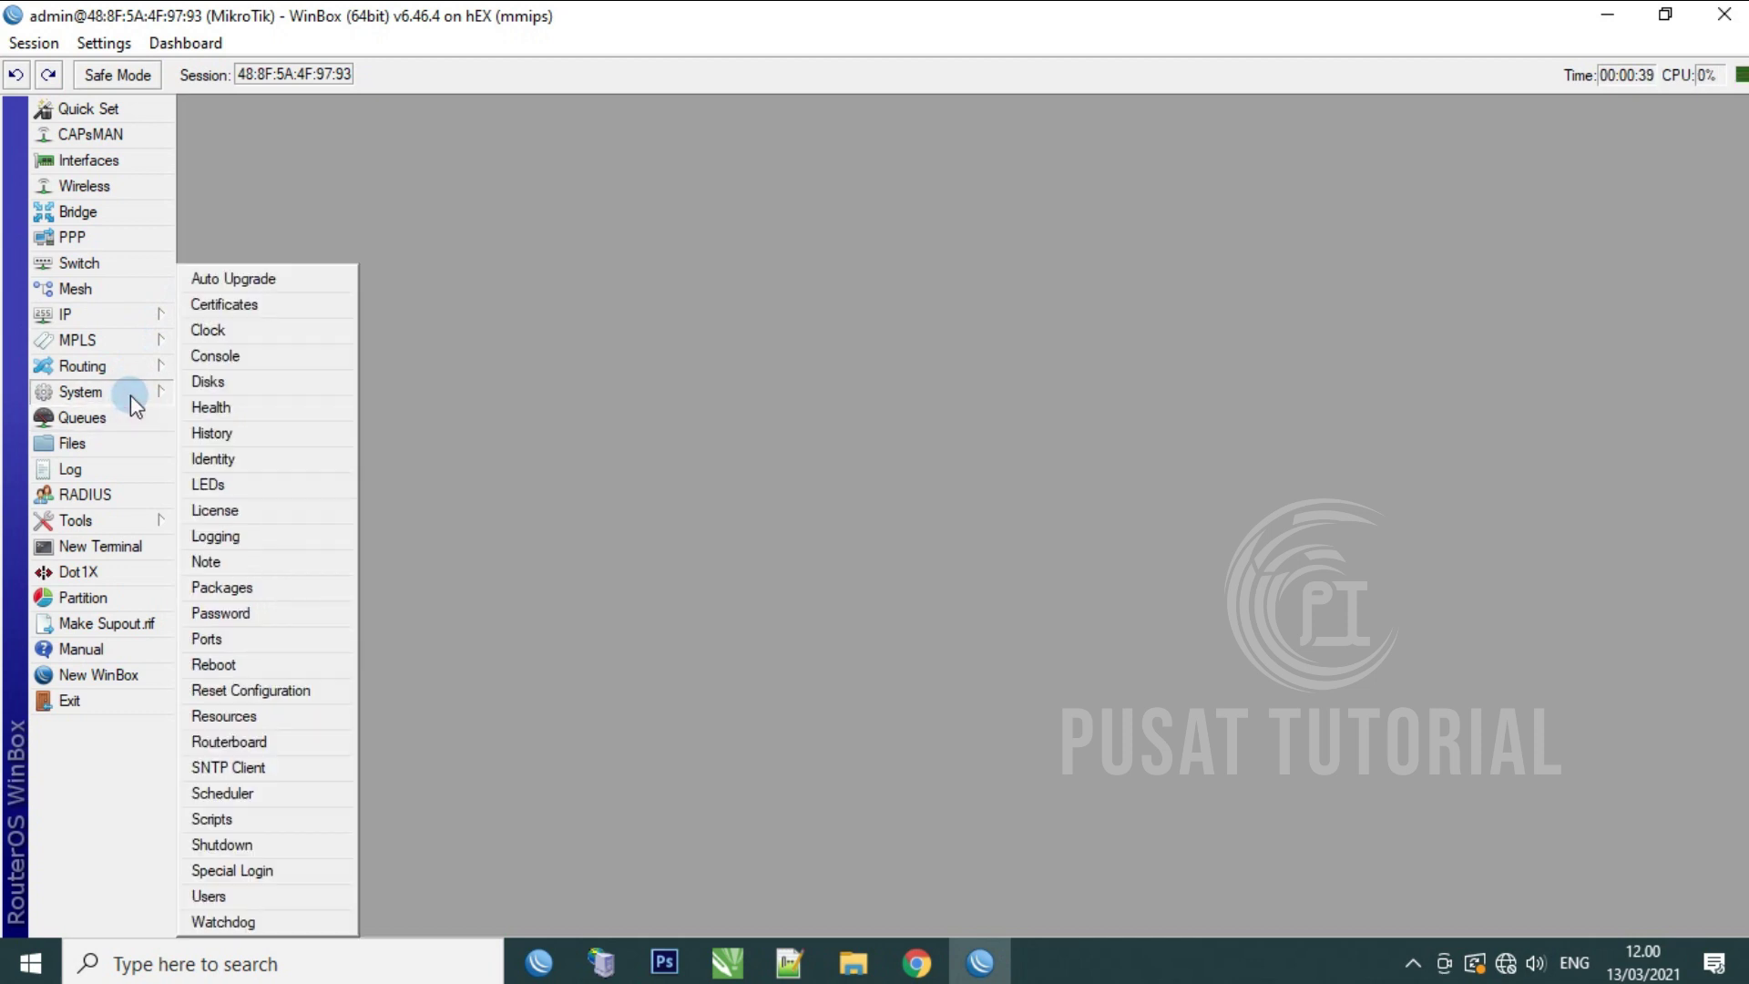
{"action": "left_click", "coordinate": [245, 394]}
{"action": "left_click", "coordinate": [256, 466]}
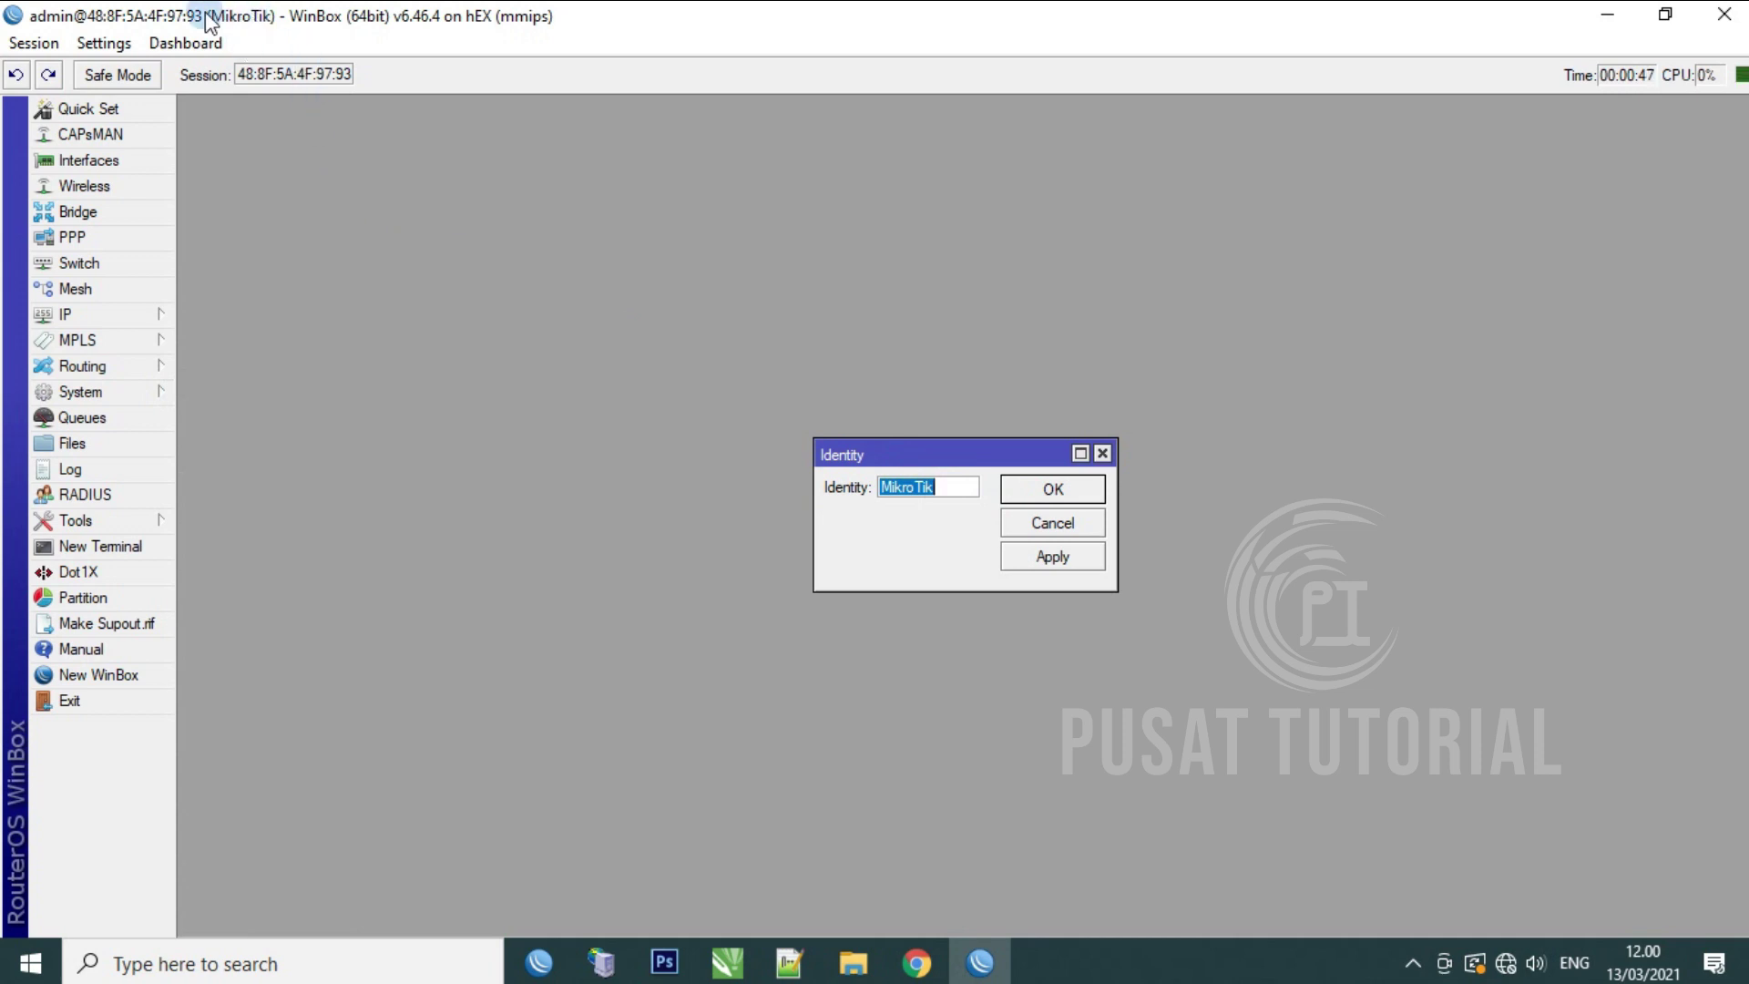
{"action": "type", "text": "FLASHNET"}
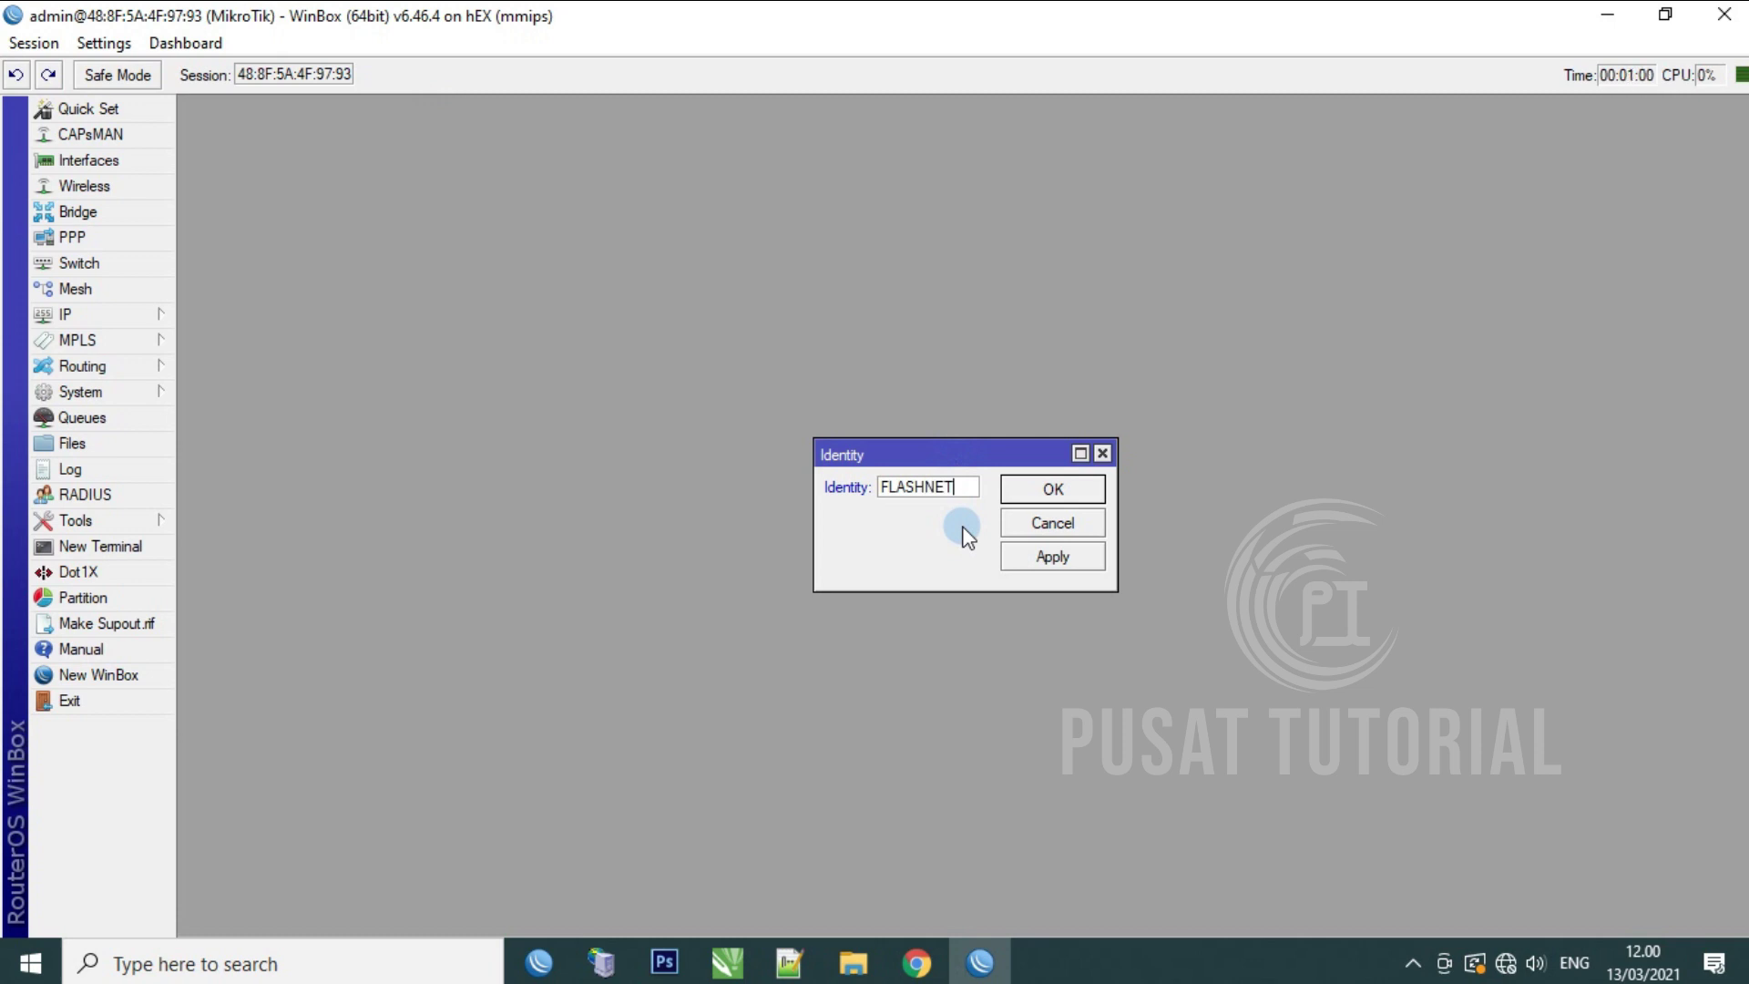
{"action": "left_click", "coordinate": [1039, 558]}
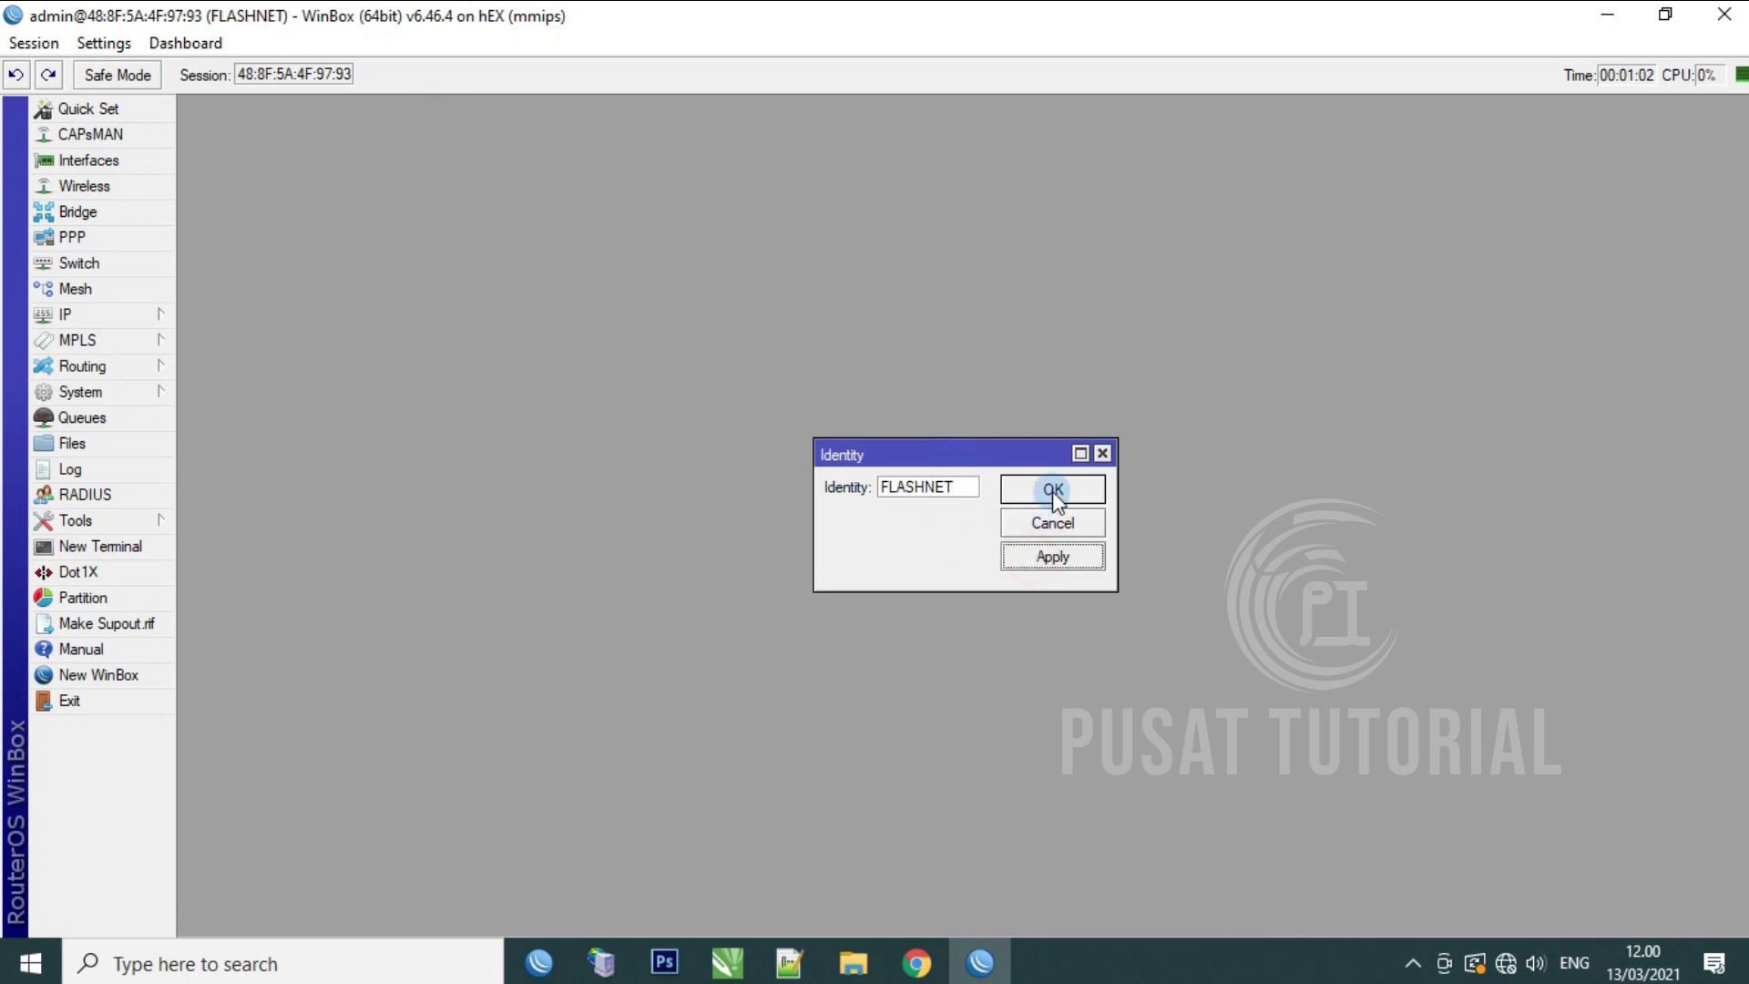
{"action": "left_click", "coordinate": [1045, 492]}
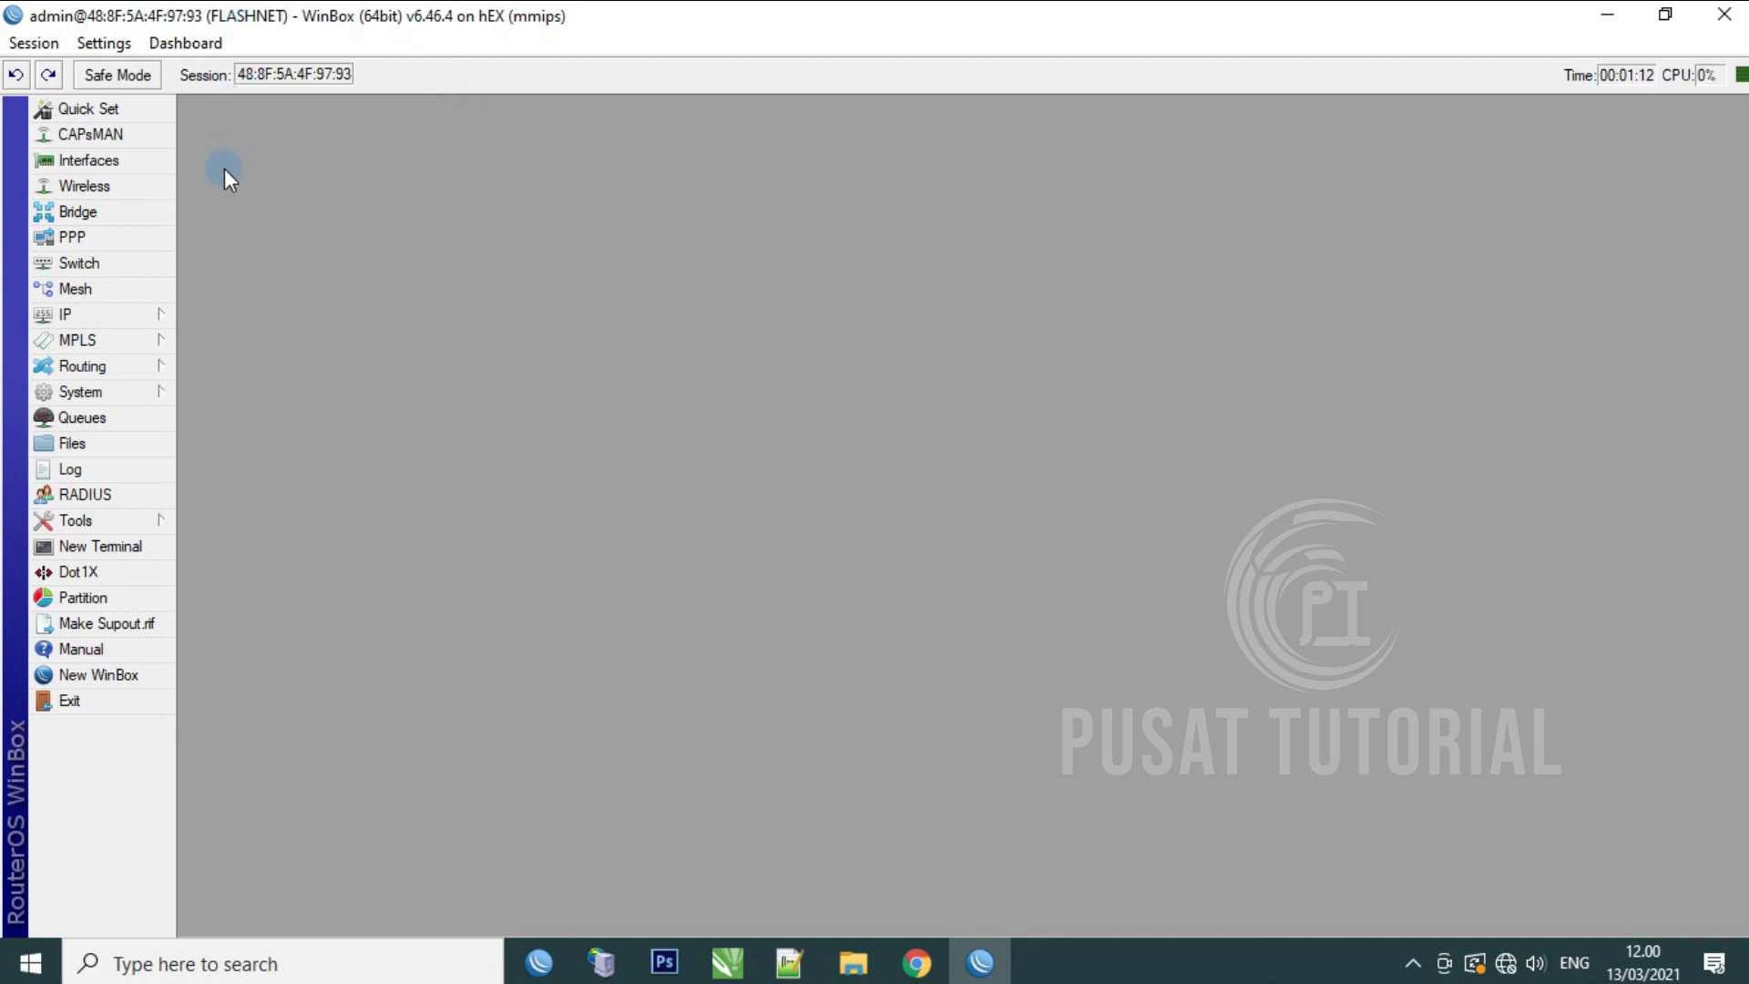
Step: In System > Users, add a new user named FLASH in the full group
{"action": "left_click", "coordinate": [136, 394]}
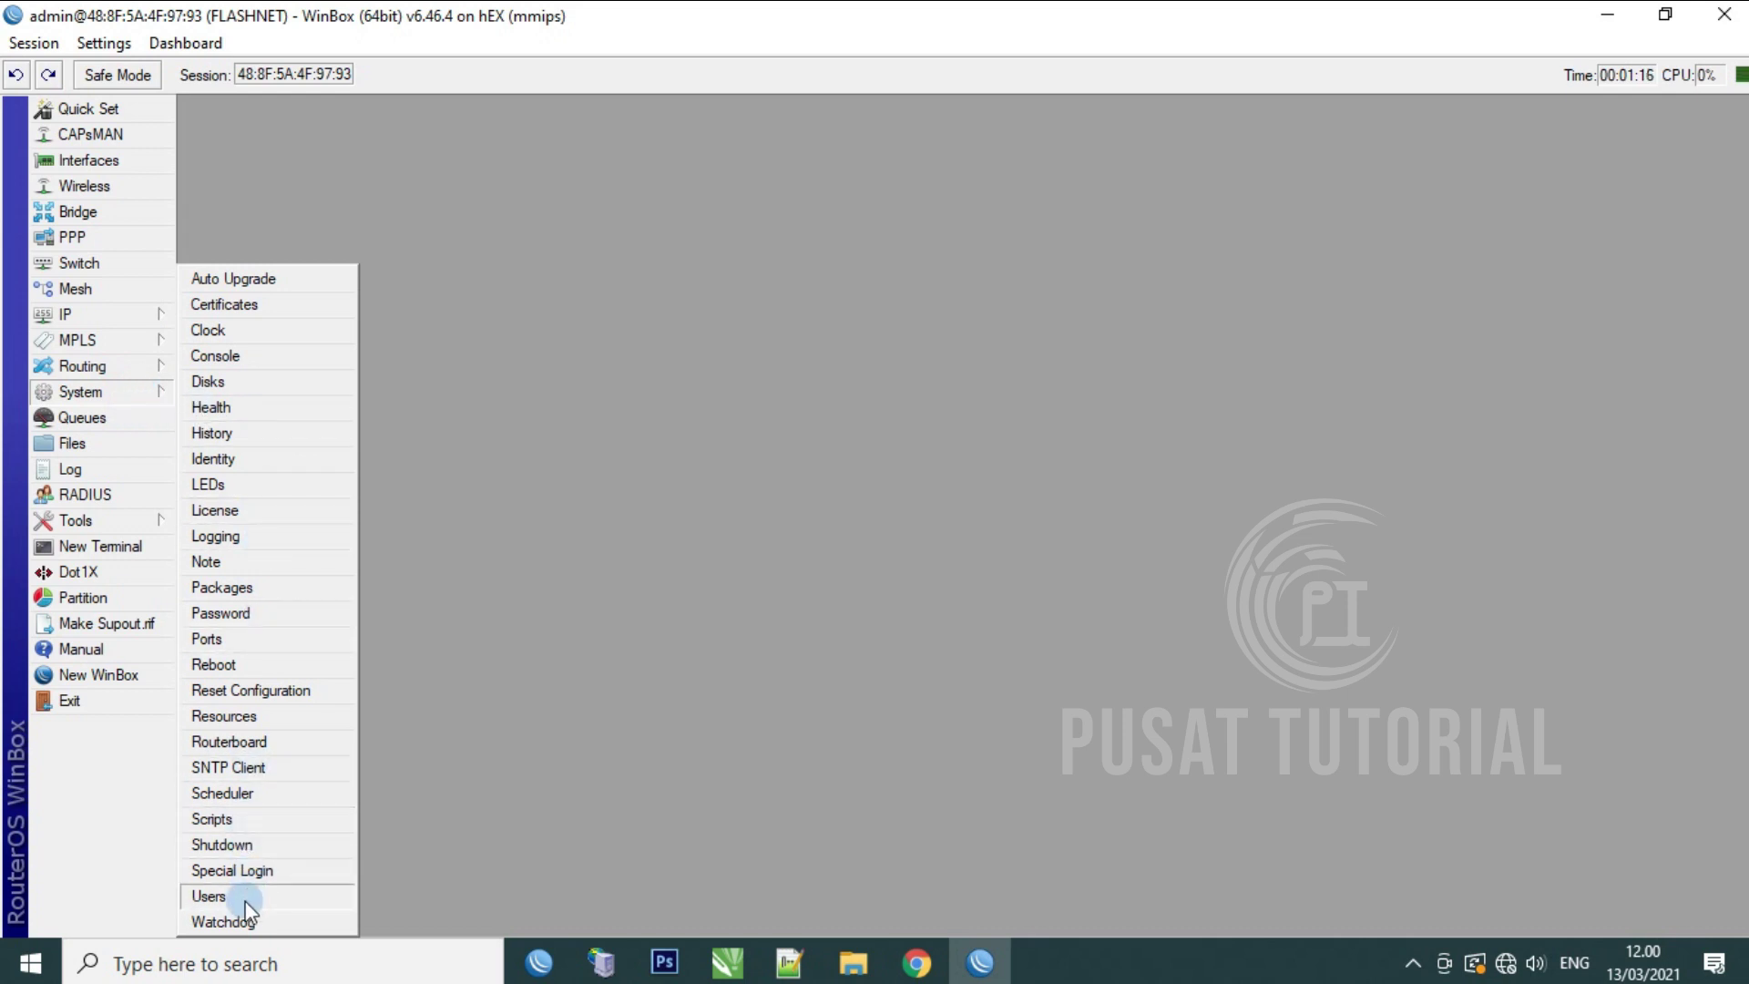
{"action": "left_click", "coordinate": [209, 897]}
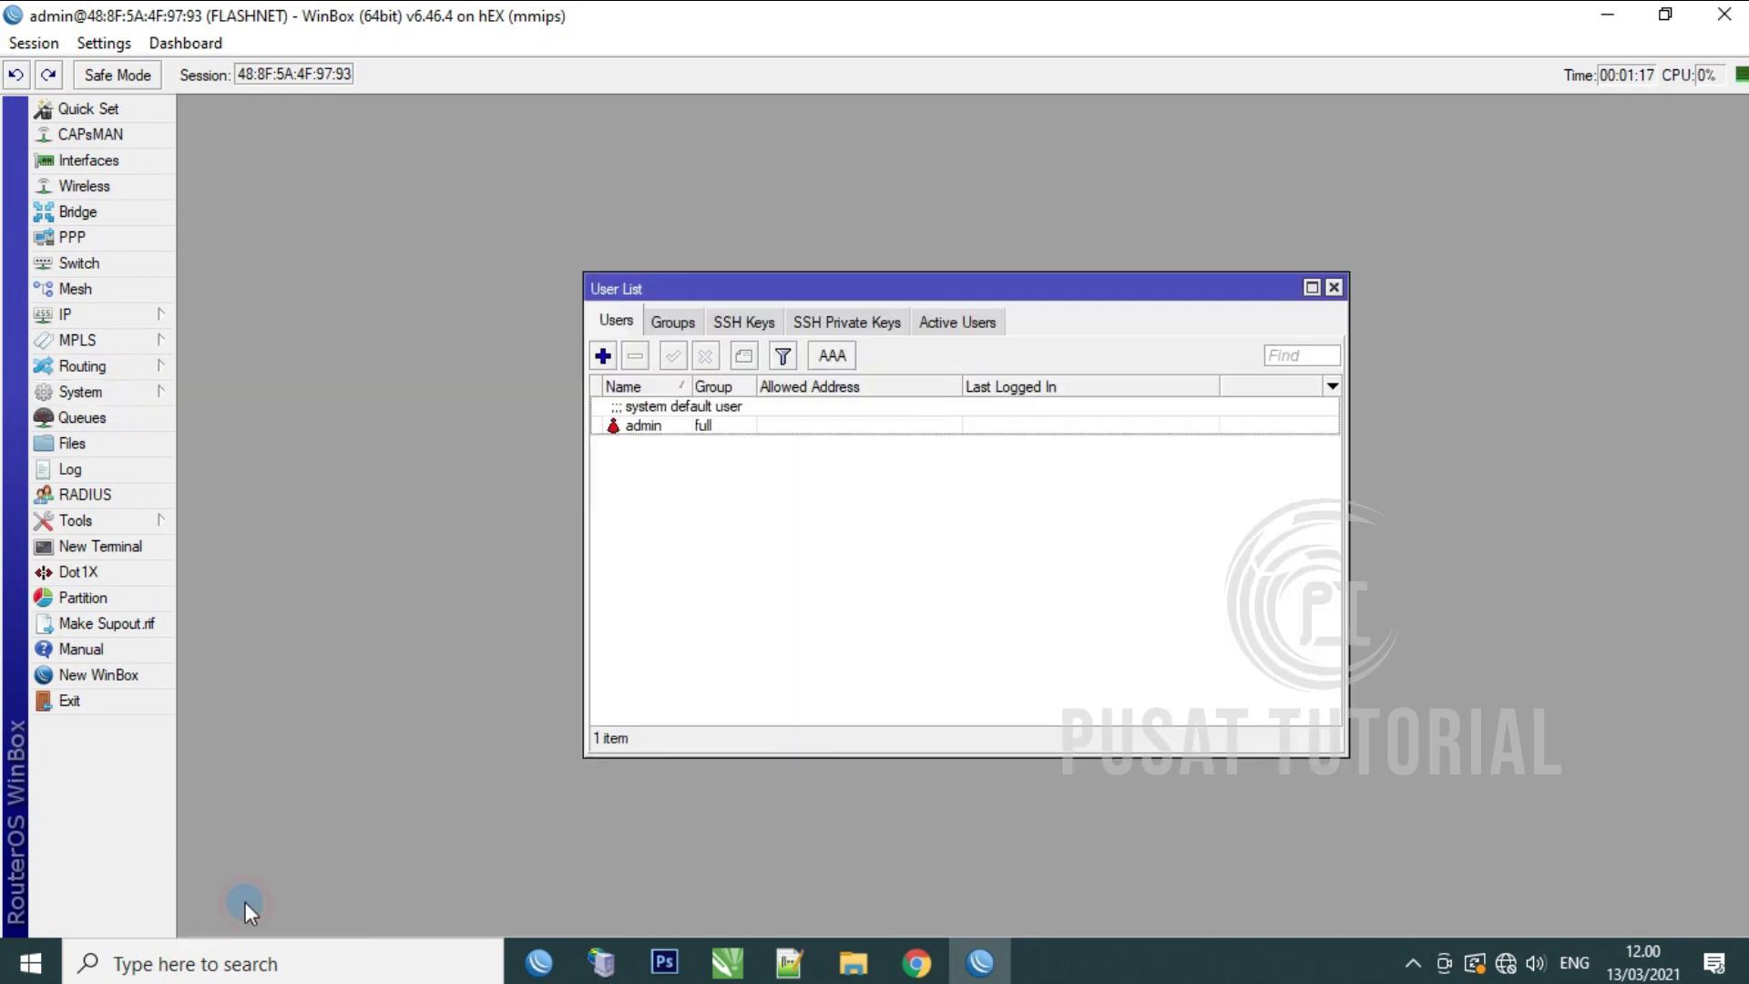
{"action": "left_click", "coordinate": [655, 430]}
{"action": "left_click", "coordinate": [663, 501]}
{"action": "left_click", "coordinate": [603, 357]}
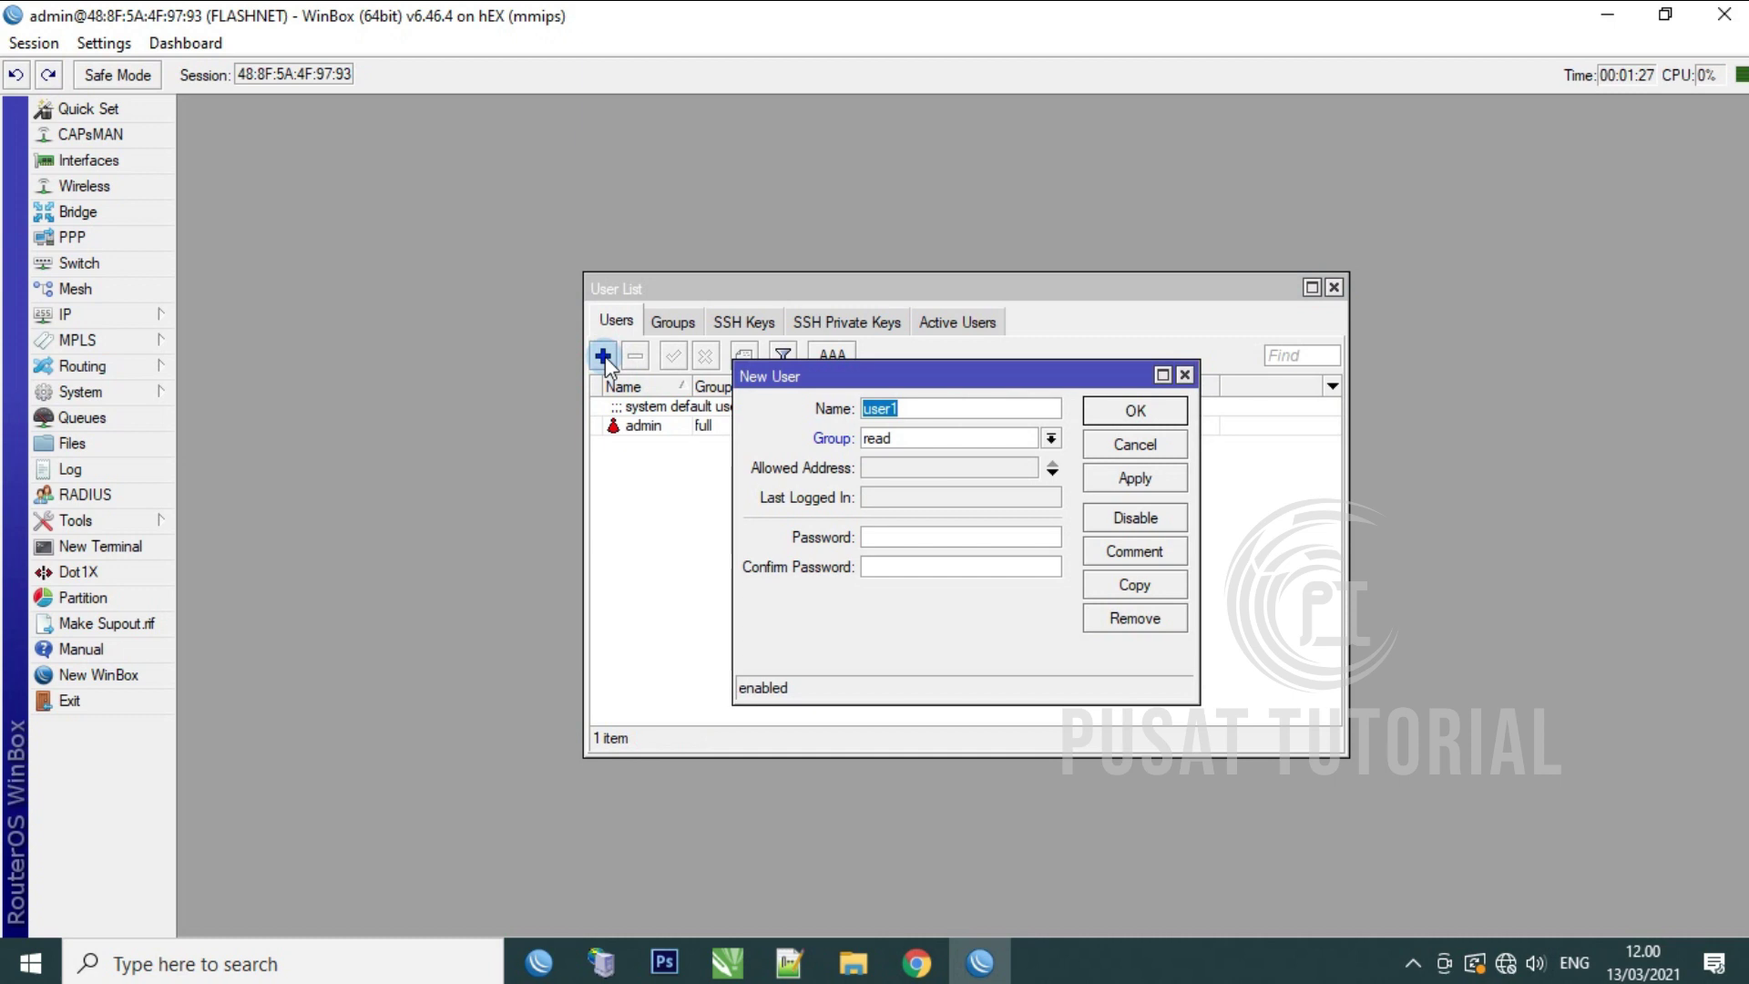
{"action": "type", "text": "FLASH"}
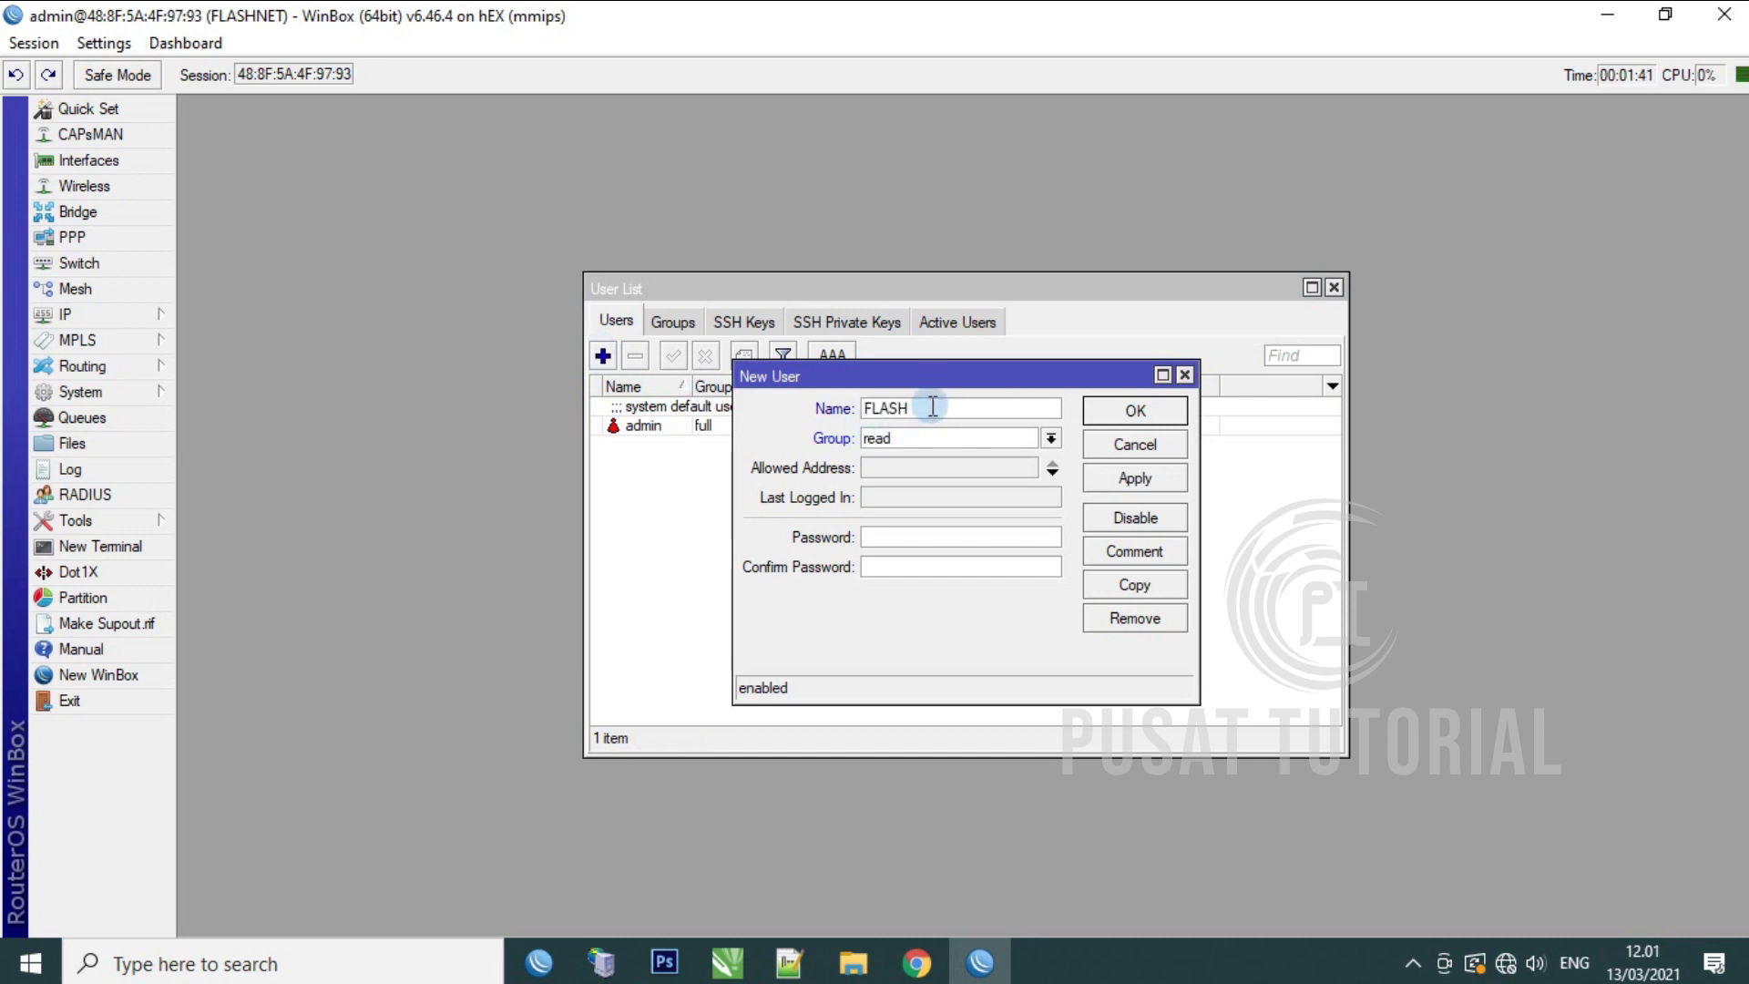
{"action": "left_click", "coordinate": [1051, 439]}
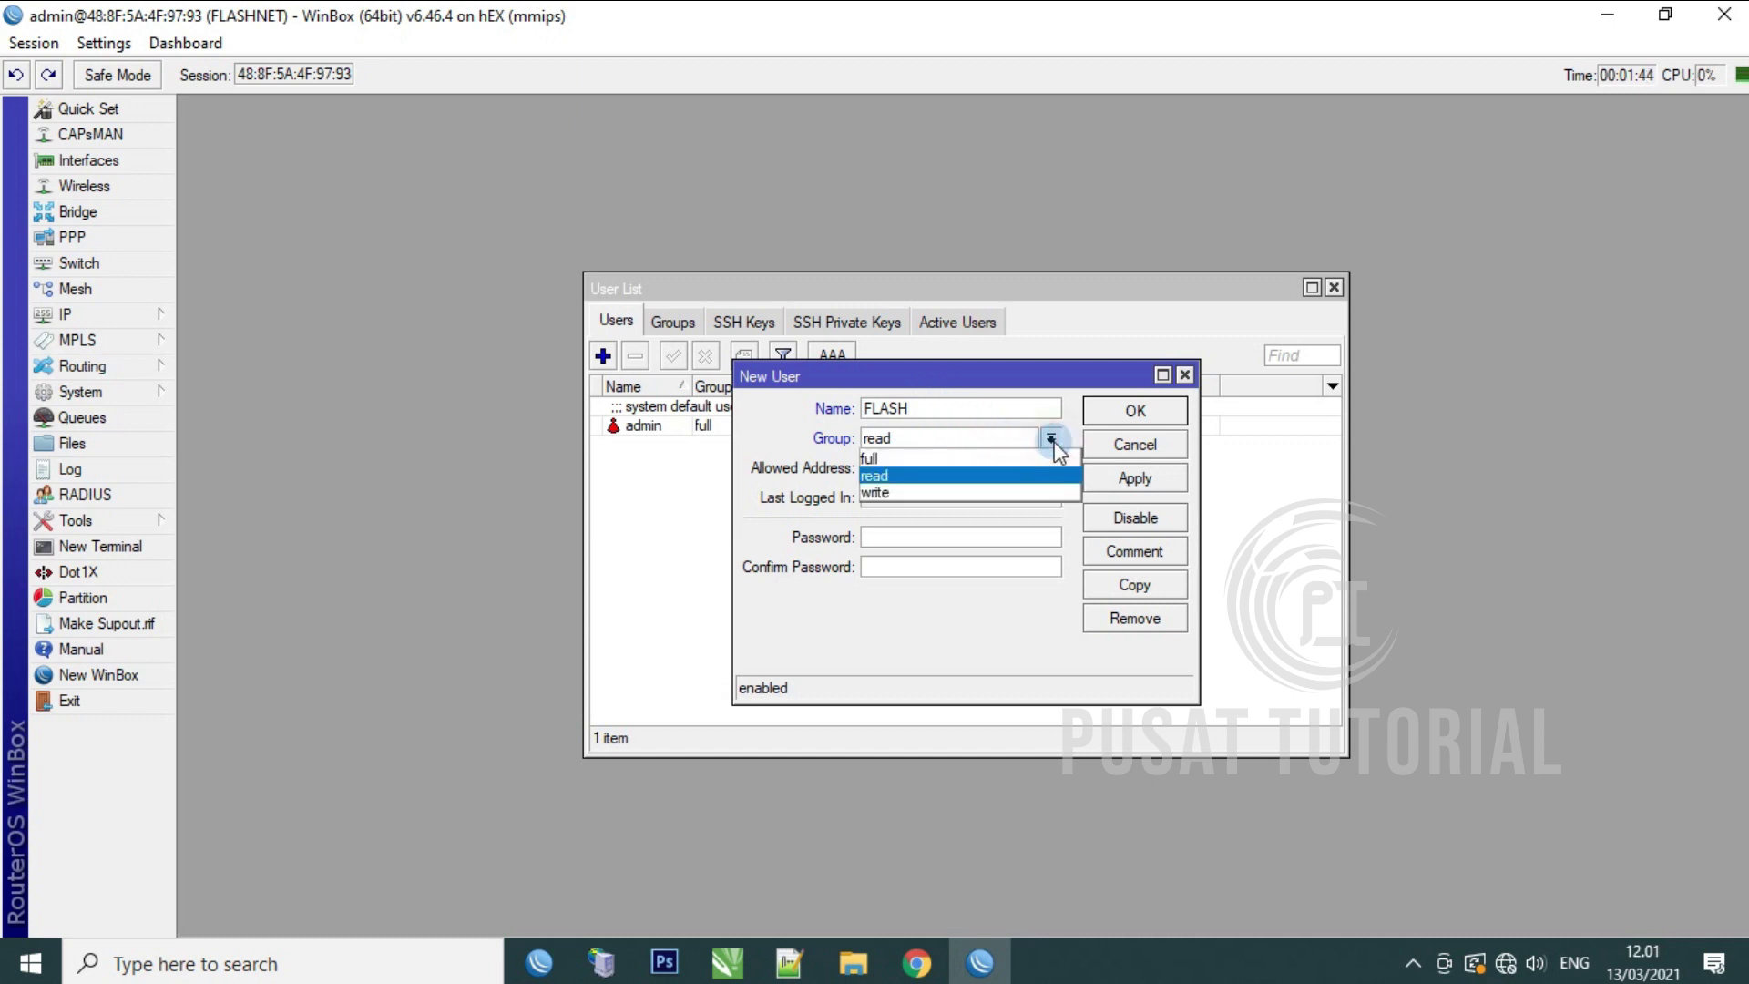
{"action": "left_click", "coordinate": [1002, 458]}
Step: Enter and confirm the FLASH user's password, then save the user
{"action": "left_click", "coordinate": [905, 535]}
{"action": "type", "text": "12345678"}
{"action": "key", "text": "Tab"}
{"action": "type", "text": "12345678"}
{"action": "left_click", "coordinate": [1177, 481]}
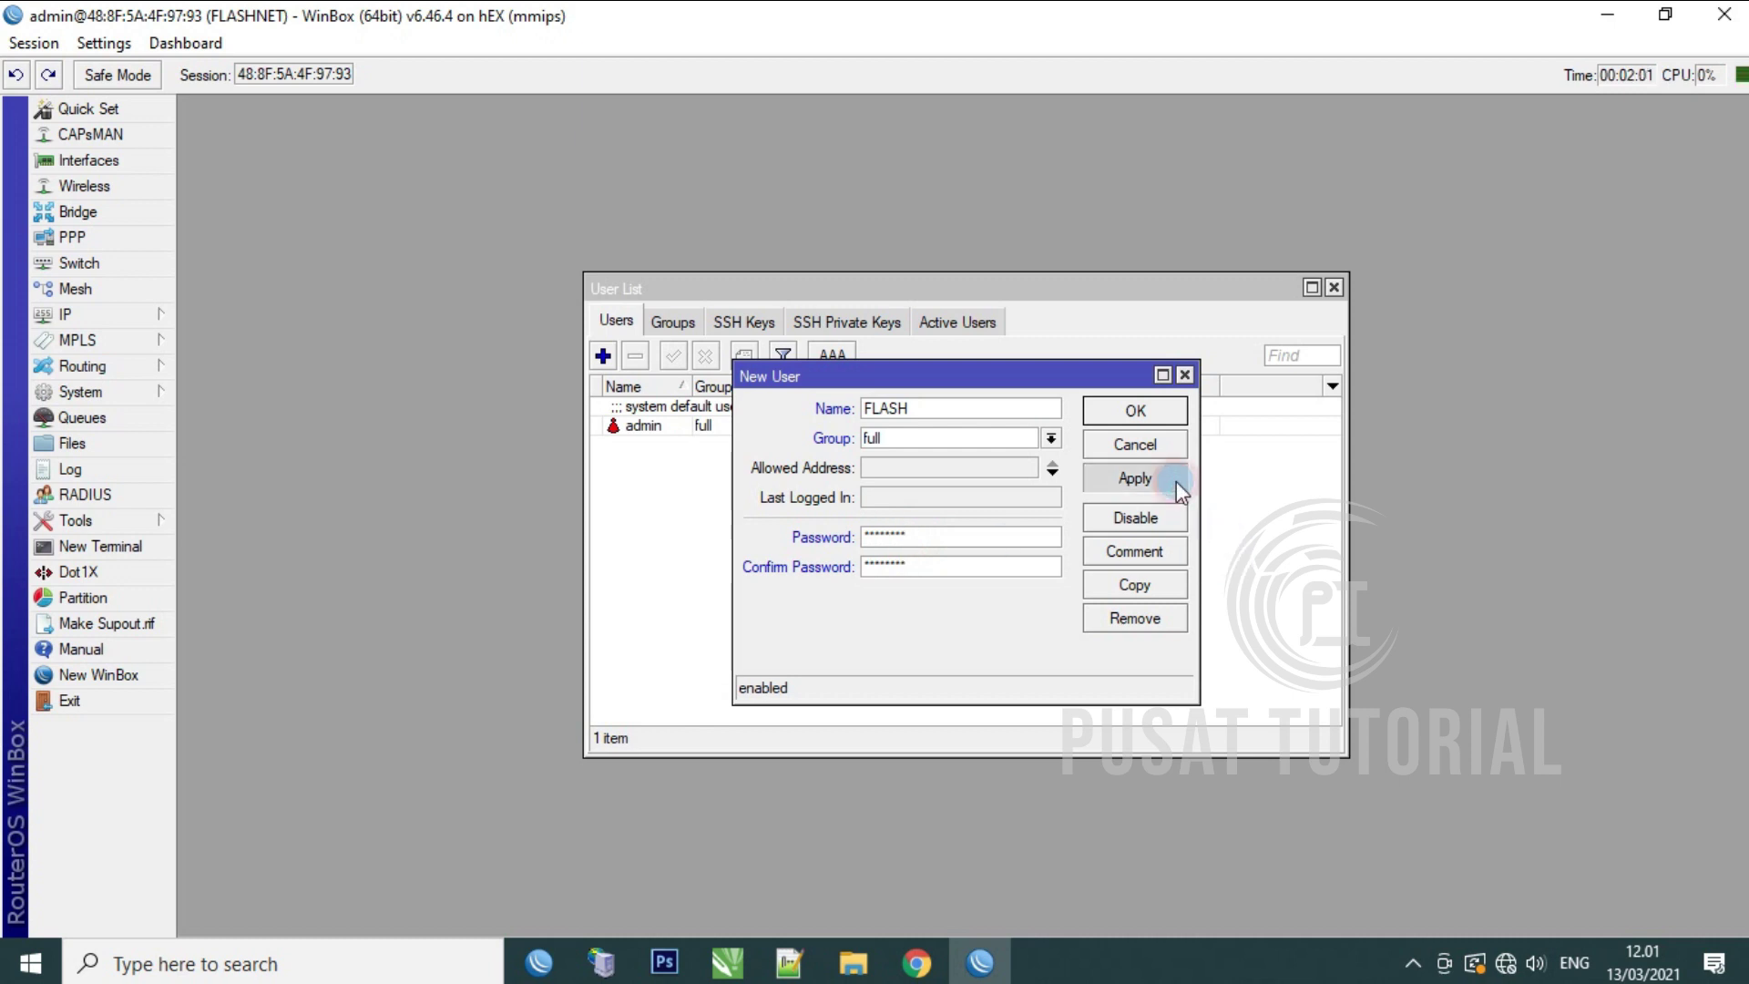
{"action": "left_click", "coordinate": [1155, 409]}
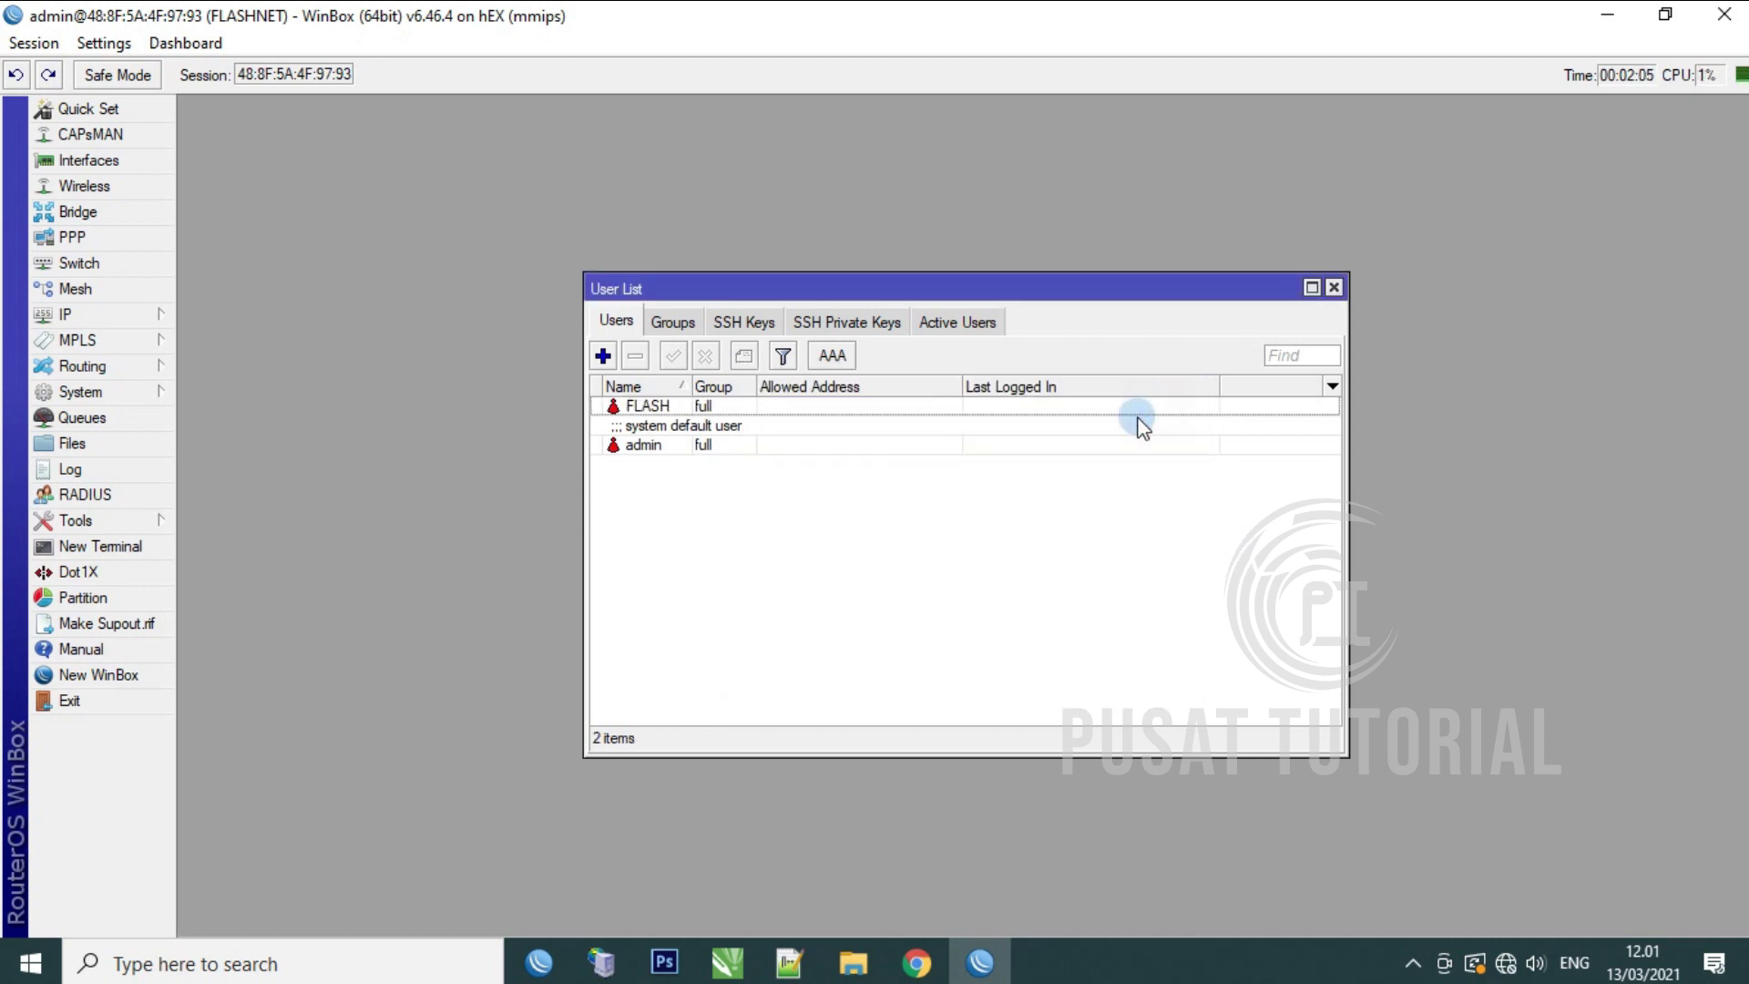
Step: Delete the default admin user and close the user list
{"action": "left_click", "coordinate": [667, 446]}
{"action": "left_click", "coordinate": [636, 356]}
{"action": "left_click", "coordinate": [636, 356]}
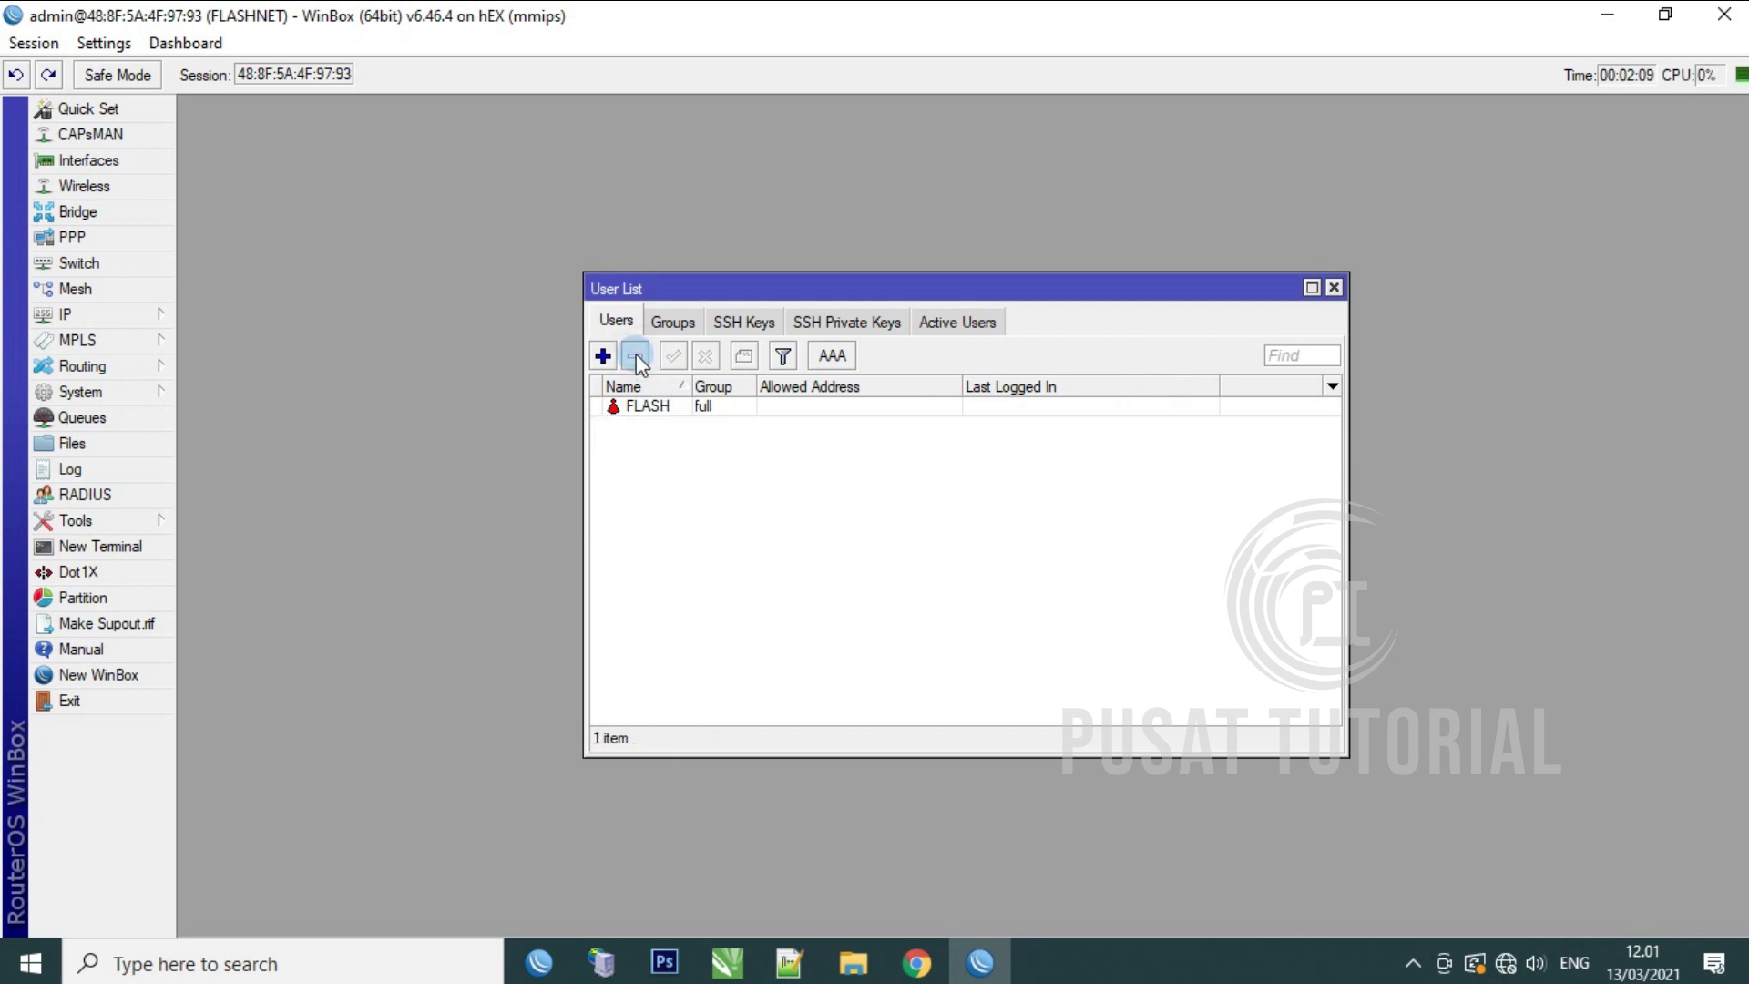
{"action": "left_click", "coordinate": [649, 407]}
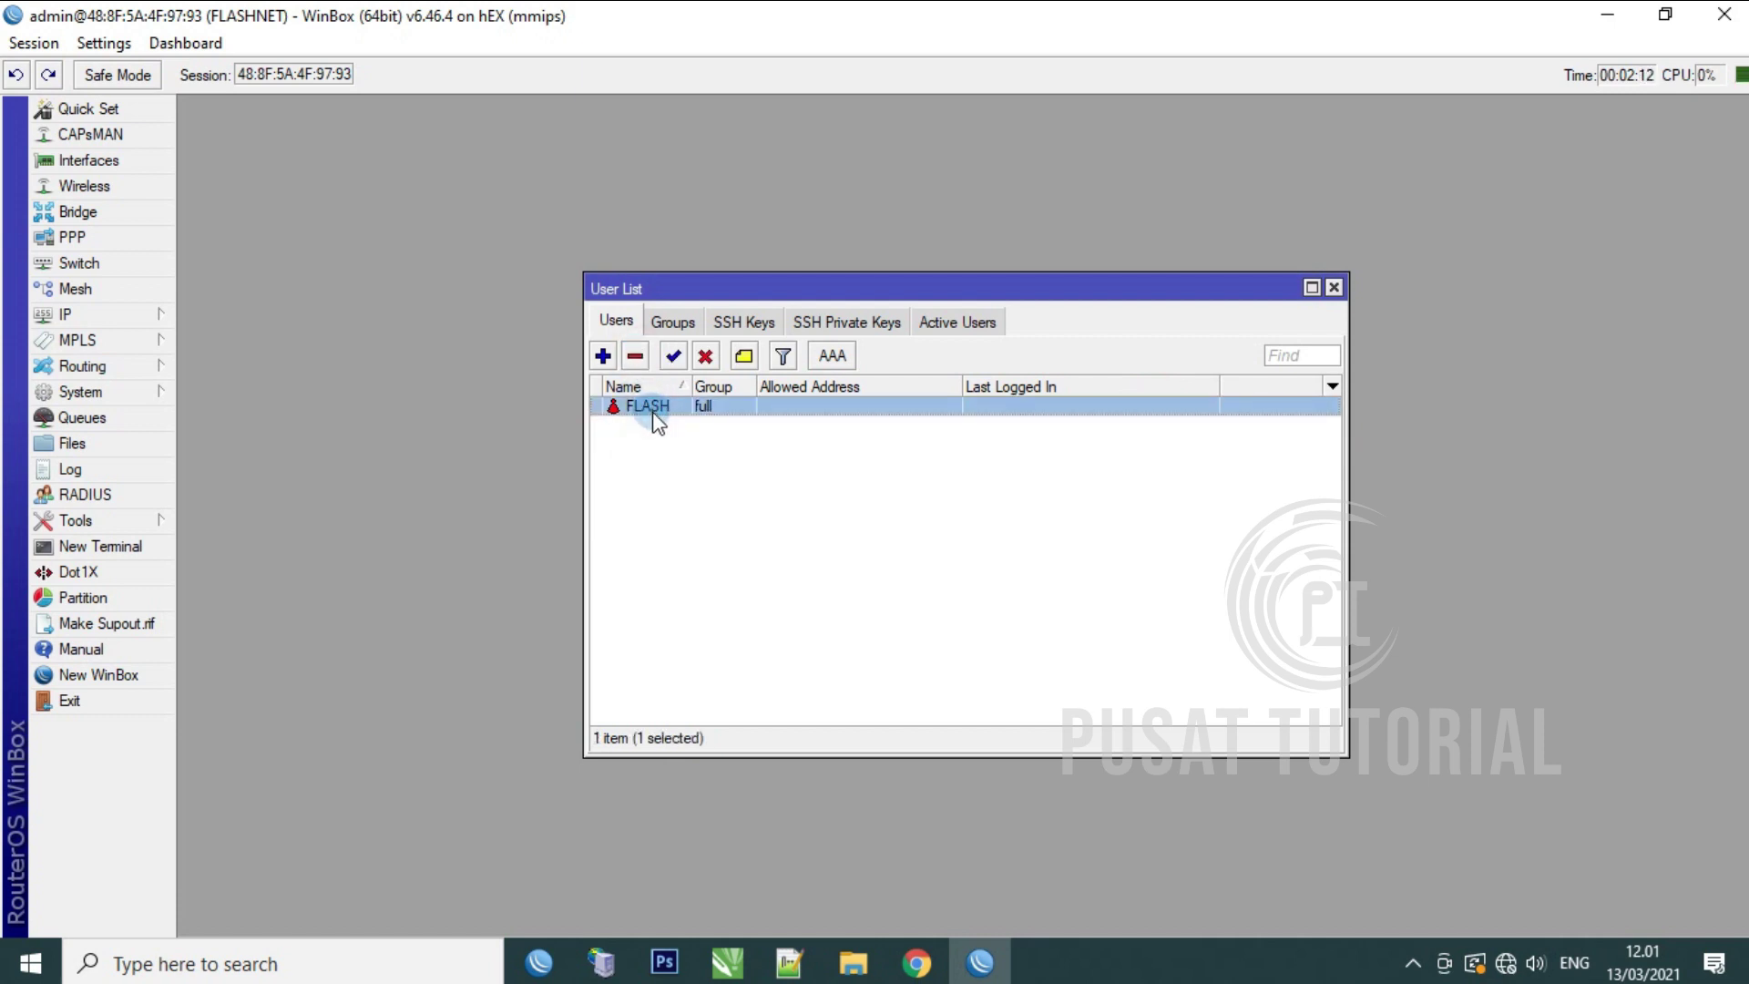
{"action": "left_click", "coordinate": [1355, 297]}
{"action": "left_click", "coordinate": [1335, 288]}
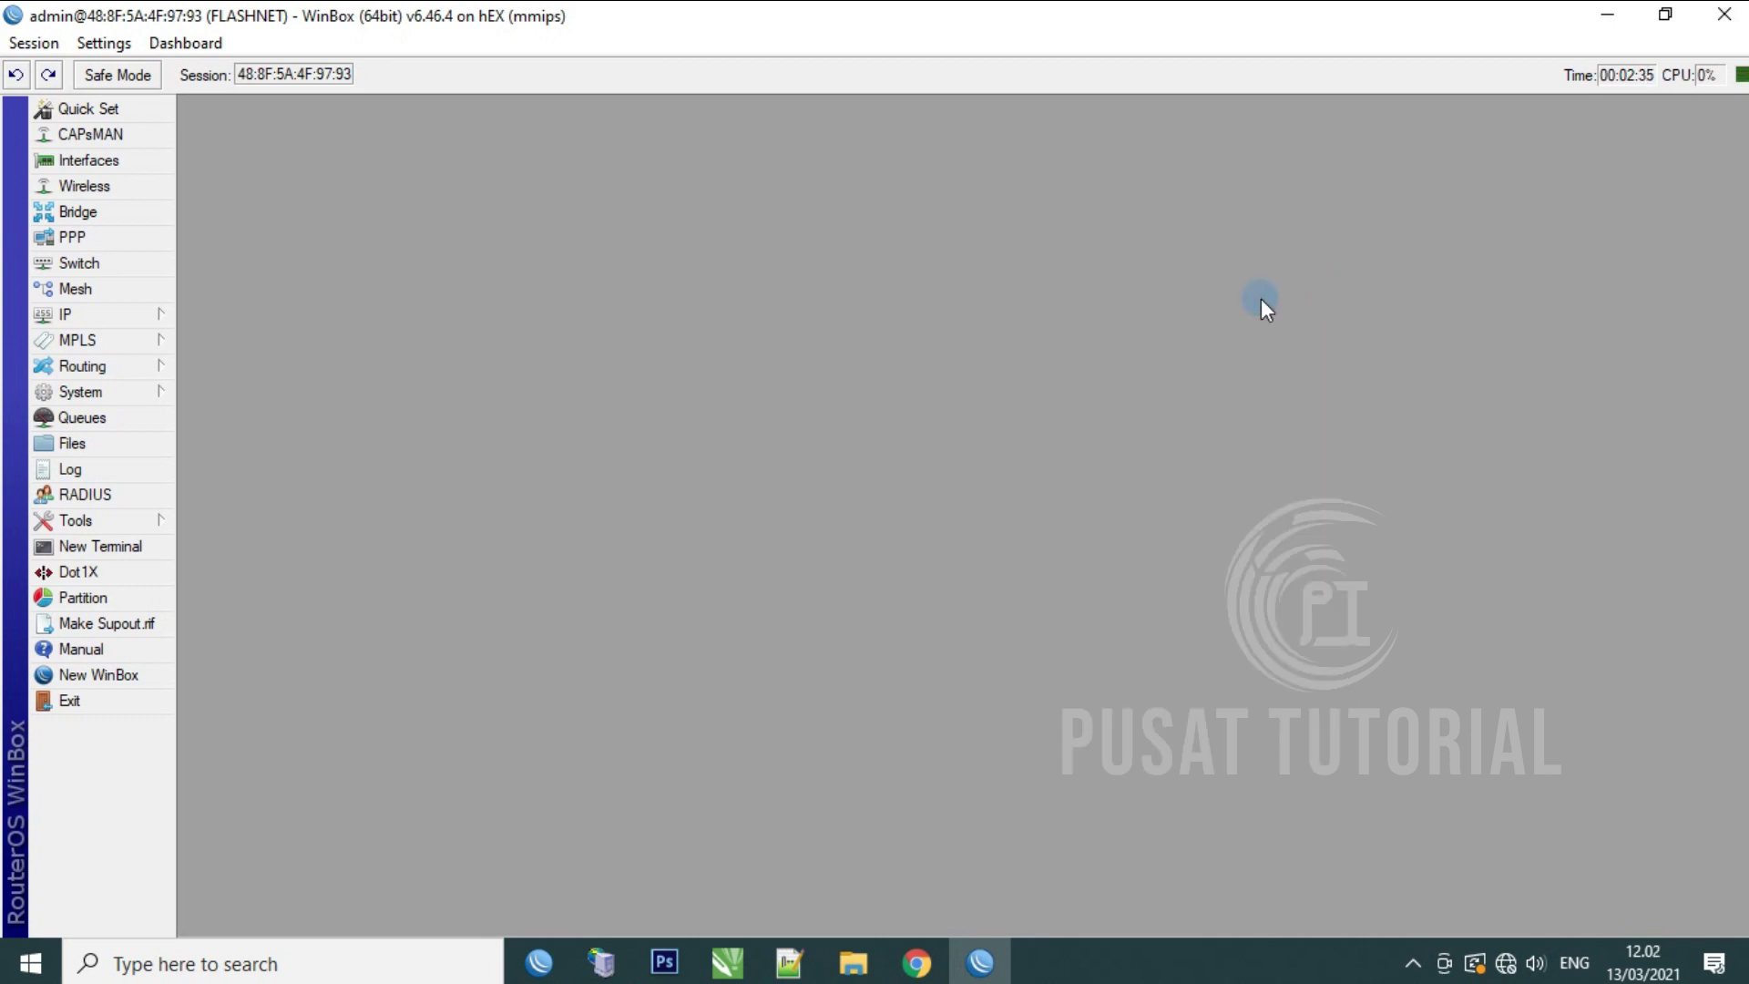
{"action": "left_click", "coordinate": [91, 160]}
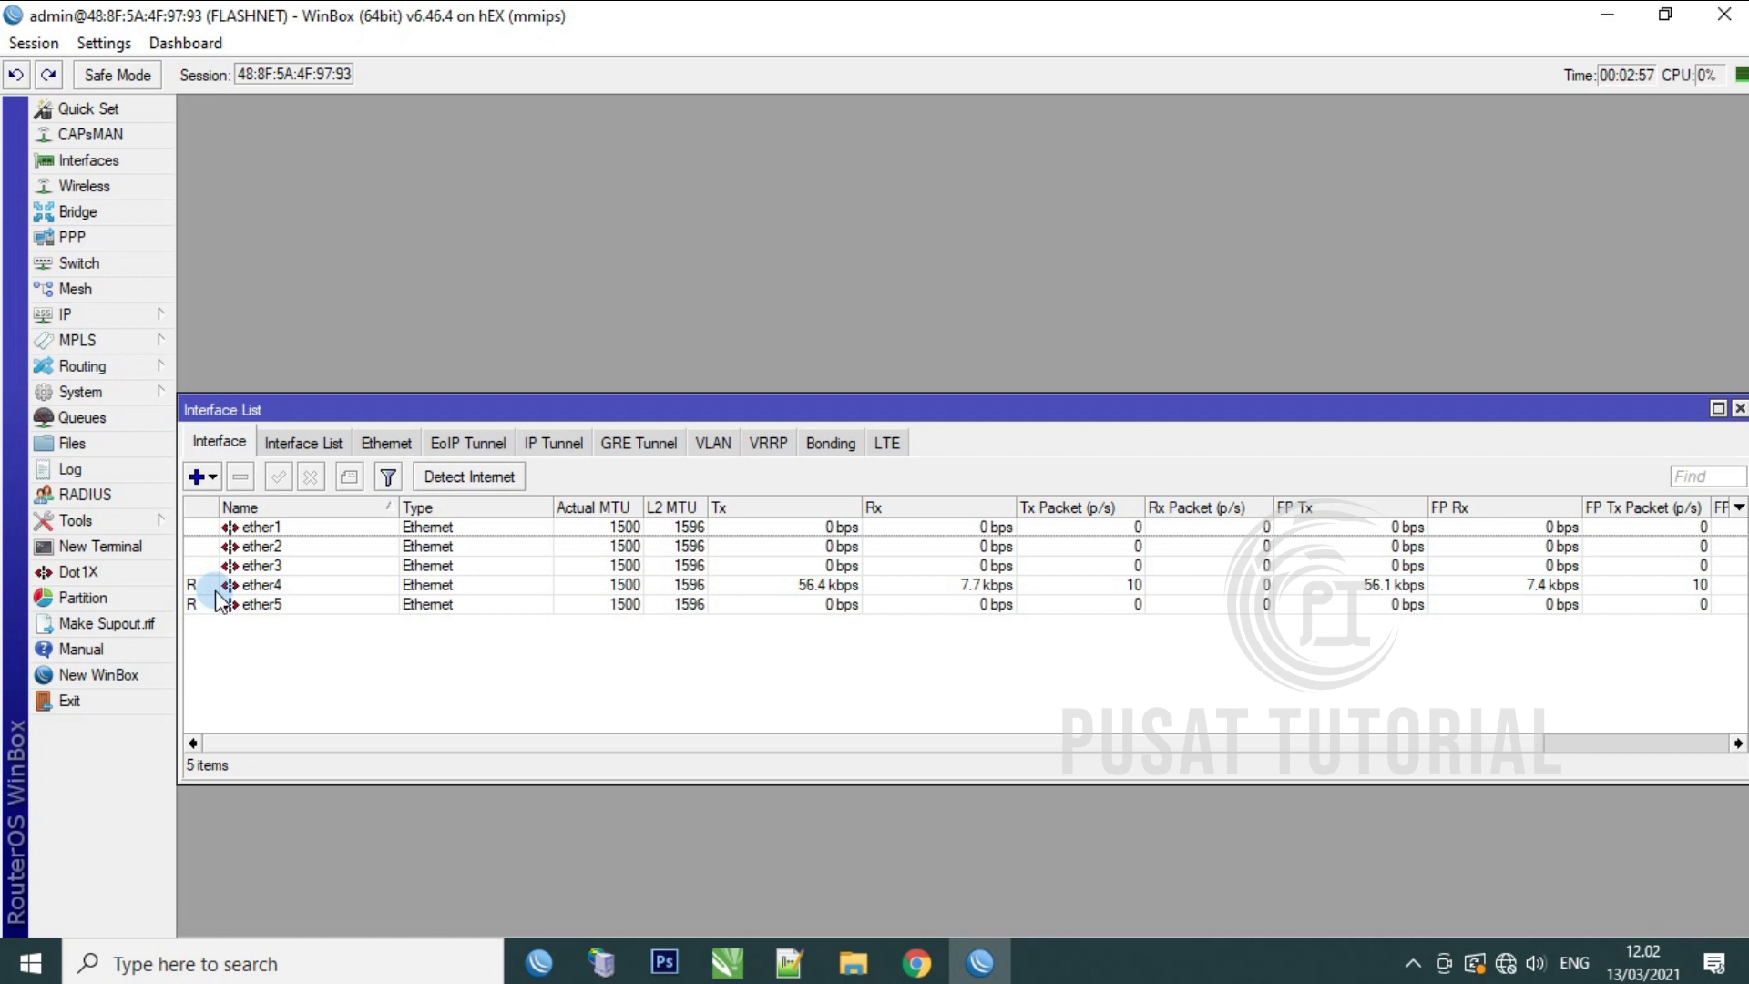
Step: Open the ether1 properties from the Interface List
{"action": "mouse_move", "coordinate": [211, 594]}
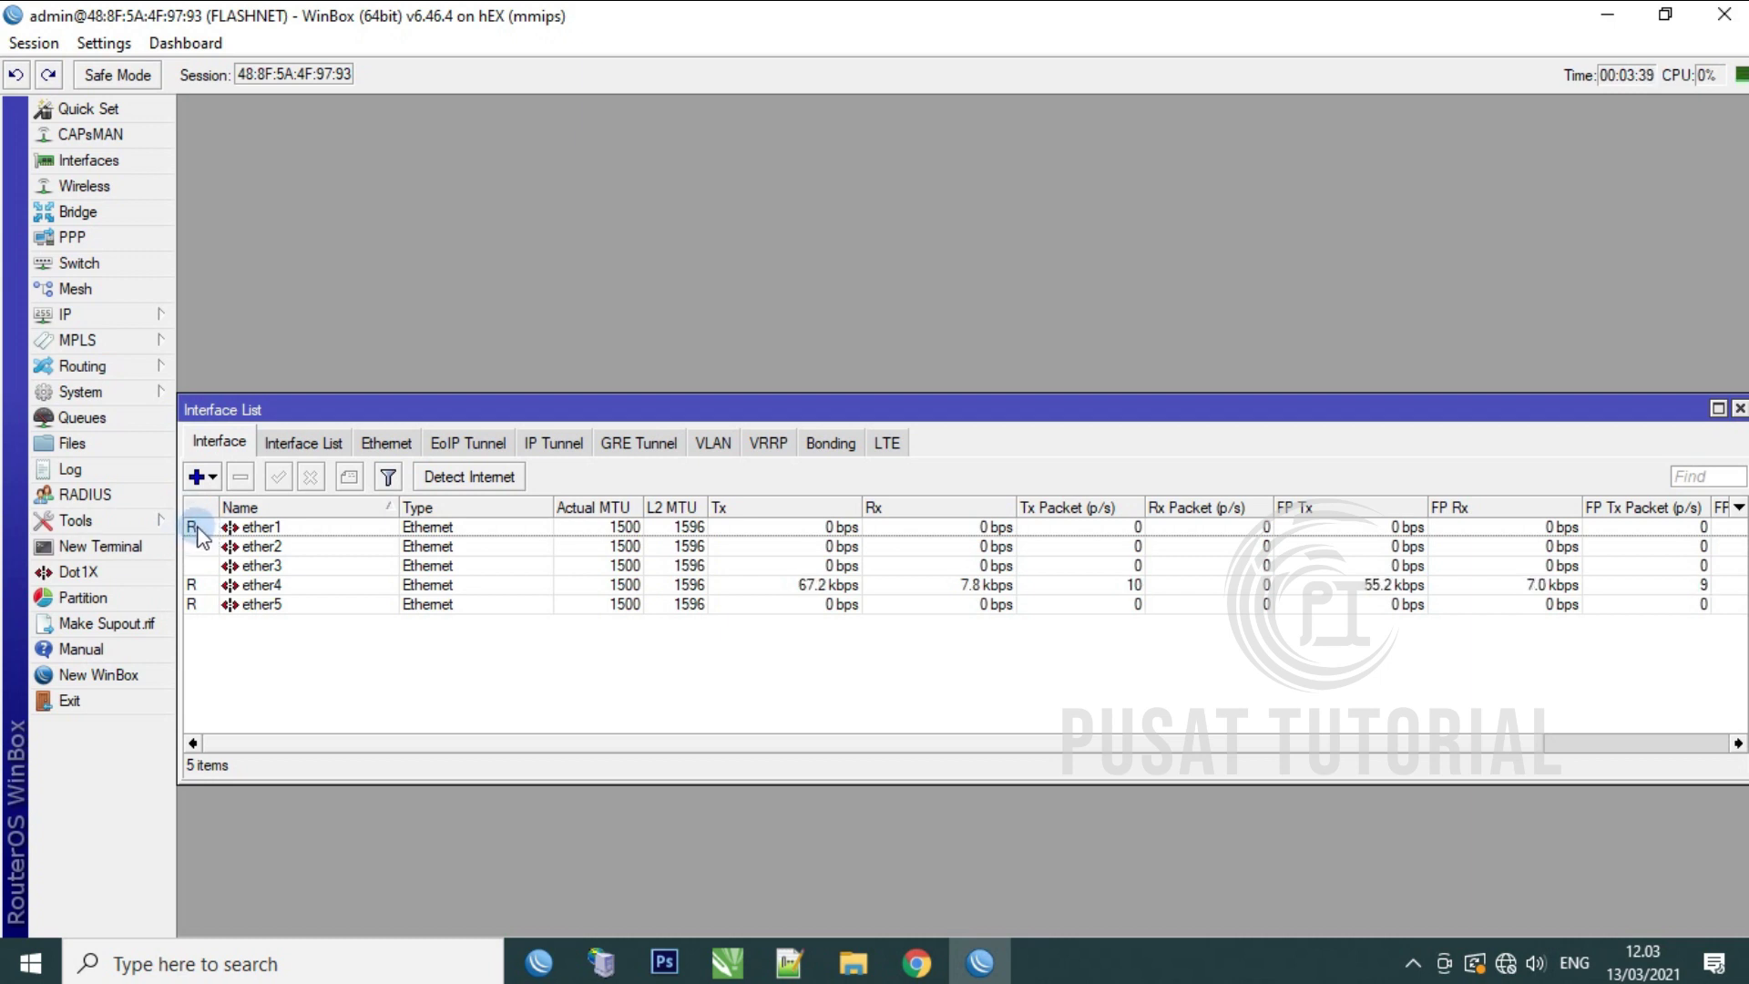
{"action": "double_click", "coordinate": [298, 530]}
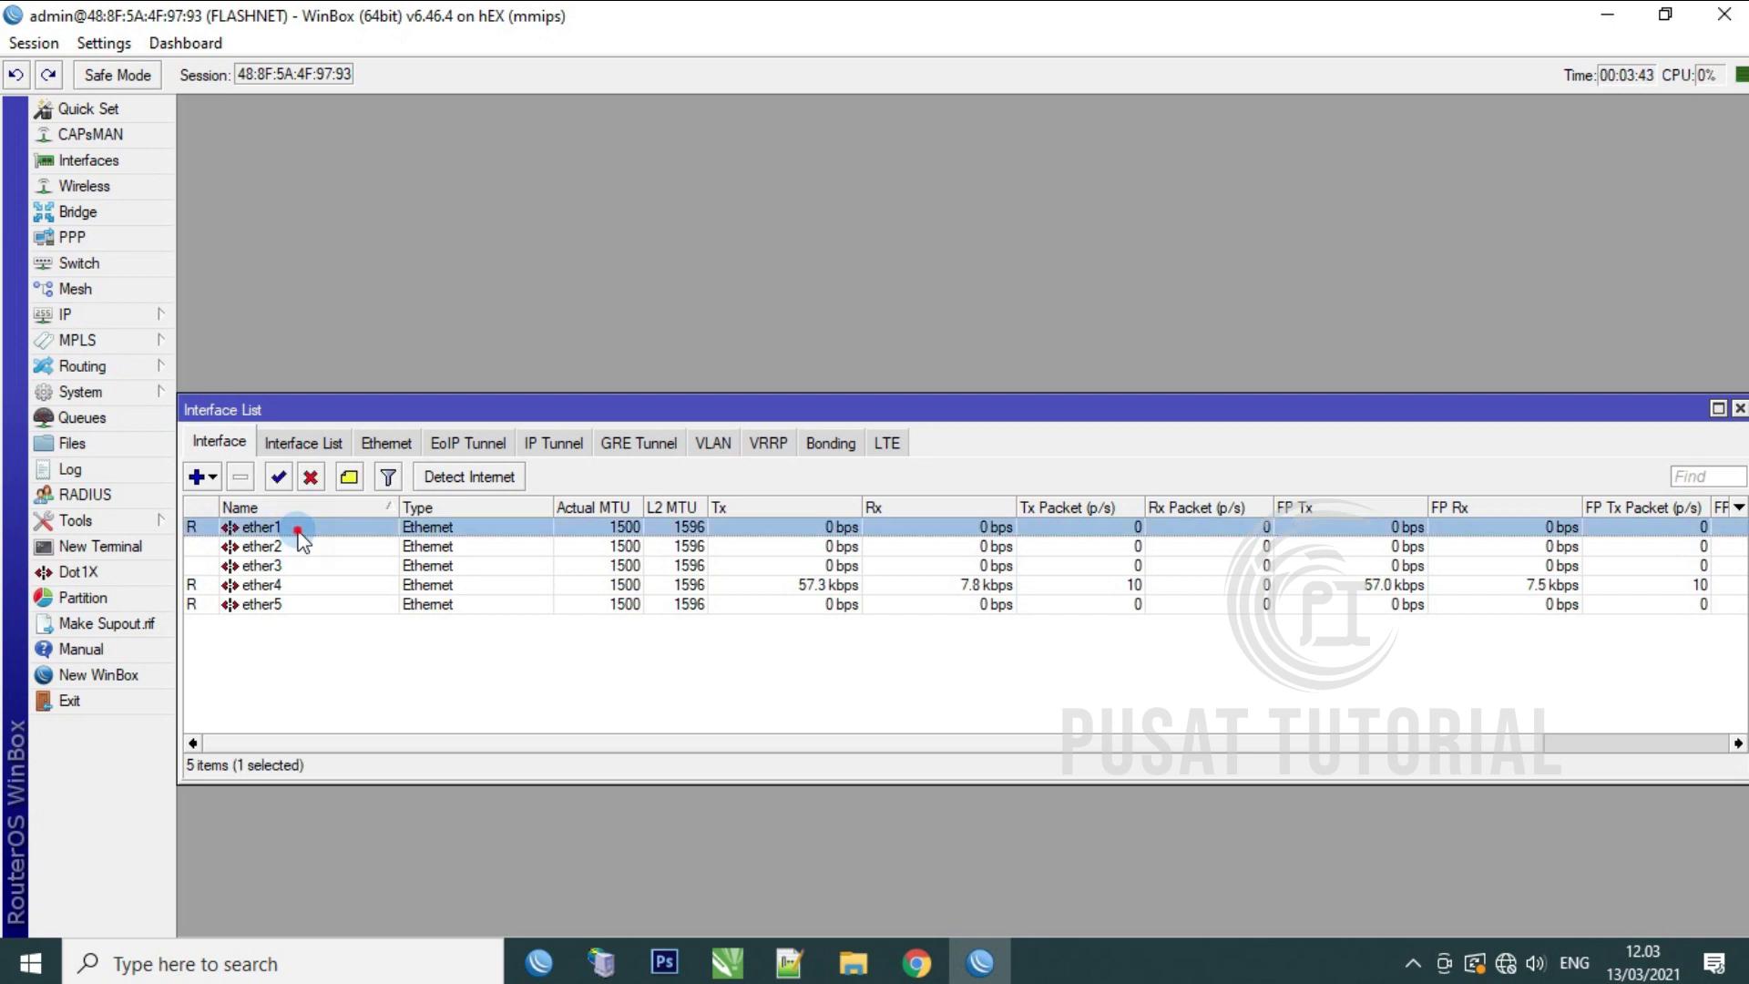
Step: Rename ether1 to ether1_Internet
{"action": "left_click", "coordinate": [1231, 318]}
{"action": "type", "text": "_"}
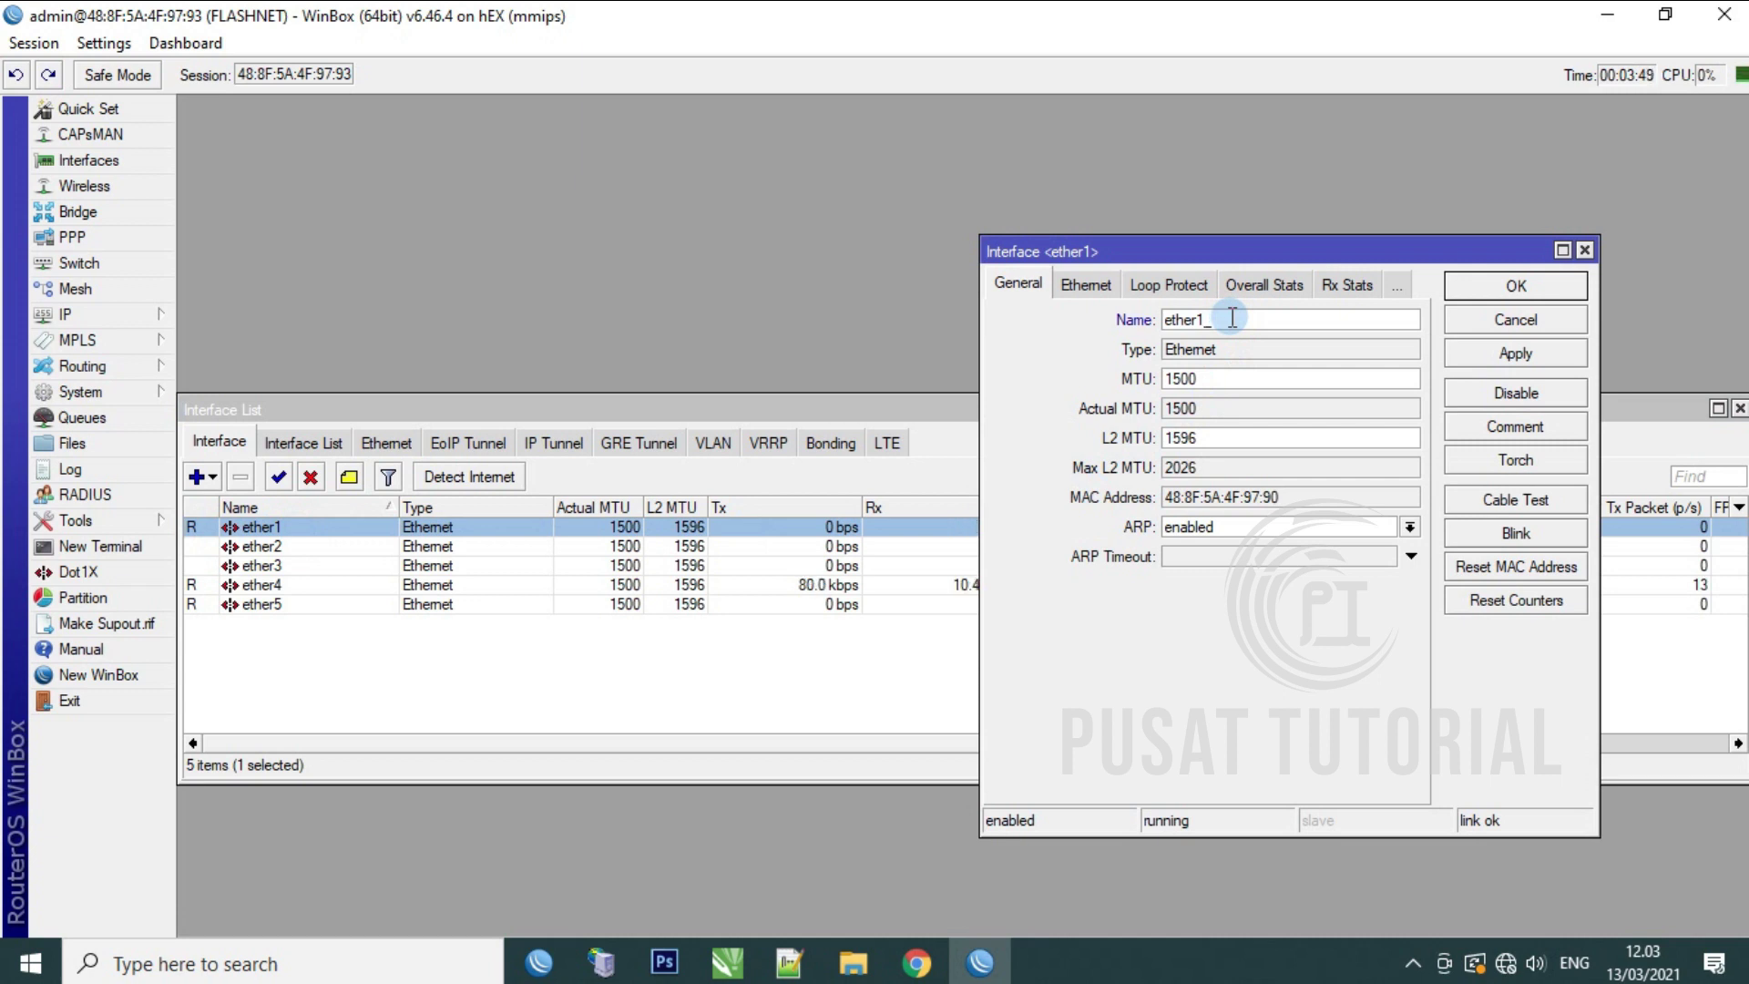
{"action": "type", "text": "Internet"}
{"action": "left_click", "coordinate": [1544, 358]}
{"action": "left_click", "coordinate": [1514, 287]}
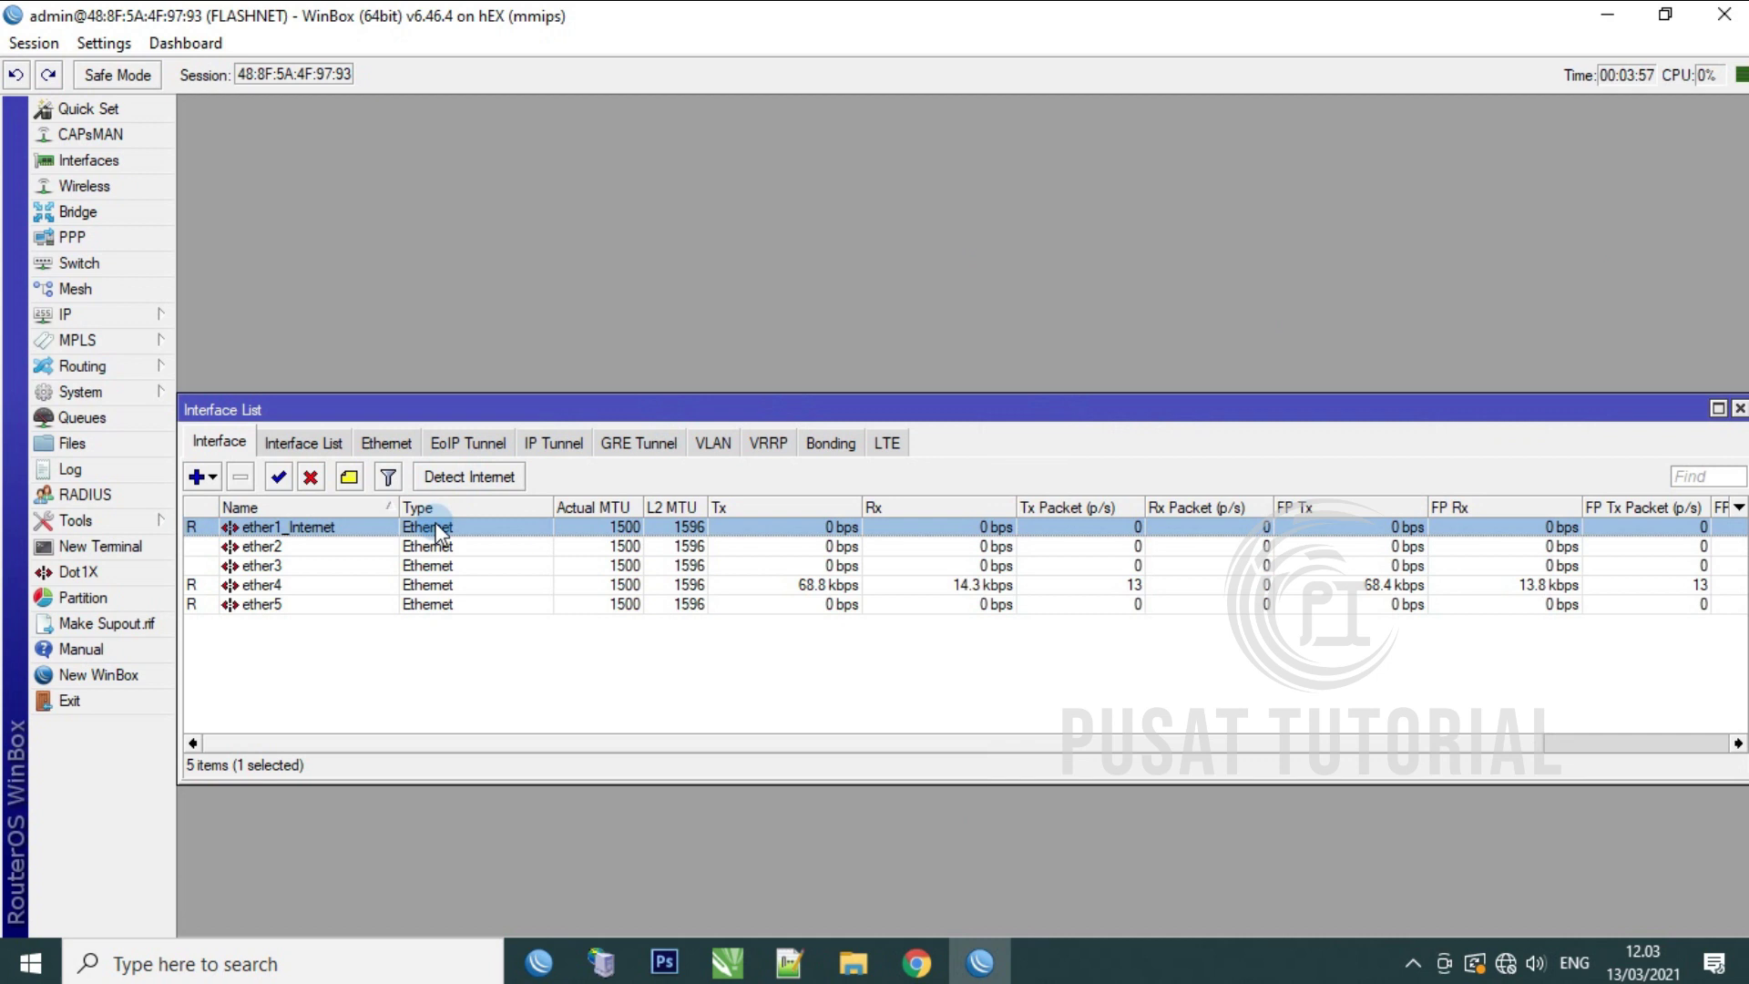
Step: Rename ether4 to ether4_Local
{"action": "left_click", "coordinate": [274, 585]}
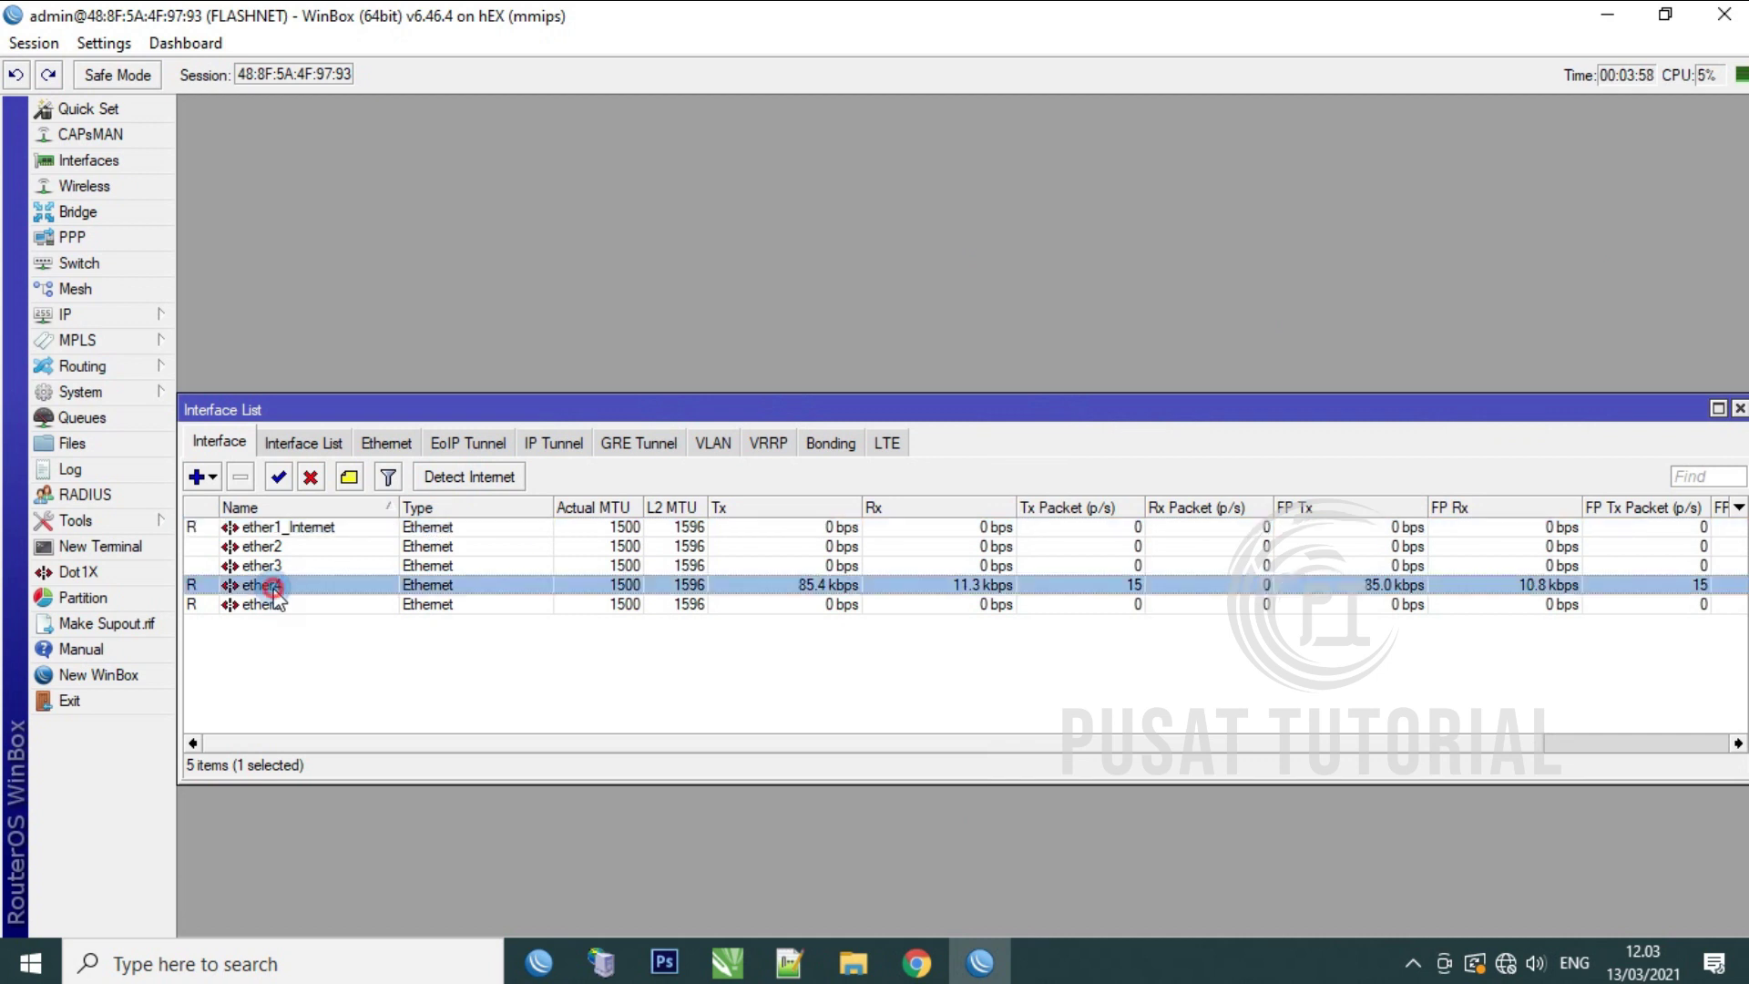
{"action": "double_click", "coordinate": [319, 591]}
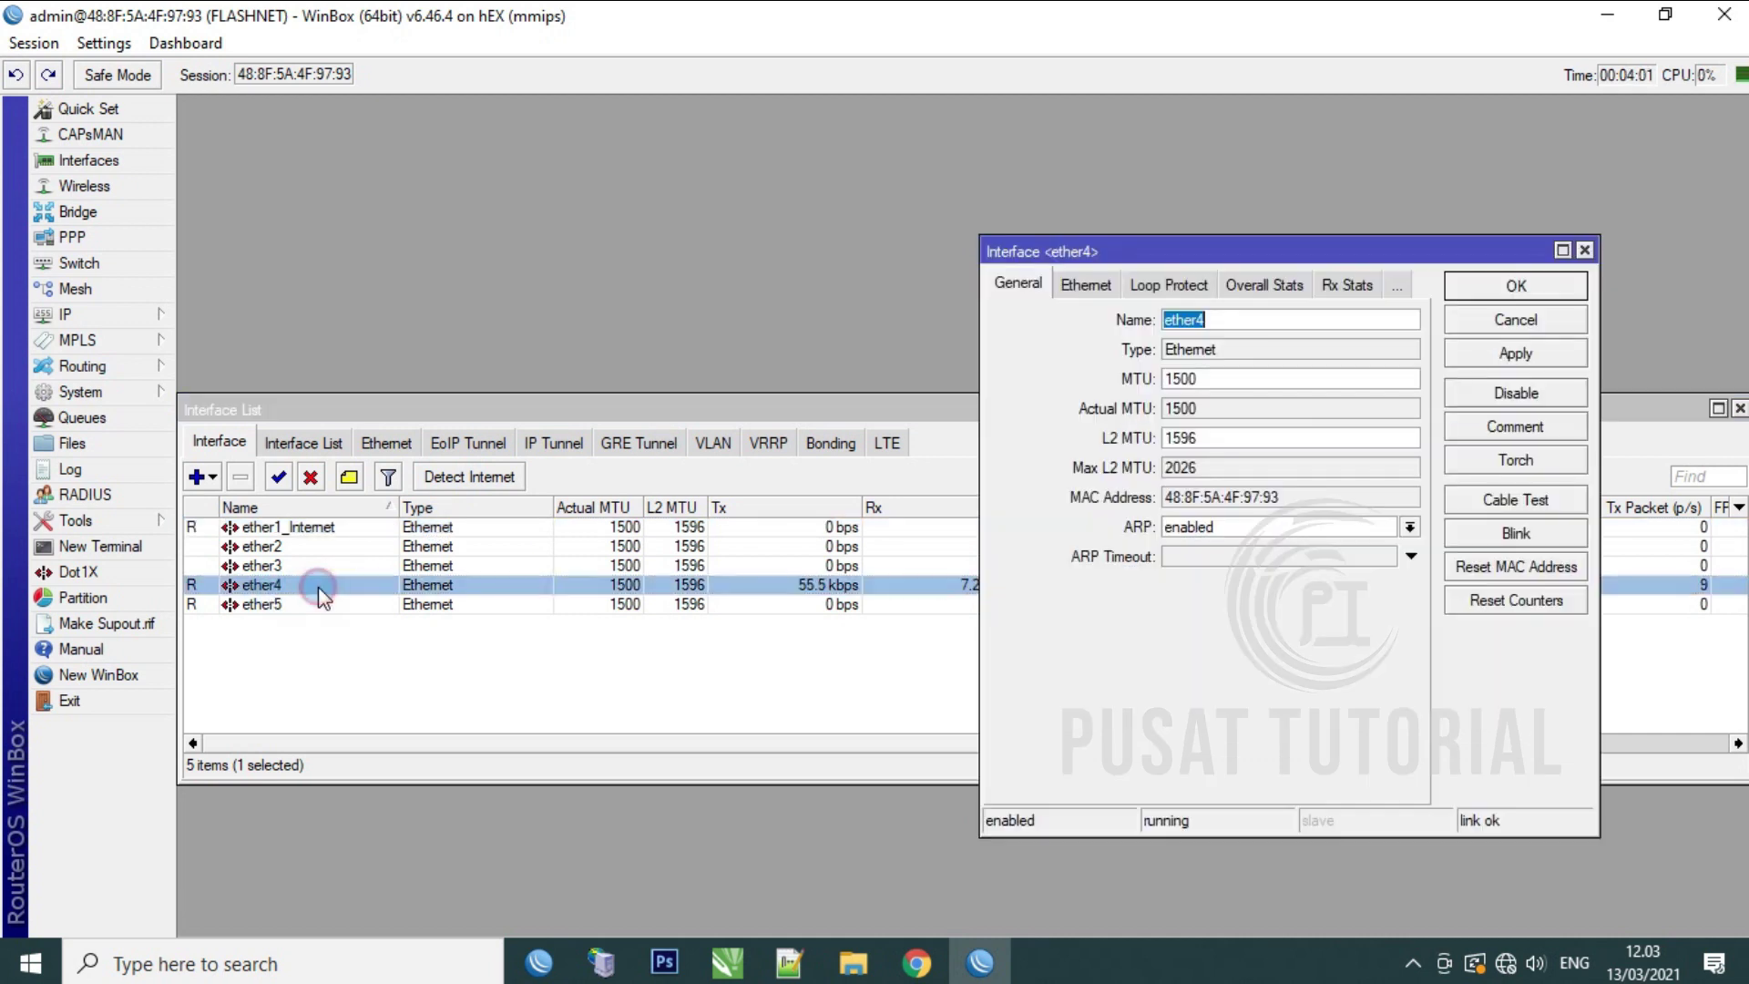
{"action": "left_click", "coordinate": [1205, 324]}
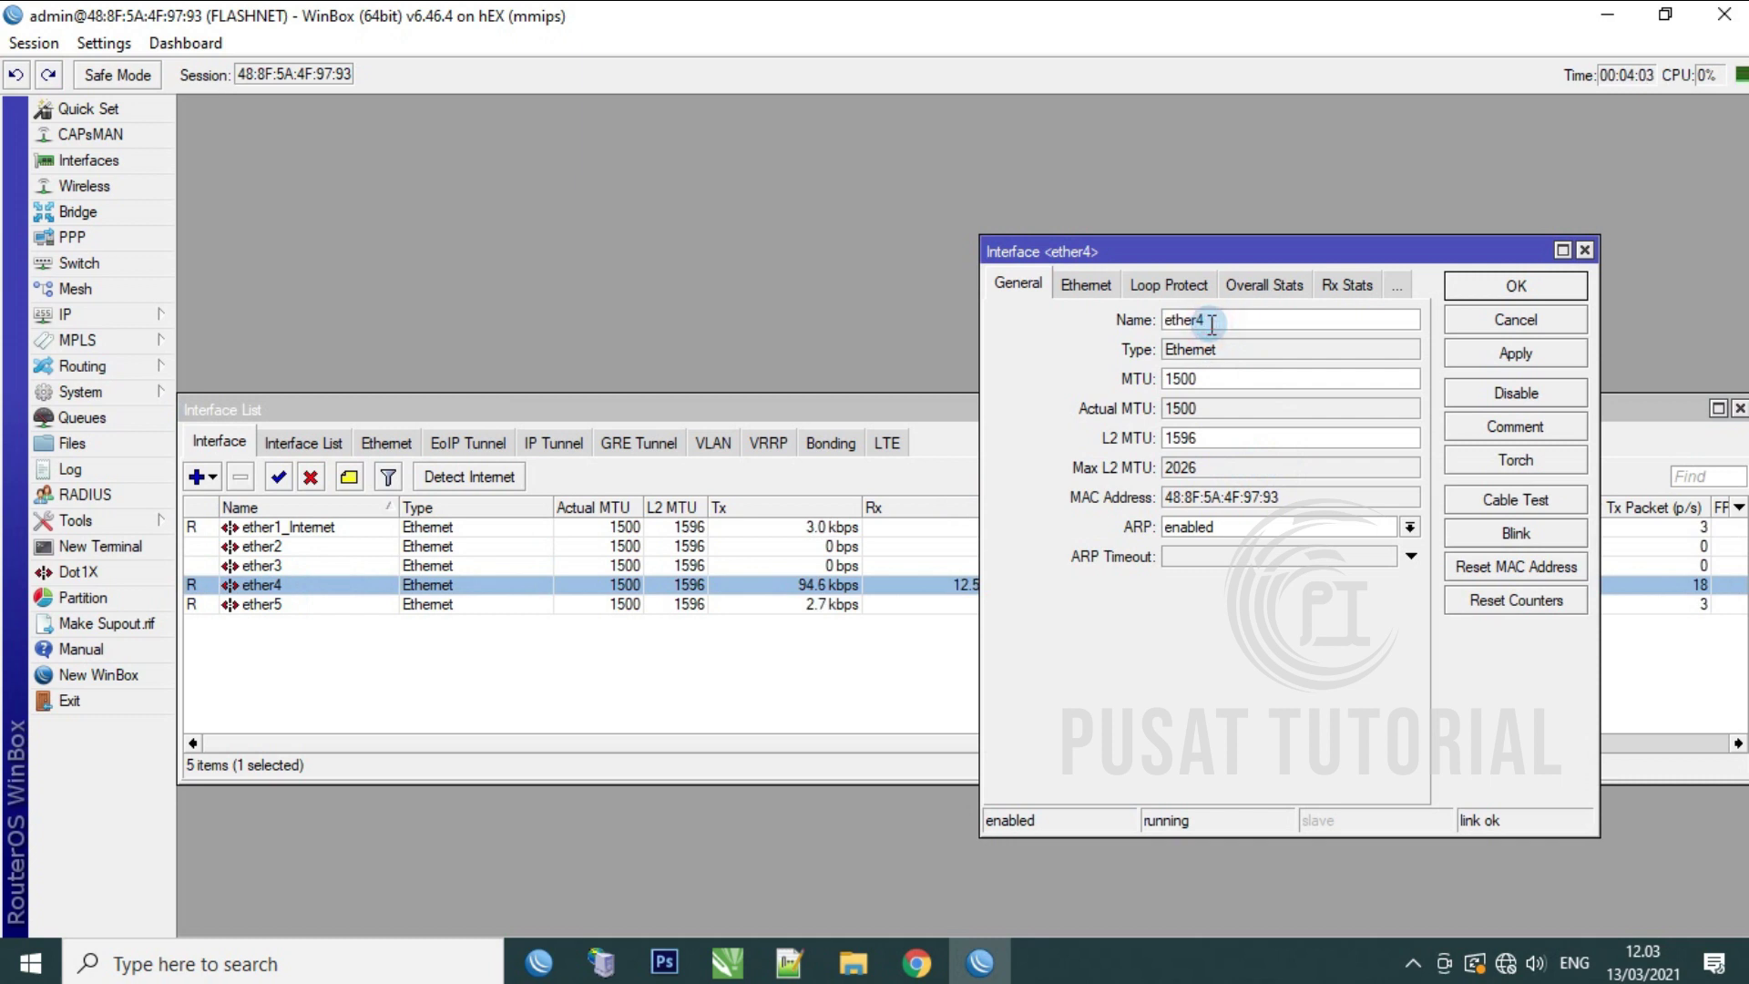
{"action": "type", "text": "Local"}
{"action": "left_click", "coordinate": [1519, 356]}
{"action": "left_click", "coordinate": [1513, 285]}
Step: Rename ether5 to ether5_Hotspot
{"action": "left_click", "coordinate": [294, 610]}
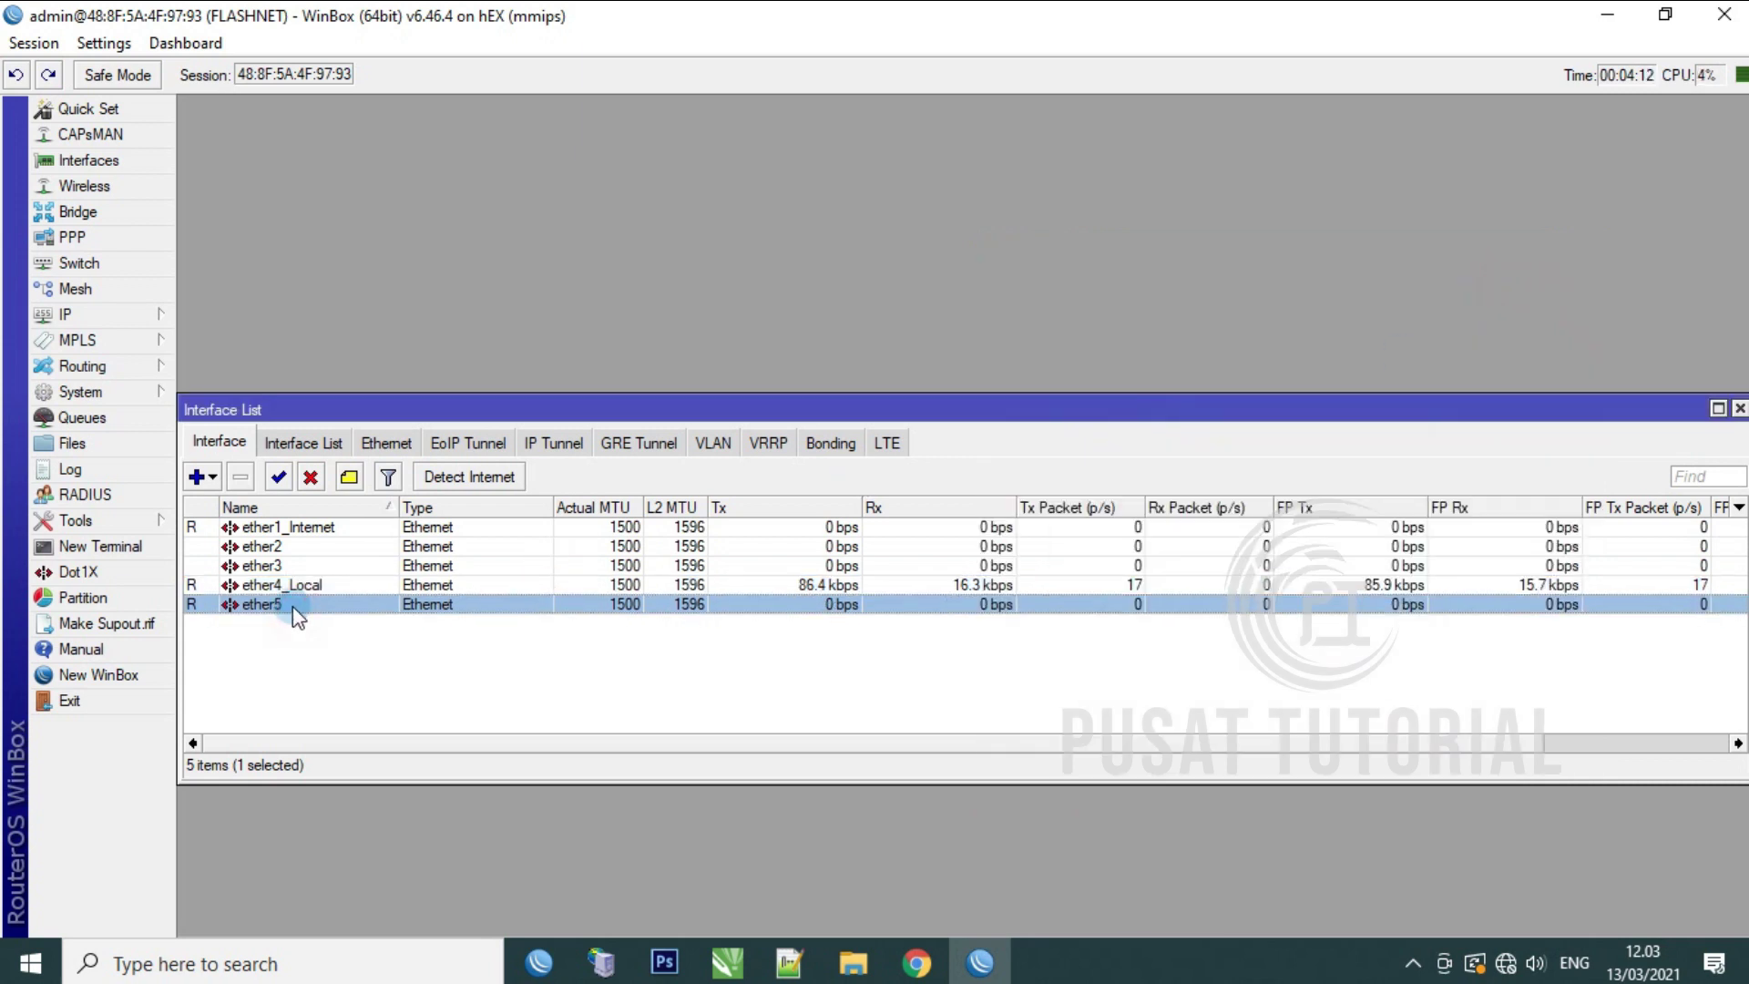
{"action": "double_click", "coordinate": [293, 608]}
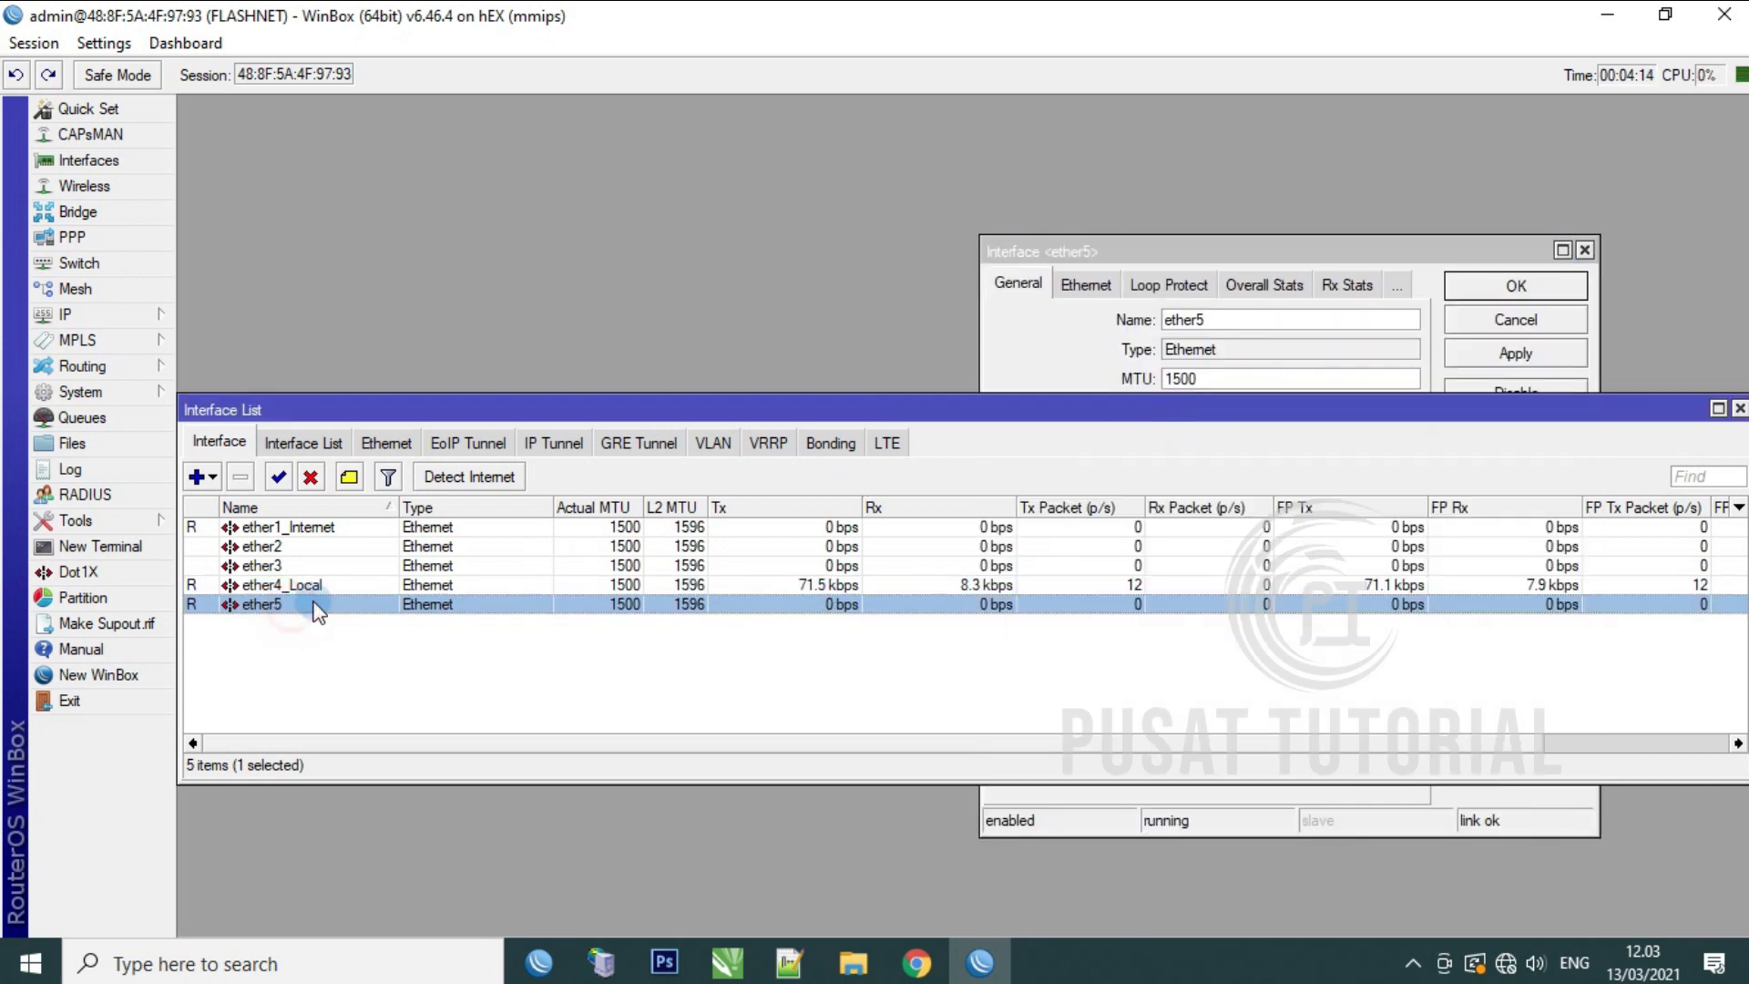
{"action": "left_click", "coordinate": [1426, 273]}
{"action": "left_click", "coordinate": [1248, 318]}
{"action": "type", "text": "_Hotspot"}
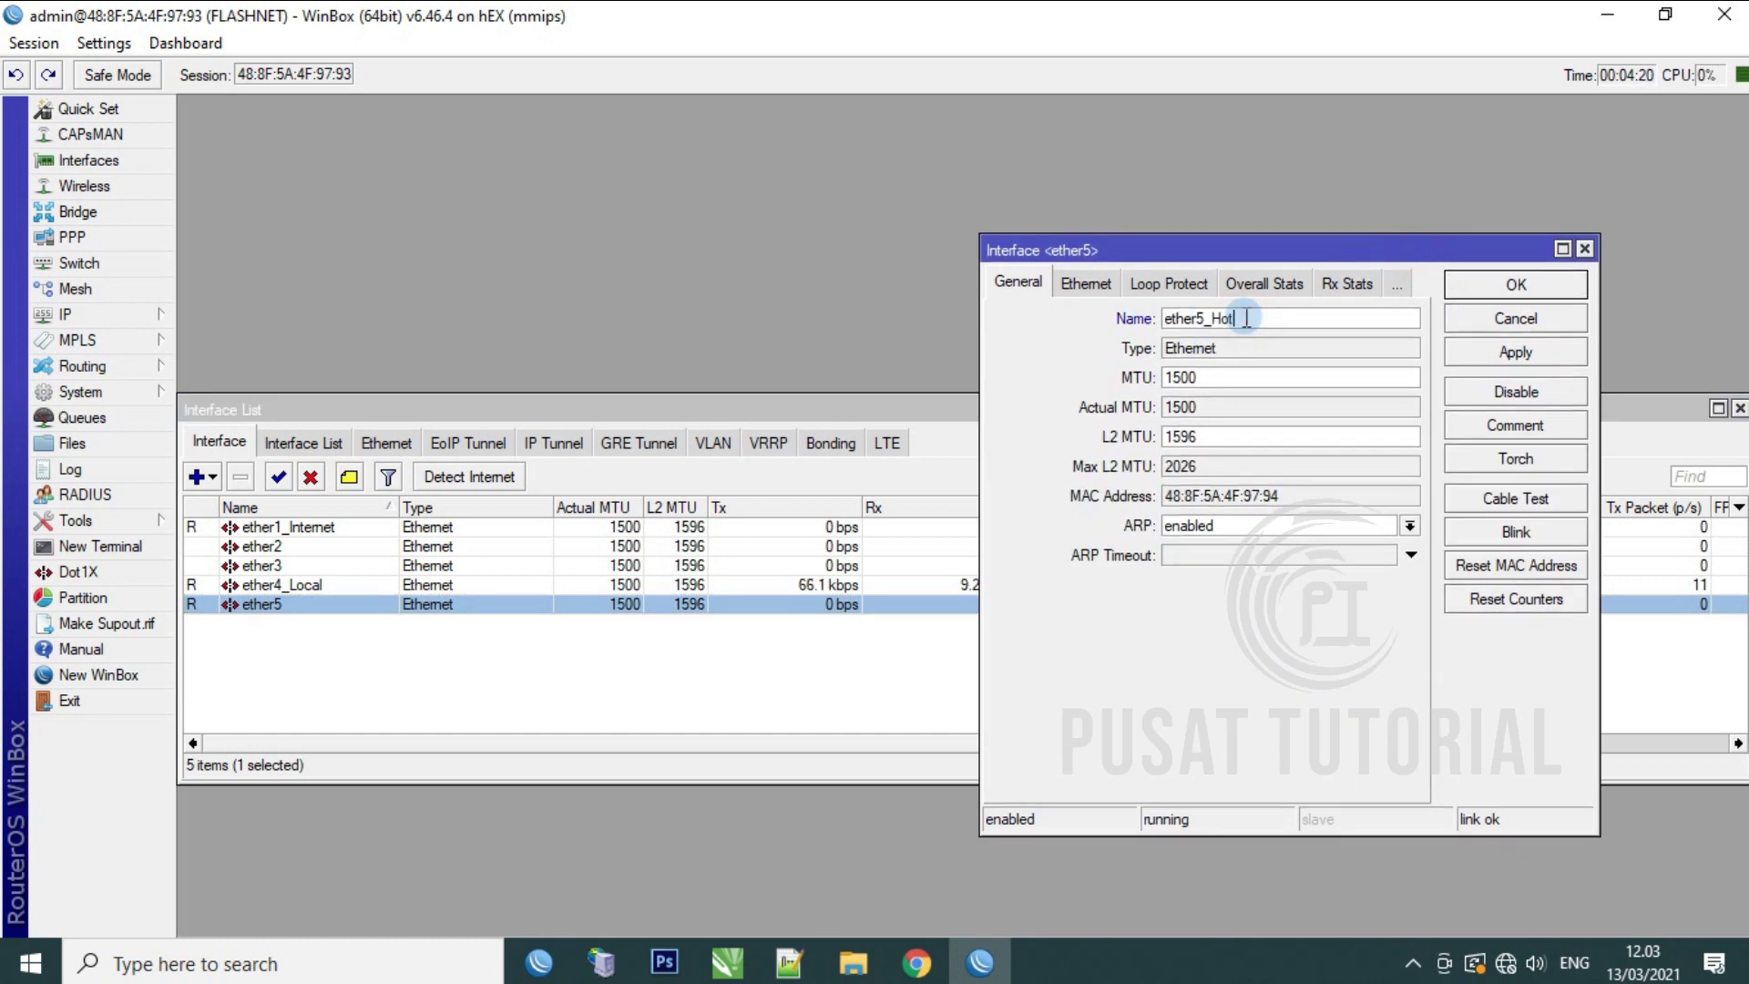
{"action": "left_click", "coordinate": [1517, 351]}
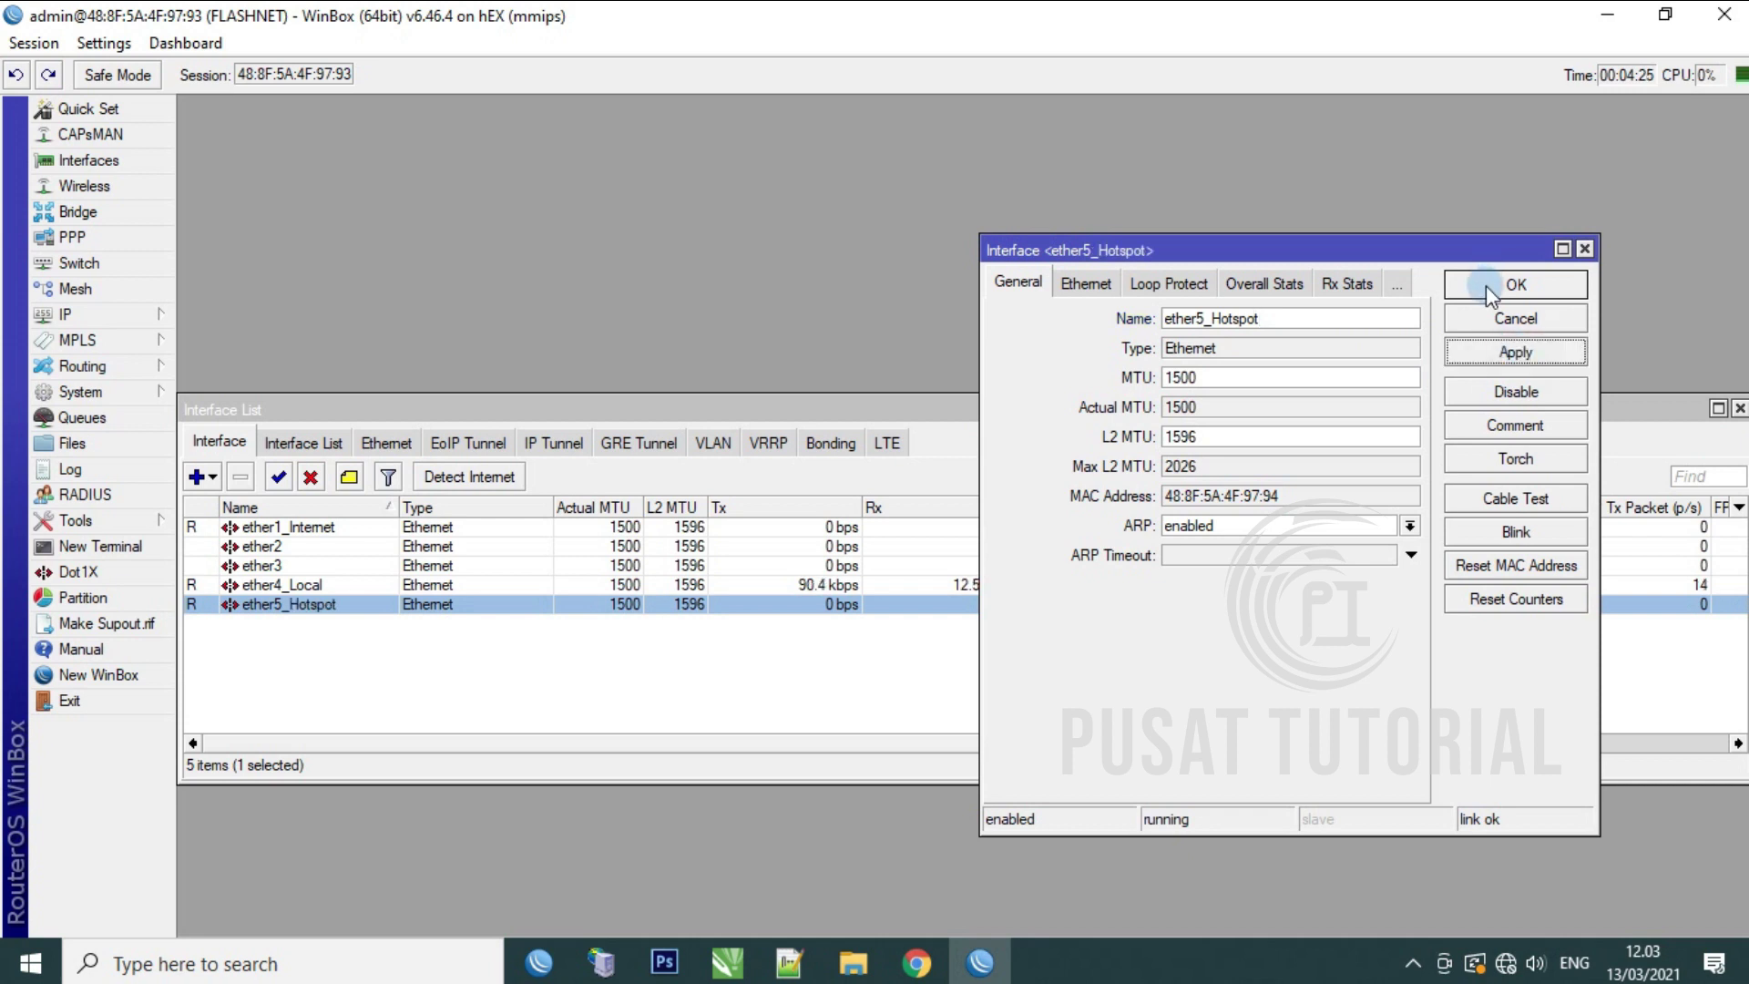
{"action": "left_click", "coordinate": [1494, 286]}
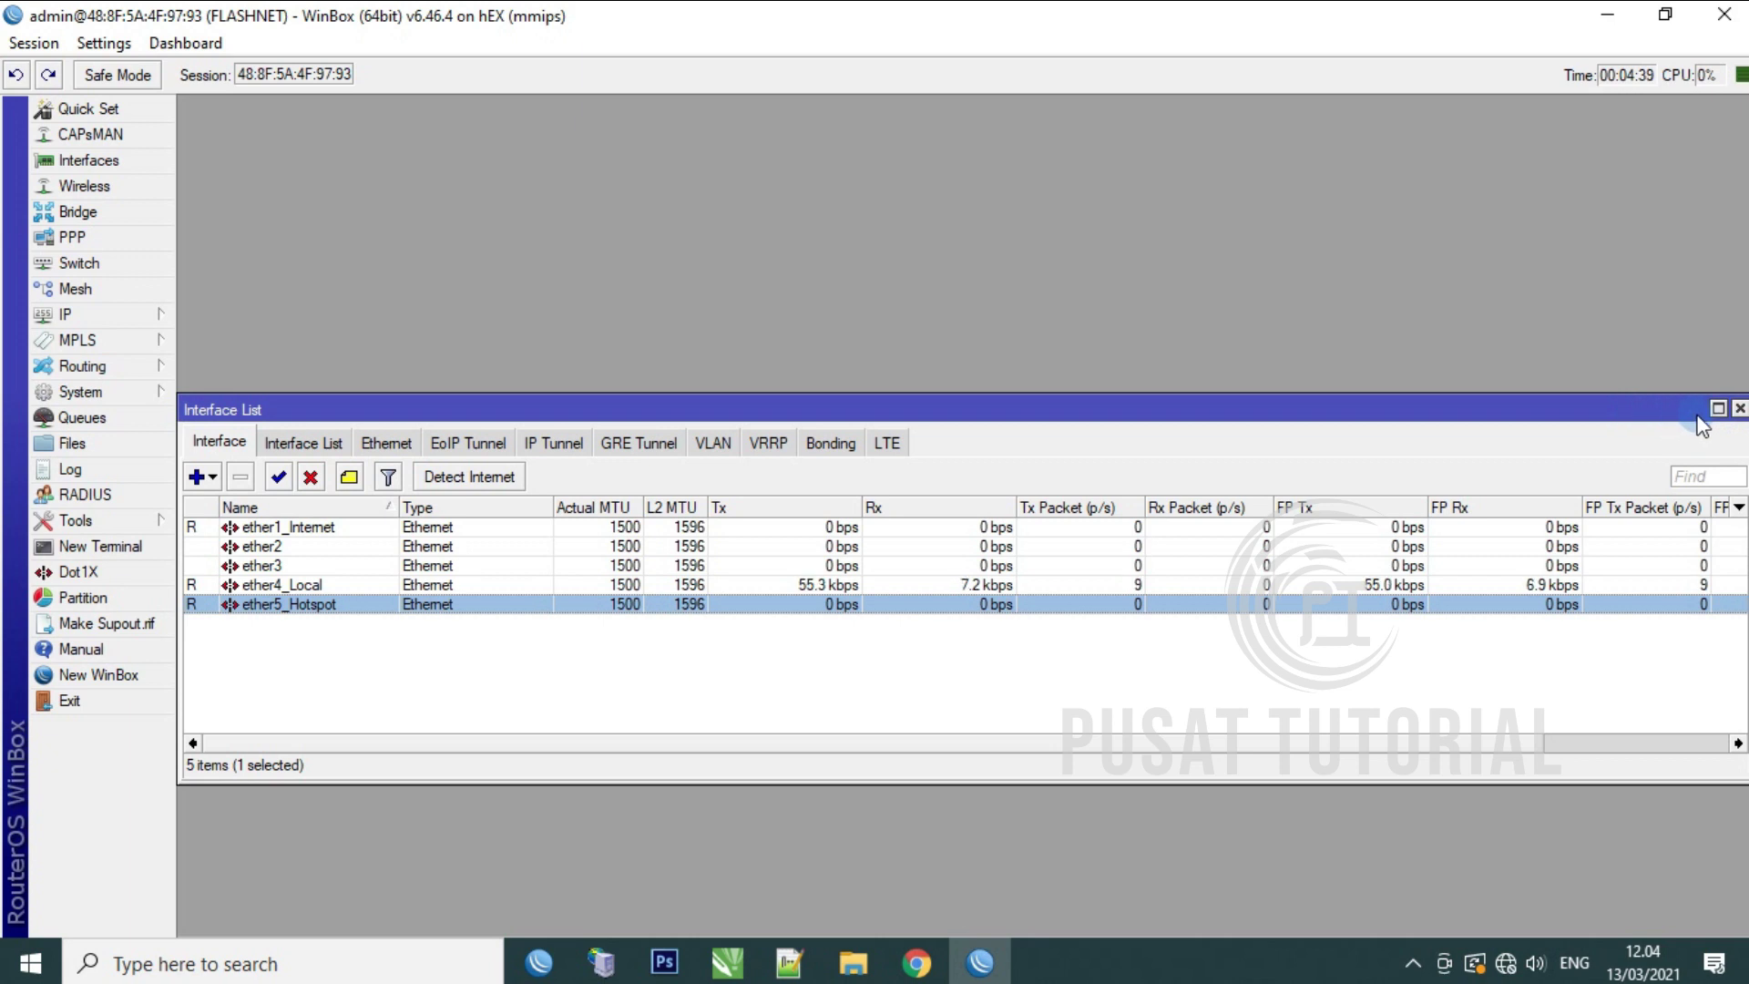
Step: Log in to a new terminal as FLASH and run ping 8.8.8.8
{"action": "left_click", "coordinate": [1740, 410]}
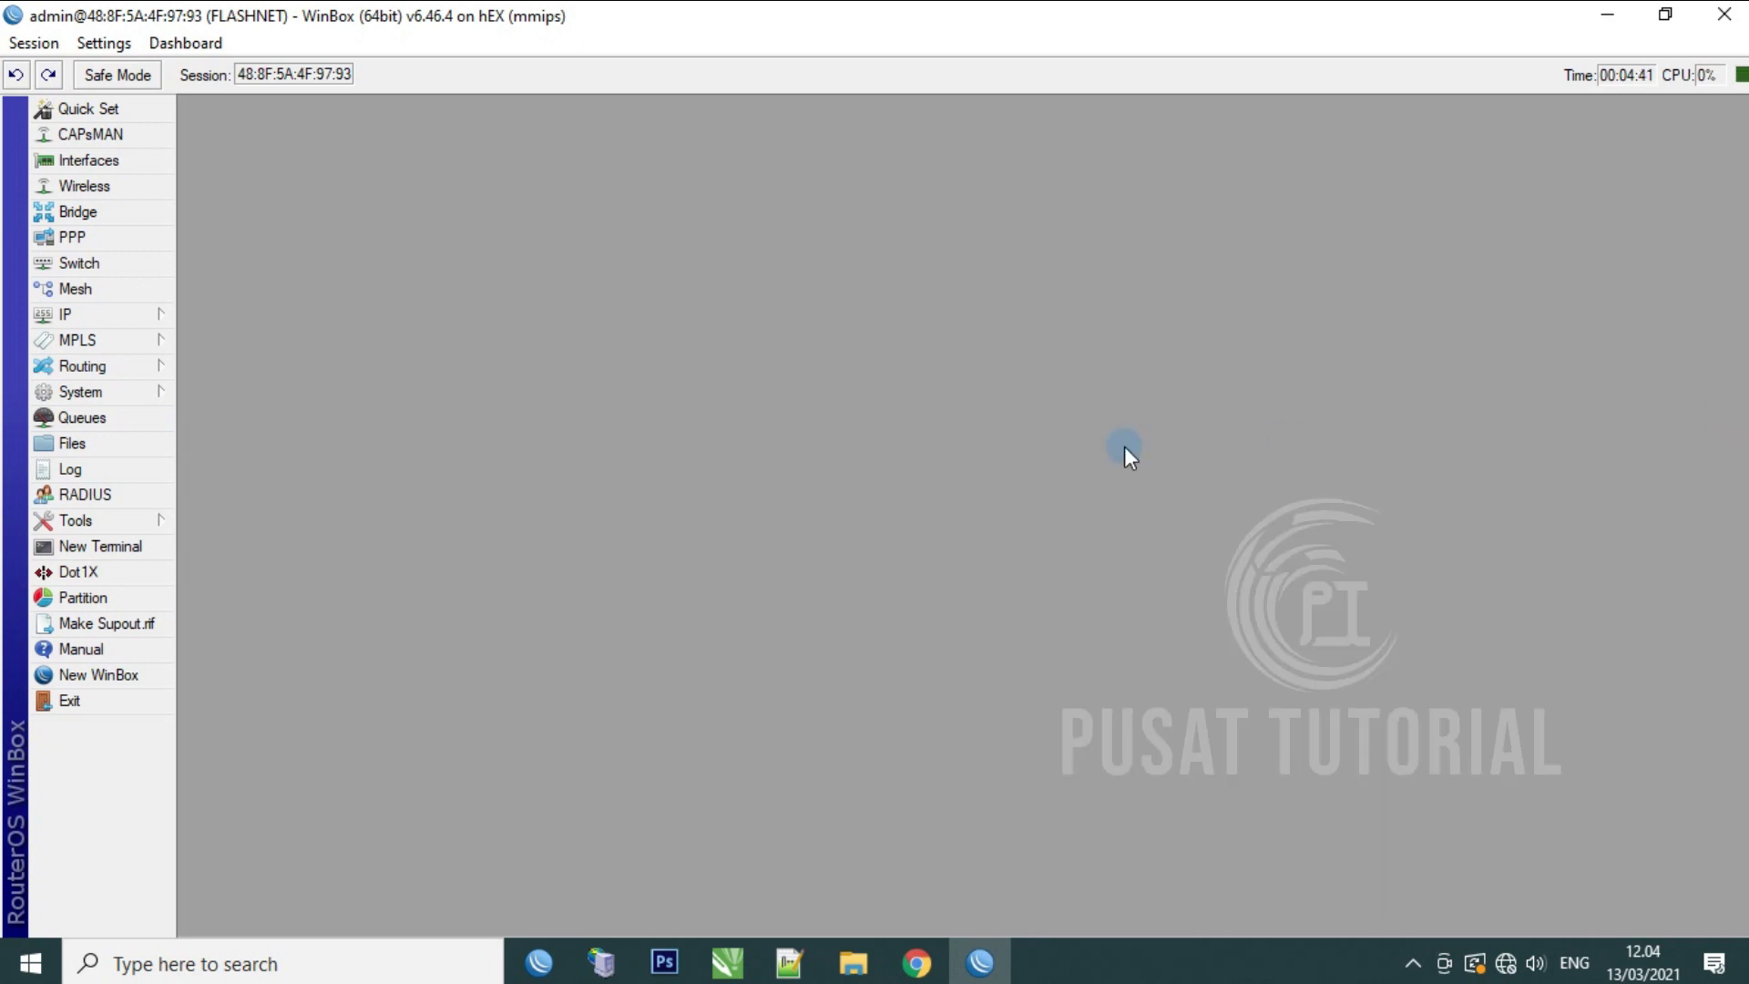
{"action": "left_click", "coordinate": [100, 549]}
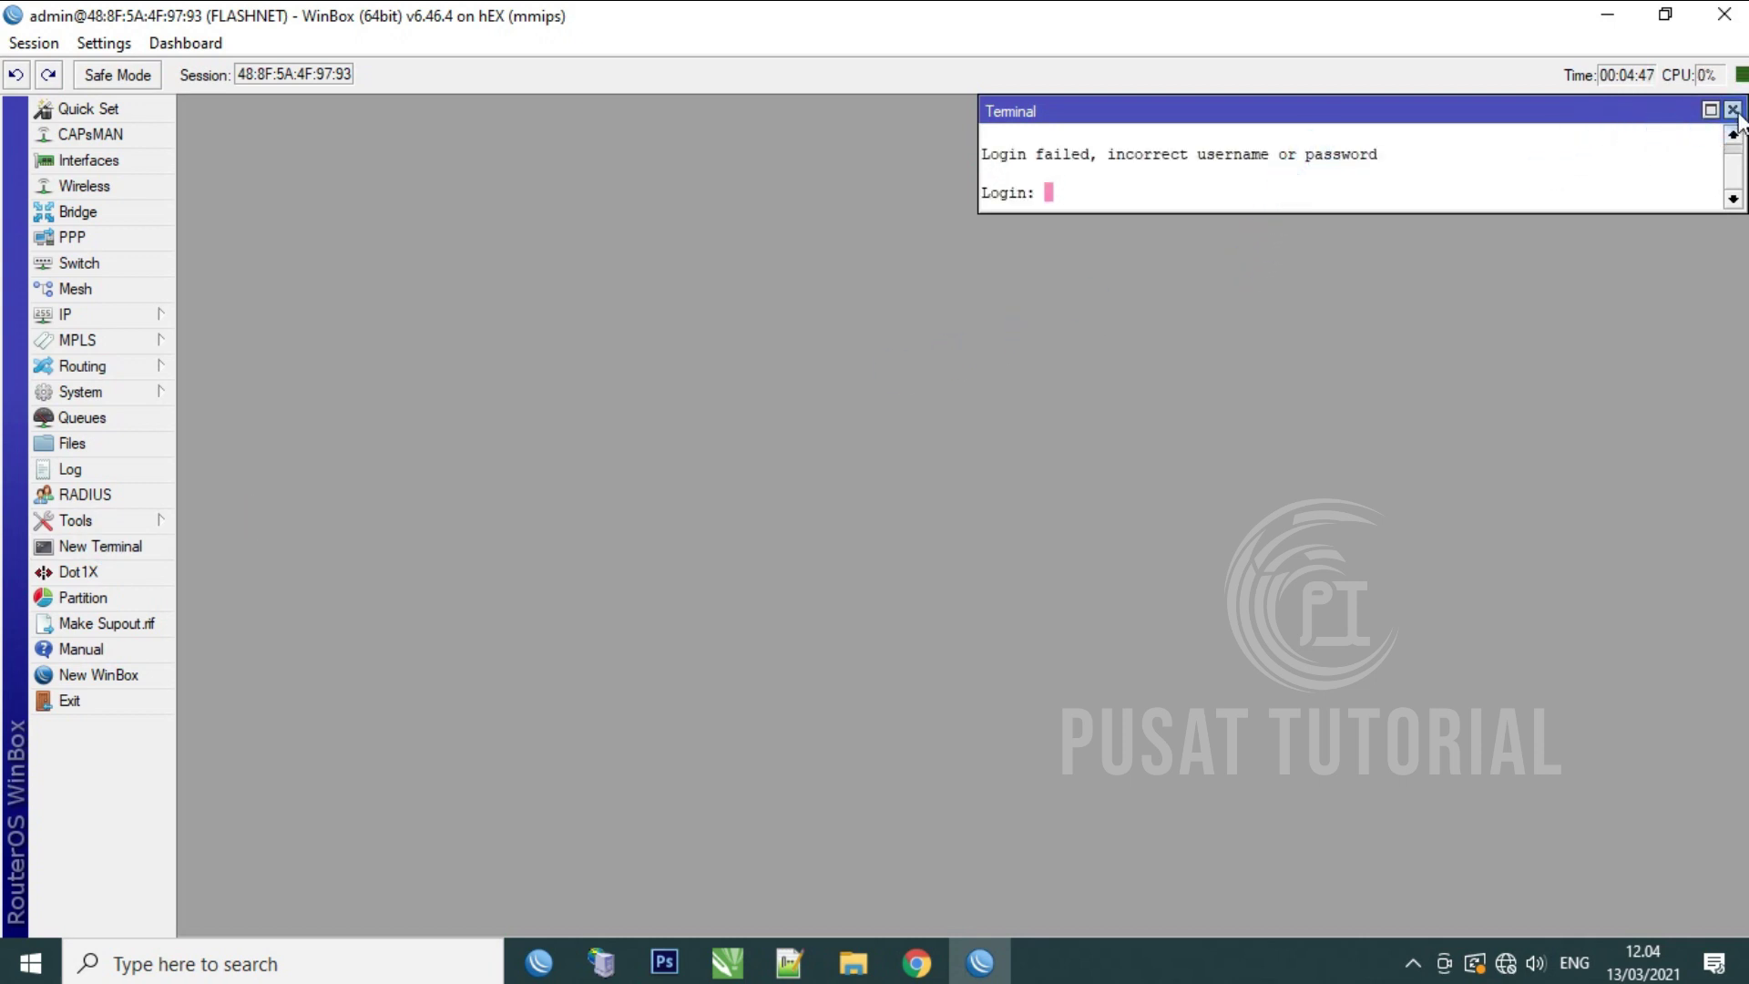
{"action": "left_click", "coordinate": [1182, 222]}
{"action": "type", "text": "FLASH"}
{"action": "key", "text": "Return"}
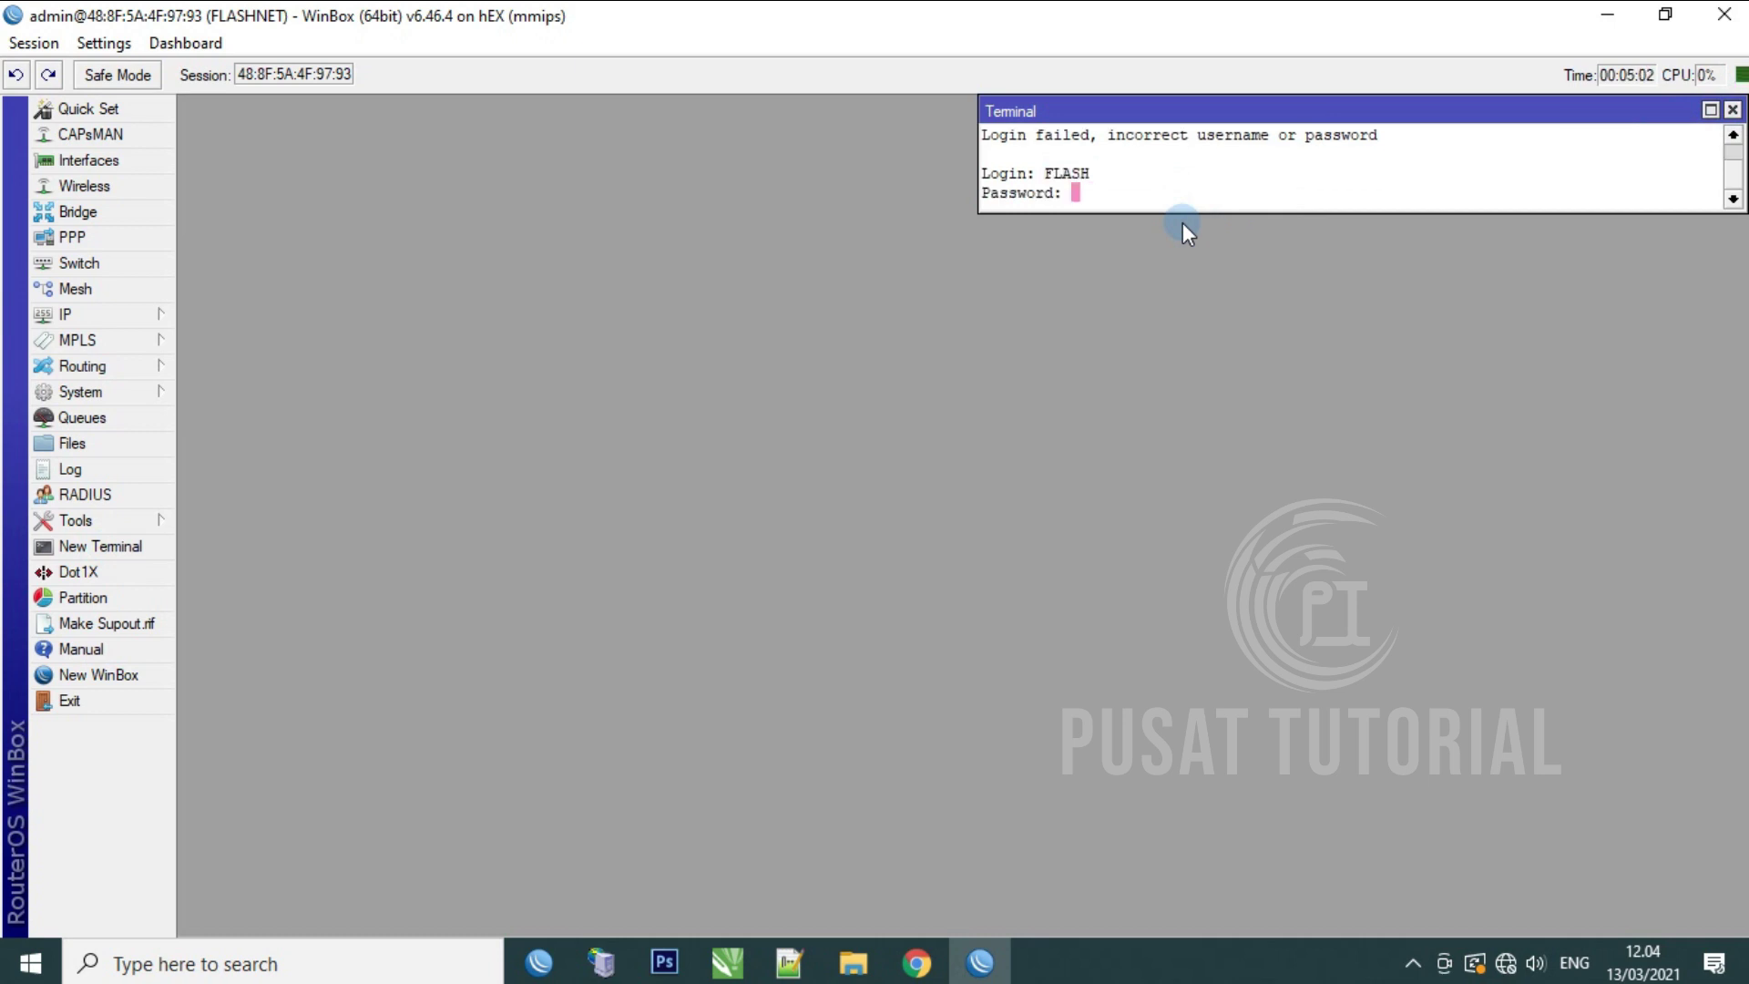
{"action": "key", "text": "Return"}
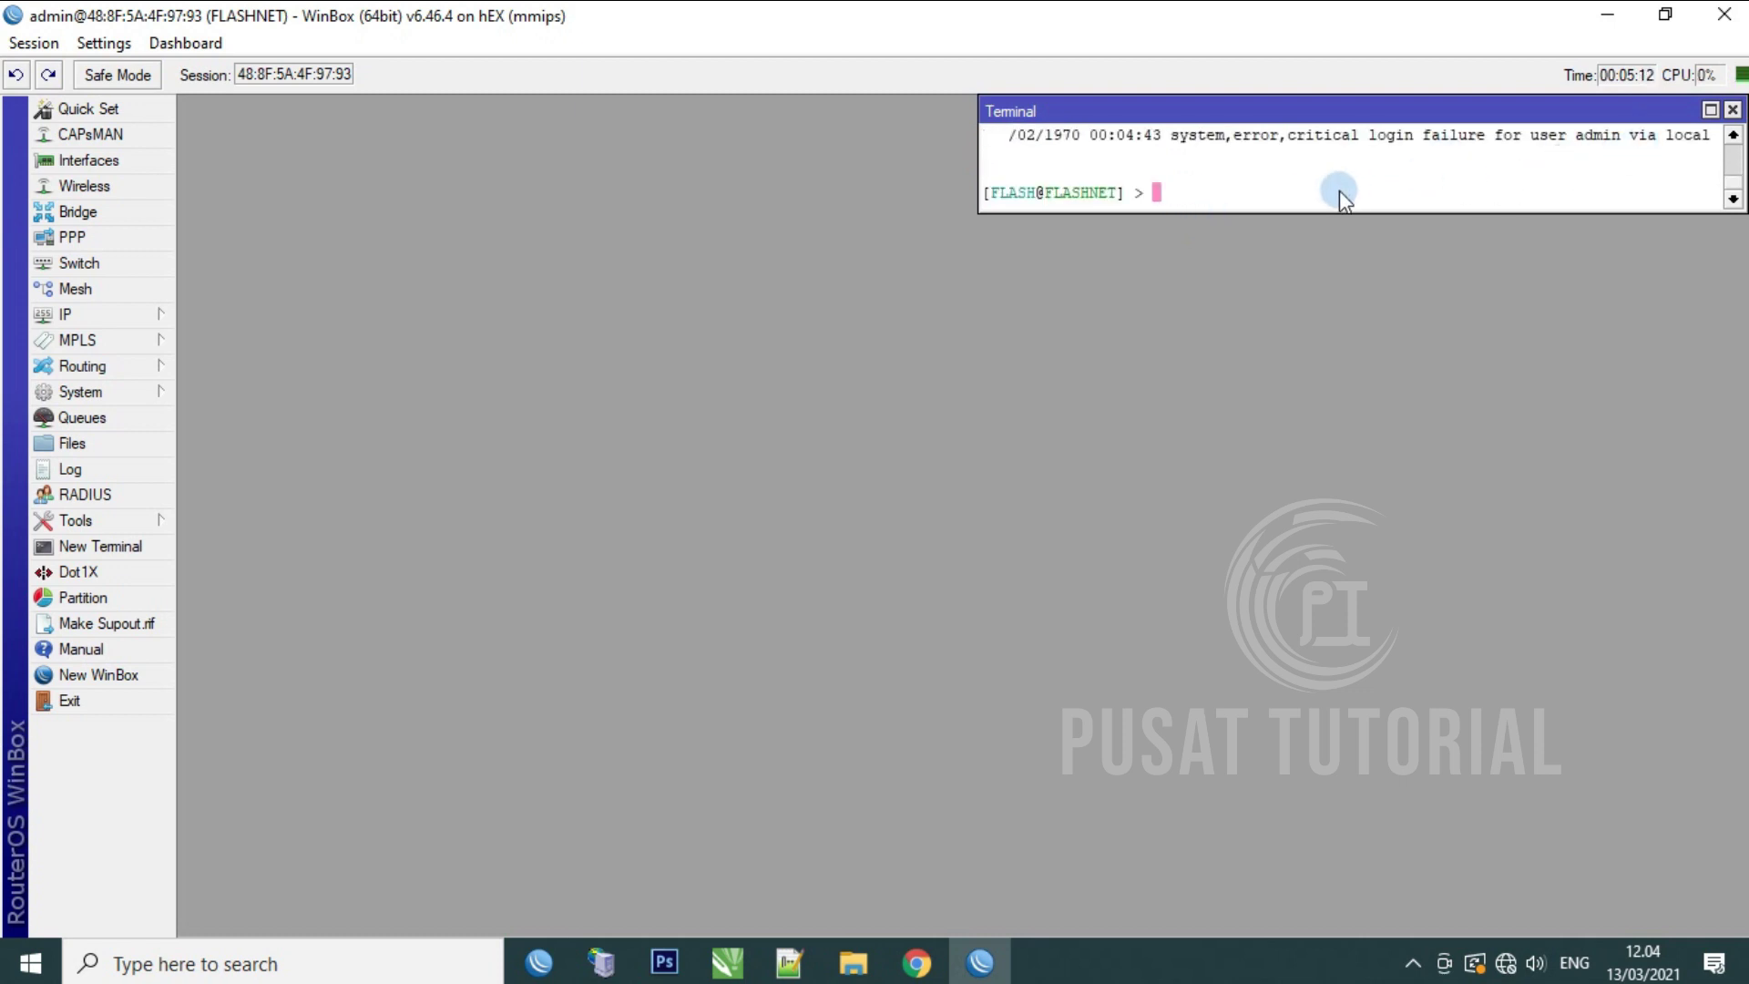
{"action": "type", "text": "ping 8.8.8.8"}
{"action": "key", "text": "Return"}
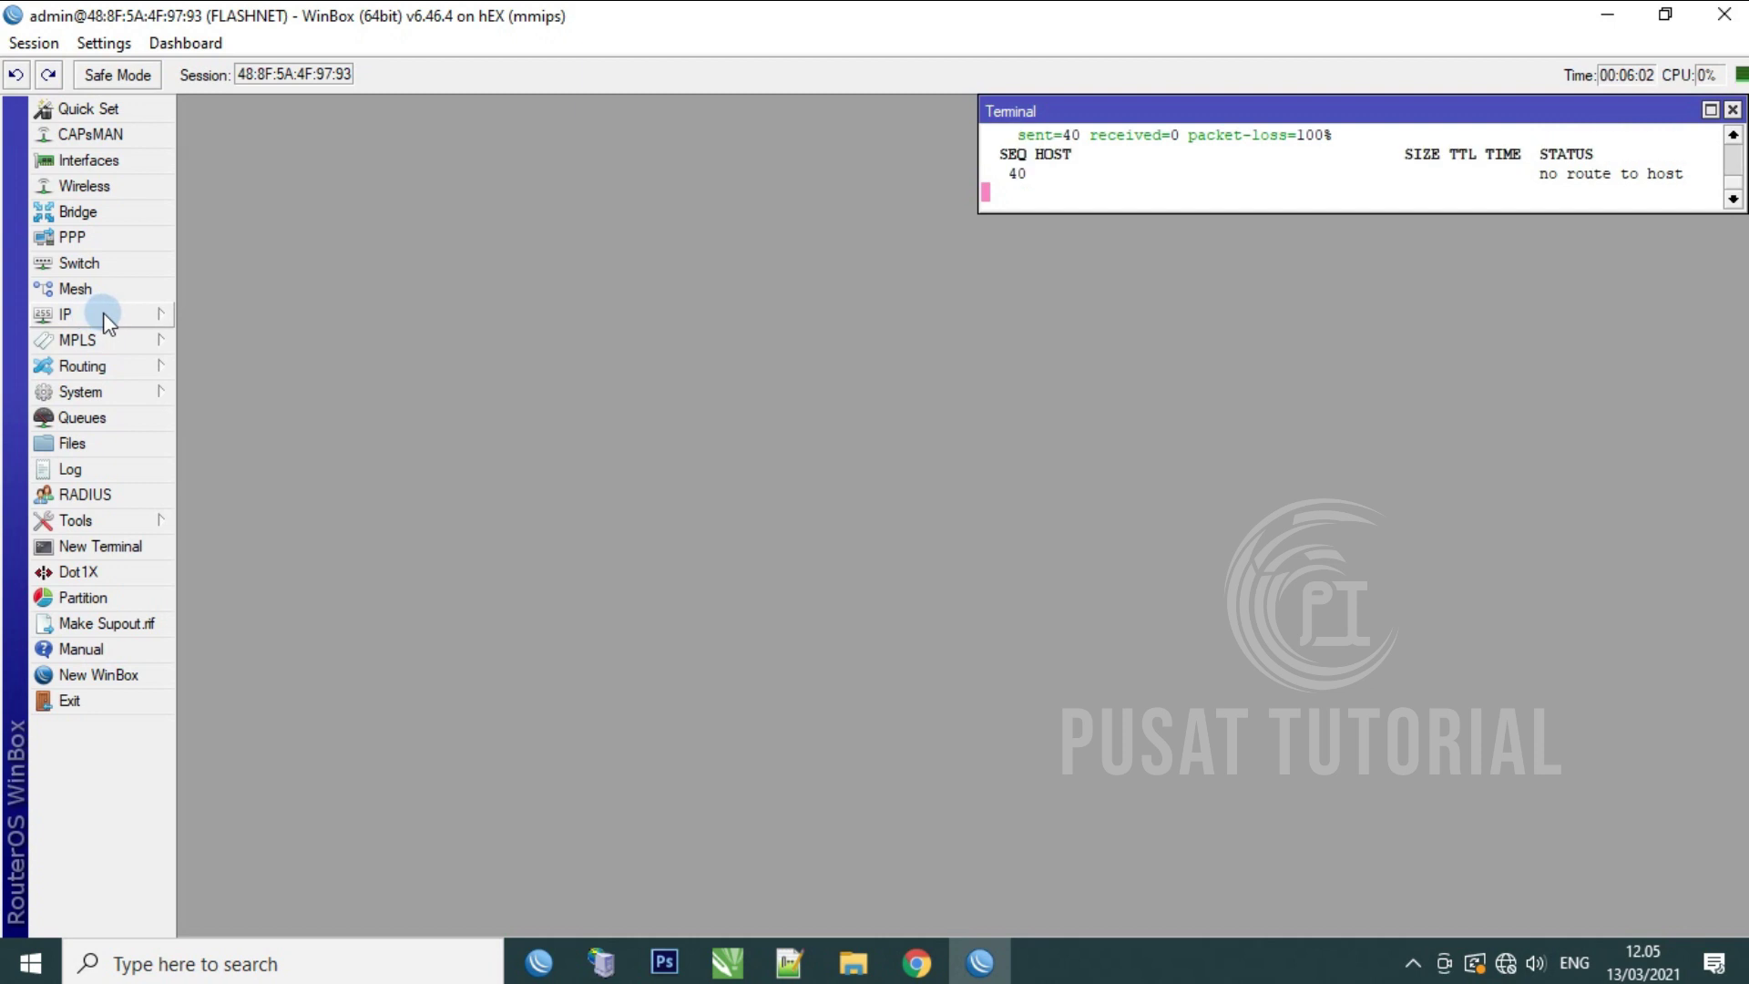
Step: Add and enable a DHCP client on ether1_Internet with Add Default Route set to no
{"action": "left_click", "coordinate": [104, 314]}
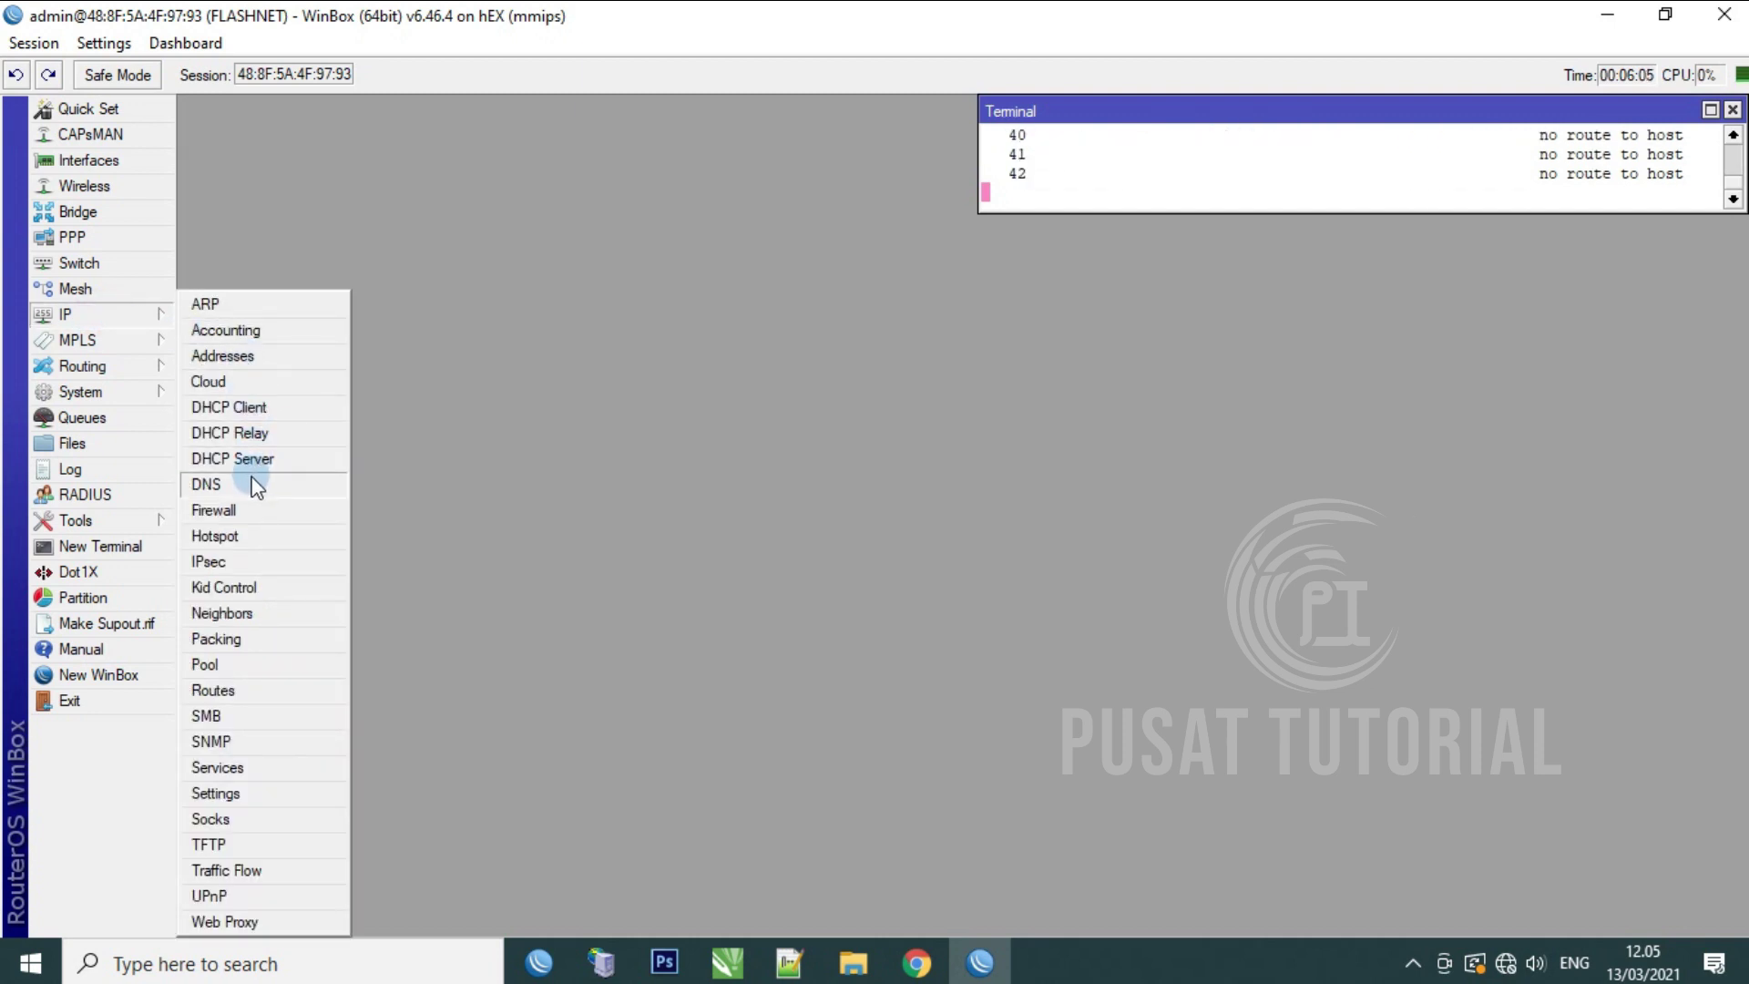
{"action": "left_click", "coordinate": [261, 407]}
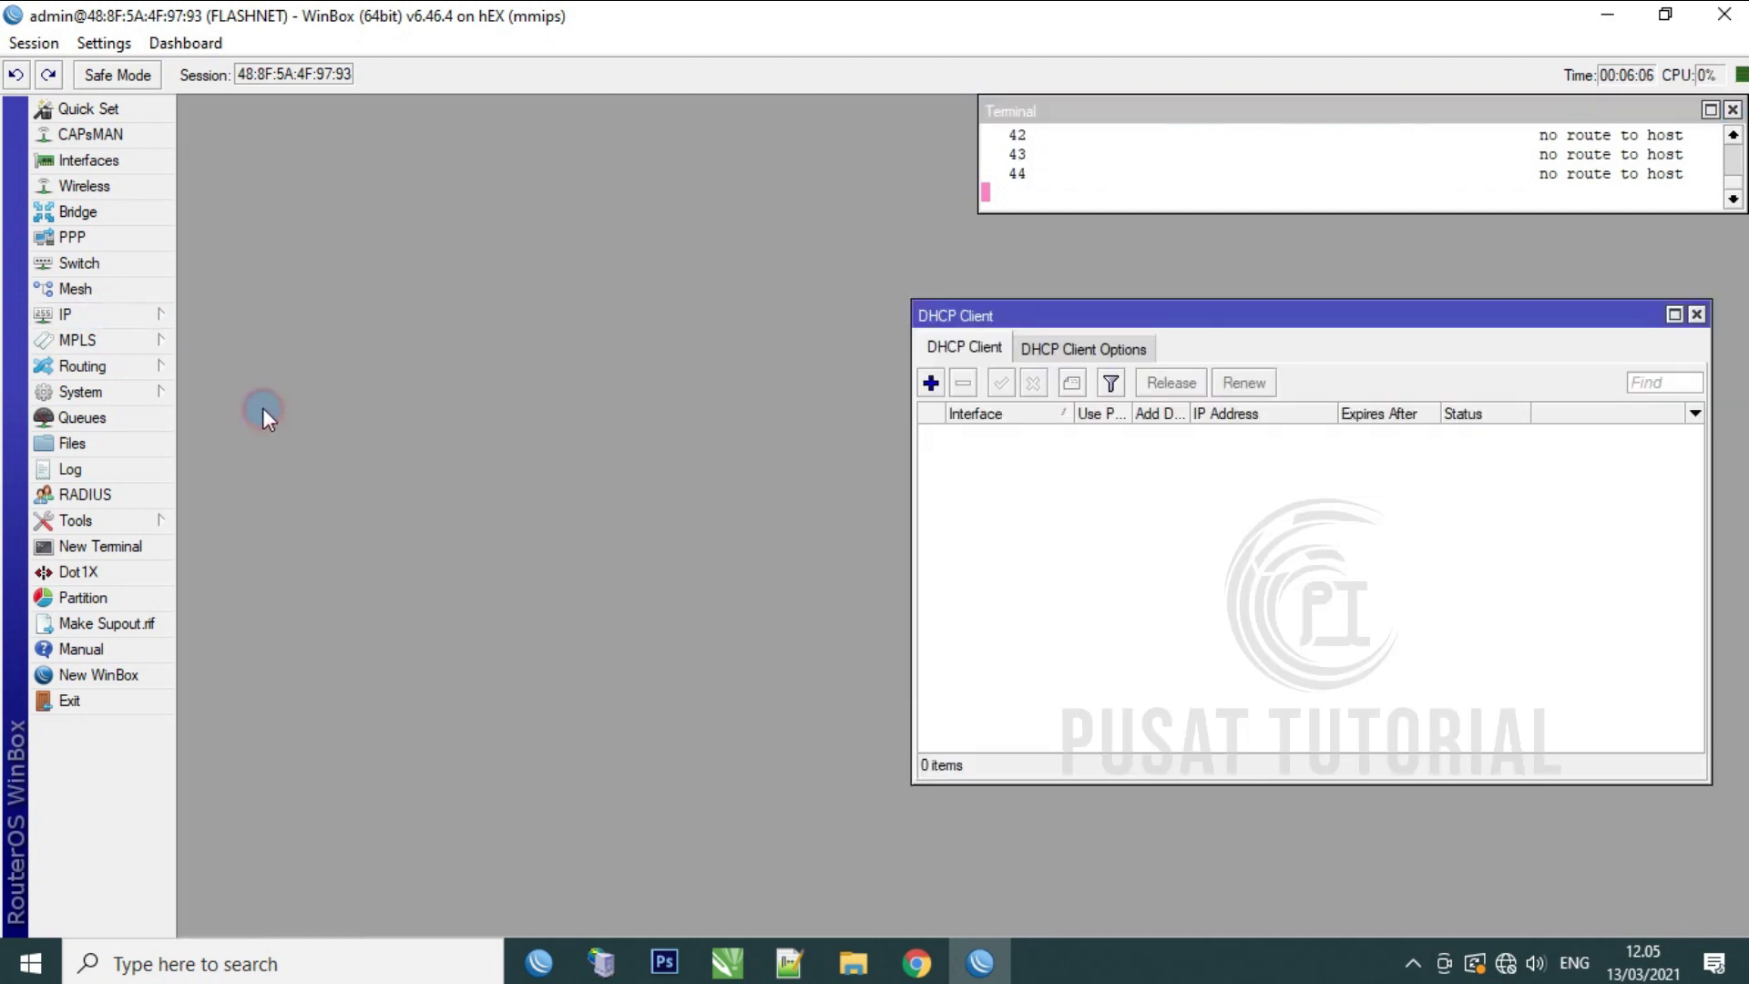
{"action": "left_click", "coordinate": [931, 383]}
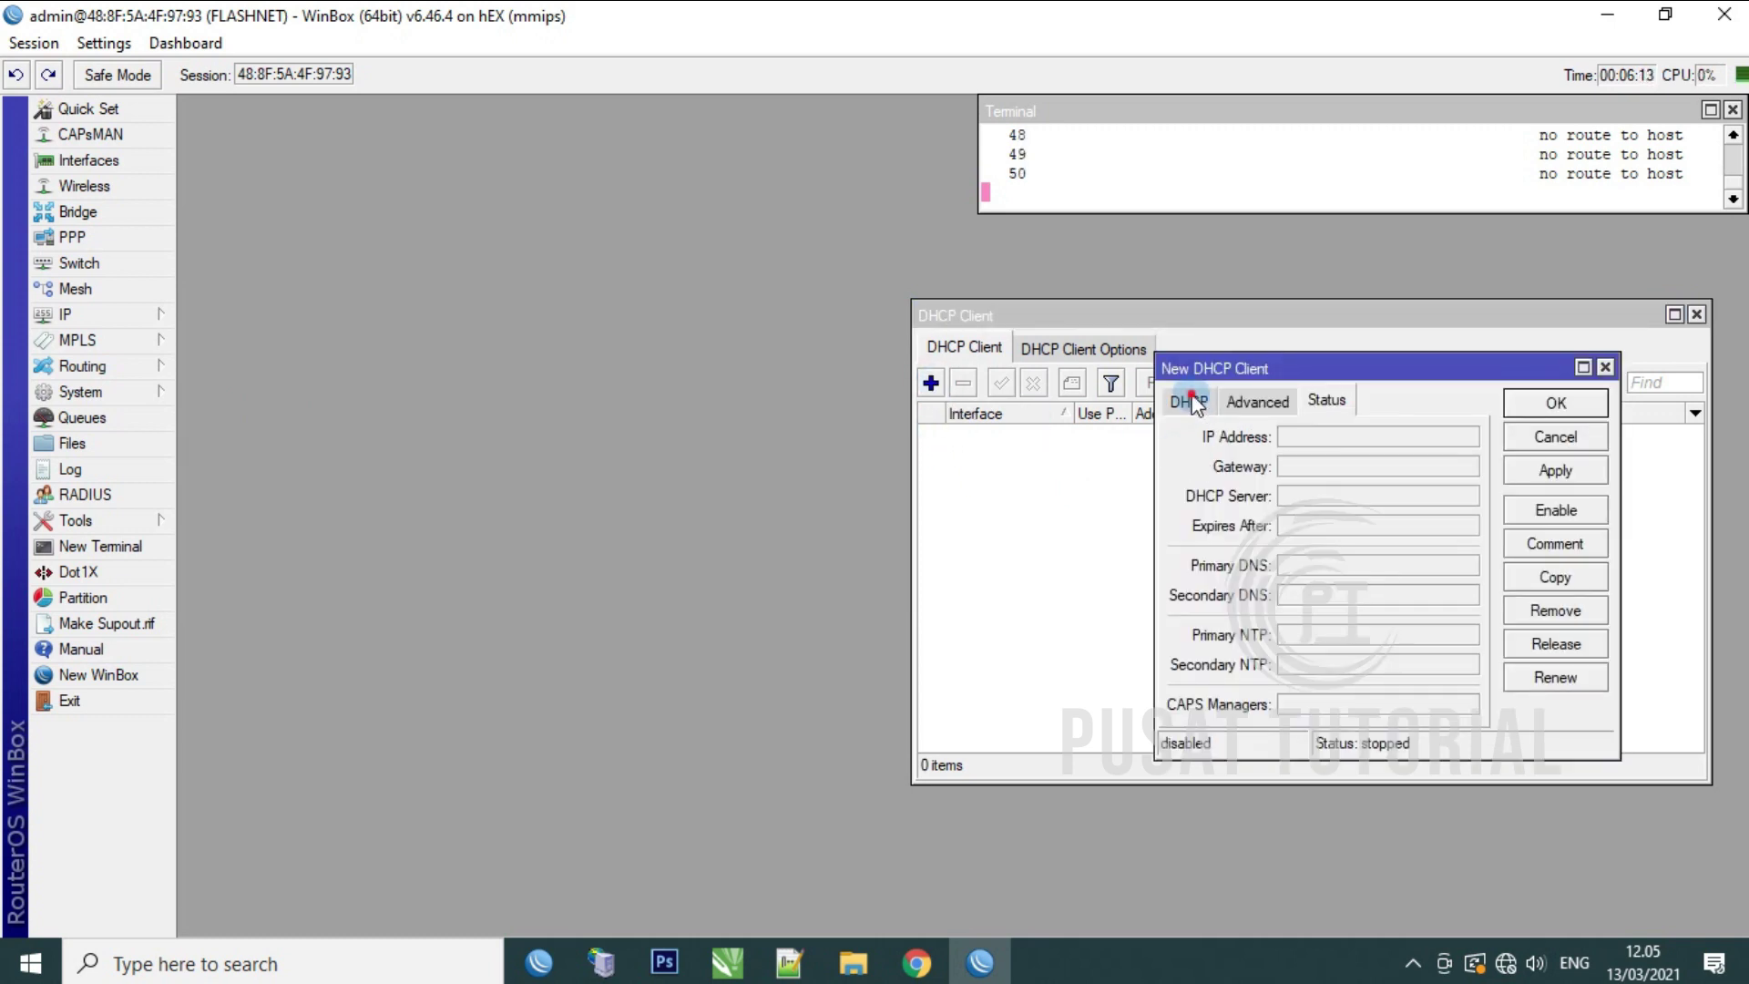
{"action": "left_click", "coordinate": [1189, 402]}
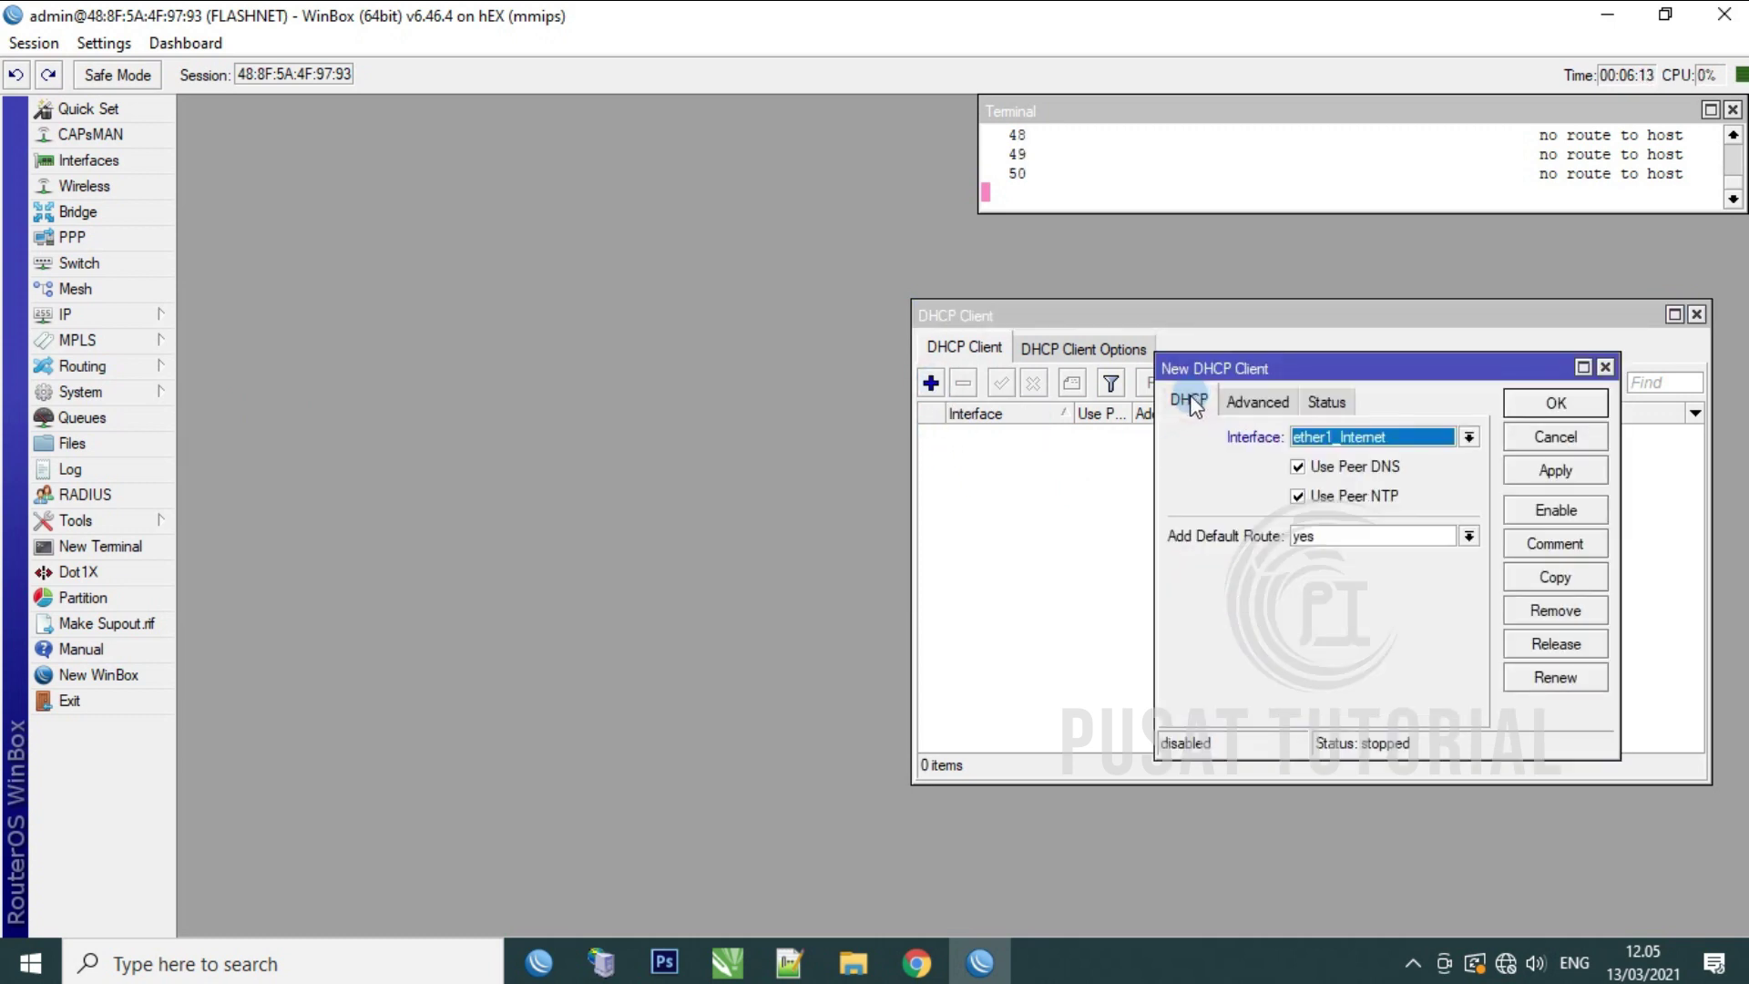
{"action": "left_click", "coordinate": [1470, 438]}
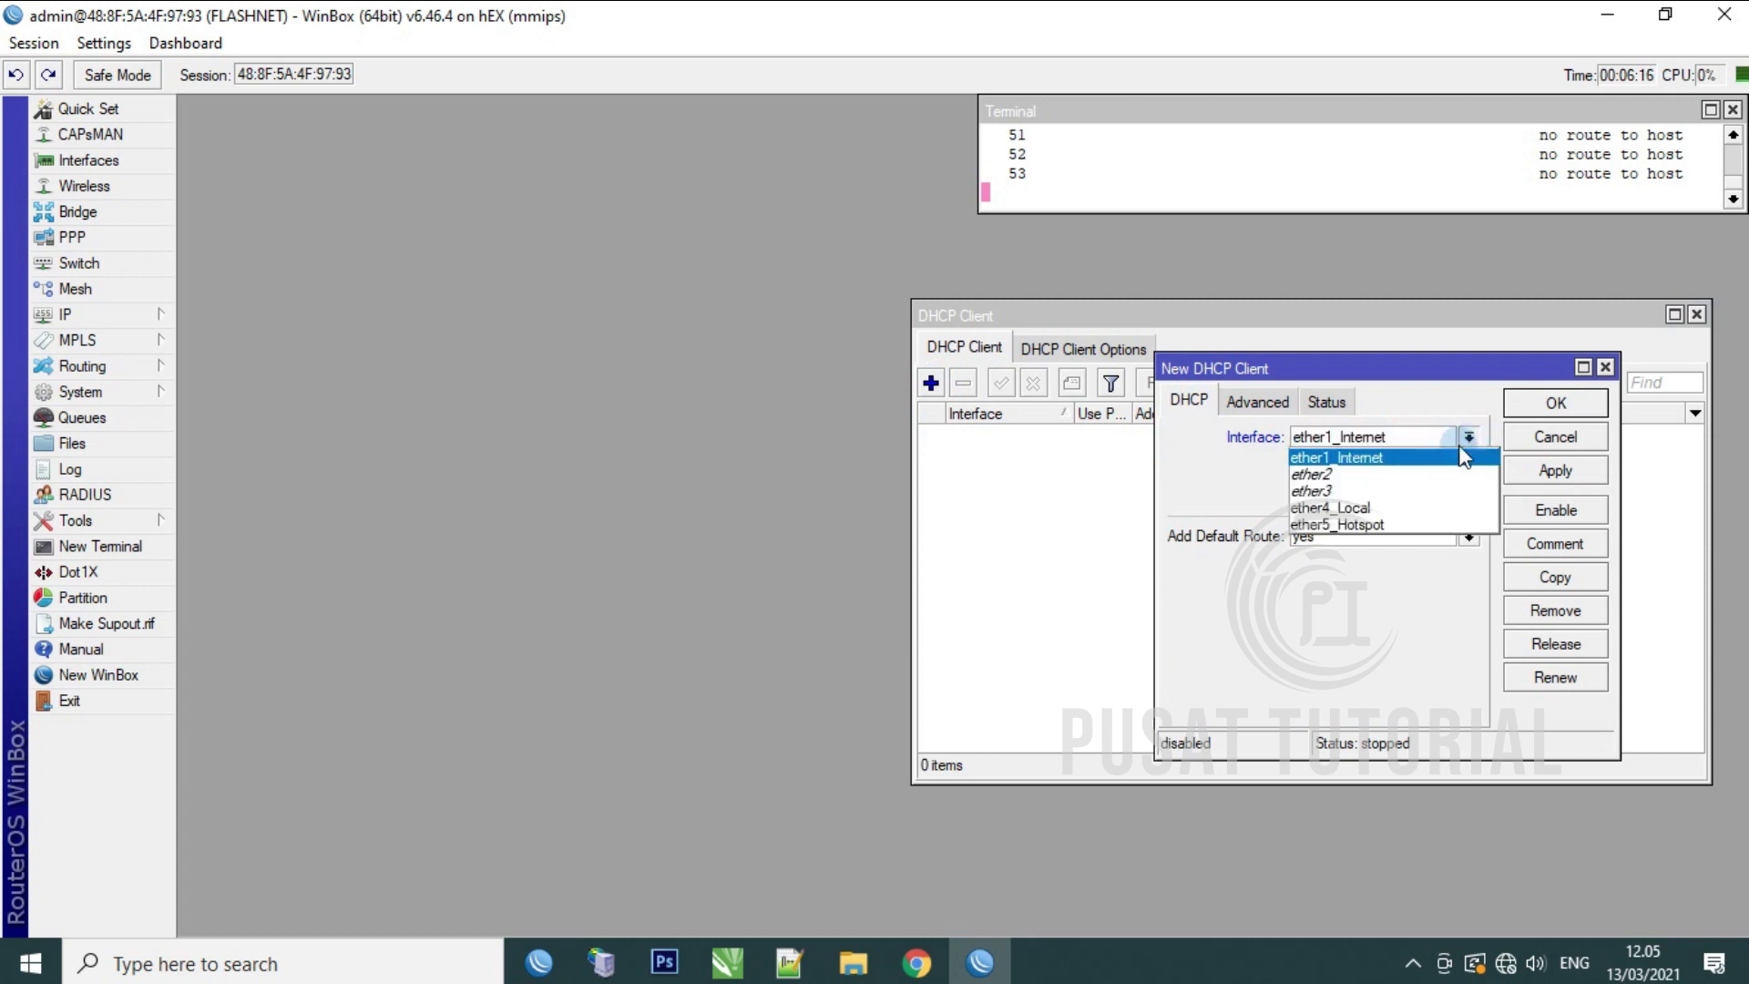
{"action": "left_click", "coordinate": [1414, 458]}
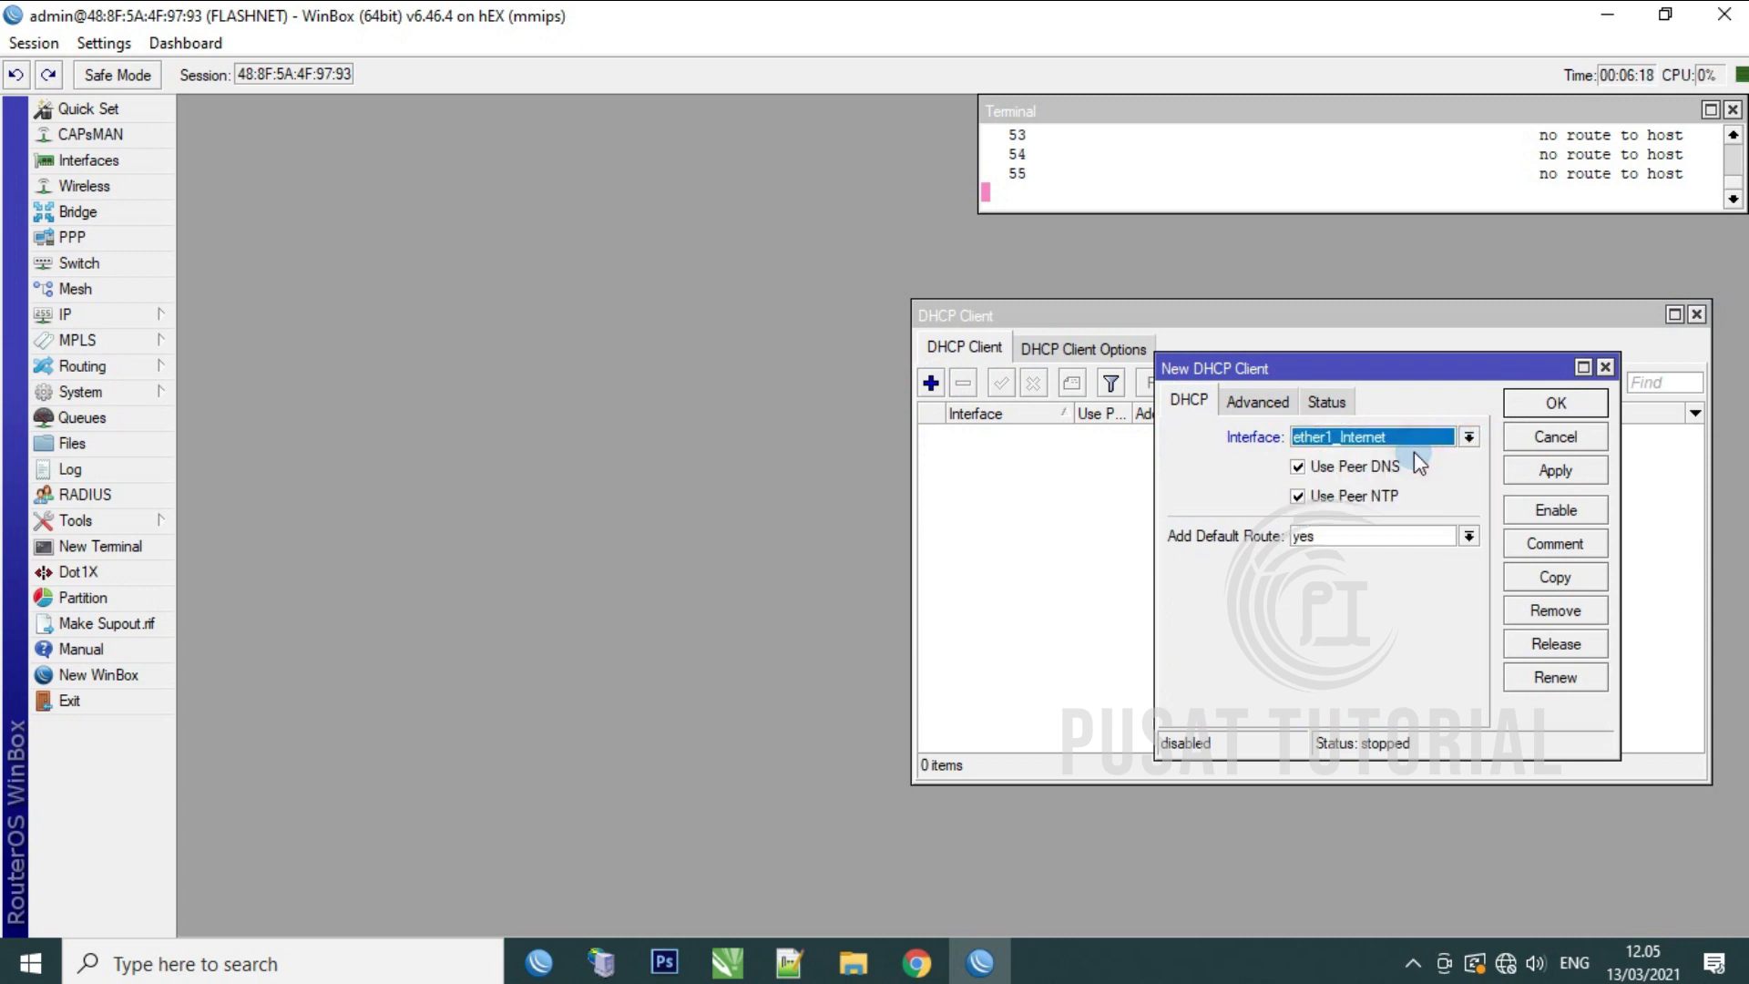
{"action": "left_click", "coordinate": [1377, 537]}
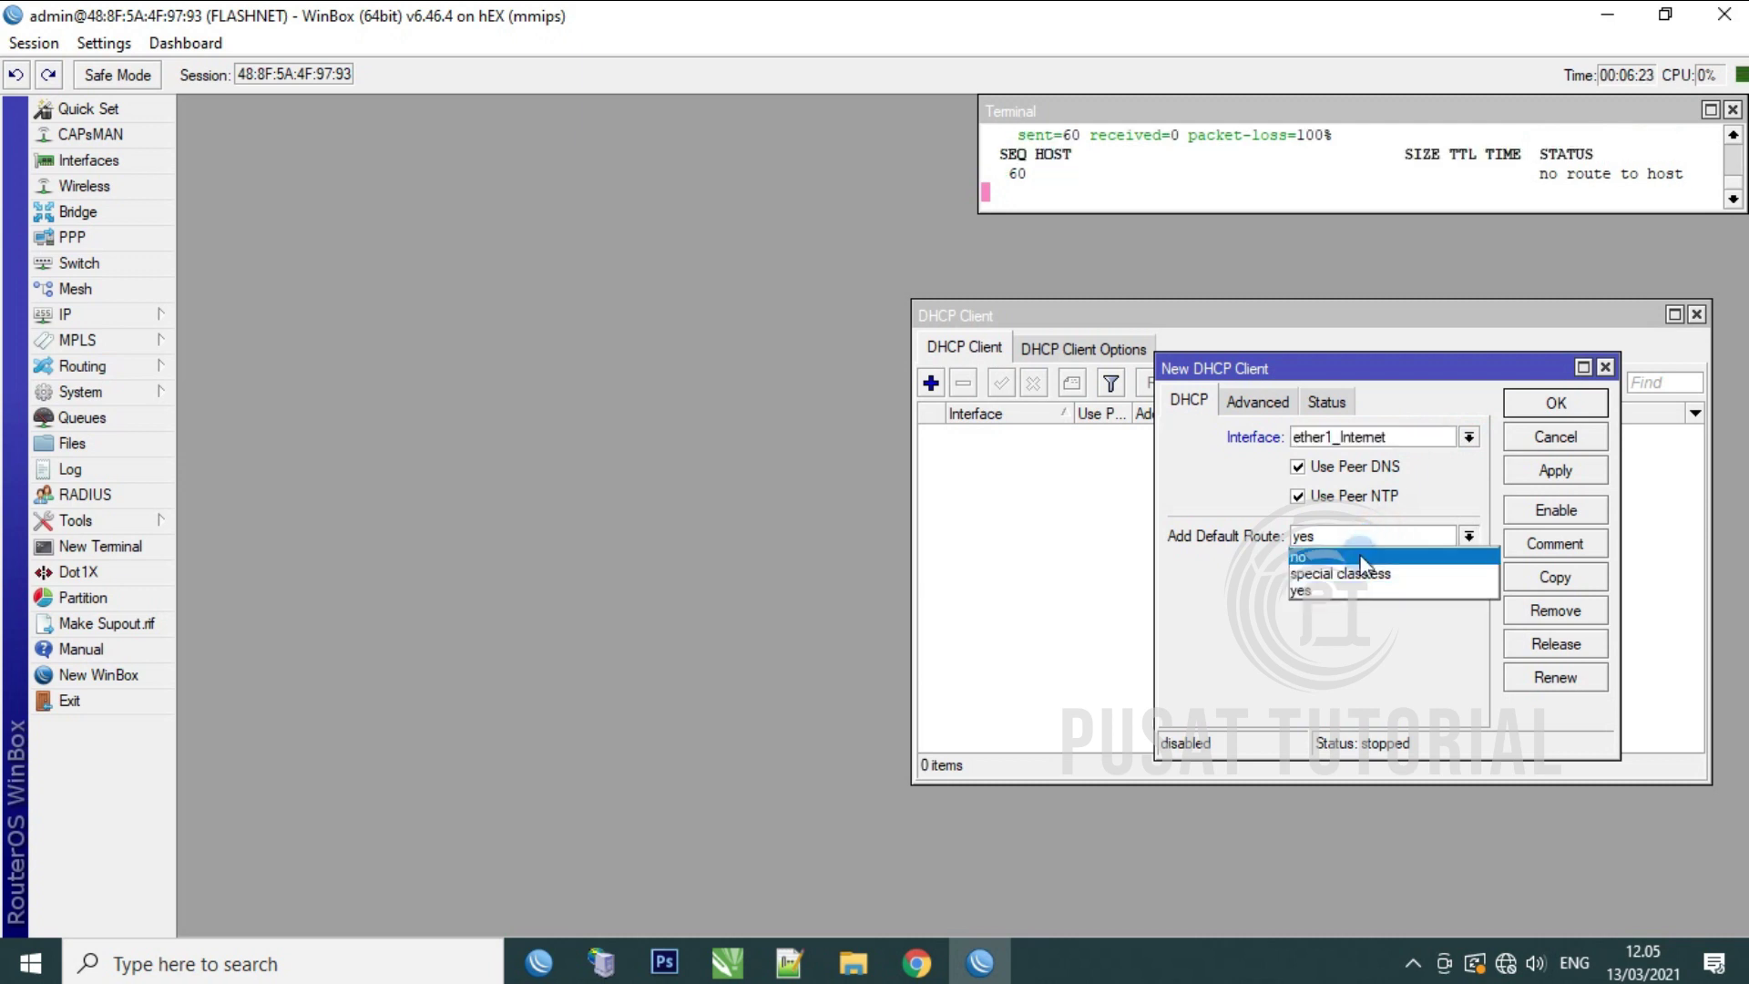
{"action": "left_click", "coordinate": [1361, 558]}
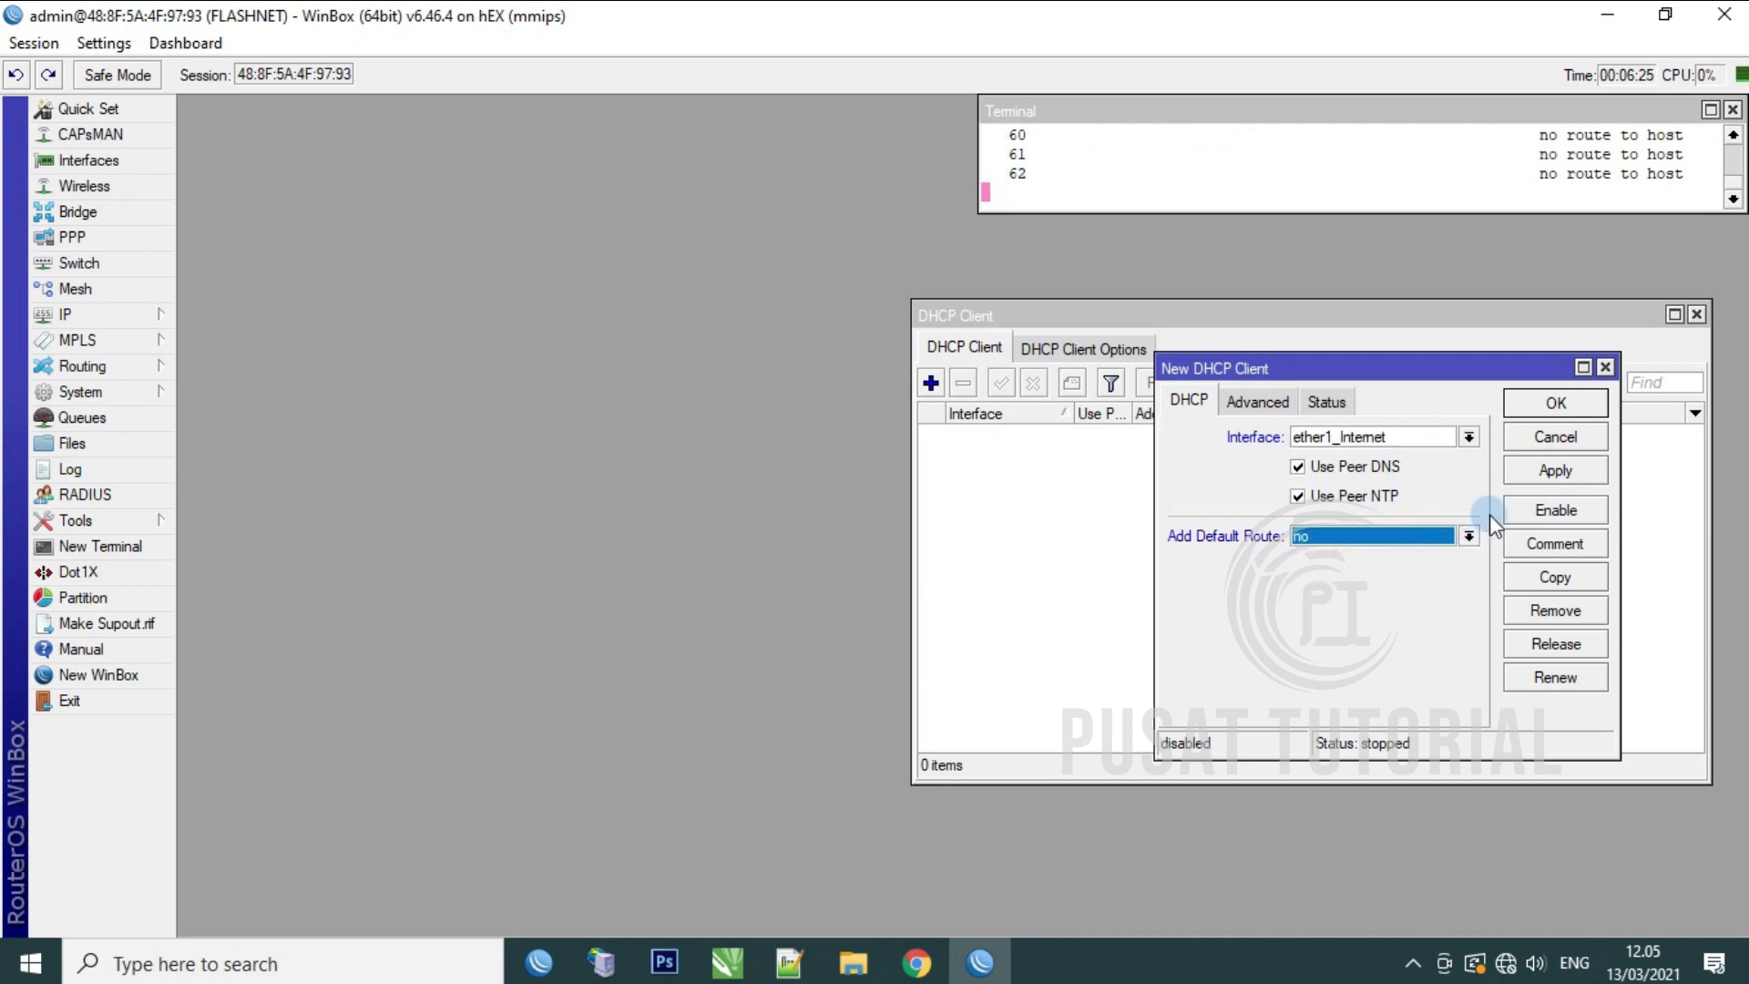
{"action": "left_click", "coordinate": [1551, 469]}
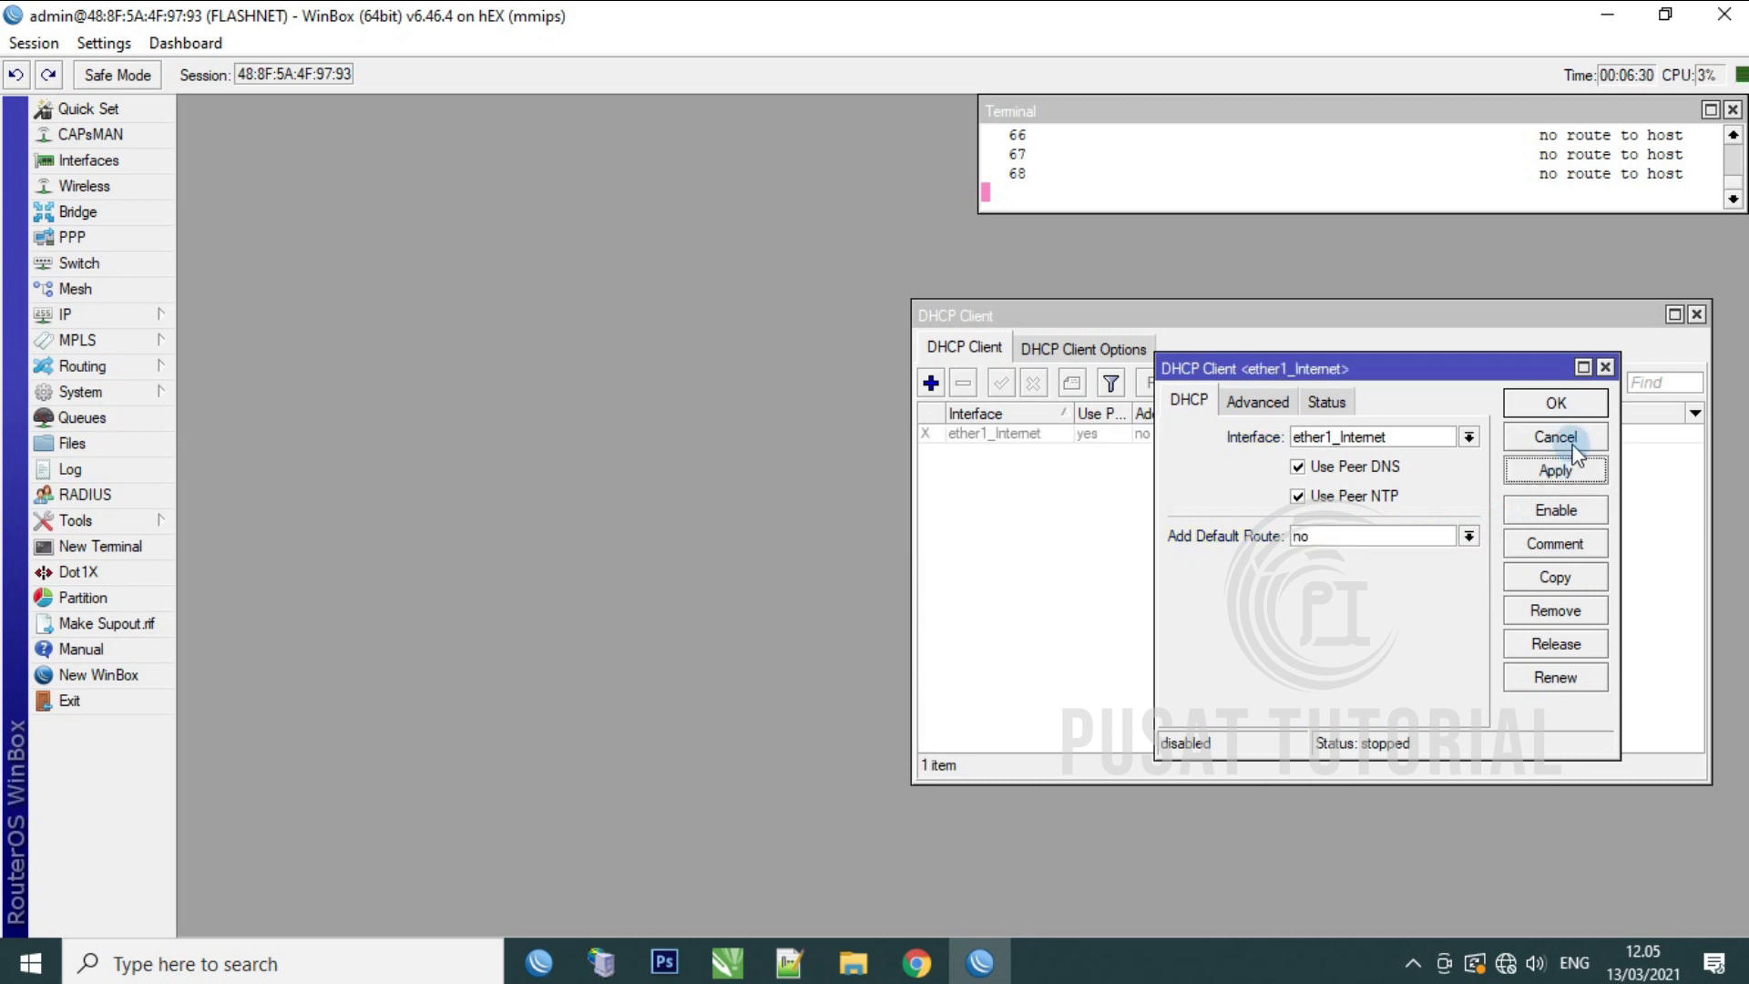
{"action": "left_click", "coordinate": [1560, 403]}
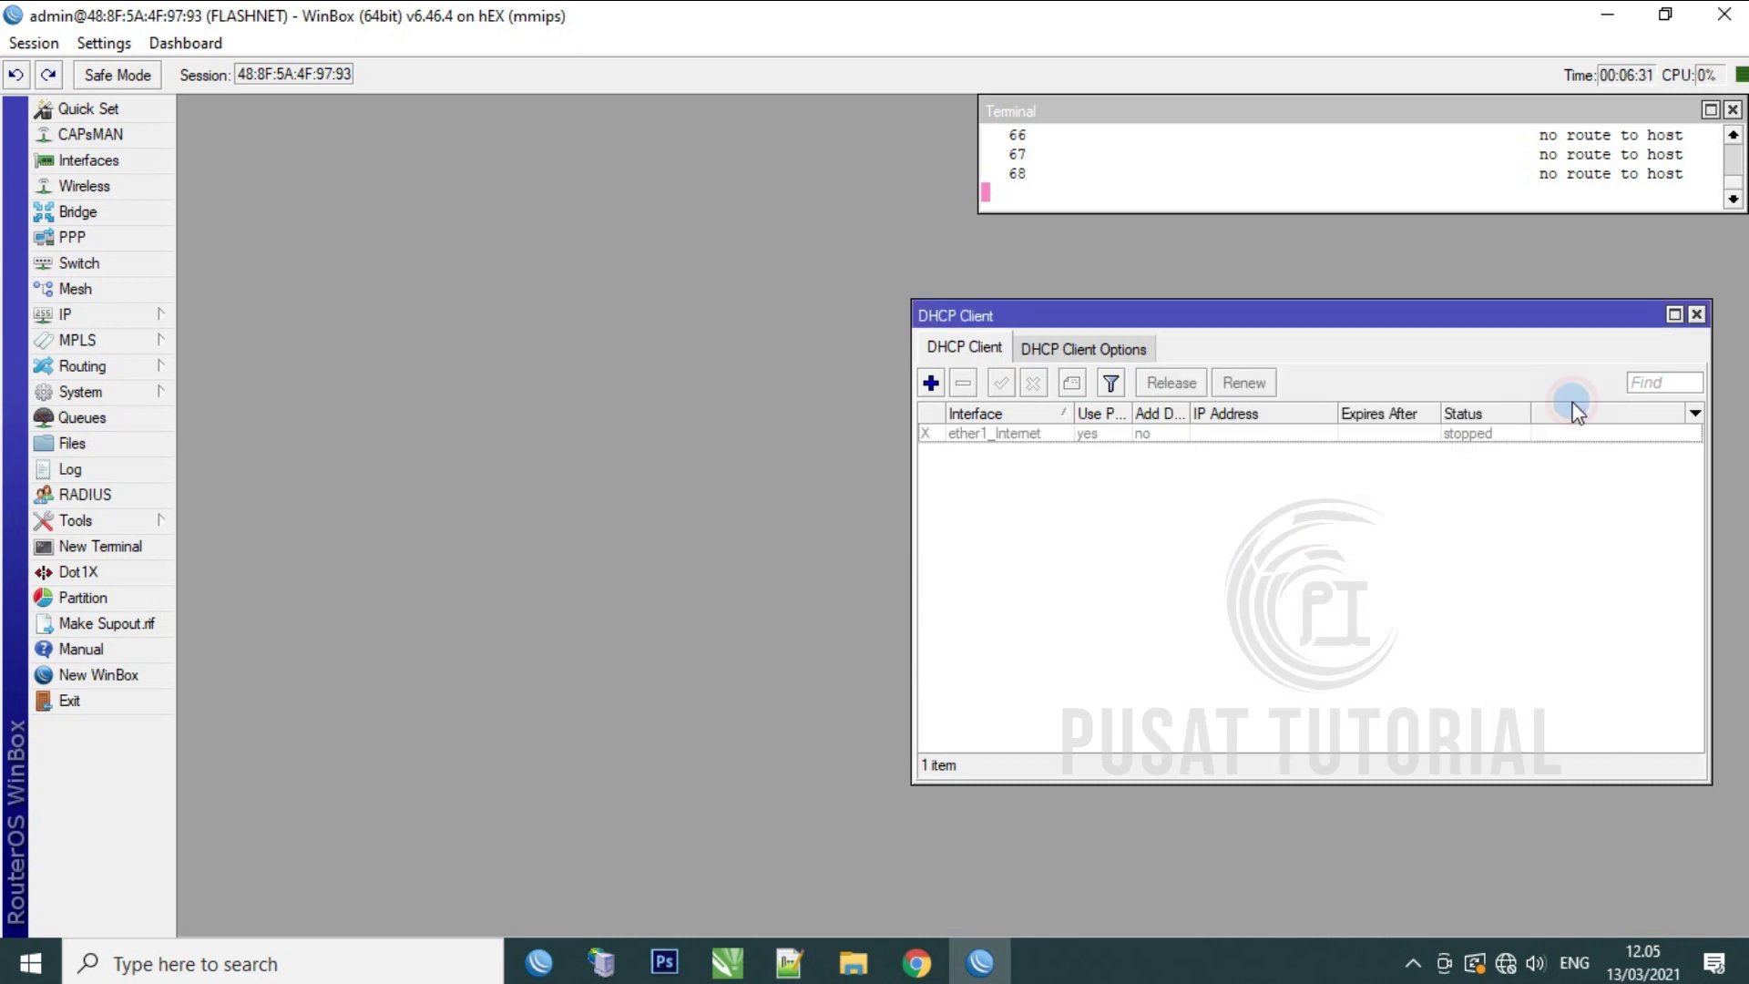
{"action": "left_click", "coordinate": [1066, 432]}
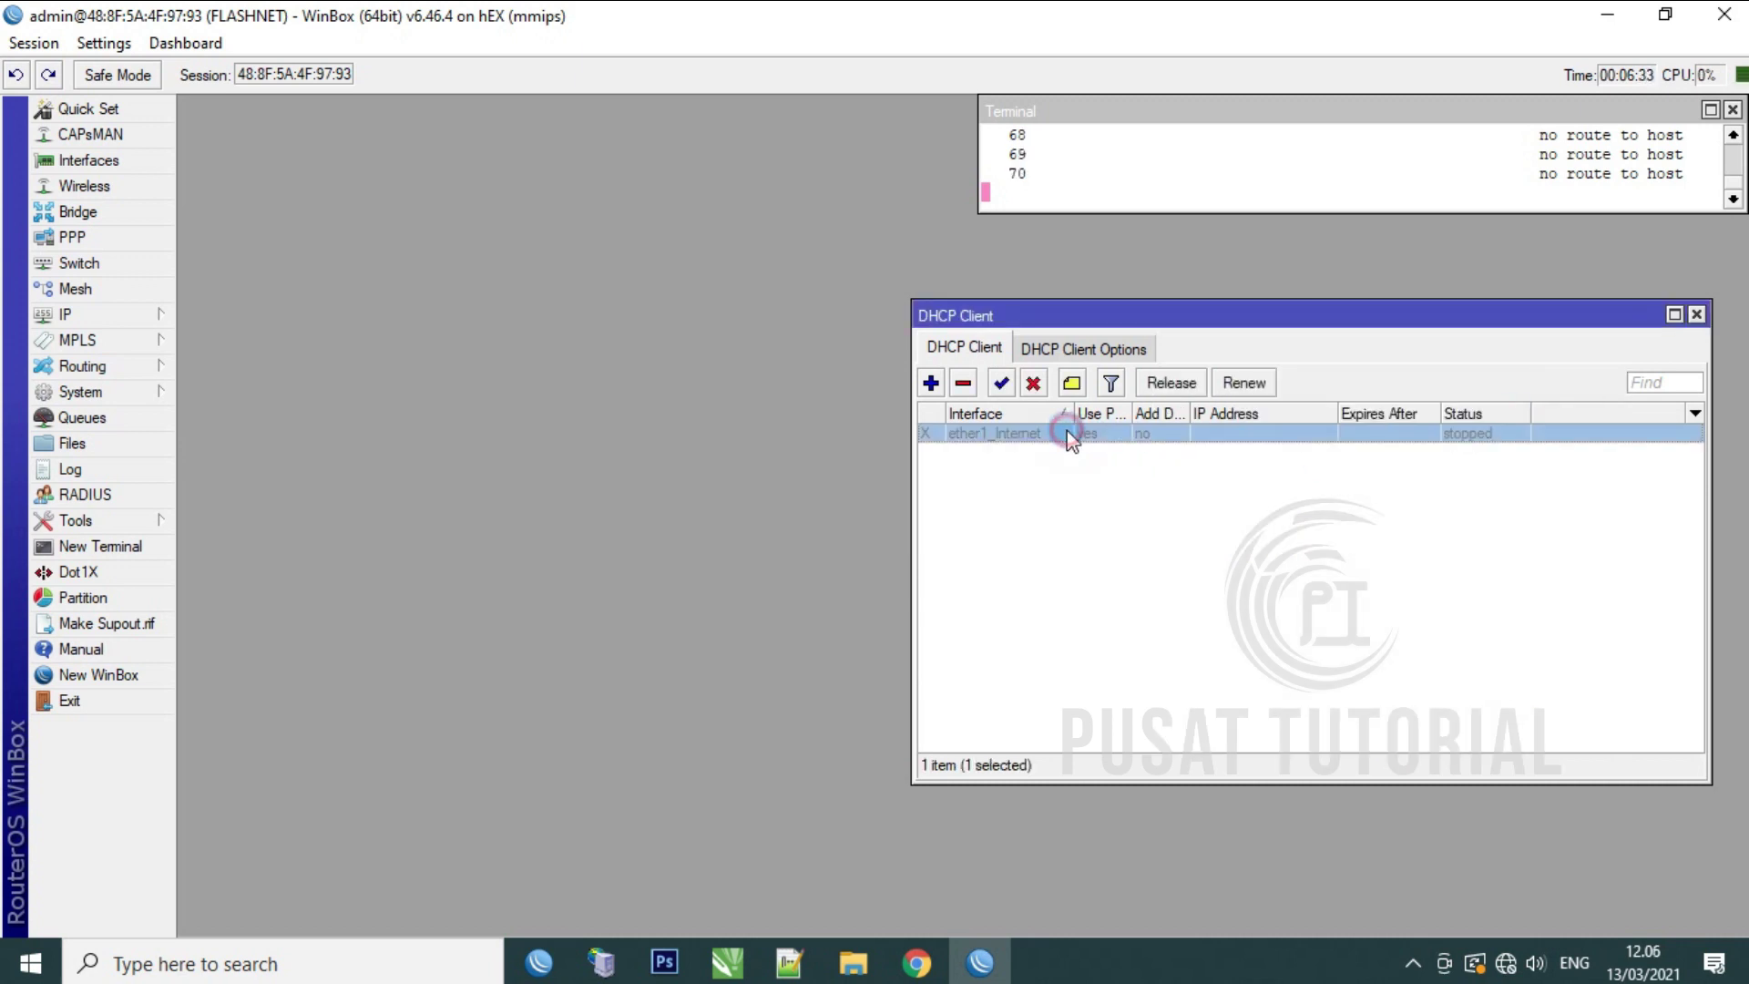
{"action": "left_click", "coordinate": [1003, 386]}
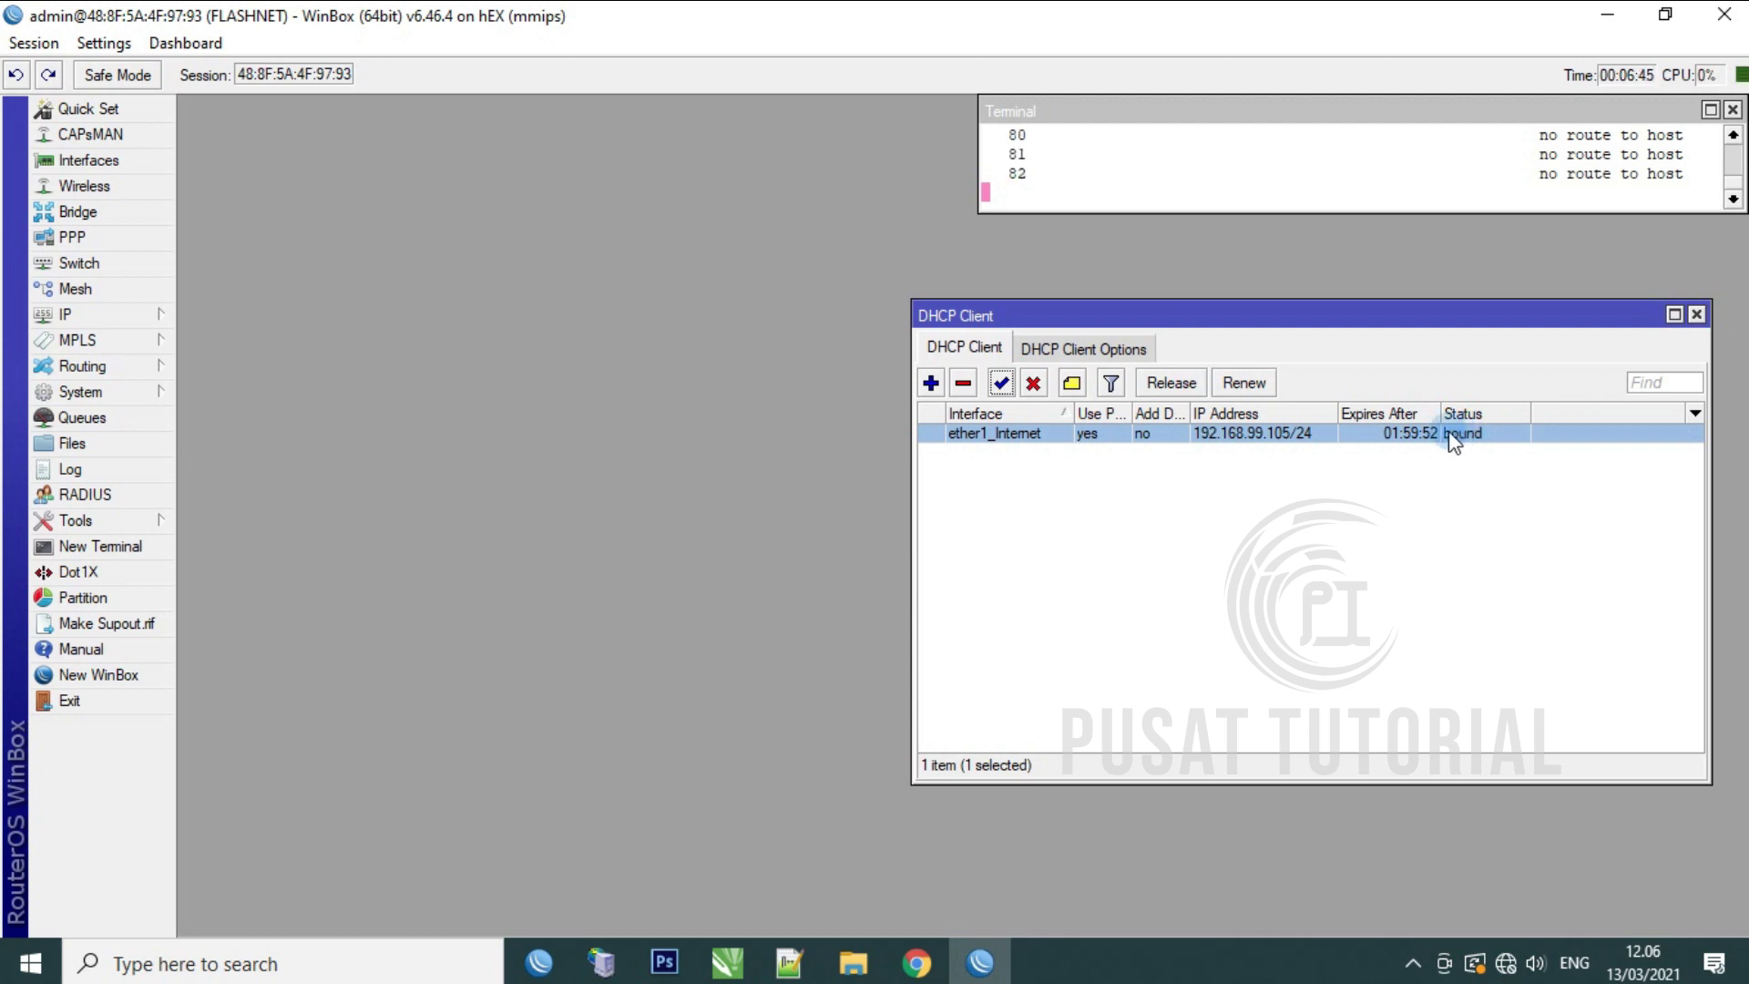
Step: Start a new route in IP > Routes with destination 0.0.0.0
{"action": "left_click", "coordinate": [121, 319]}
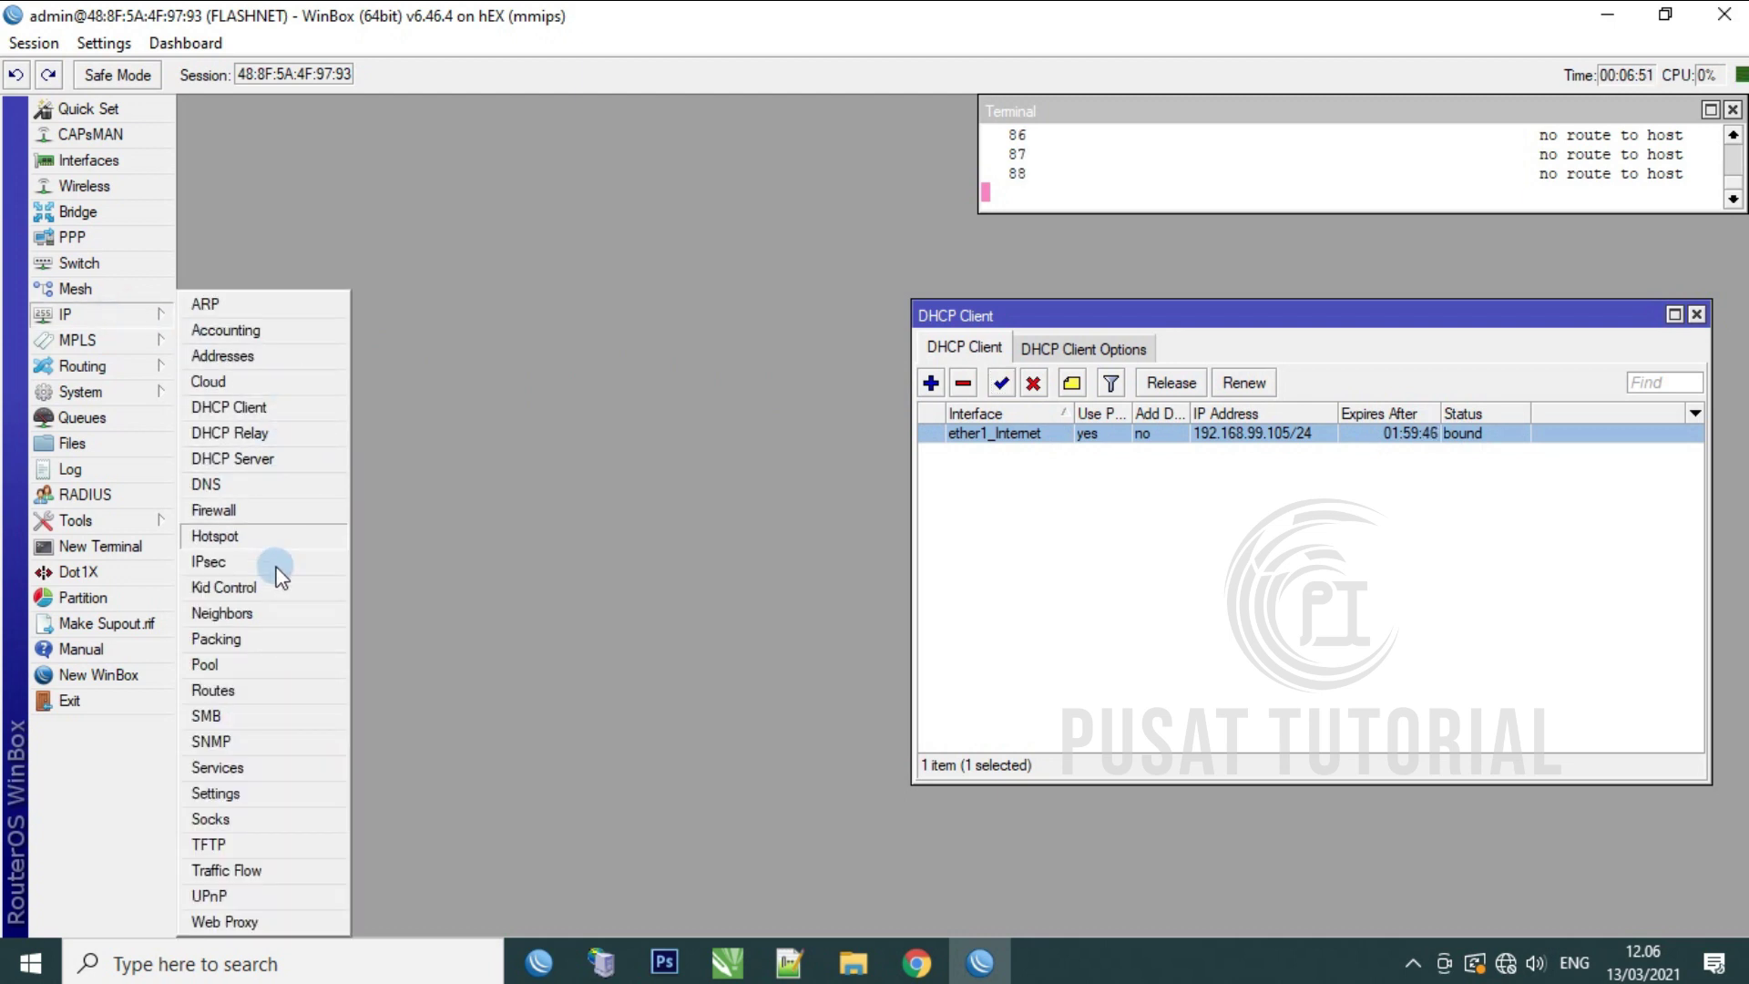
{"action": "left_click", "coordinate": [245, 690]}
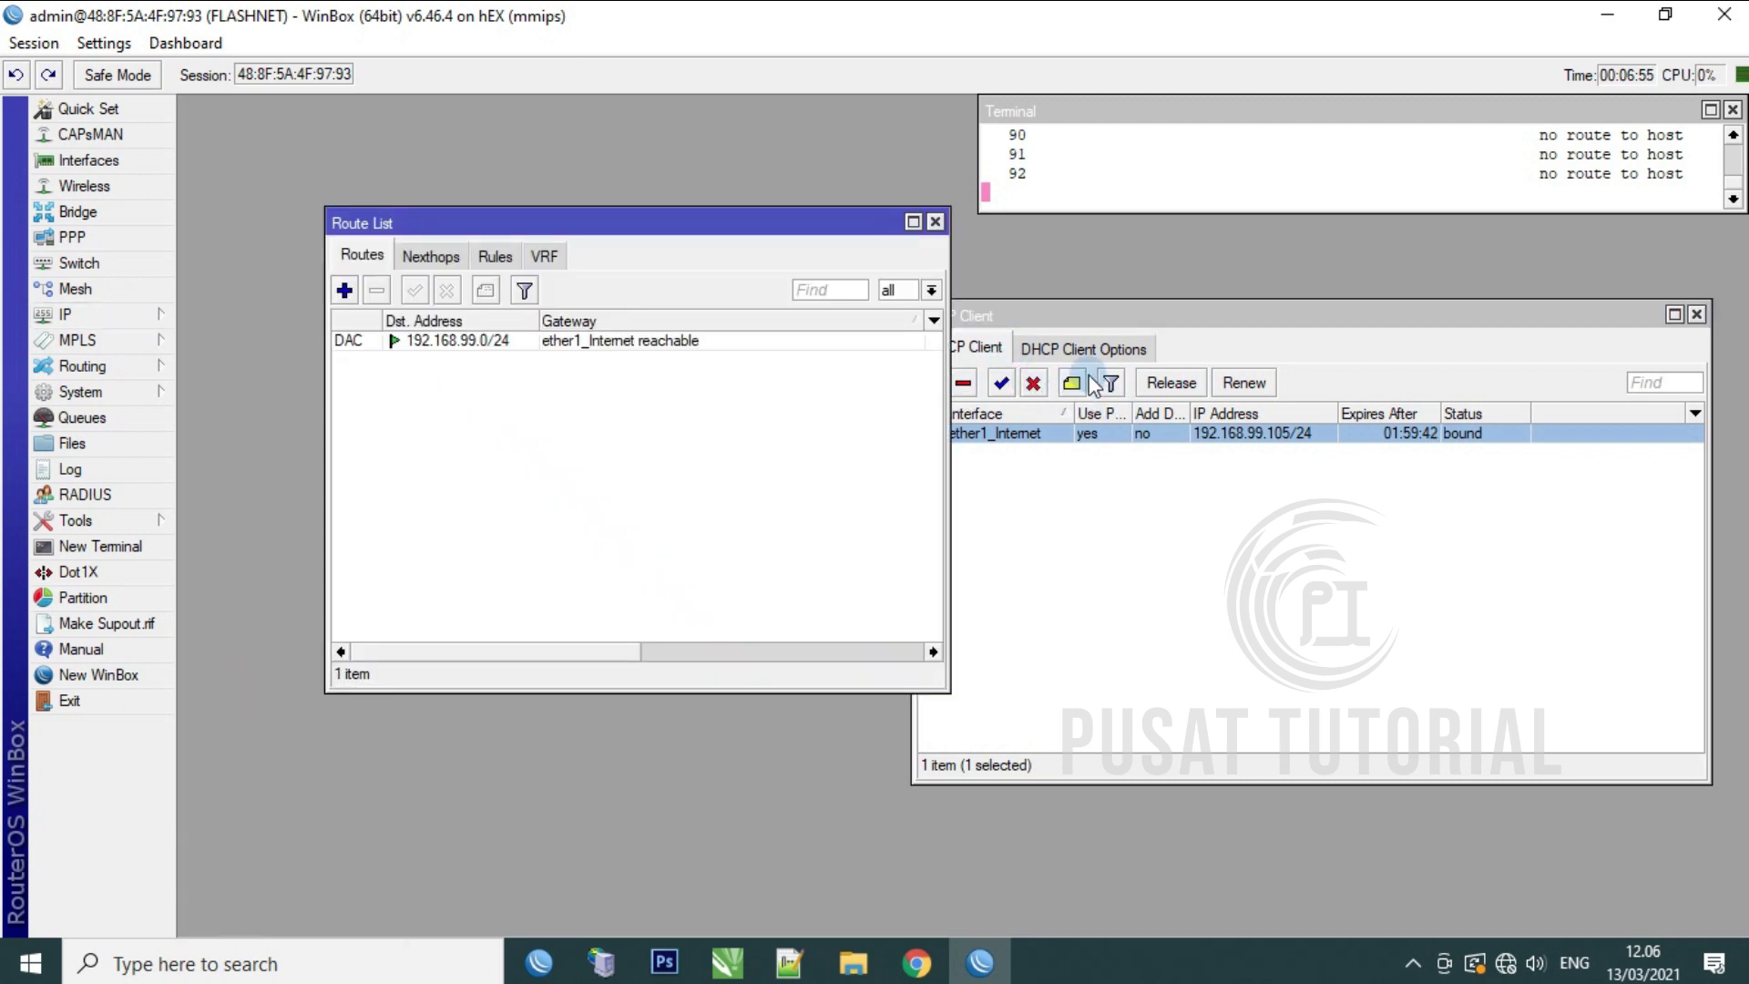
{"action": "left_click", "coordinate": [344, 290]}
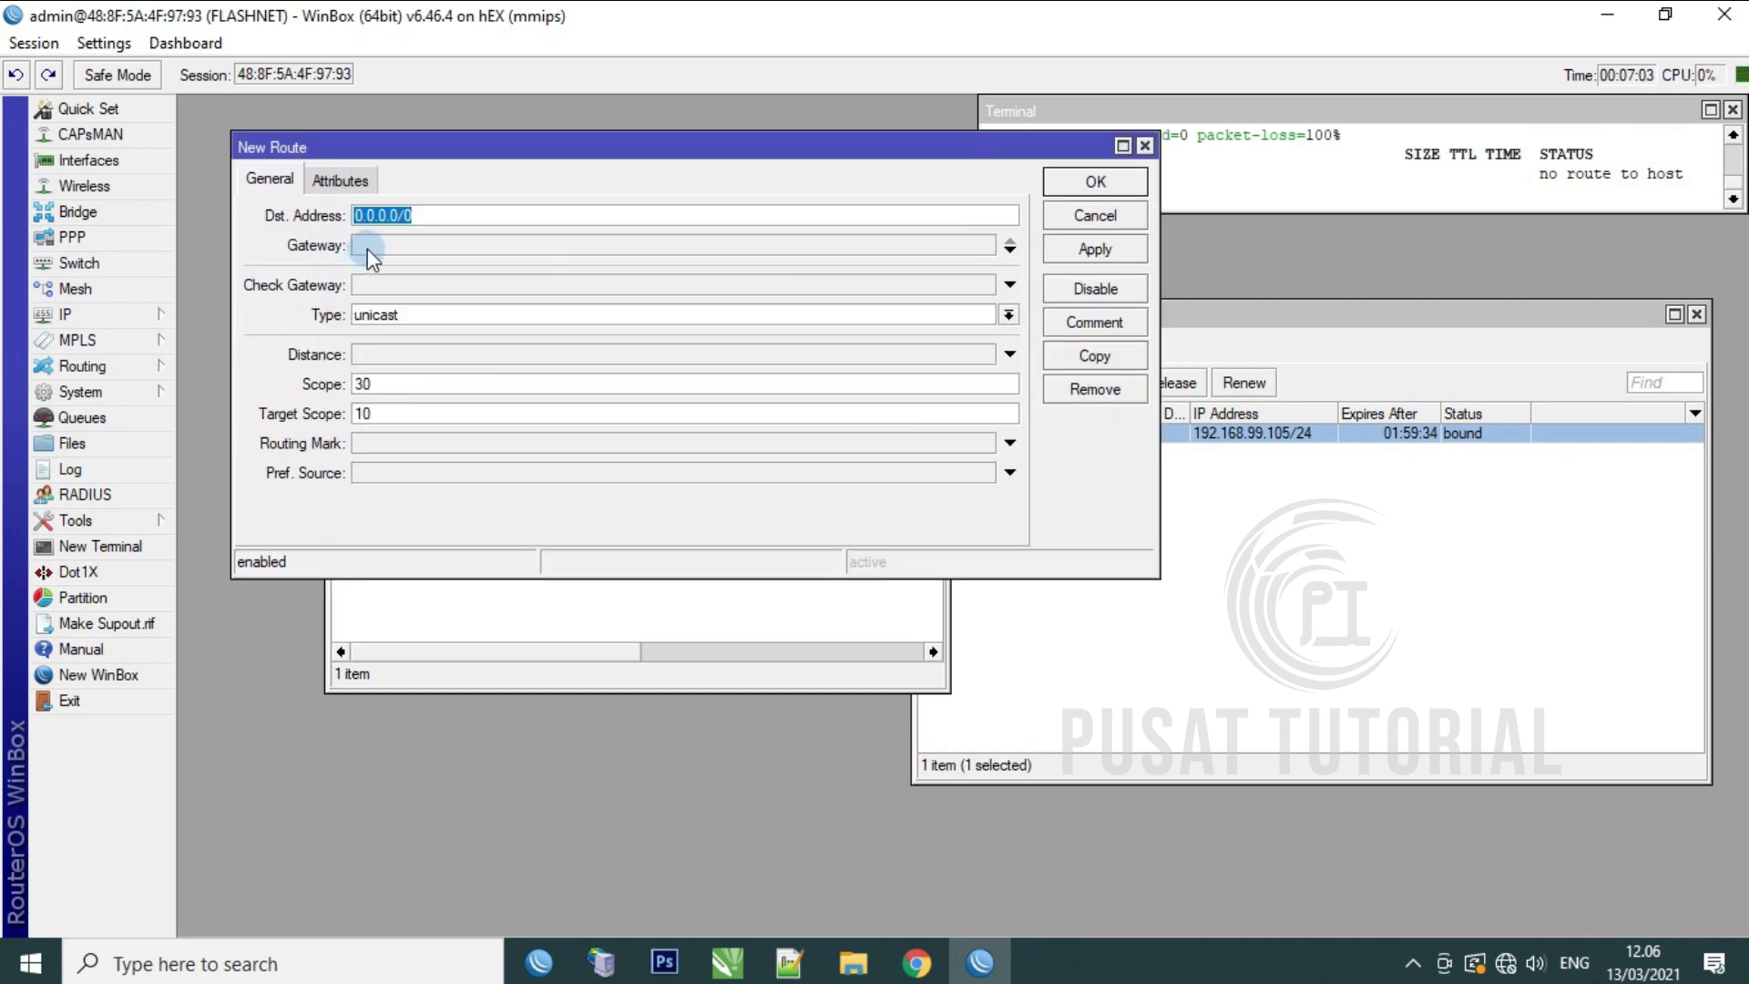
{"action": "left_click", "coordinate": [368, 248]}
{"action": "type", "text": "0.0.0.0"}
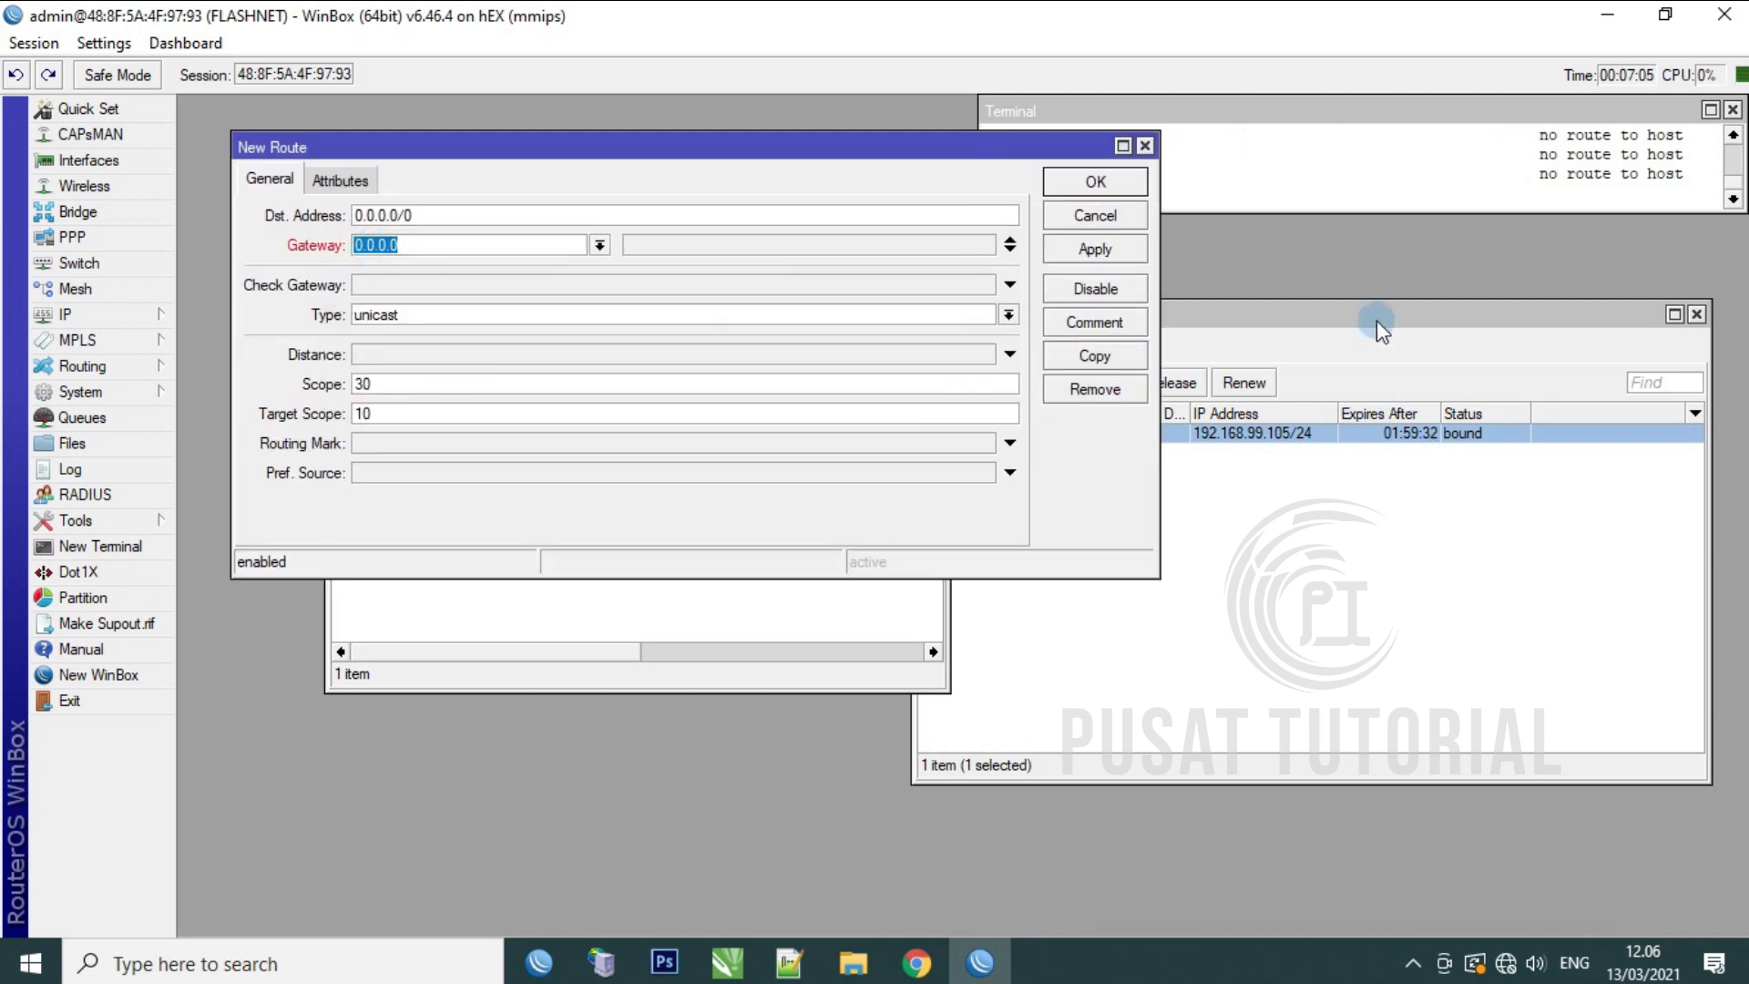
Step: Copy the gateway 192.168.99.16 from the ether1_Internet DHCP client's Status tab
{"action": "left_click", "coordinate": [1376, 321]}
{"action": "left_click", "coordinate": [1063, 438]}
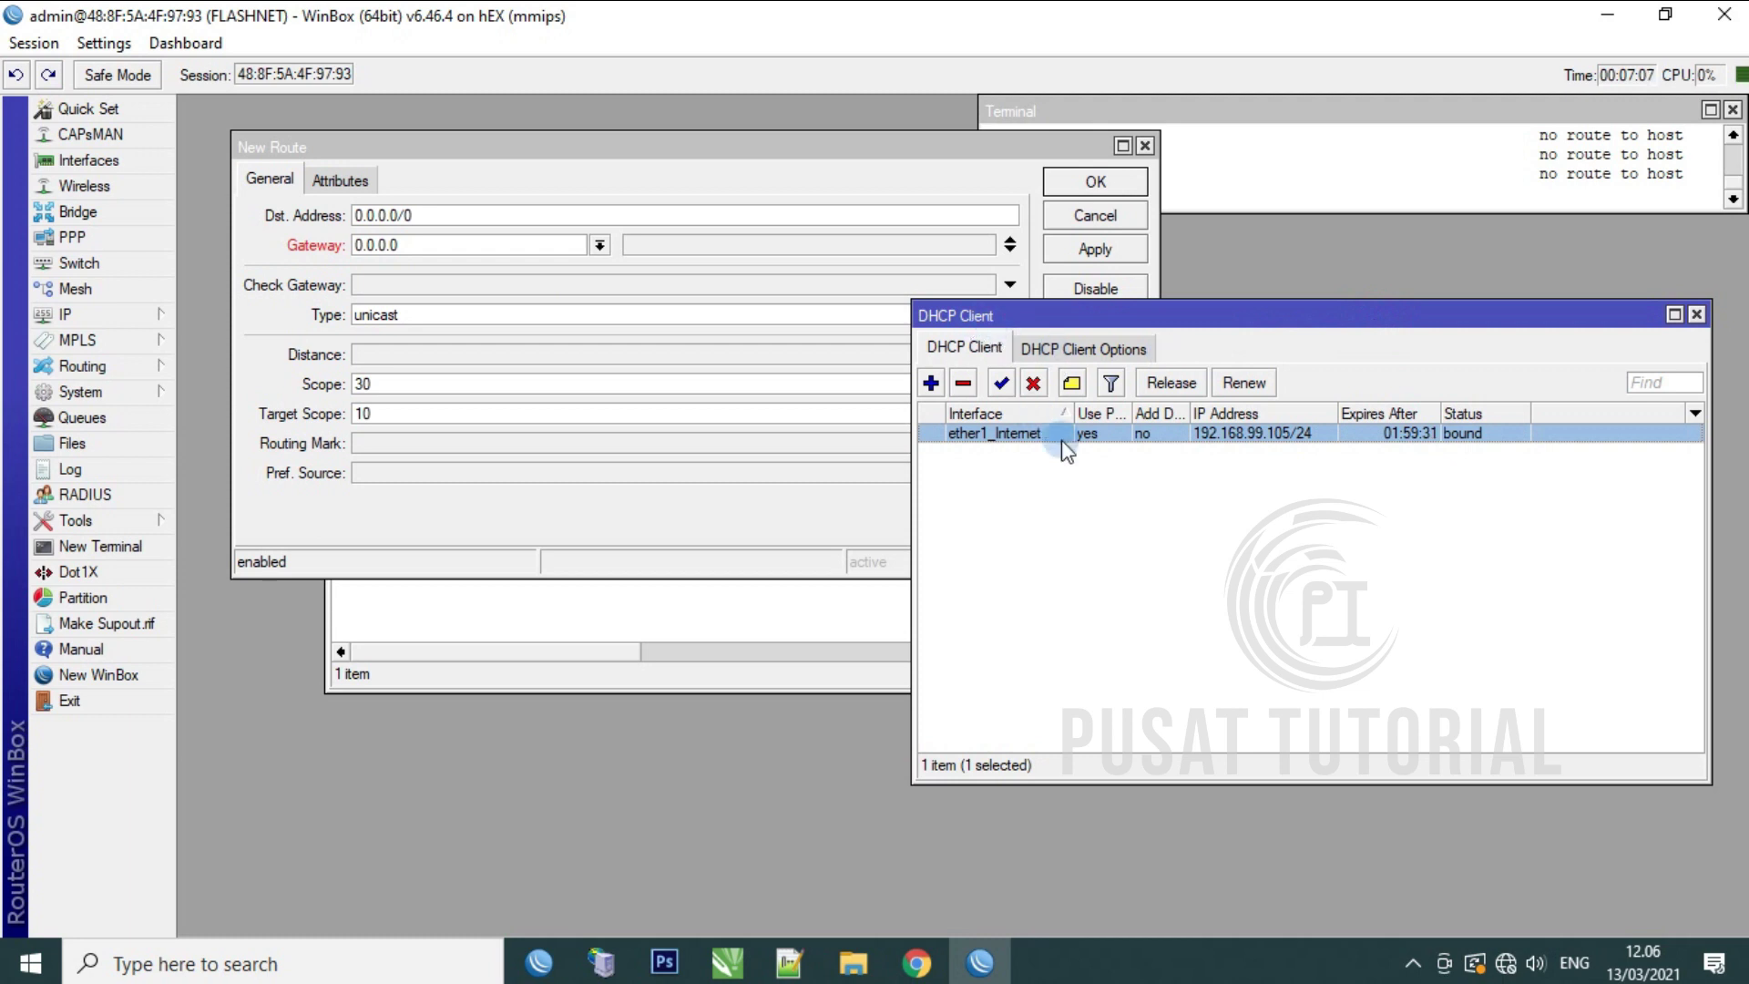
{"action": "double_click", "coordinate": [1063, 435]}
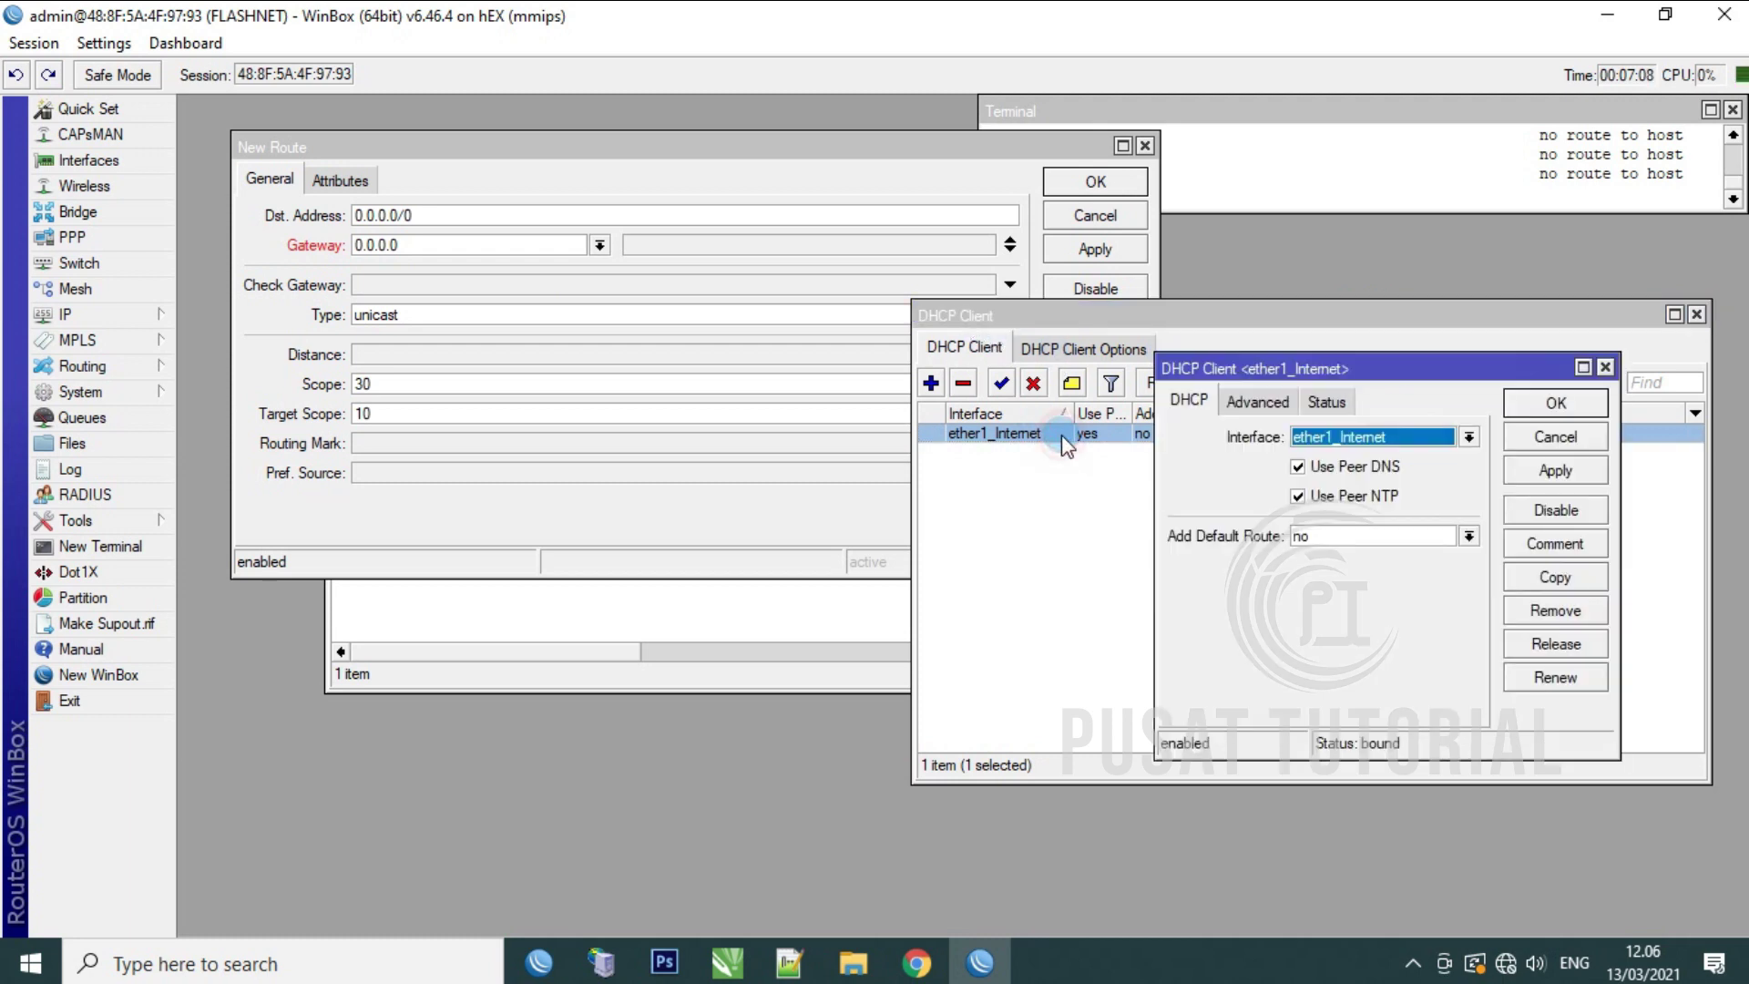
{"action": "left_click", "coordinate": [1328, 402]}
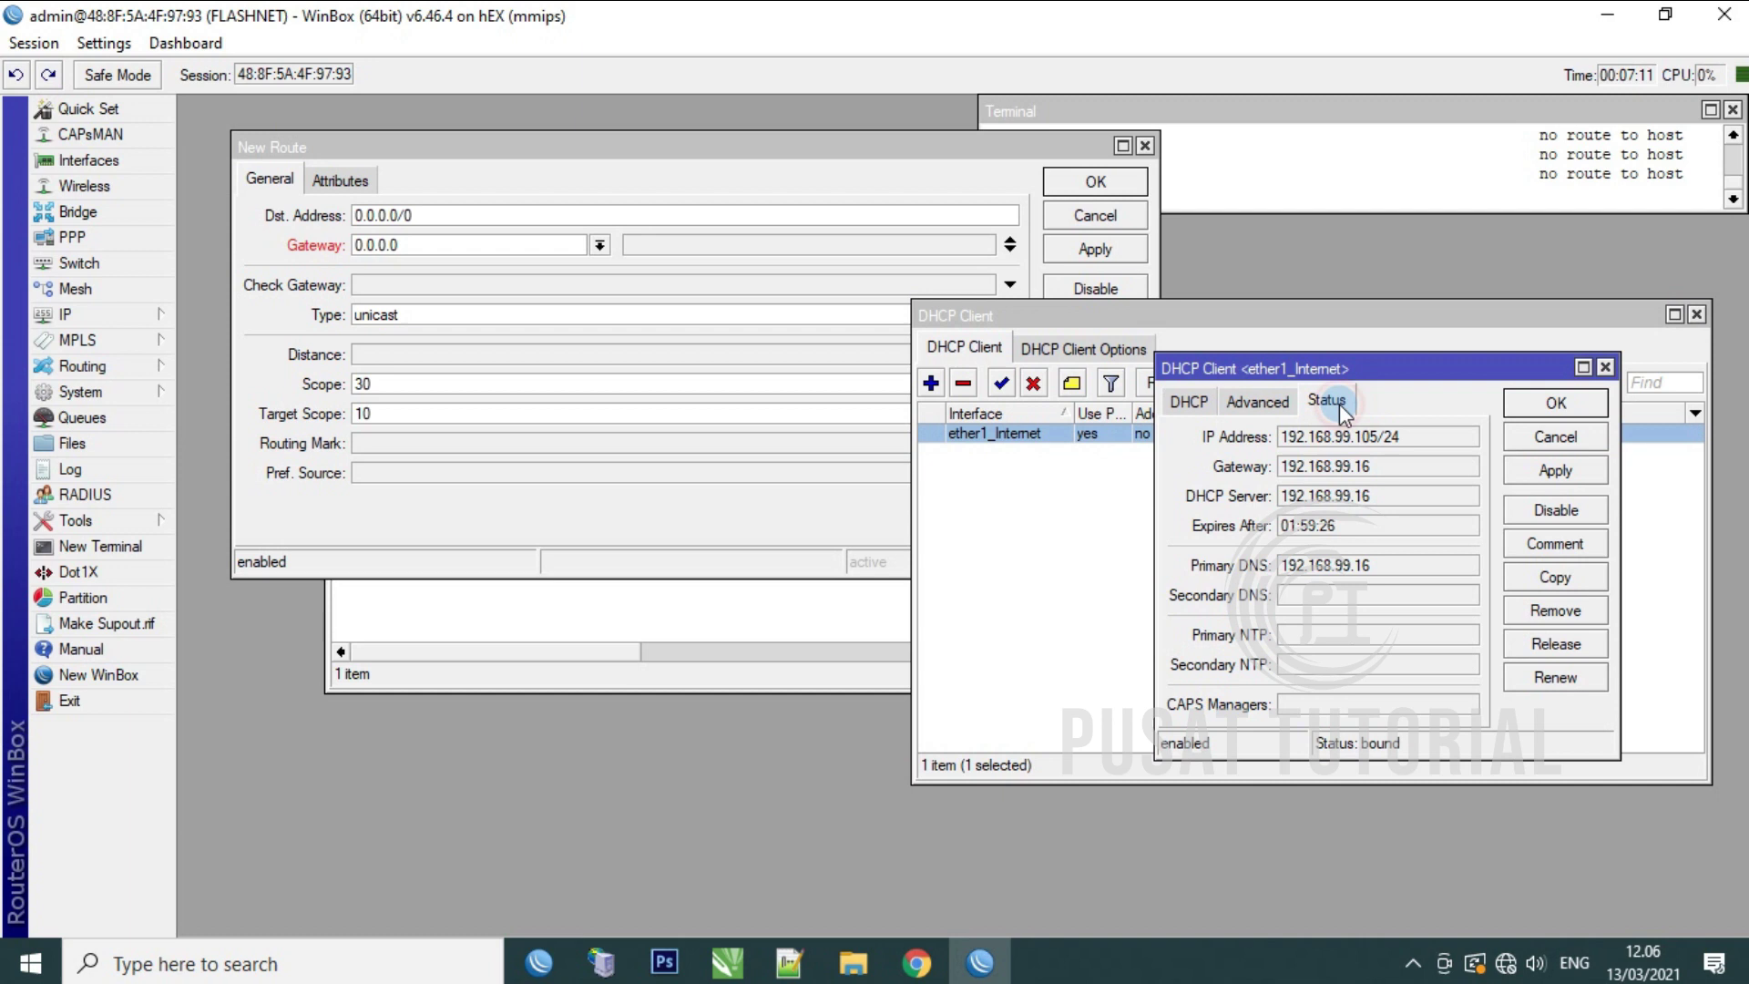
{"action": "left_click_drag", "start_coordinate": [1374, 465], "coordinate": [1279, 467]}
{"action": "right_click", "coordinate": [1314, 462]}
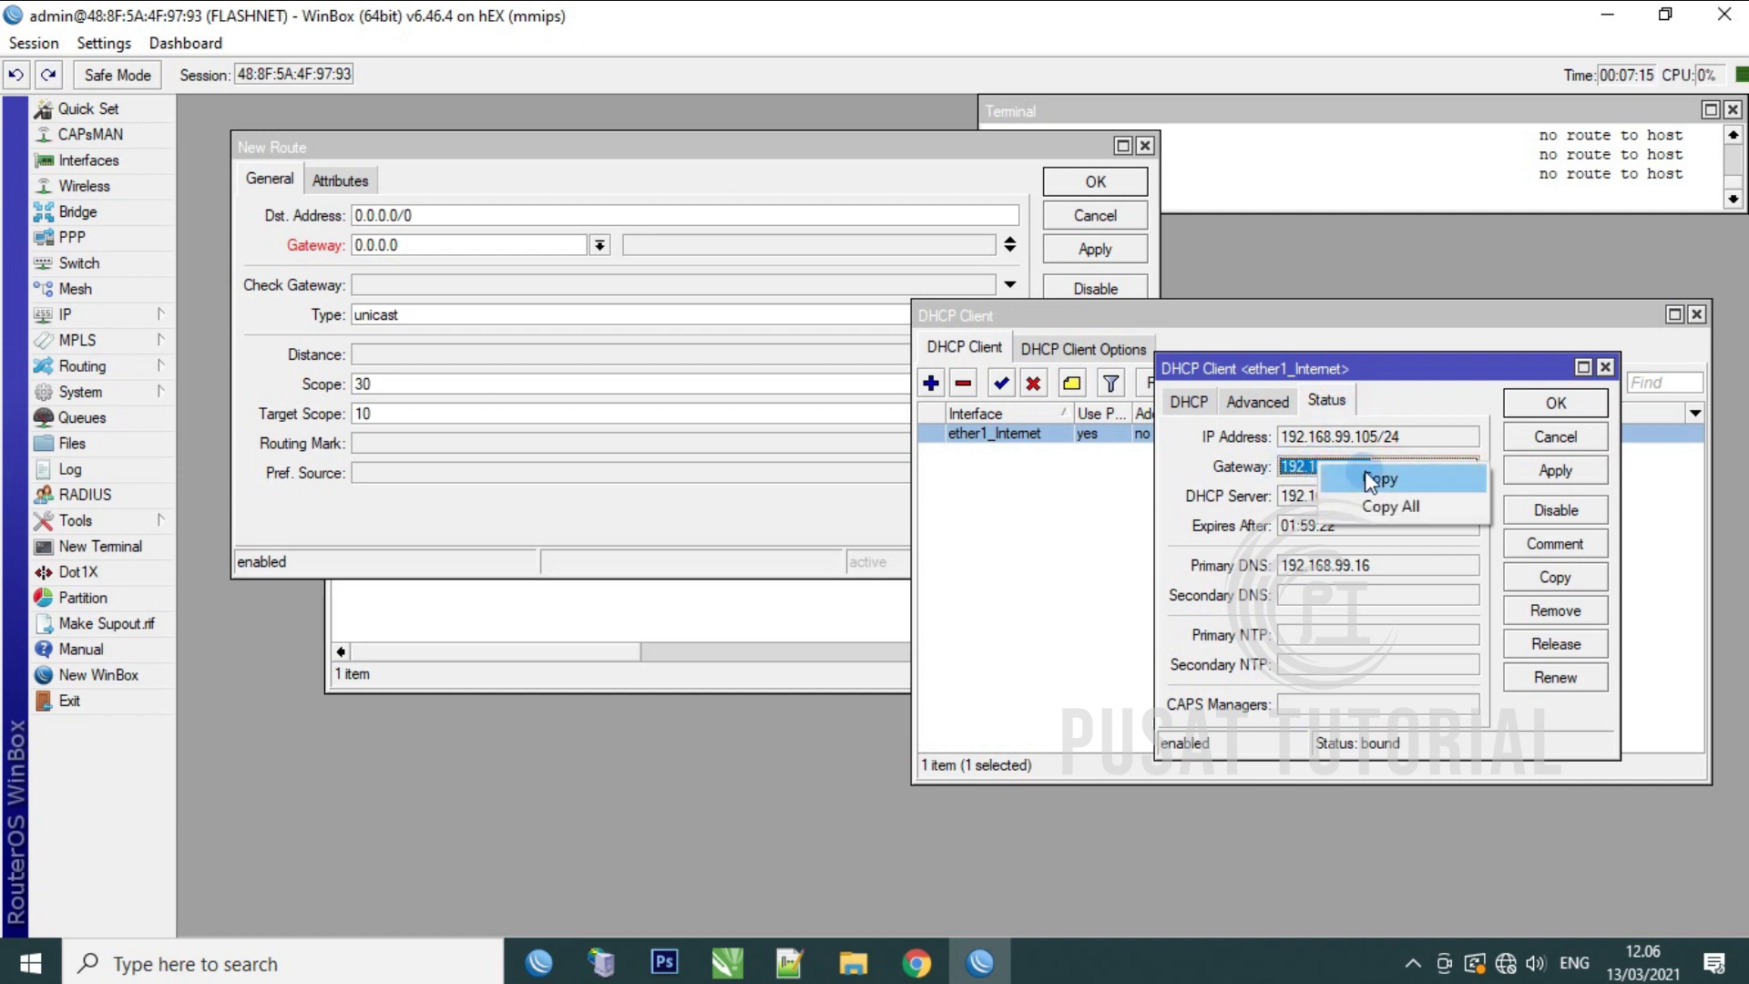
{"action": "left_click", "coordinate": [1376, 475]}
Step: Set the route gateway to 192.168.99.16 with ping gateway check and distance 1, and save
{"action": "left_click", "coordinate": [450, 244]}
{"action": "left_click_drag", "start_coordinate": [401, 246], "coordinate": [356, 246]}
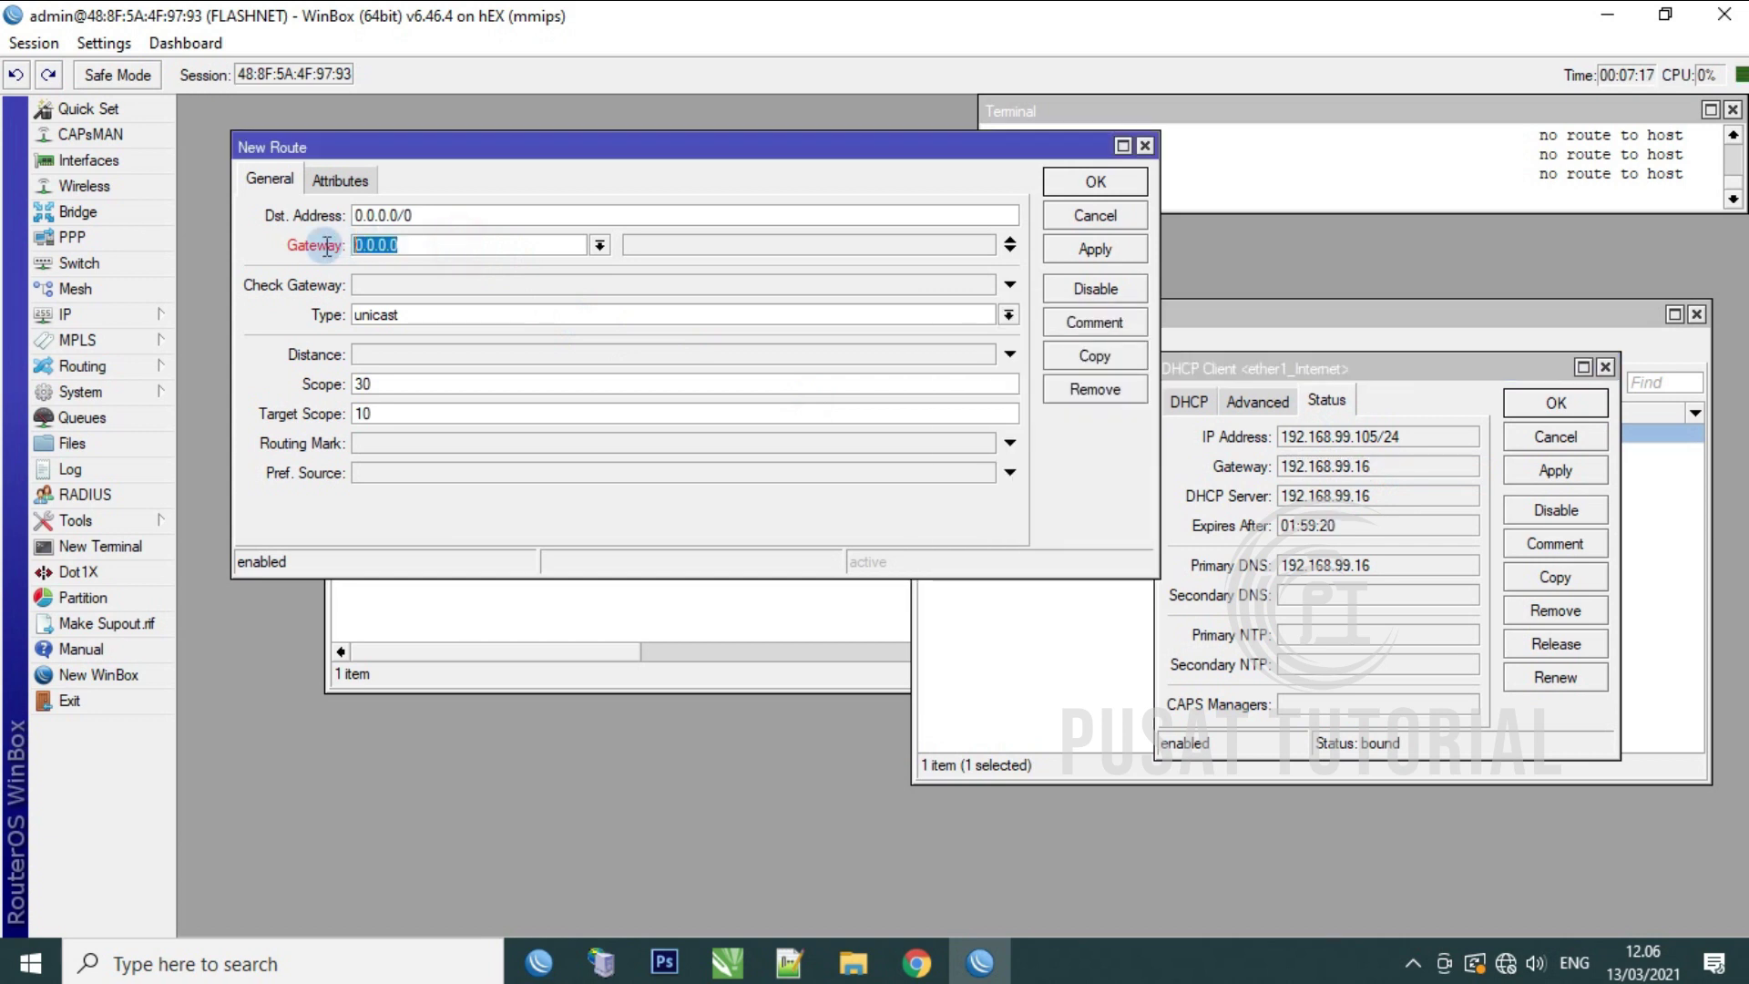
{"action": "right_click", "coordinate": [370, 255]}
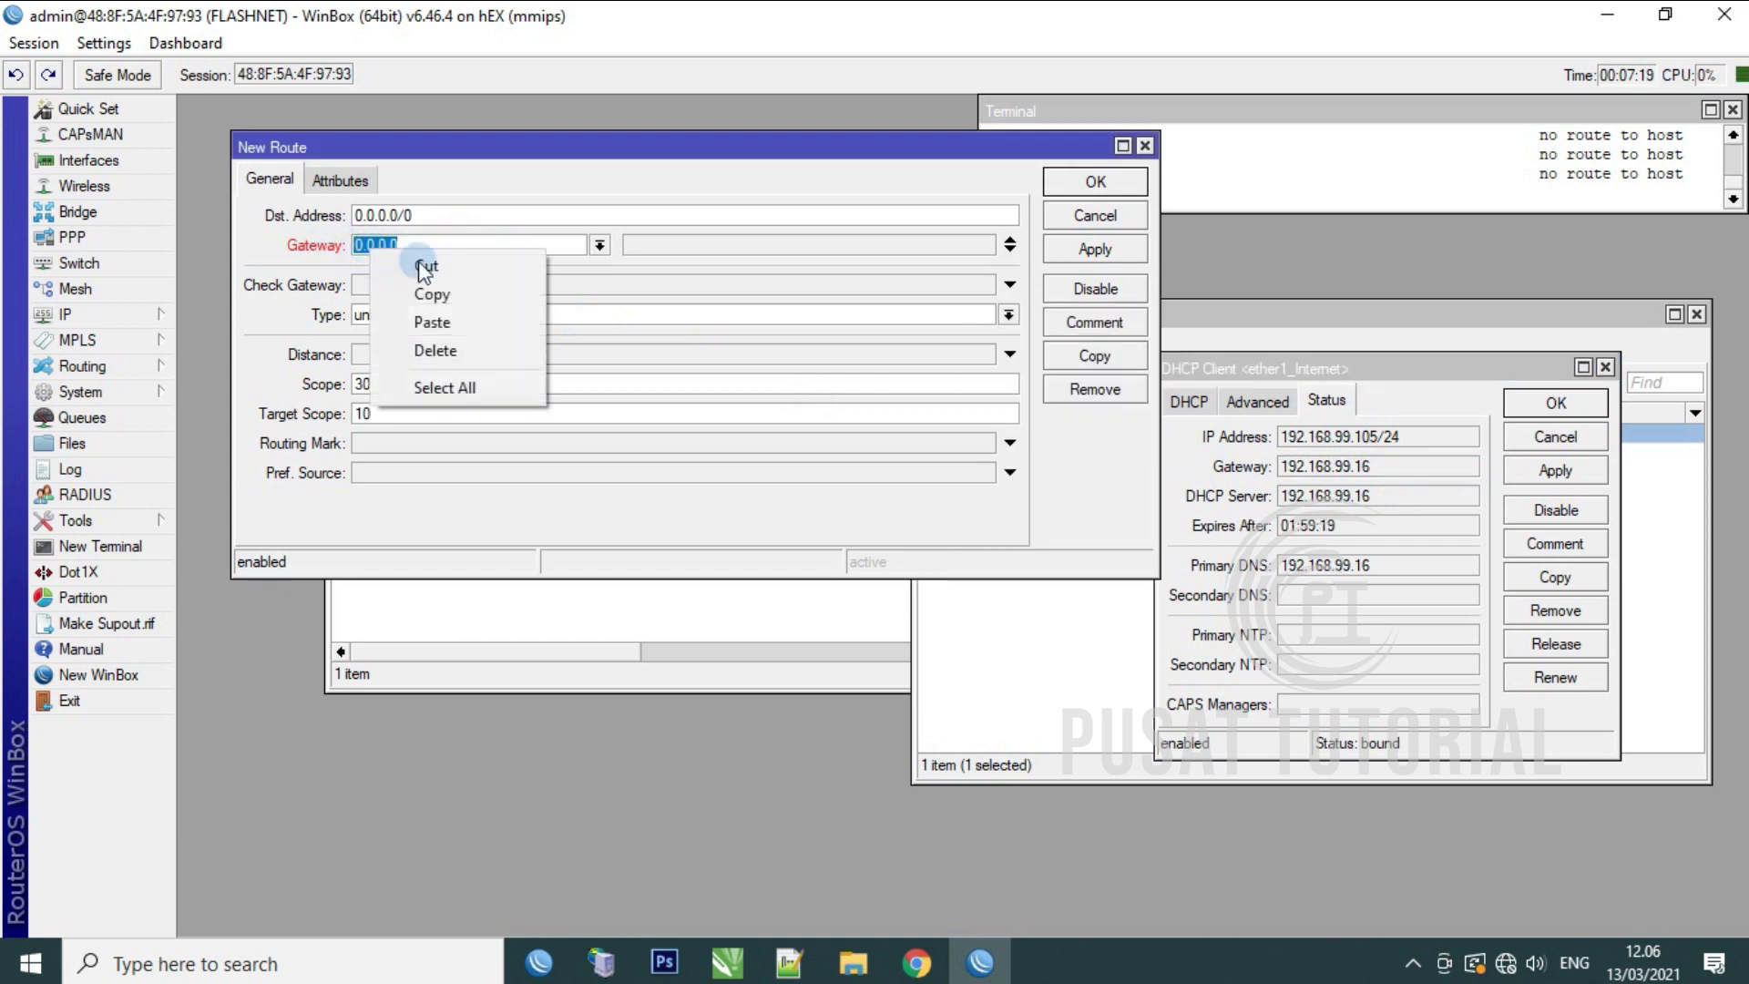
{"action": "left_click", "coordinate": [455, 324]}
{"action": "left_click", "coordinate": [627, 289]}
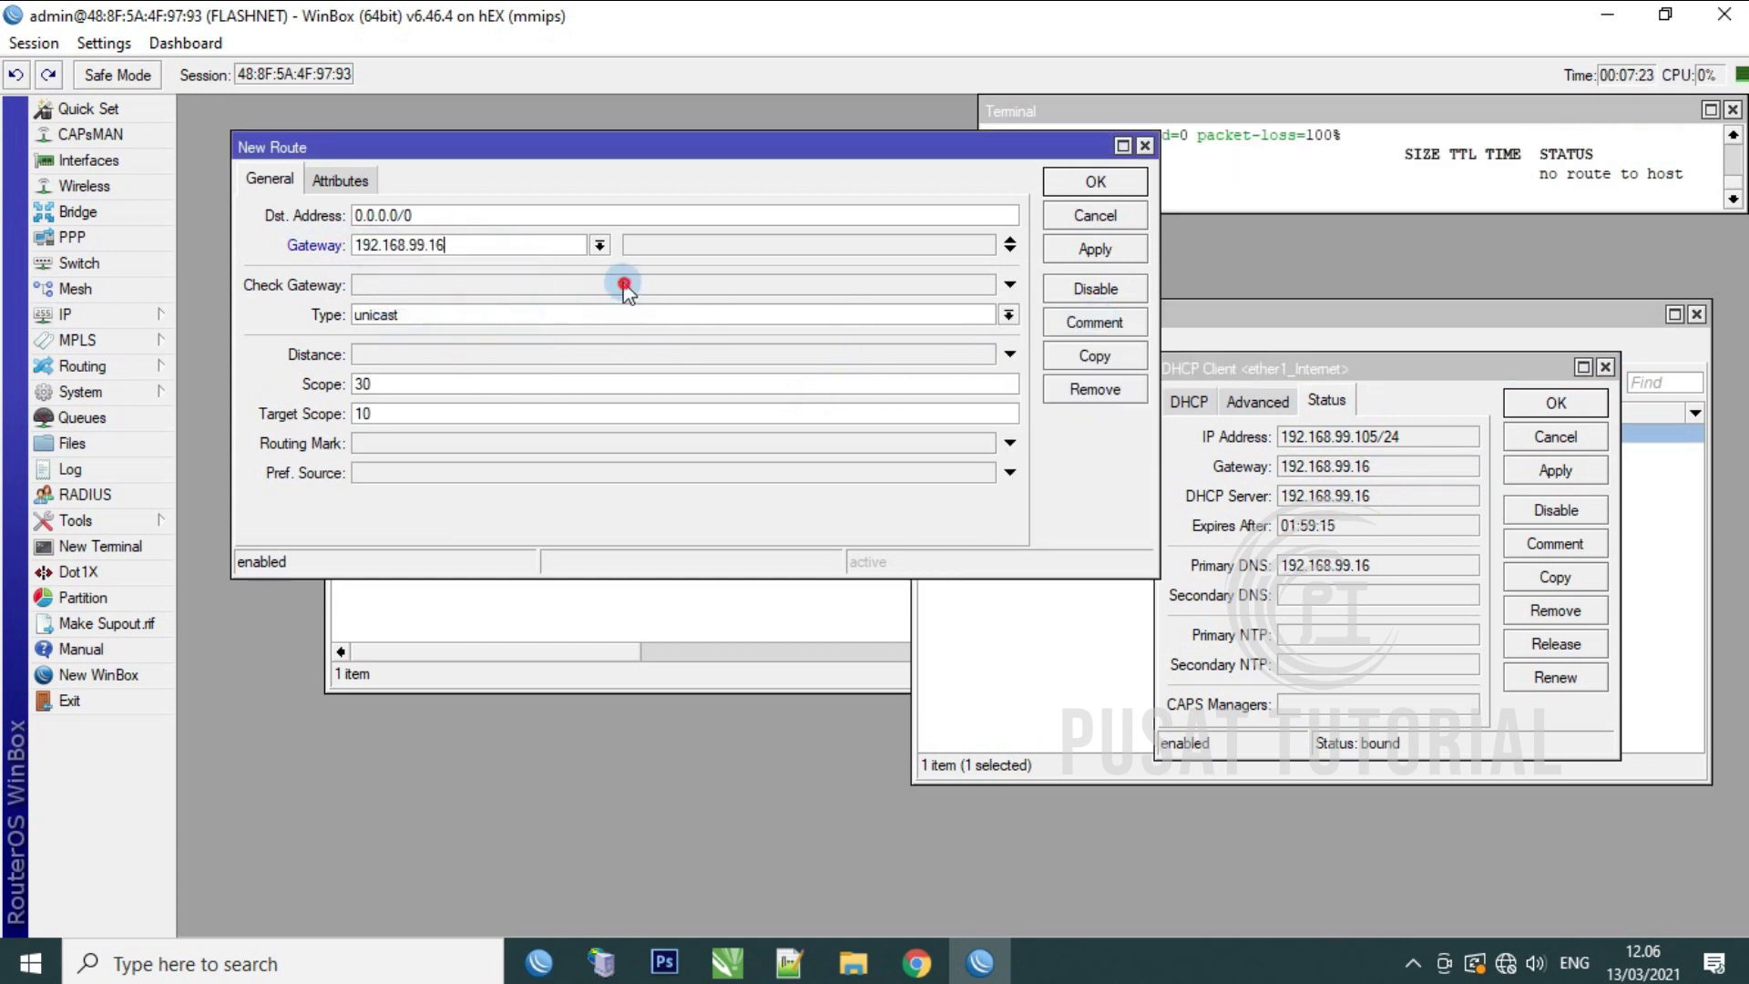
{"action": "left_click", "coordinate": [450, 353]}
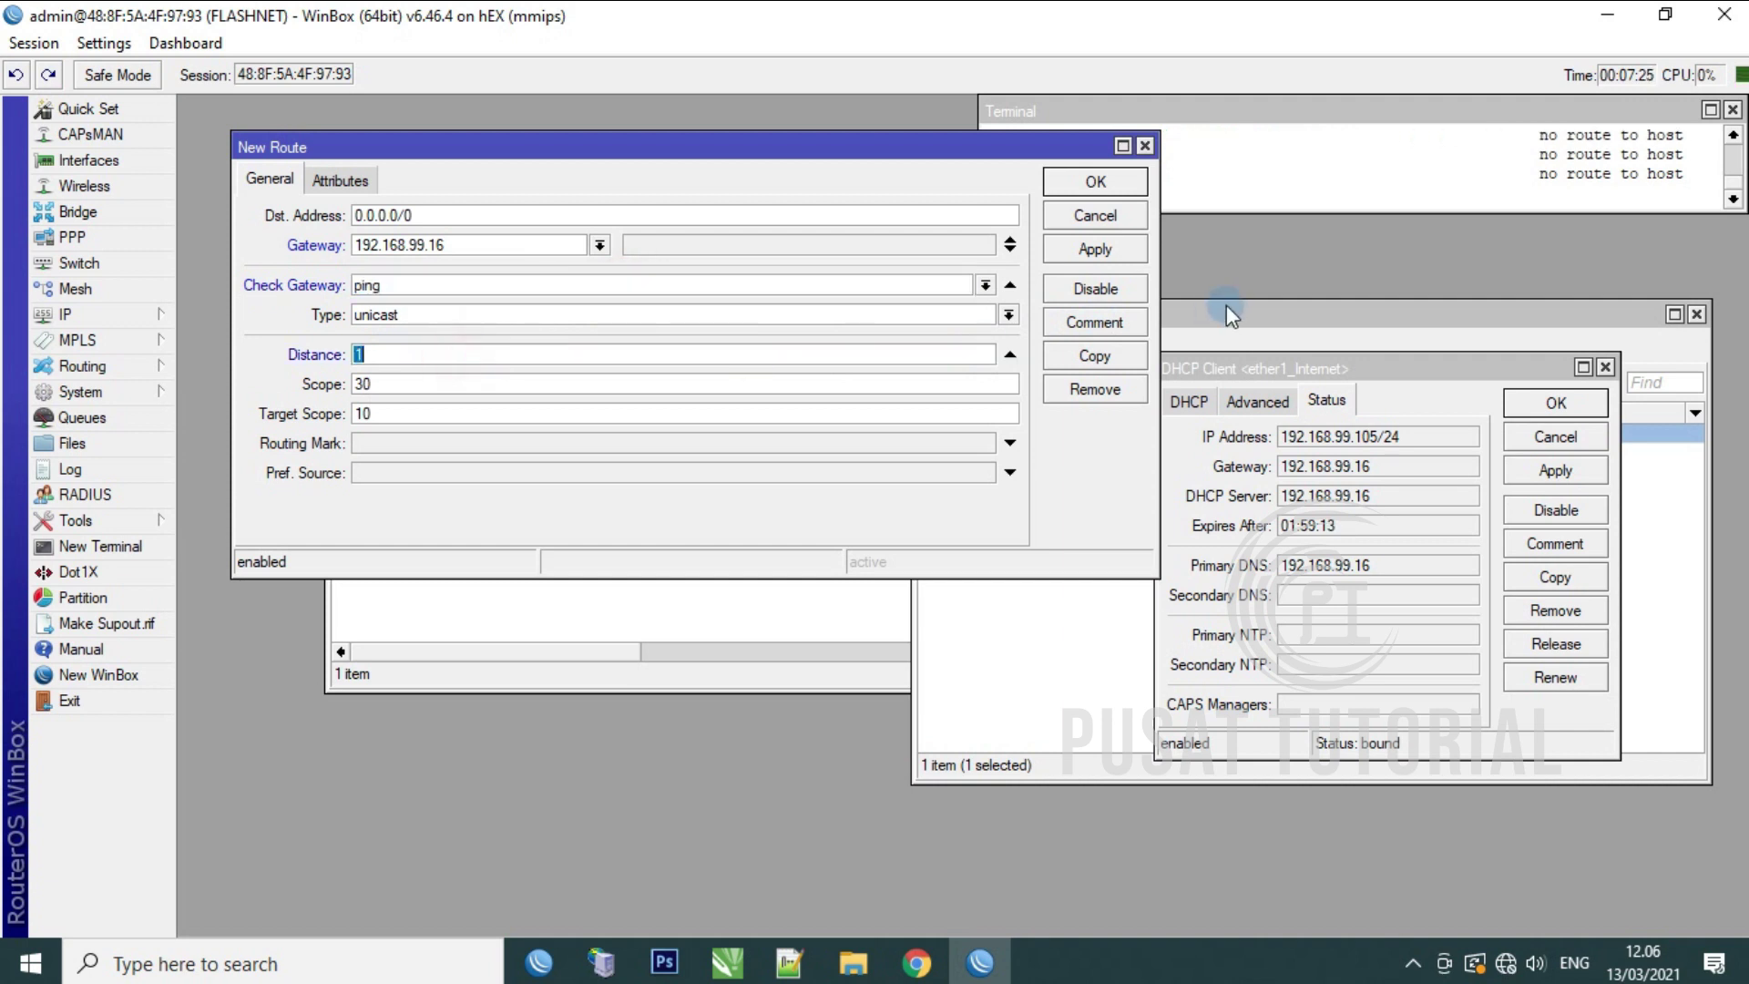
{"action": "left_click", "coordinate": [1095, 251]}
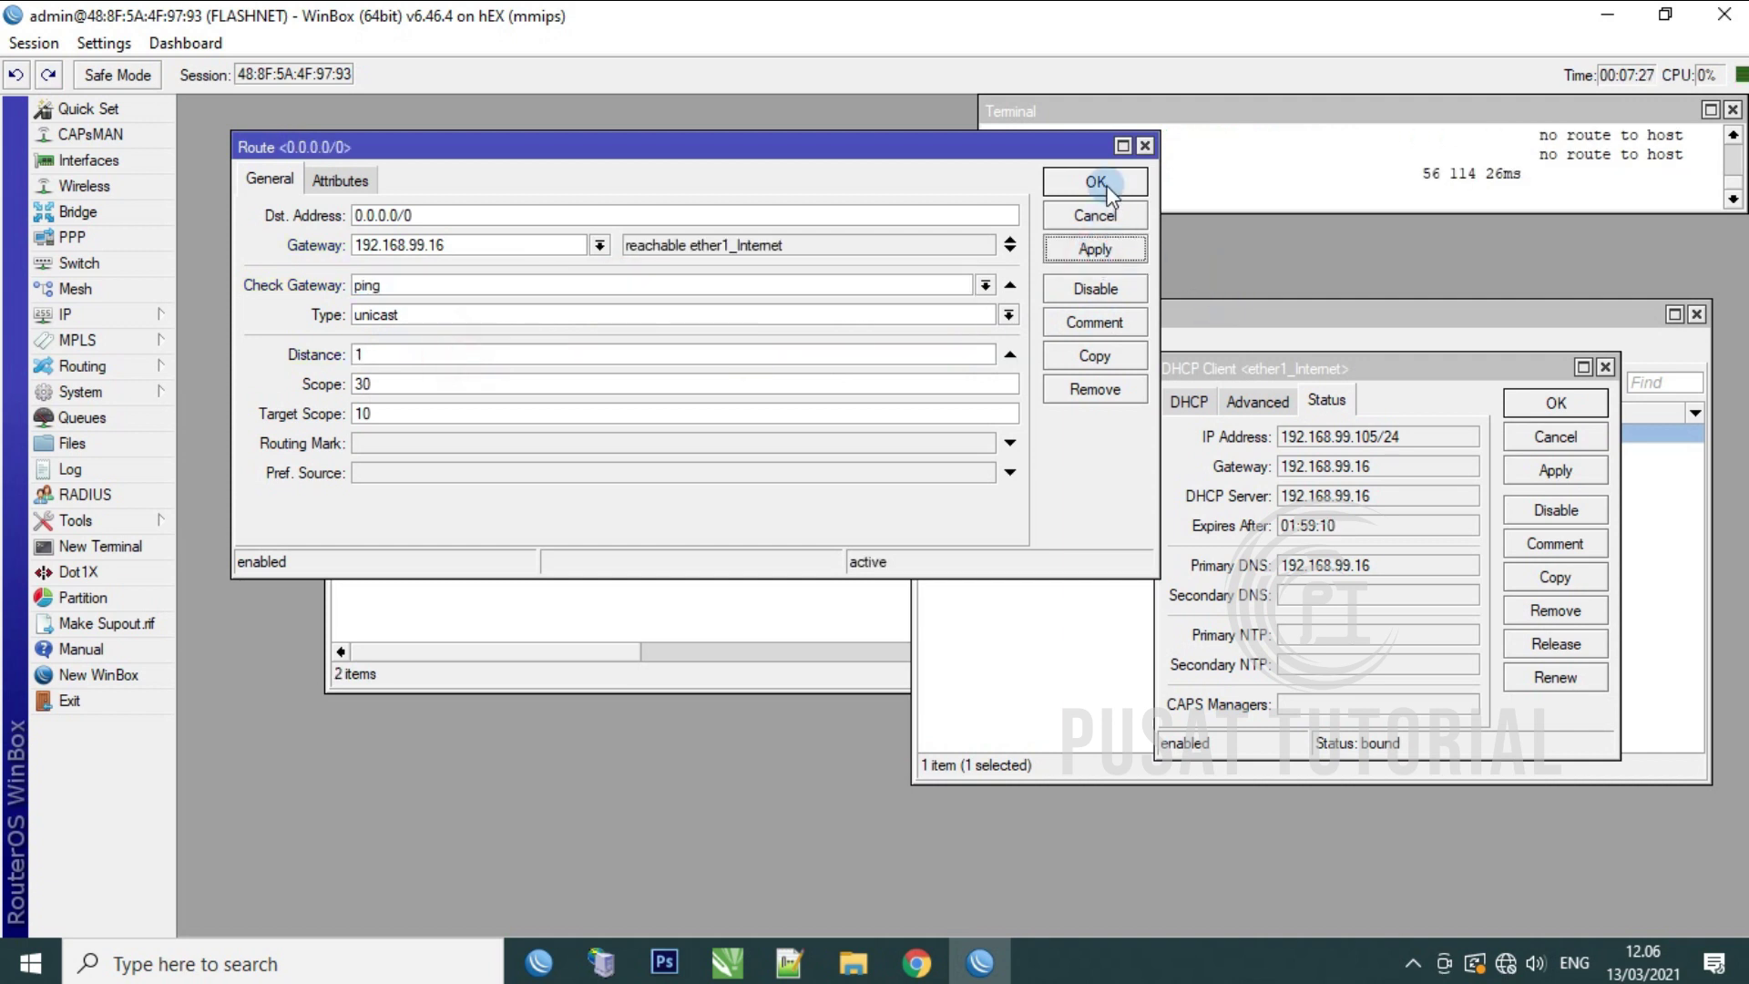
{"action": "left_click", "coordinate": [1097, 182]}
Step: Close the DHCP client details, DHCP client list and route list windows
{"action": "left_click", "coordinate": [1443, 138]}
{"action": "left_click", "coordinate": [1505, 155]}
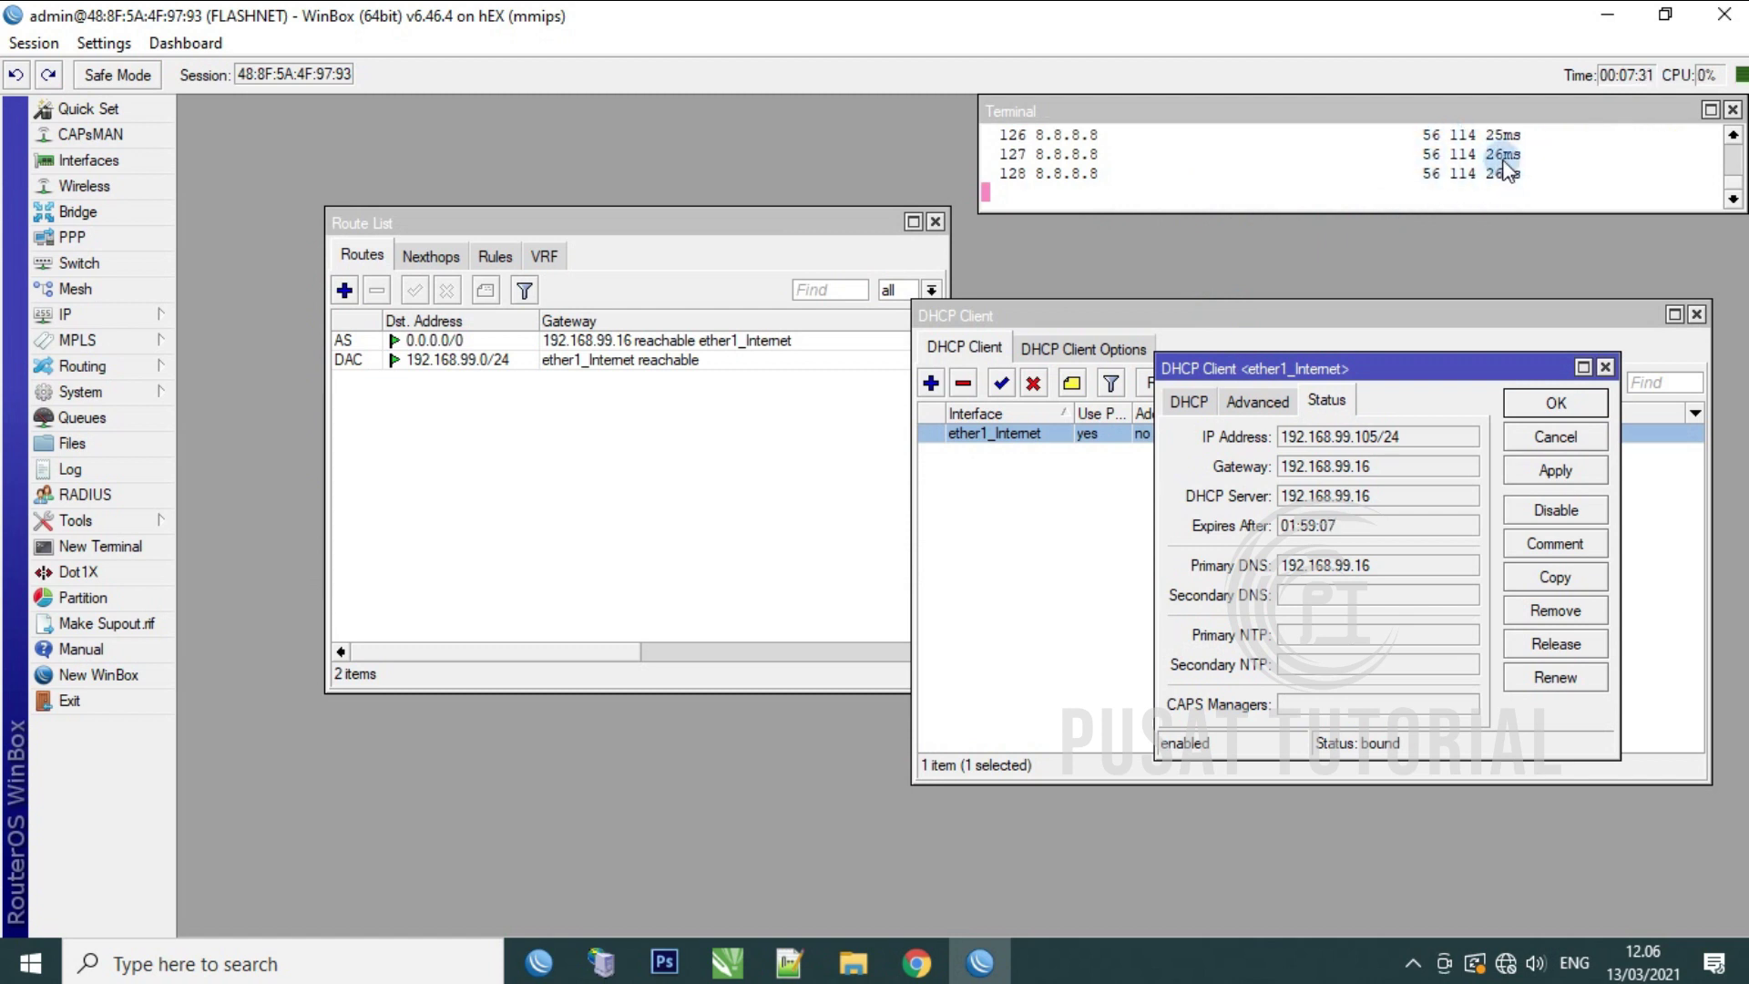
{"action": "left_click", "coordinate": [1556, 403]}
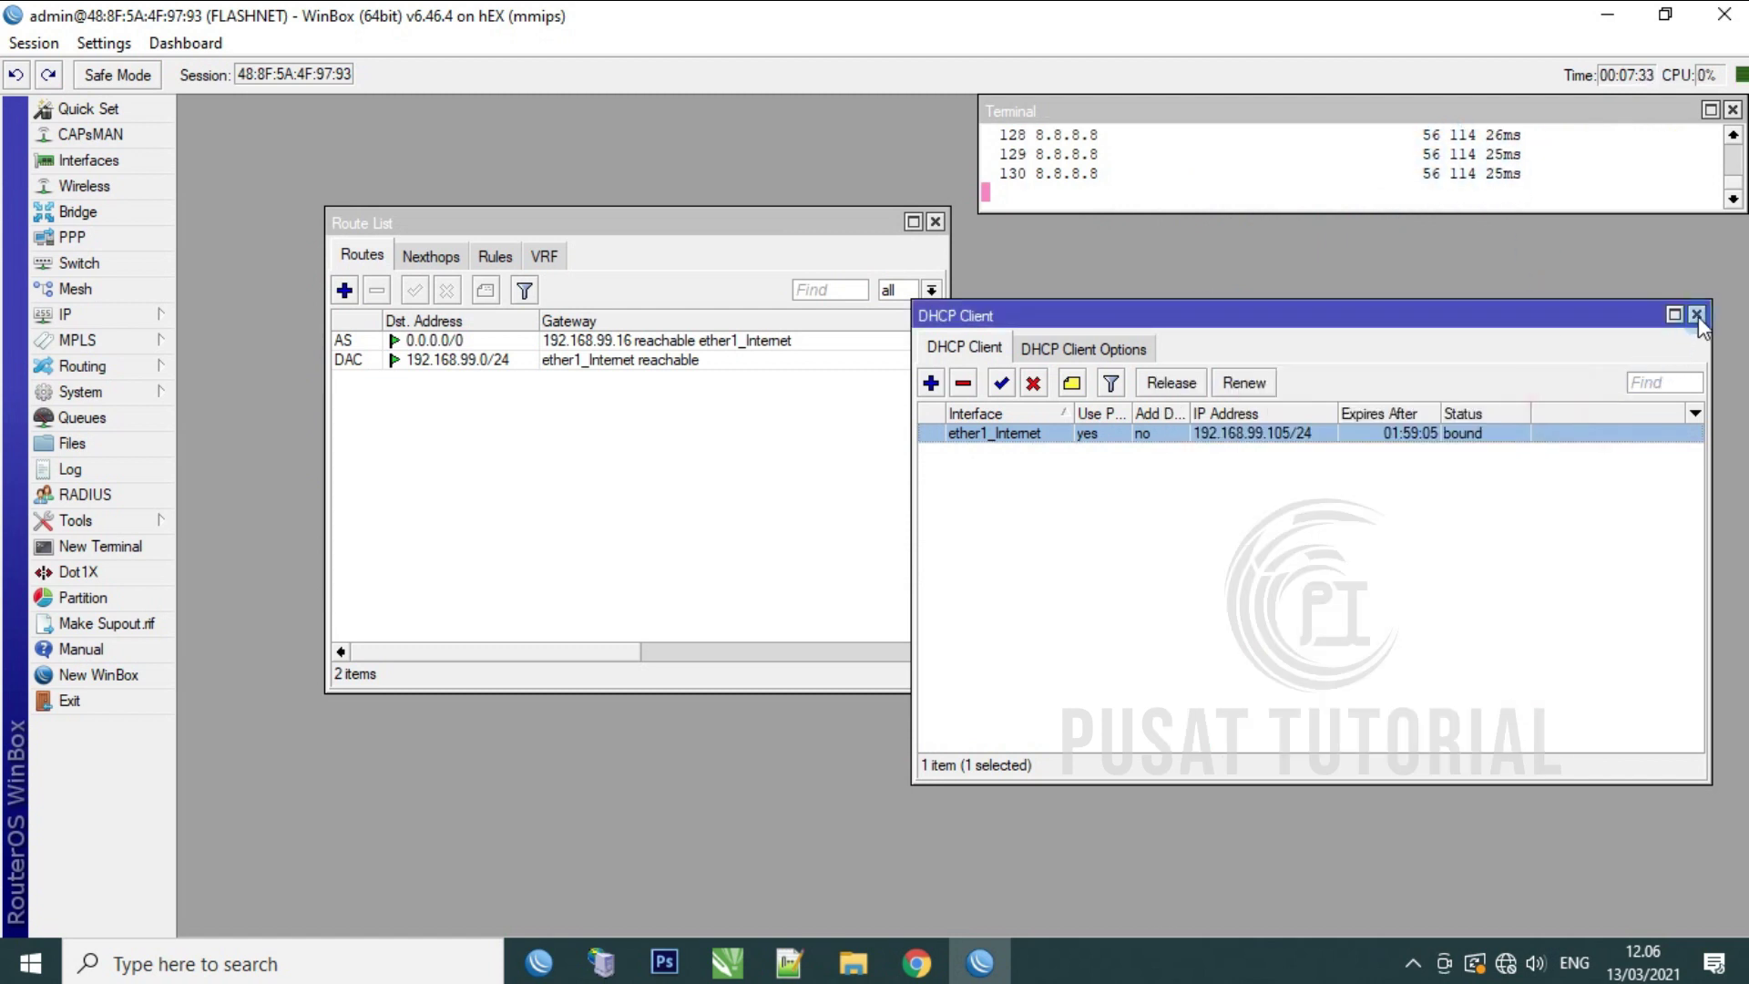
{"action": "left_click", "coordinate": [1697, 313]}
{"action": "left_click", "coordinate": [935, 223]}
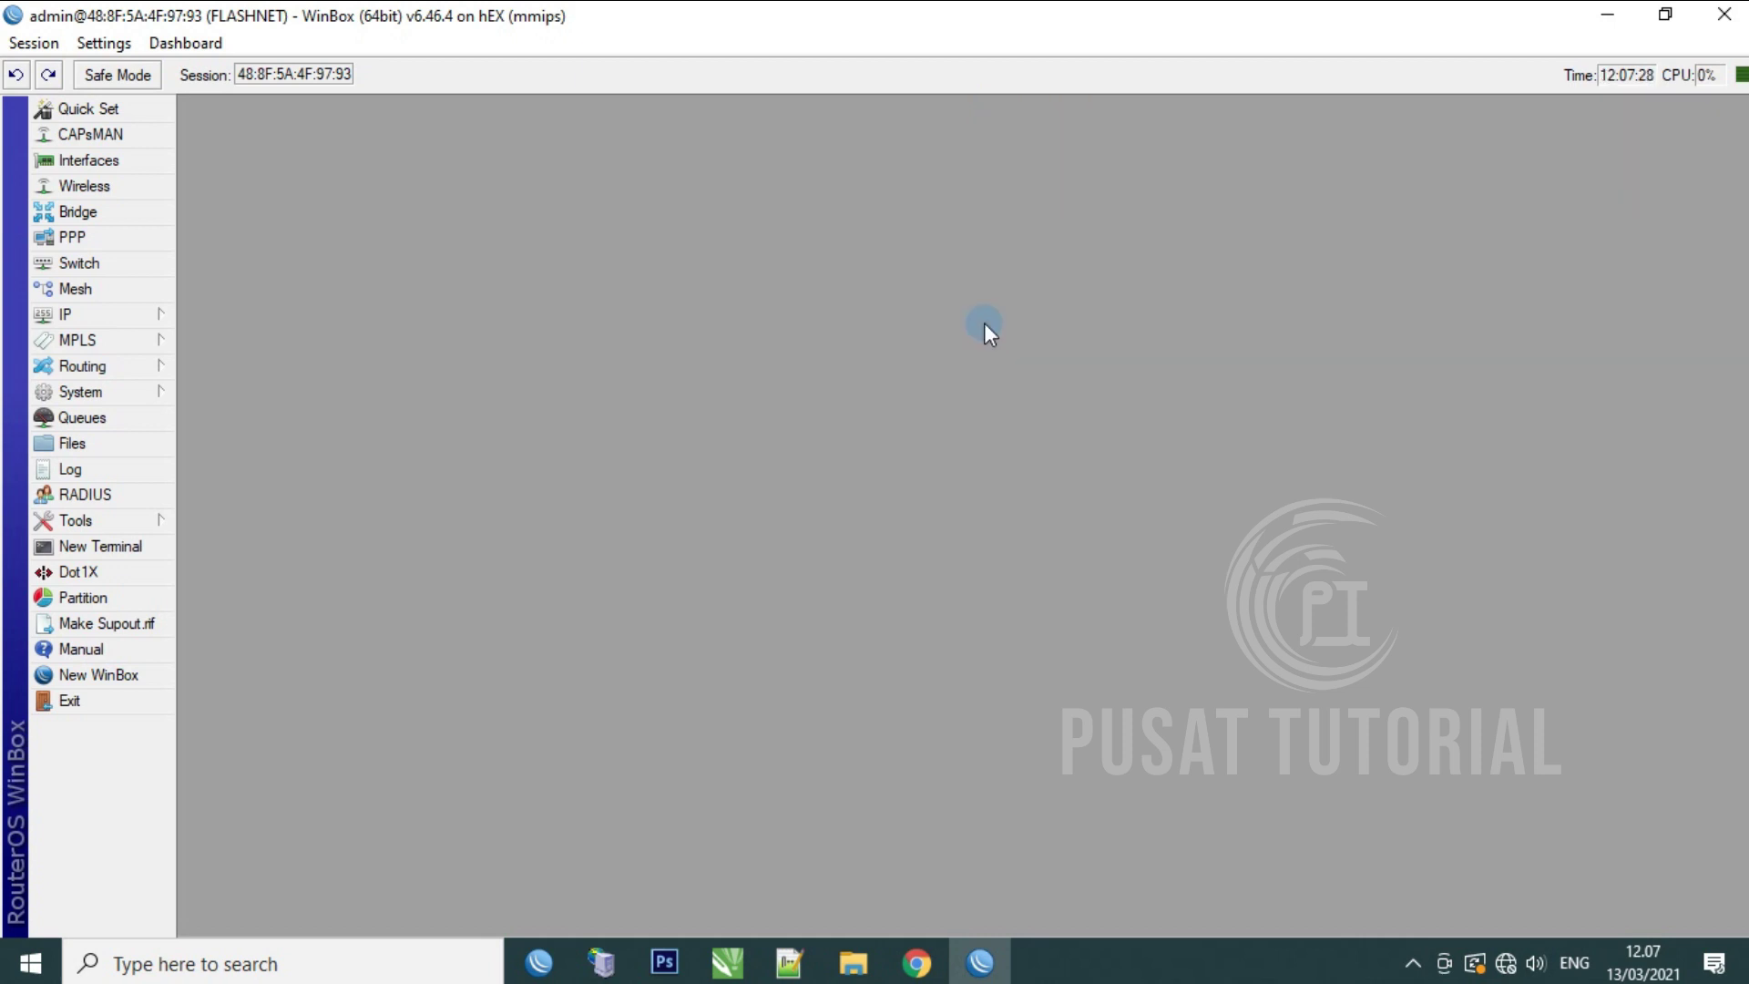
Step: Add the address 192.168.40.1/24 on interface ether4_Local
{"action": "left_click", "coordinate": [149, 315]}
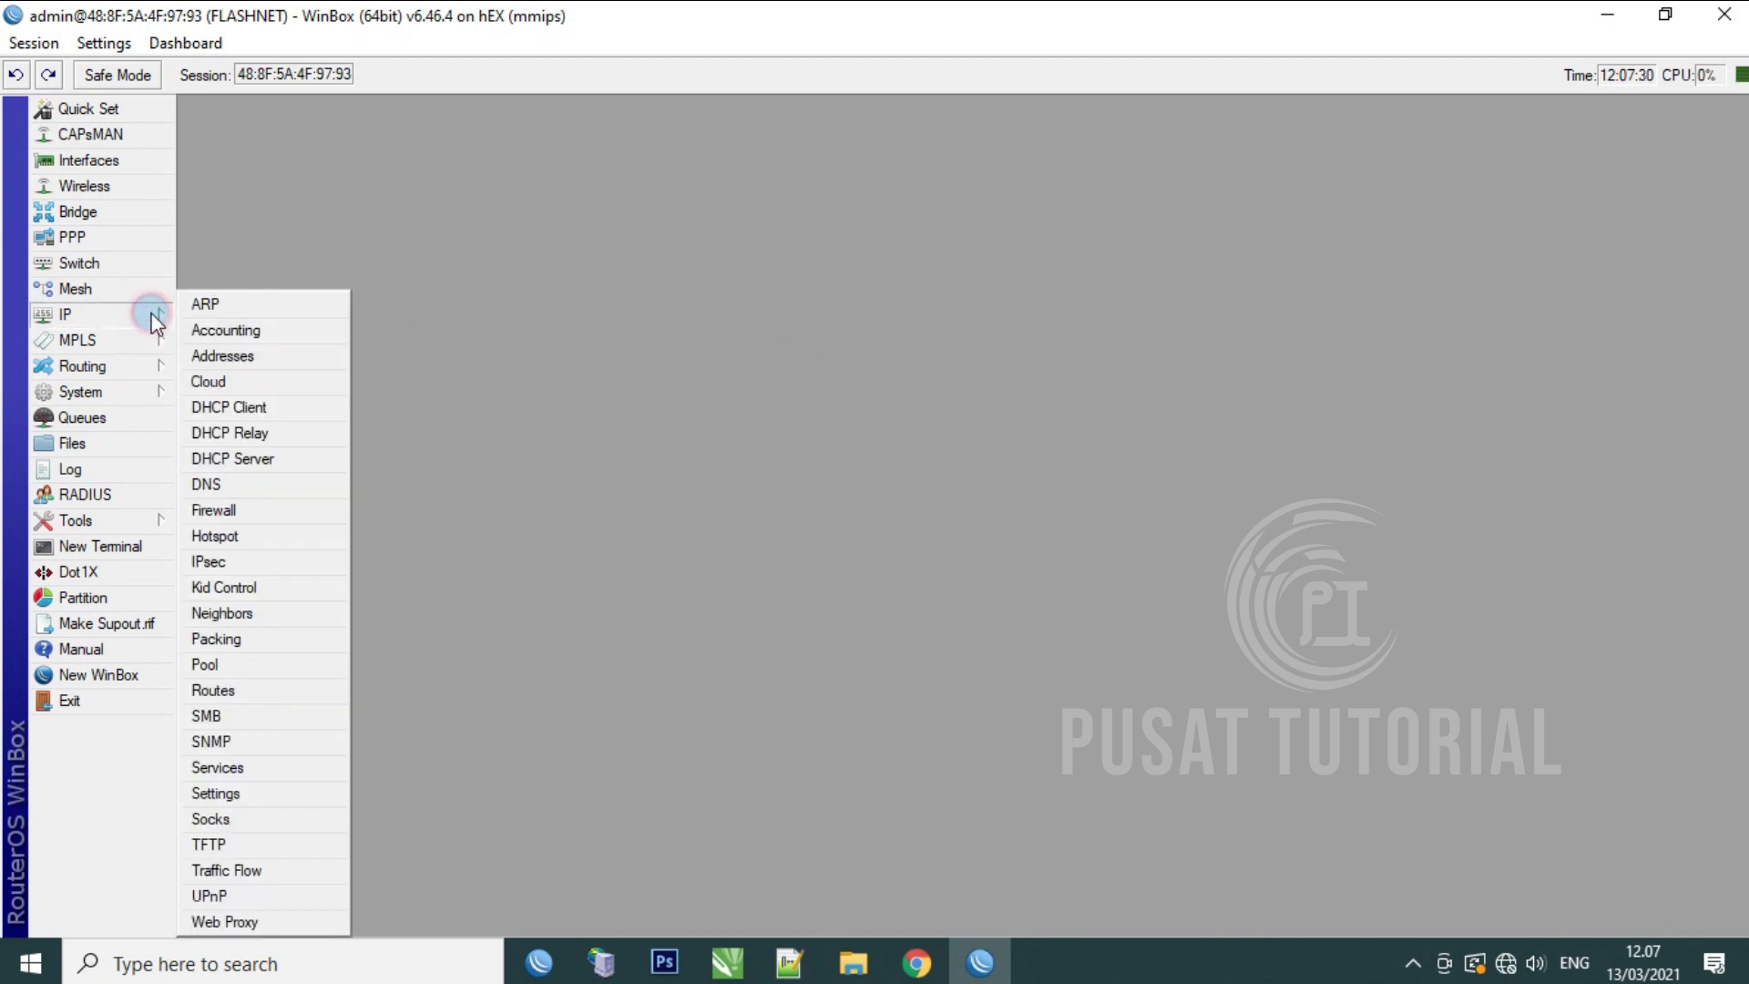
{"action": "left_click", "coordinate": [234, 355]}
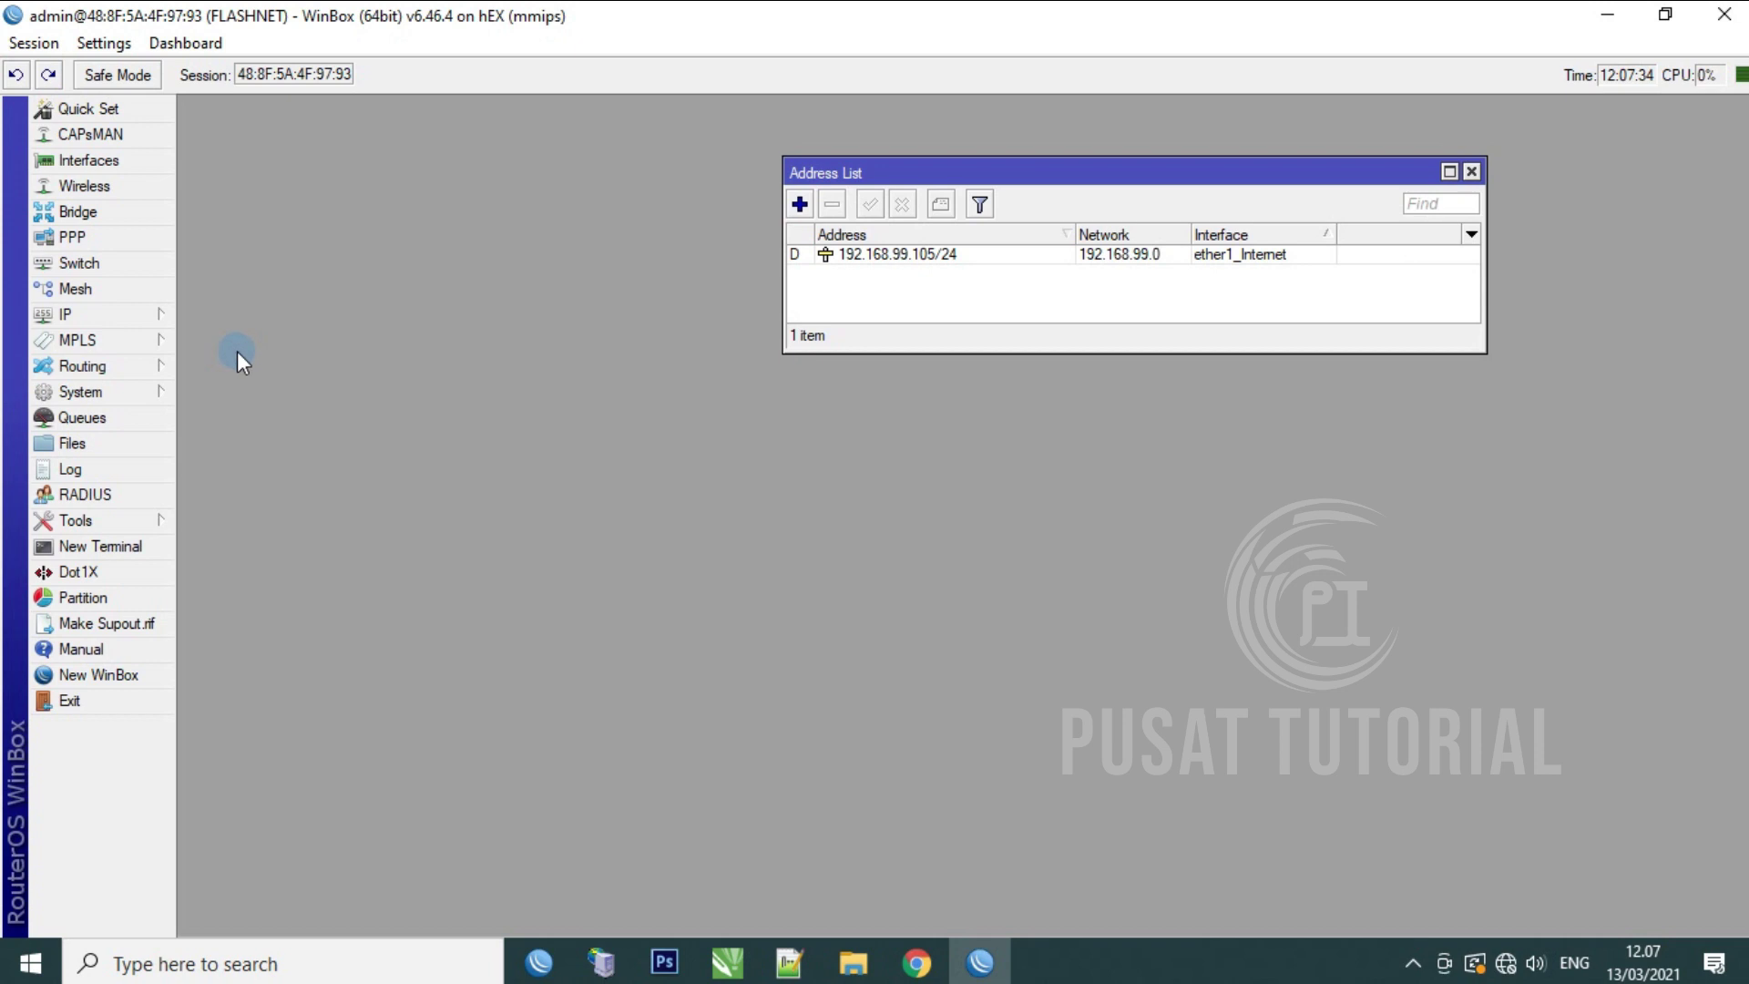
{"action": "left_click", "coordinate": [948, 255]}
{"action": "left_click", "coordinate": [802, 206]}
{"action": "left_click", "coordinate": [1151, 448]}
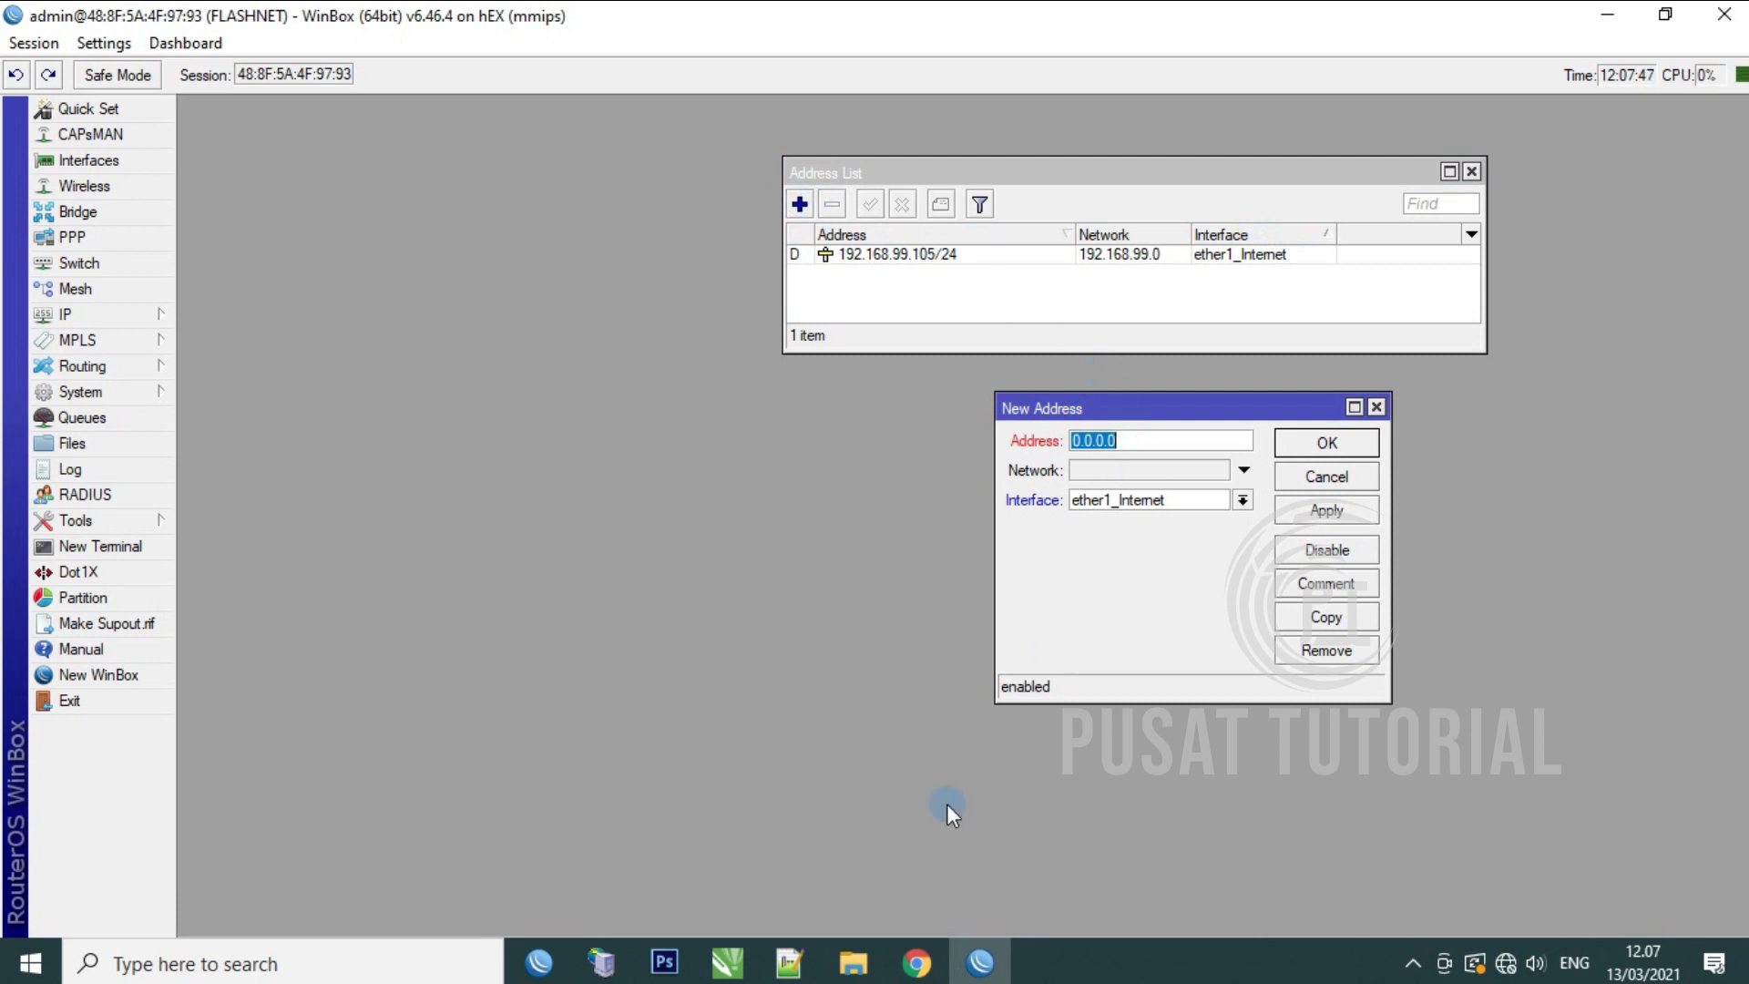
{"action": "left_click", "coordinate": [729, 969]}
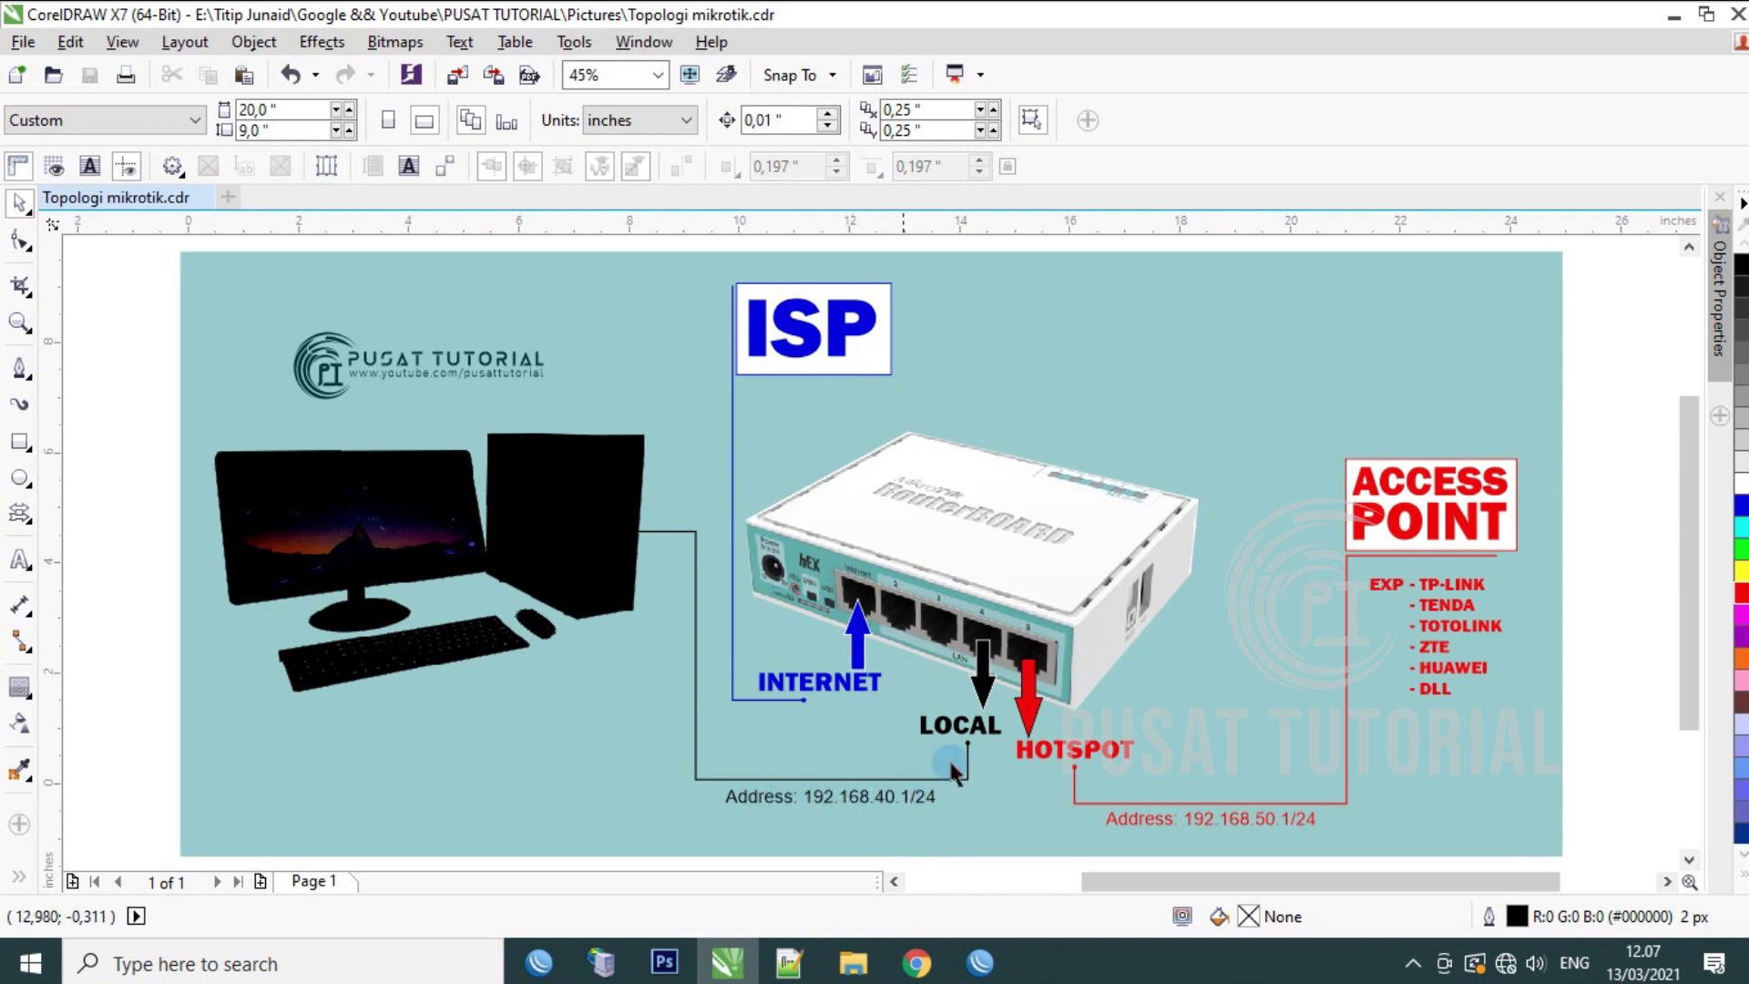
{"action": "left_click", "coordinate": [979, 963]}
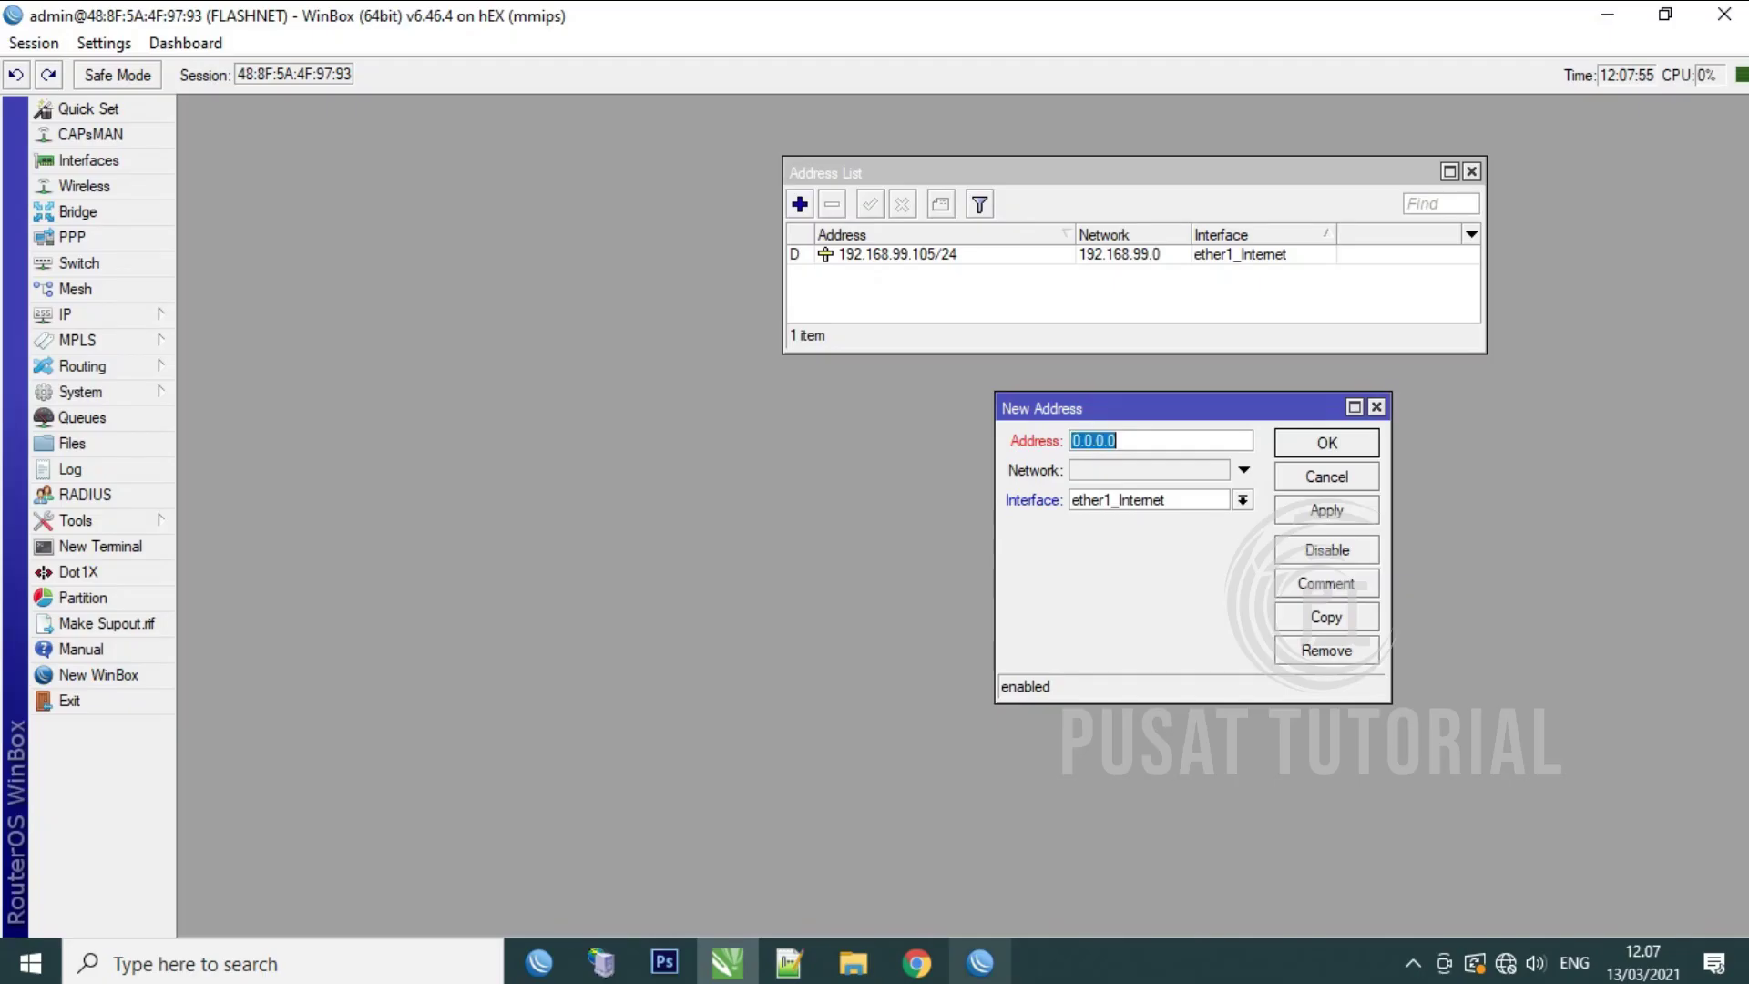
{"action": "type", "text": "192.168"}
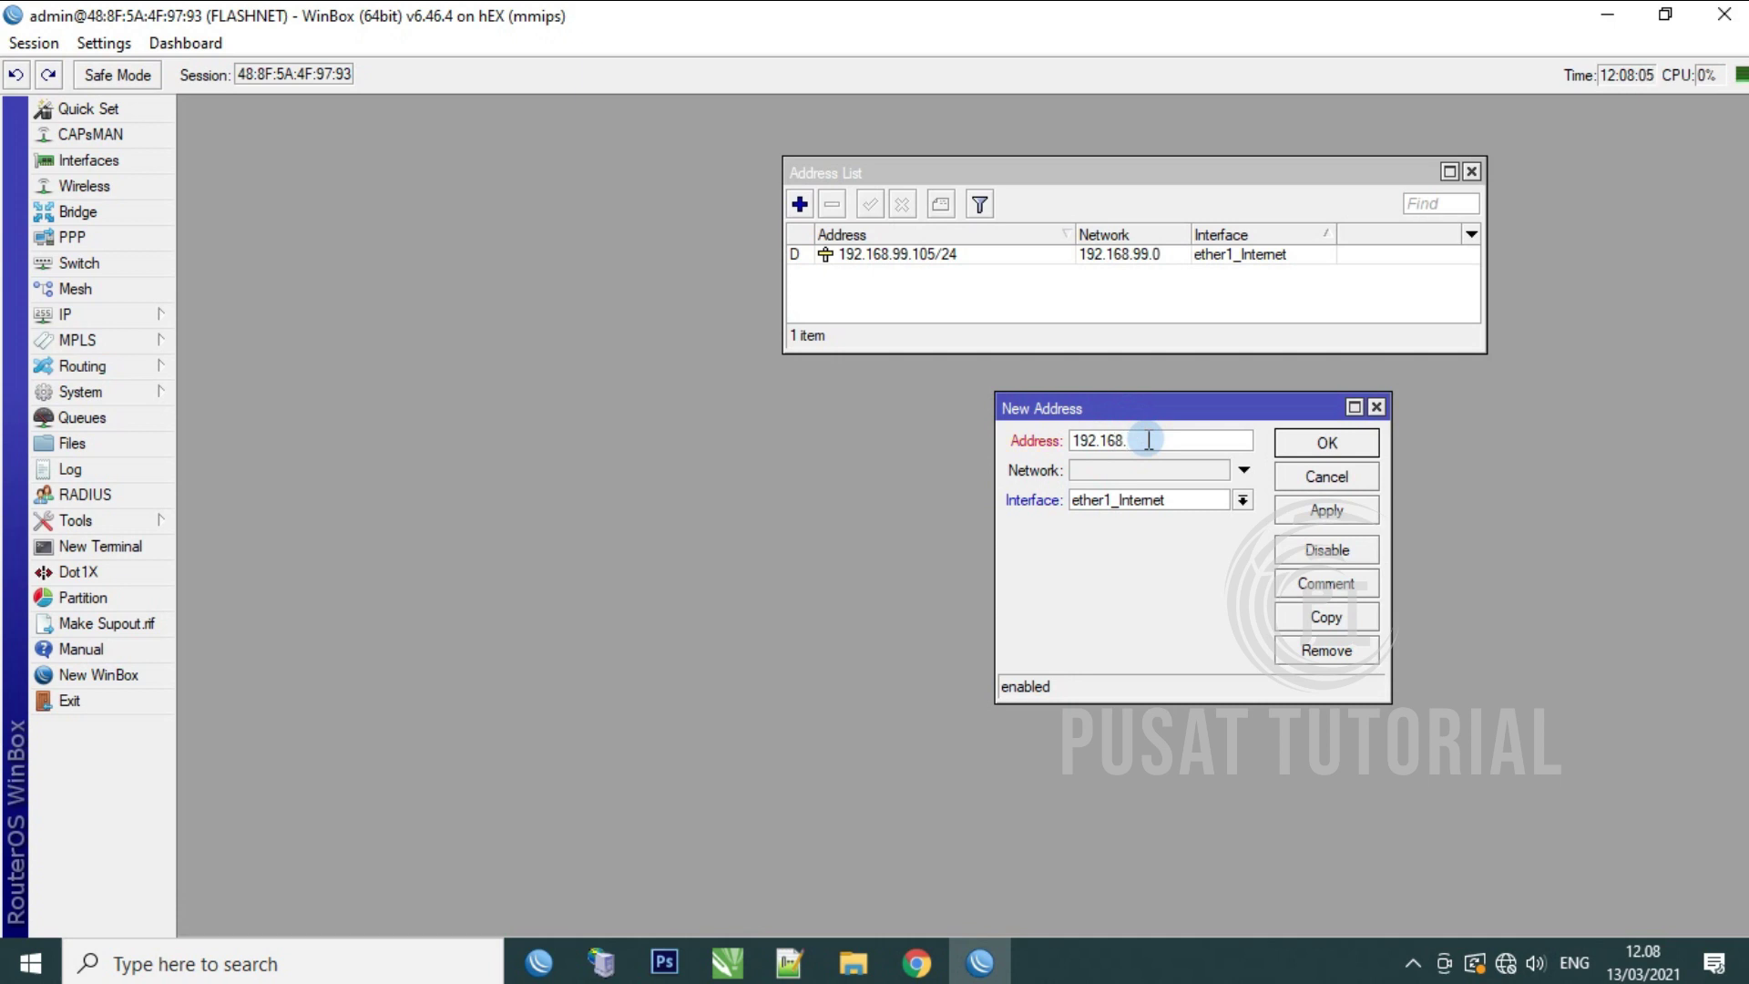
{"action": "type", "text": ".40.1/24"}
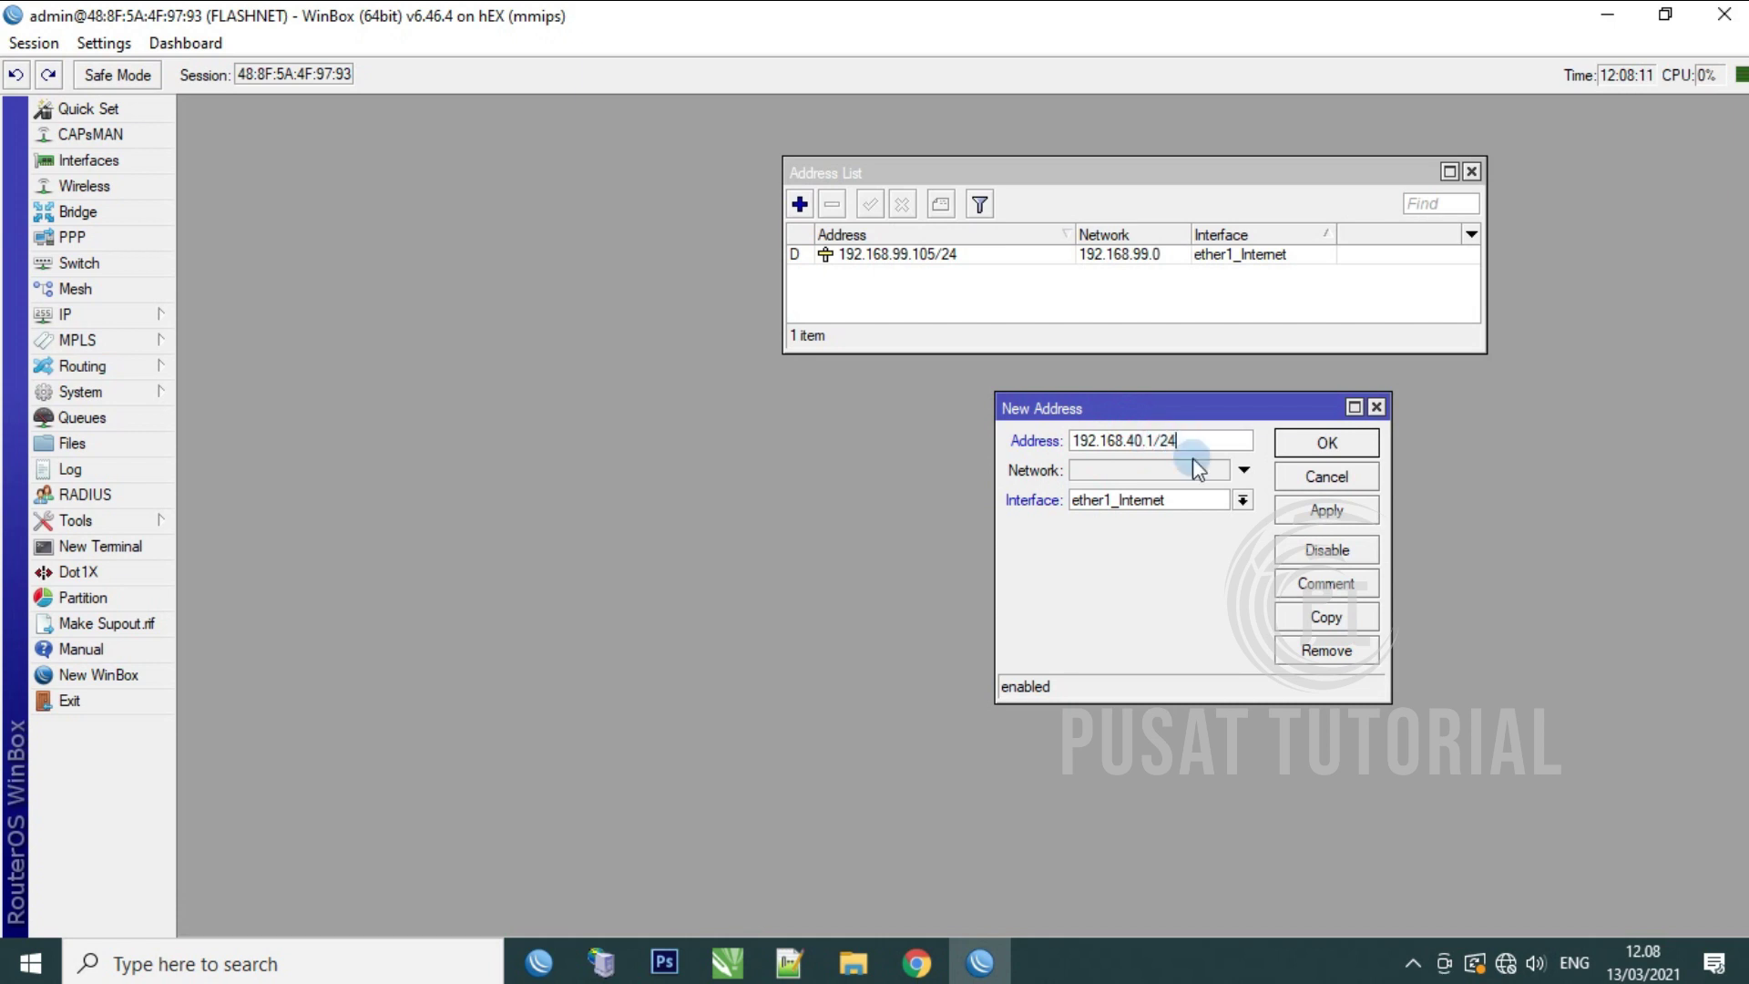
{"action": "left_click", "coordinate": [1244, 500]}
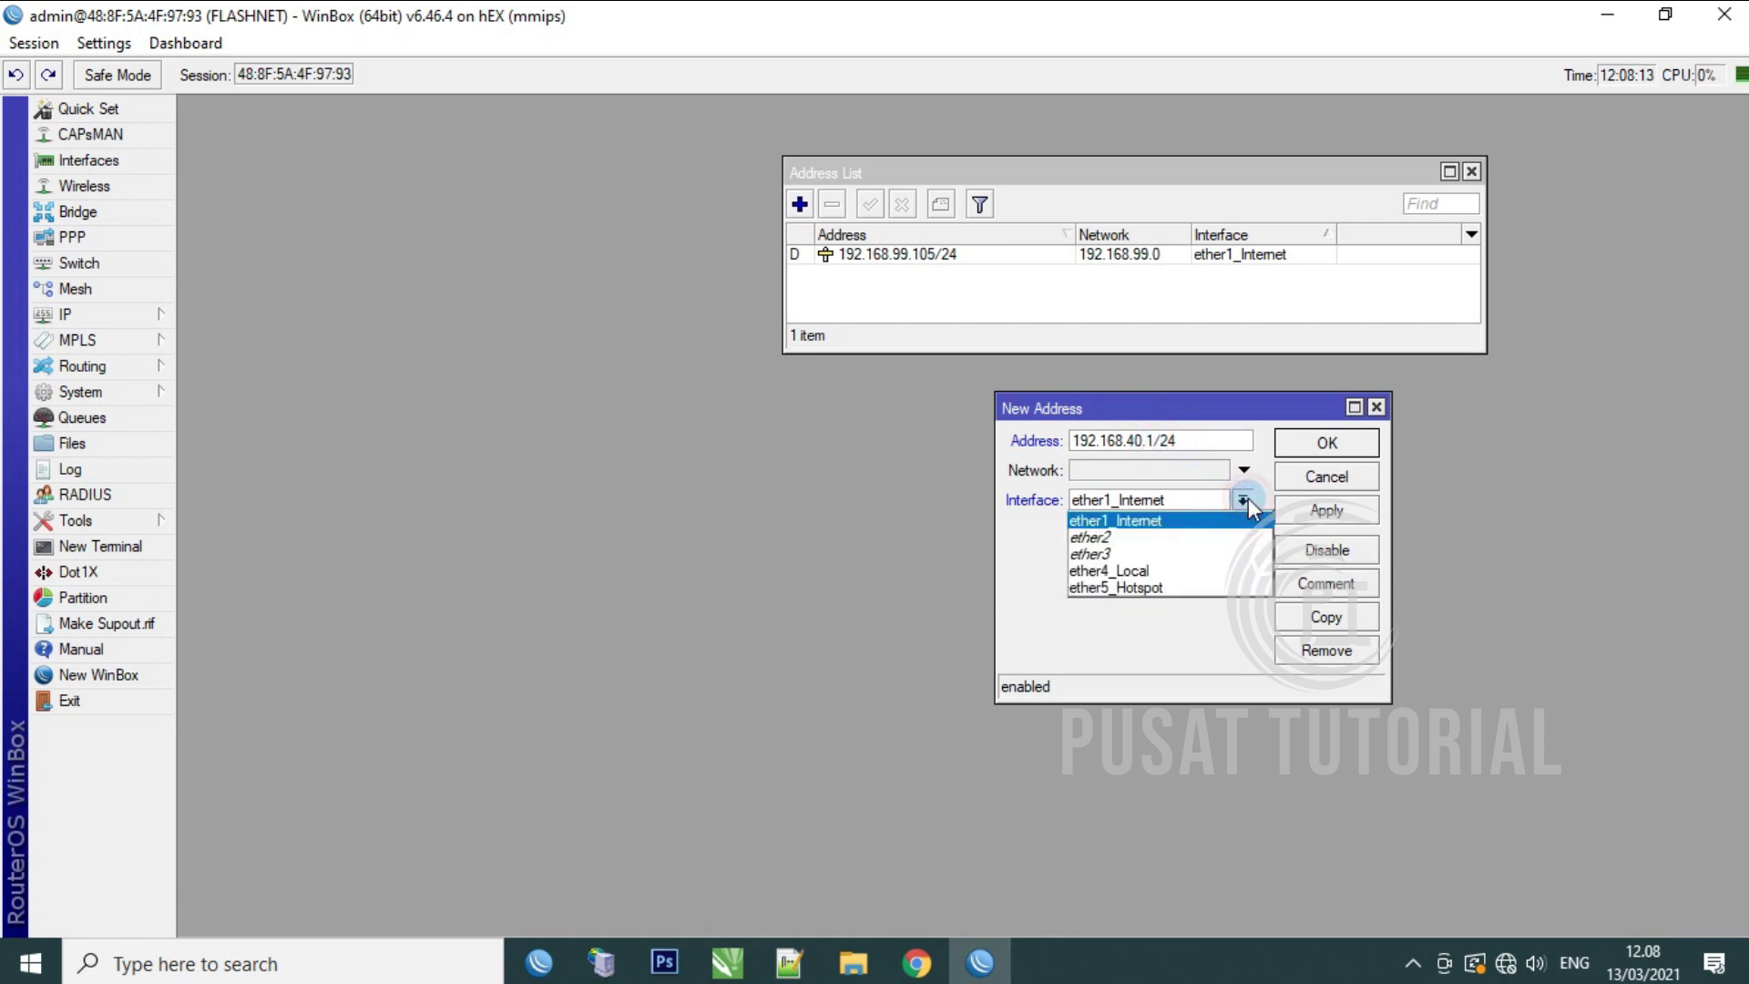
{"action": "left_click", "coordinate": [1180, 569]}
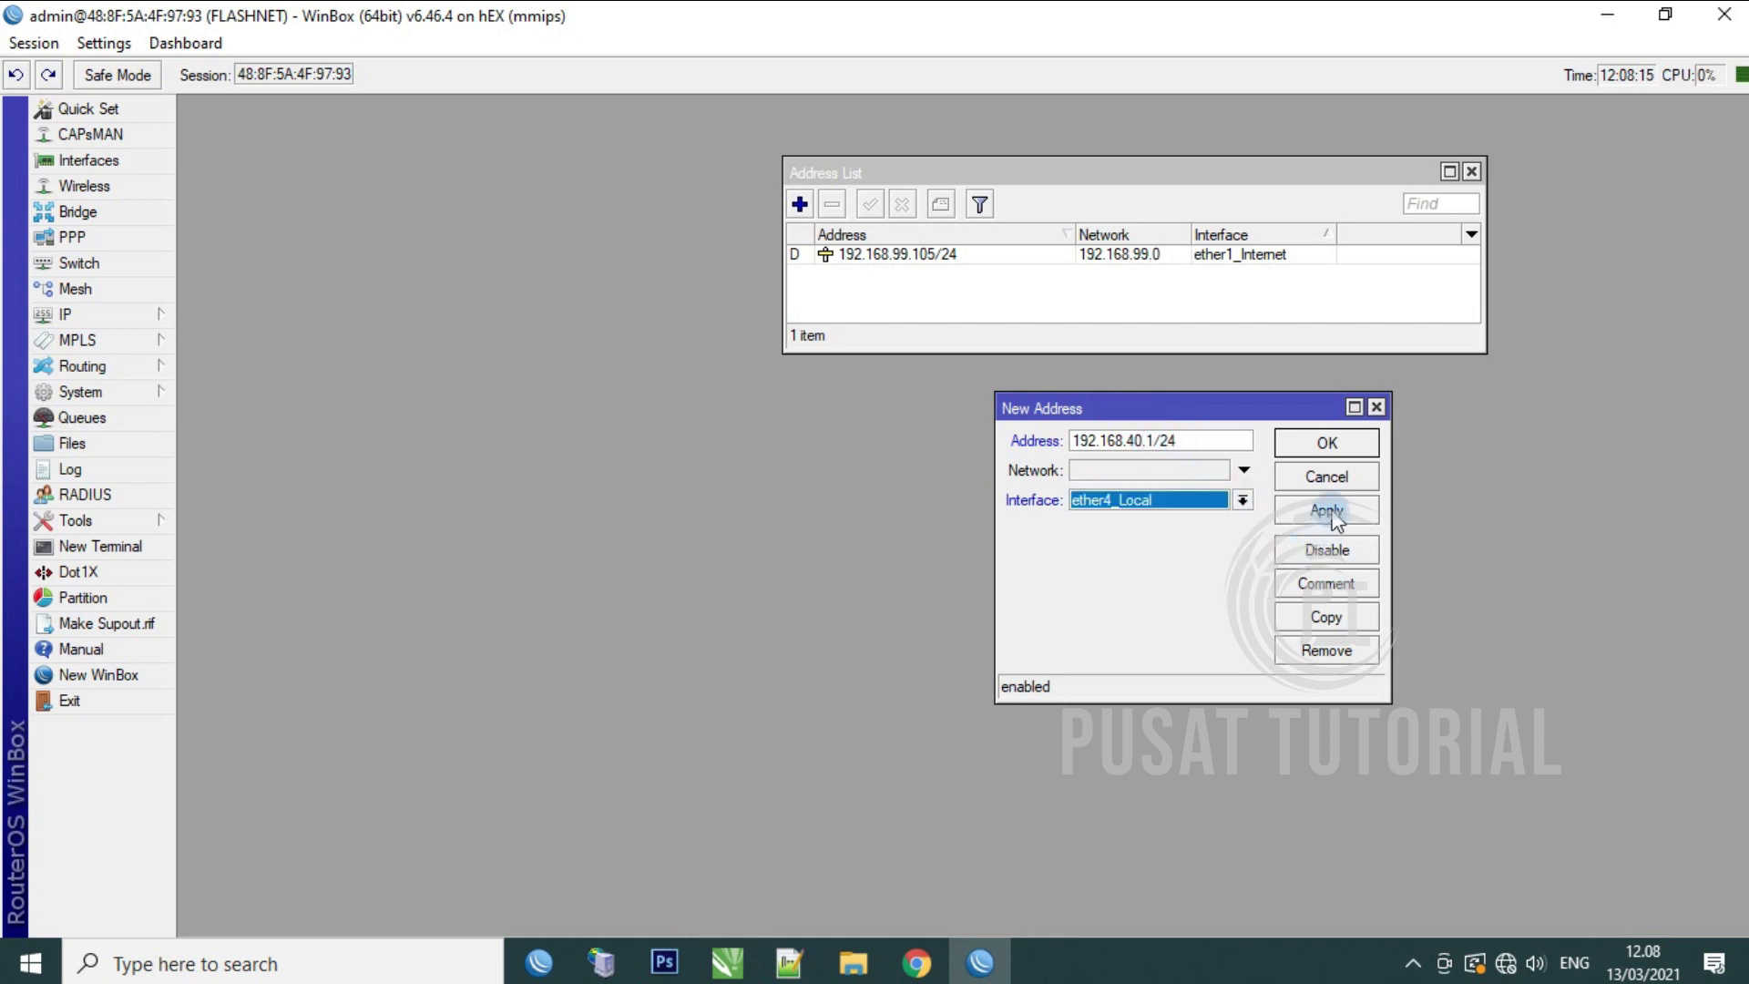
{"action": "left_click", "coordinate": [1332, 513]}
{"action": "left_click", "coordinate": [1332, 445]}
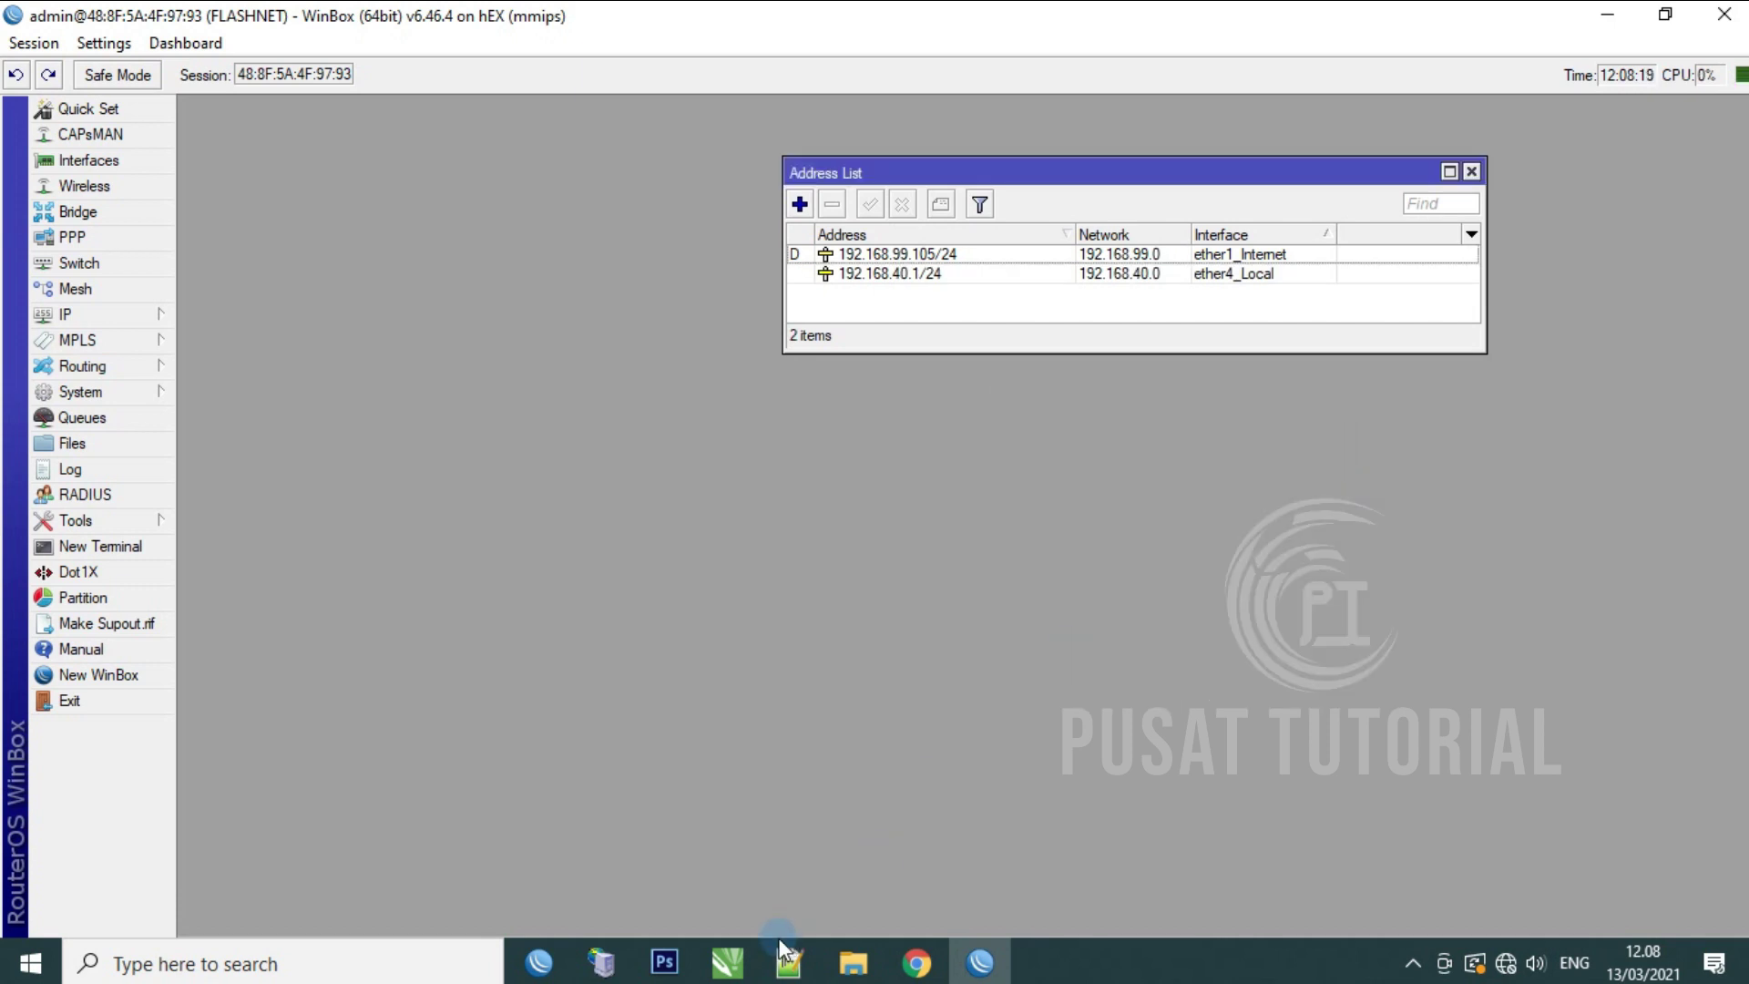
Step: Copy that entry as 192.168.50.1/24 on interface ether5_Hotspot
{"action": "left_click", "coordinate": [727, 963]}
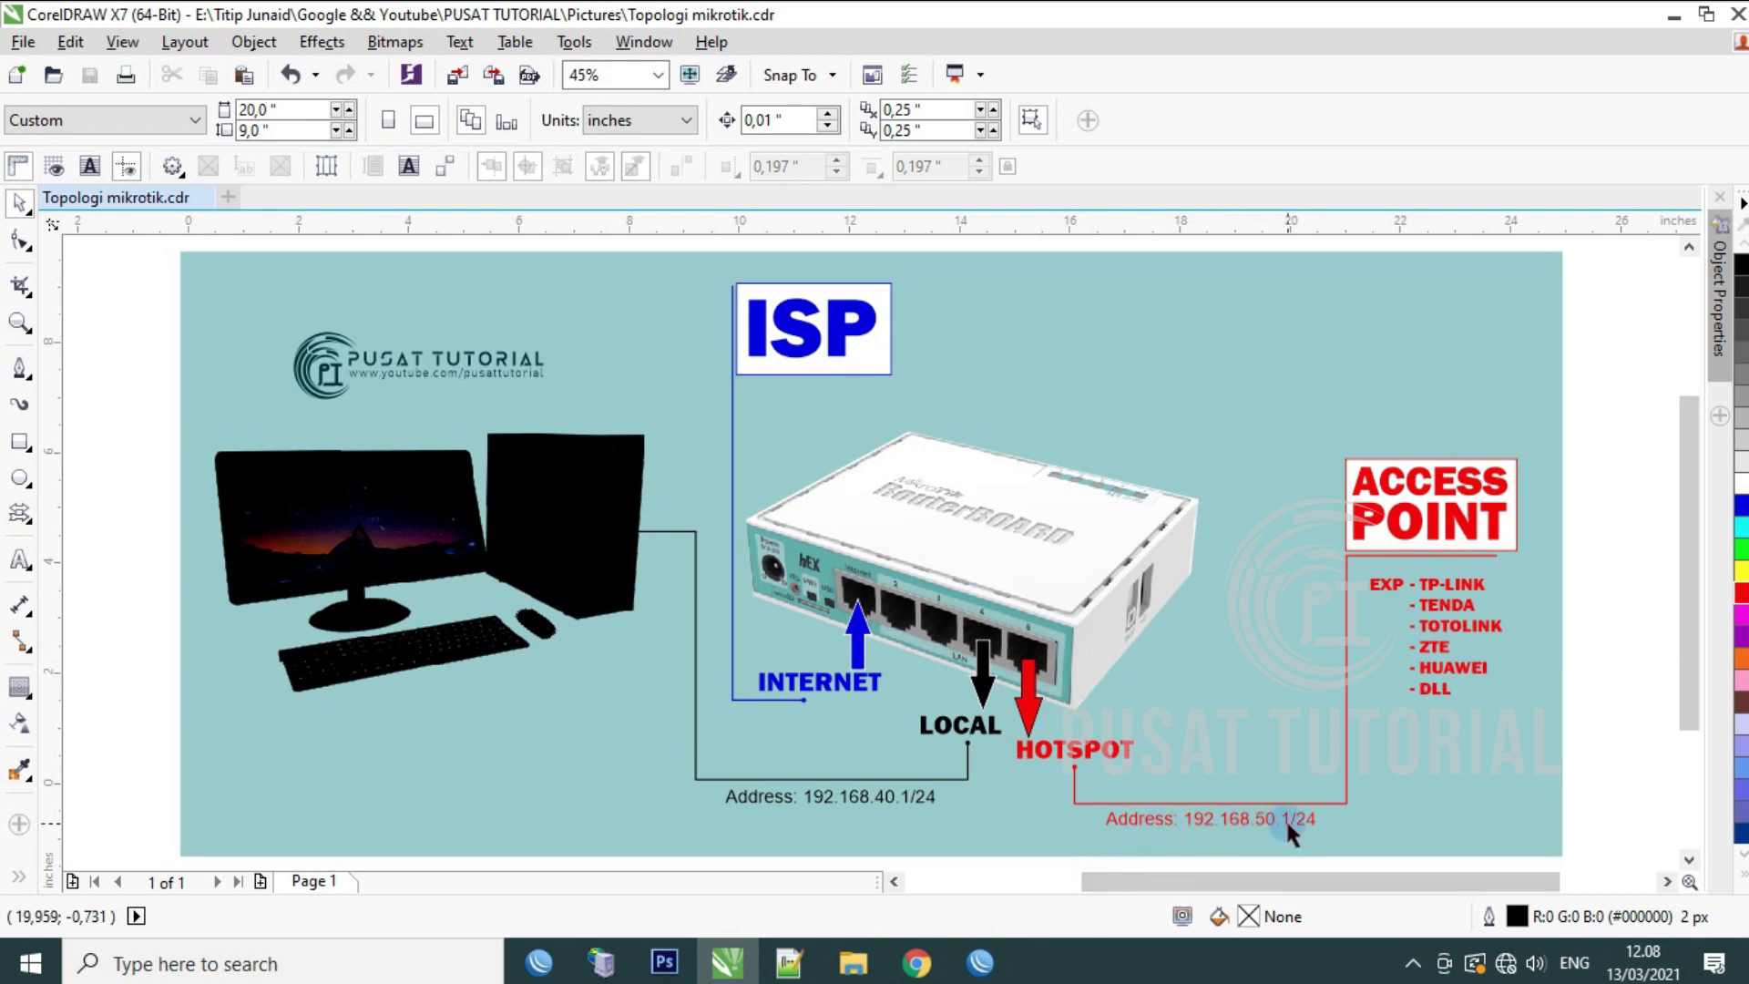
{"action": "left_click", "coordinate": [981, 962]}
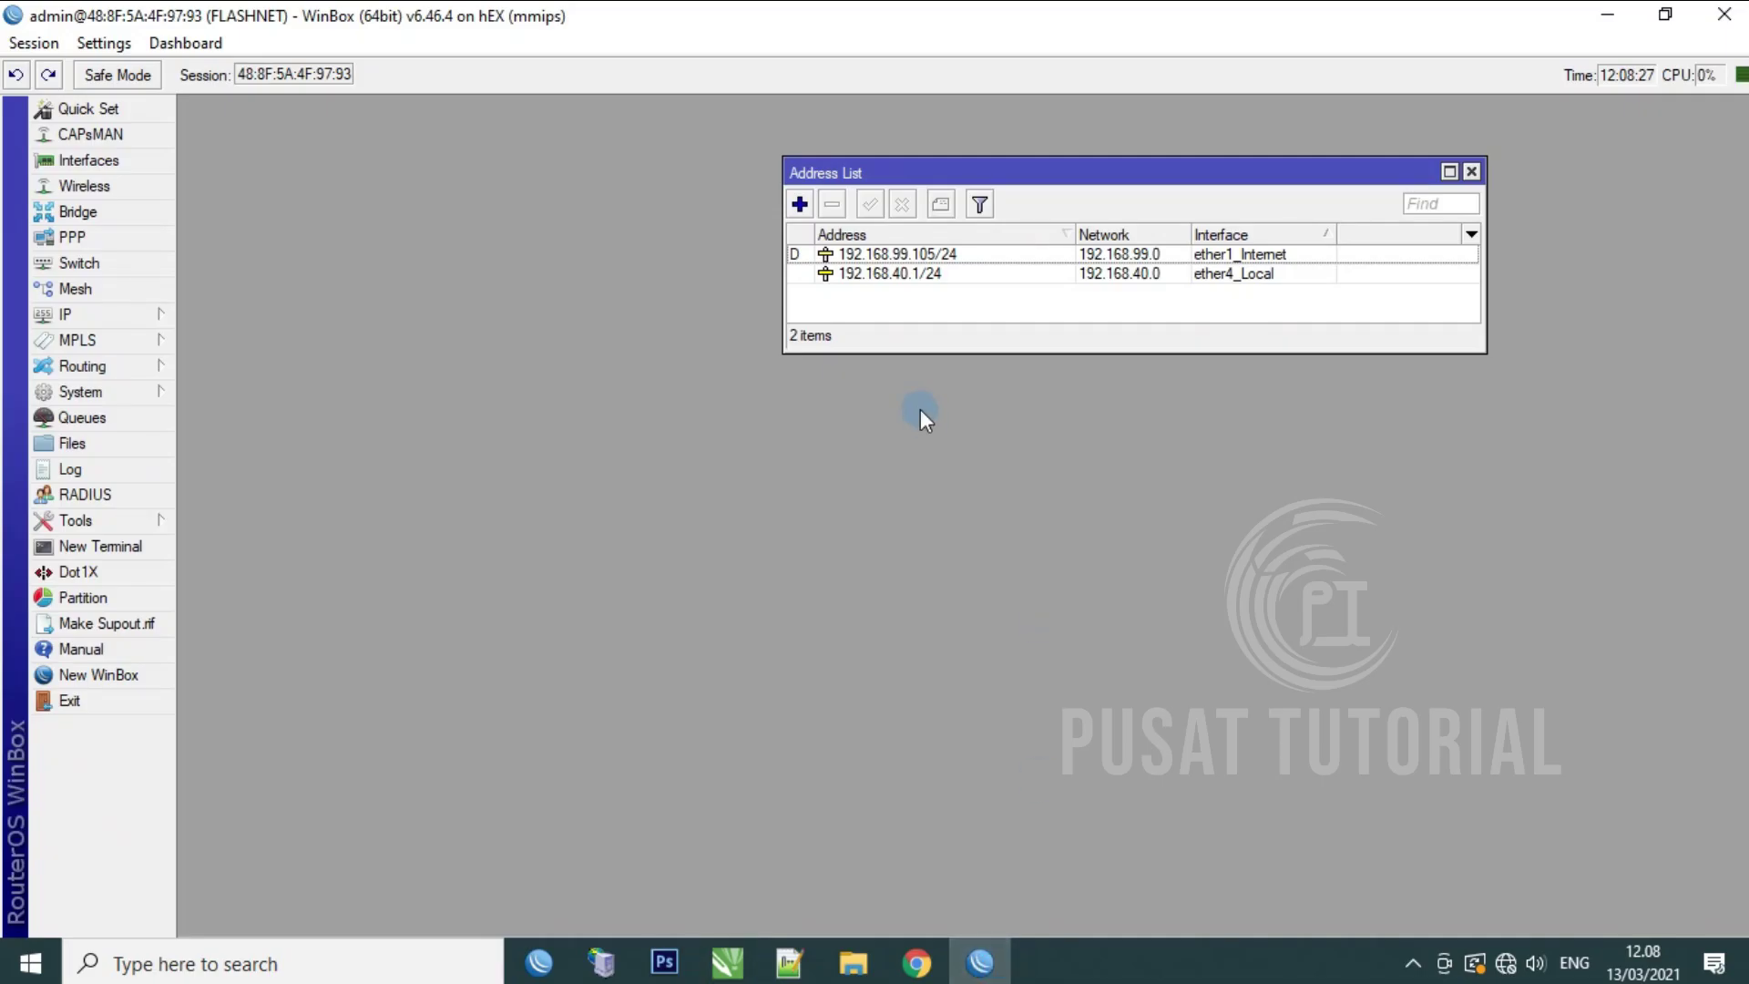
{"action": "left_click", "coordinate": [799, 204]}
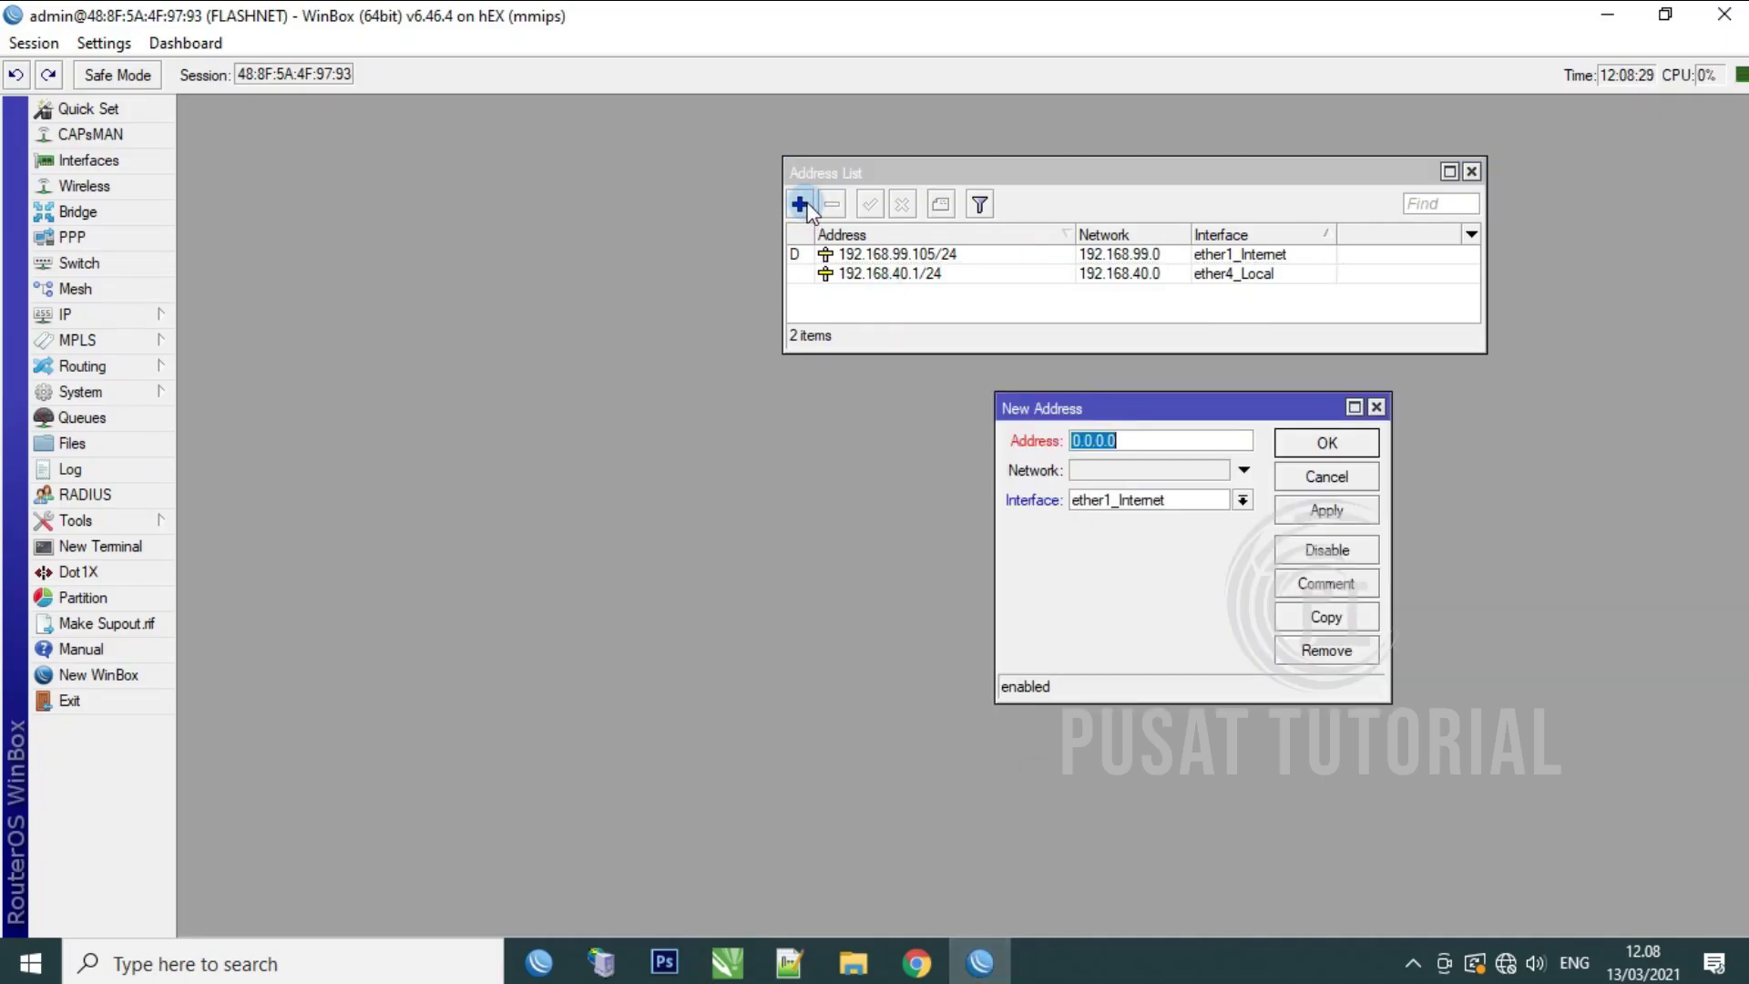
{"action": "left_click", "coordinate": [1342, 476]}
{"action": "double_click", "coordinate": [961, 274]}
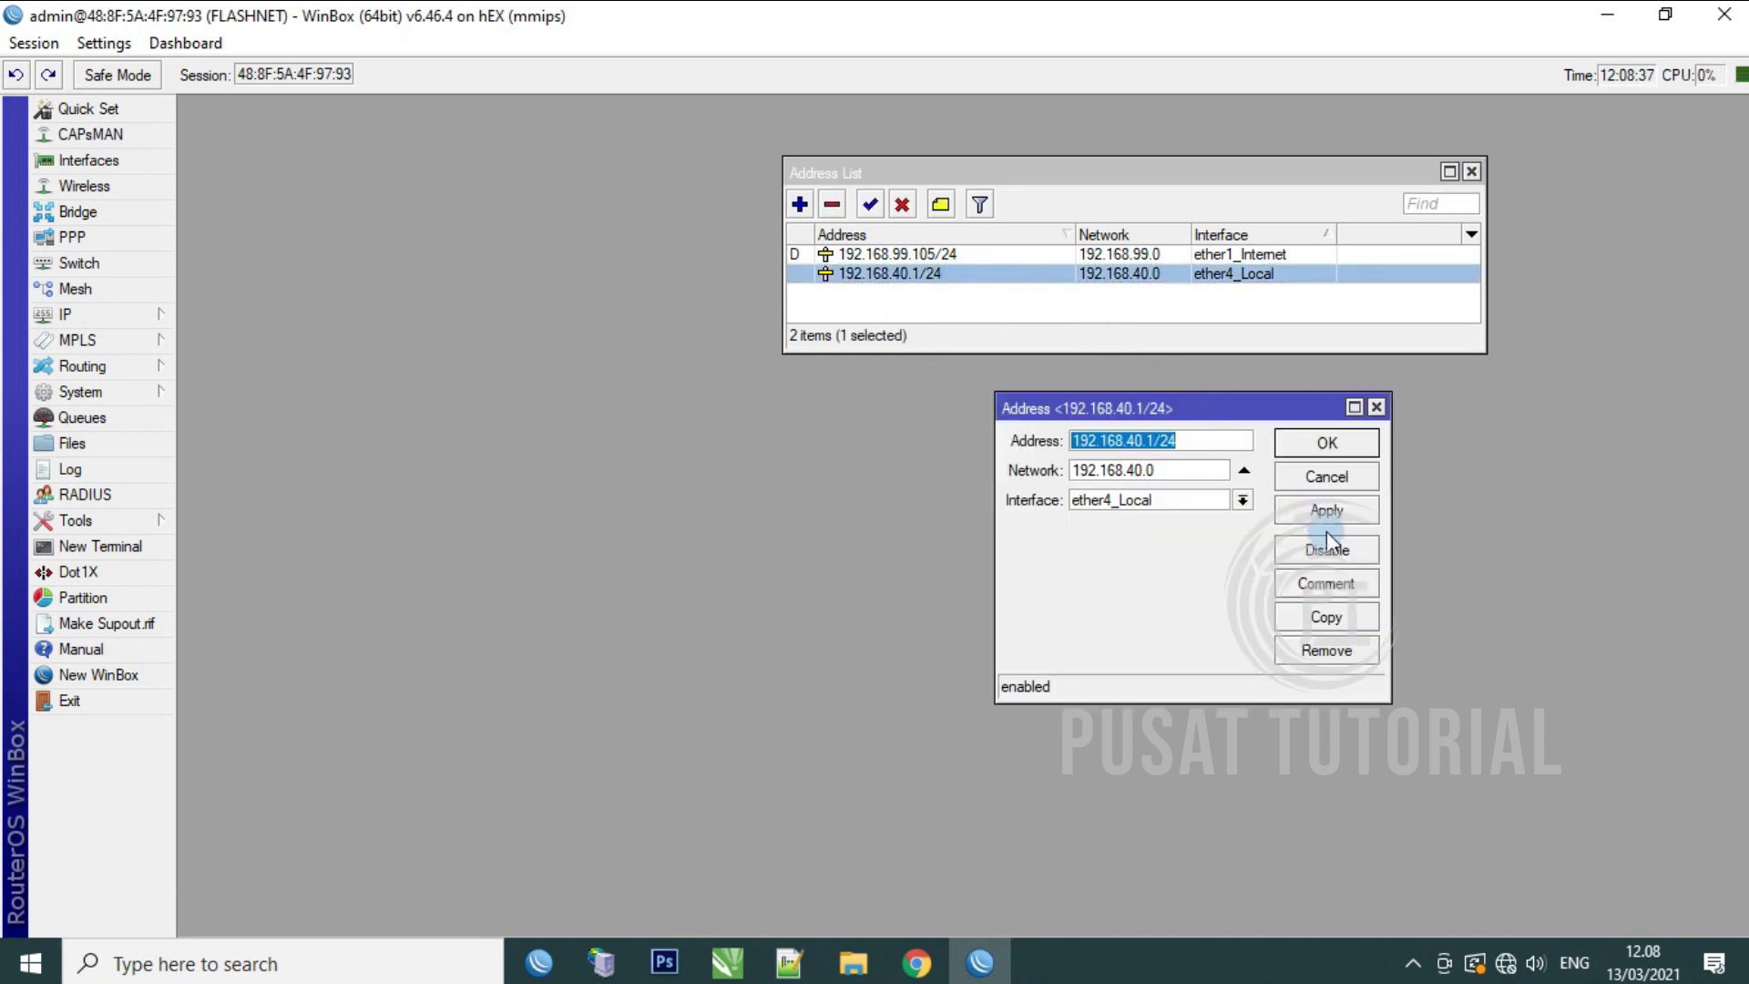
{"action": "left_click", "coordinate": [1331, 619]}
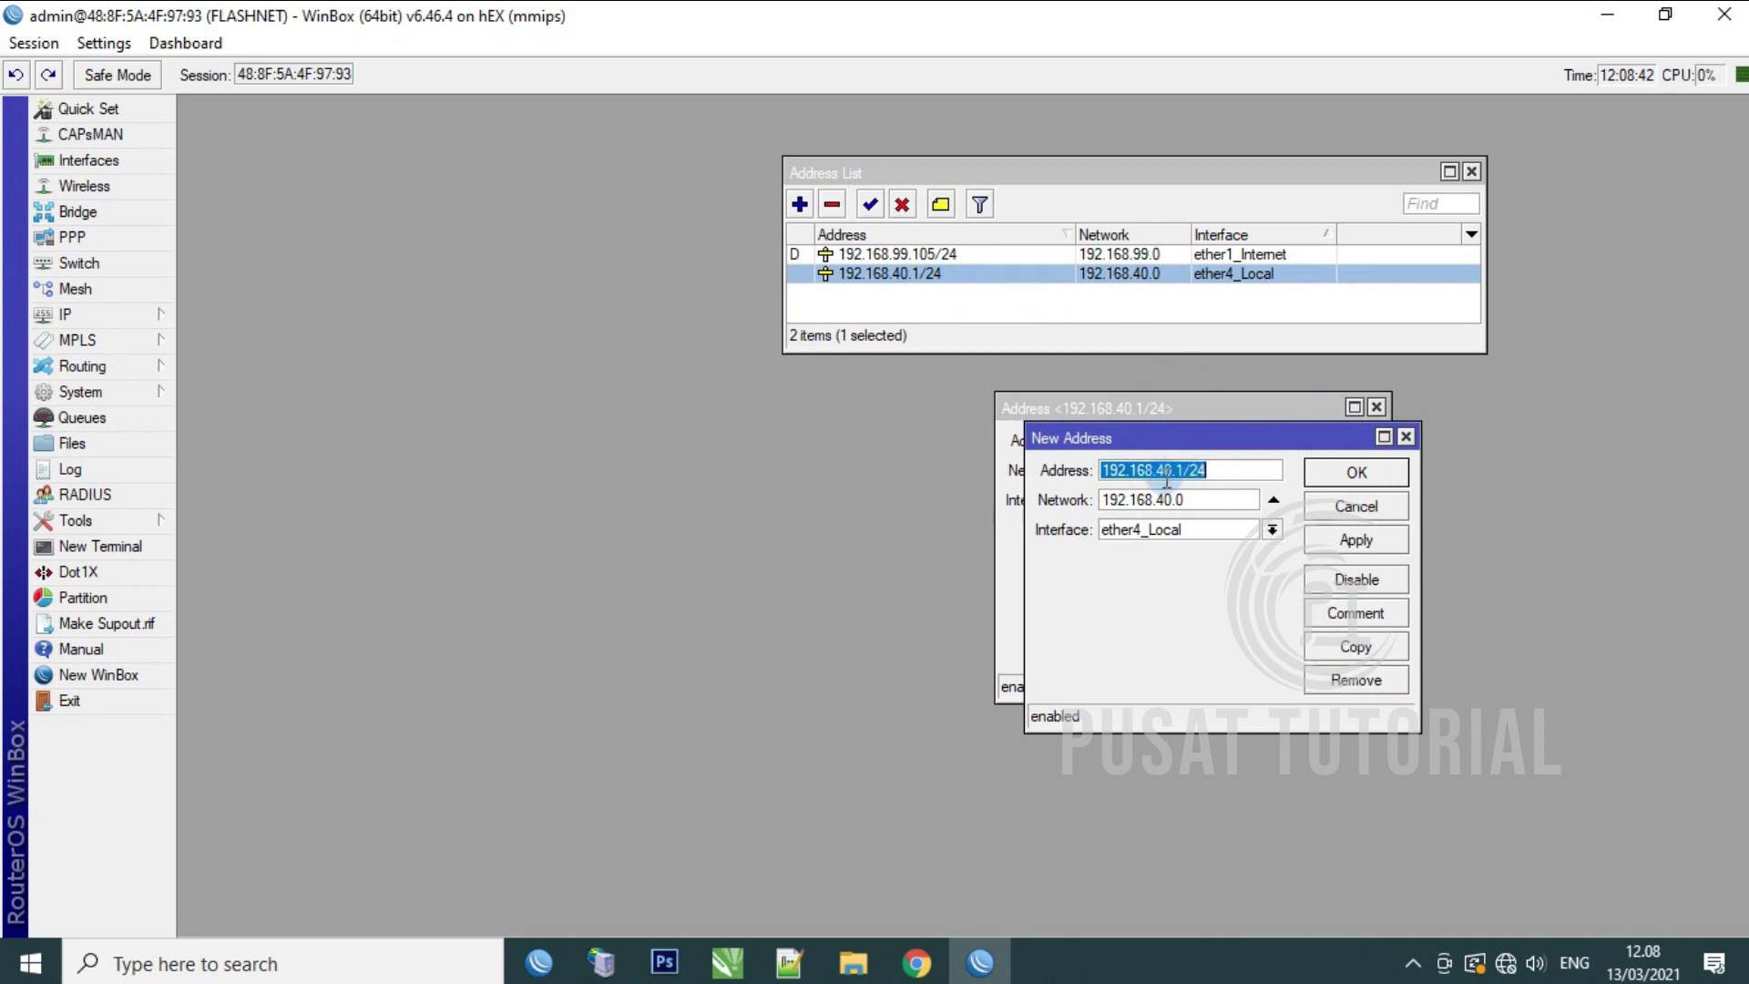
{"action": "left_click", "coordinate": [1166, 470]}
{"action": "key", "text": "BackSpace"}
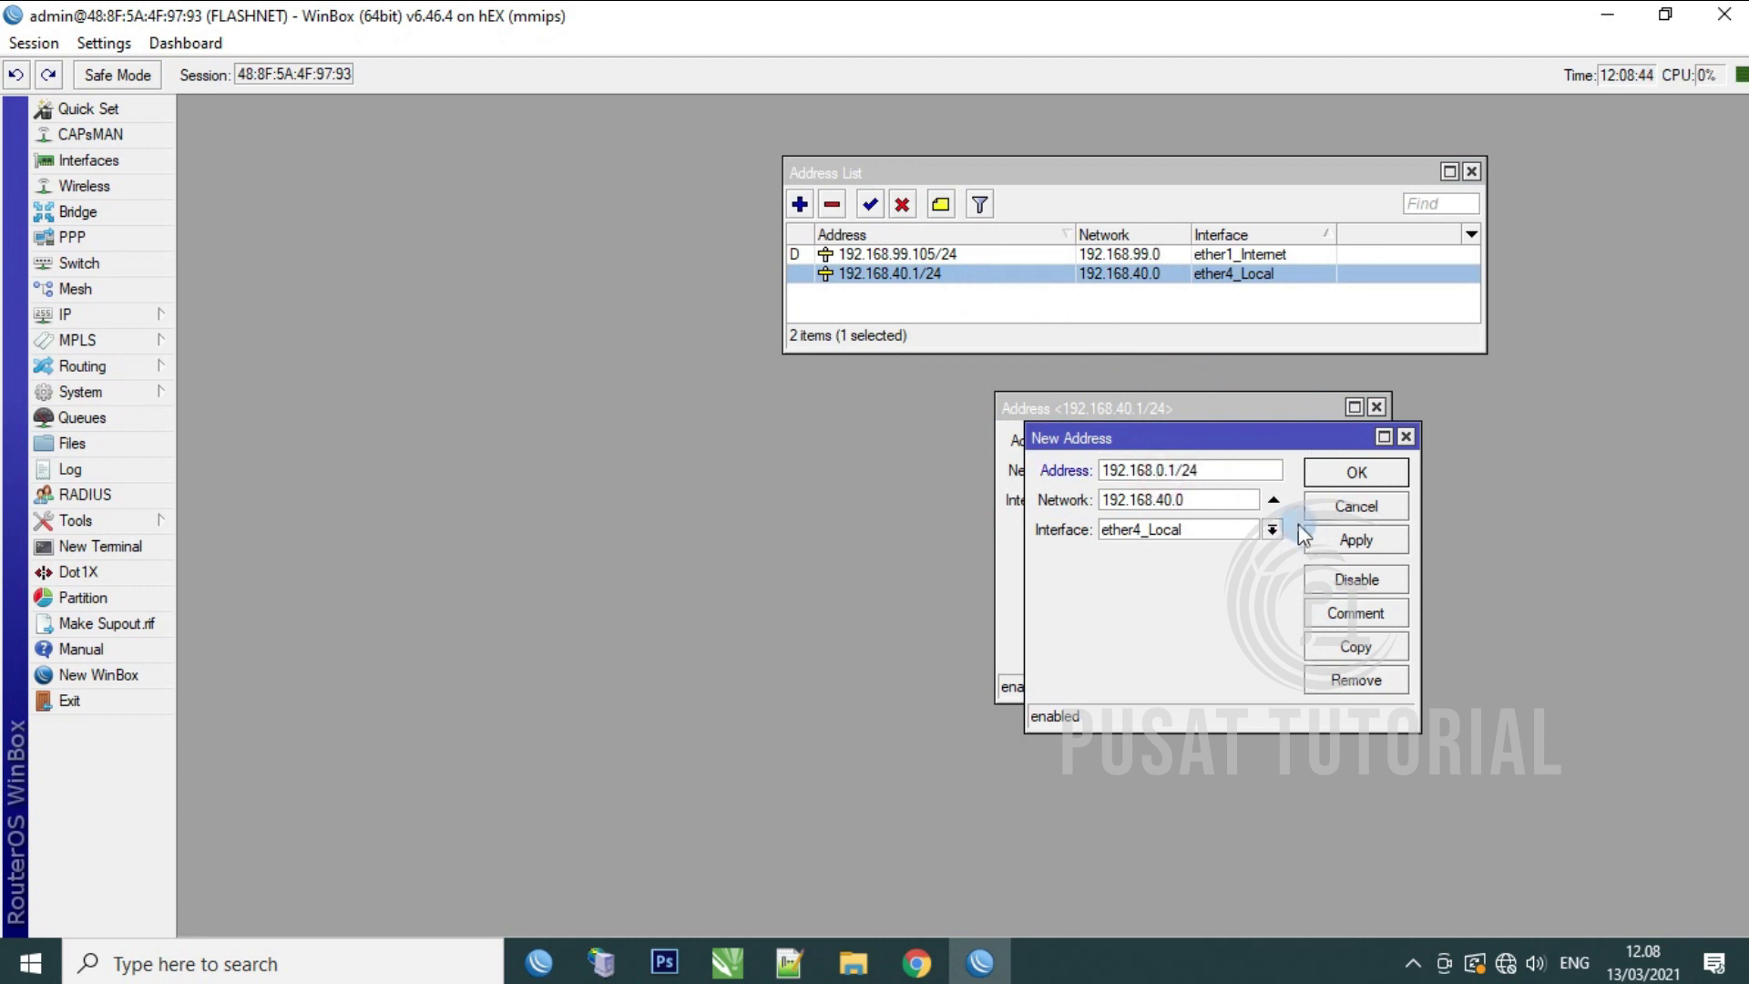
{"action": "type", "text": "5"}
{"action": "left_click", "coordinate": [1272, 530]}
{"action": "left_click", "coordinate": [1241, 617]}
{"action": "left_click", "coordinate": [1357, 539]}
{"action": "left_click", "coordinate": [1356, 472]}
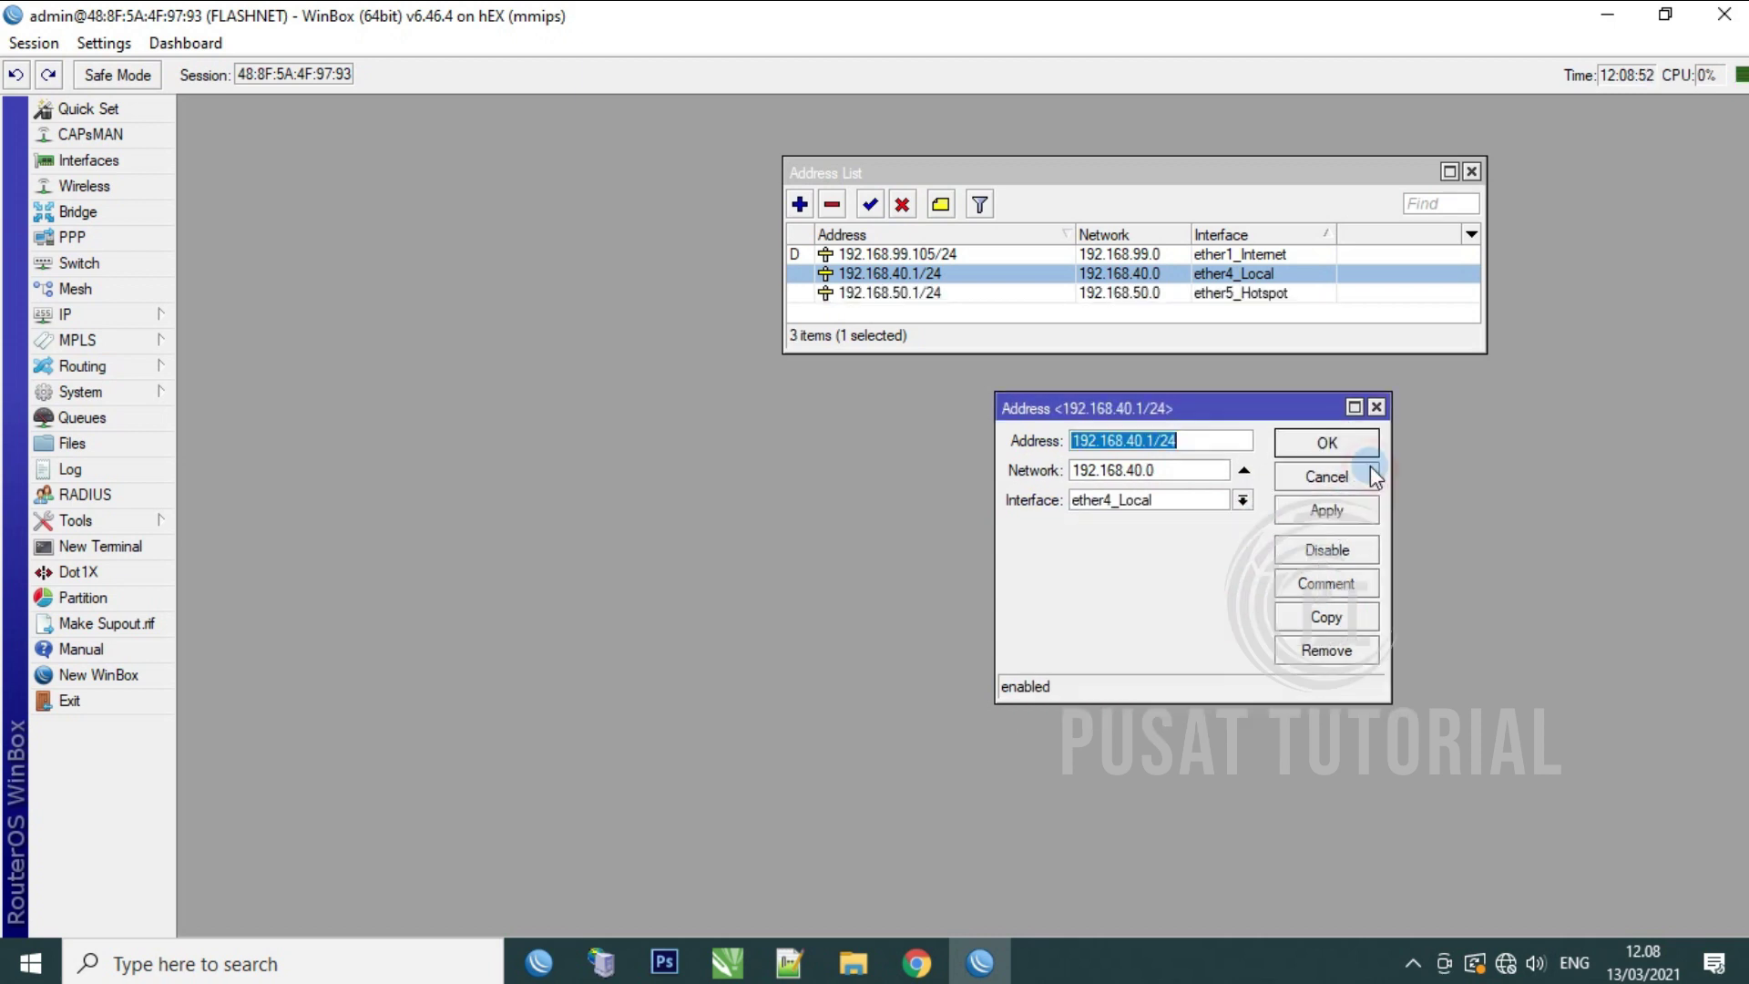
{"action": "left_click", "coordinate": [1326, 442]}
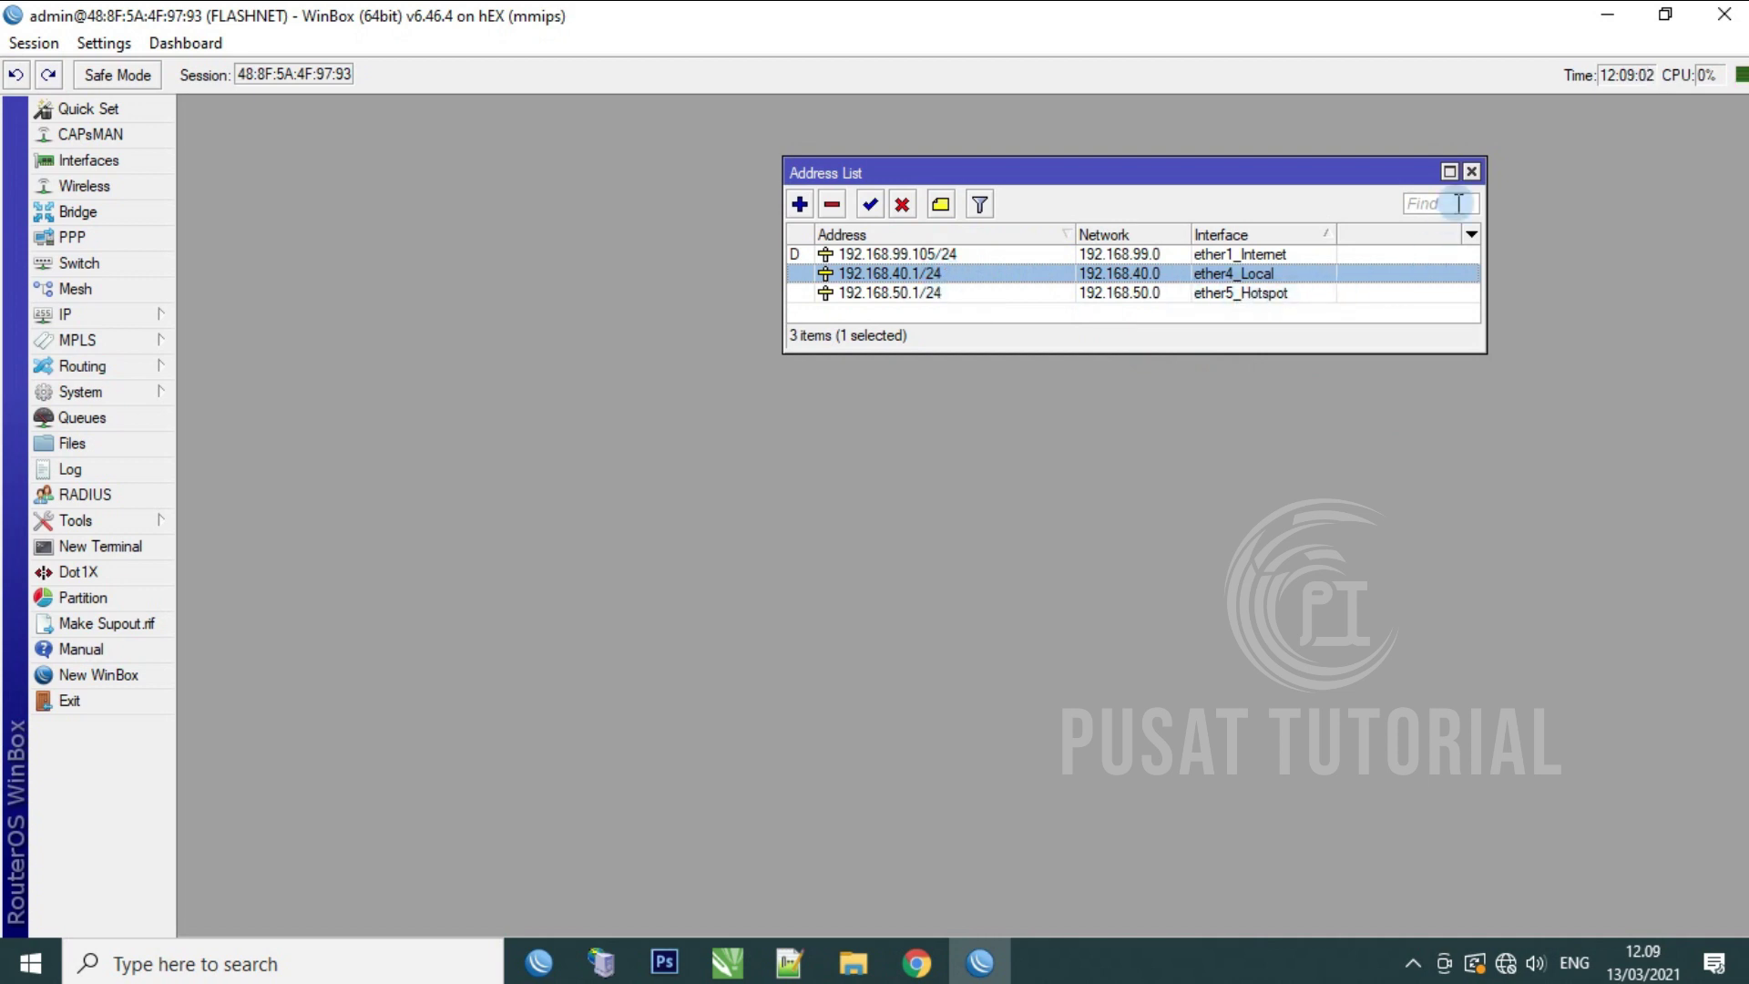
Step: Use DNS servers 8.8.8.8 and 8.8.4.4 with Allow Remote Requests enabled
{"action": "left_click", "coordinate": [1472, 174]}
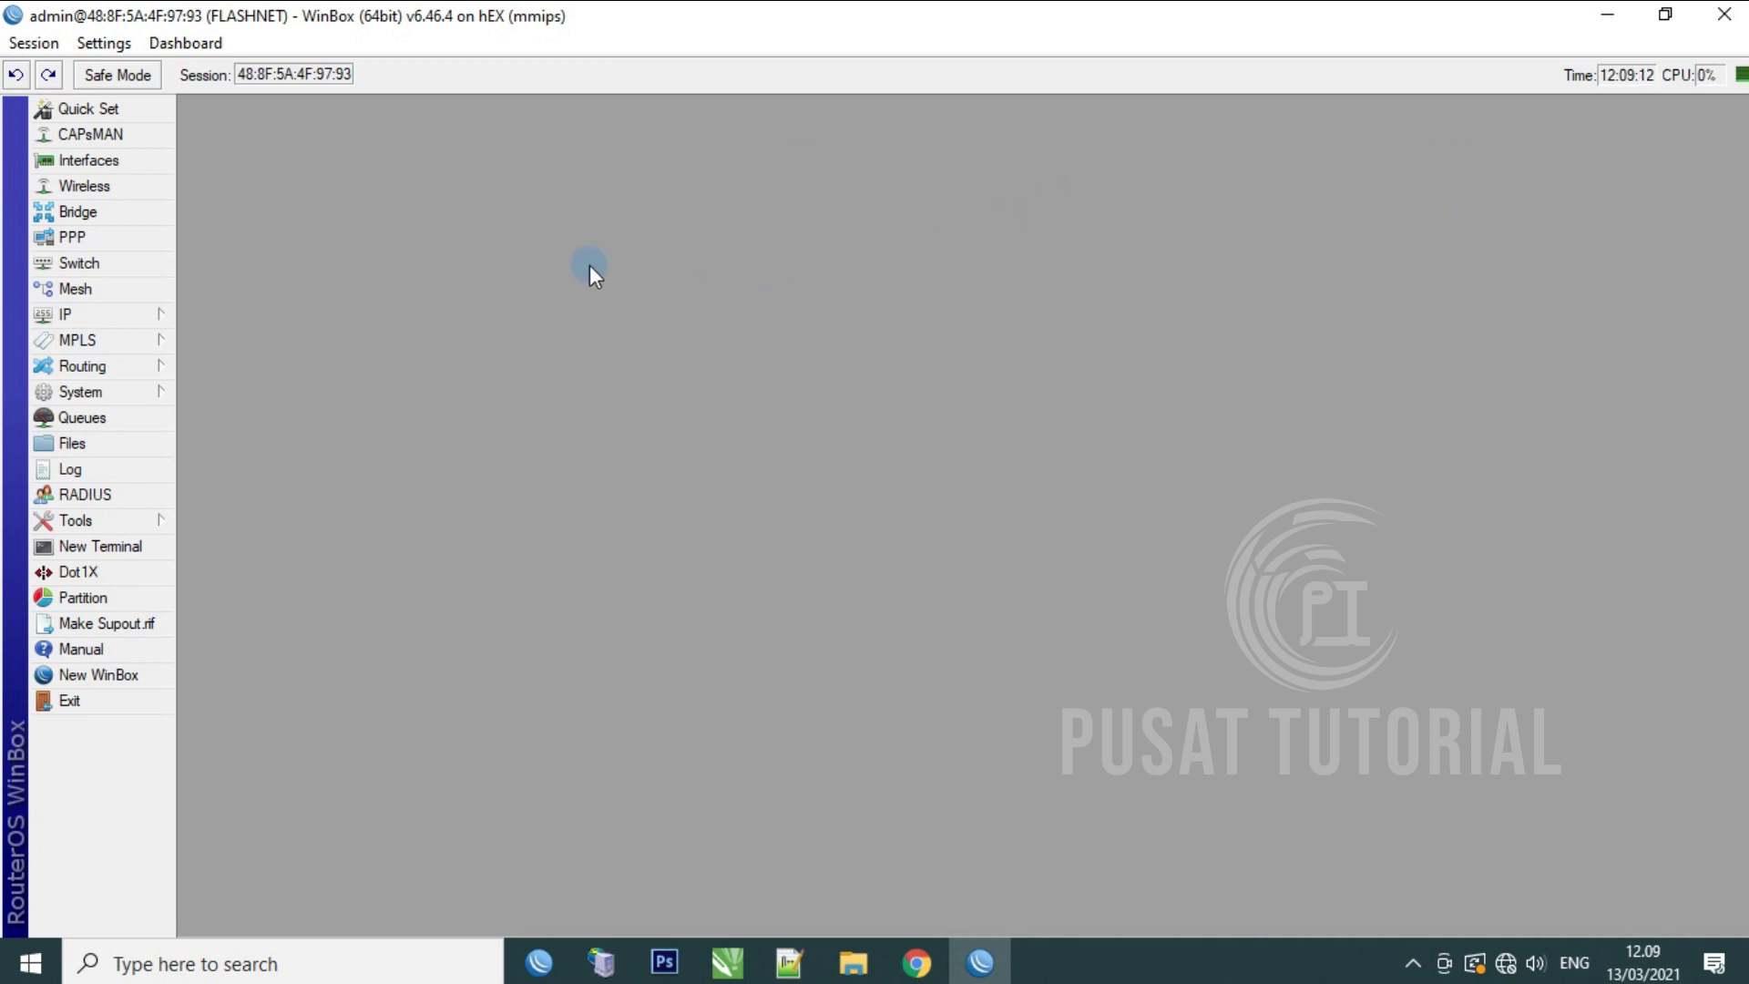
{"action": "left_click", "coordinate": [75, 311]}
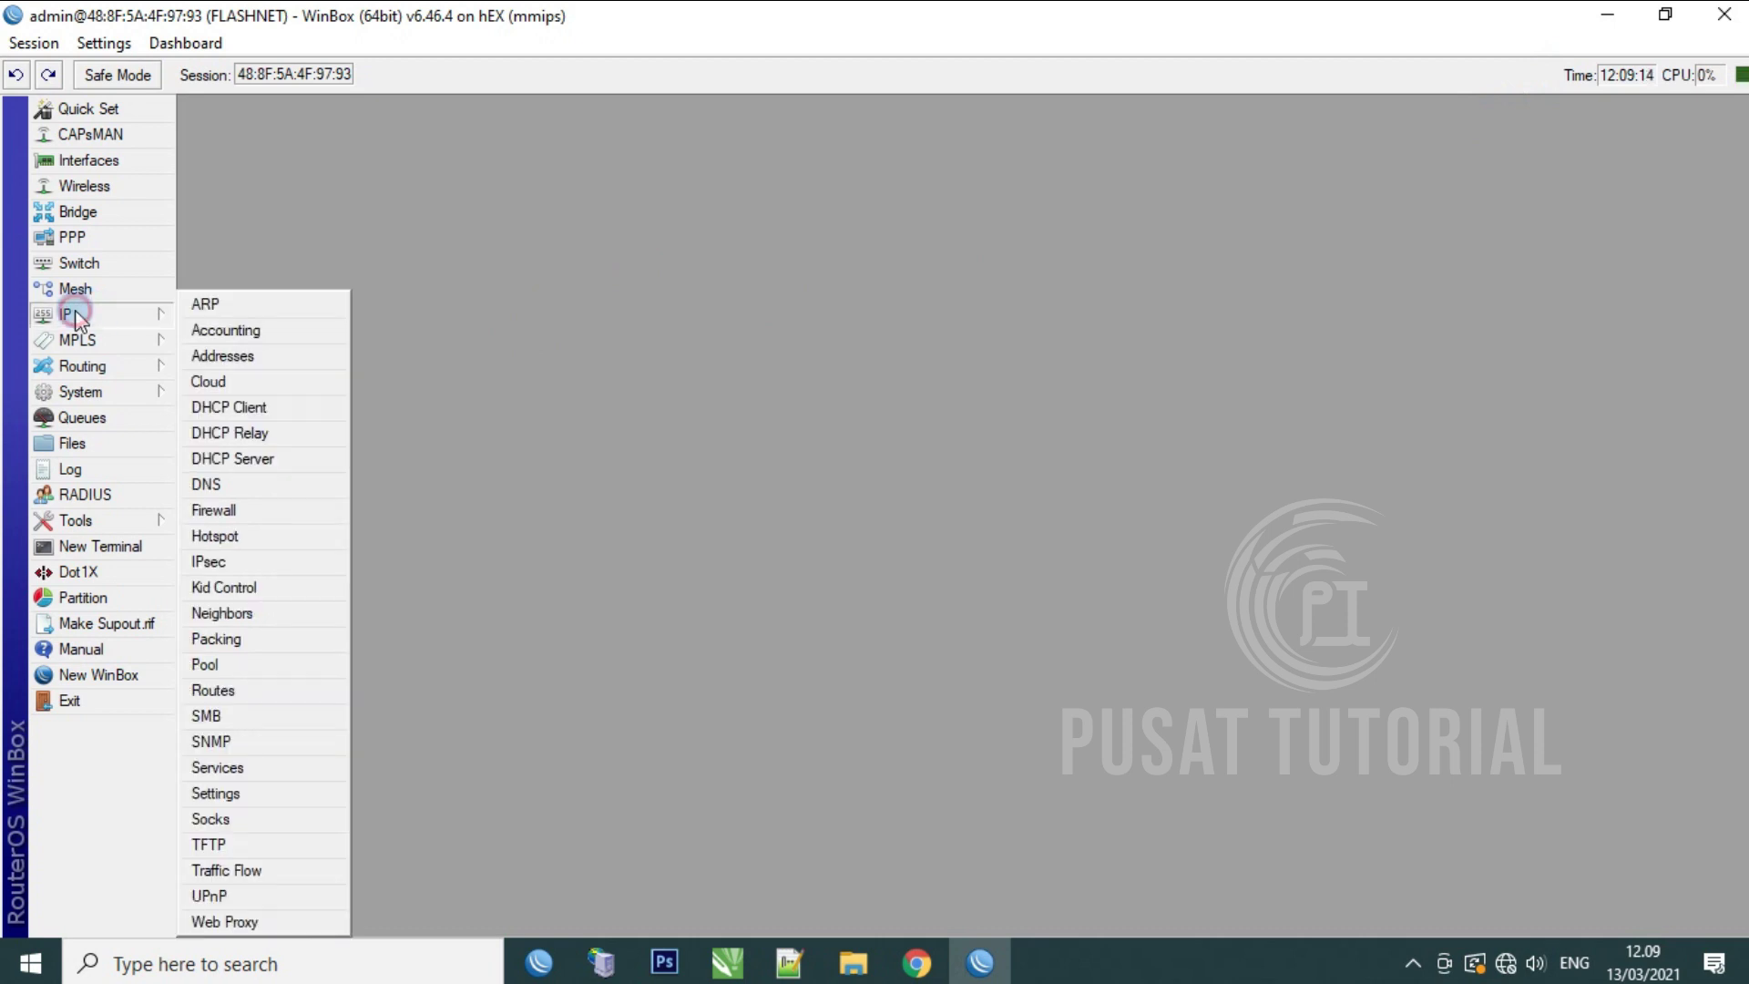
{"action": "left_click", "coordinate": [243, 484]}
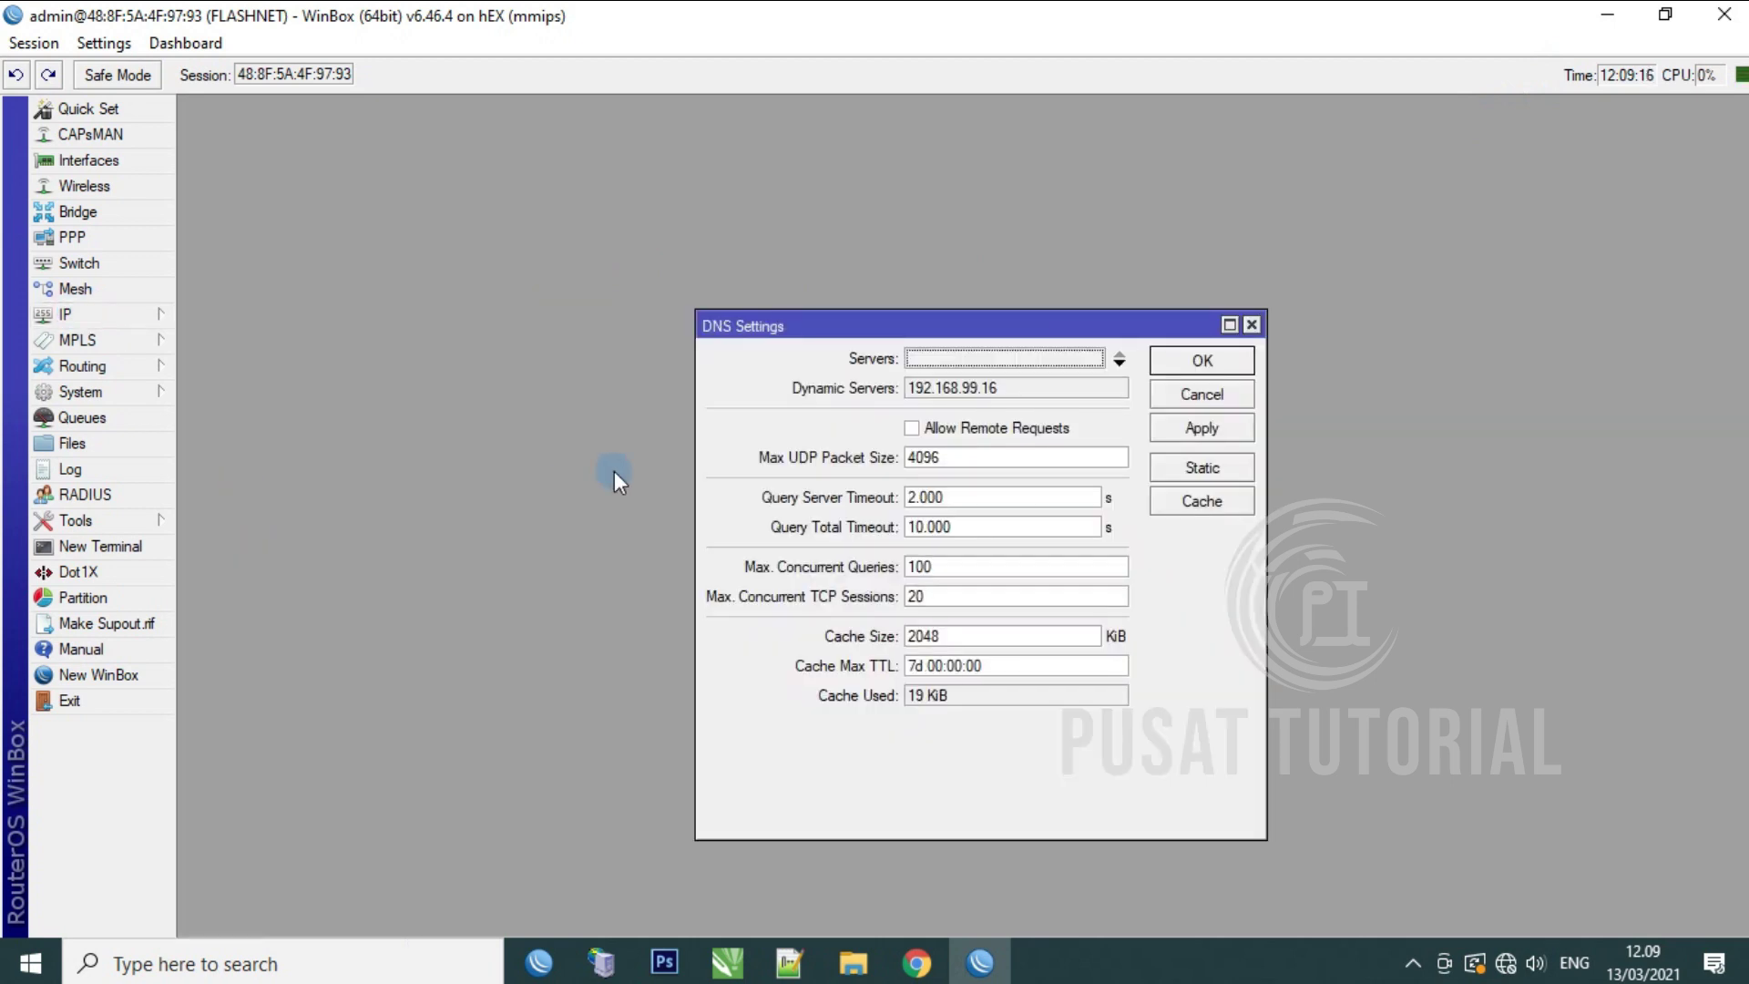
{"action": "left_click", "coordinate": [1120, 361]}
{"action": "type", "text": "8.8.8.8"}
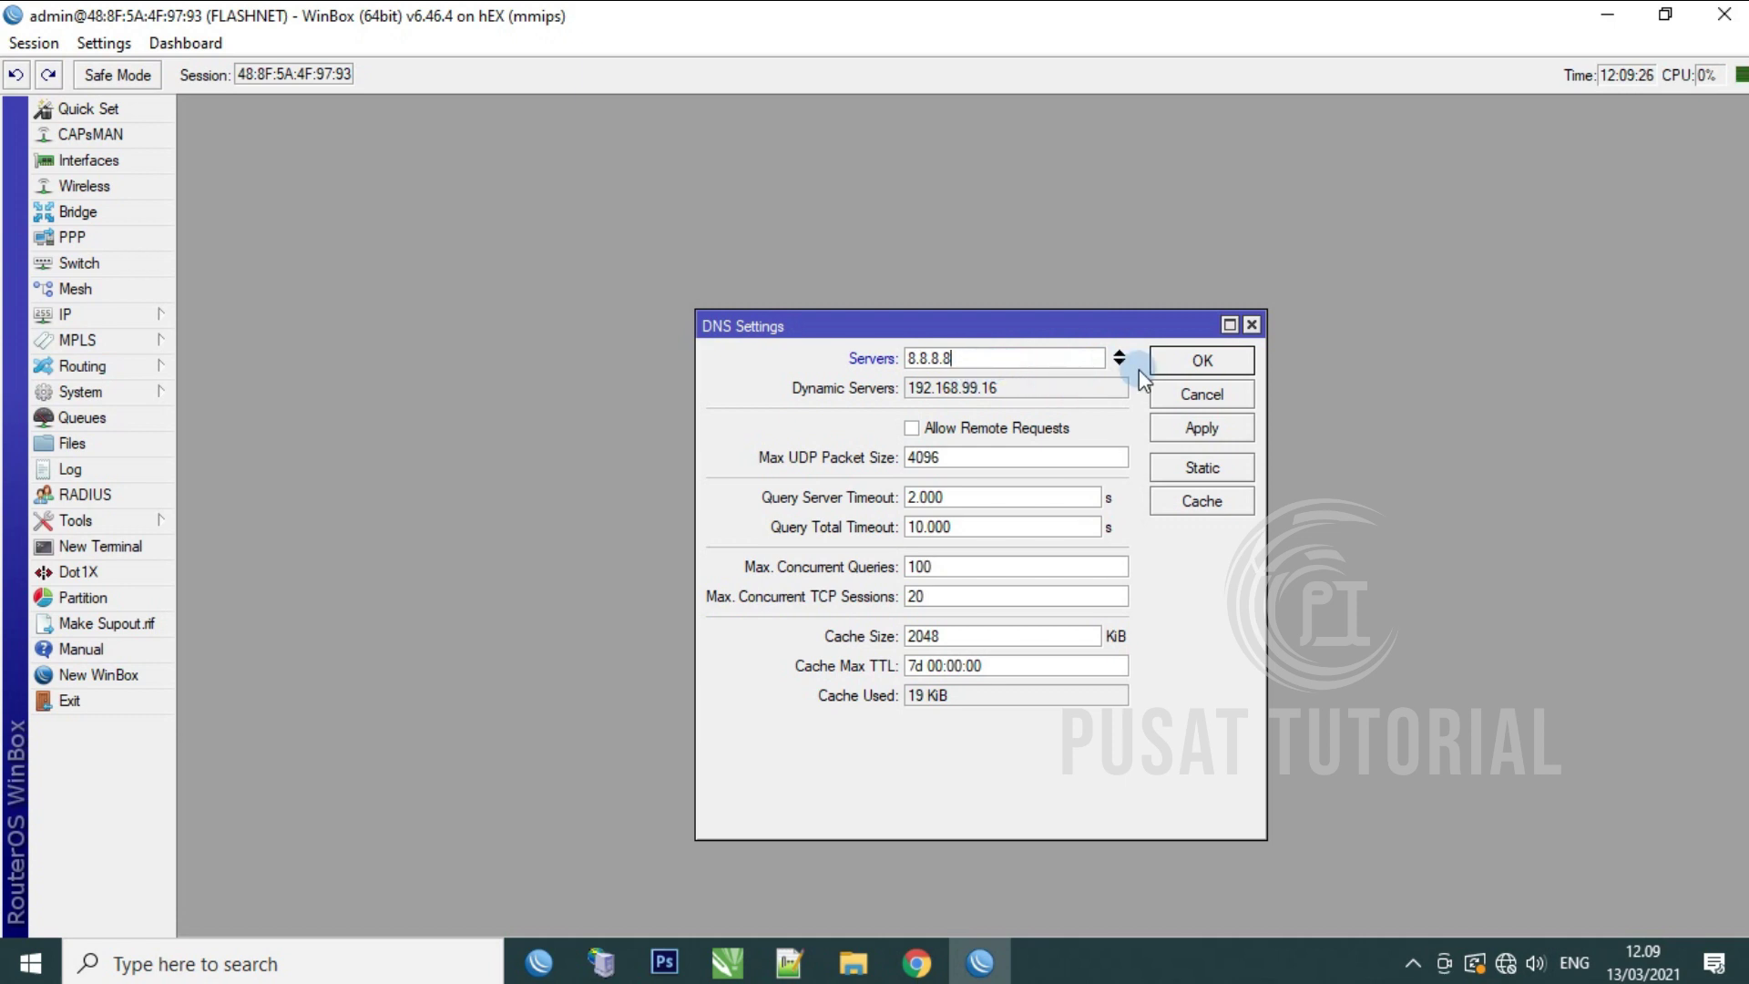
{"action": "left_click", "coordinate": [1118, 363]}
{"action": "type", "text": "8"}
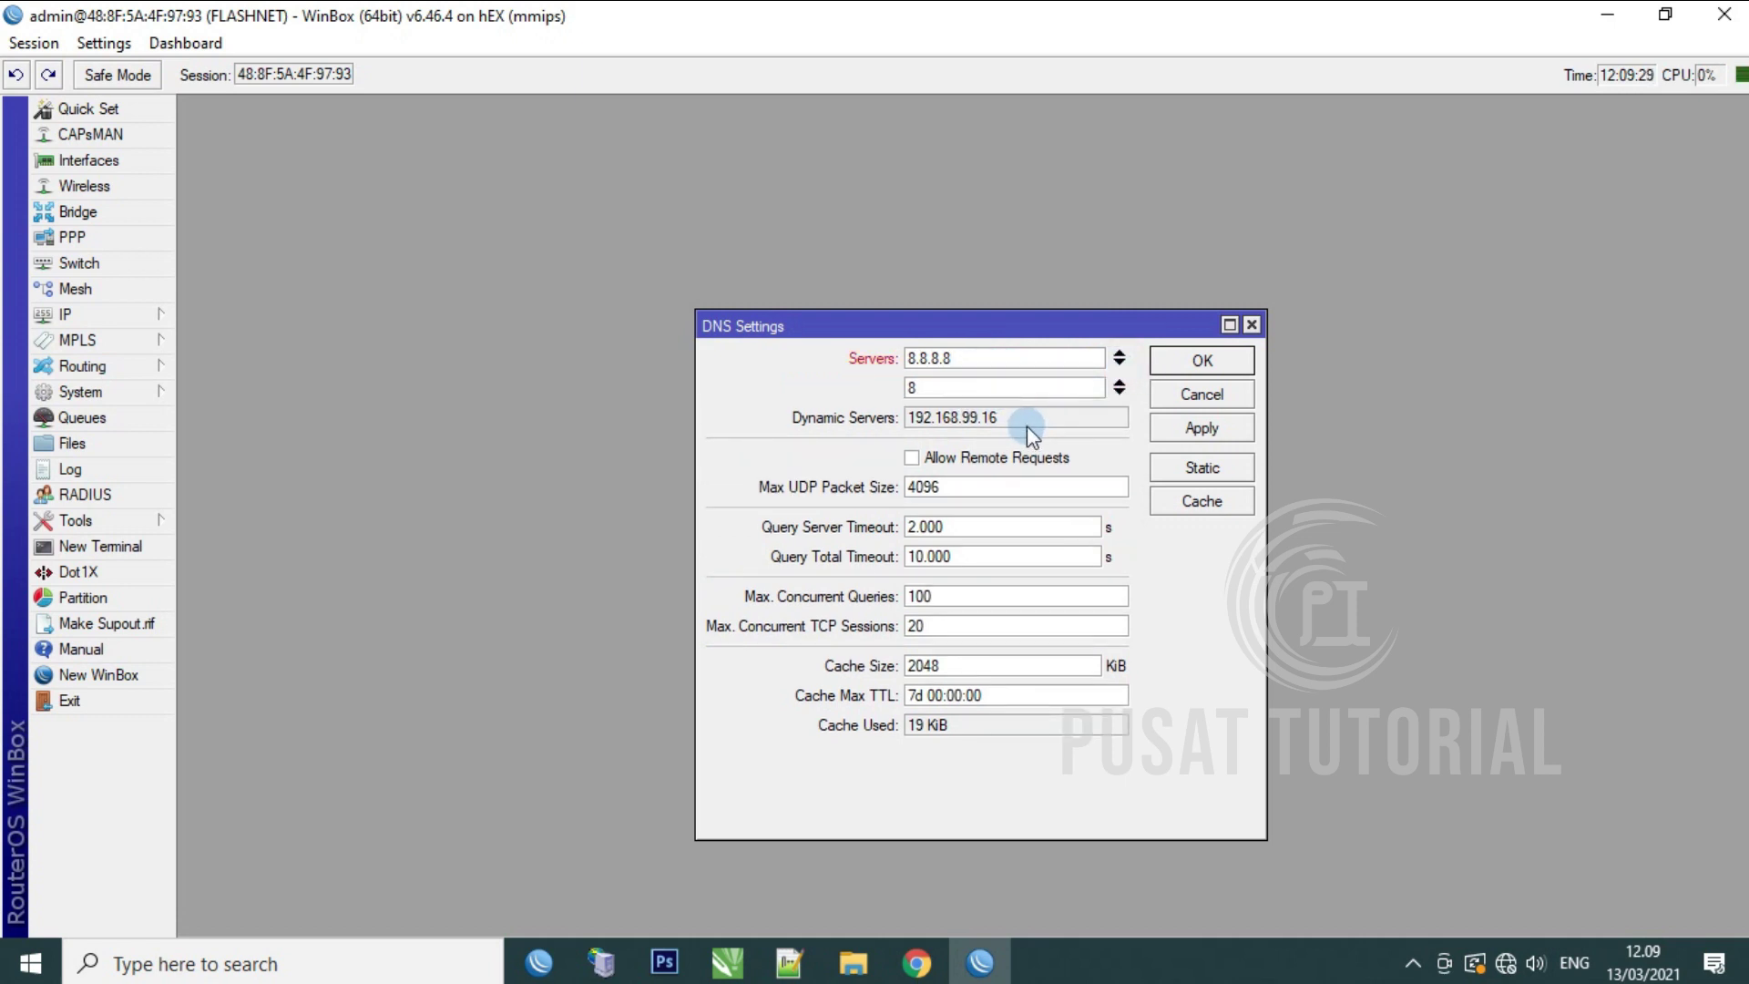
{"action": "type", "text": ".8.4.4"}
{"action": "left_click", "coordinate": [912, 460]}
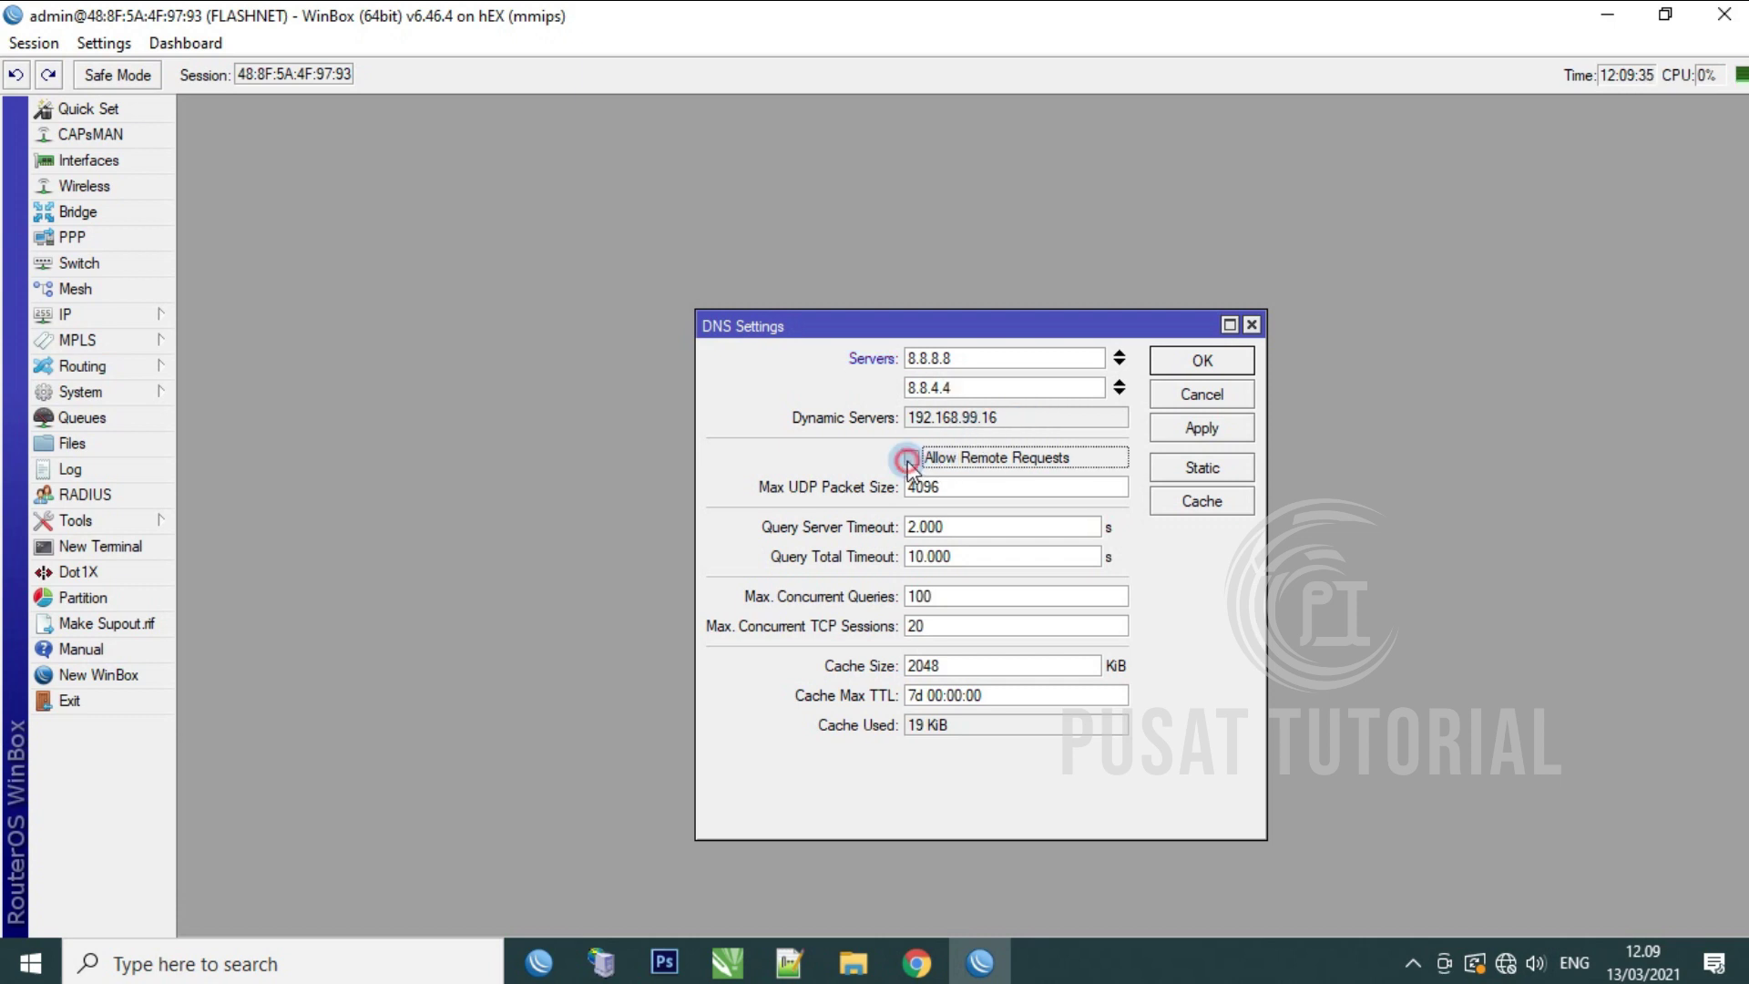
{"action": "left_click", "coordinate": [1200, 429]}
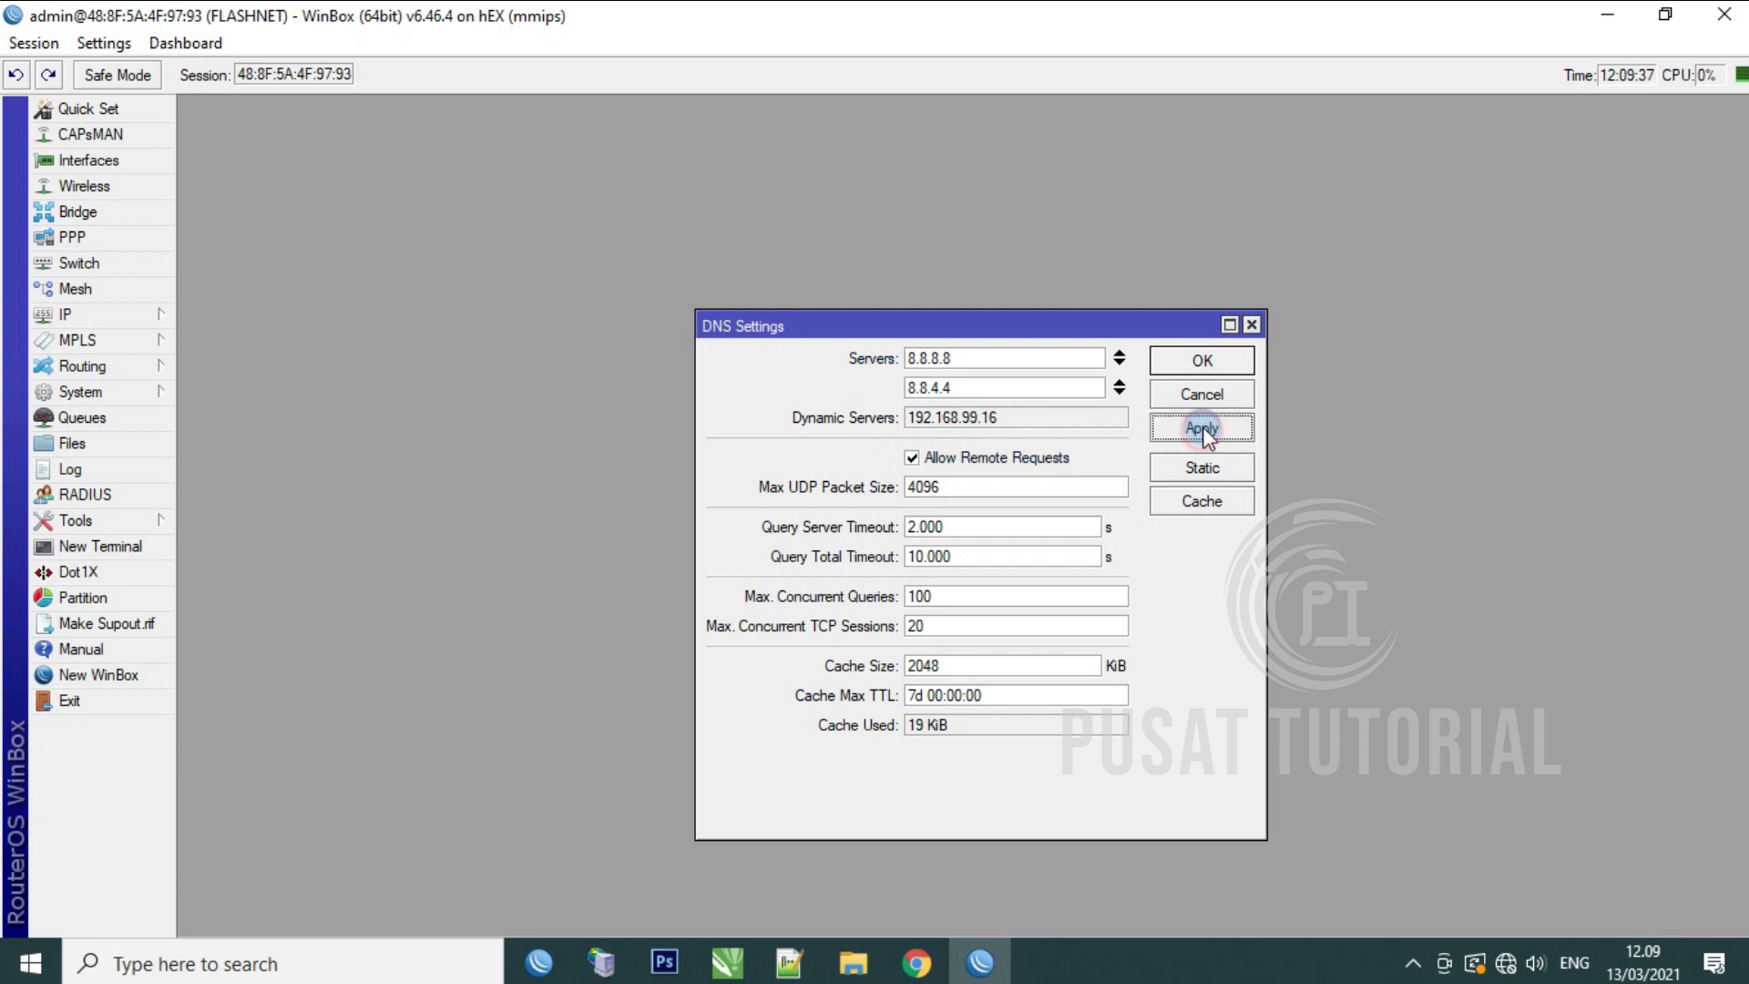
{"action": "left_click", "coordinate": [1203, 360]}
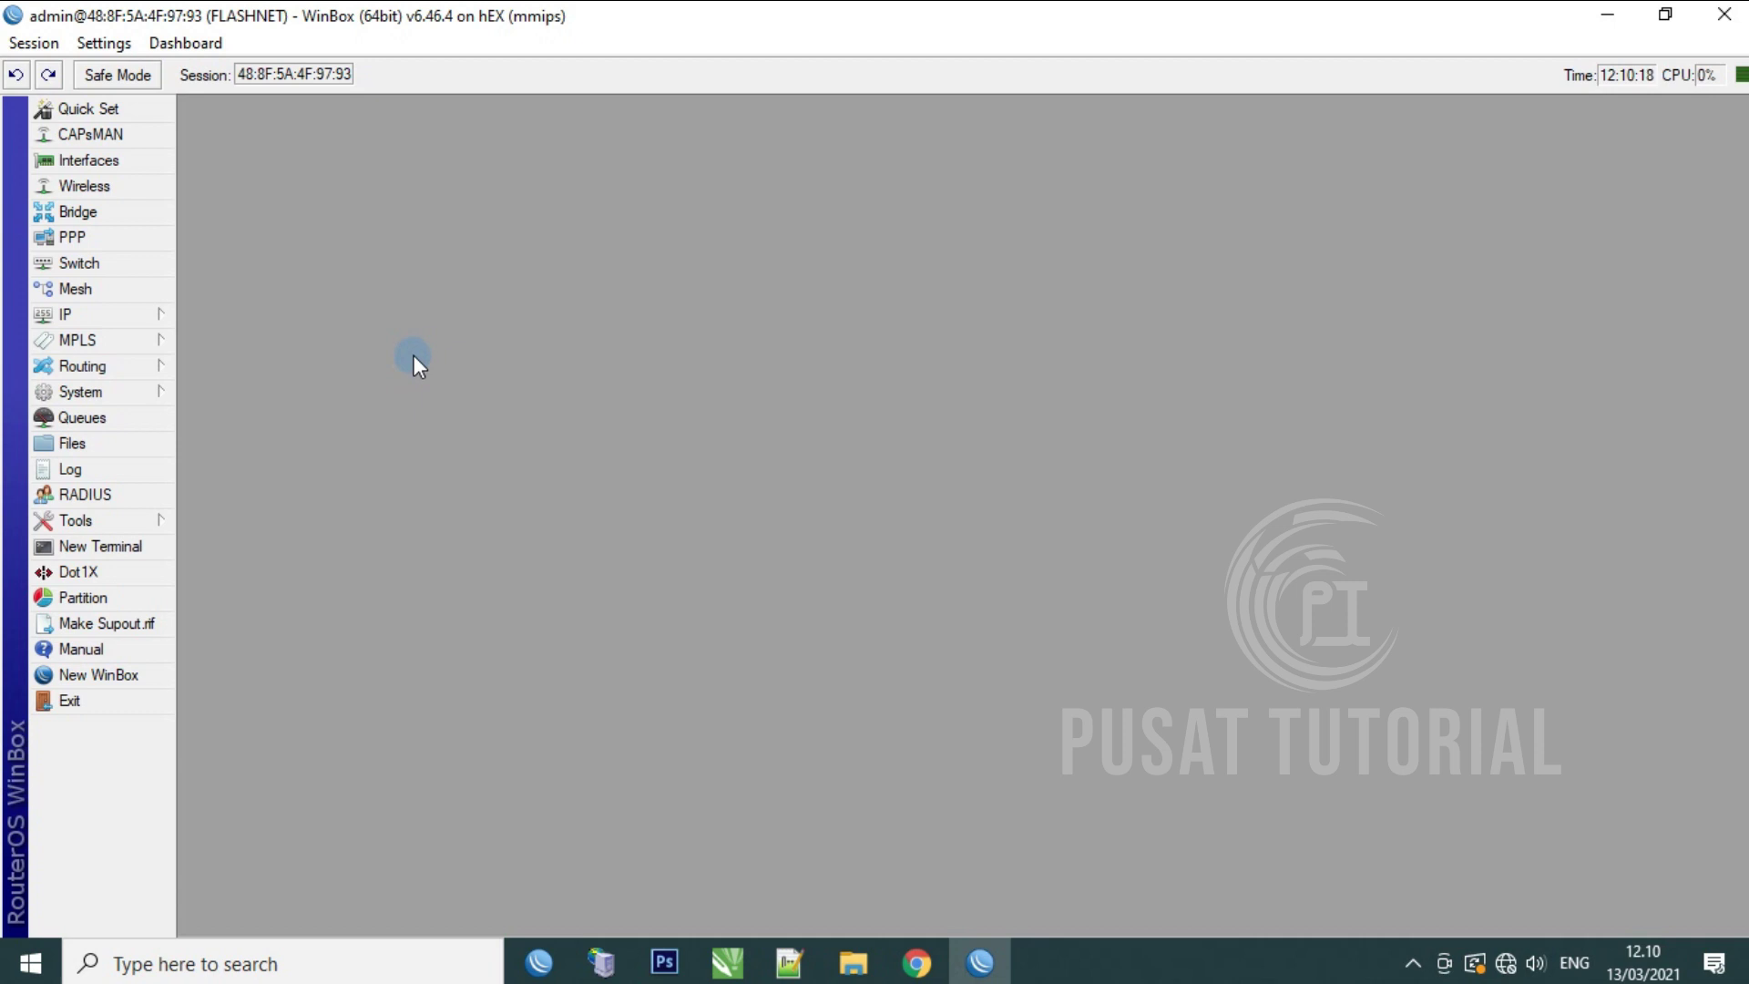
{"action": "left_click", "coordinate": [149, 313]}
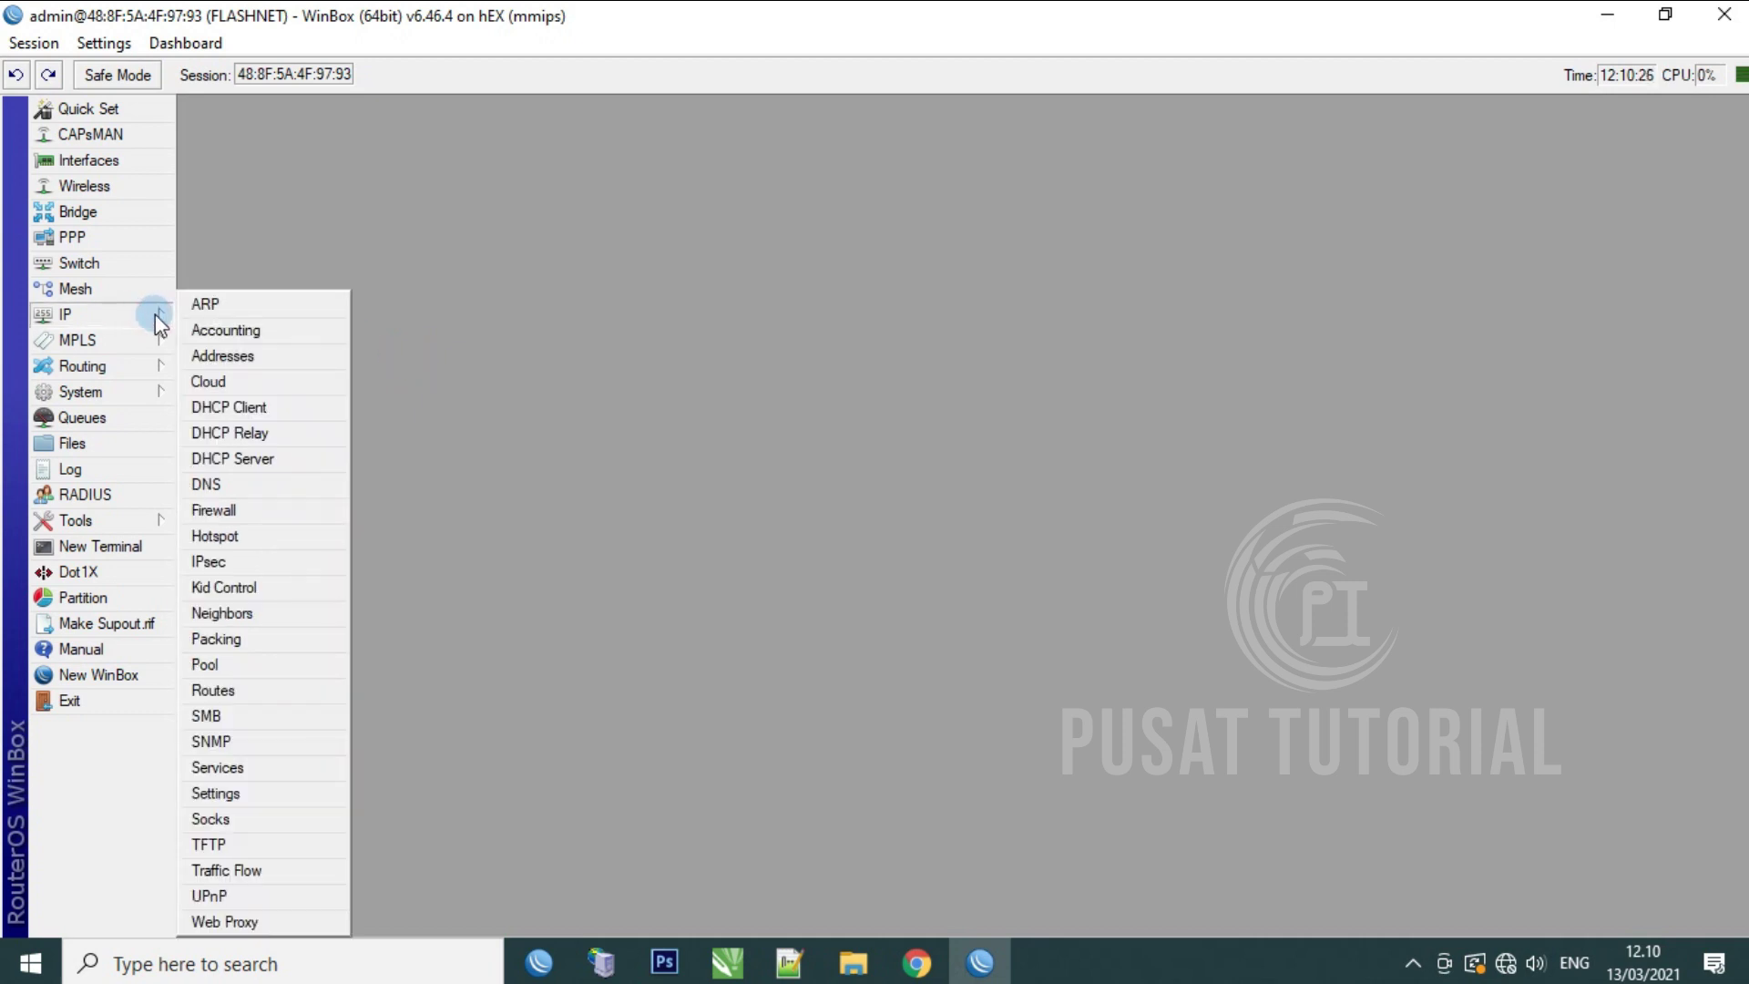
Step: Run DHCP Setup on ether4_Local, accepting network 192.168.40.0/24 and gateway 192.168.40.1
{"action": "left_click", "coordinate": [255, 460]}
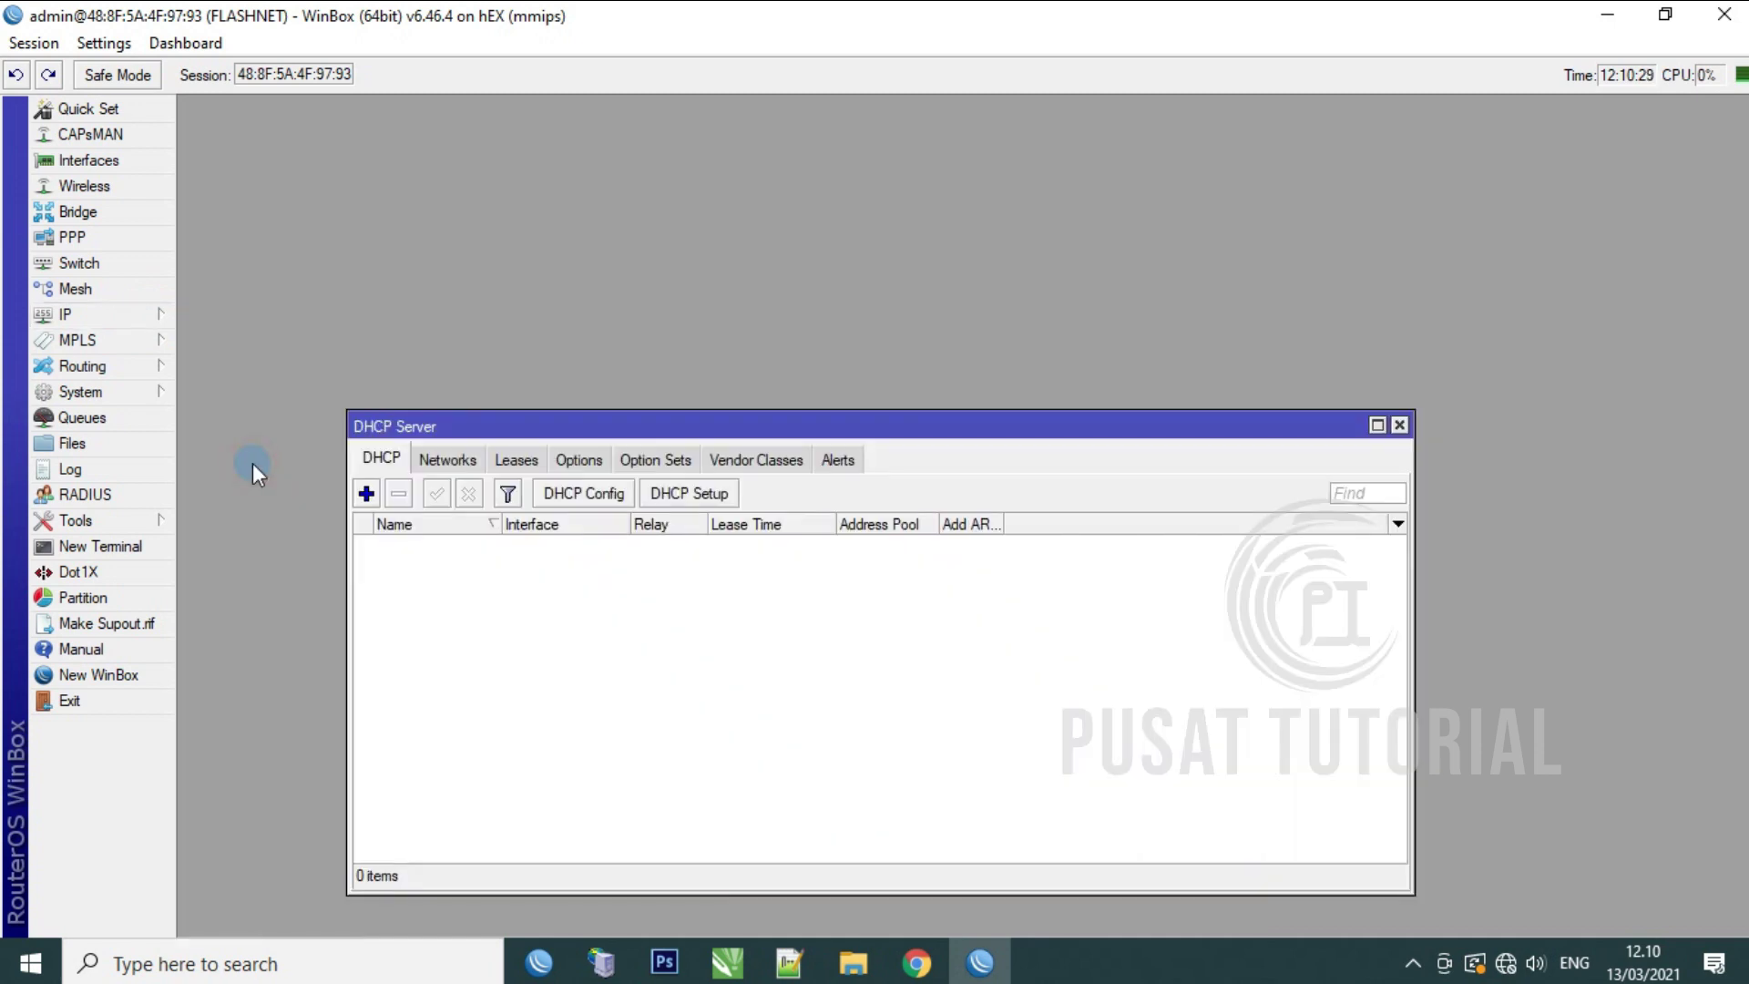
{"action": "left_click", "coordinate": [717, 494]}
{"action": "left_click", "coordinate": [1294, 551]}
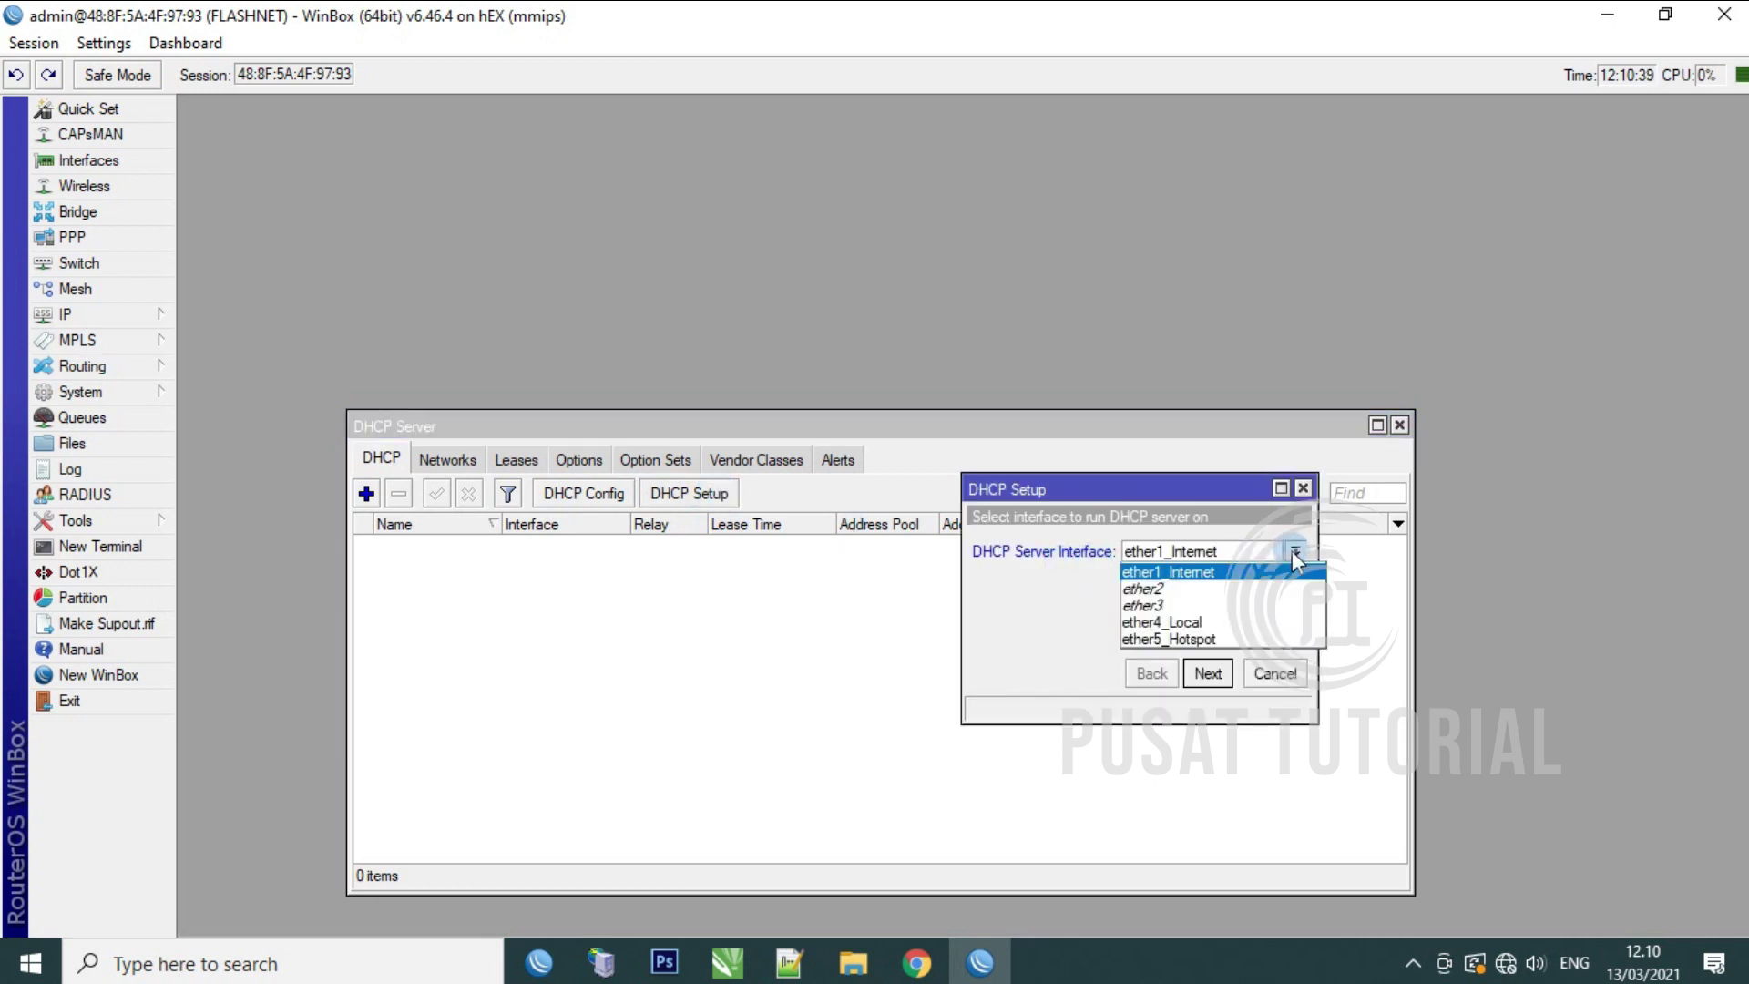
{"action": "left_click", "coordinate": [1237, 624]}
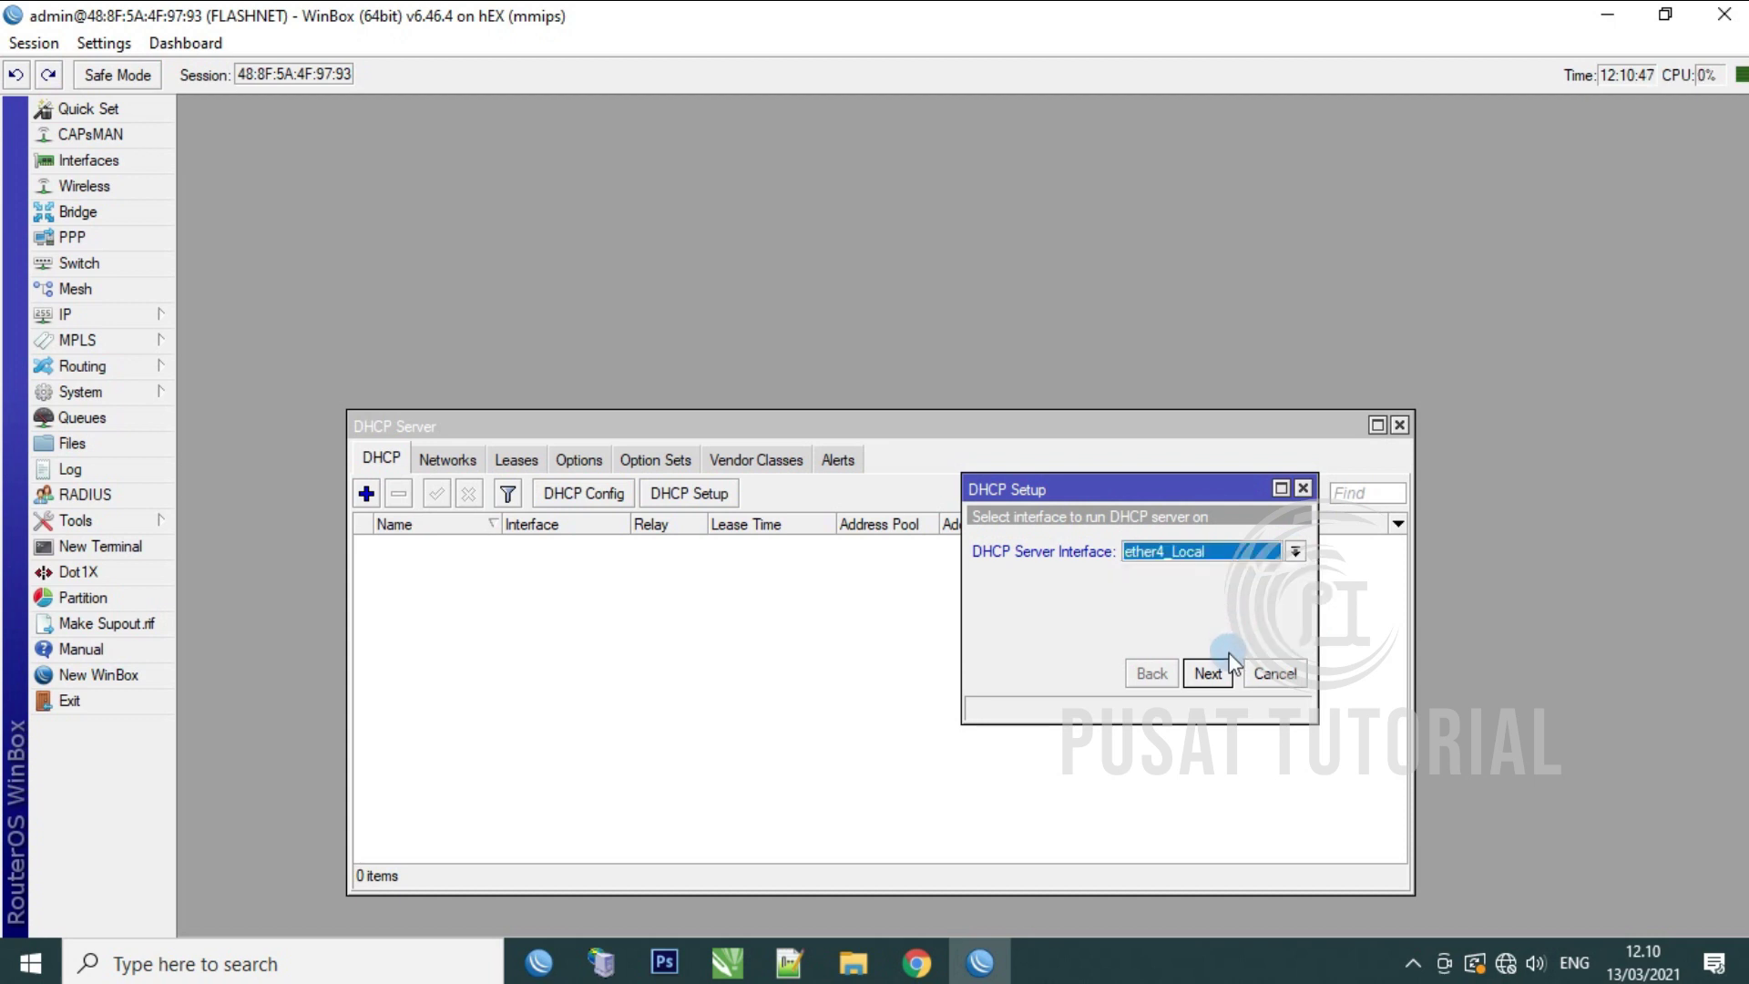
{"action": "left_click", "coordinate": [1221, 678]}
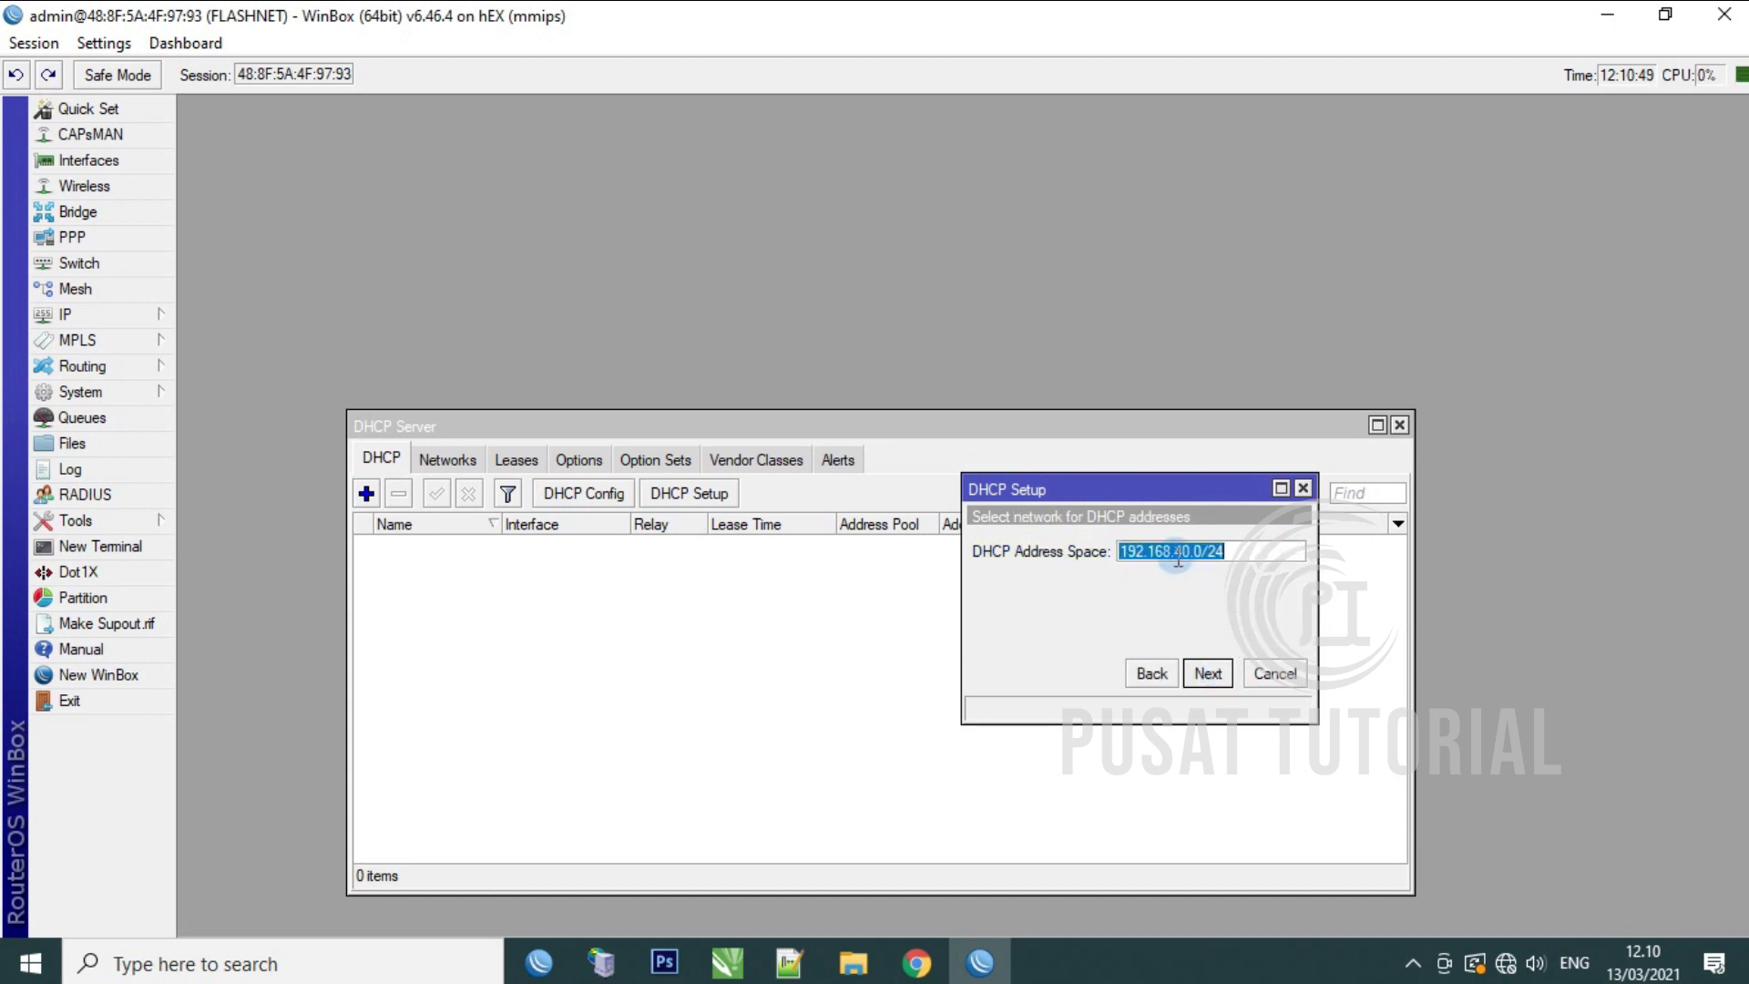
{"action": "left_click", "coordinate": [1215, 678]}
{"action": "left_click", "coordinate": [1208, 674]}
{"action": "left_click", "coordinate": [1208, 674]}
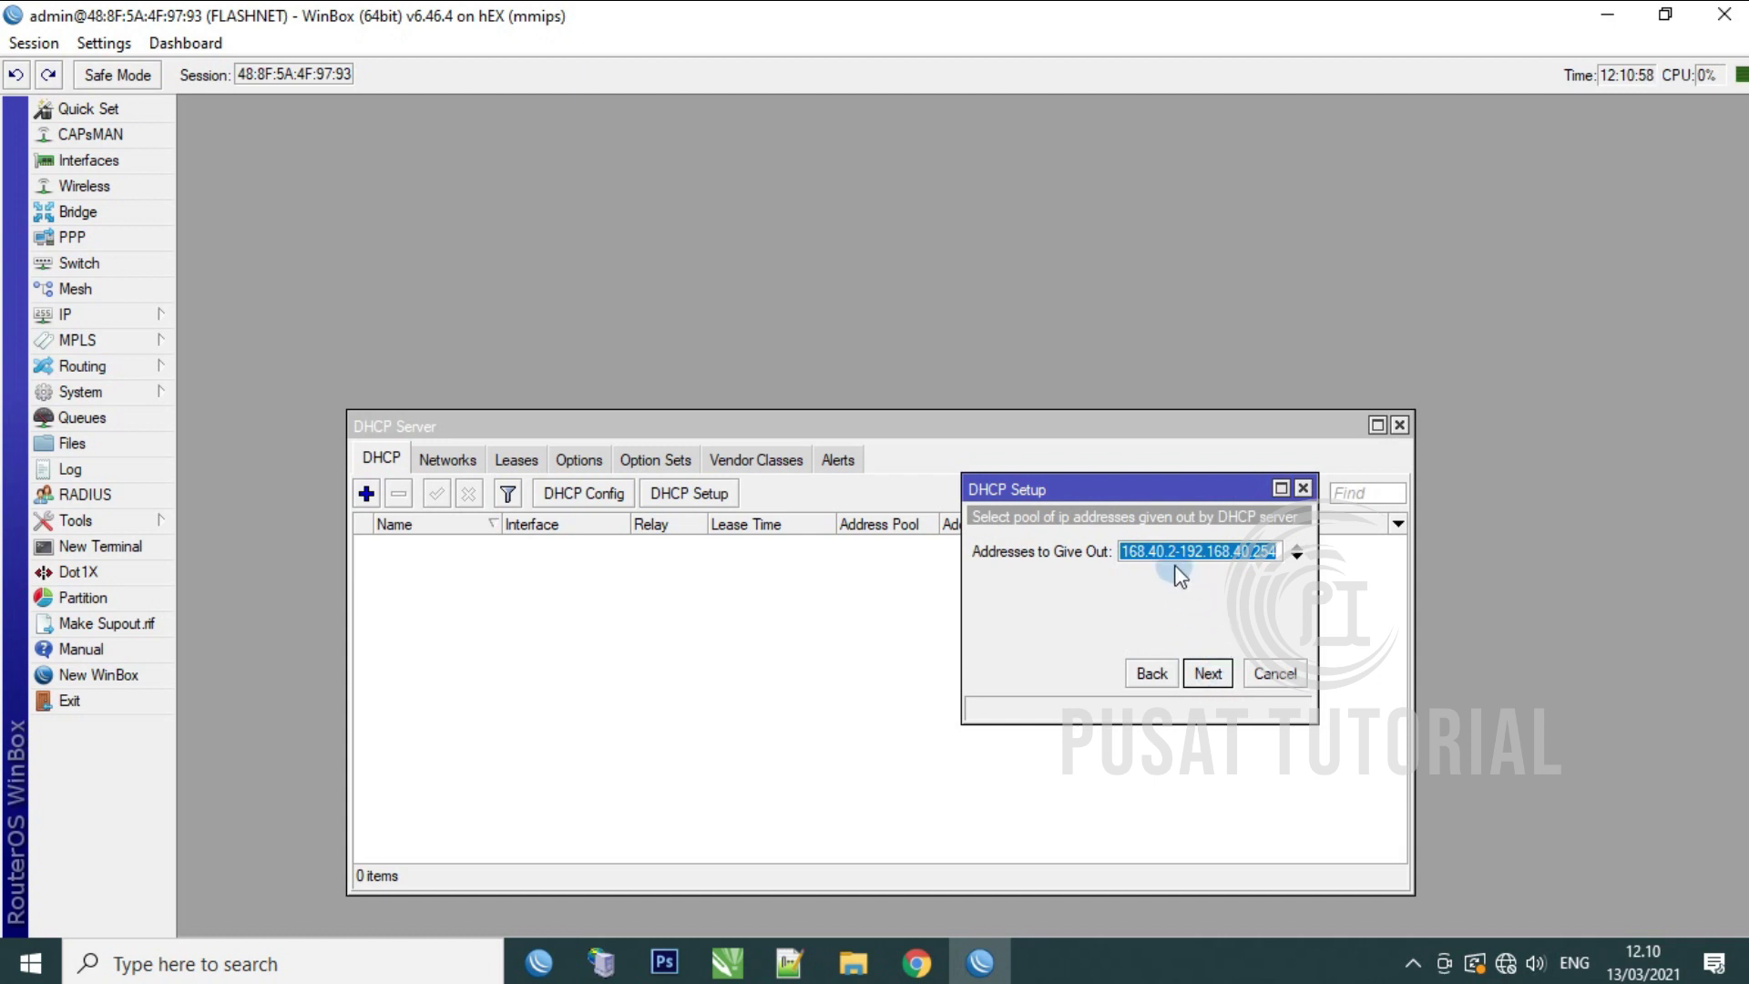
Step: Narrow the pool to end at 192.168.40.10, keeping the suggested DNS and ten-minute lease
{"action": "left_click", "coordinate": [1176, 553]}
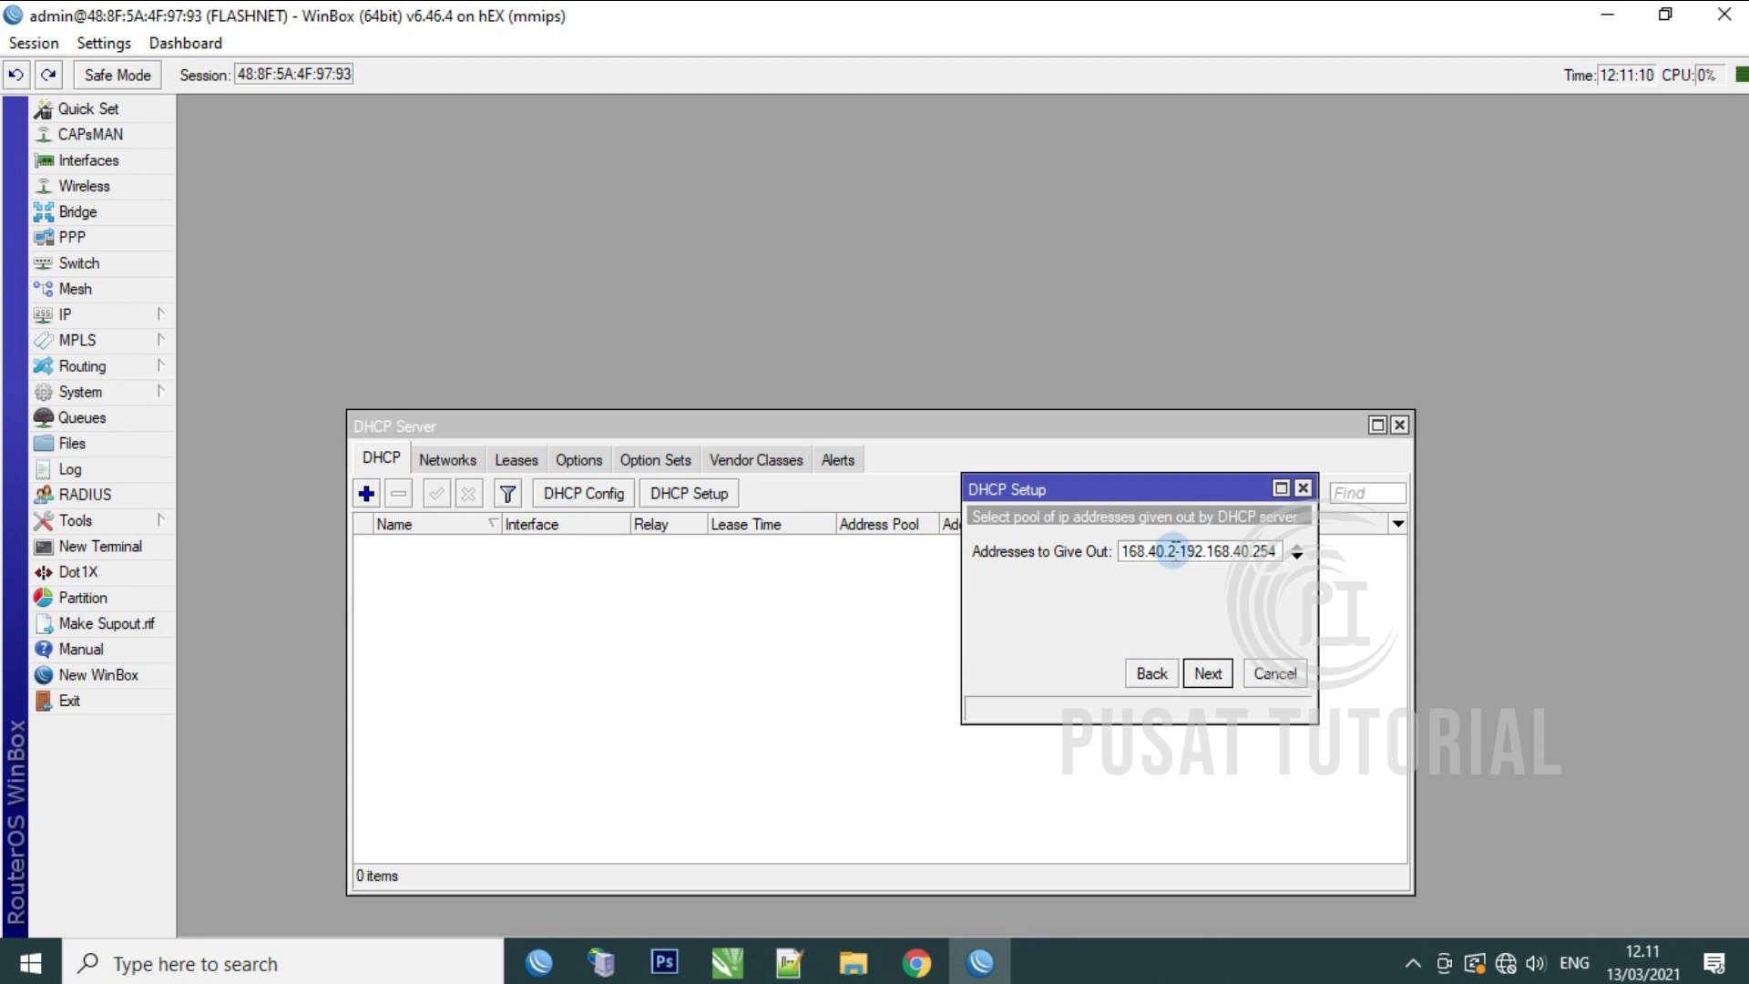
{"action": "key", "text": "BackSpace"}
{"action": "key", "text": "BackSpace"}
{"action": "type", "text": "5-"}
{"action": "left_click_drag", "start_coordinate": [1279, 552], "coordinate": [1252, 553]}
{"action": "type", "text": "10"}
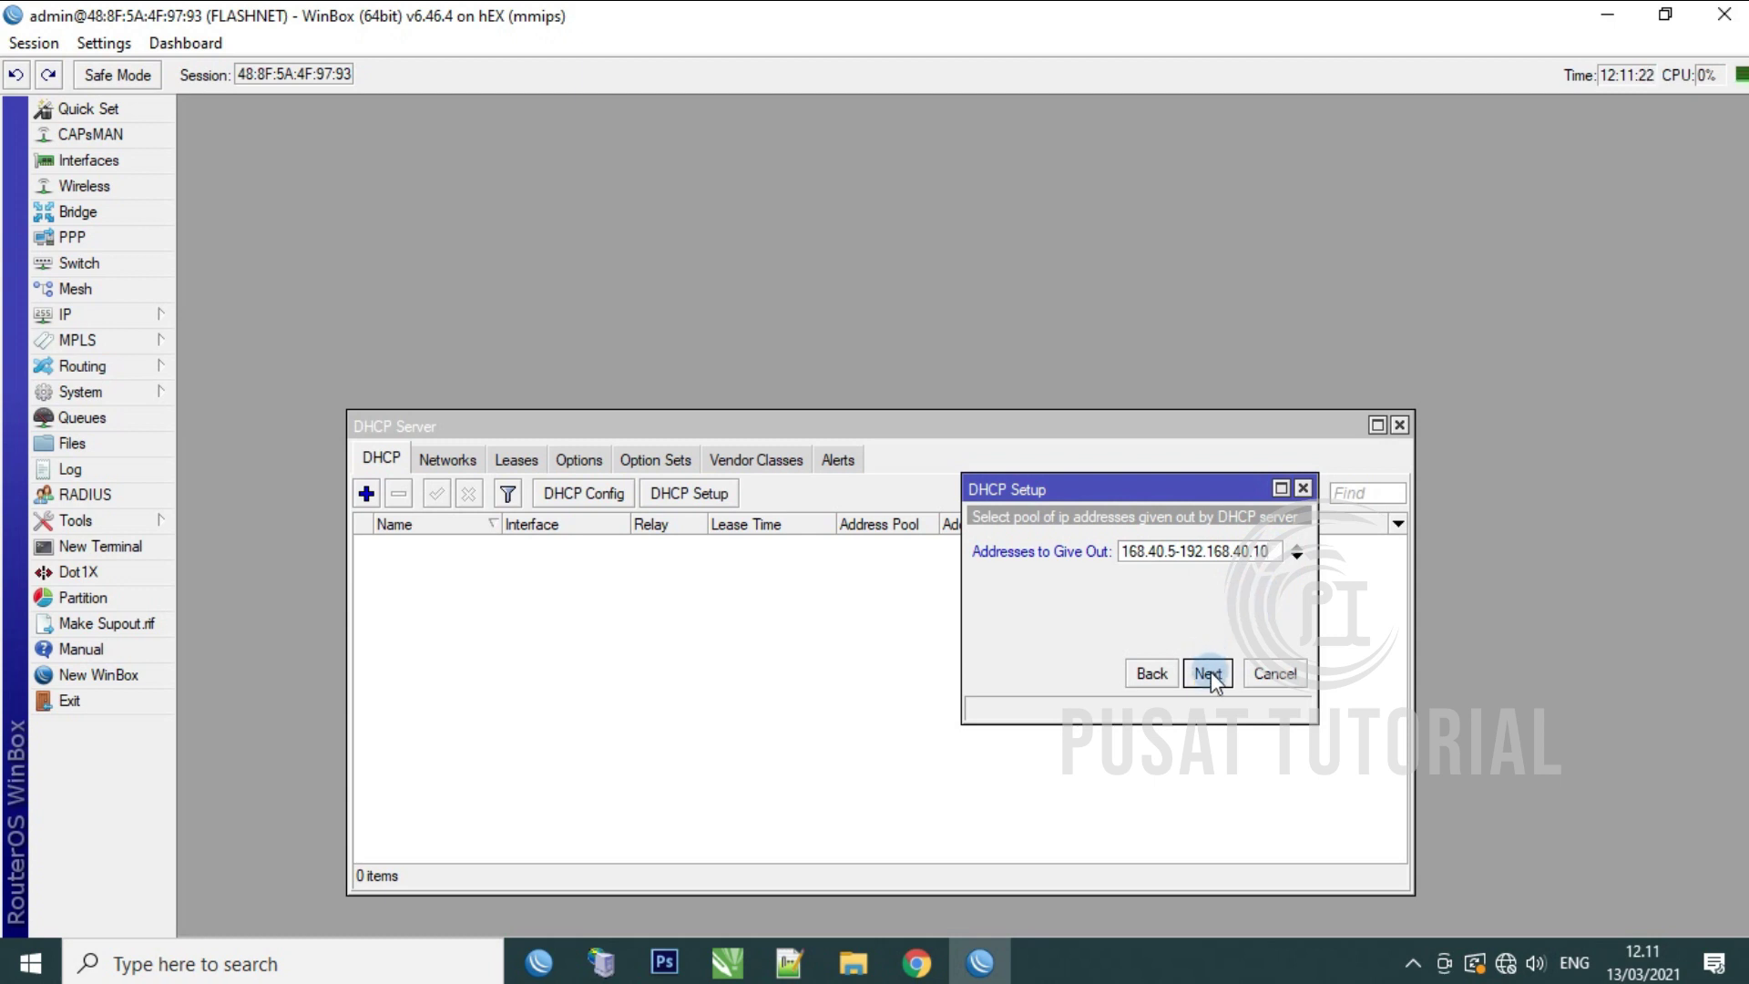
{"action": "left_click", "coordinate": [1209, 673]}
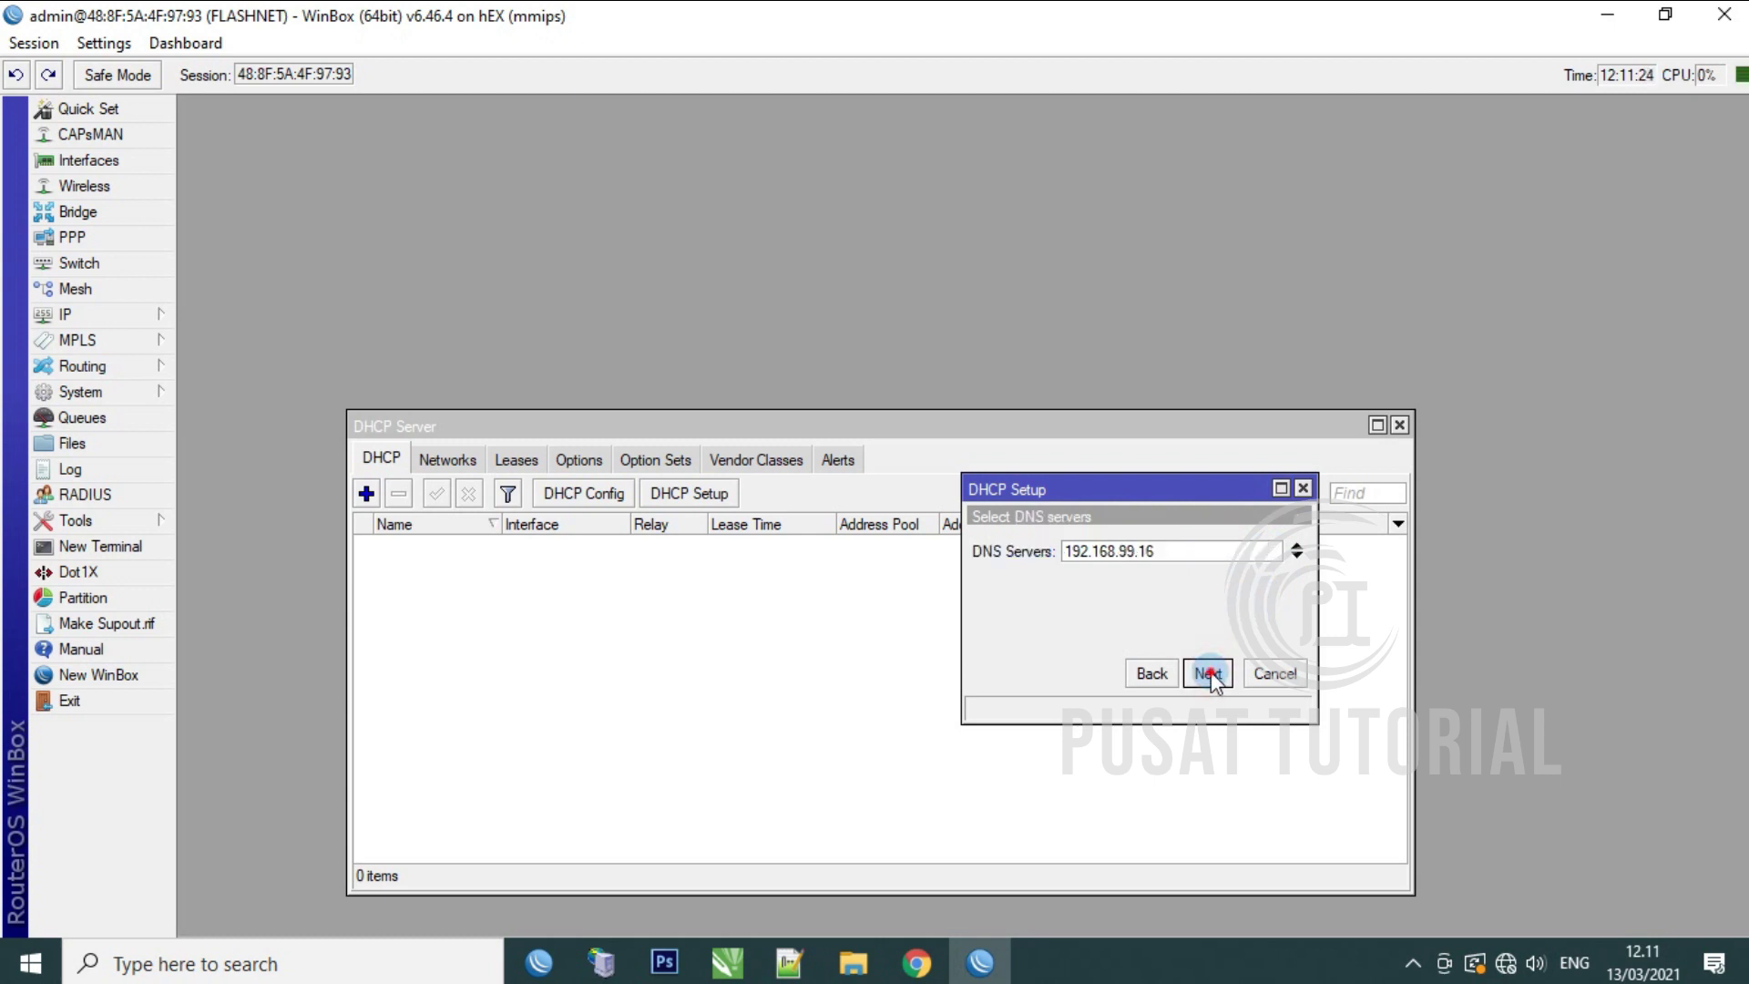
{"action": "left_click", "coordinate": [1209, 673]}
{"action": "left_click", "coordinate": [1209, 674]}
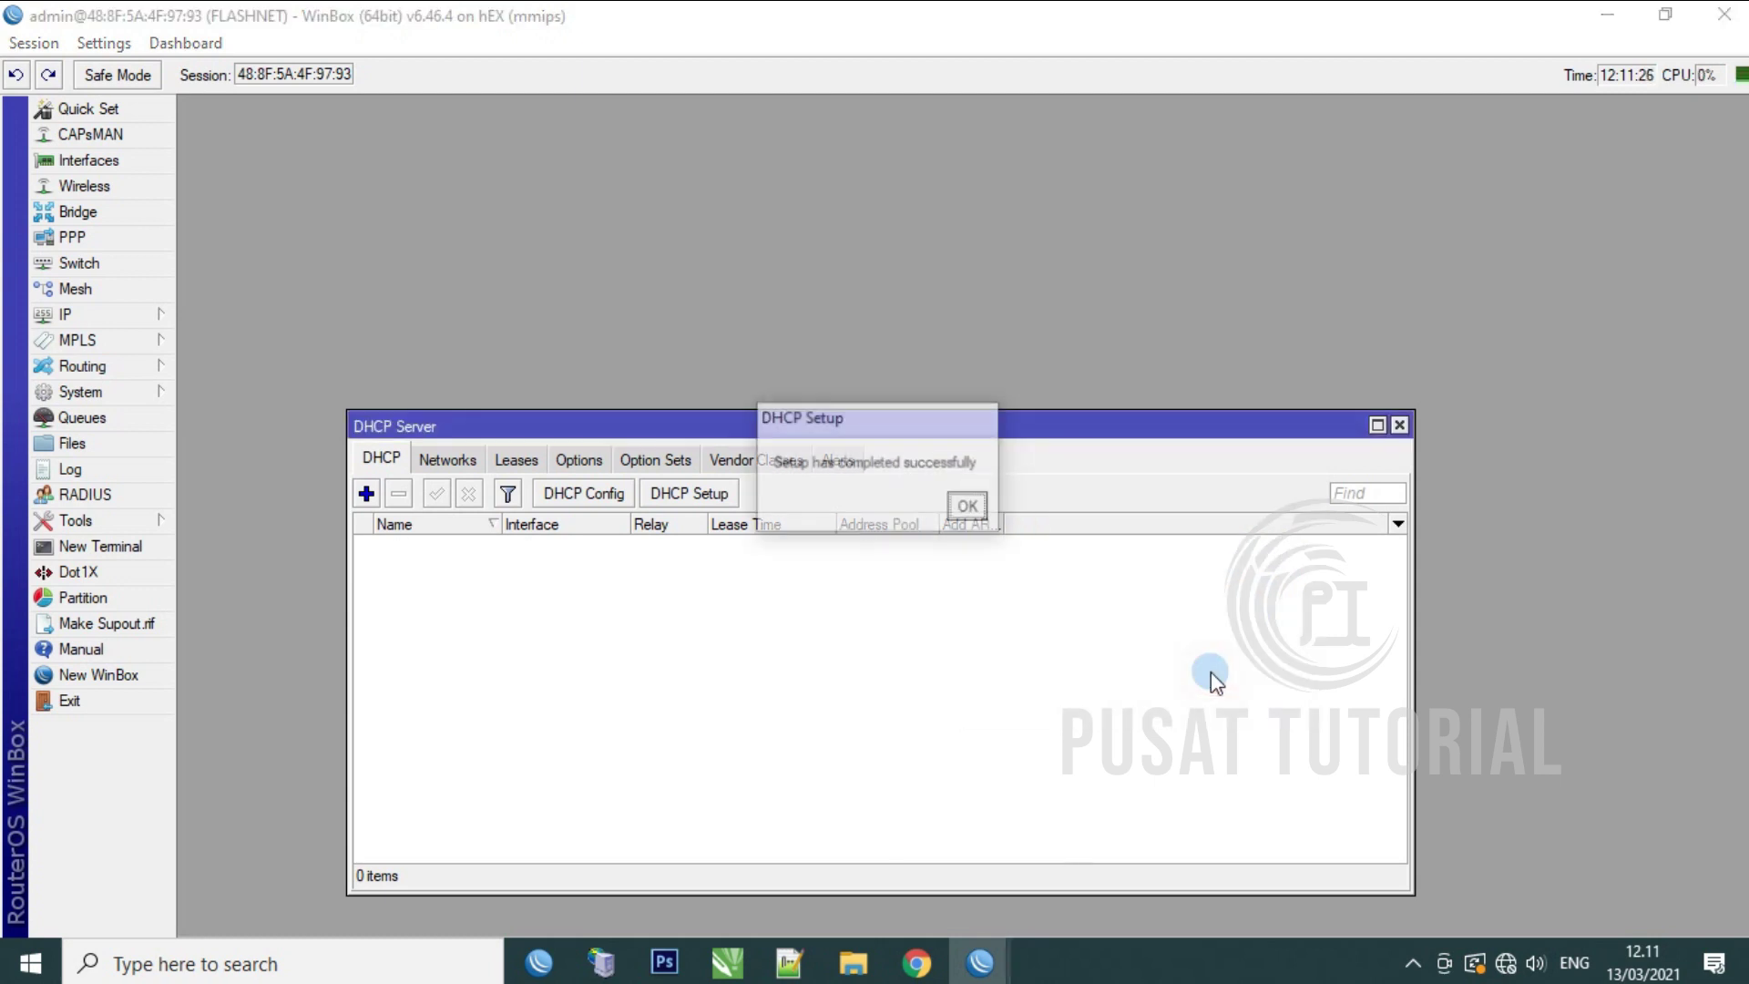
{"action": "left_click", "coordinate": [971, 506]}
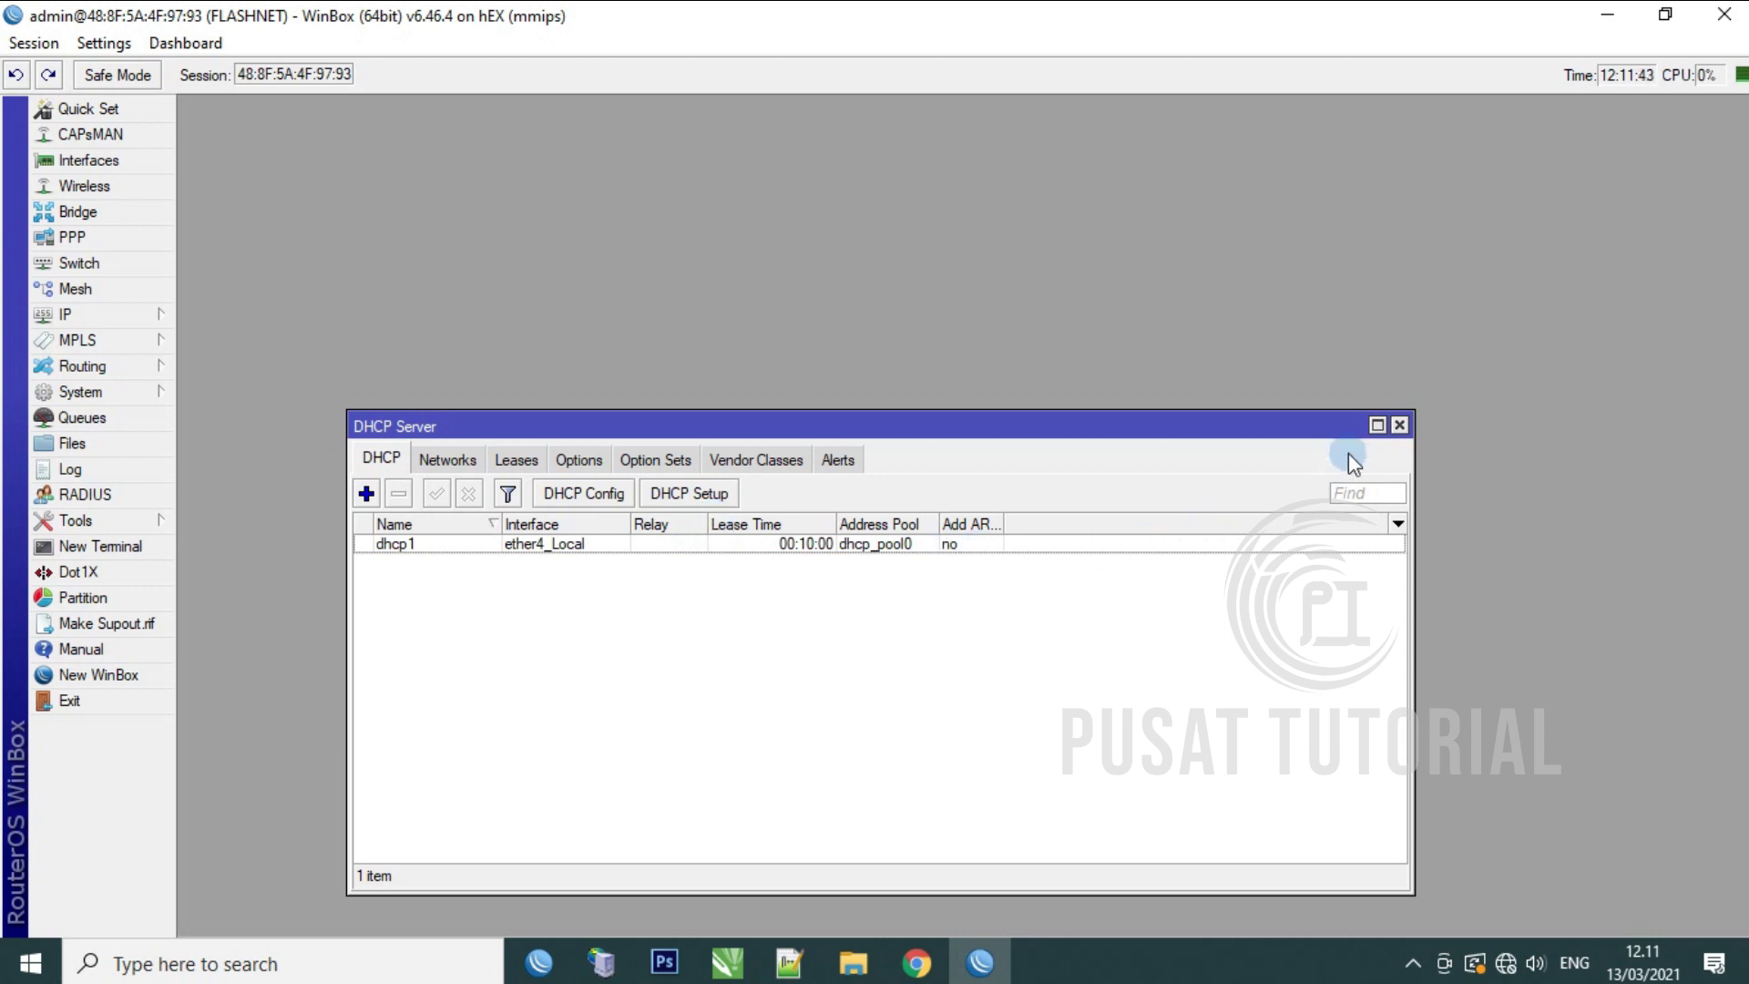
{"action": "left_click", "coordinate": [1398, 426]}
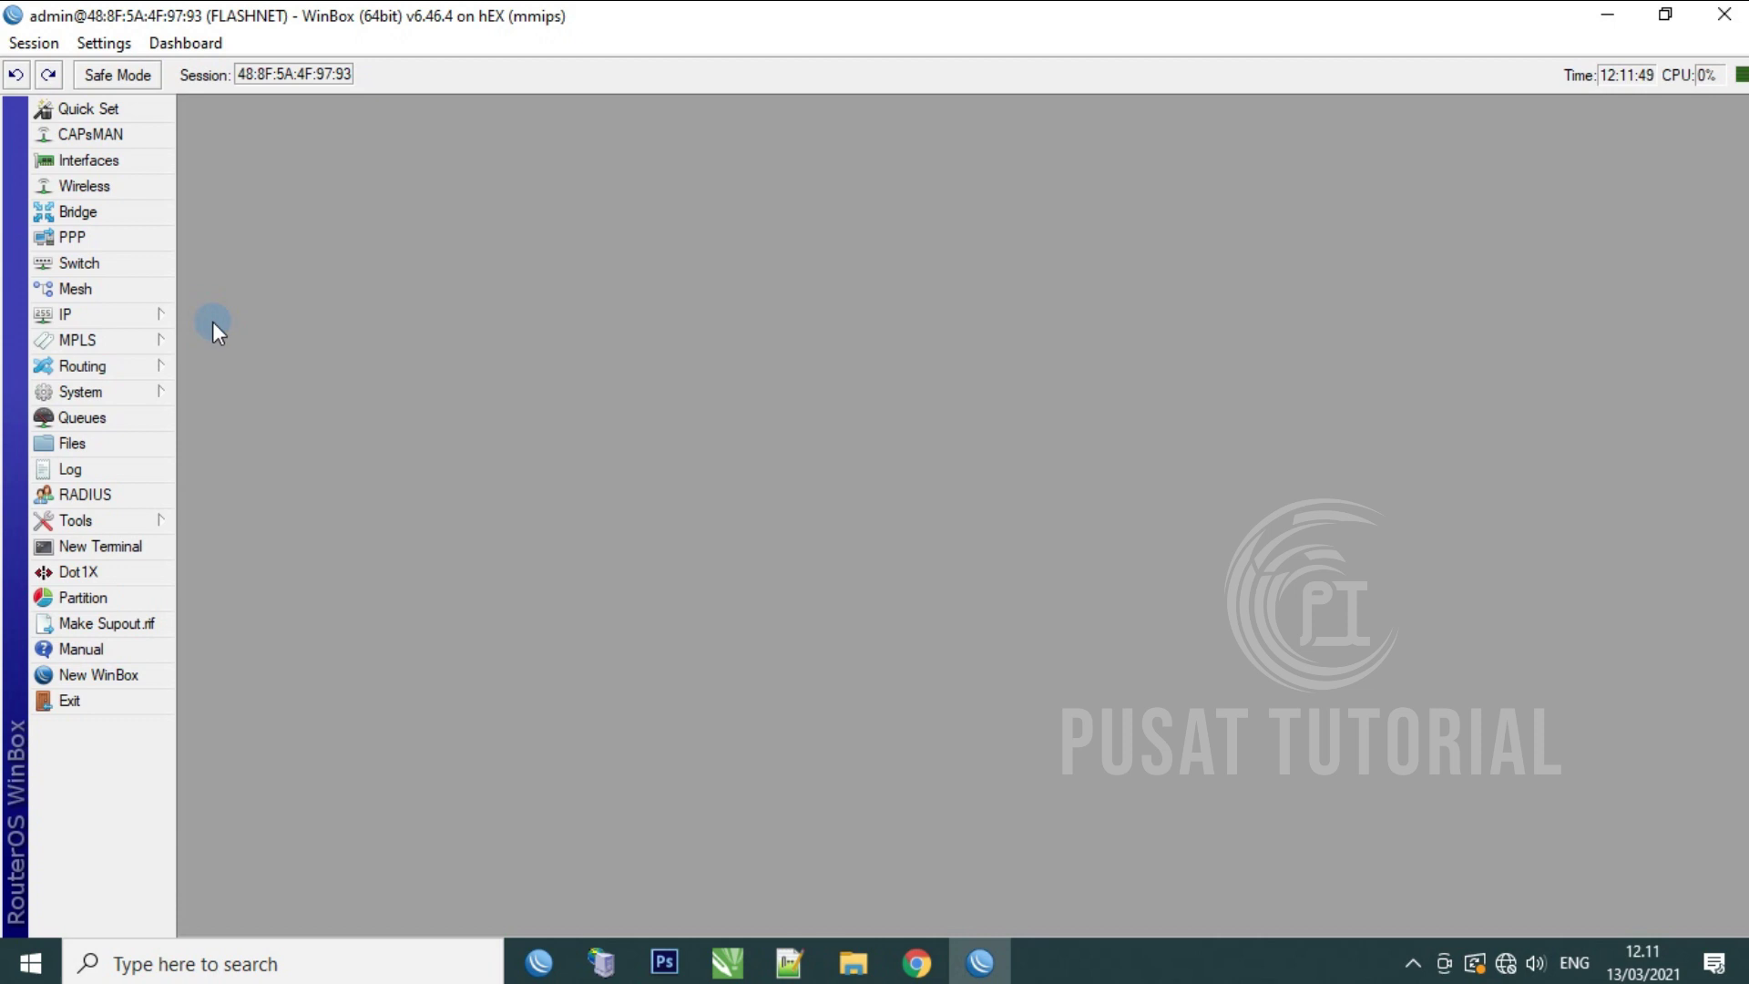
Step: Create a srcnat NAT rule with out-interface ether1_Internet and action masquerade
{"action": "left_click", "coordinate": [143, 314]}
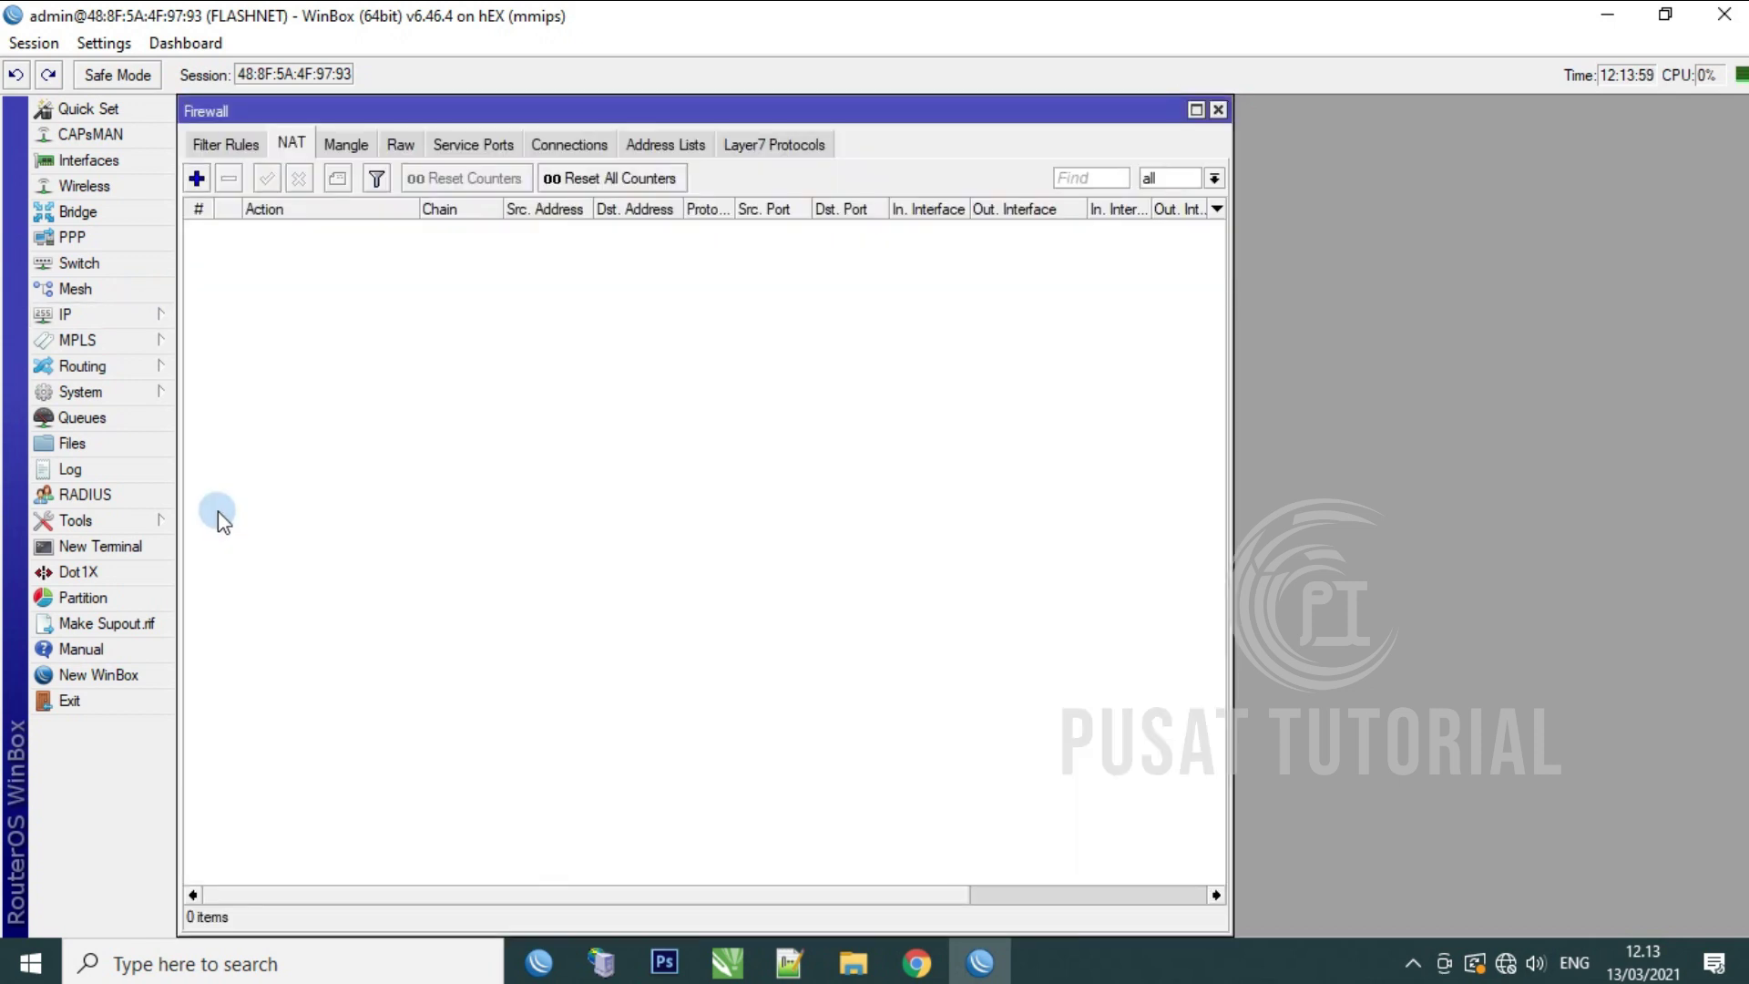
{"action": "left_click", "coordinate": [196, 179]}
{"action": "left_click", "coordinate": [861, 143]}
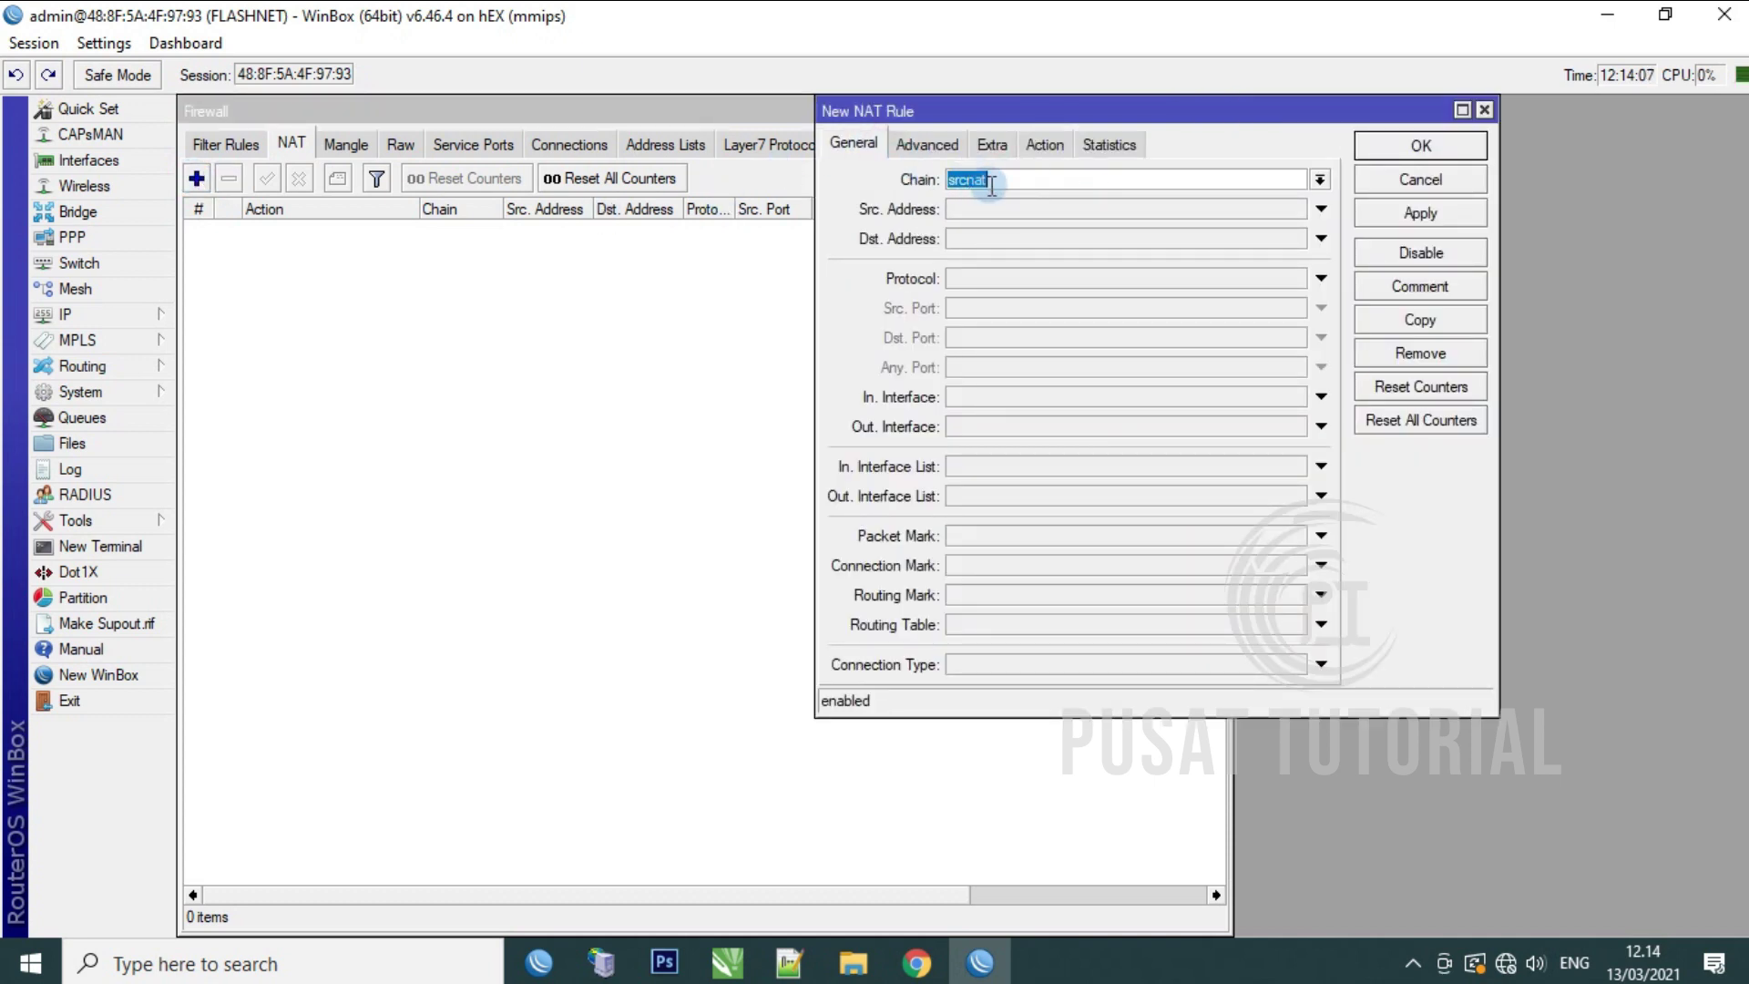
{"action": "left_click", "coordinate": [975, 425]}
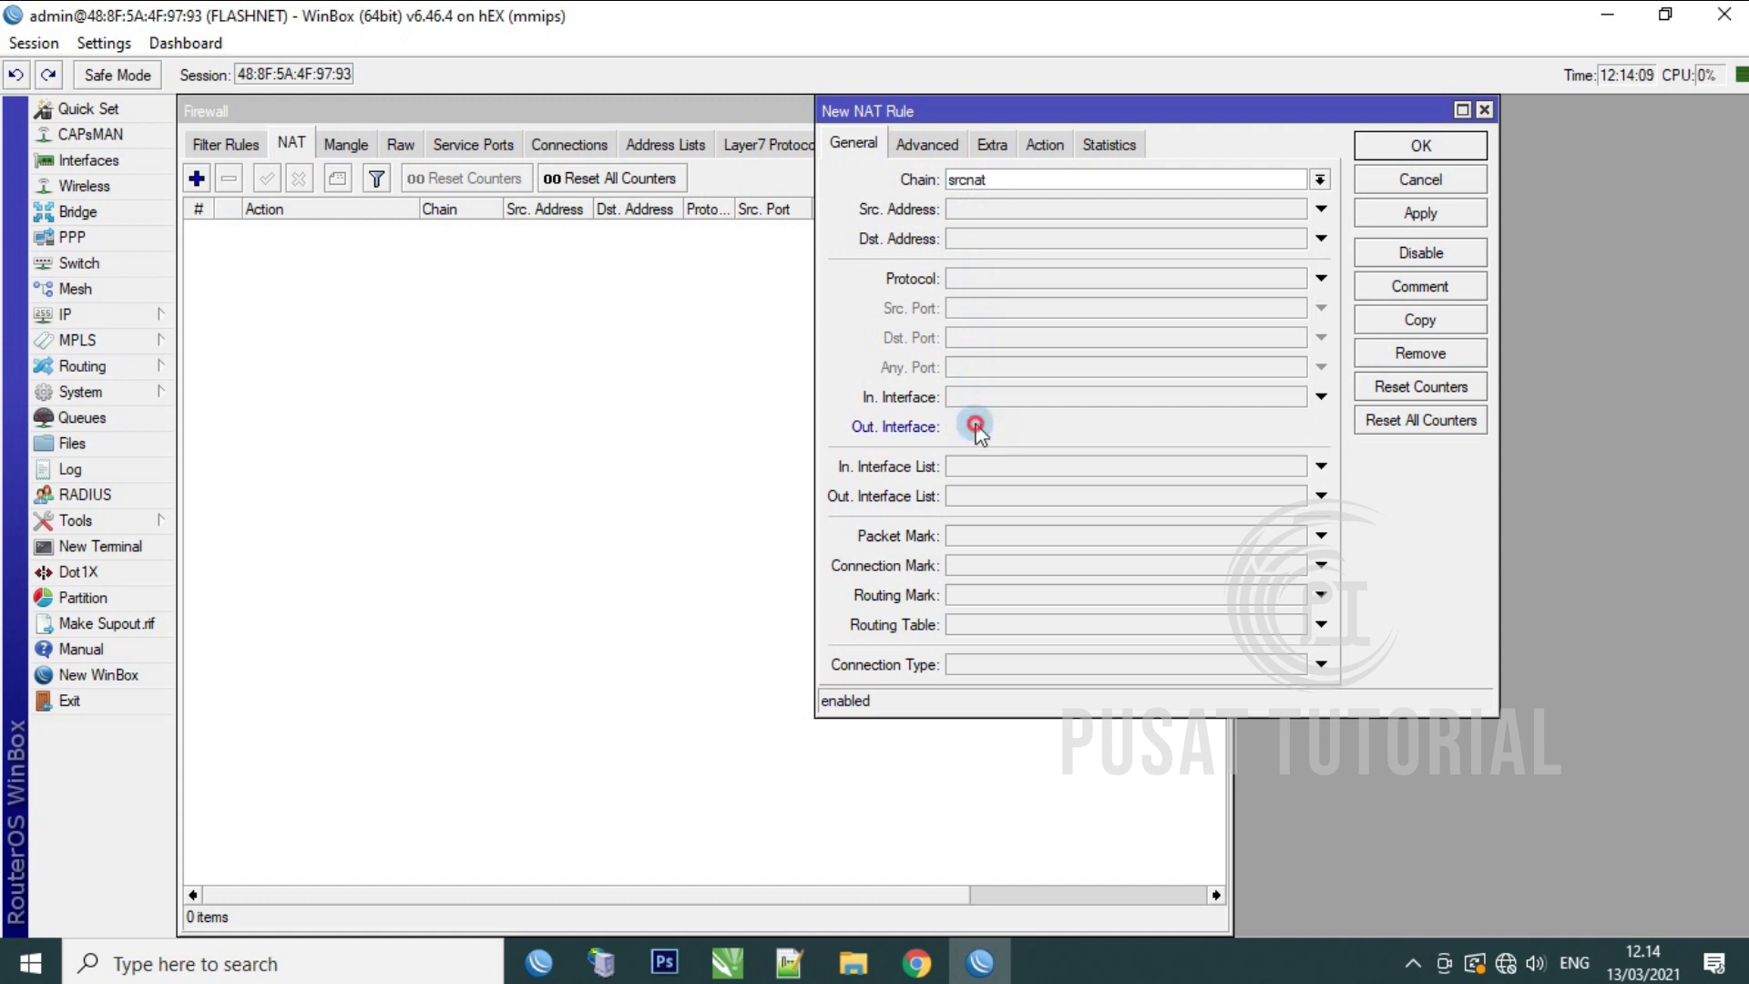
{"action": "left_click", "coordinate": [1295, 427]}
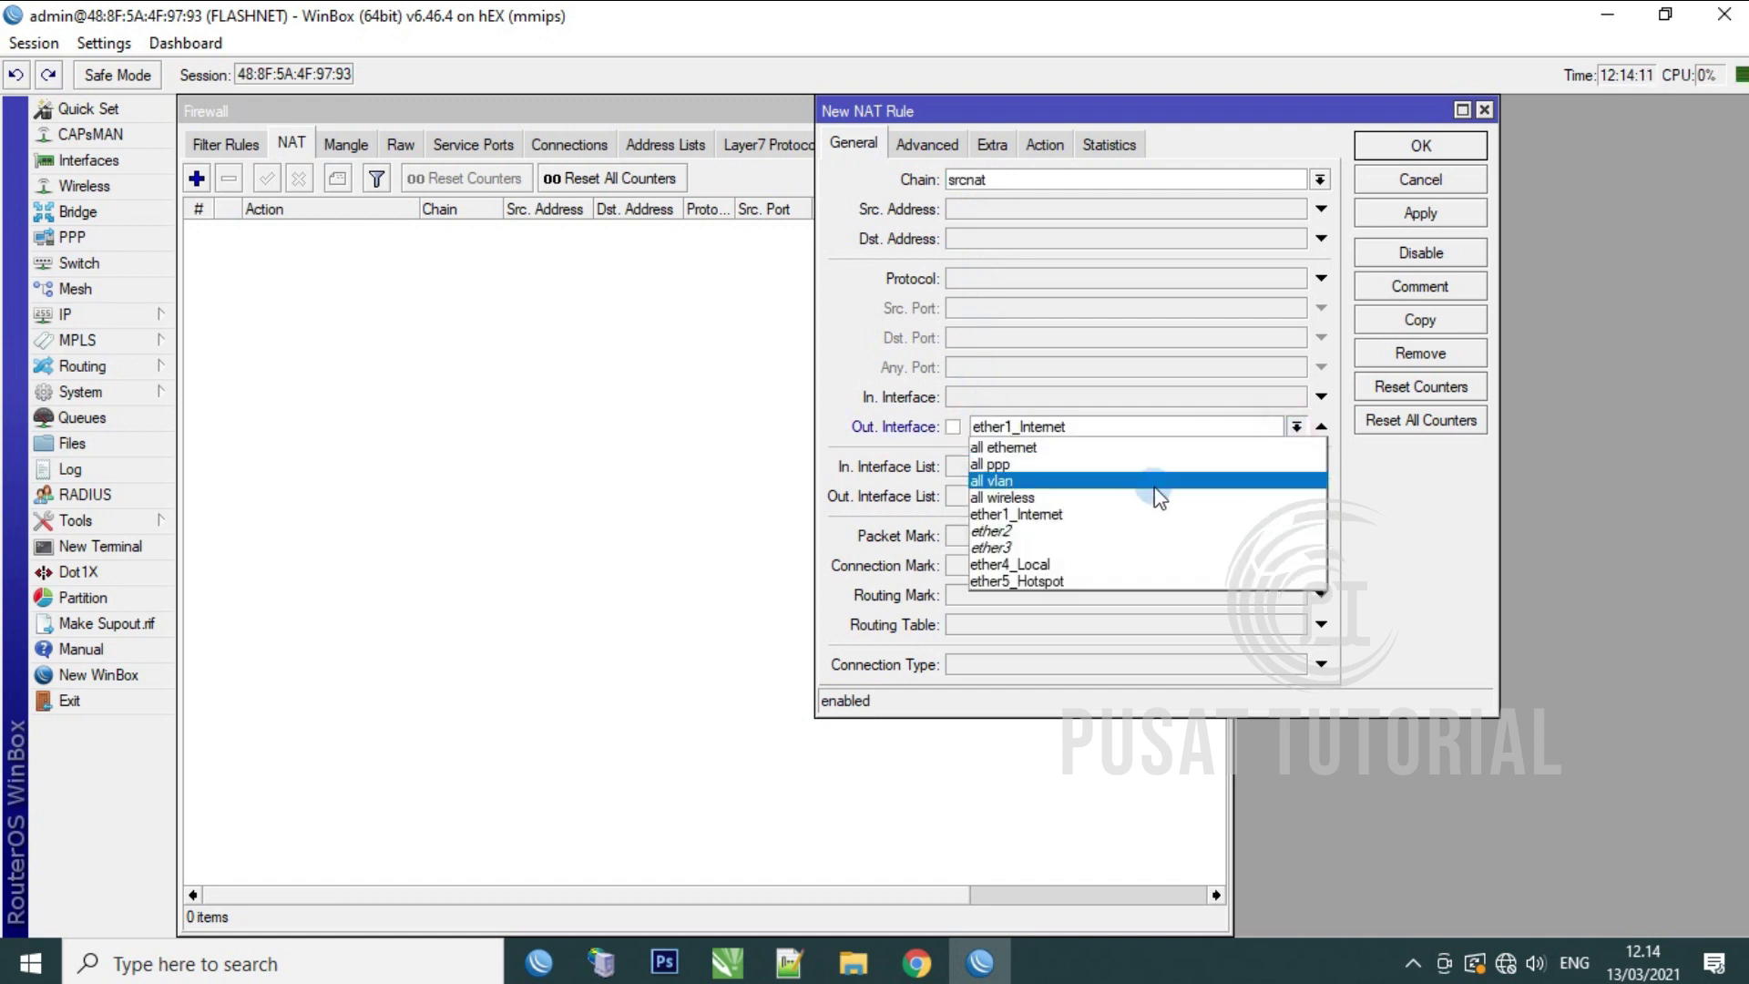
{"action": "left_click", "coordinate": [1107, 512]}
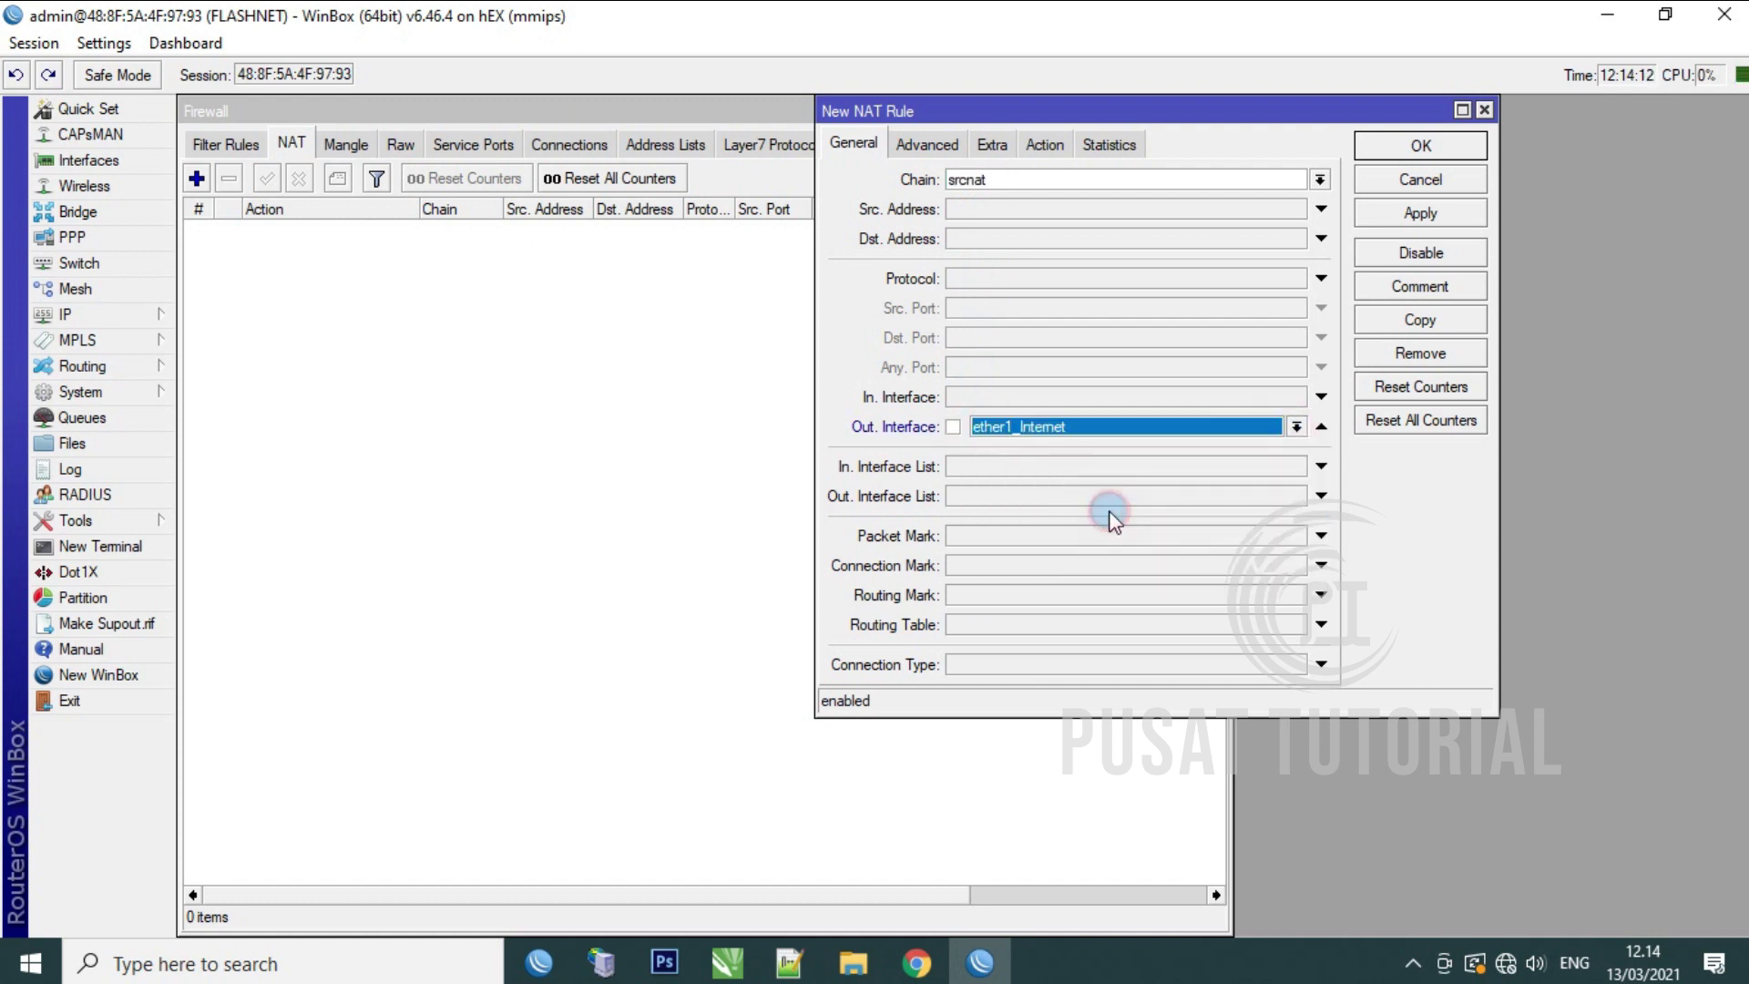
{"action": "left_click", "coordinate": [1050, 153]}
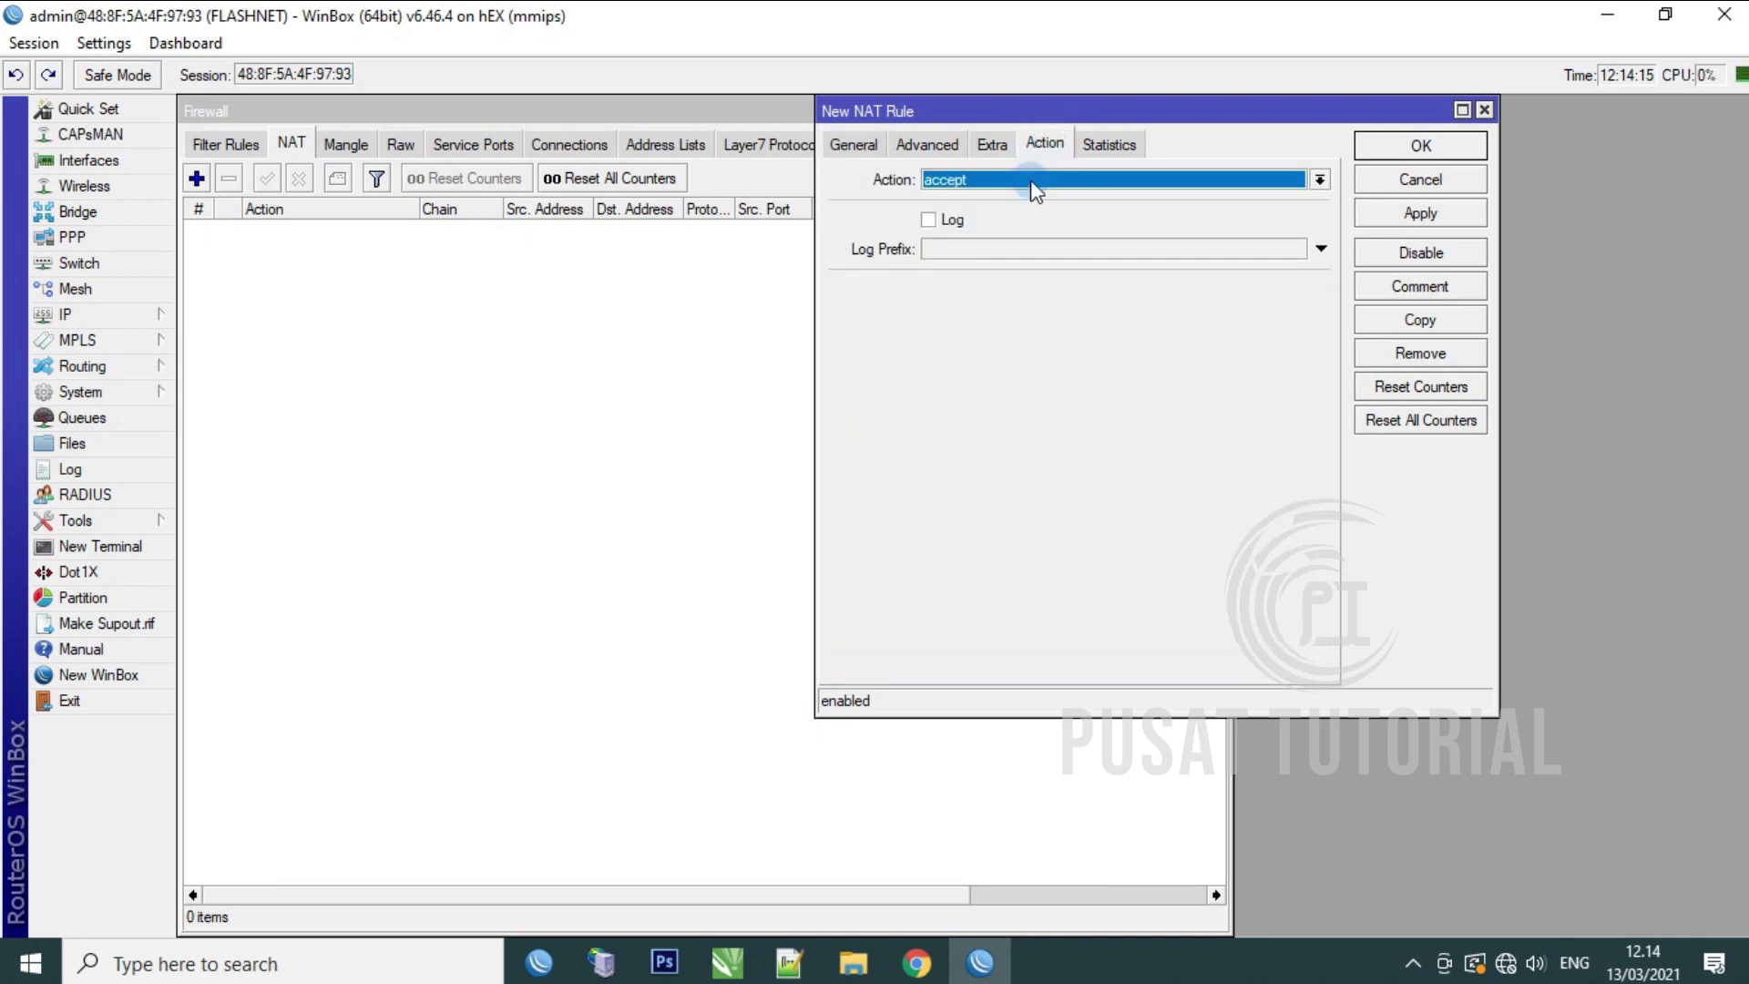
{"action": "left_click", "coordinate": [1036, 187]}
{"action": "left_click", "coordinate": [989, 307]}
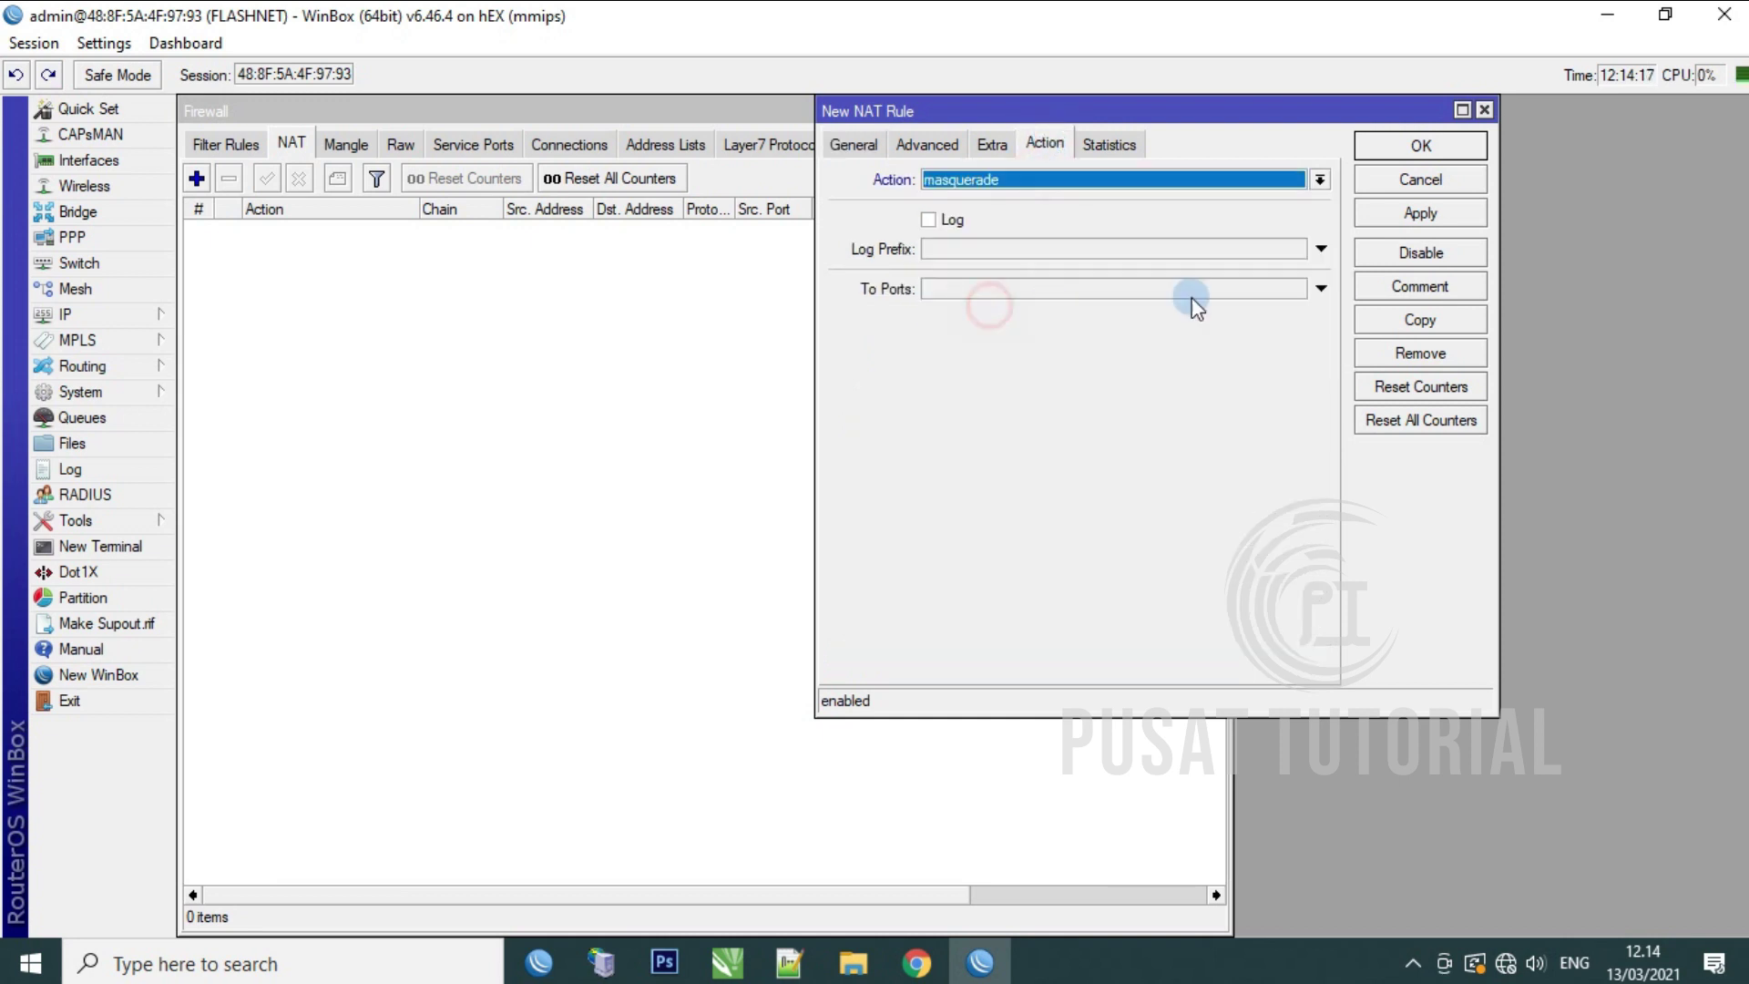
{"action": "left_click", "coordinate": [1402, 211]}
{"action": "left_click", "coordinate": [1390, 150]}
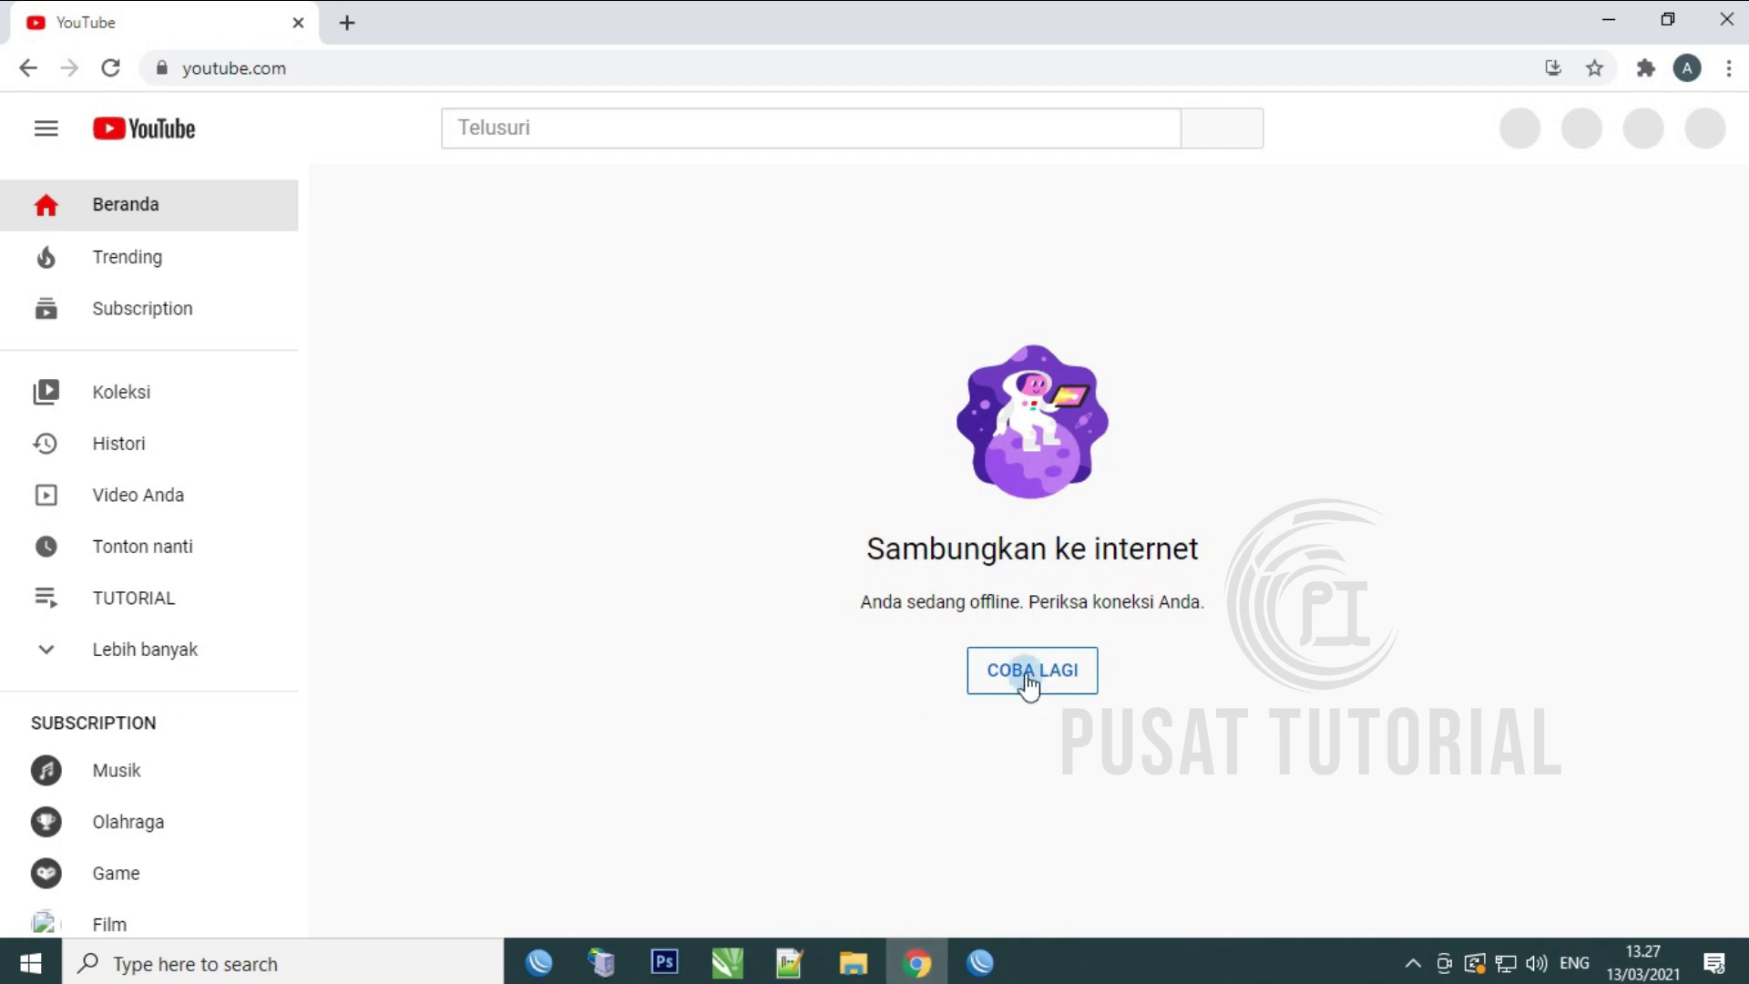
Step: Run an Ookla Speedtest and highlight the 10.16 Mbps download result
{"action": "left_click", "coordinate": [1027, 672]}
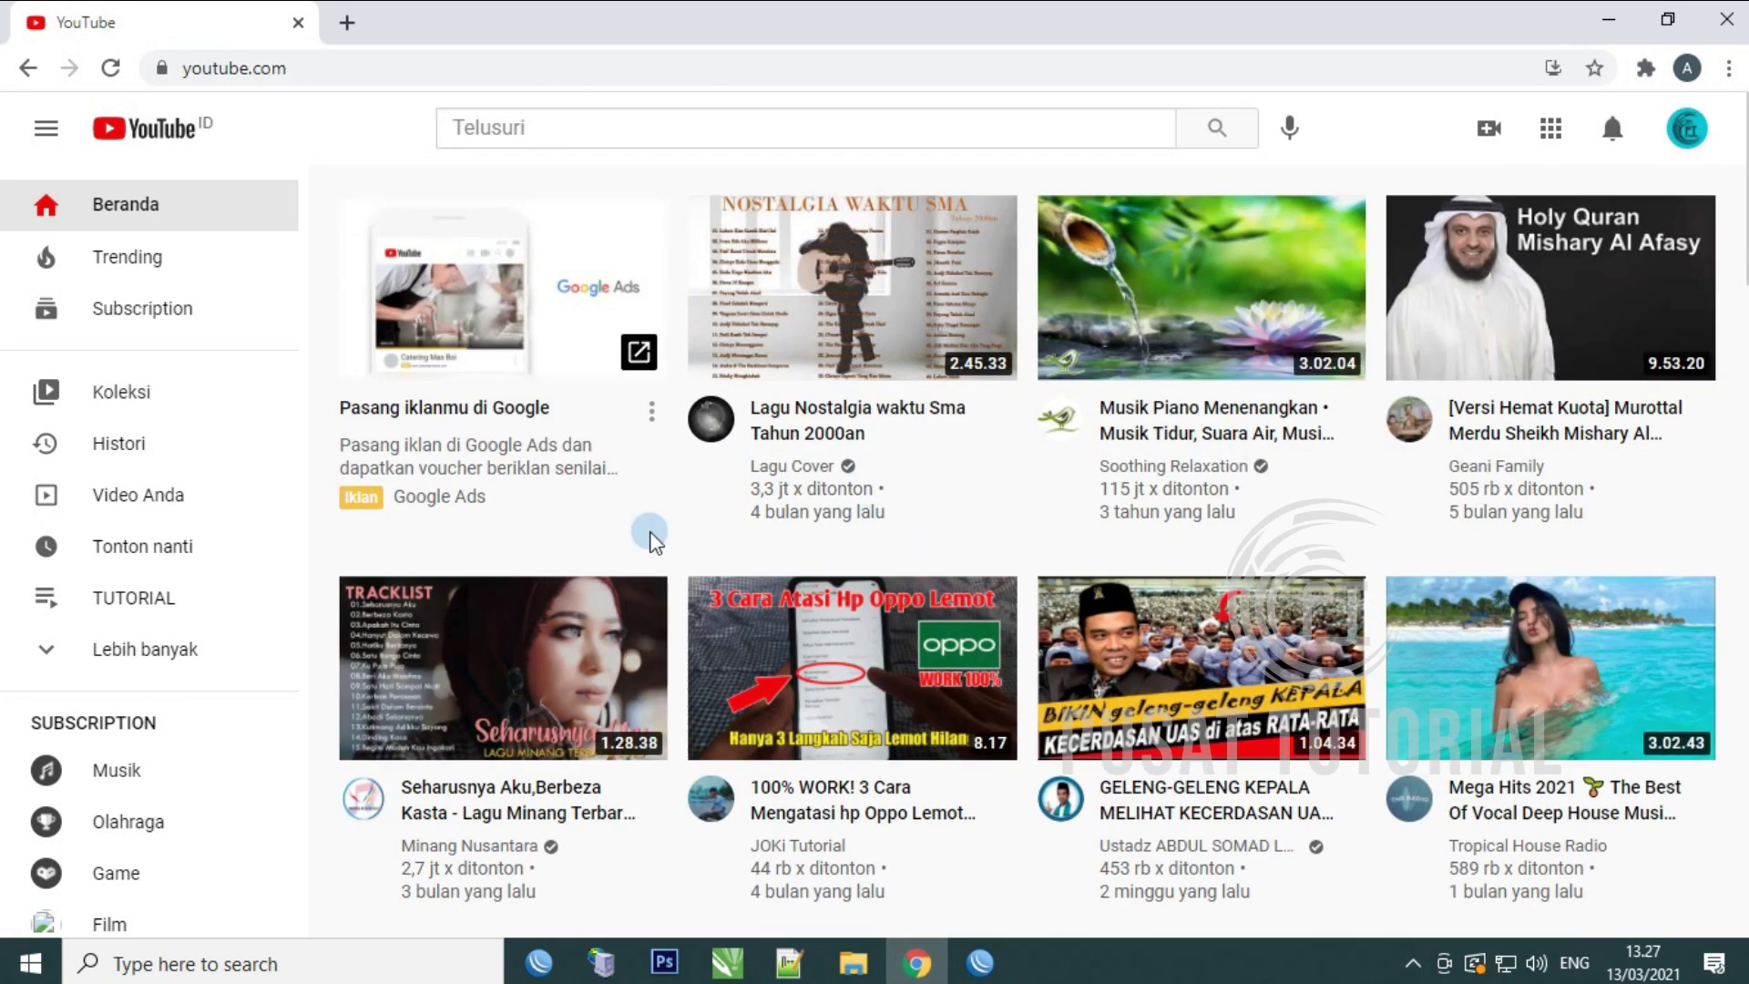
{"action": "left_click", "coordinate": [346, 21]}
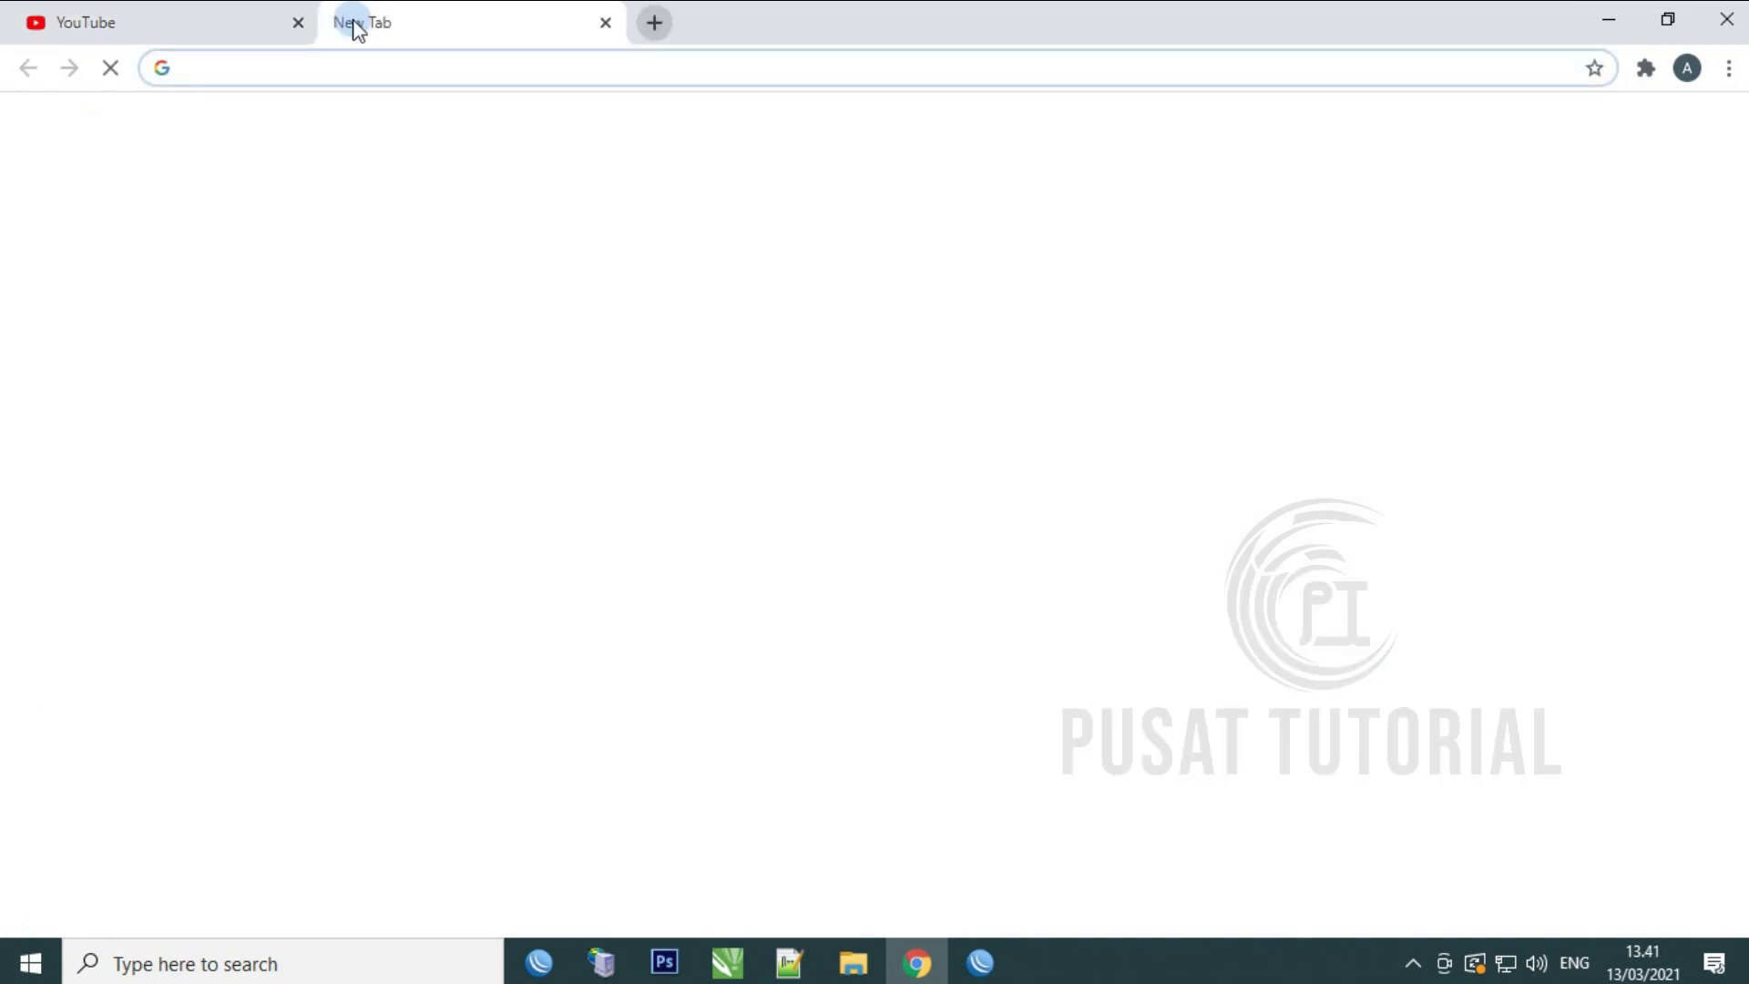
{"action": "type", "text": "SPED"}
{"action": "key", "text": "Down"}
{"action": "key", "text": "Return"}
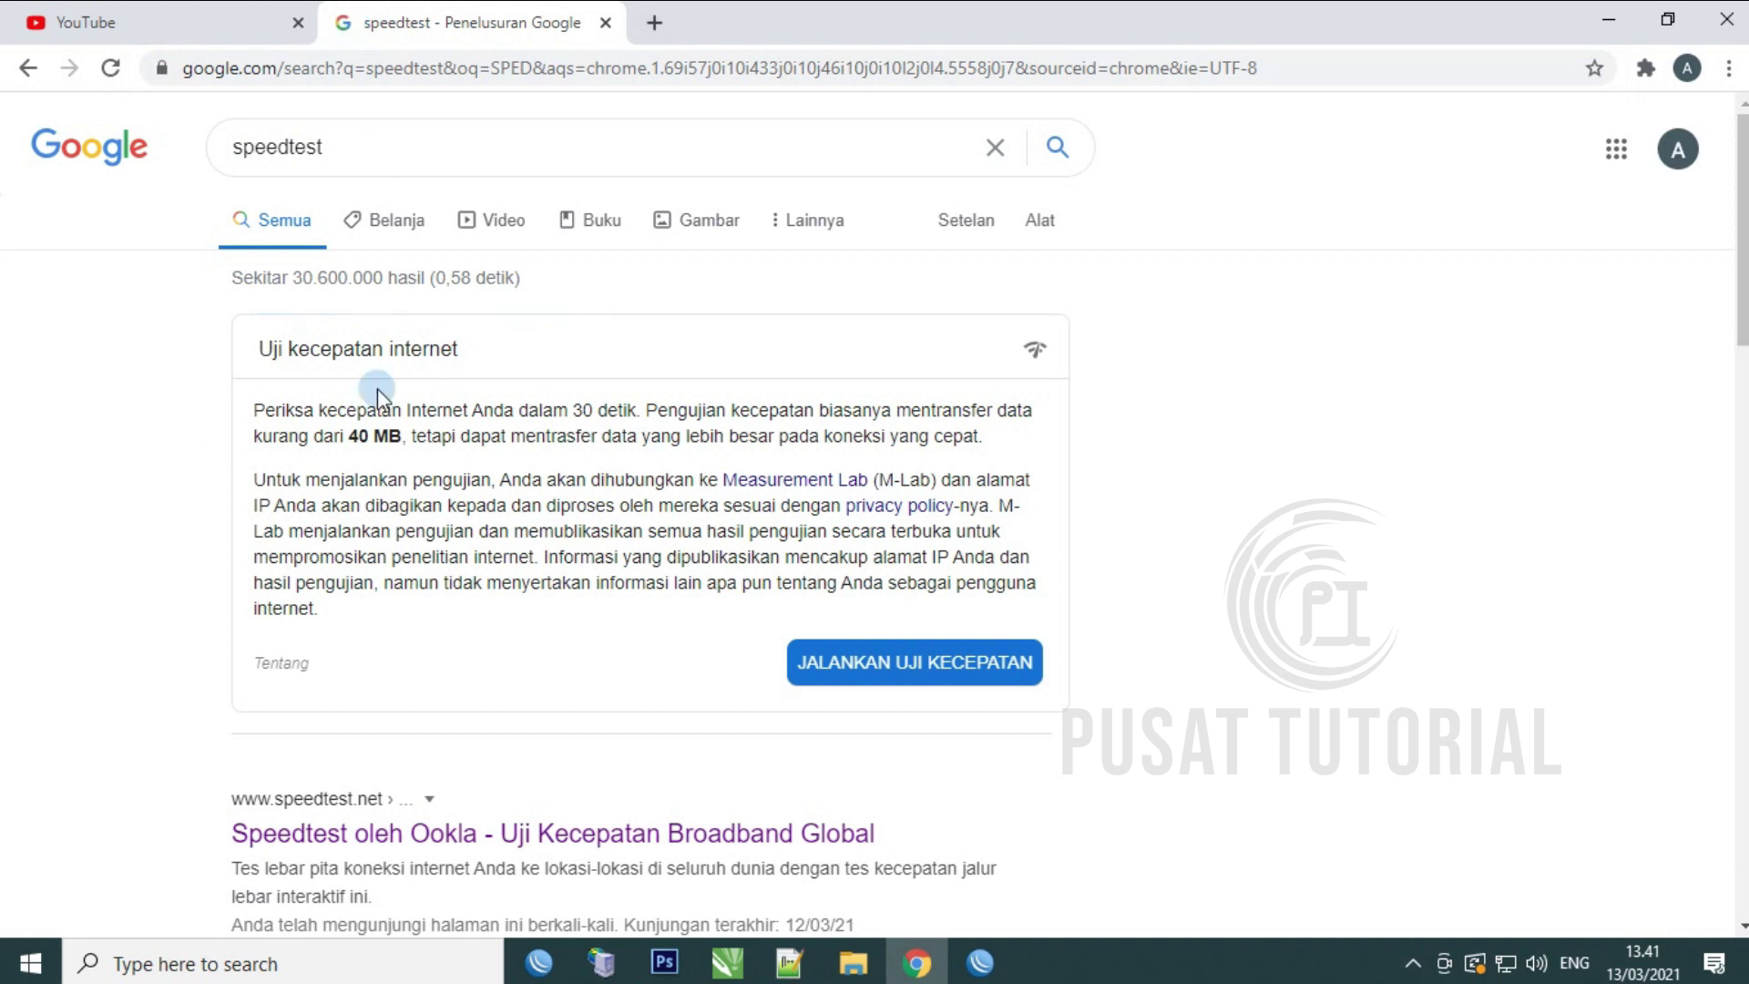
{"action": "left_click", "coordinate": [364, 829]}
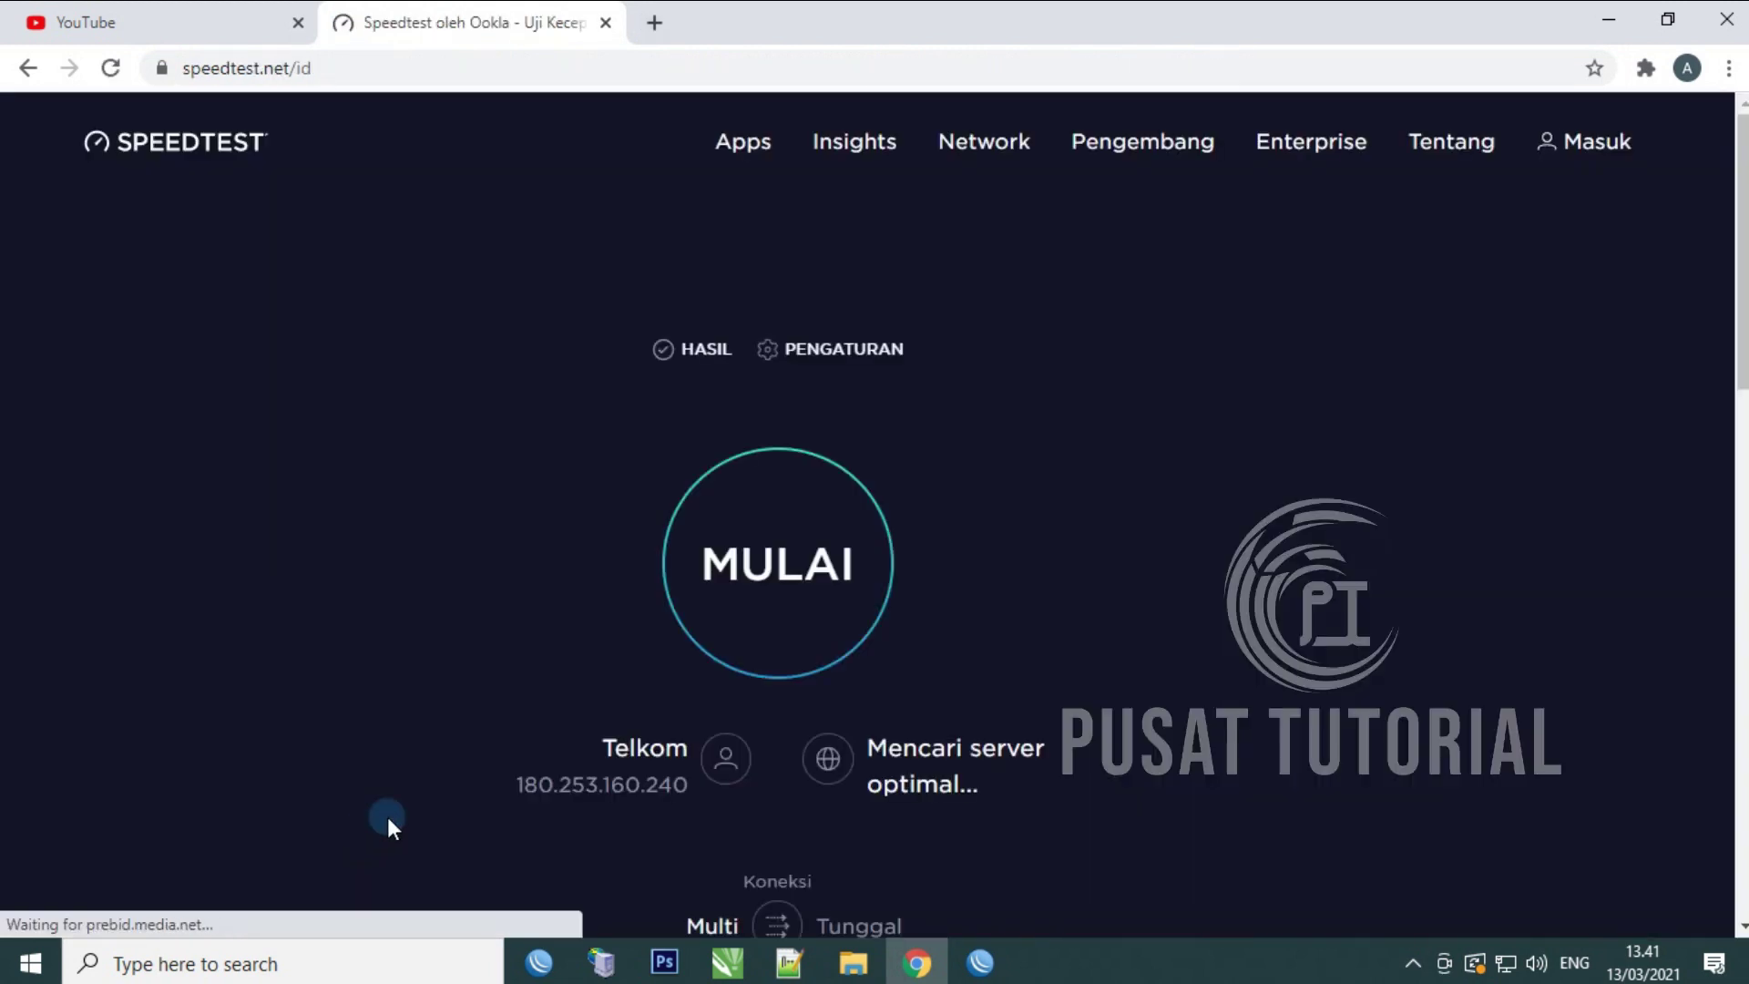
{"action": "left_click", "coordinate": [763, 588]}
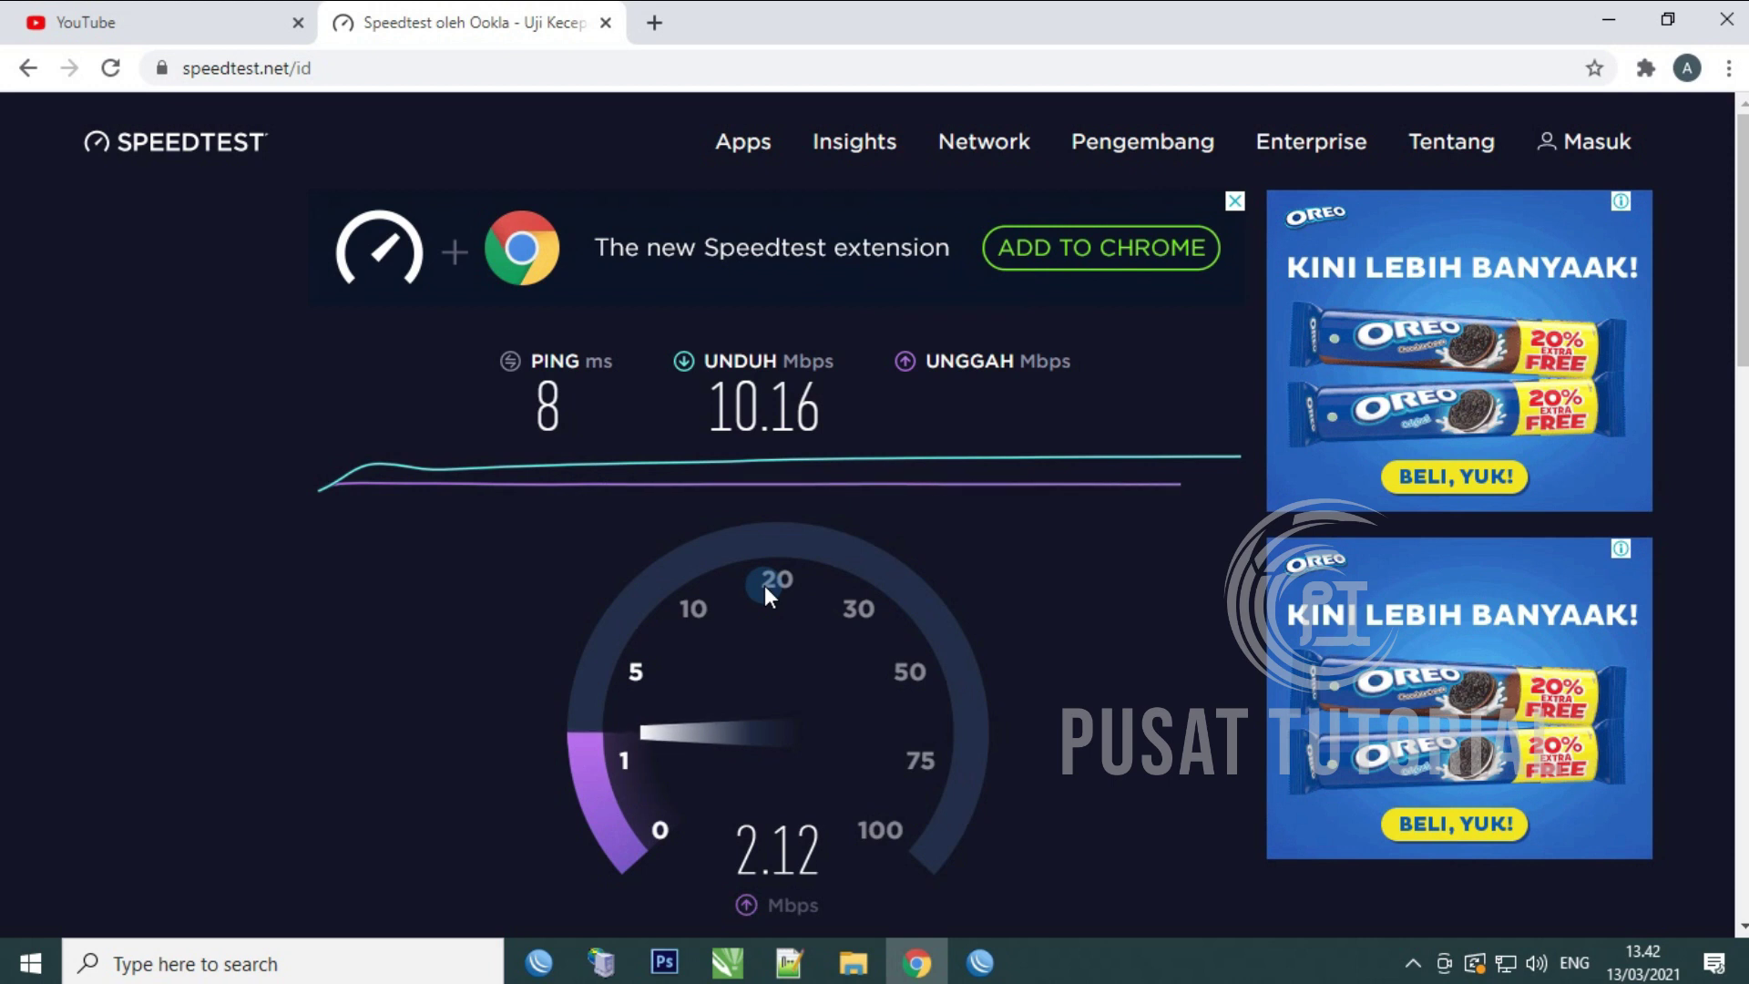
{"action": "left_click_drag", "start_coordinate": [708, 451], "coordinate": [1050, 462]}
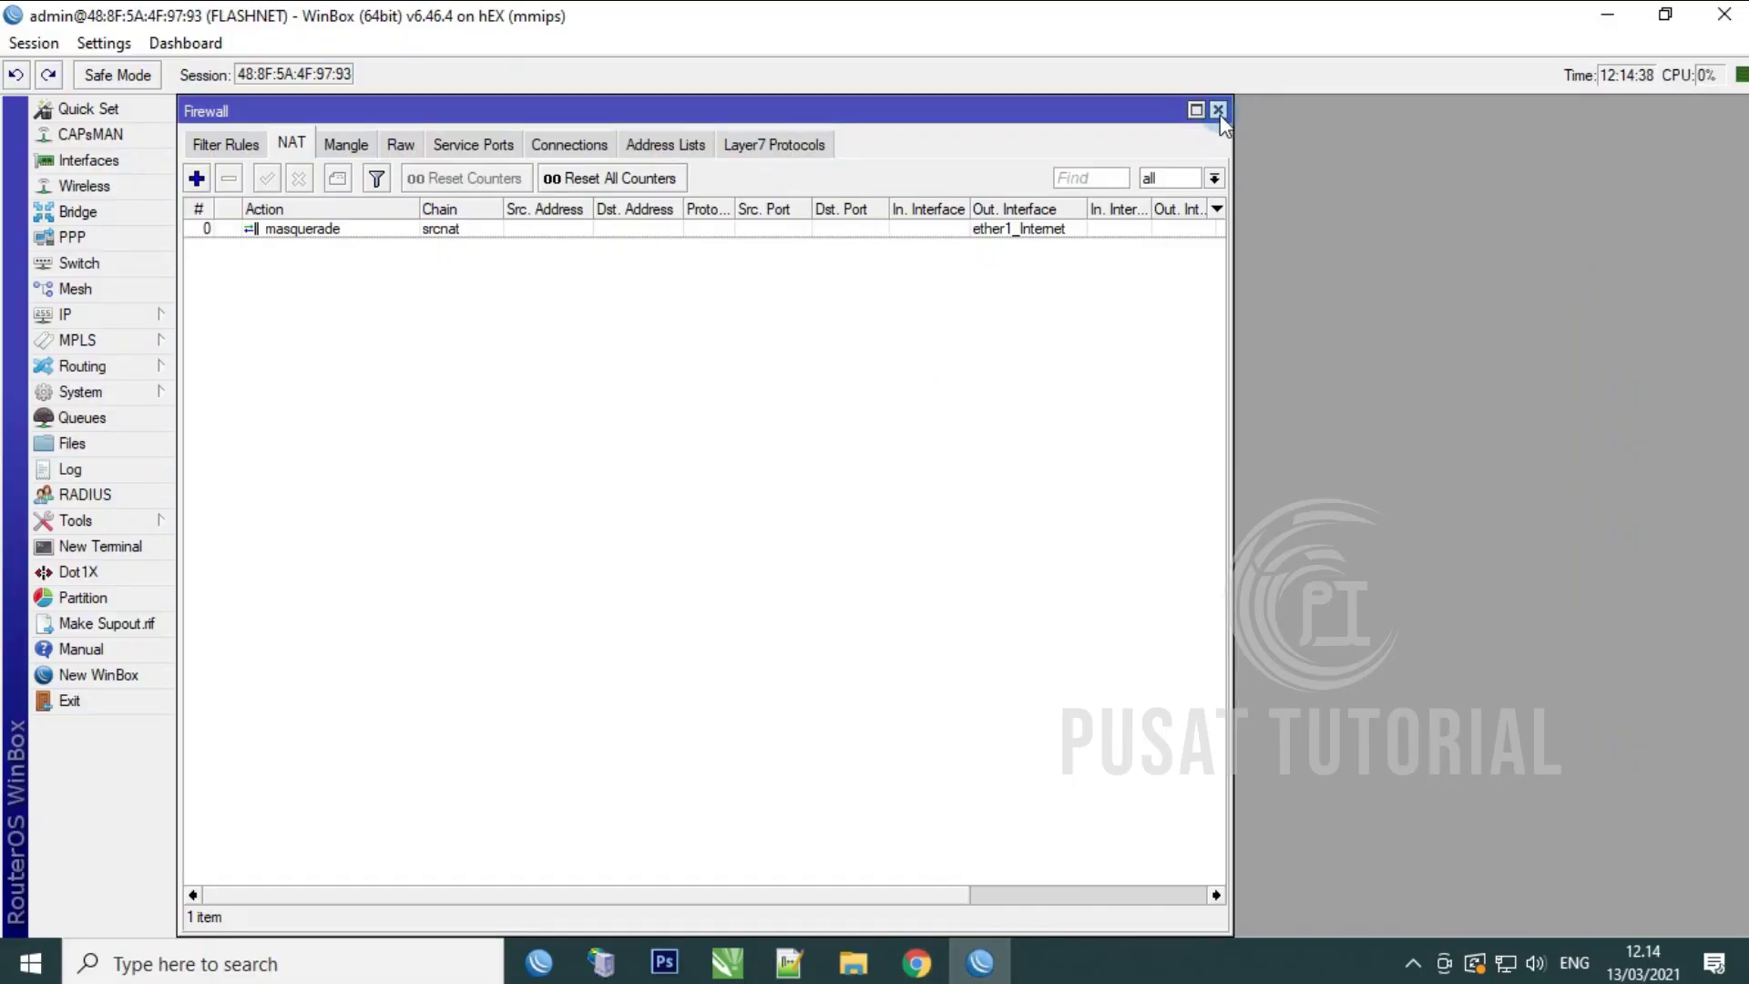
Step: Close the Firewall window and enable the SNTP client, ready for its Server DNS Names
{"action": "left_click", "coordinate": [1219, 112]}
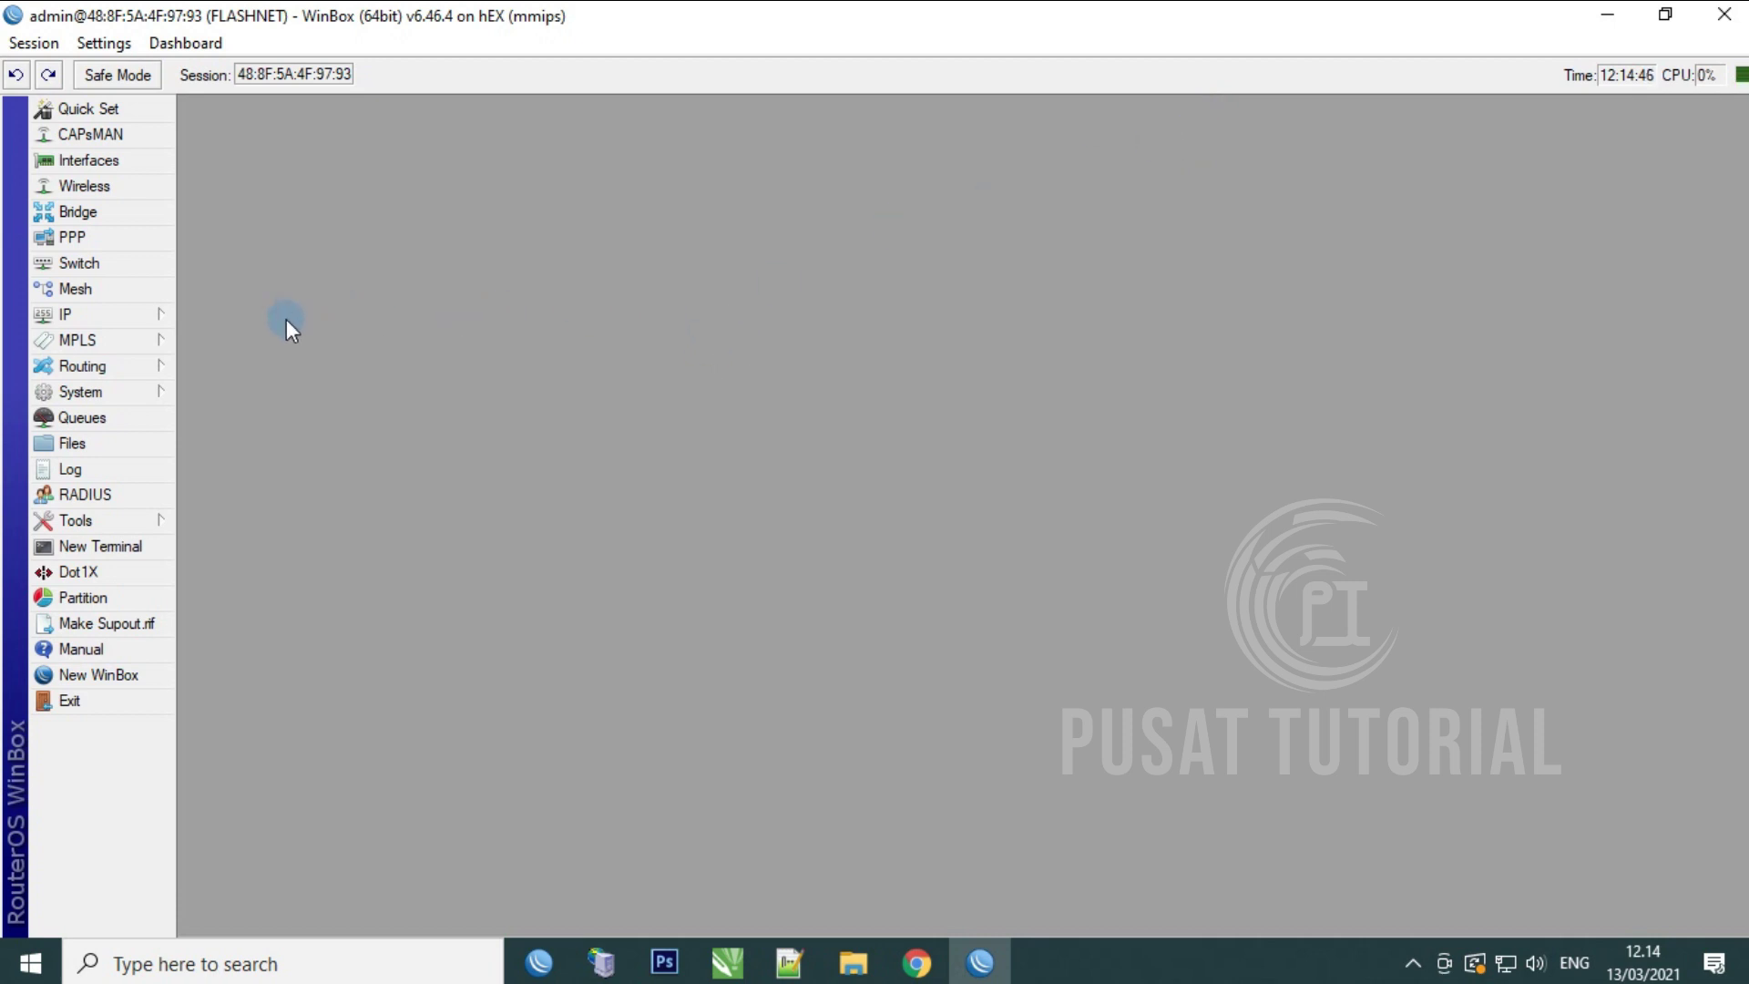
{"action": "left_click", "coordinate": [144, 391]}
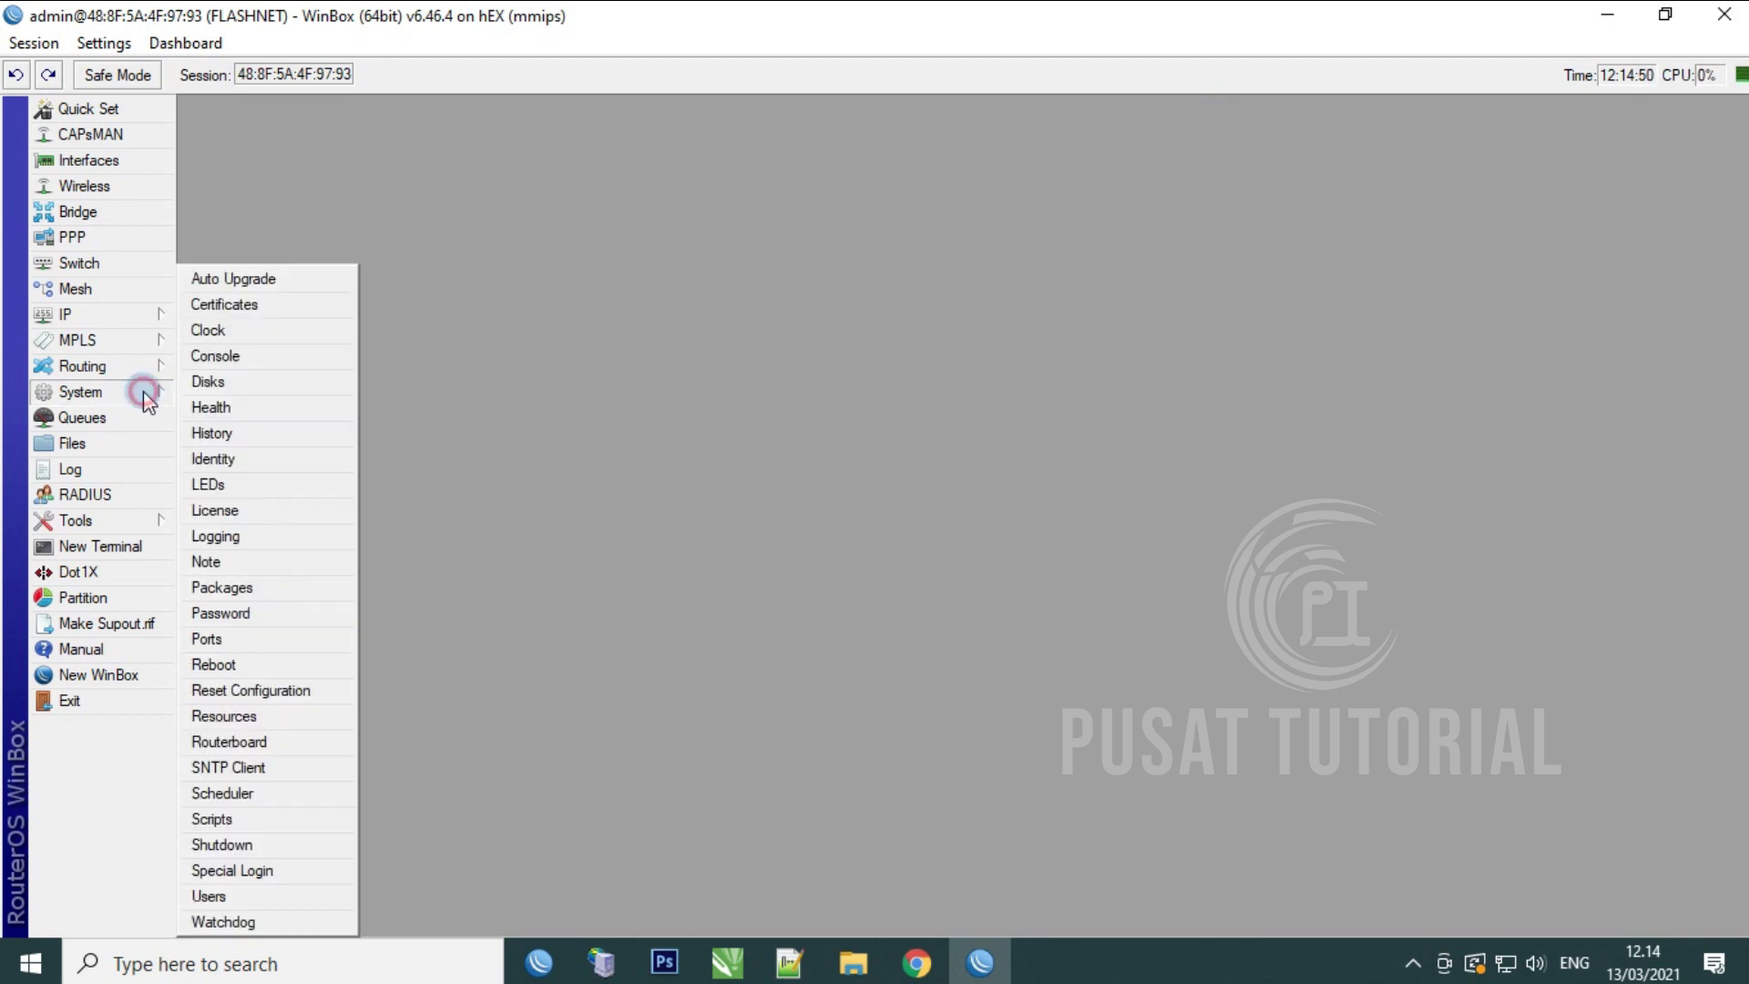
{"action": "left_click", "coordinate": [239, 770]}
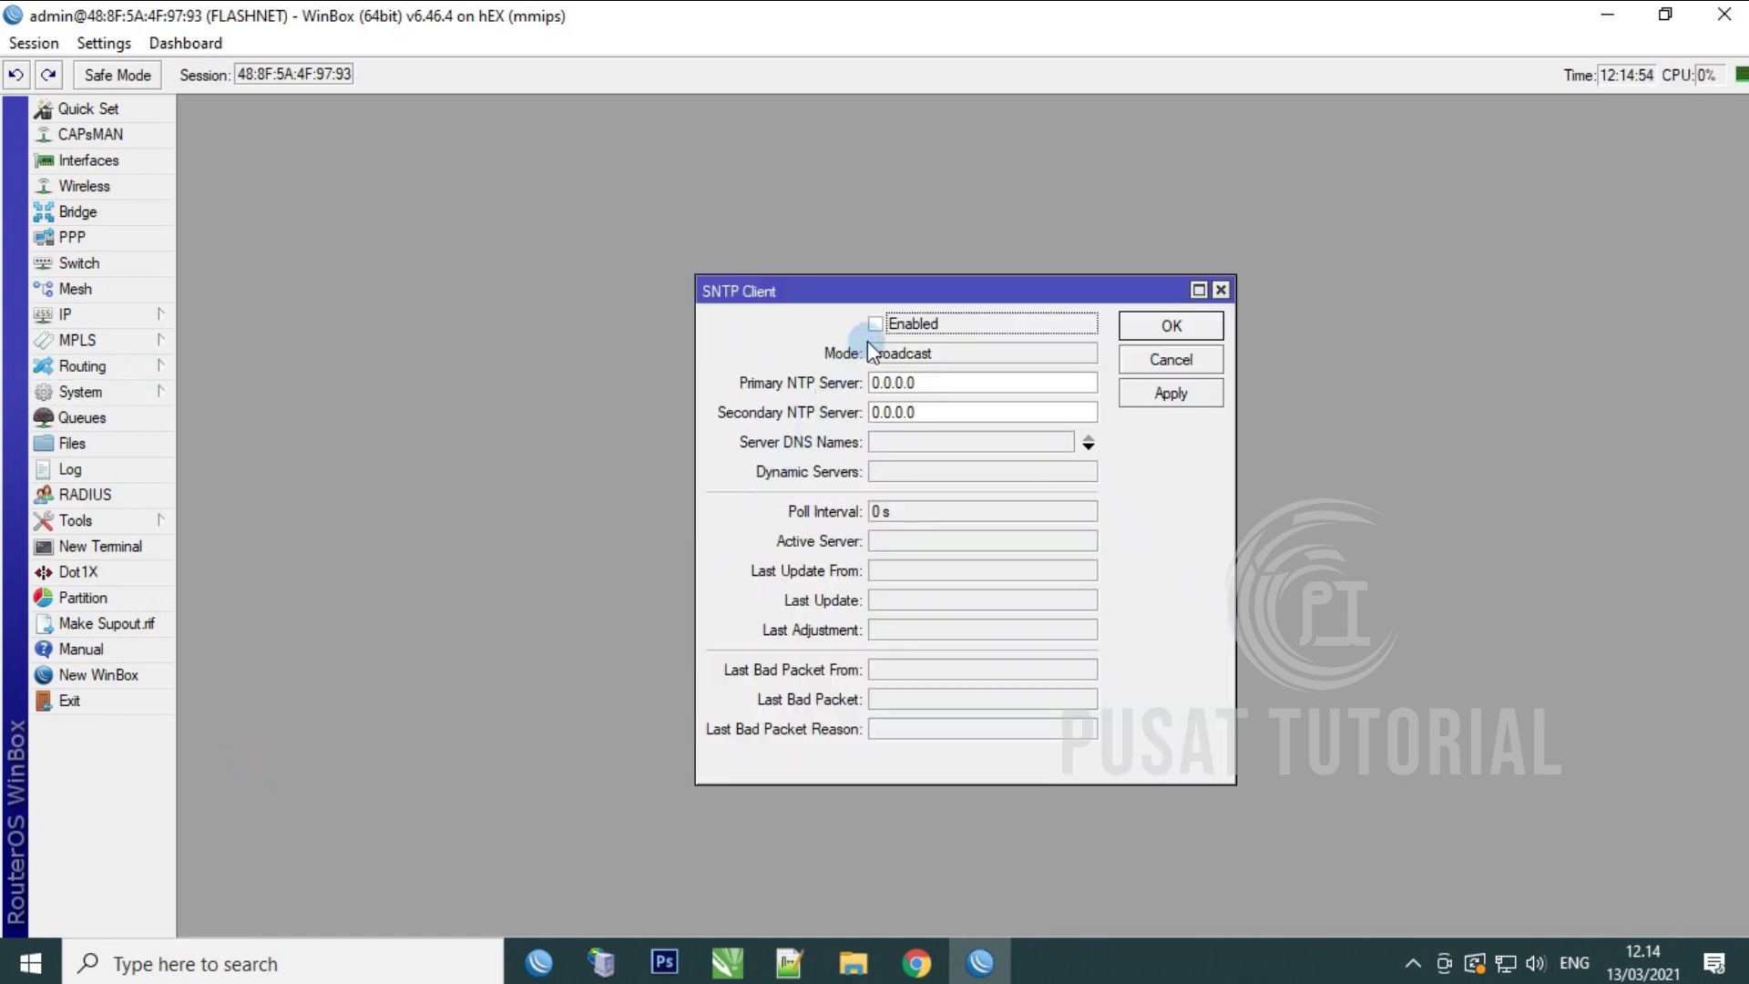
{"action": "left_click", "coordinate": [876, 324]}
{"action": "left_click", "coordinate": [929, 441]}
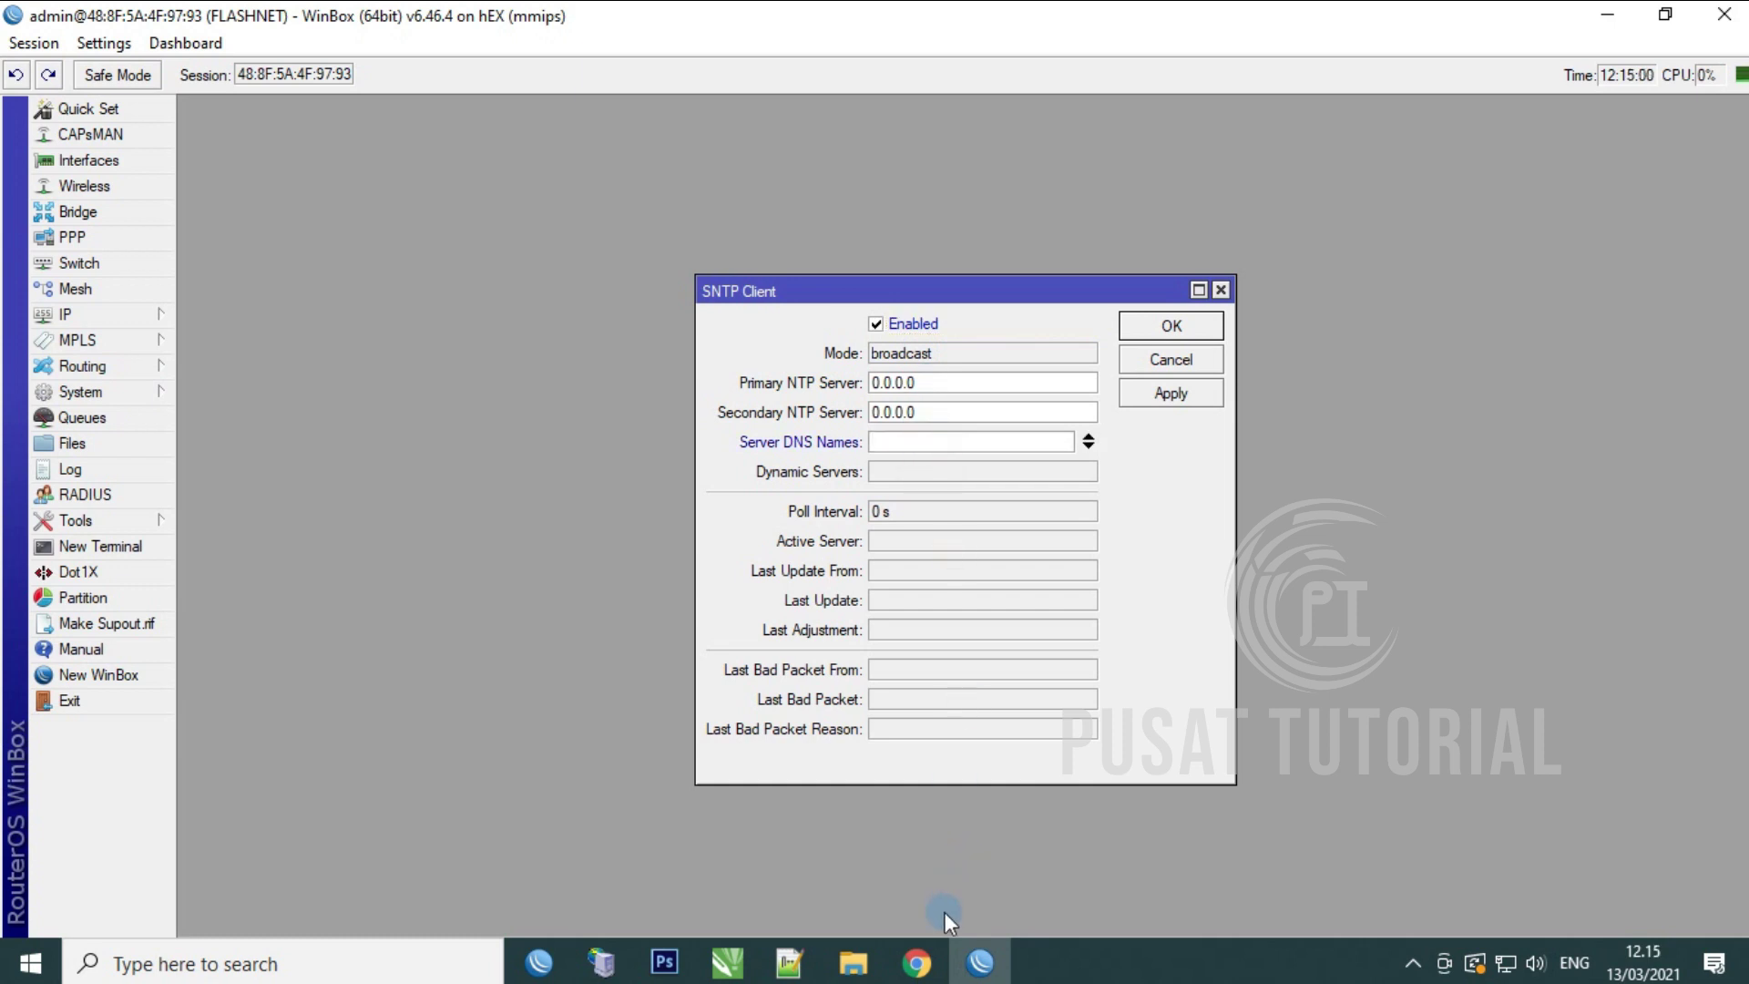
{"action": "left_click", "coordinate": [917, 966]}
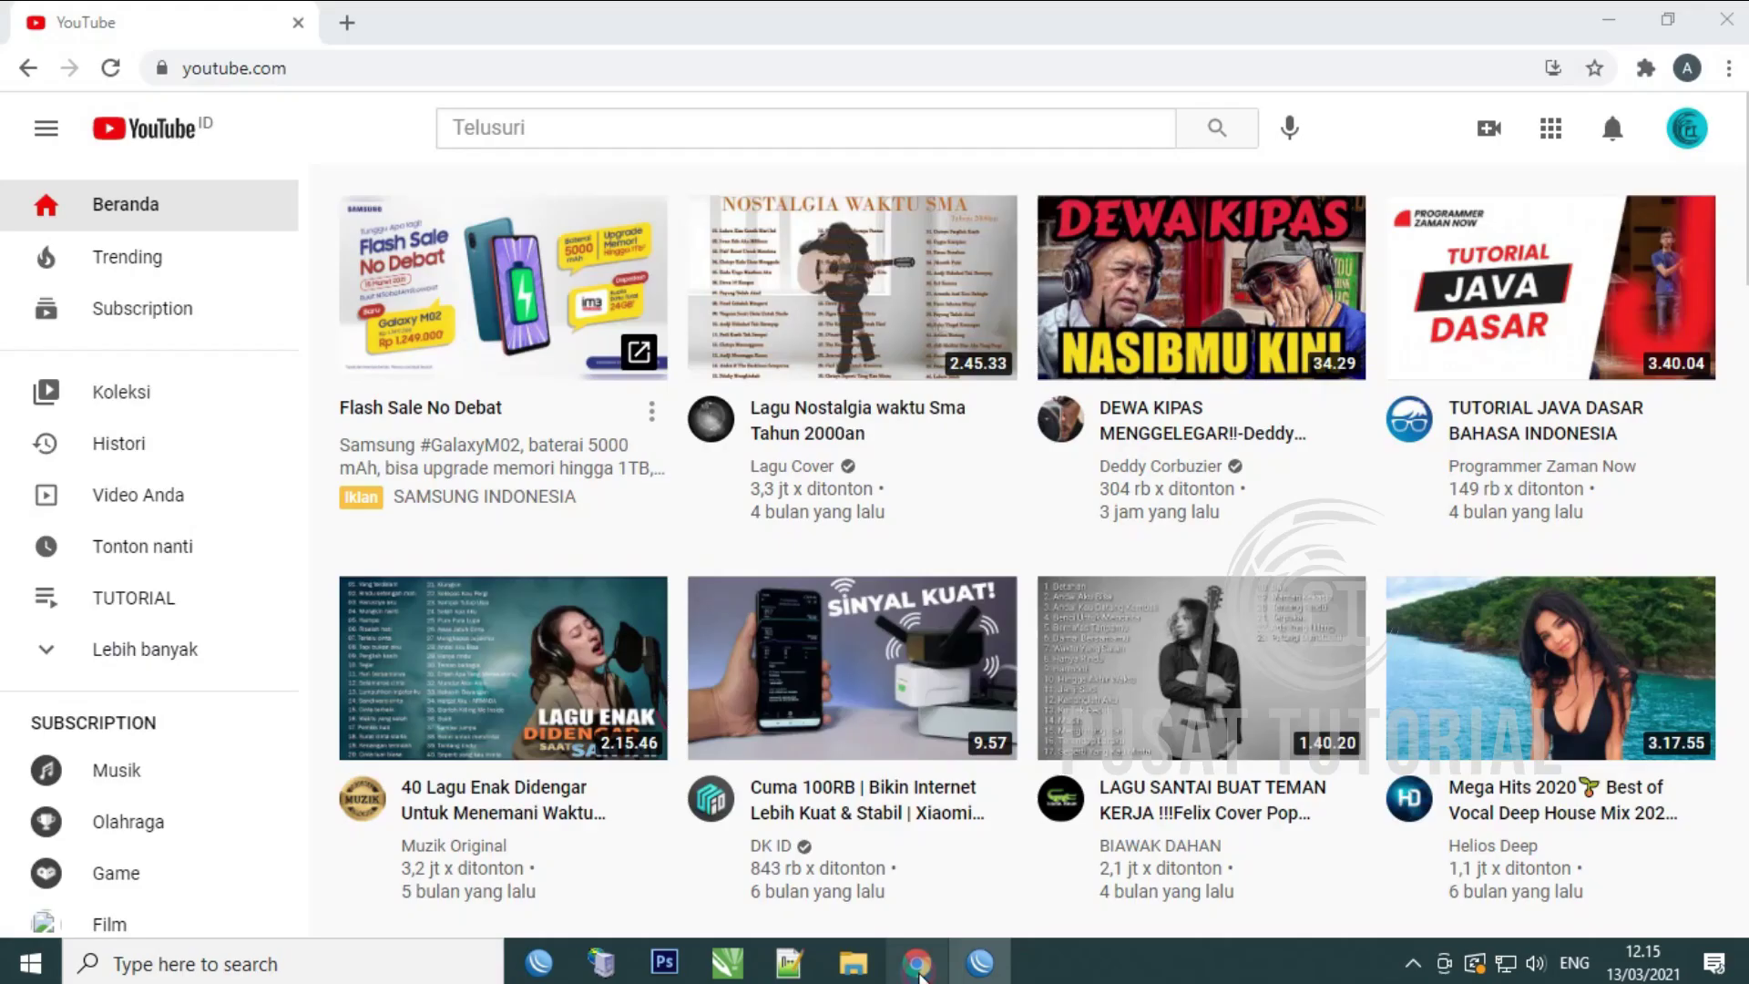
Step: Search 'sntp client' and copy id.pool.ntp.org from the NTP Pool Indonesia page
{"action": "left_click", "coordinate": [347, 24]}
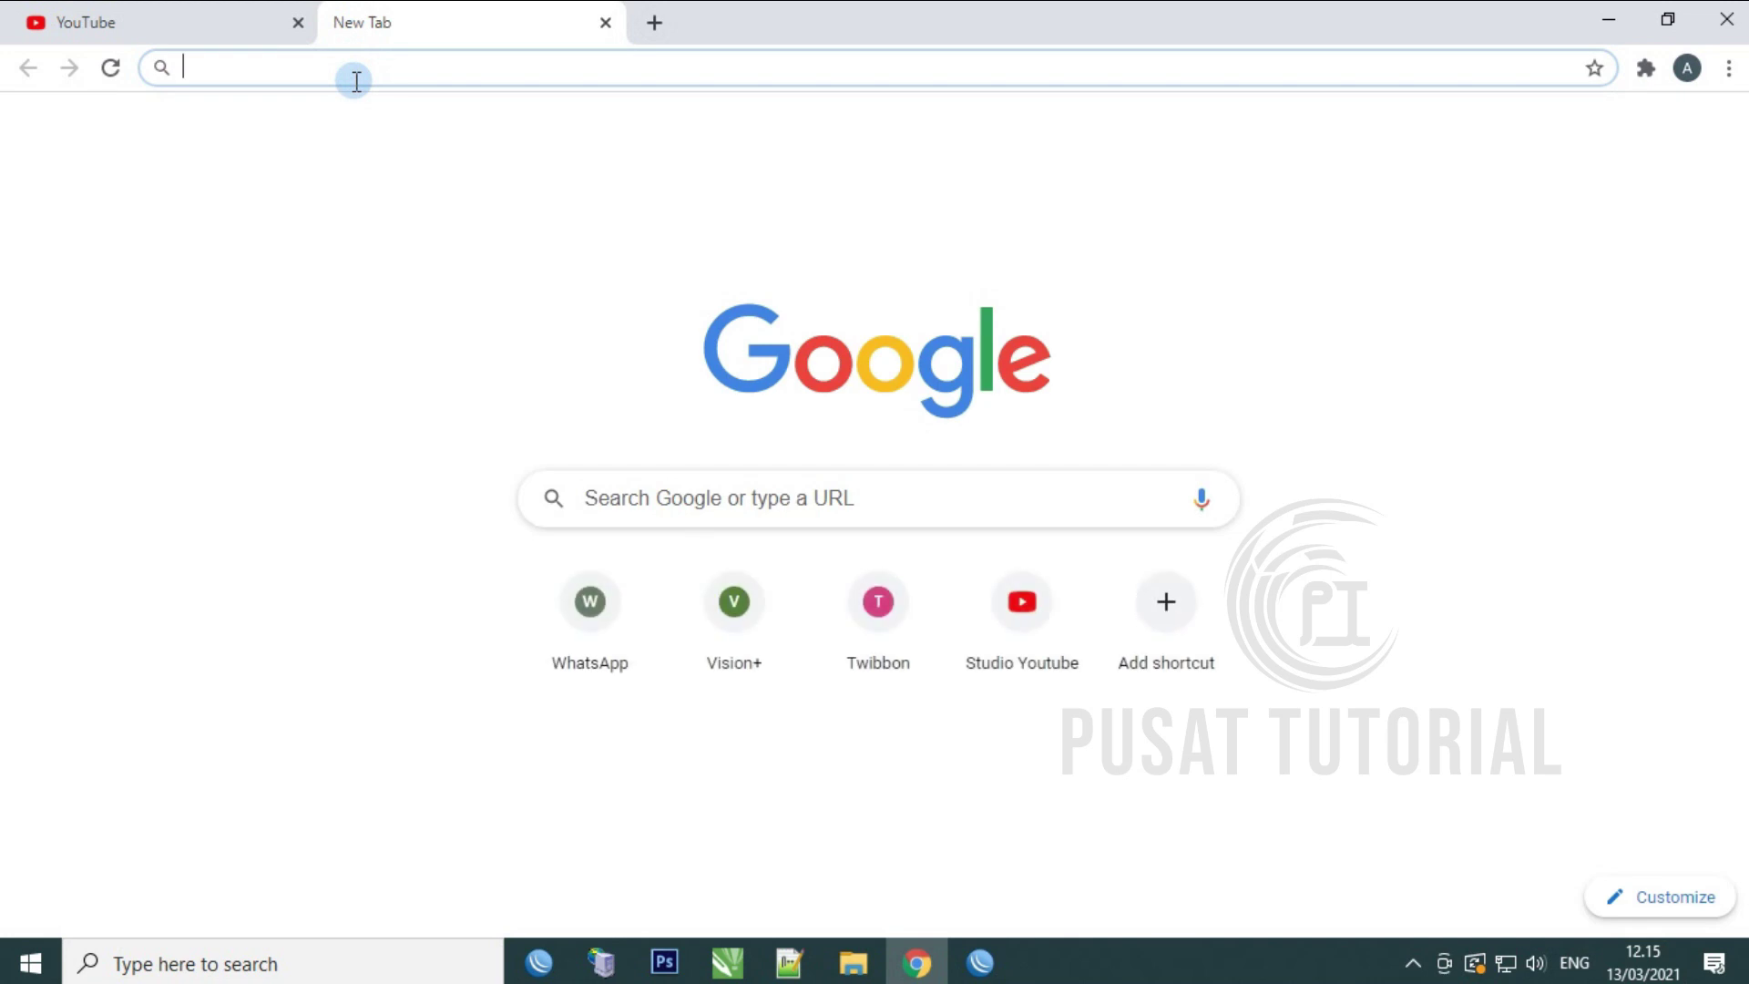
{"action": "type", "text": "sntp client"}
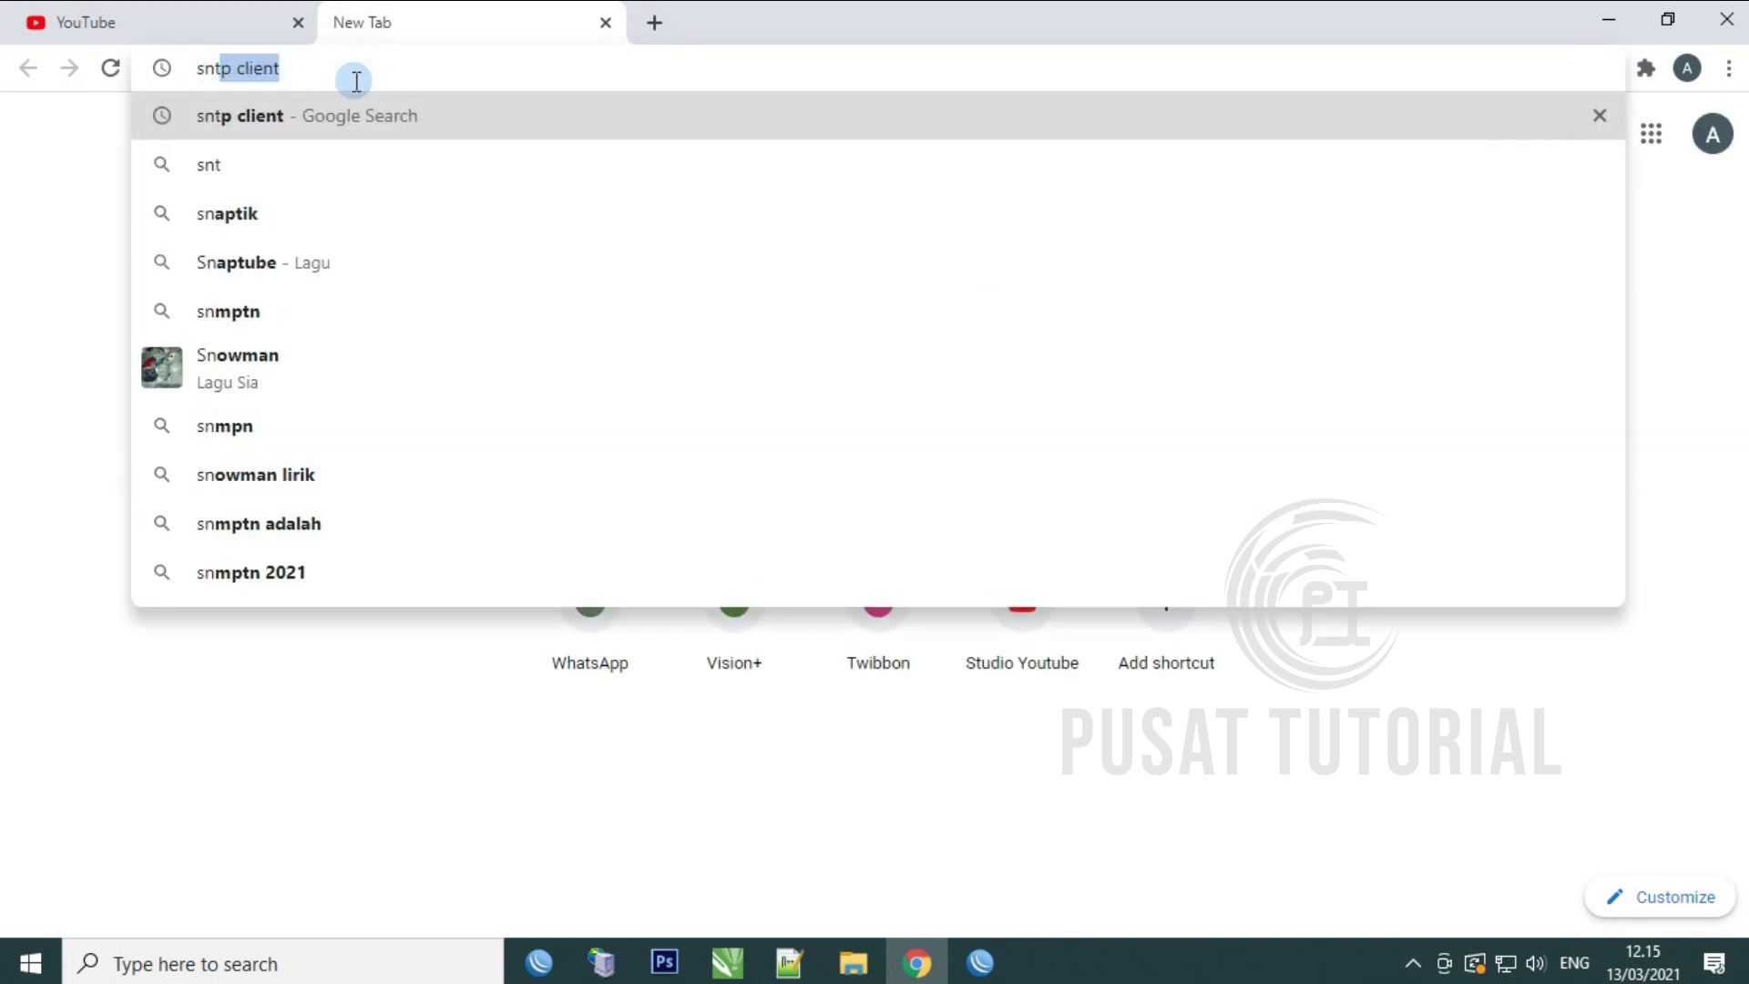
{"action": "key", "text": "Return"}
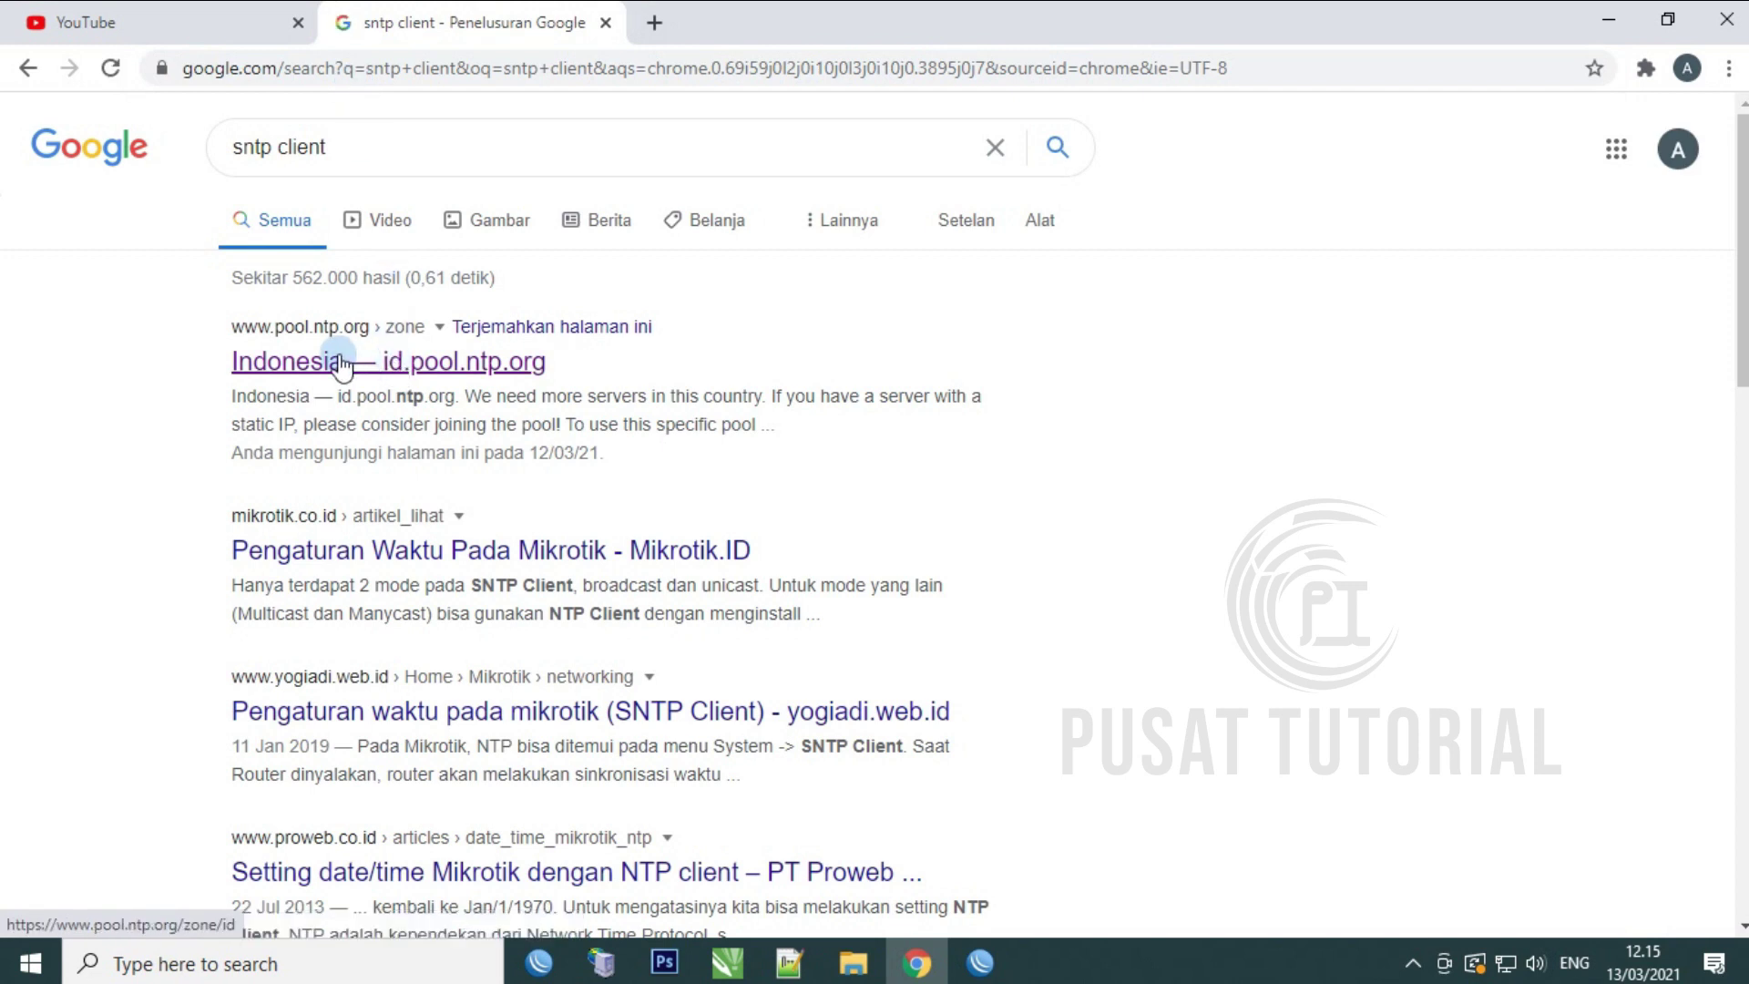
{"action": "left_click", "coordinate": [367, 357]}
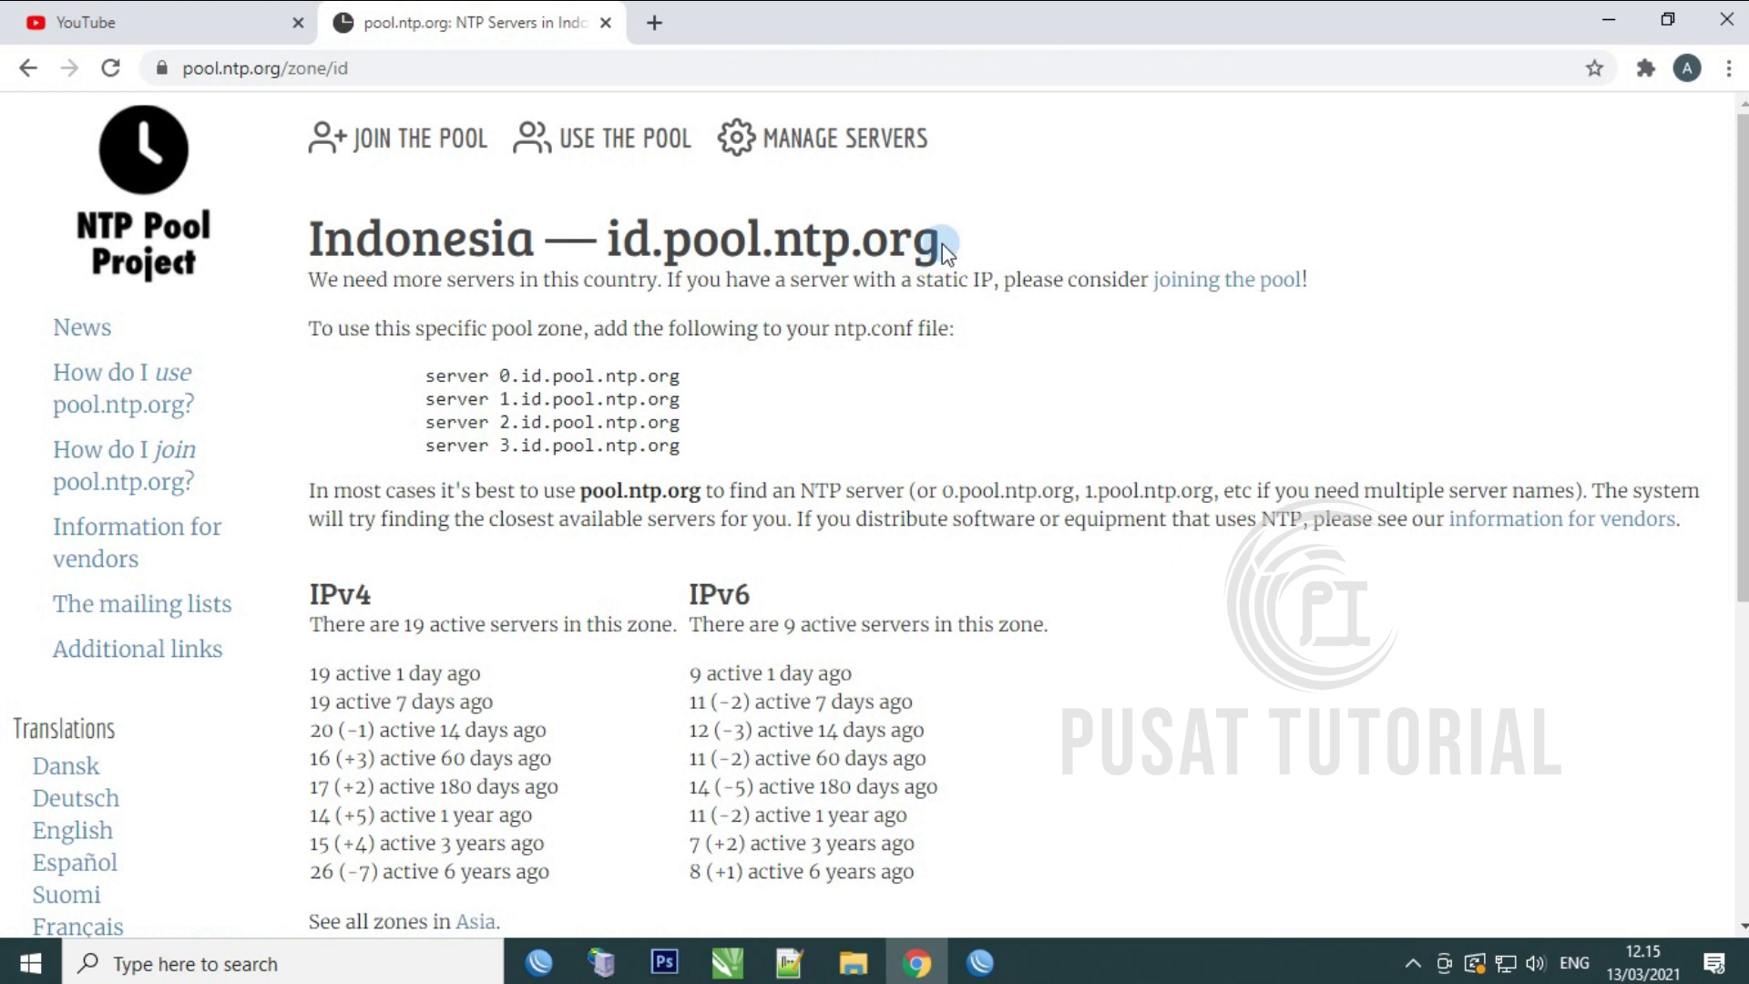
{"action": "left_click_drag", "start_coordinate": [942, 243], "coordinate": [607, 244]}
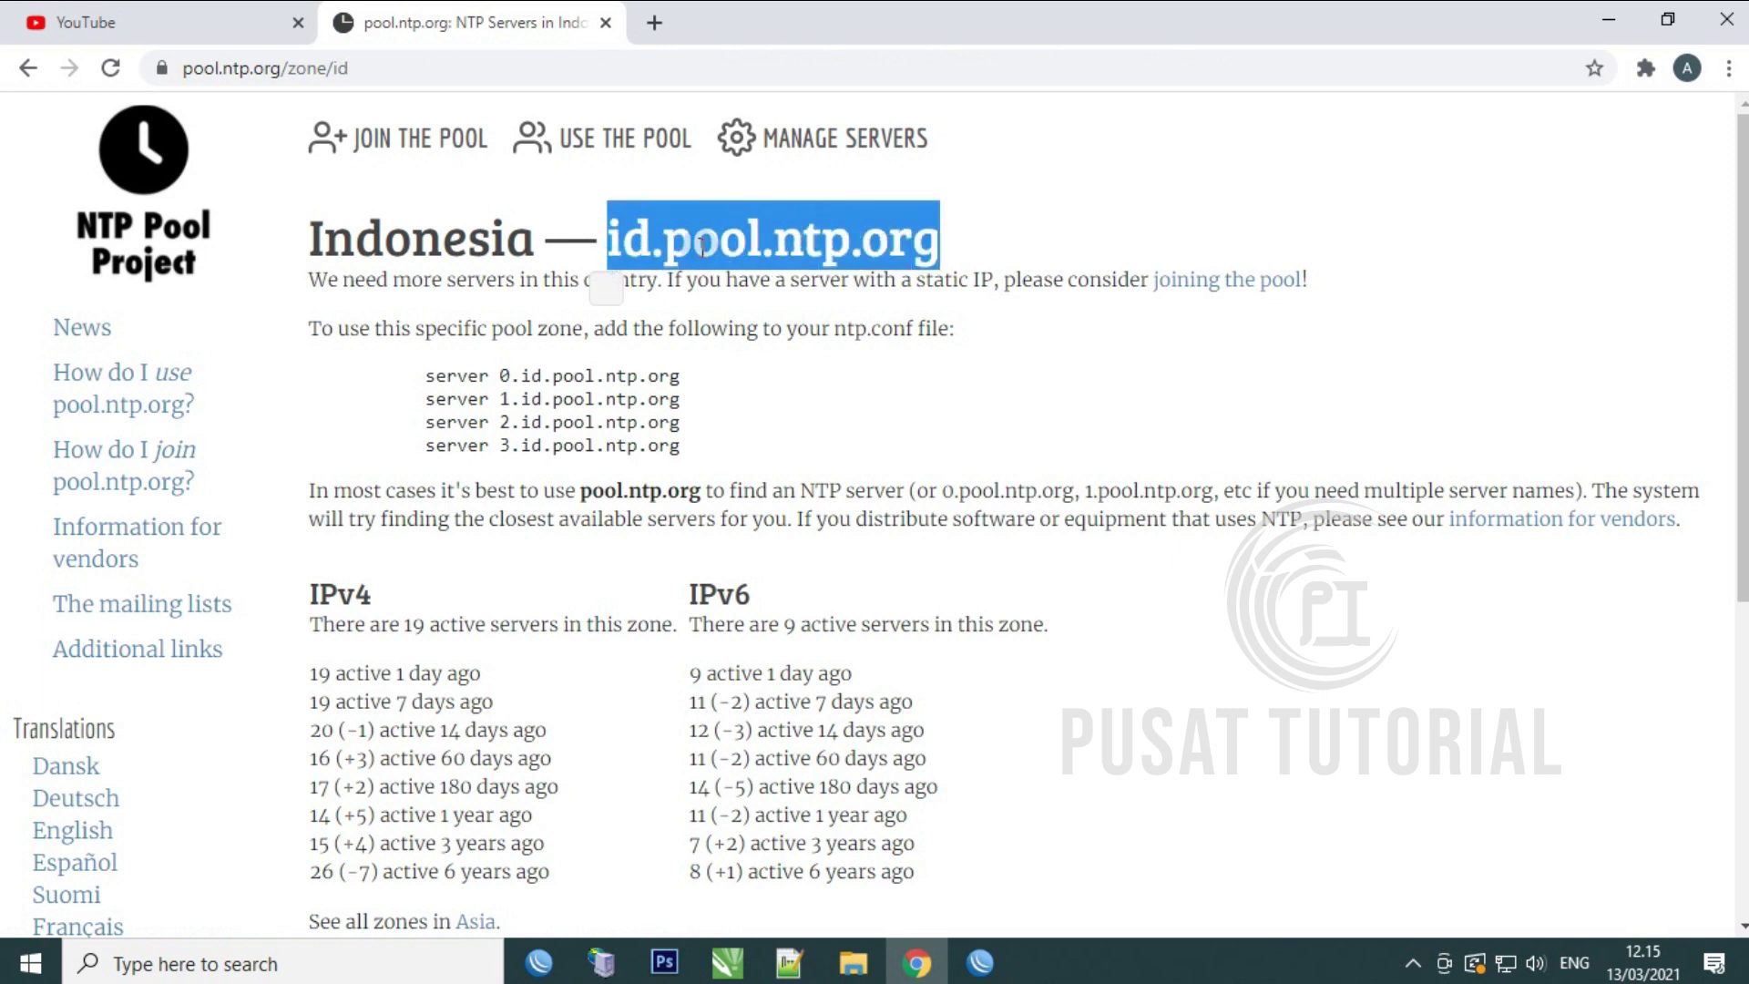
{"action": "right_click", "coordinate": [815, 238]}
{"action": "left_click", "coordinate": [888, 262]}
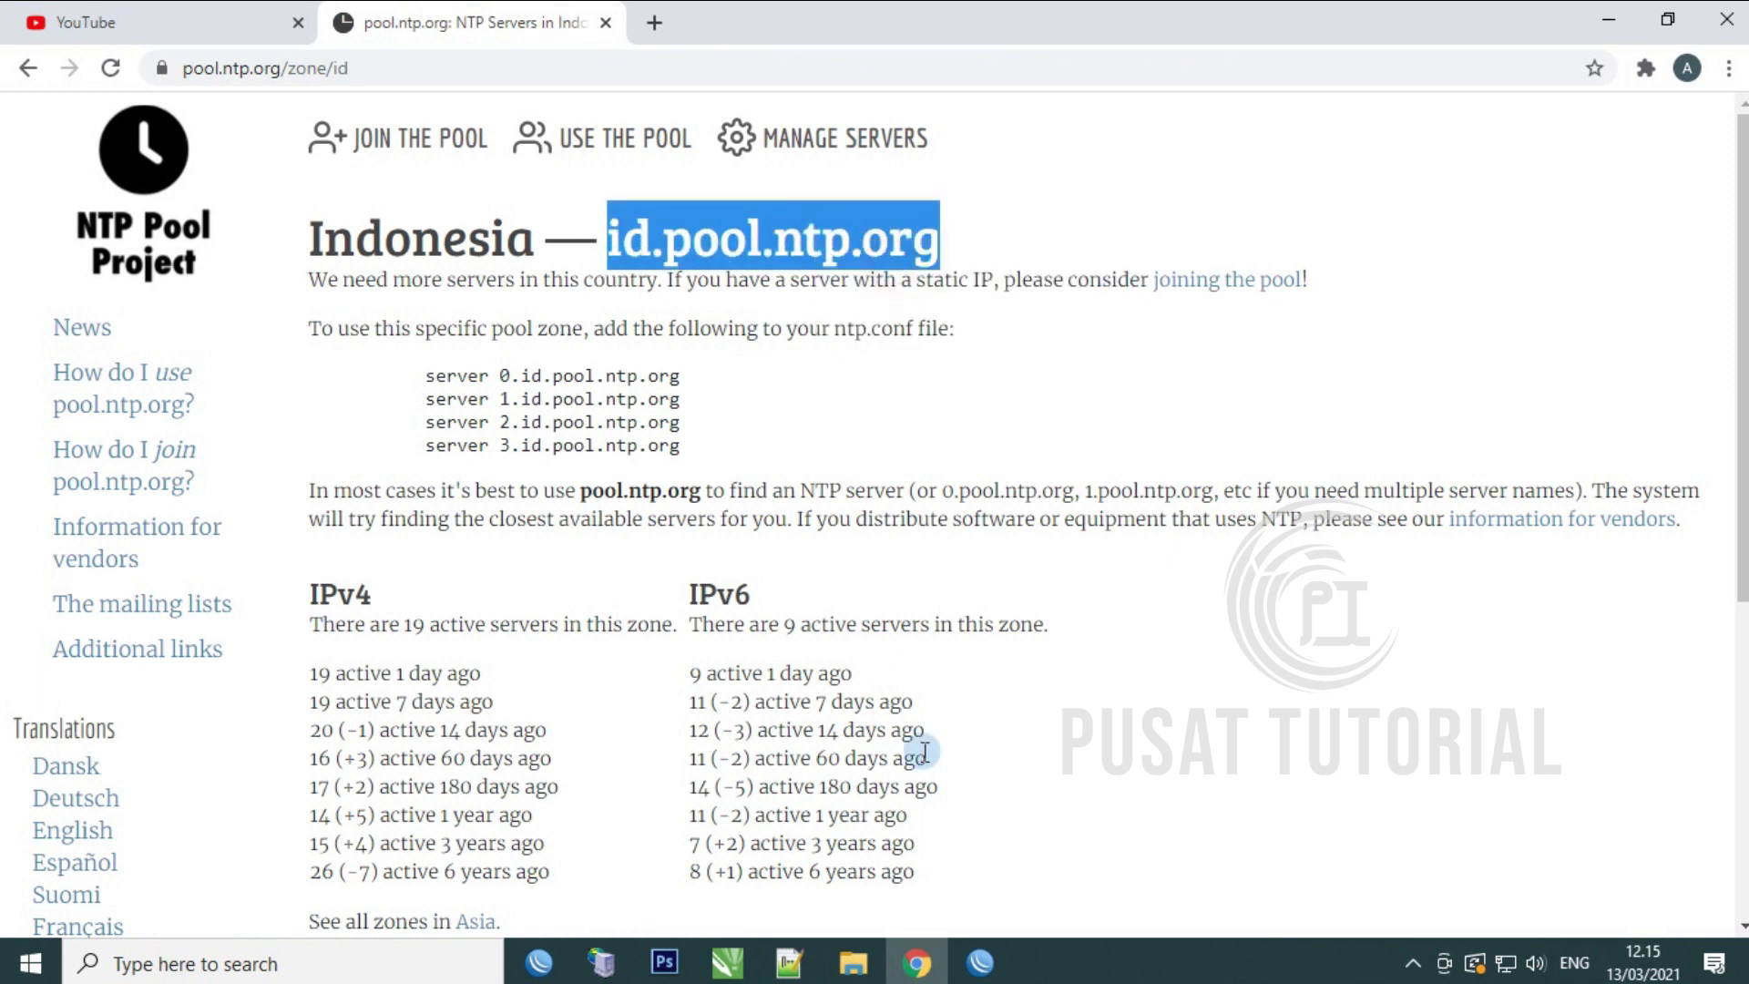
Step: Paste id.pool.ntp.org into the SNTP client's Server DNS Names field
{"action": "left_click", "coordinate": [980, 962]}
{"action": "left_click", "coordinate": [882, 442]}
{"action": "right_click", "coordinate": [881, 444]}
{"action": "left_click", "coordinate": [944, 513]}
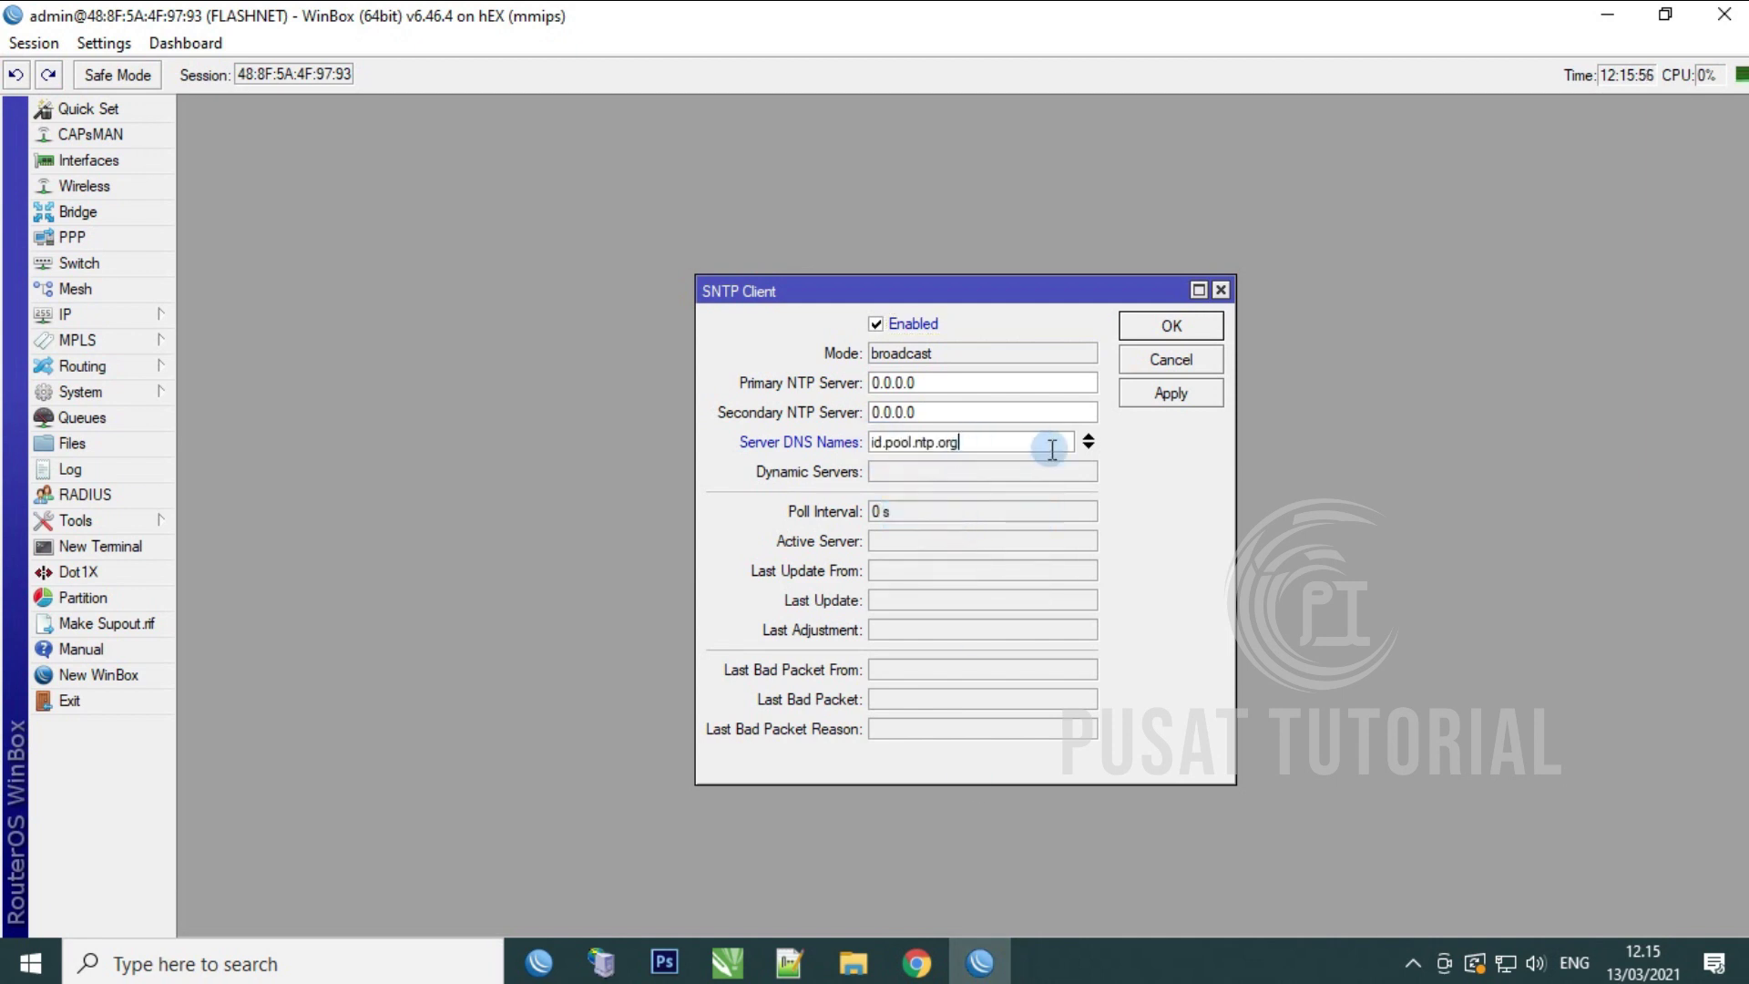
Step: Save the SNTP client settings and keep the router clock's time zone at Asia/Jakarta
{"action": "left_click", "coordinate": [1188, 393]}
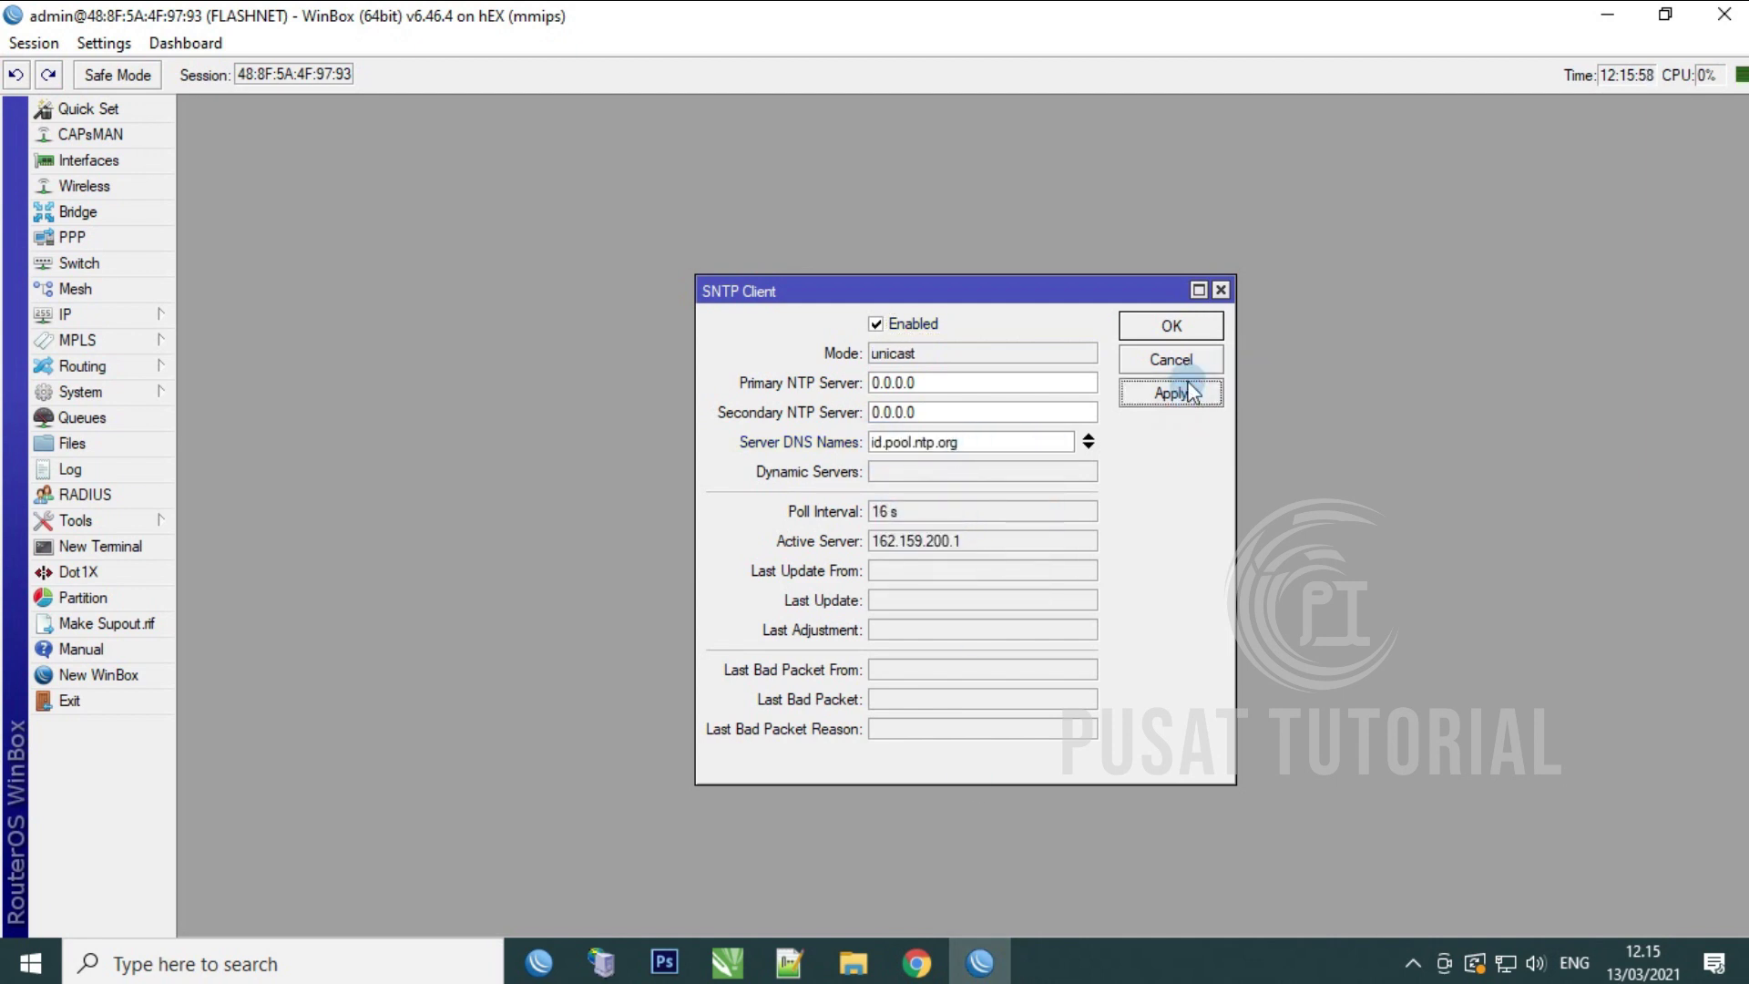
{"action": "left_click", "coordinate": [1176, 328]}
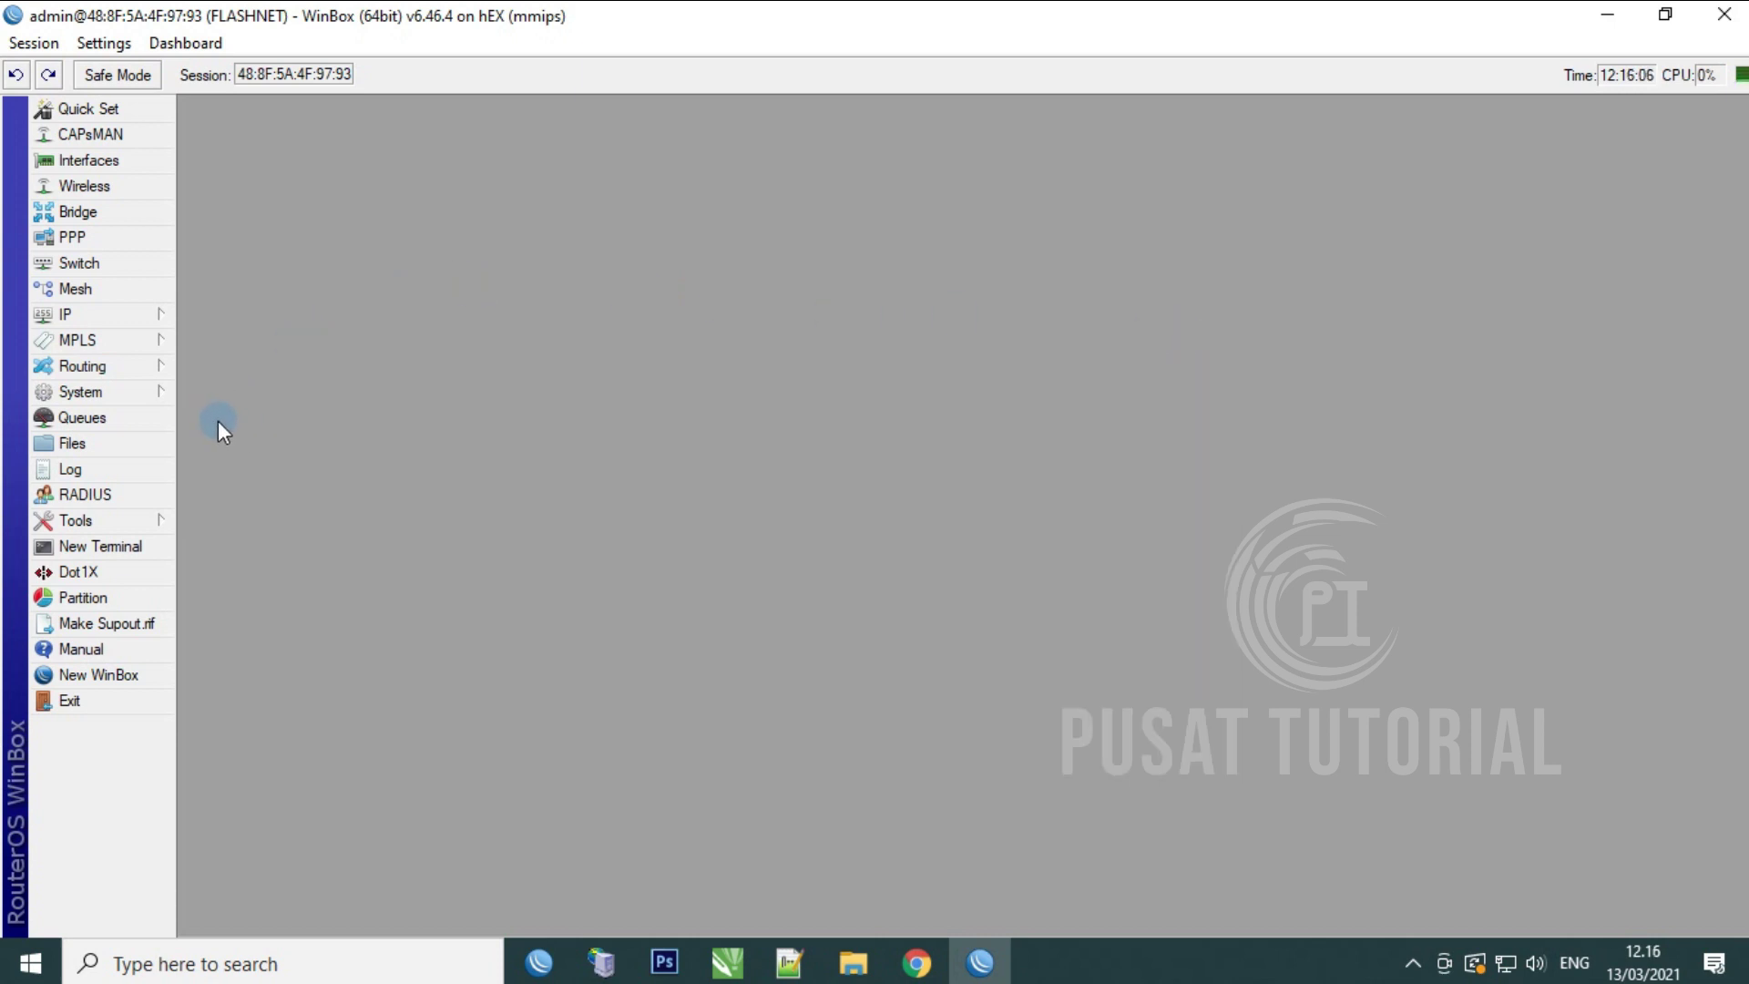
{"action": "left_click", "coordinate": [142, 390]}
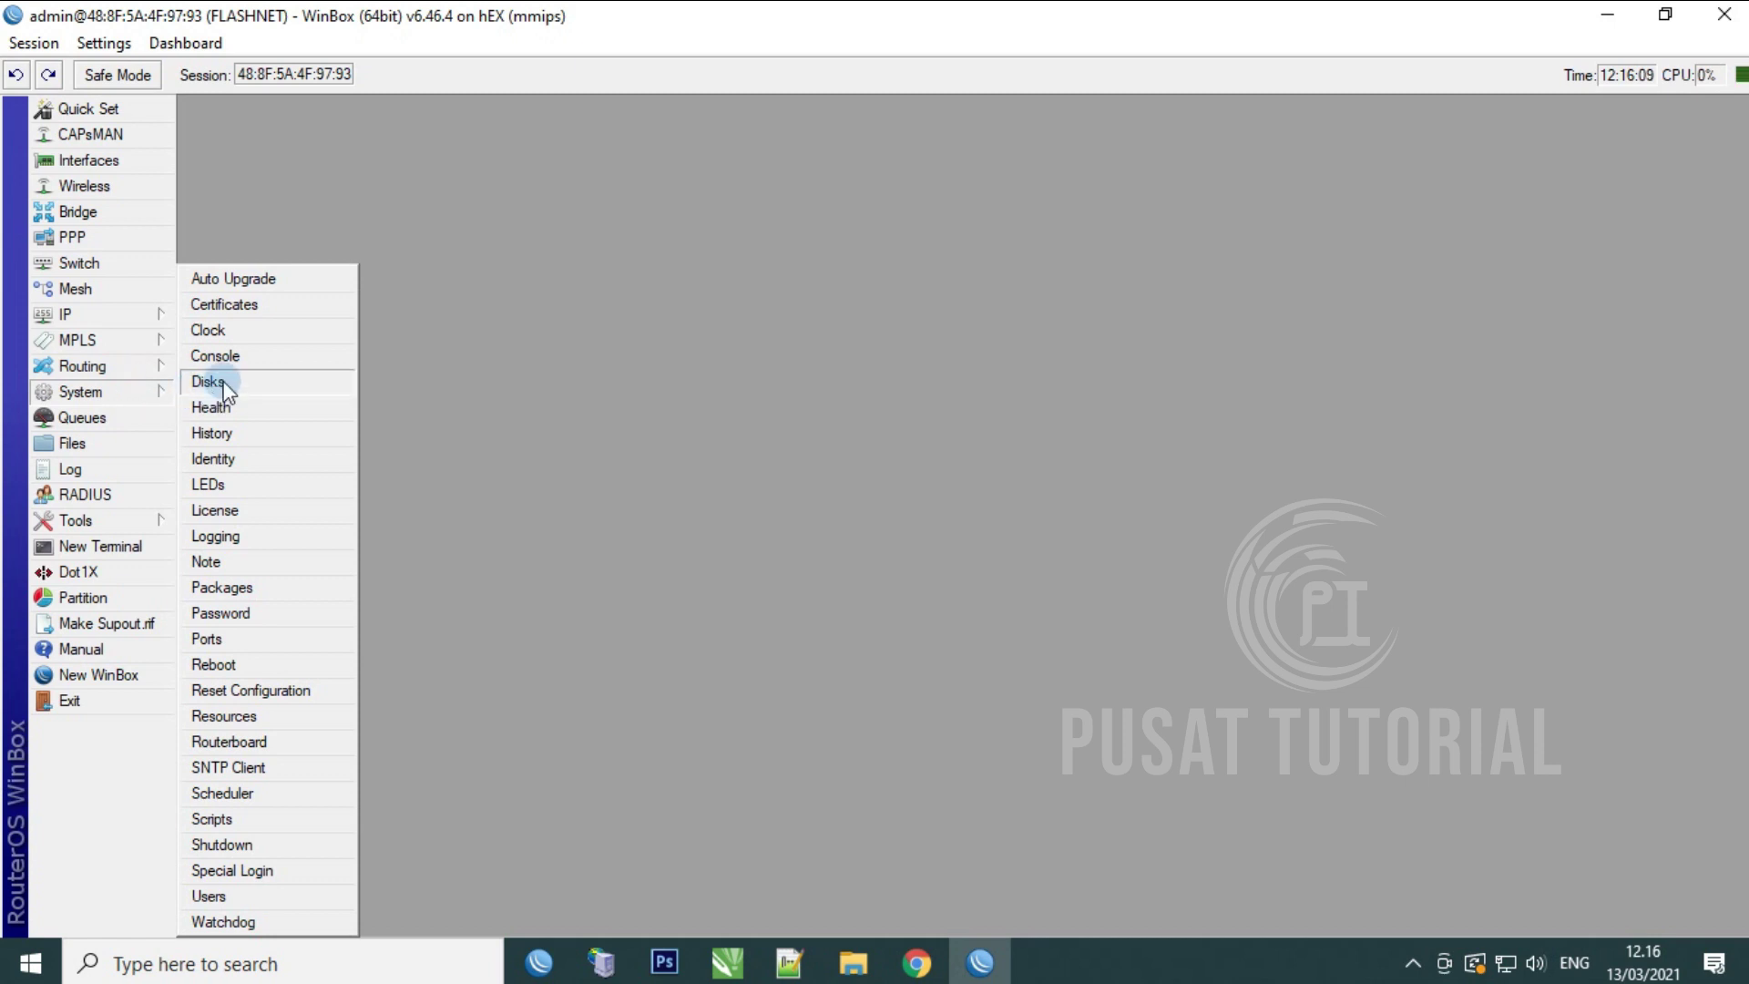
{"action": "left_click", "coordinate": [237, 332]}
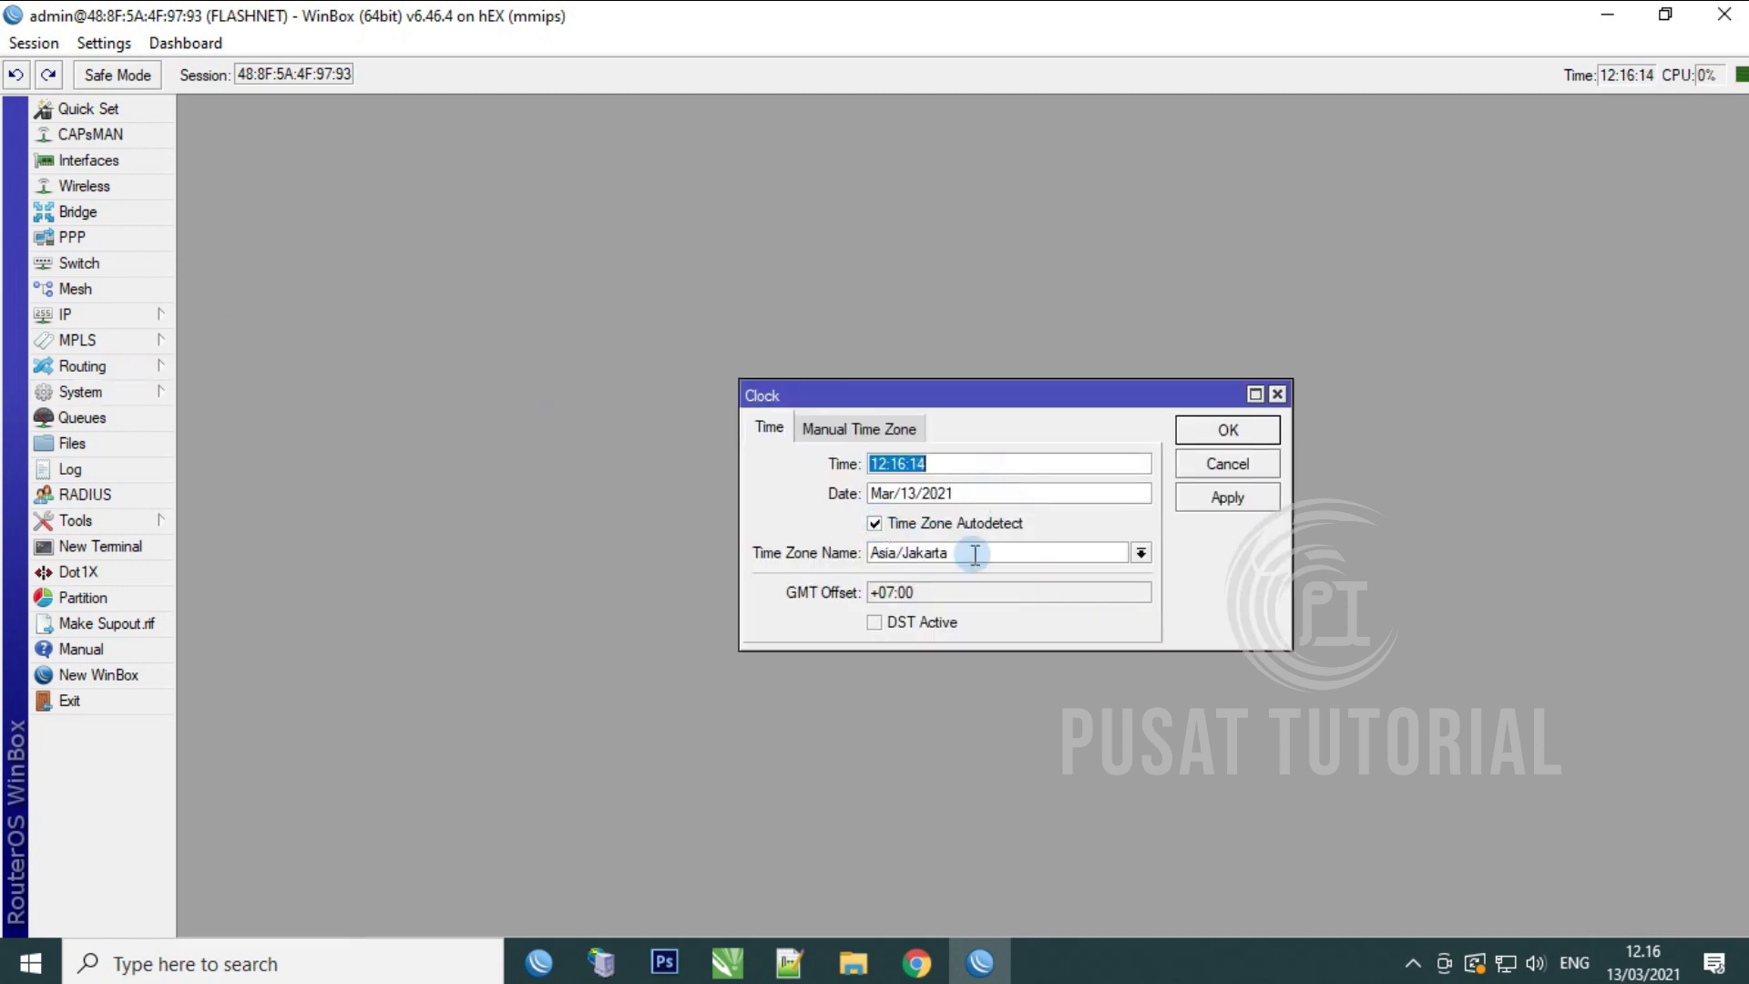
{"action": "left_click", "coordinate": [1140, 553]}
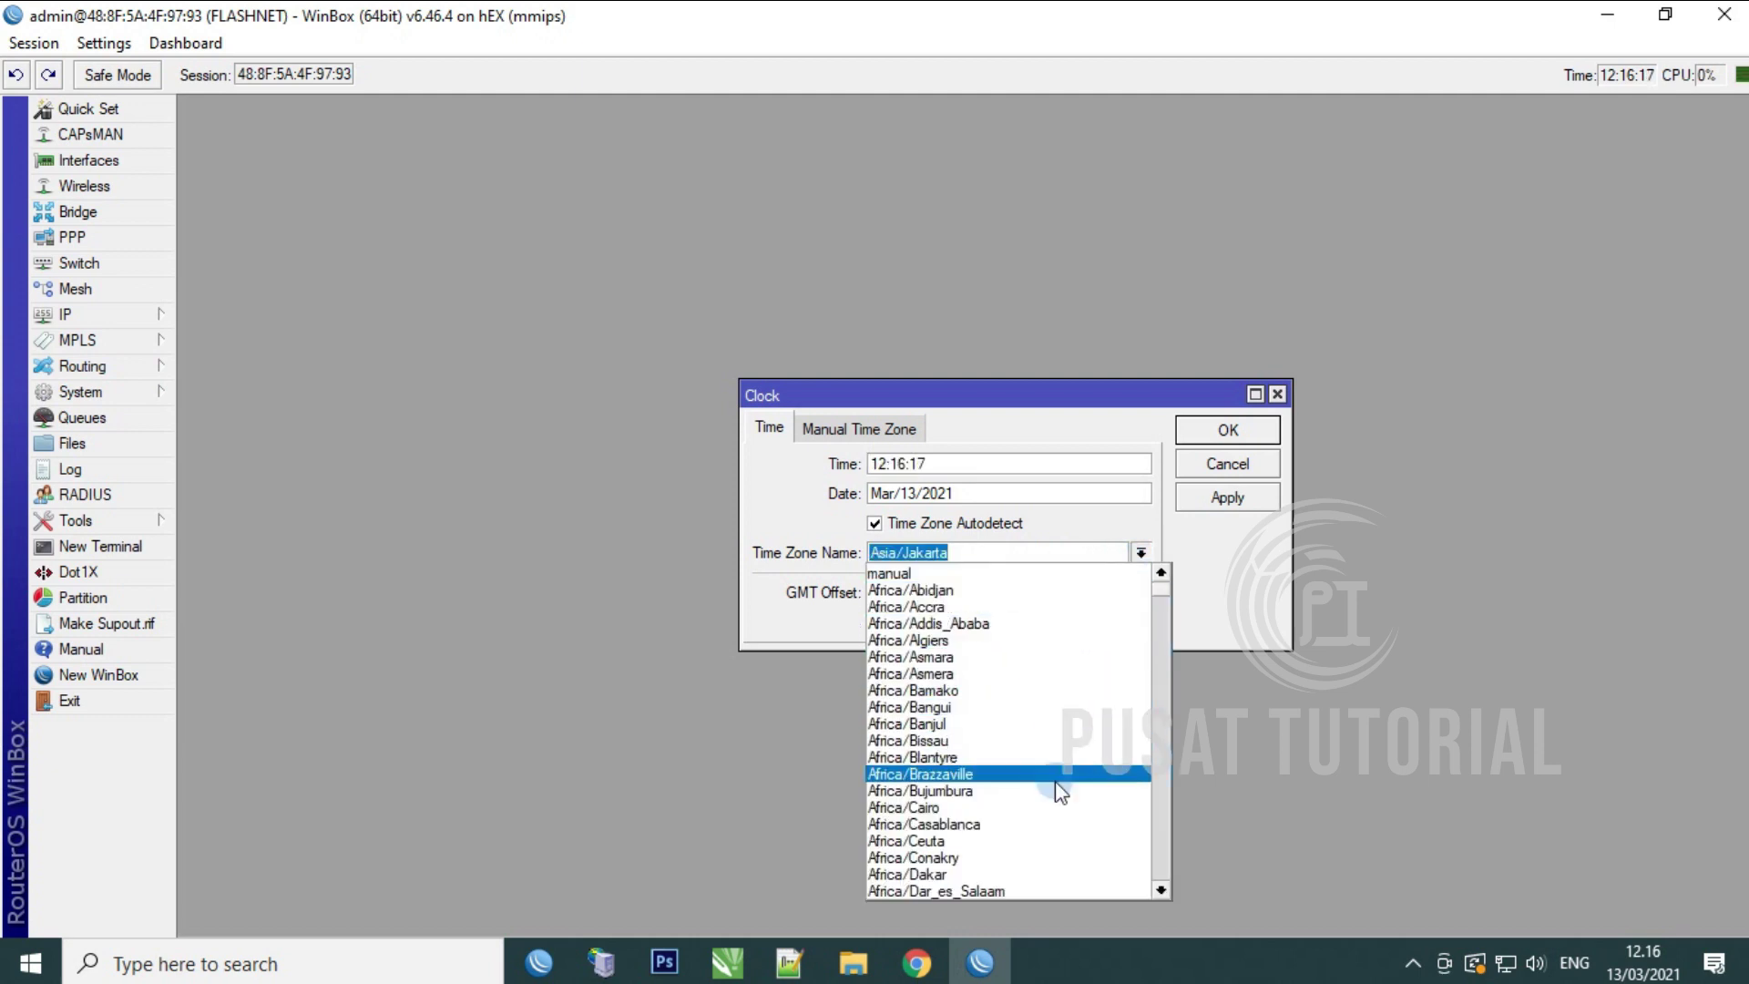
{"action": "scroll", "coordinate": [1054, 756], "scroll_direction": "down", "scroll_amount": 2}
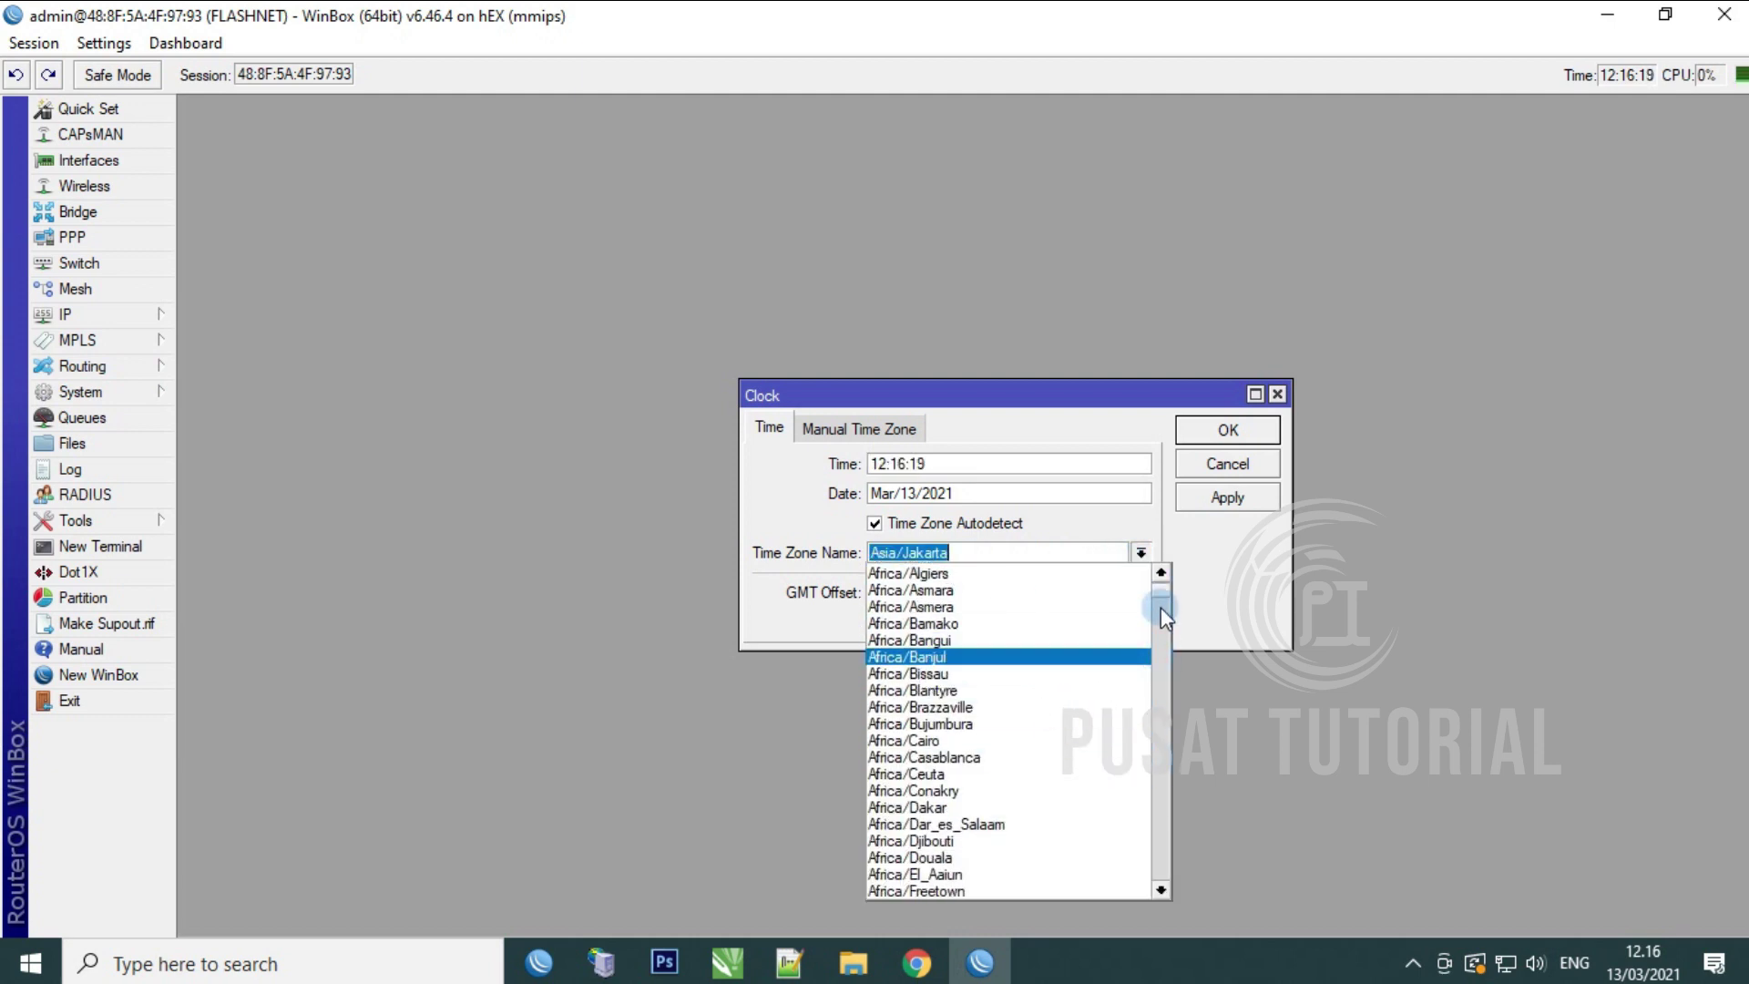
{"action": "scroll", "coordinate": [1161, 605], "scroll_direction": "down", "scroll_amount": 16}
{"action": "left_click_drag", "start_coordinate": [1164, 628], "coordinate": [1166, 746]}
{"action": "scroll", "coordinate": [1038, 743], "scroll_direction": "up", "scroll_amount": 6}
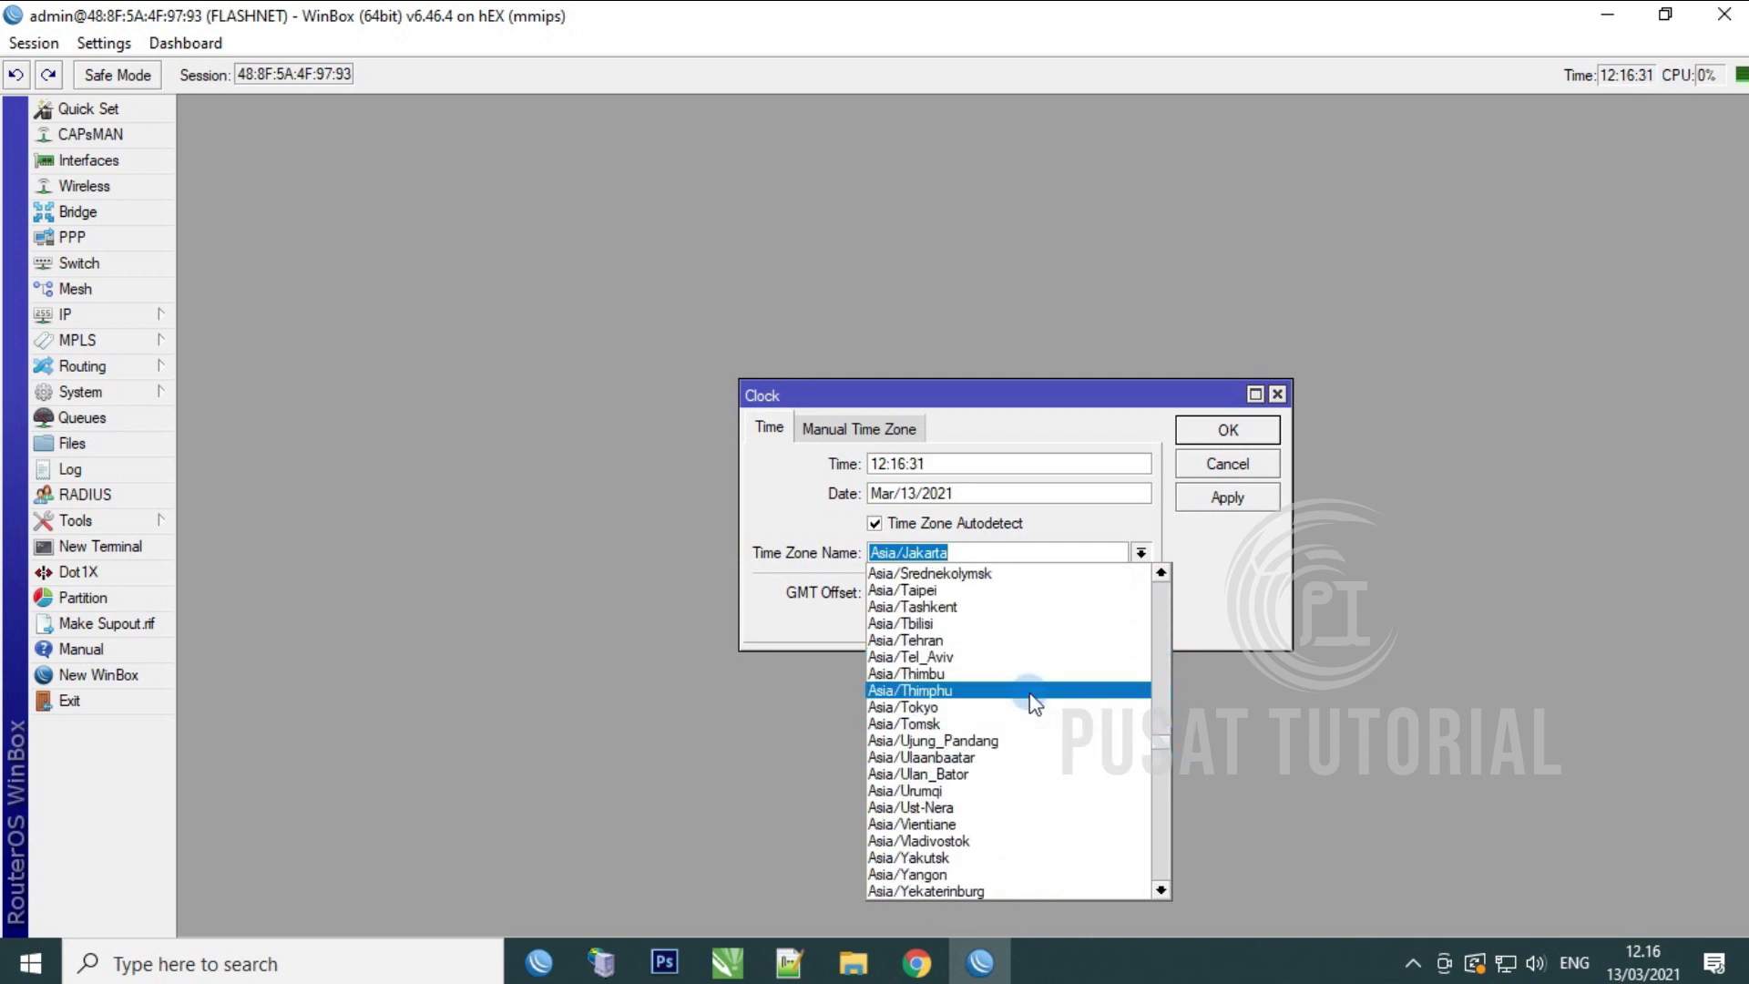
{"action": "scroll", "coordinate": [1007, 683], "scroll_direction": "up", "scroll_amount": 10}
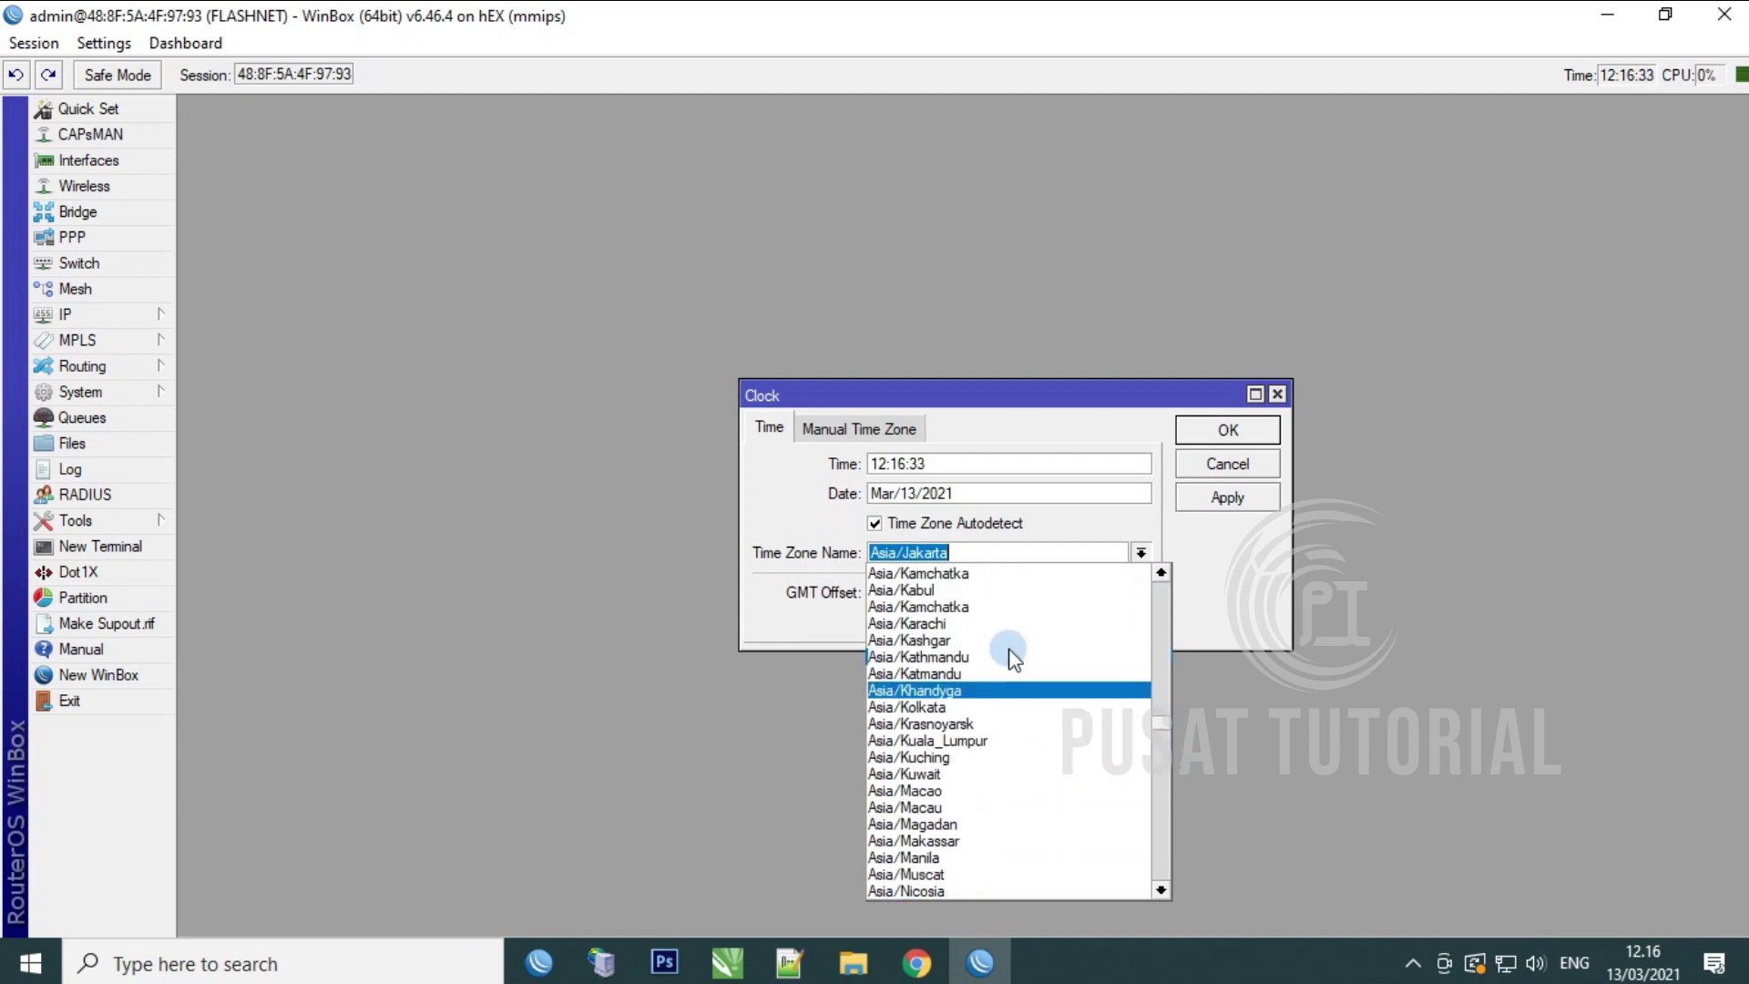
{"action": "left_click", "coordinate": [996, 674]}
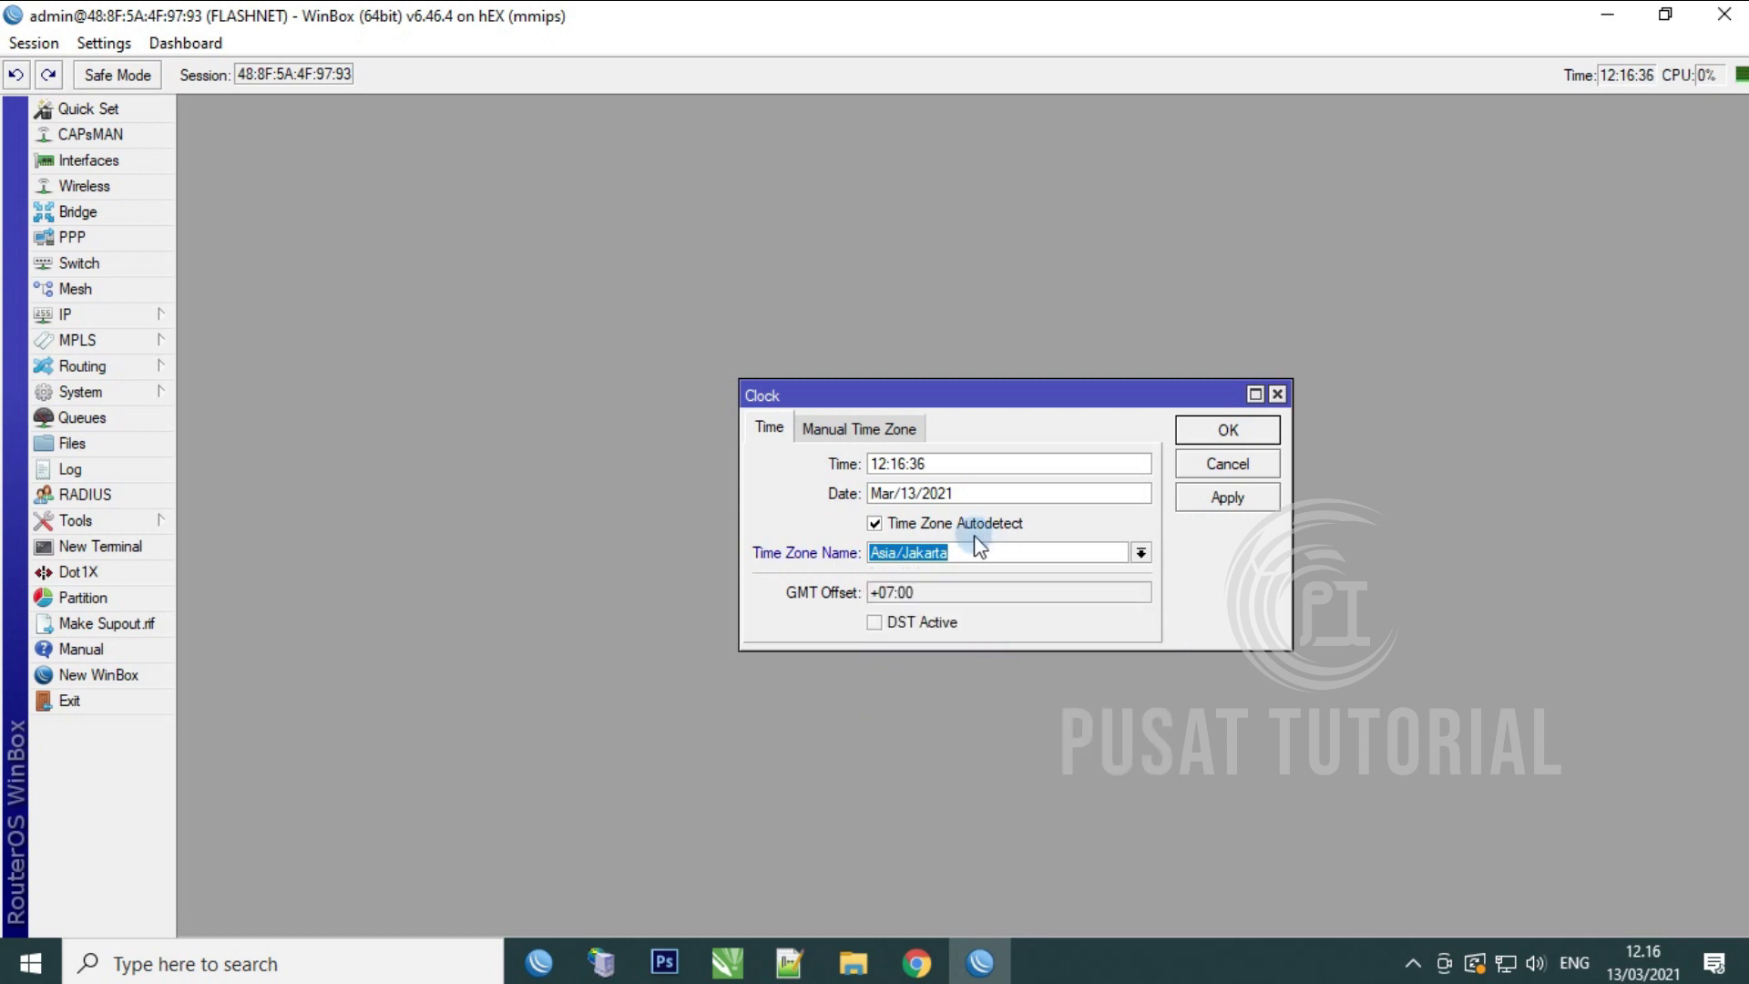
{"action": "left_click", "coordinate": [1230, 495]}
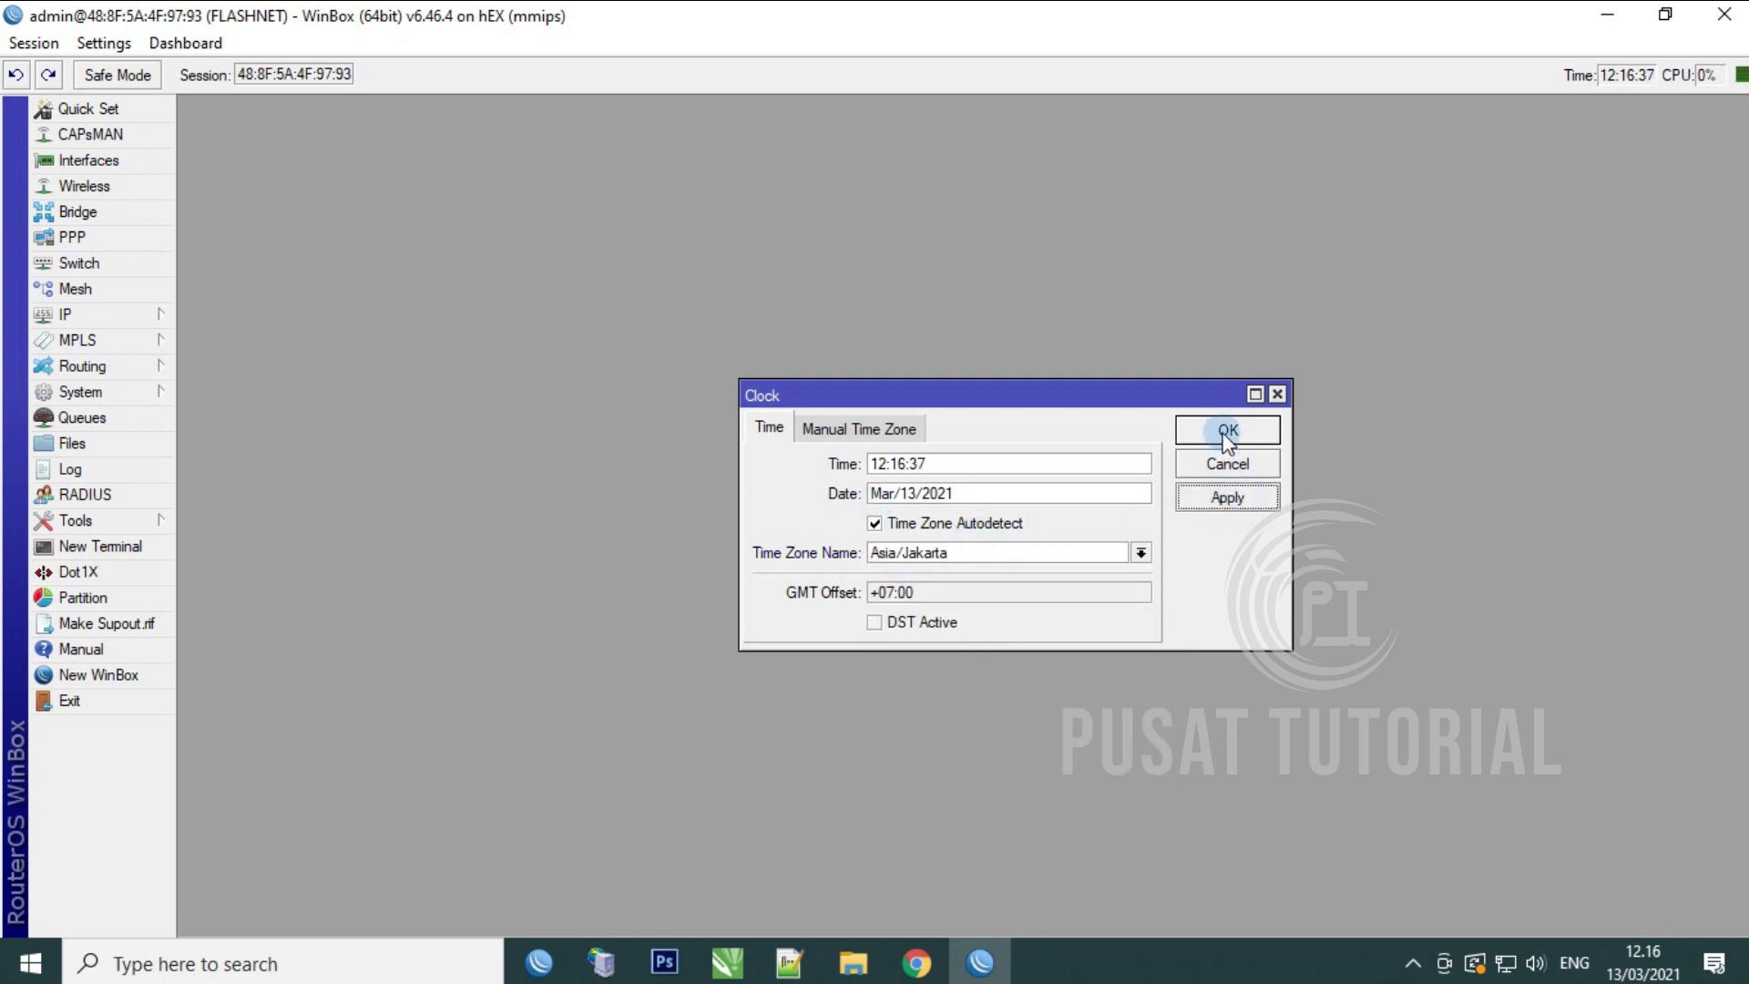
{"action": "left_click", "coordinate": [1222, 432]}
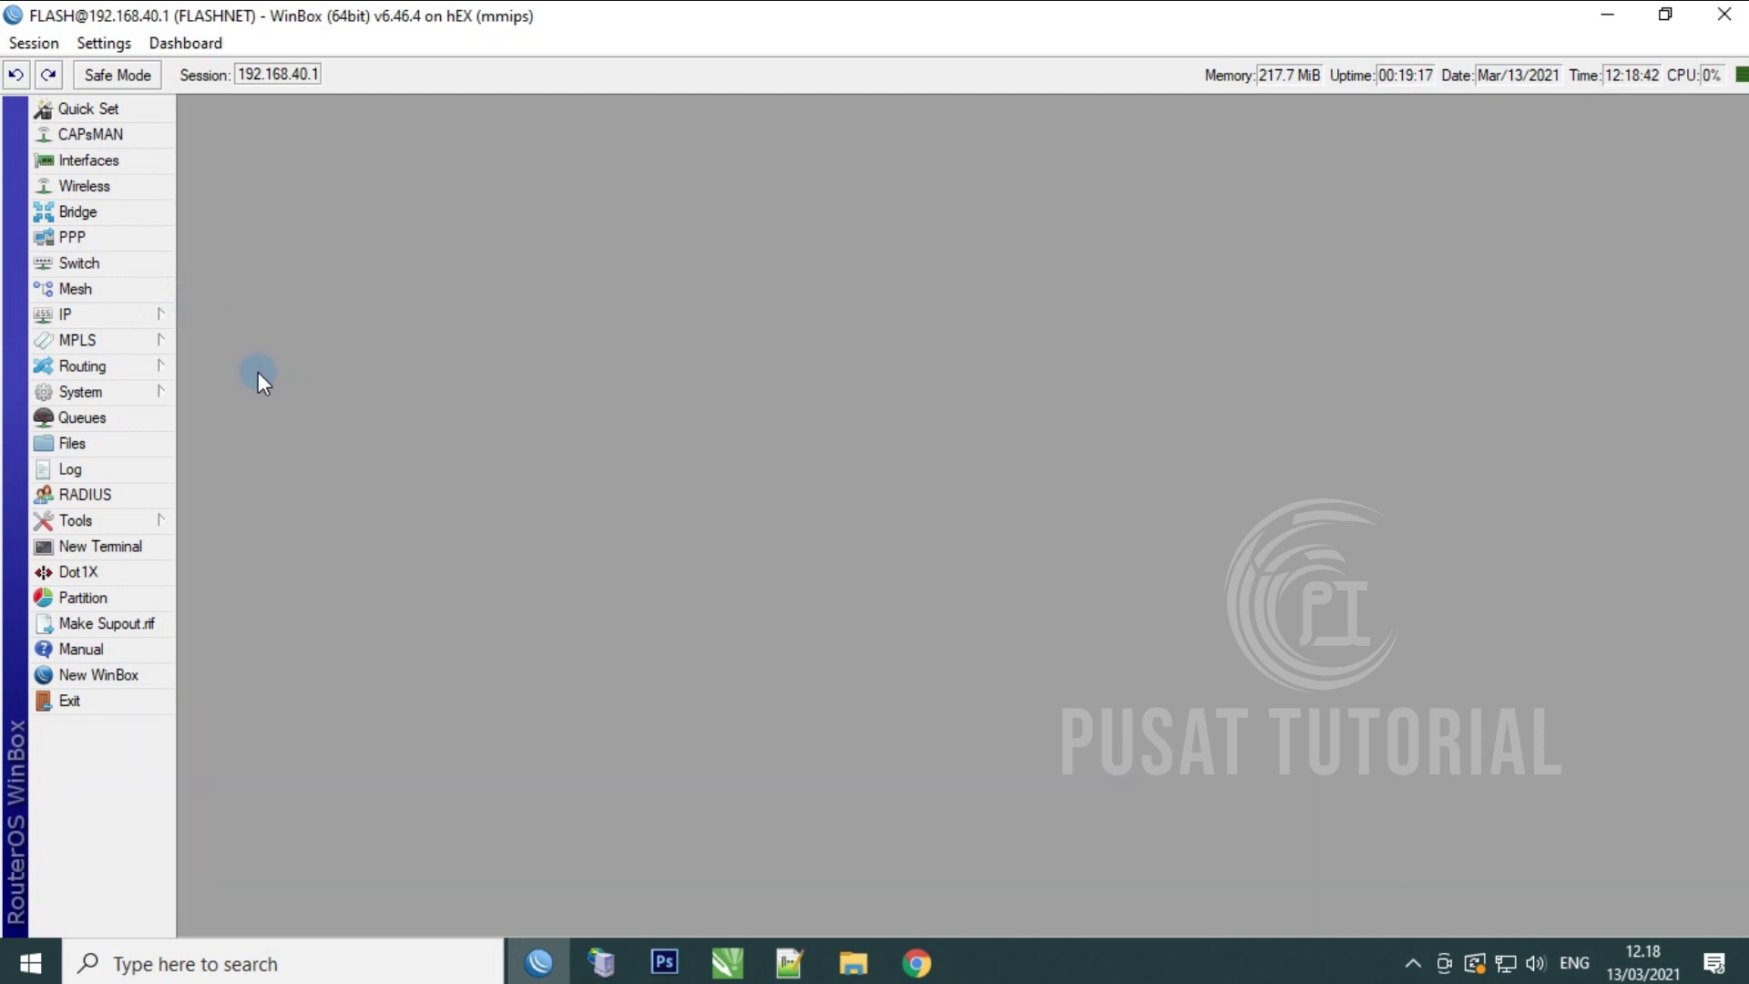
Step: Start the Hotspot Setup wizard on interface ether5_Hotspot
{"action": "left_click", "coordinate": [109, 311]}
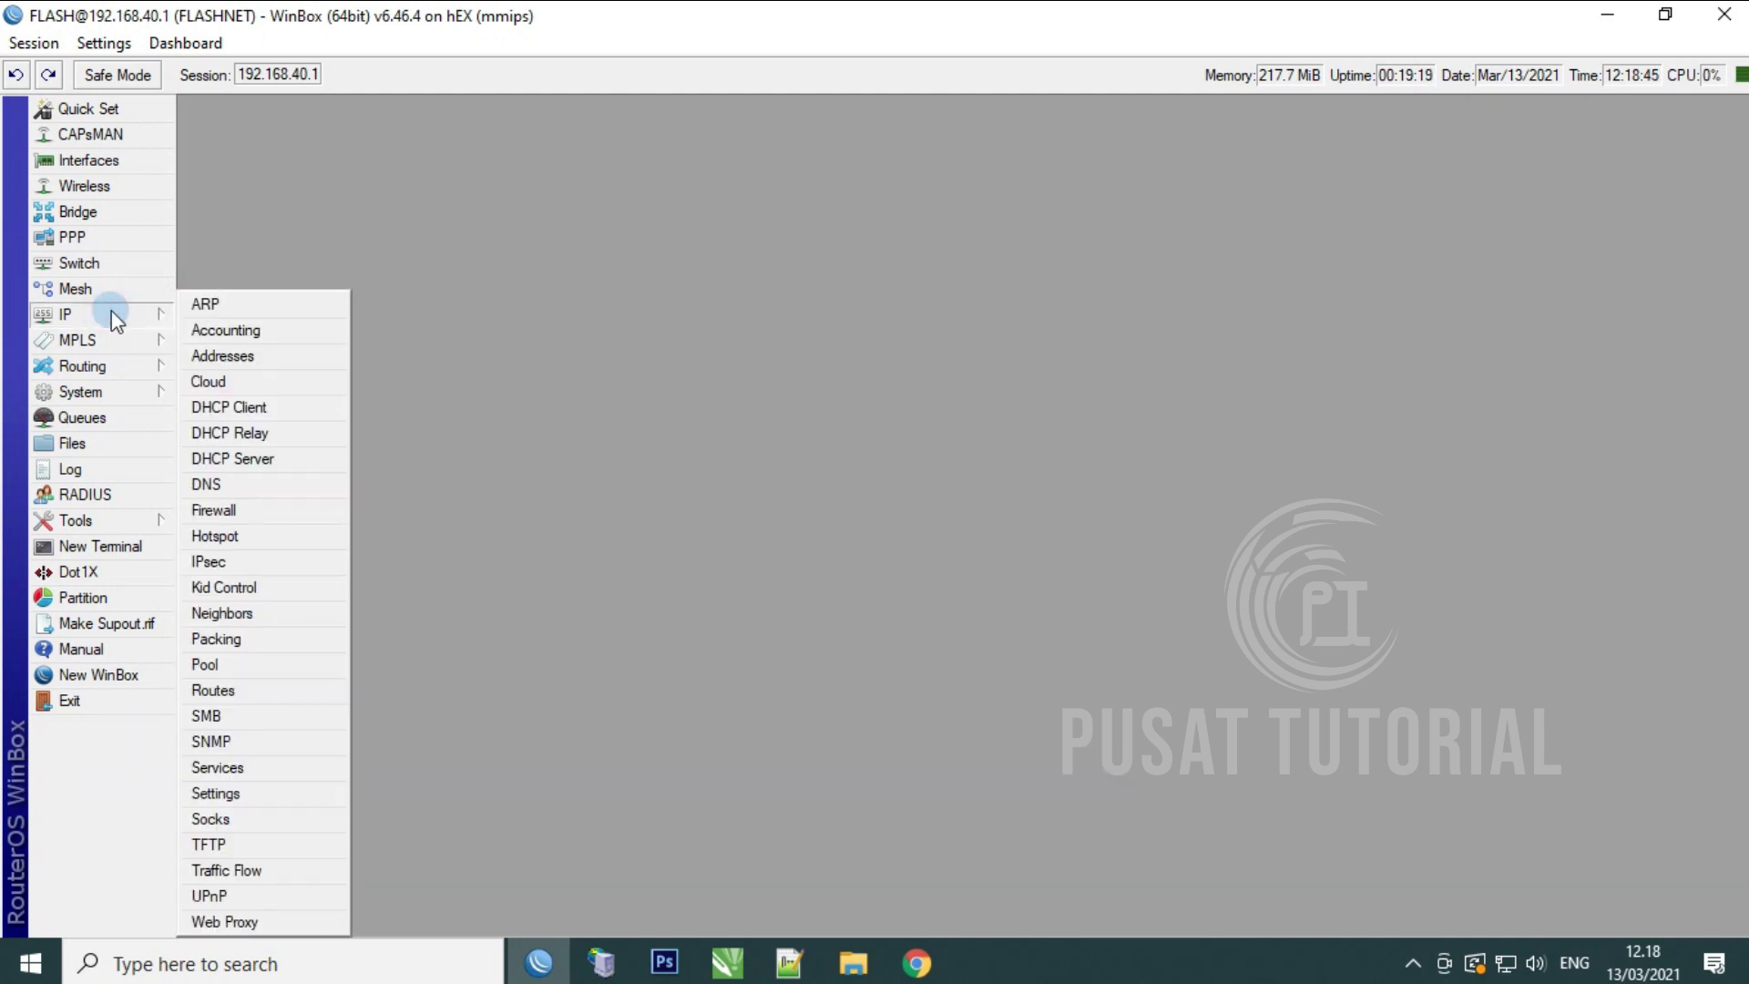
{"action": "left_click", "coordinate": [231, 537]}
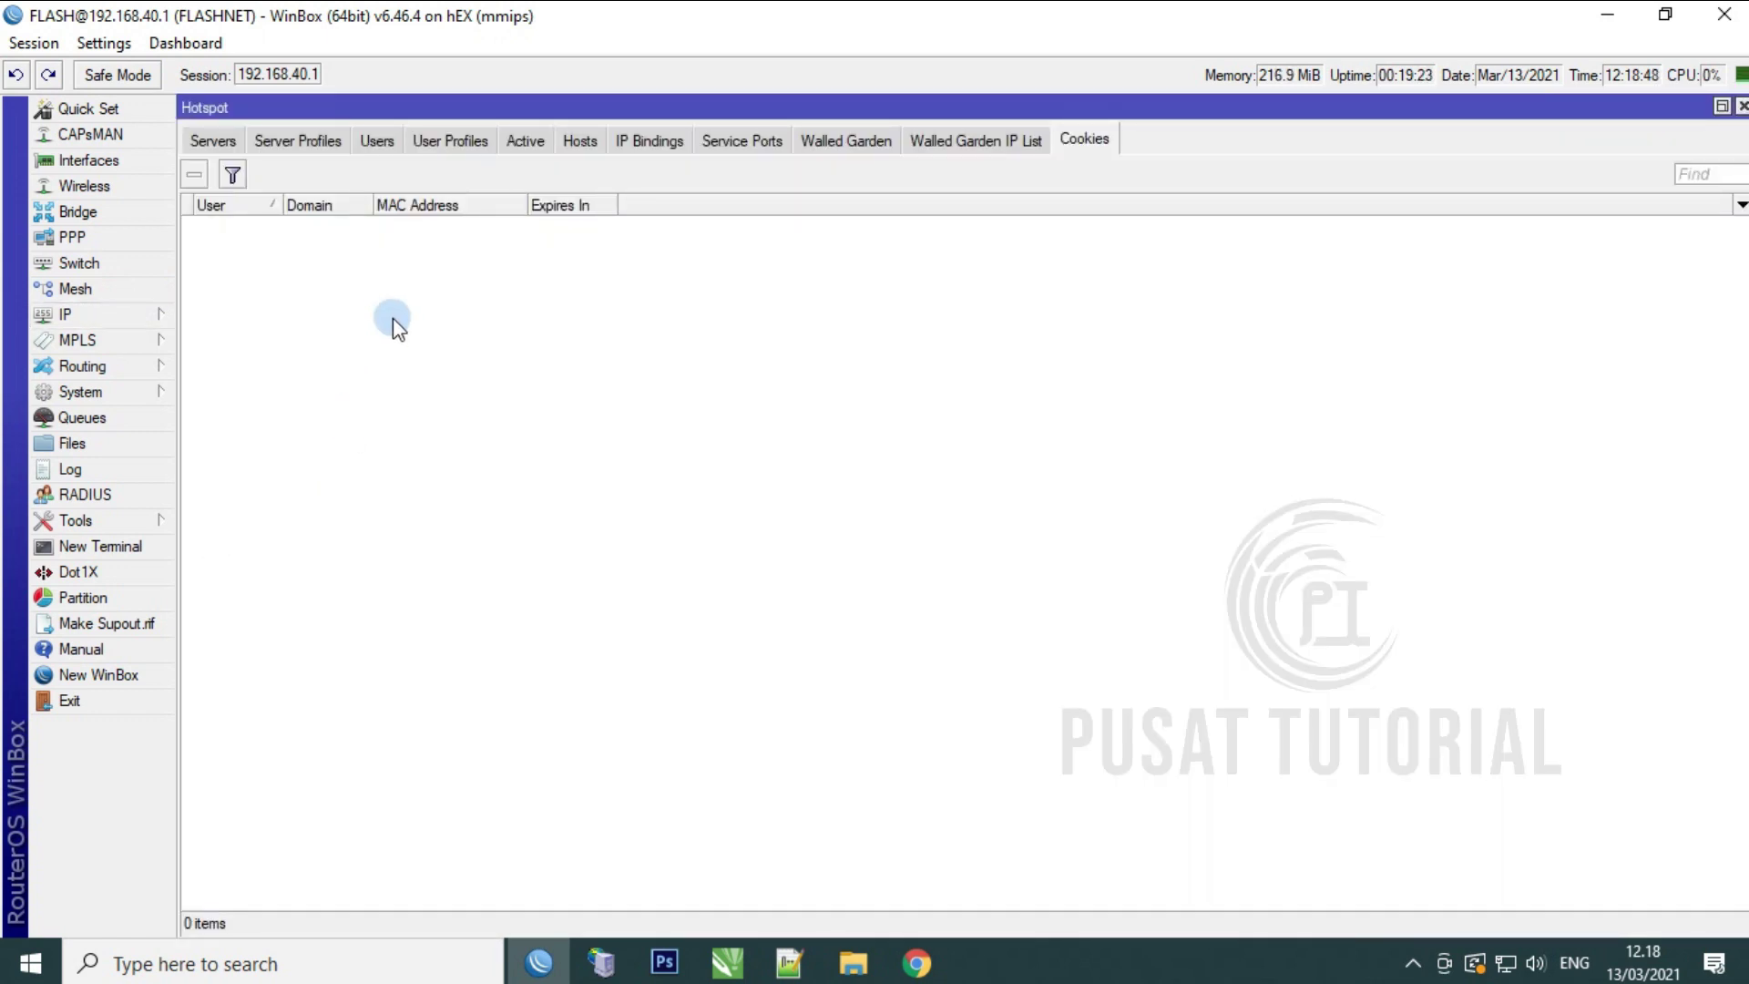
{"action": "left_click", "coordinate": [215, 141]}
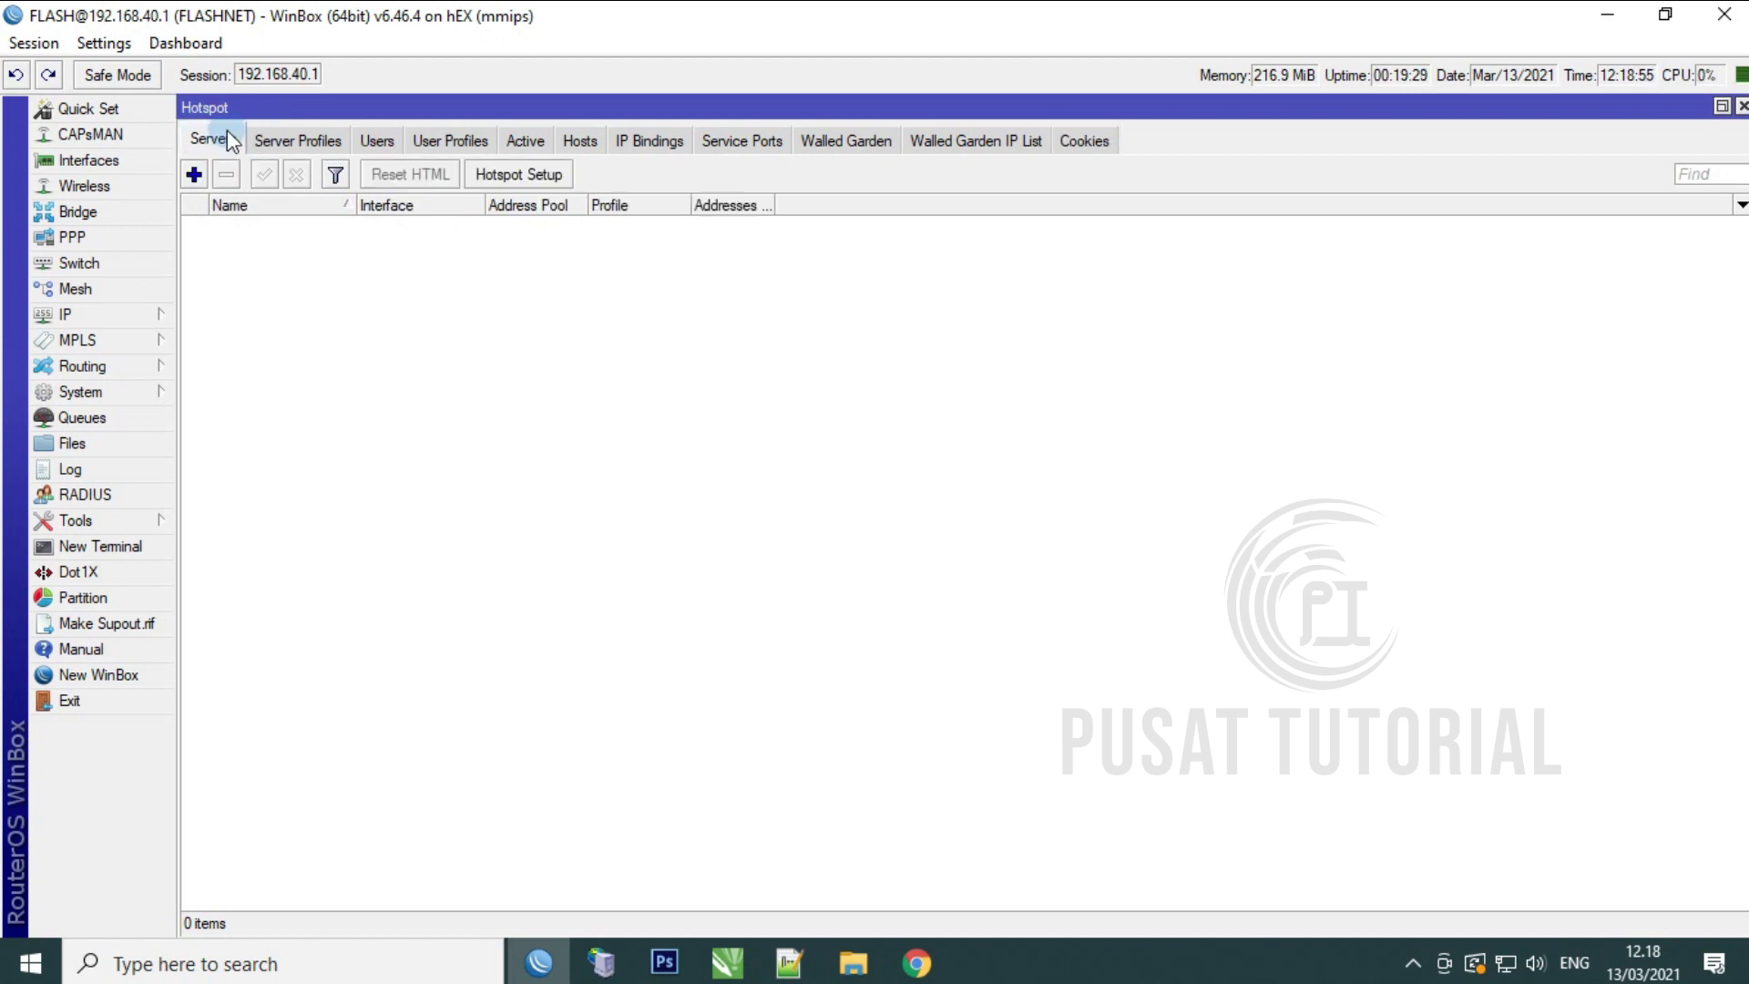
{"action": "left_click", "coordinate": [526, 177]}
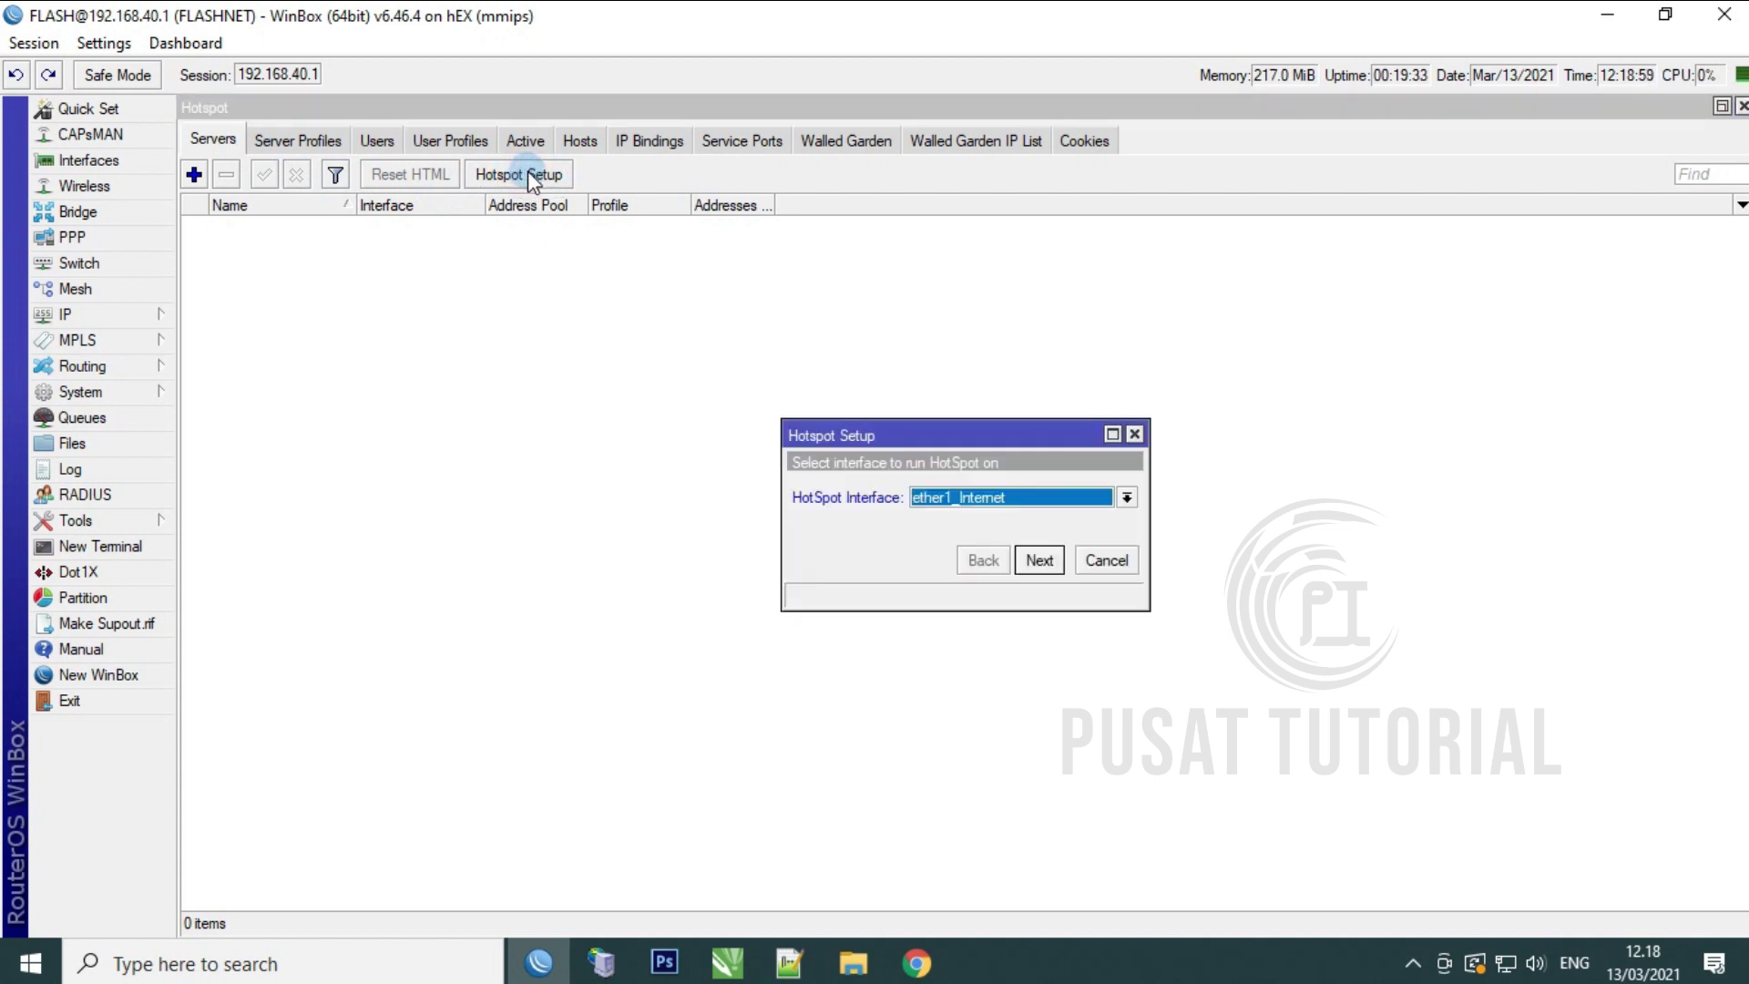
{"action": "left_click", "coordinate": [1127, 498]}
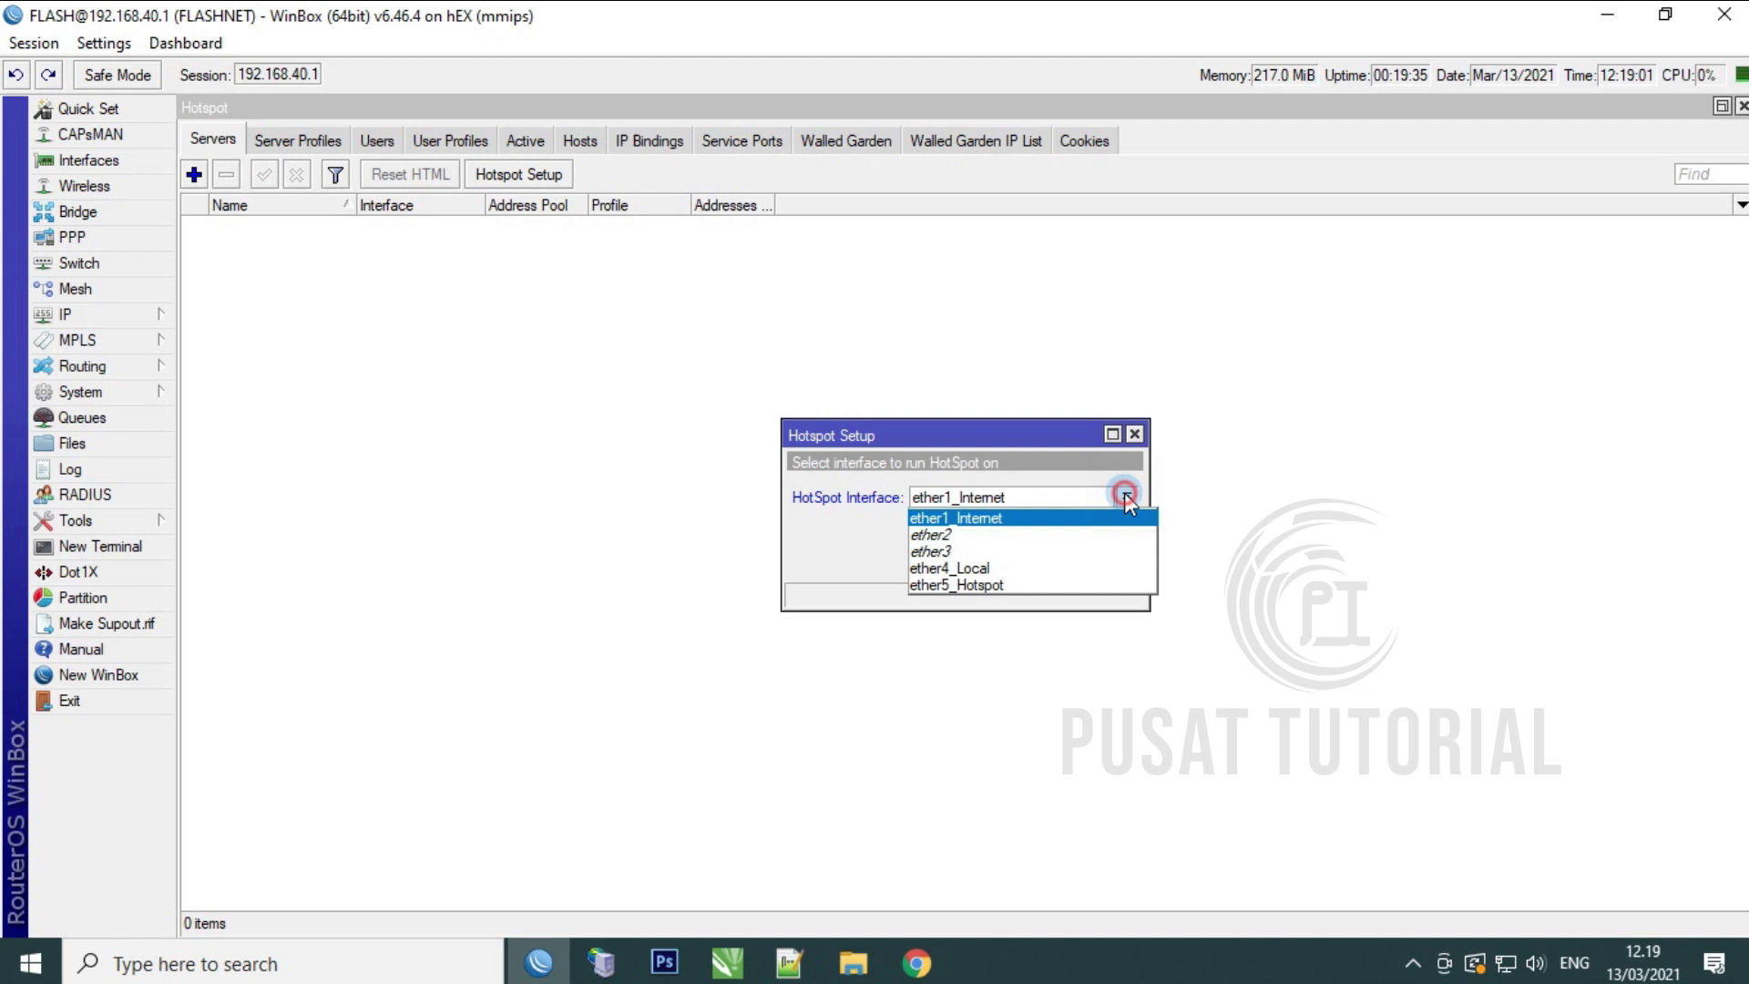
{"action": "left_click", "coordinate": [1024, 586]}
{"action": "left_click", "coordinate": [1040, 561]}
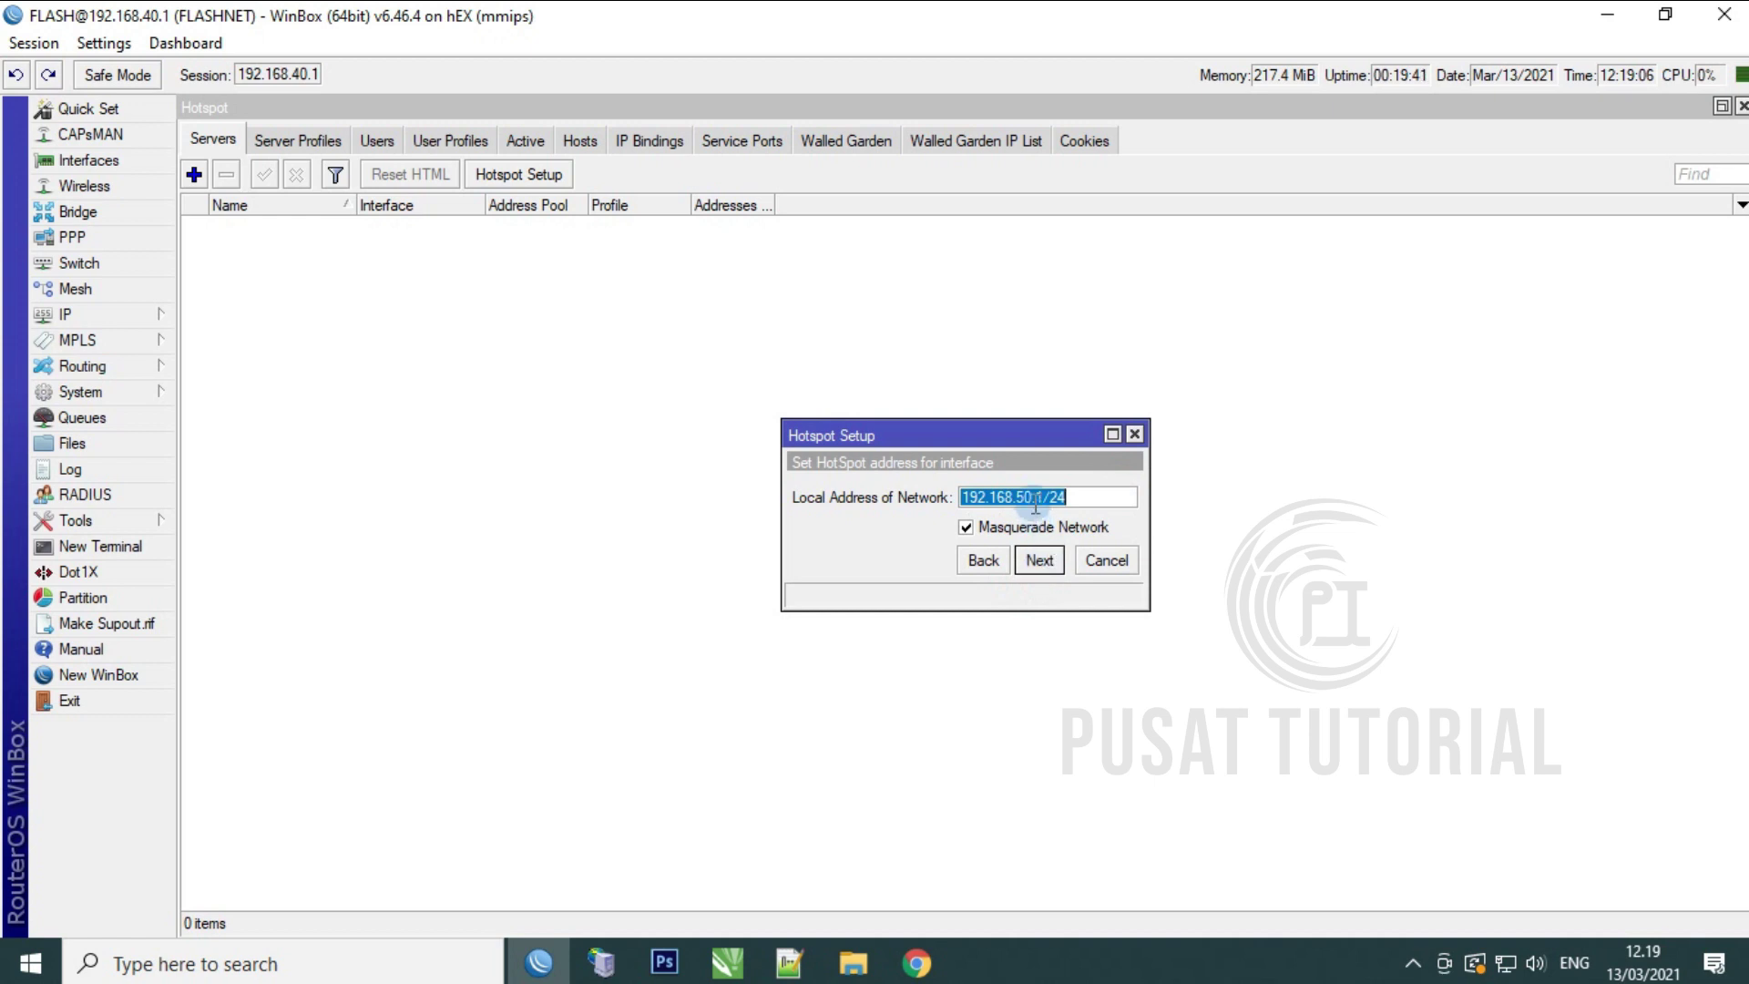
Step: Accept network 192.168.50.1/24, pool 192.168.50.2-192.168.50.254, and no SSL certificate
{"action": "left_click", "coordinate": [728, 963]}
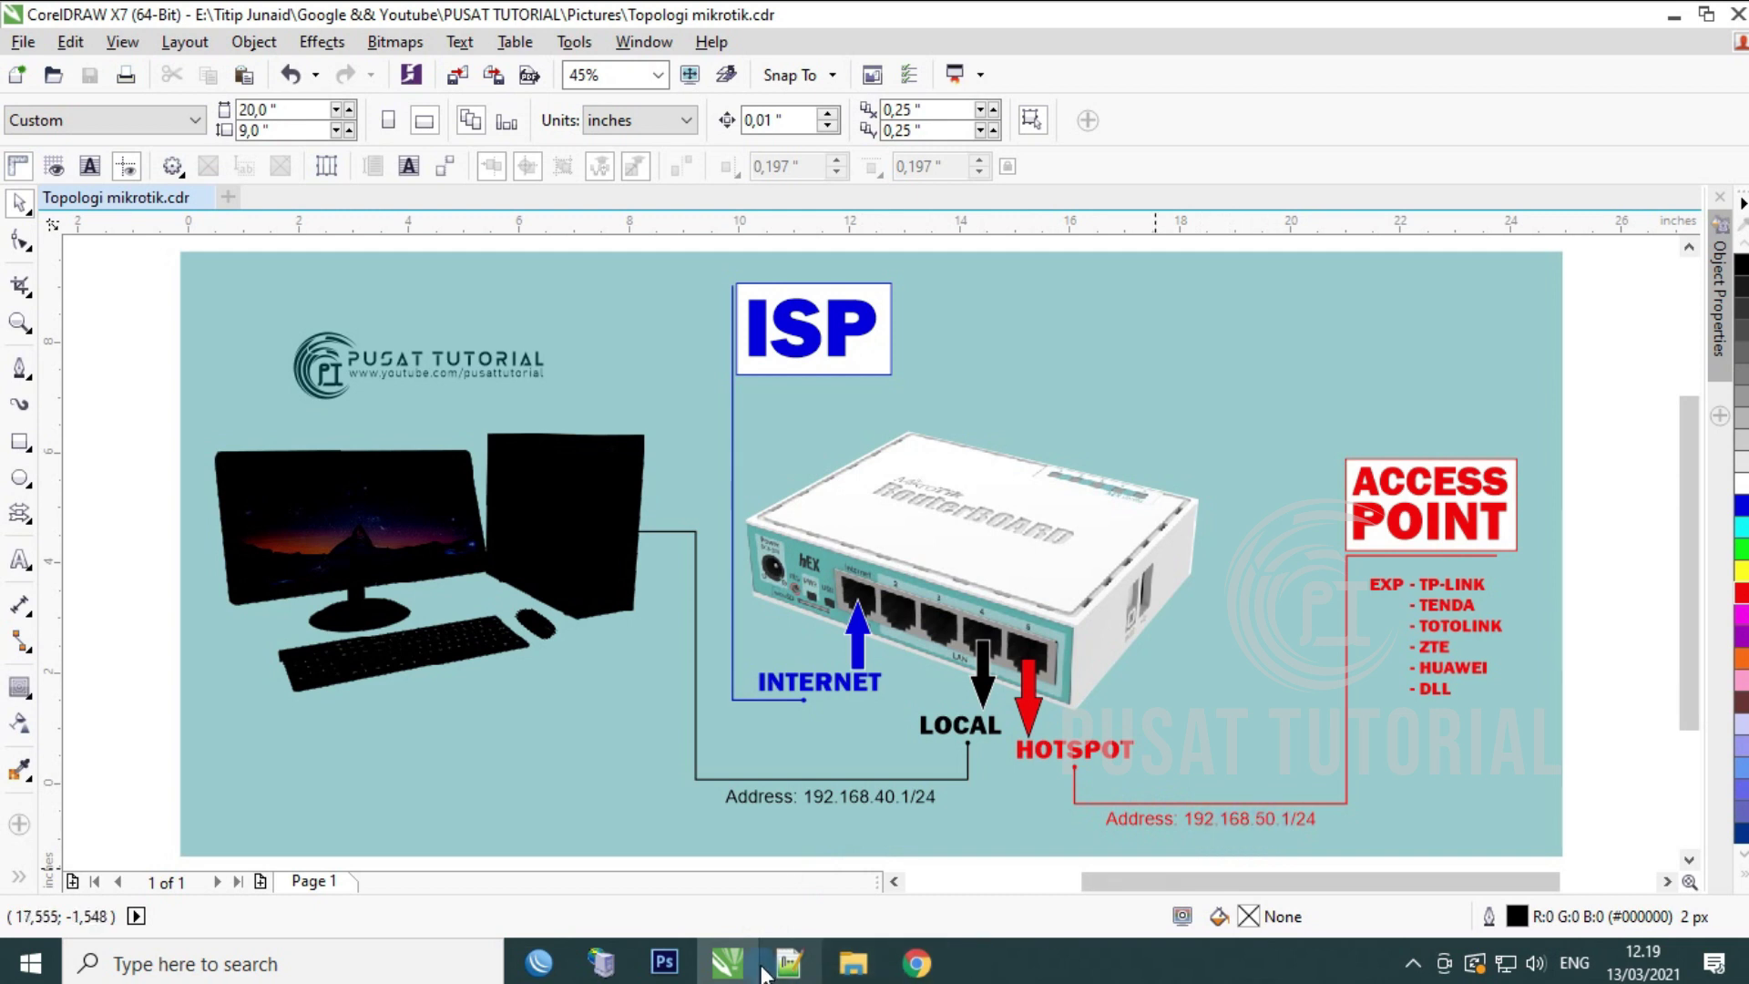
{"action": "left_click", "coordinate": [546, 971]}
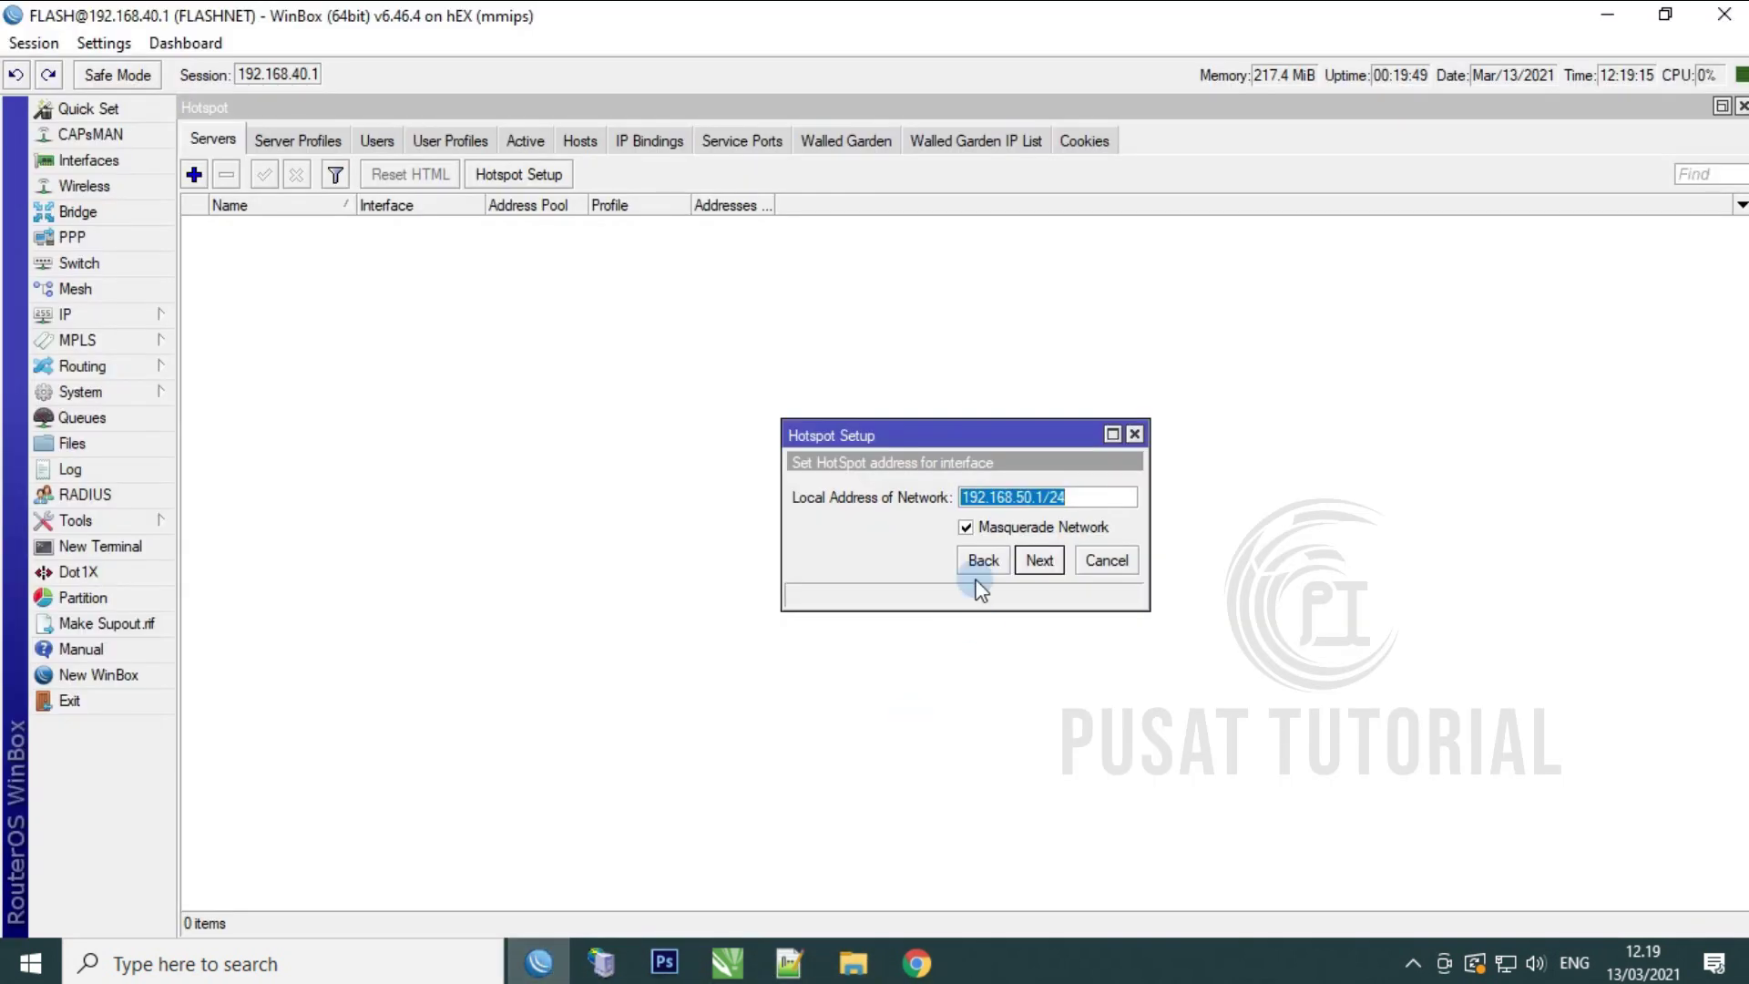
{"action": "left_click", "coordinate": [1041, 562]}
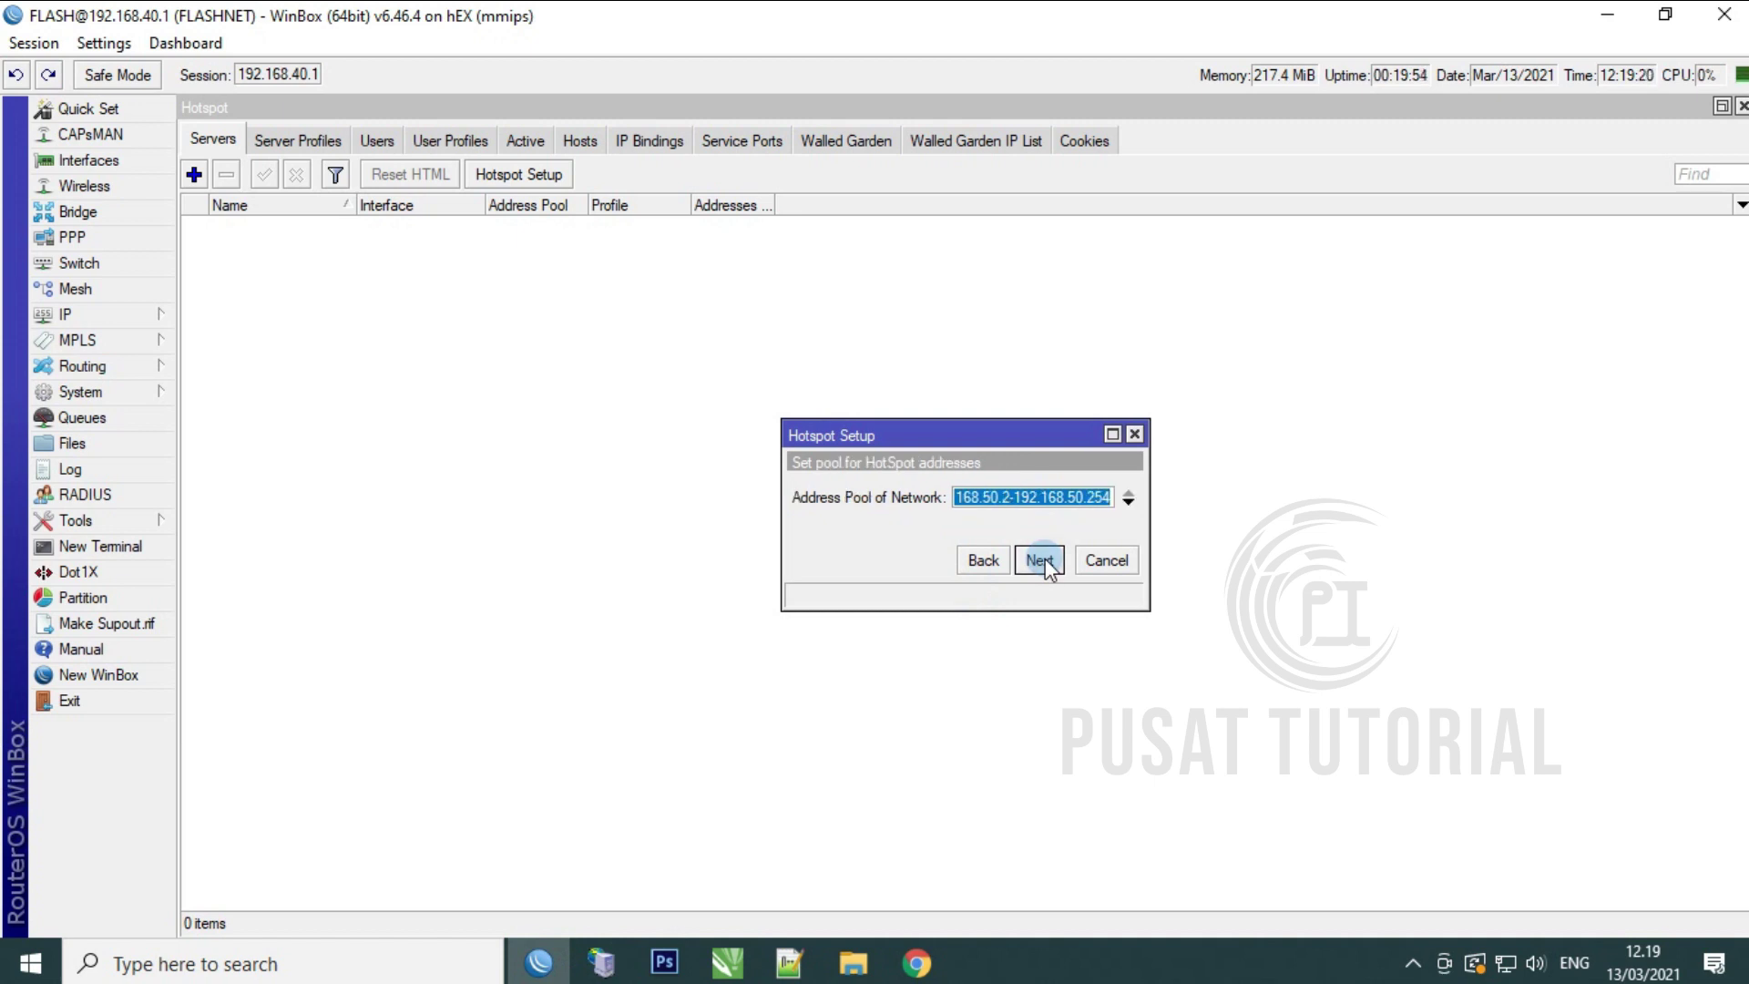
{"action": "left_click", "coordinate": [1010, 499]}
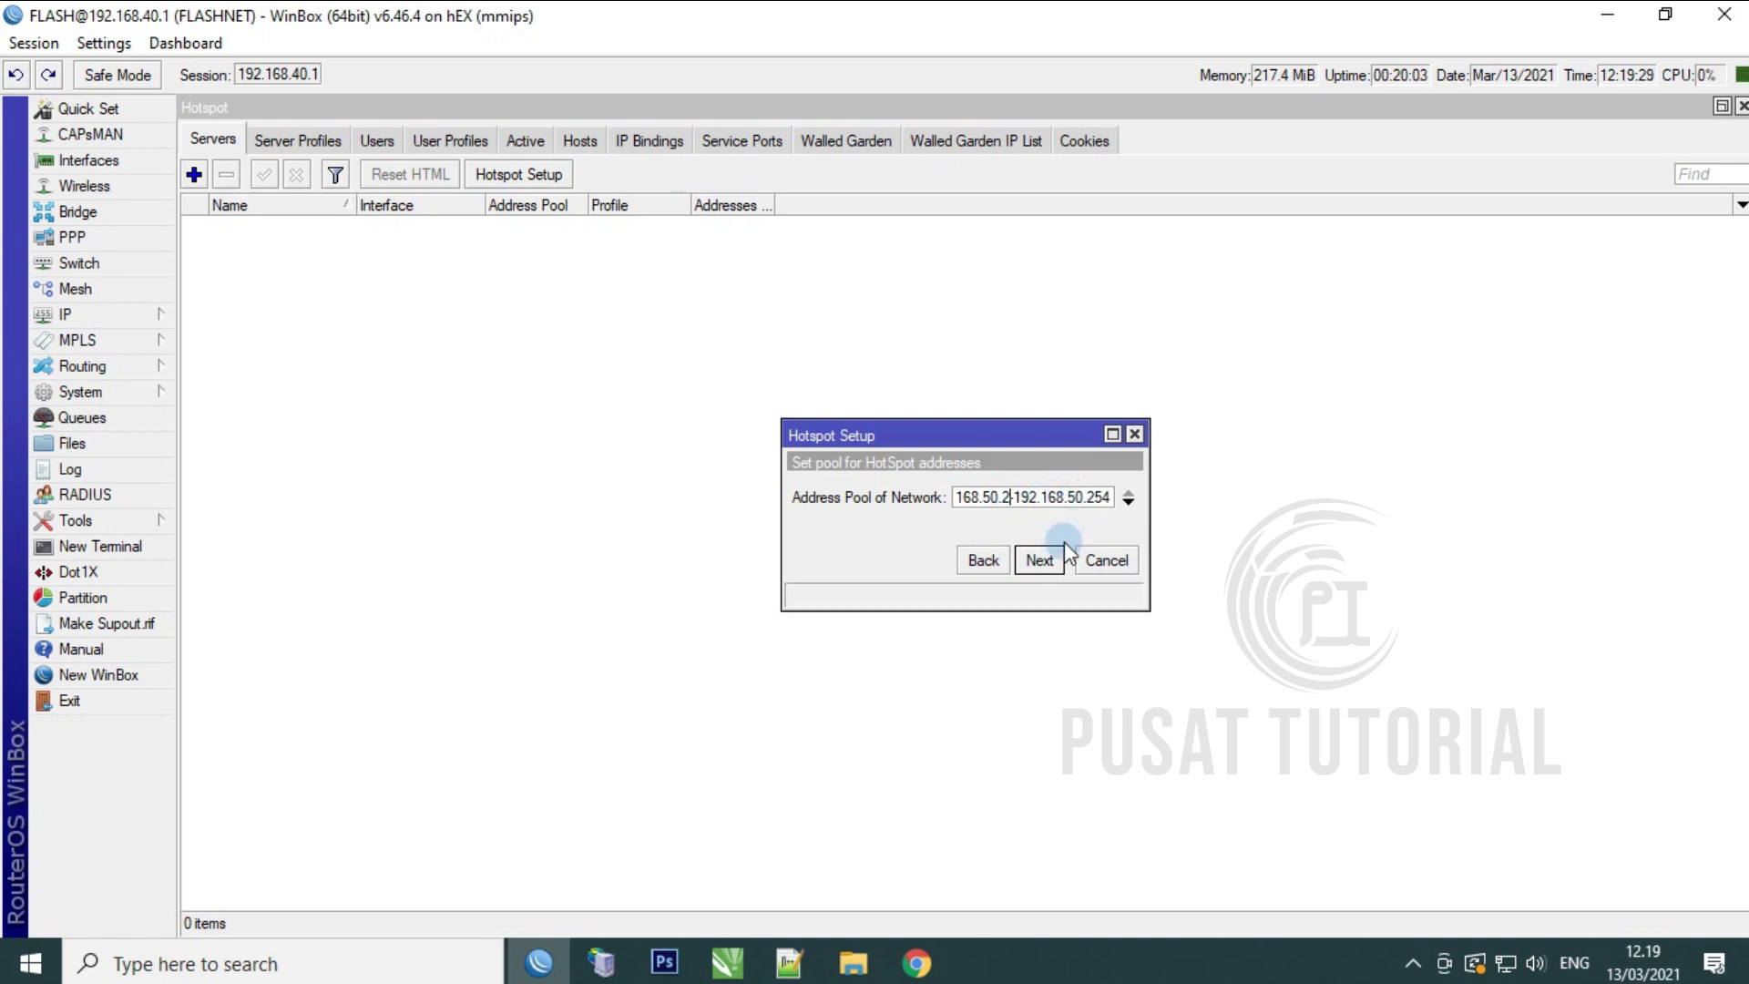
{"action": "left_click", "coordinate": [1046, 558]}
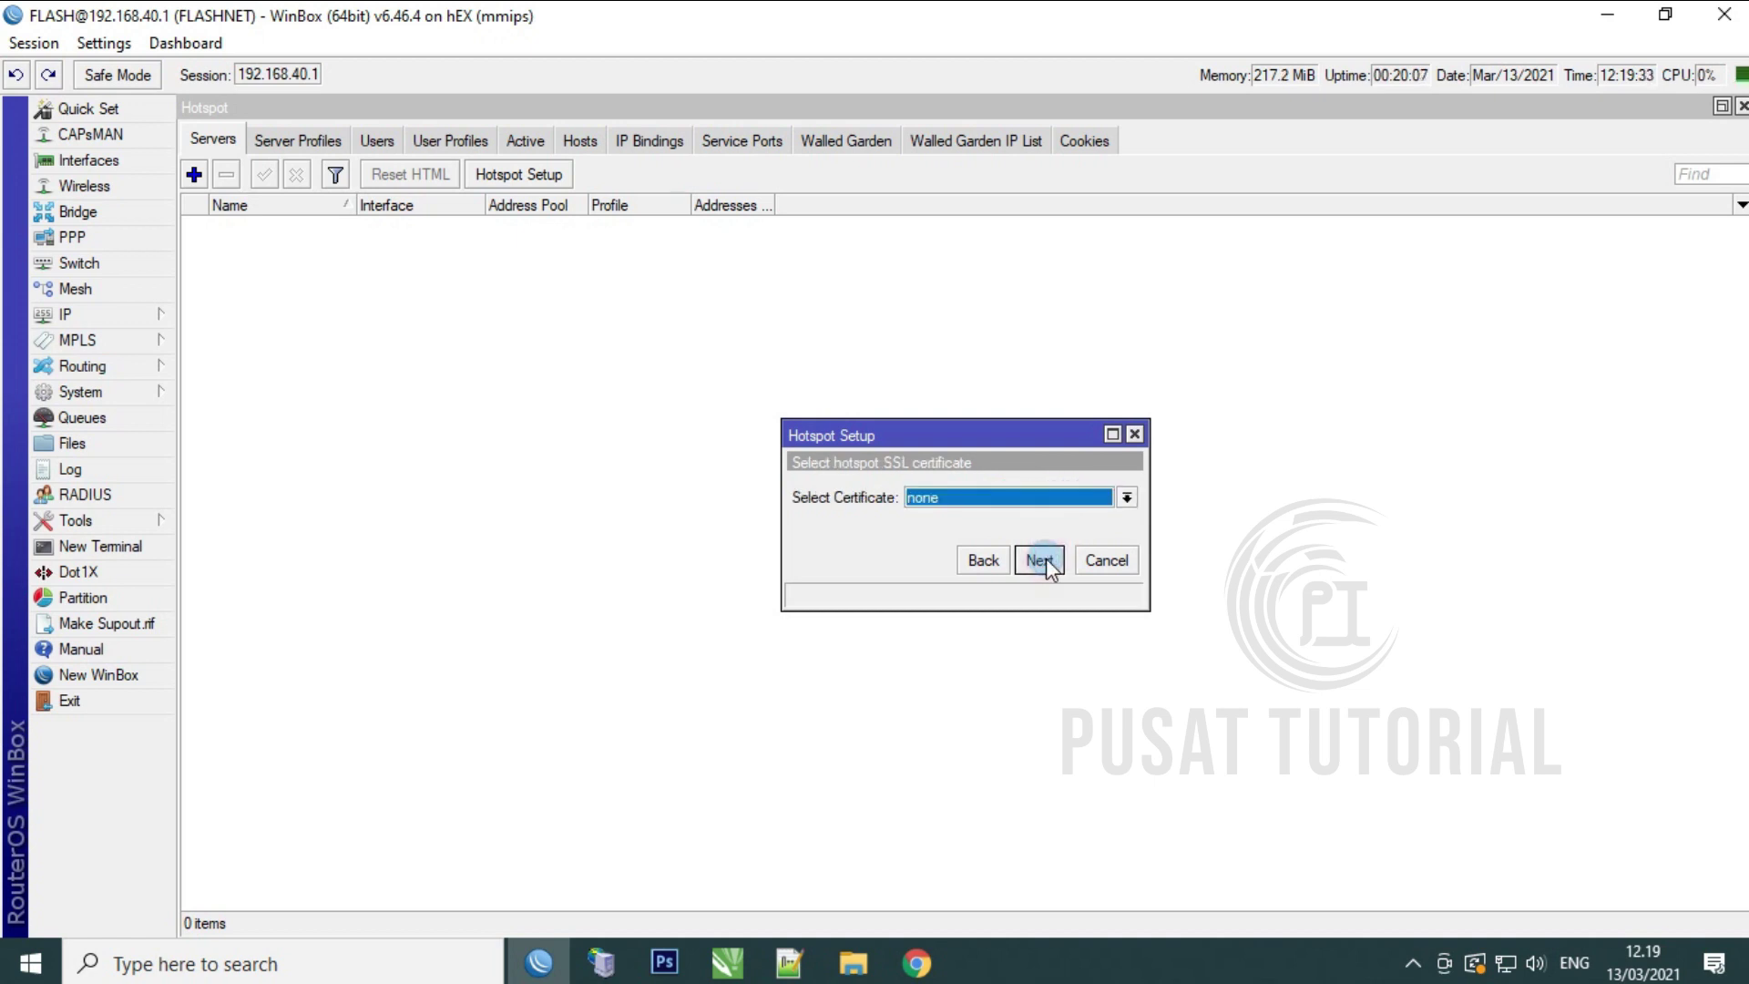
{"action": "left_click", "coordinate": [1038, 560]}
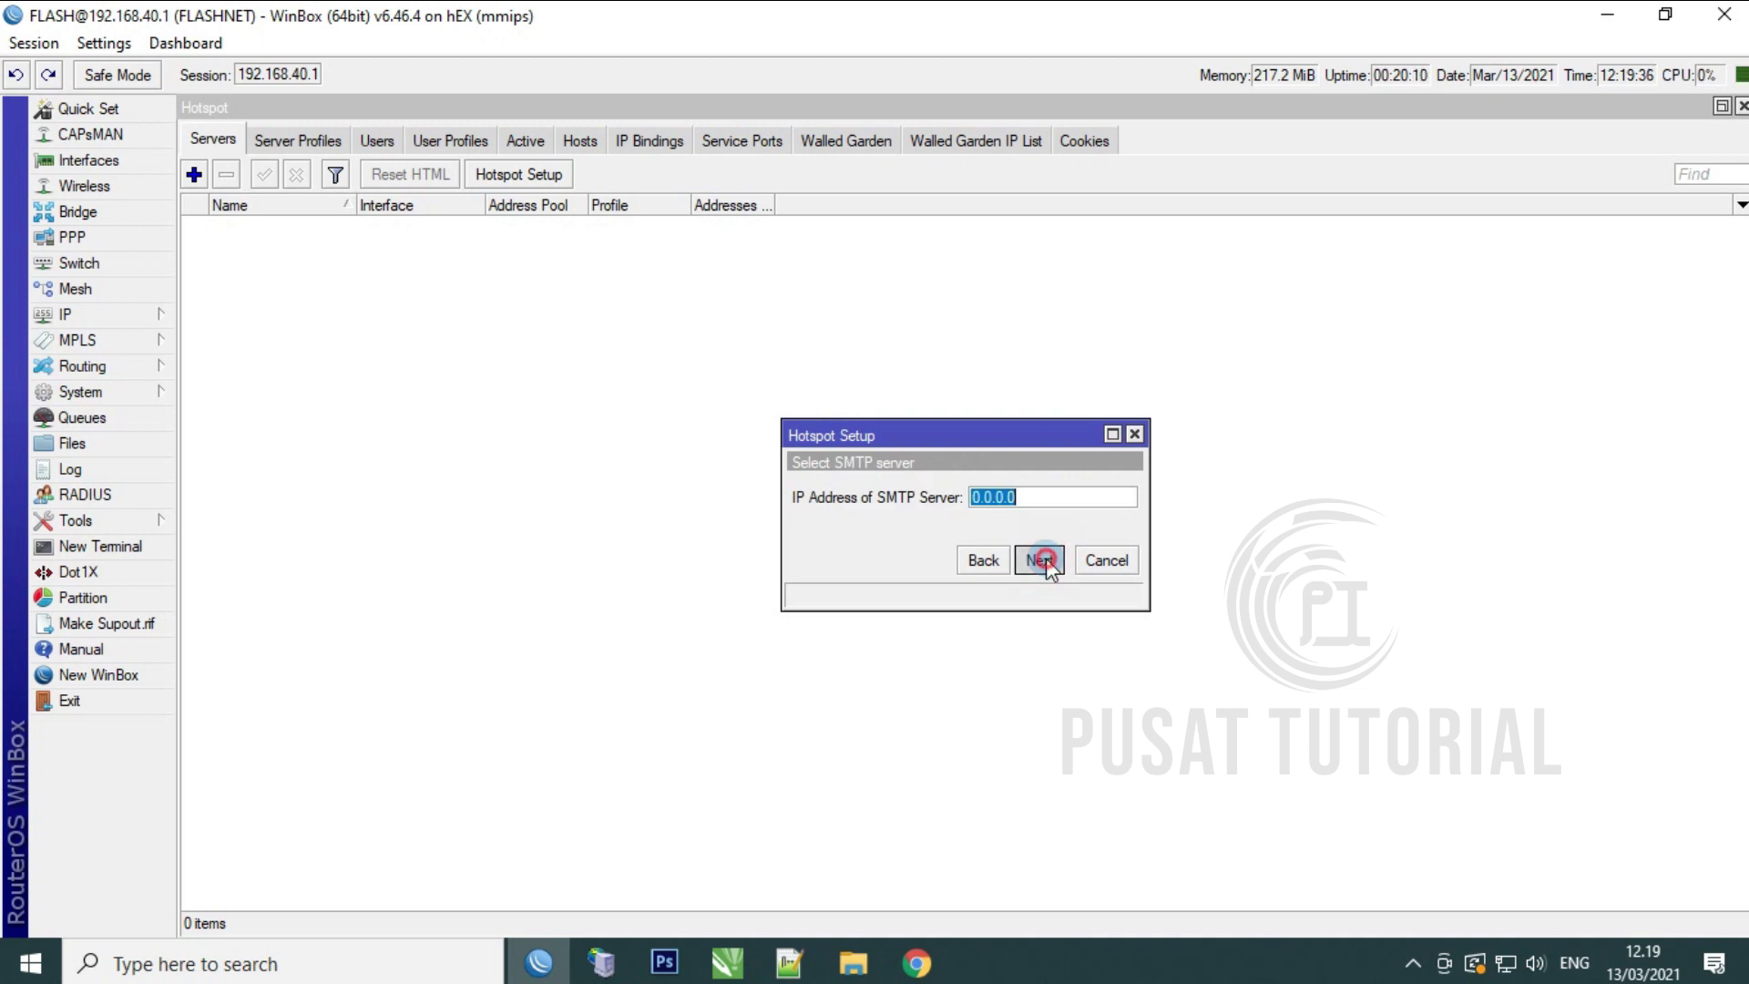
Step: Leave SMTP at 0.0.0.0 and keep DNS servers 8.8.8.8 and 8.8.4.4
{"action": "left_click", "coordinate": [1046, 558]}
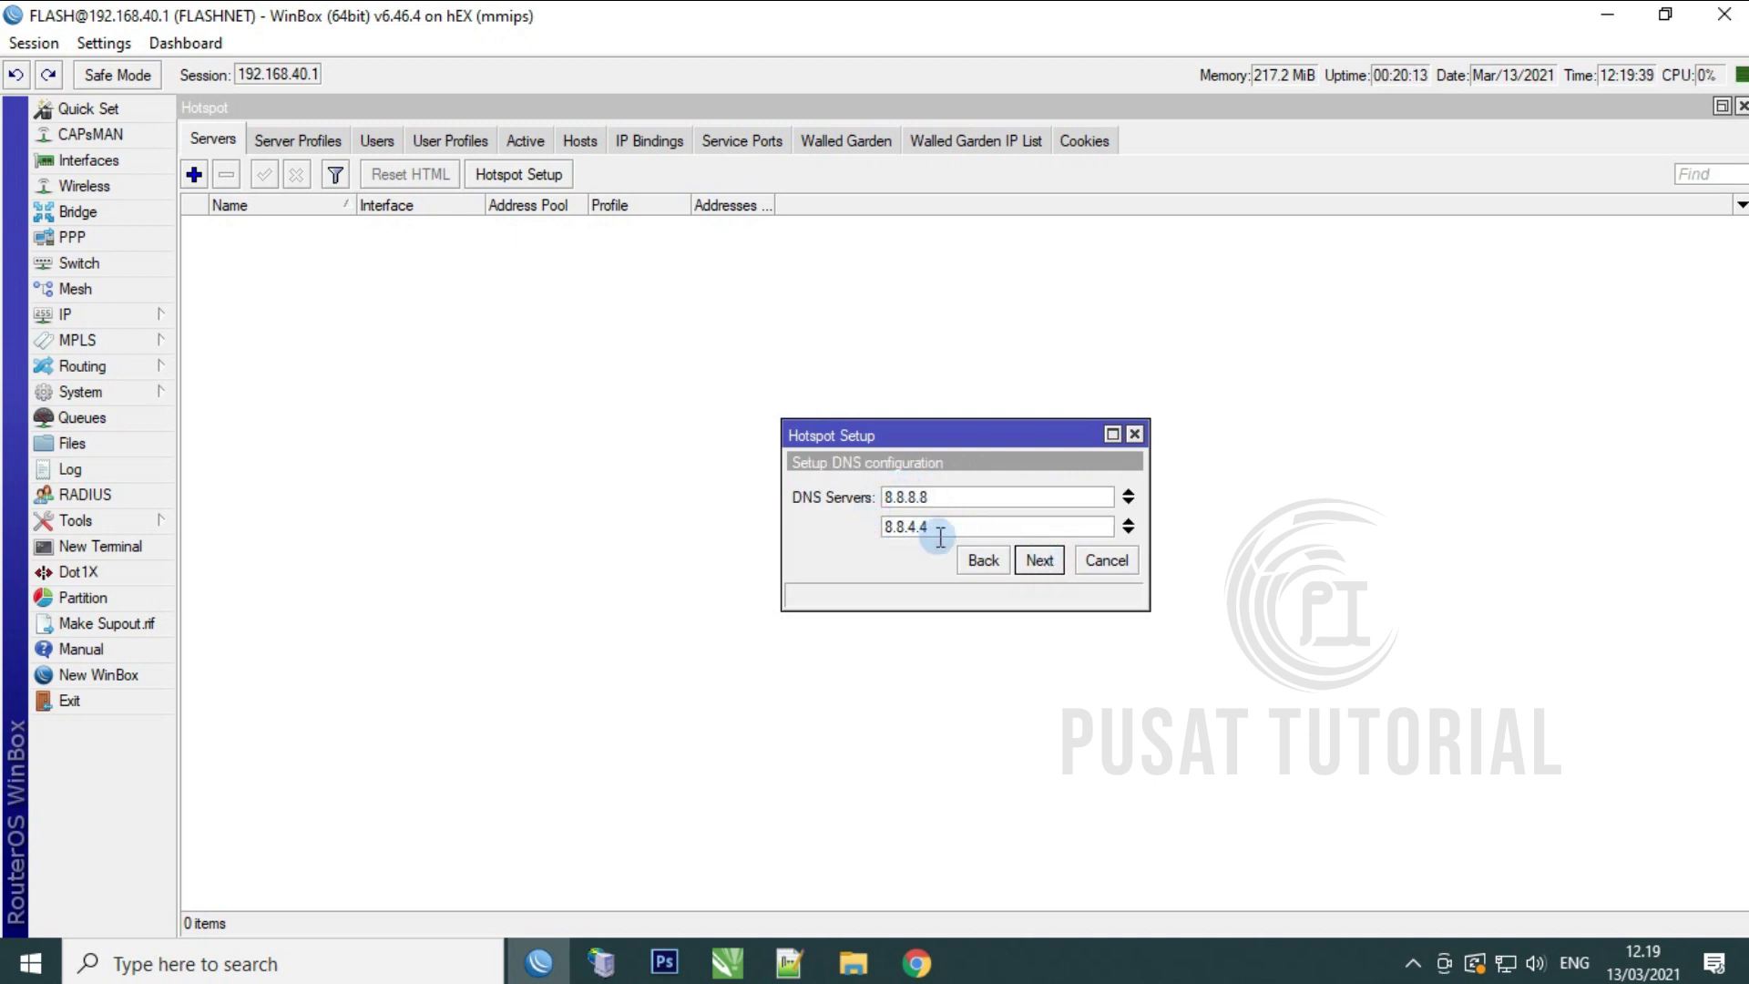
{"action": "left_click", "coordinate": [123, 315]}
{"action": "left_click", "coordinate": [248, 383]}
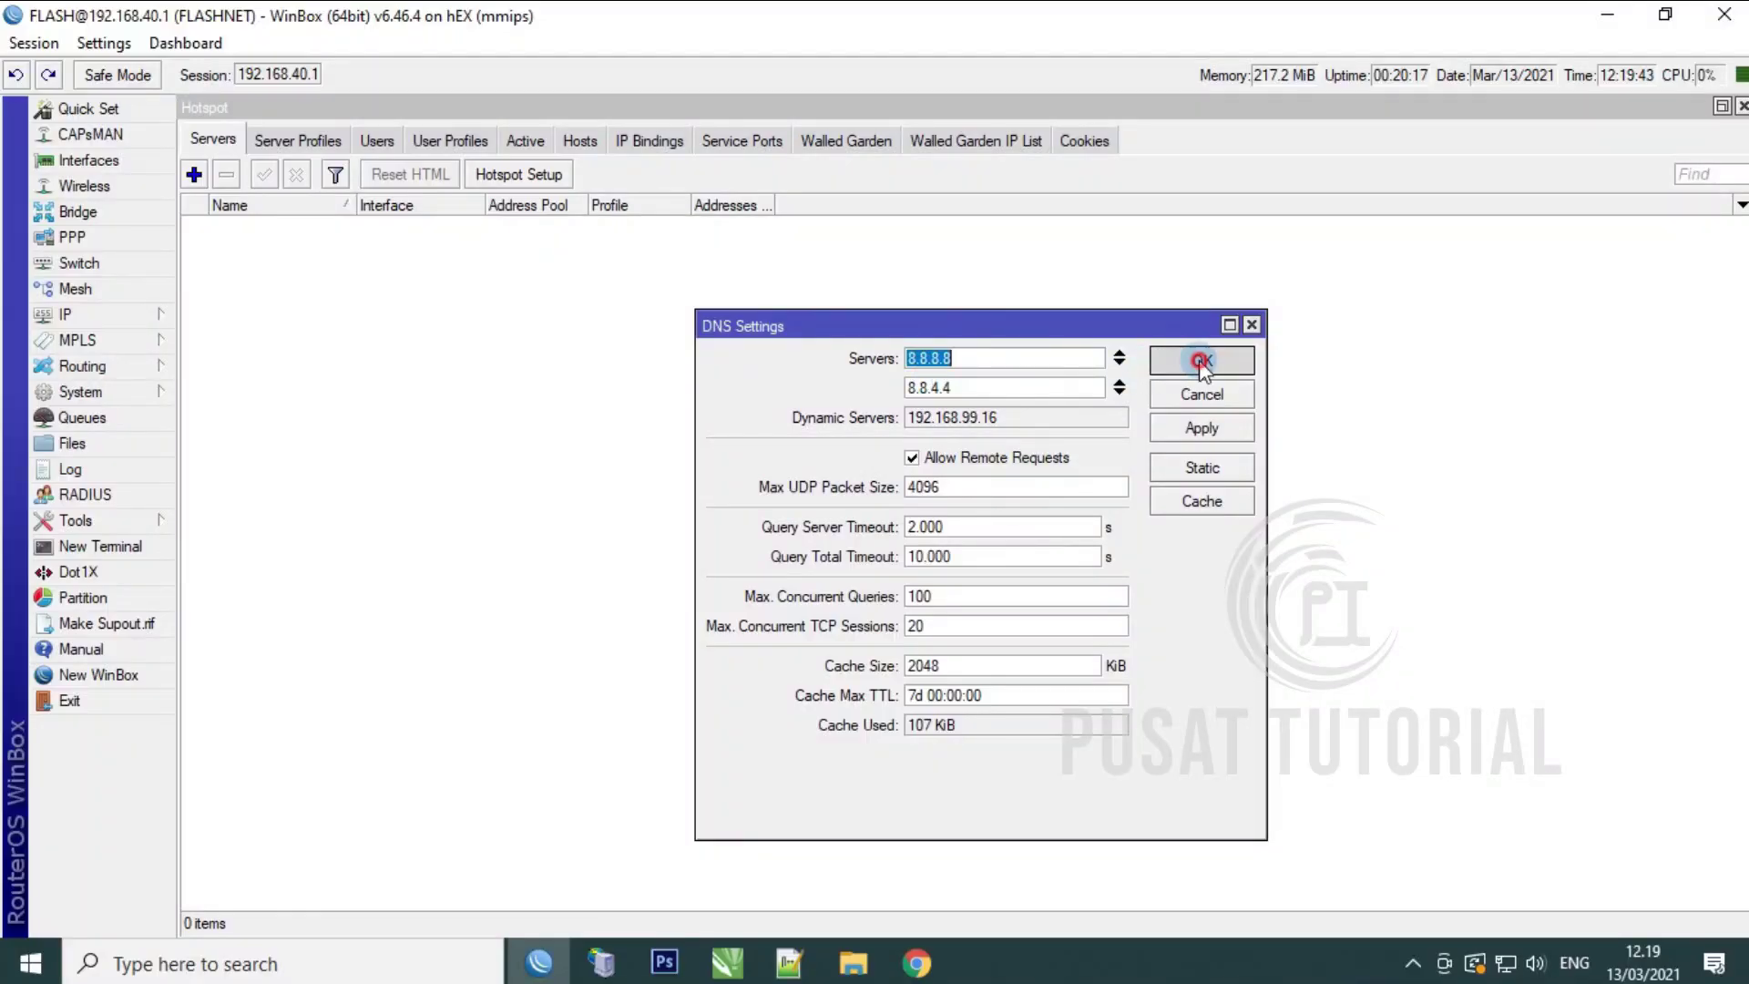
{"action": "left_click", "coordinate": [1201, 359]}
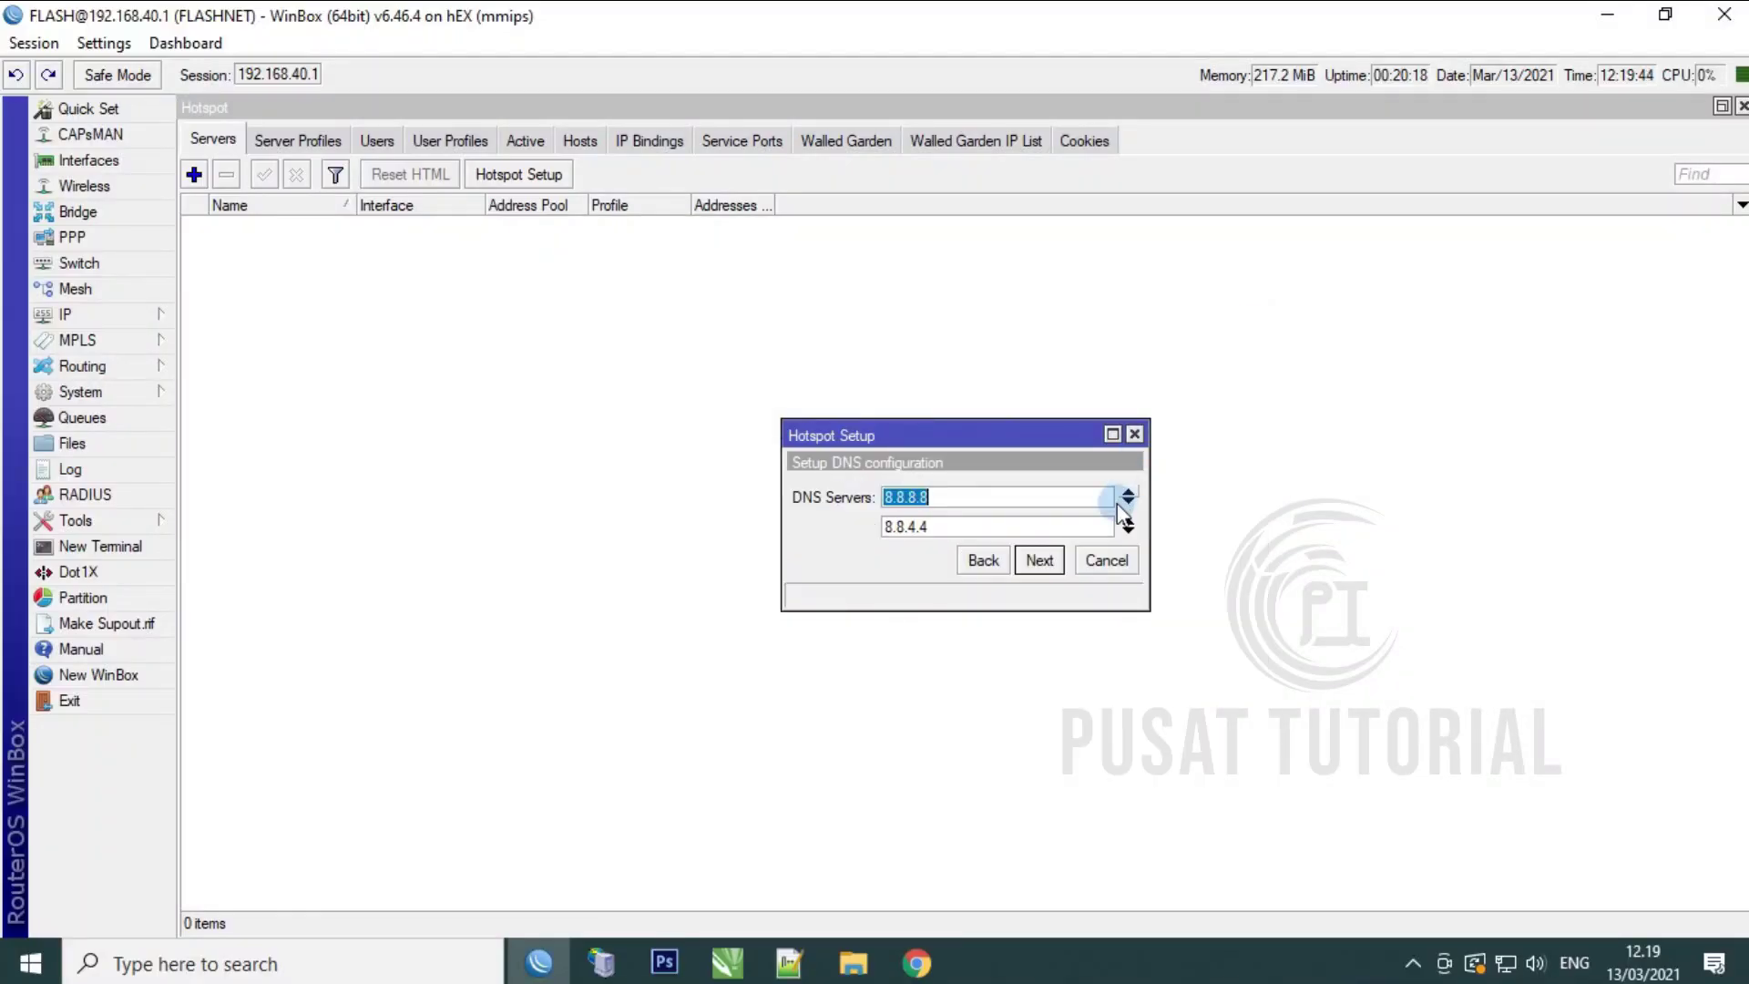
{"action": "left_click", "coordinate": [1039, 560]}
Step: Set DNS name flash.net and create the local hotspot user with its password
{"action": "left_click", "coordinate": [989, 501]}
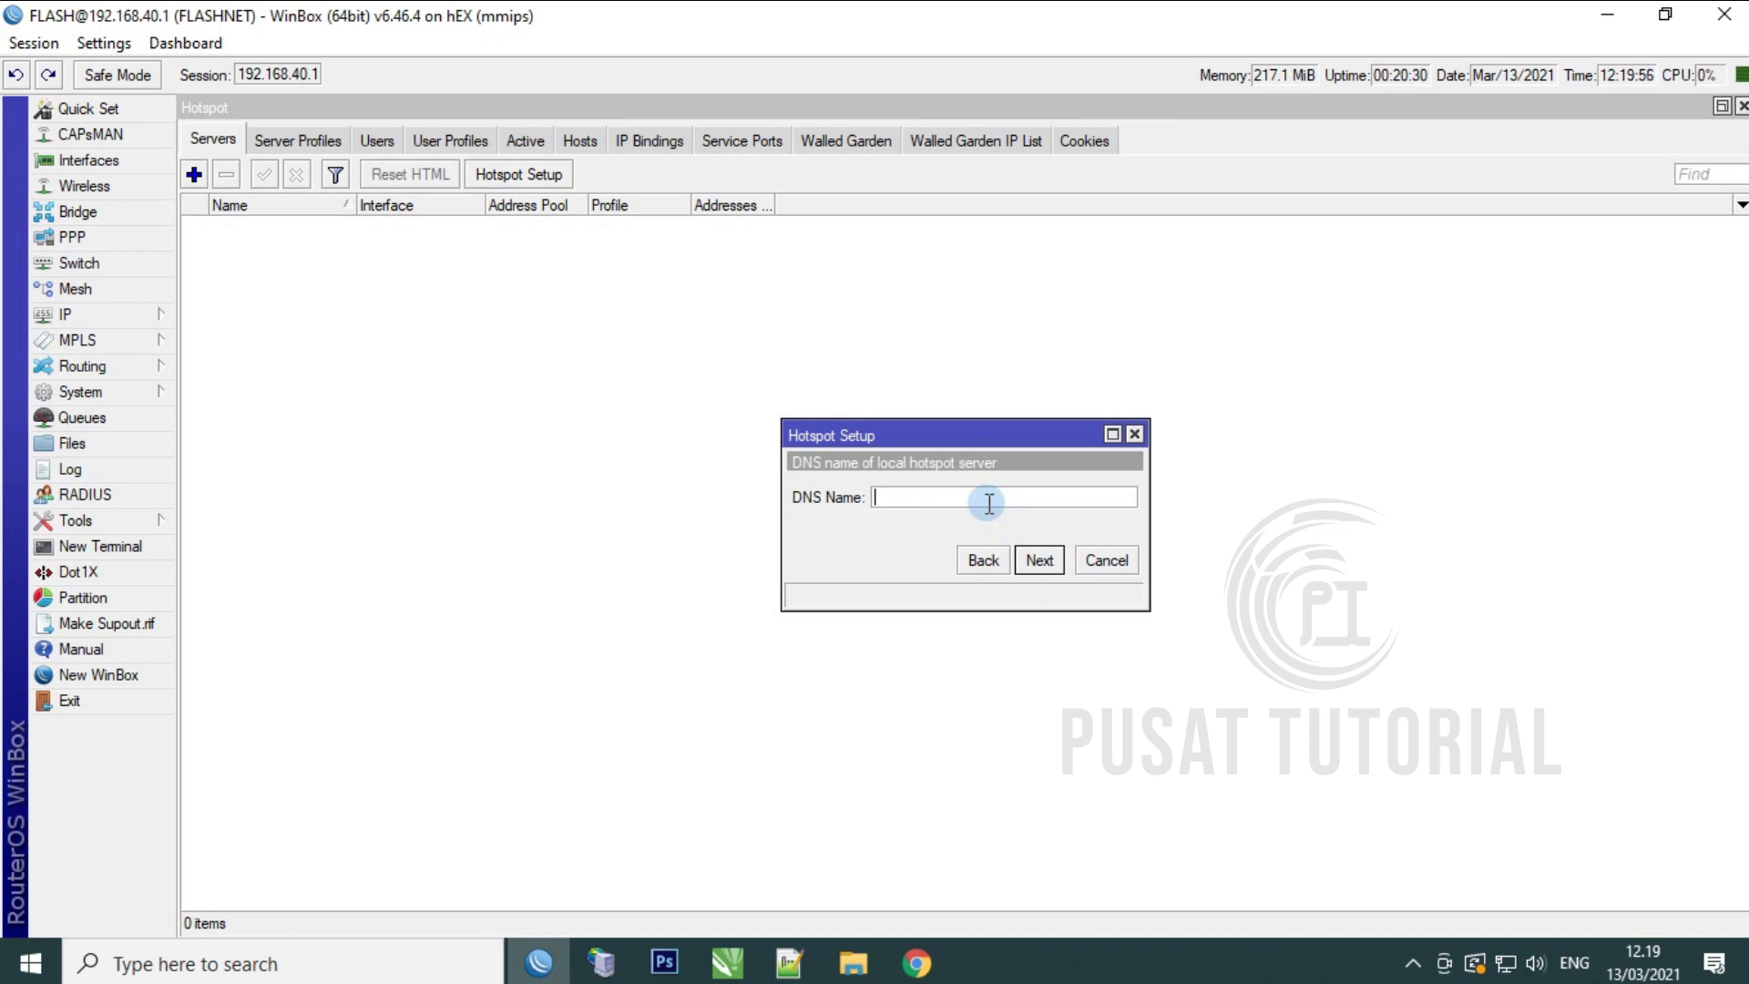
{"action": "type", "text": "ash.net"}
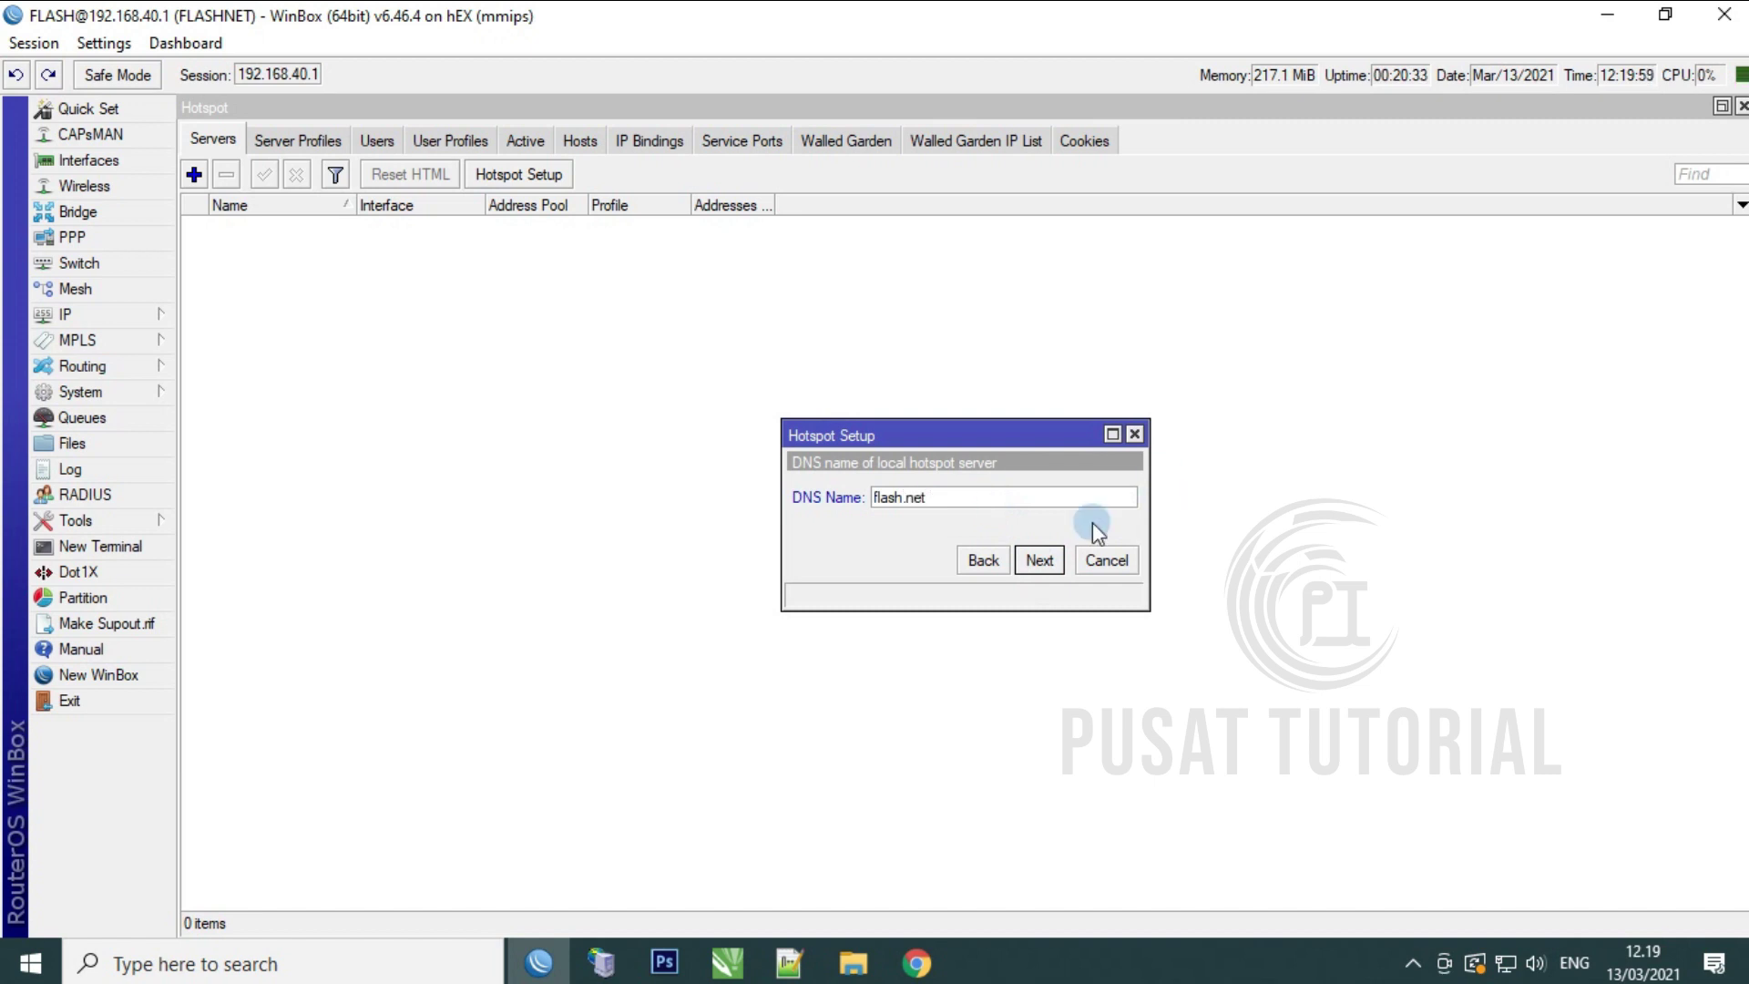
{"action": "left_click", "coordinate": [1042, 559]}
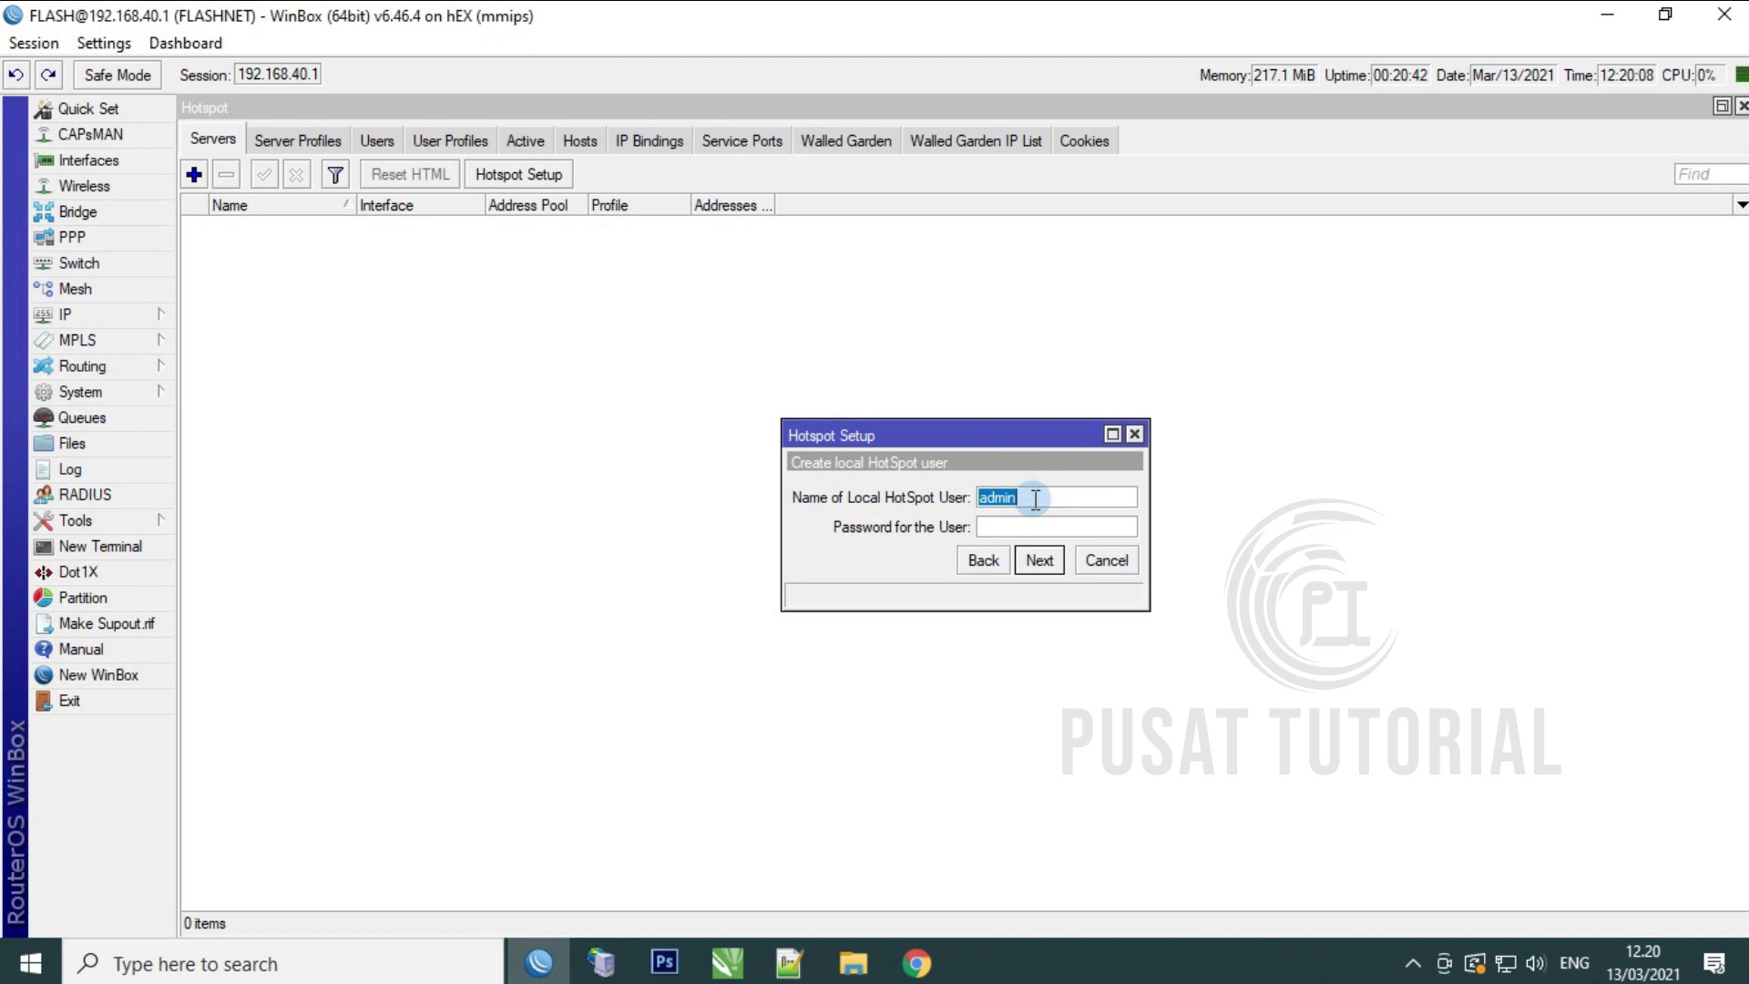
{"action": "type", "text": "flash"}
{"action": "type", "text": "fla"}
{"action": "type", "text": "sh123"}
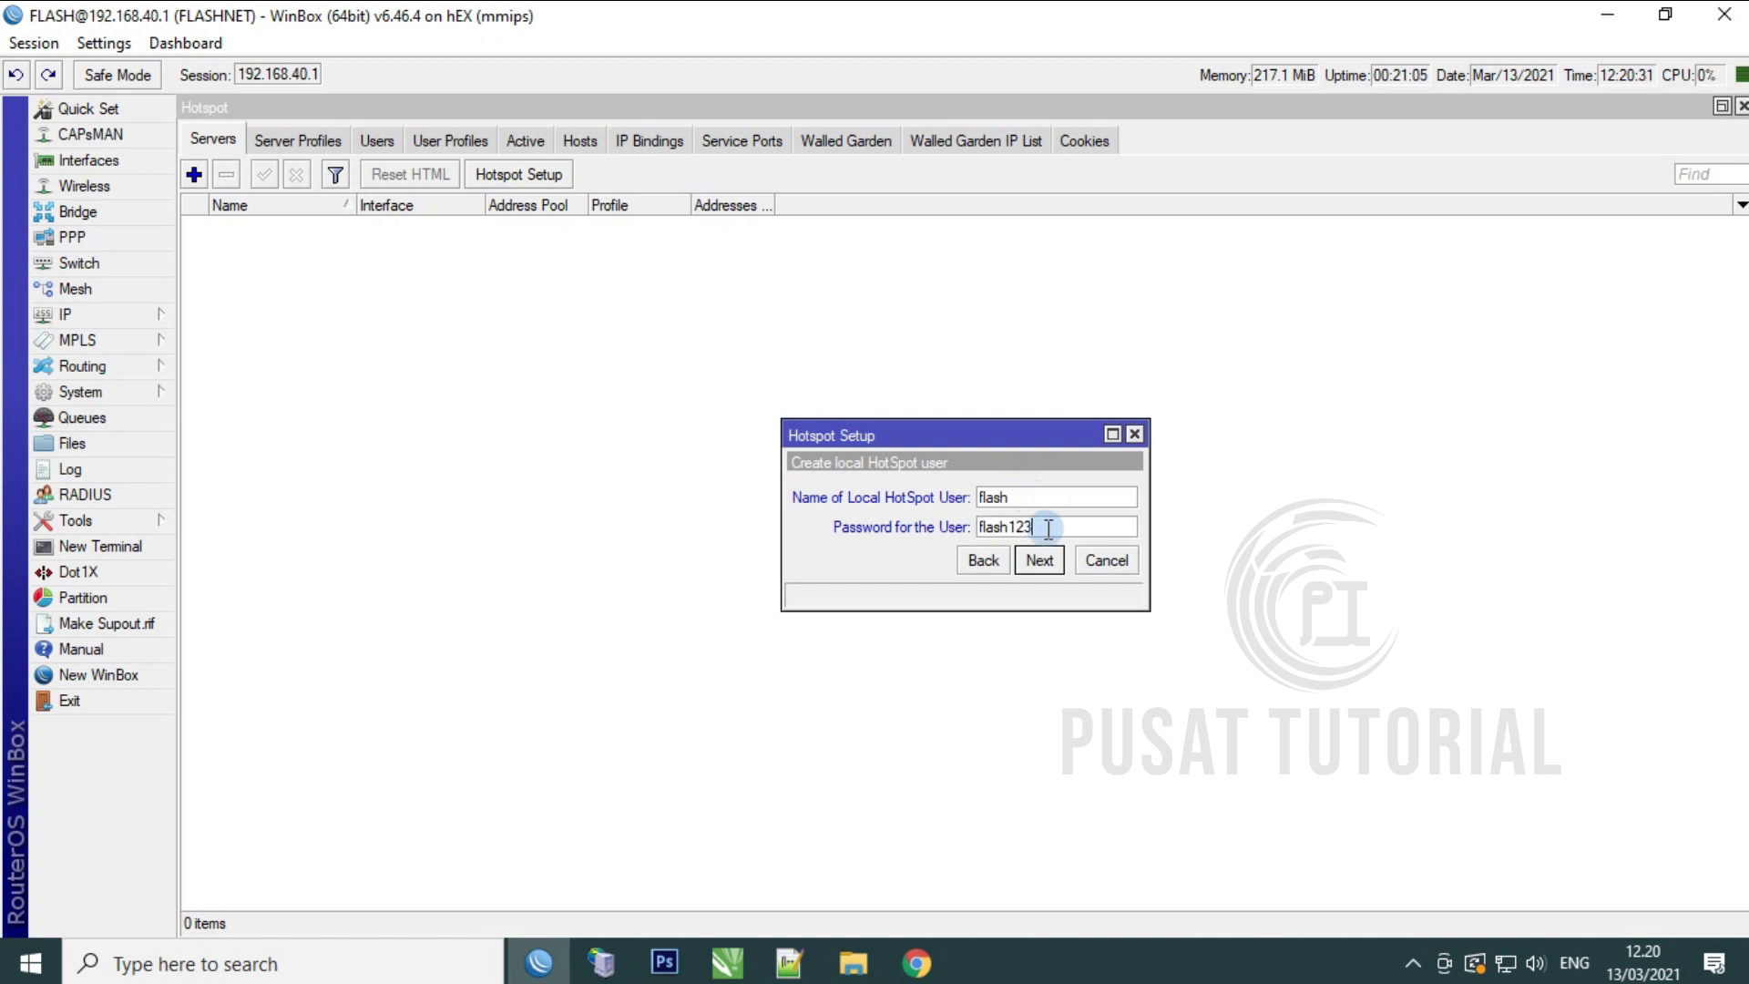
{"action": "left_click", "coordinate": [1038, 559]}
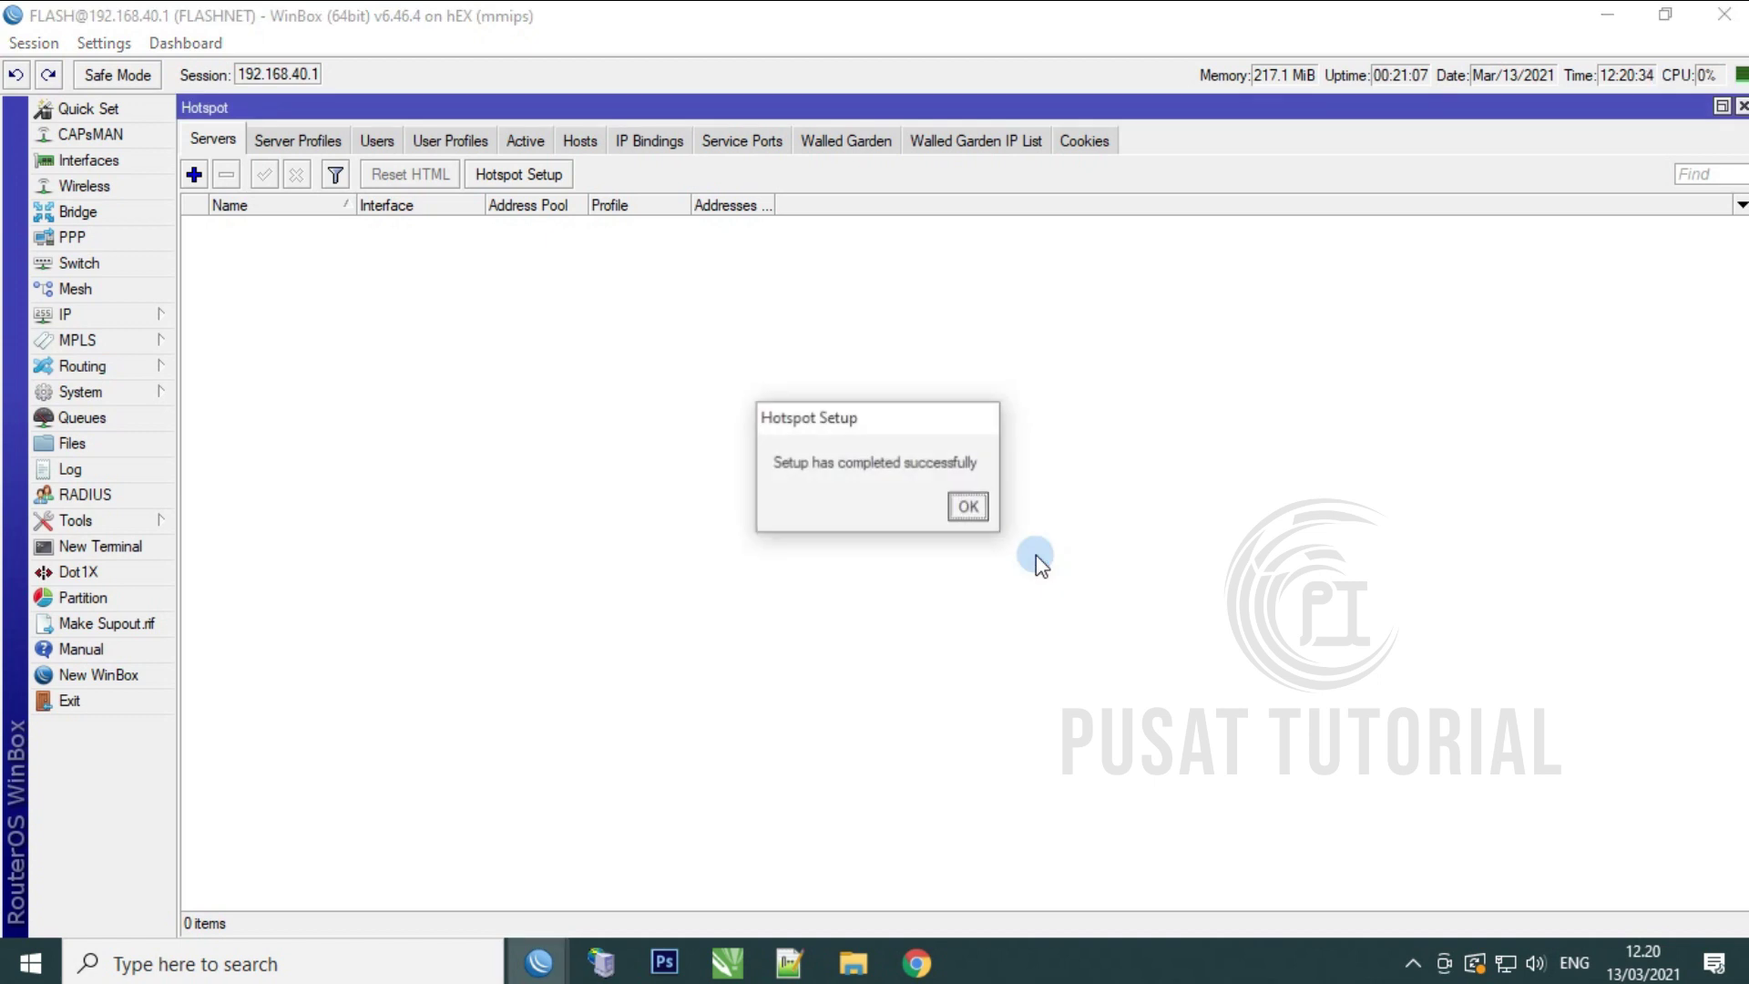
{"action": "left_click", "coordinate": [968, 509]}
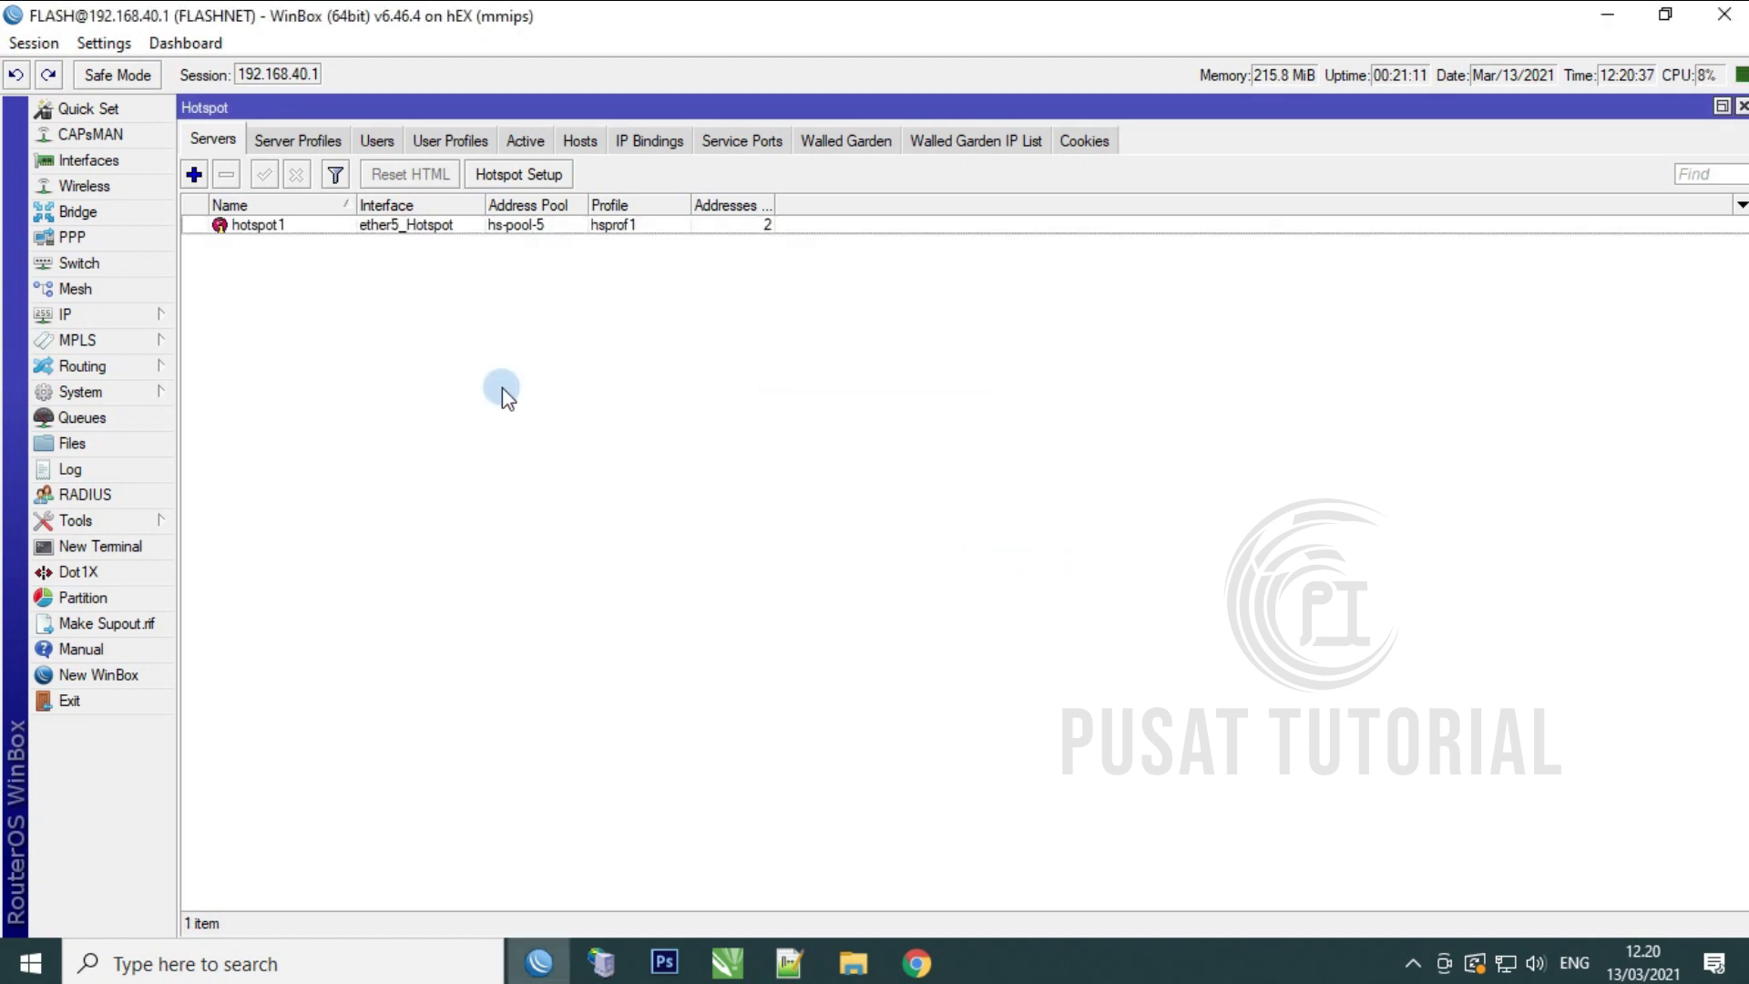
Step: Open the hsprof1 server profile from the Server Profiles list and enlarge its window
{"action": "left_click", "coordinate": [390, 229]}
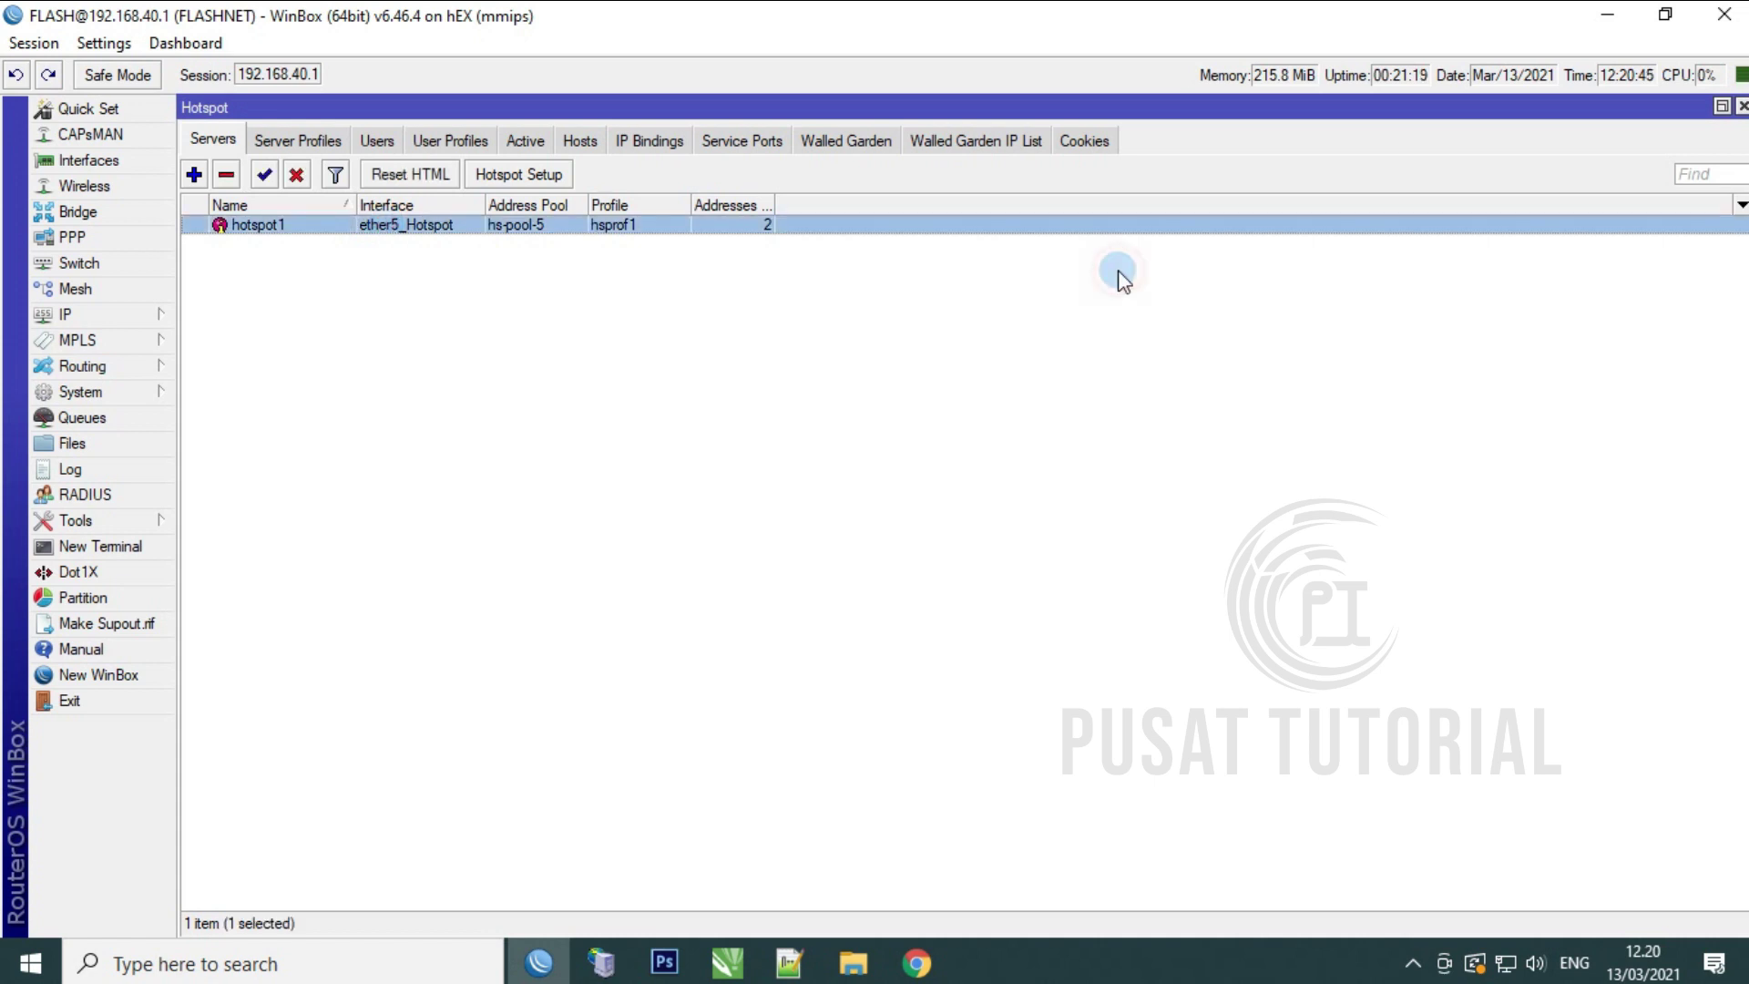
{"action": "left_click", "coordinate": [305, 142]}
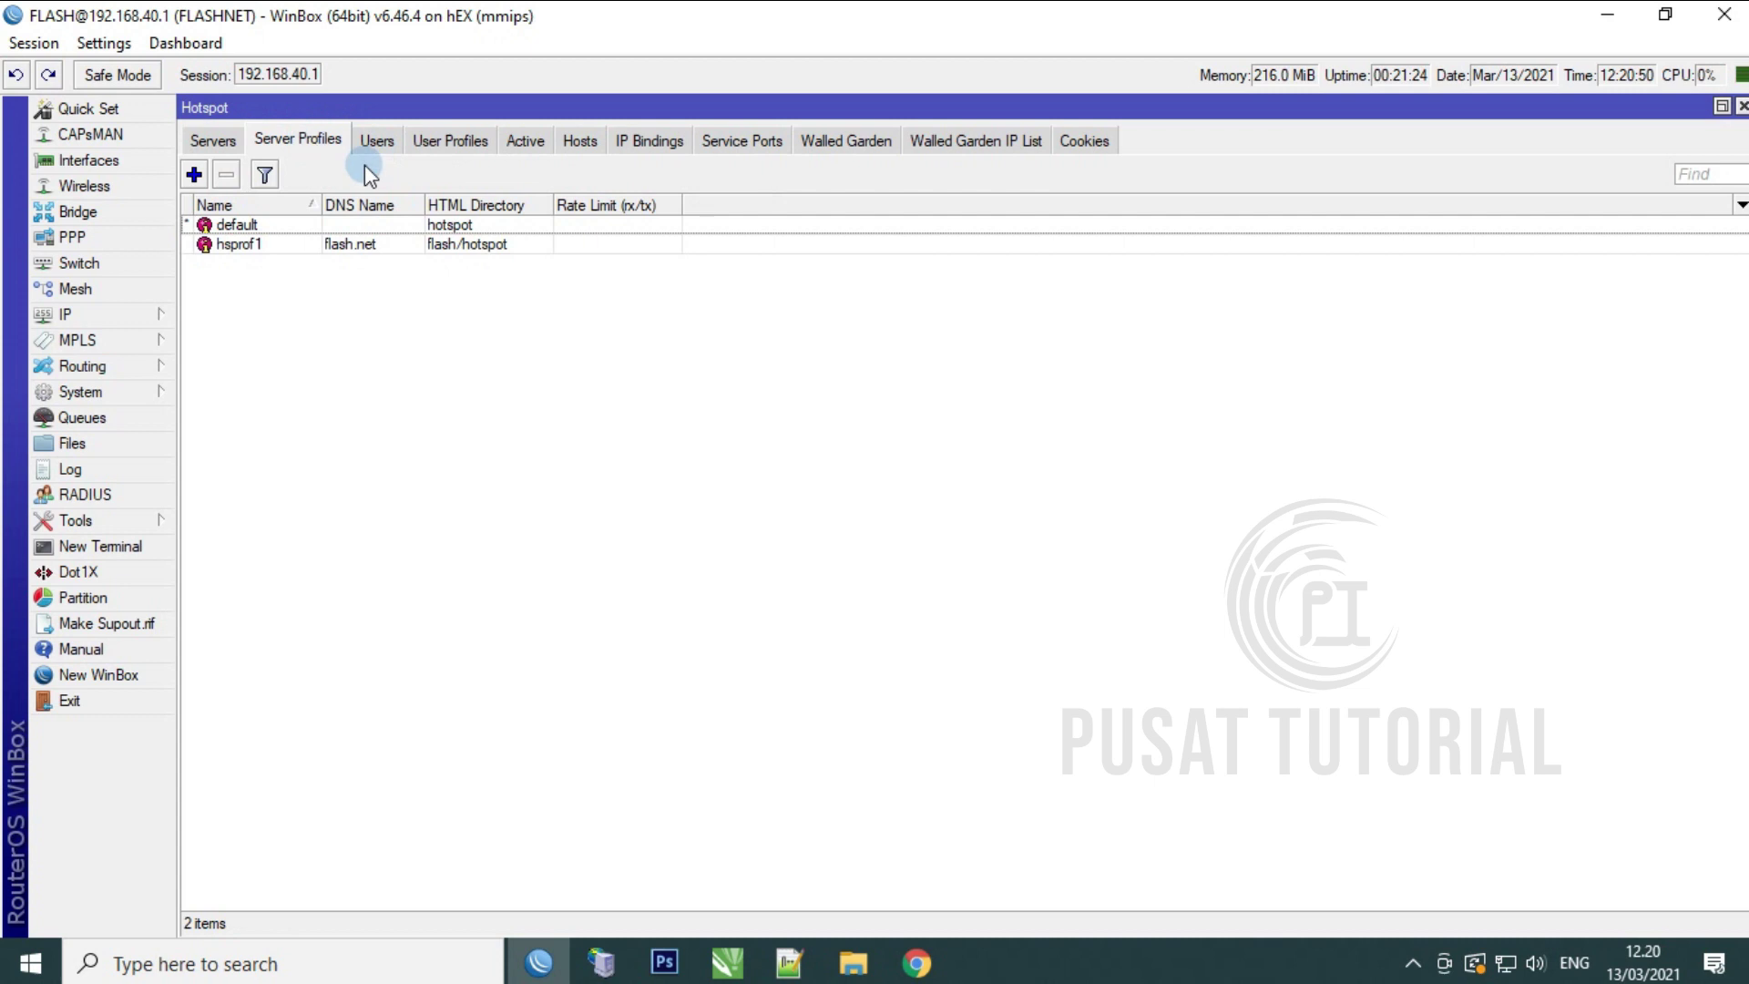
{"action": "double_click", "coordinate": [462, 246]}
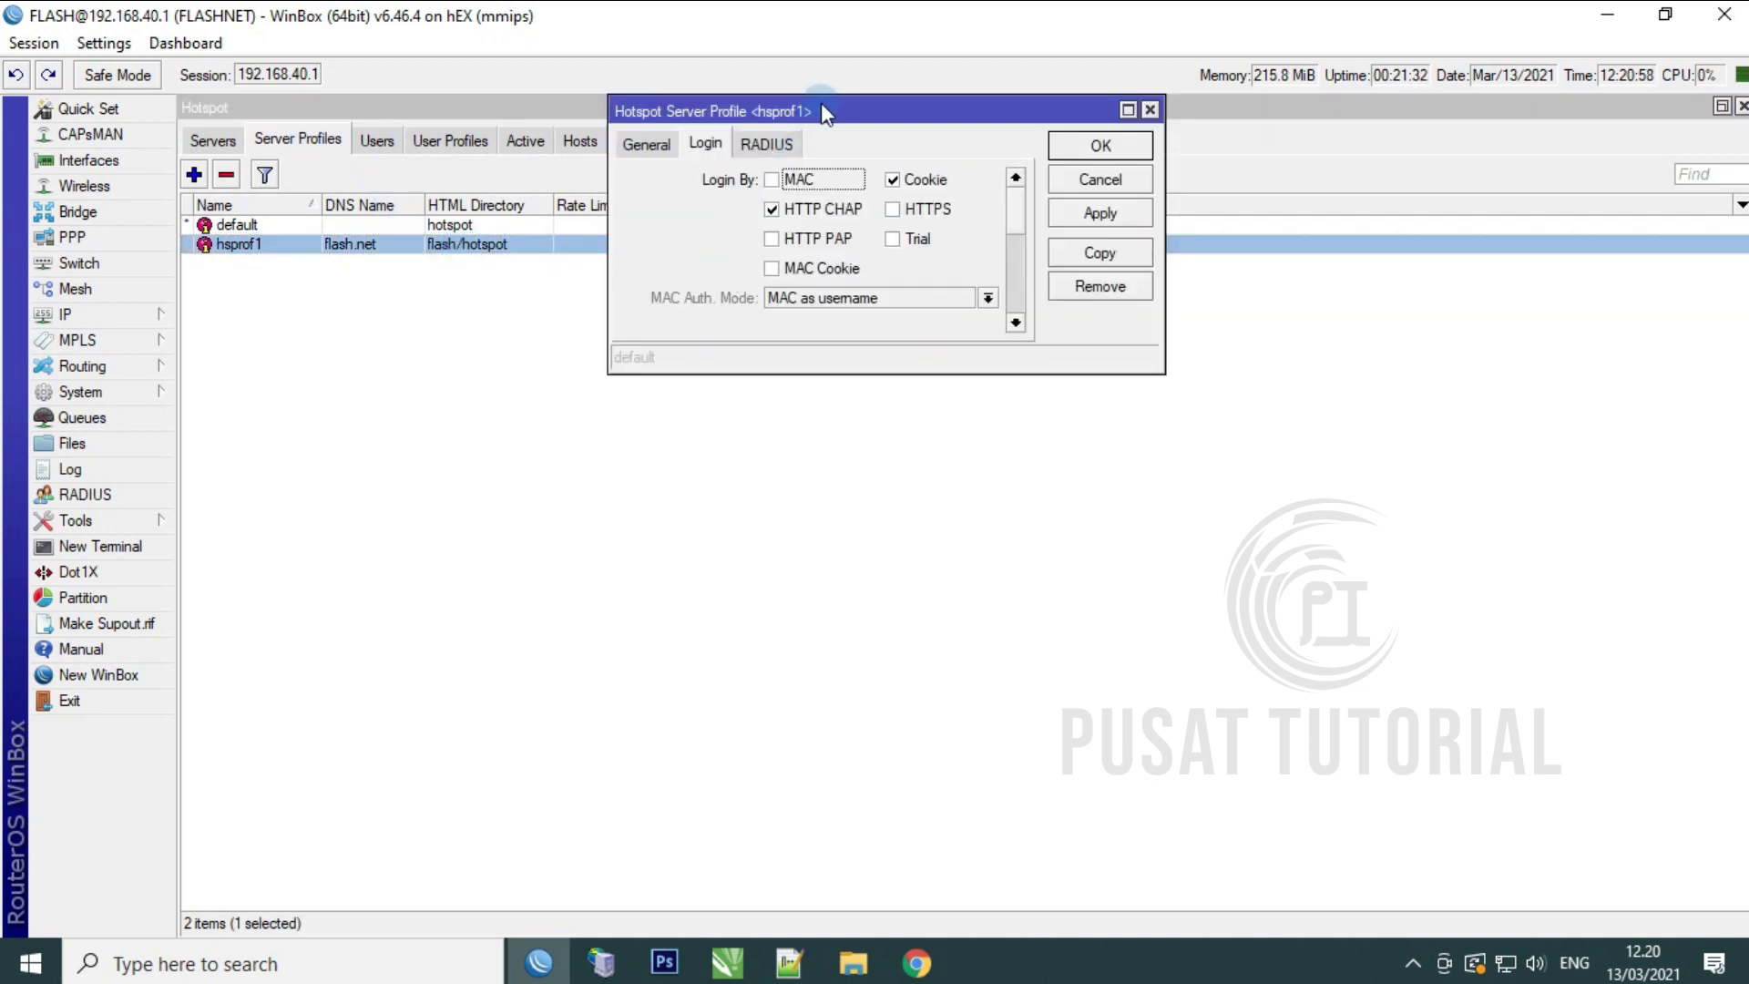
{"action": "left_click_drag", "start_coordinate": [822, 104], "coordinate": [861, 252]}
{"action": "left_click", "coordinate": [683, 295]}
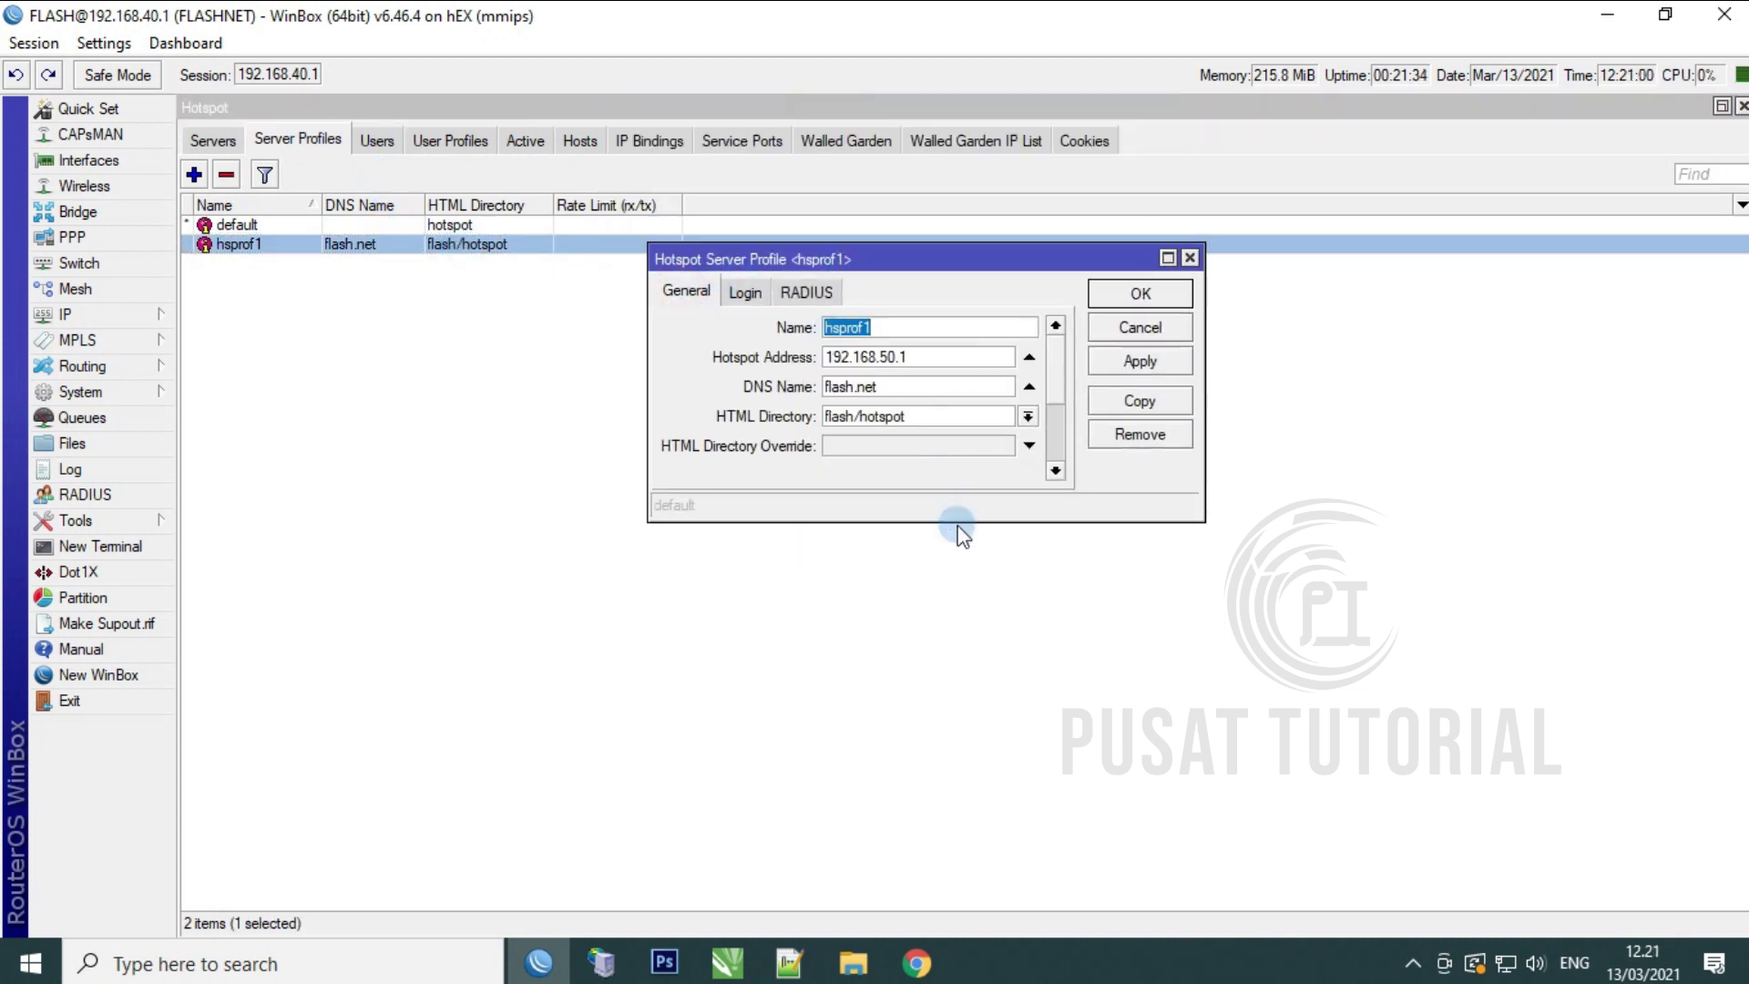
{"action": "left_click_drag", "start_coordinate": [956, 521], "coordinate": [964, 717]}
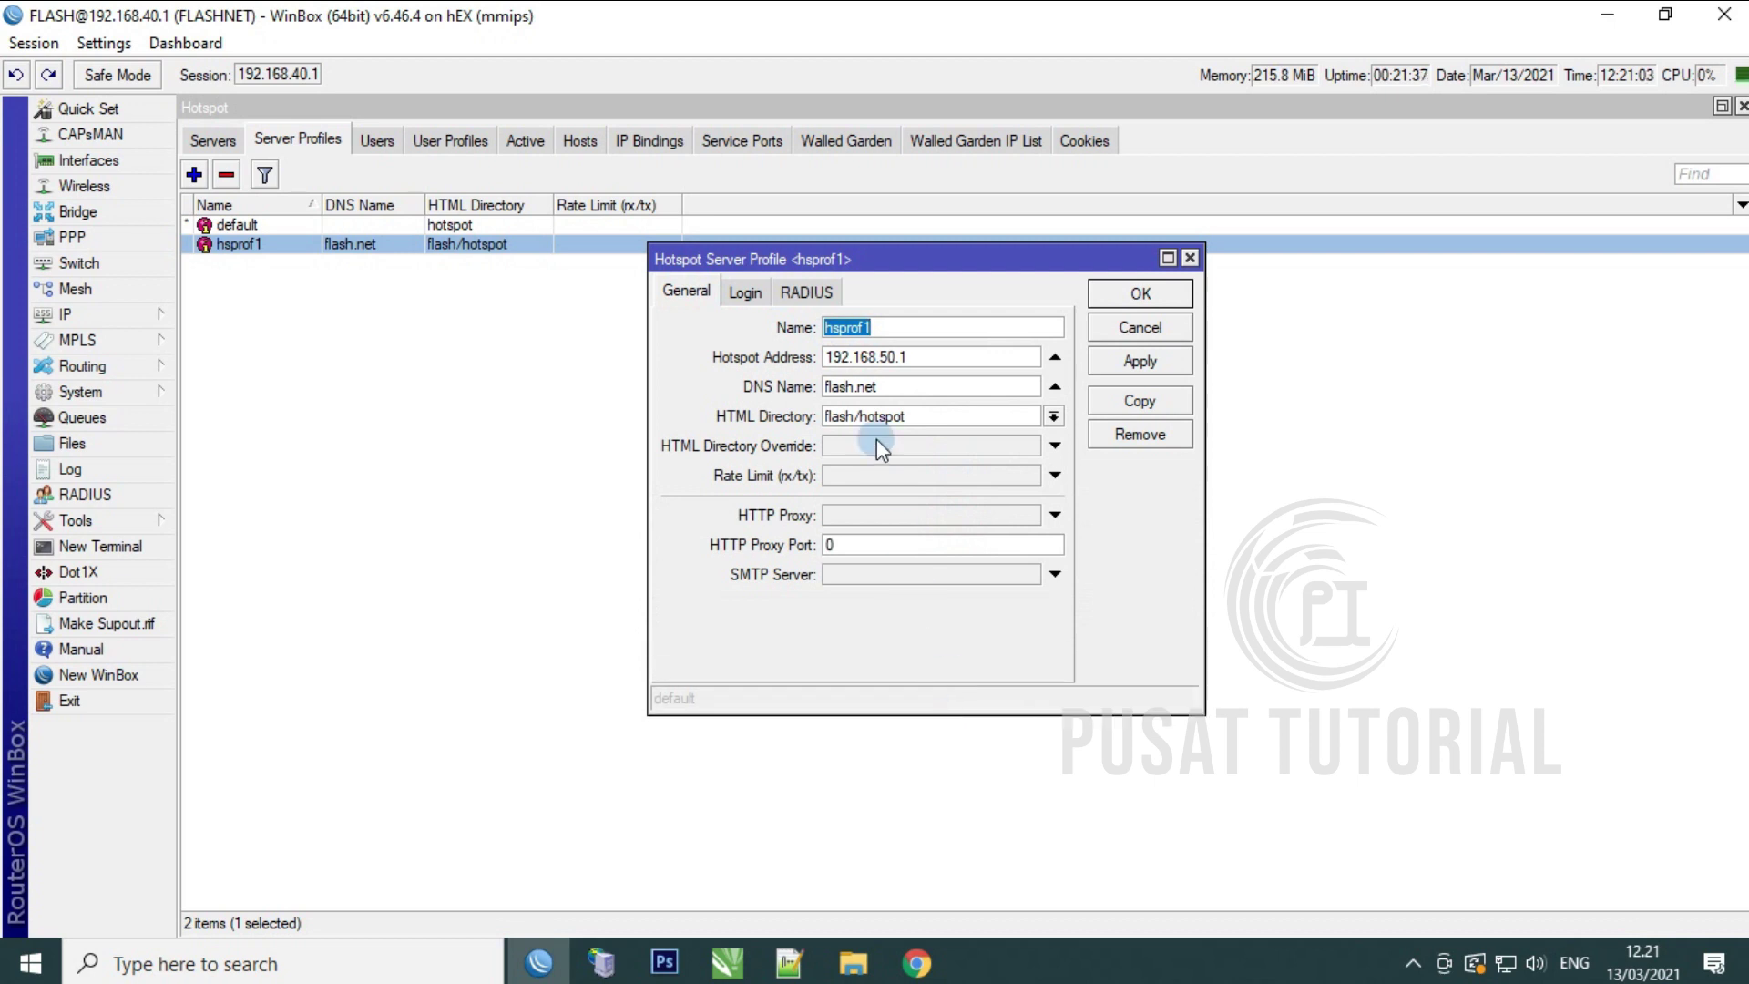
Step: Enable HTTP PAP, MAC Cookie and Trial login methods on the Login tab
{"action": "left_click", "coordinate": [745, 293]}
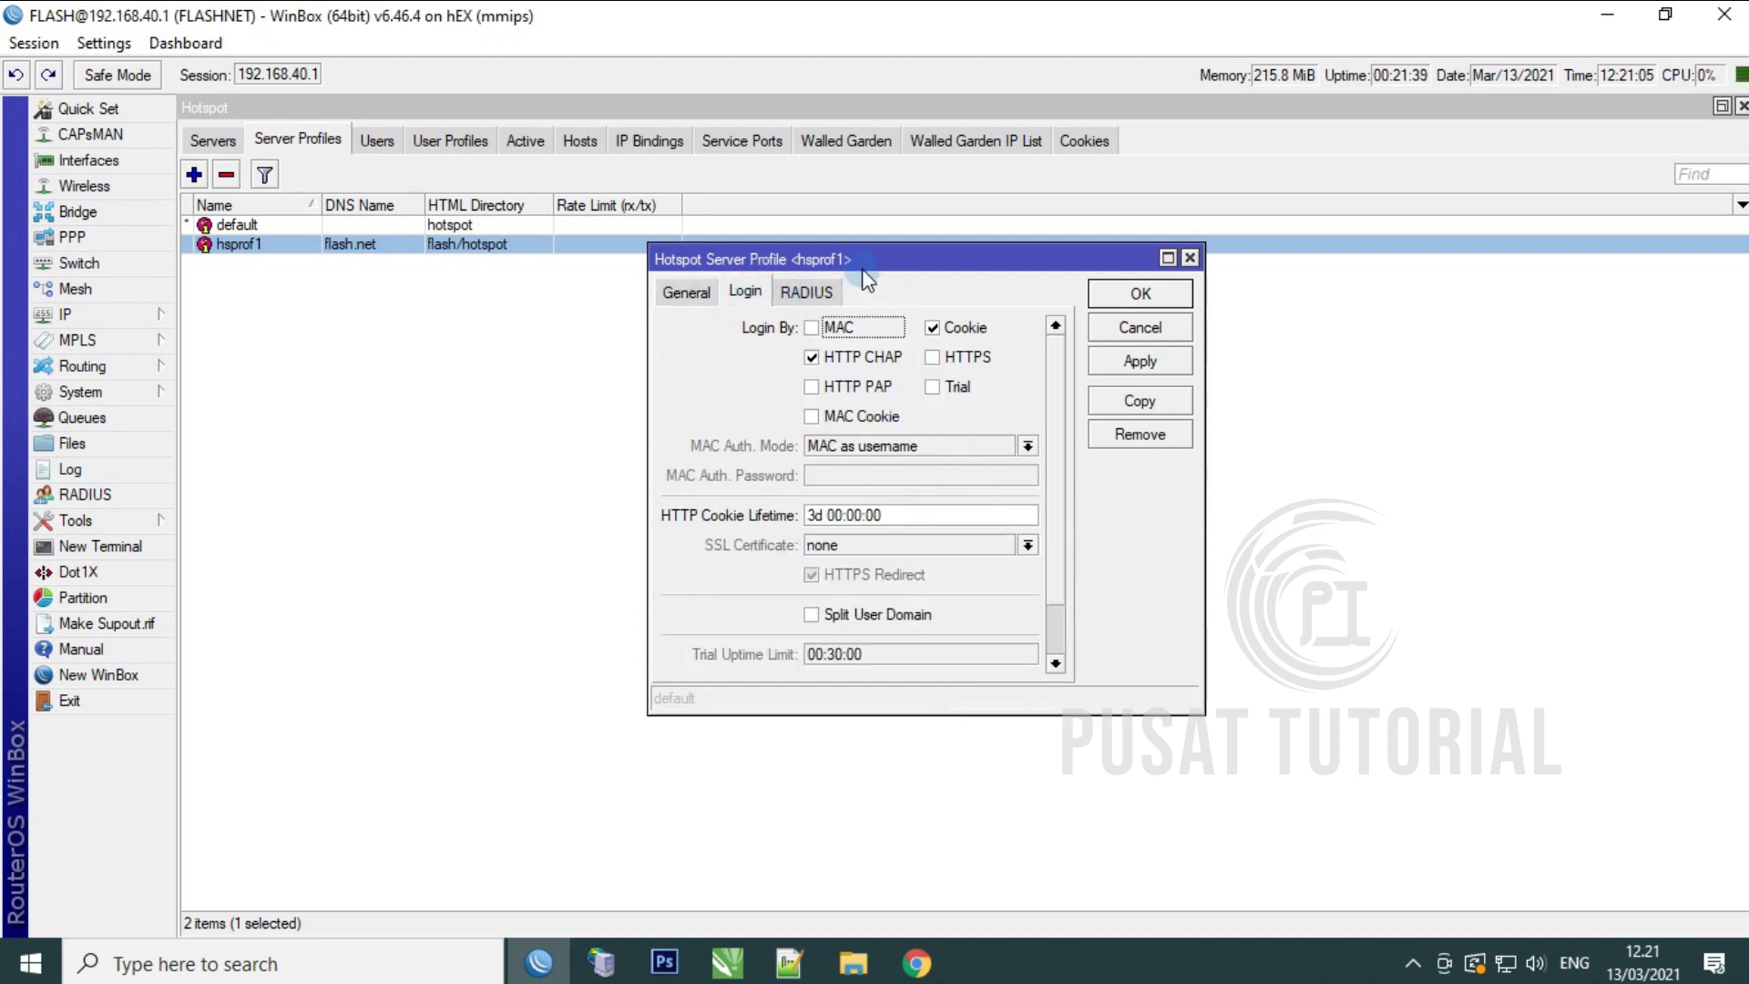
{"action": "left_click", "coordinate": [827, 330]}
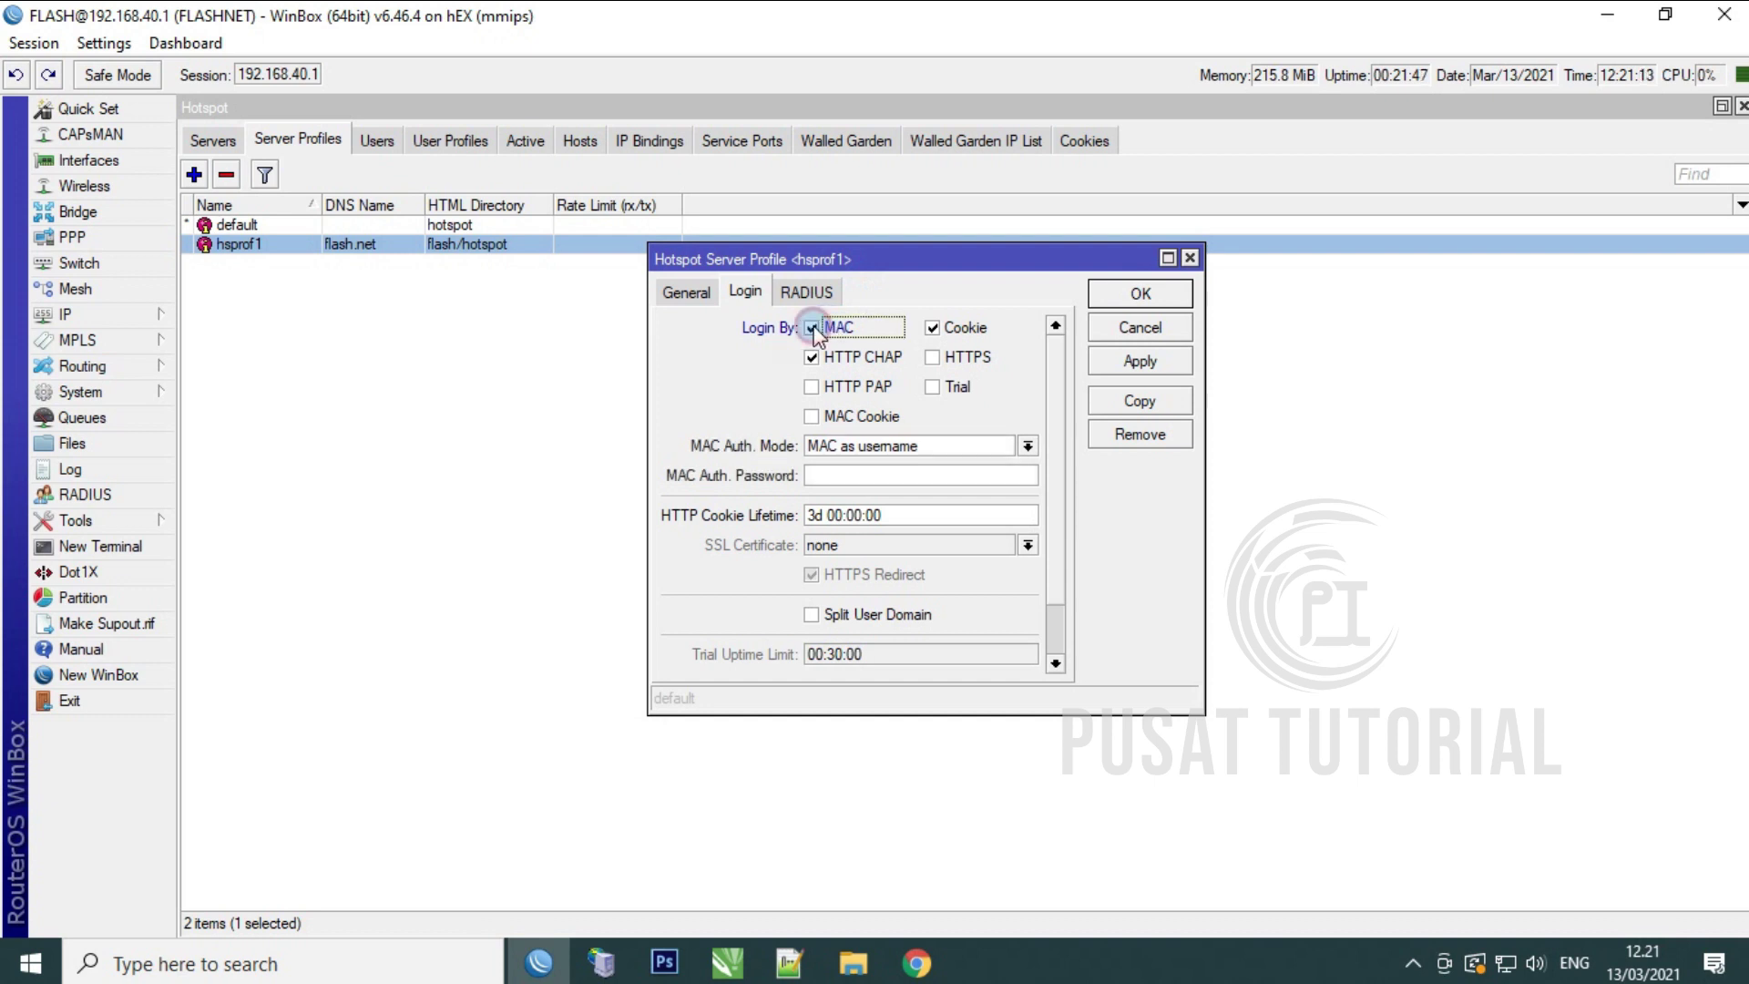
{"action": "left_click", "coordinate": [815, 386]}
{"action": "left_click", "coordinate": [810, 417]}
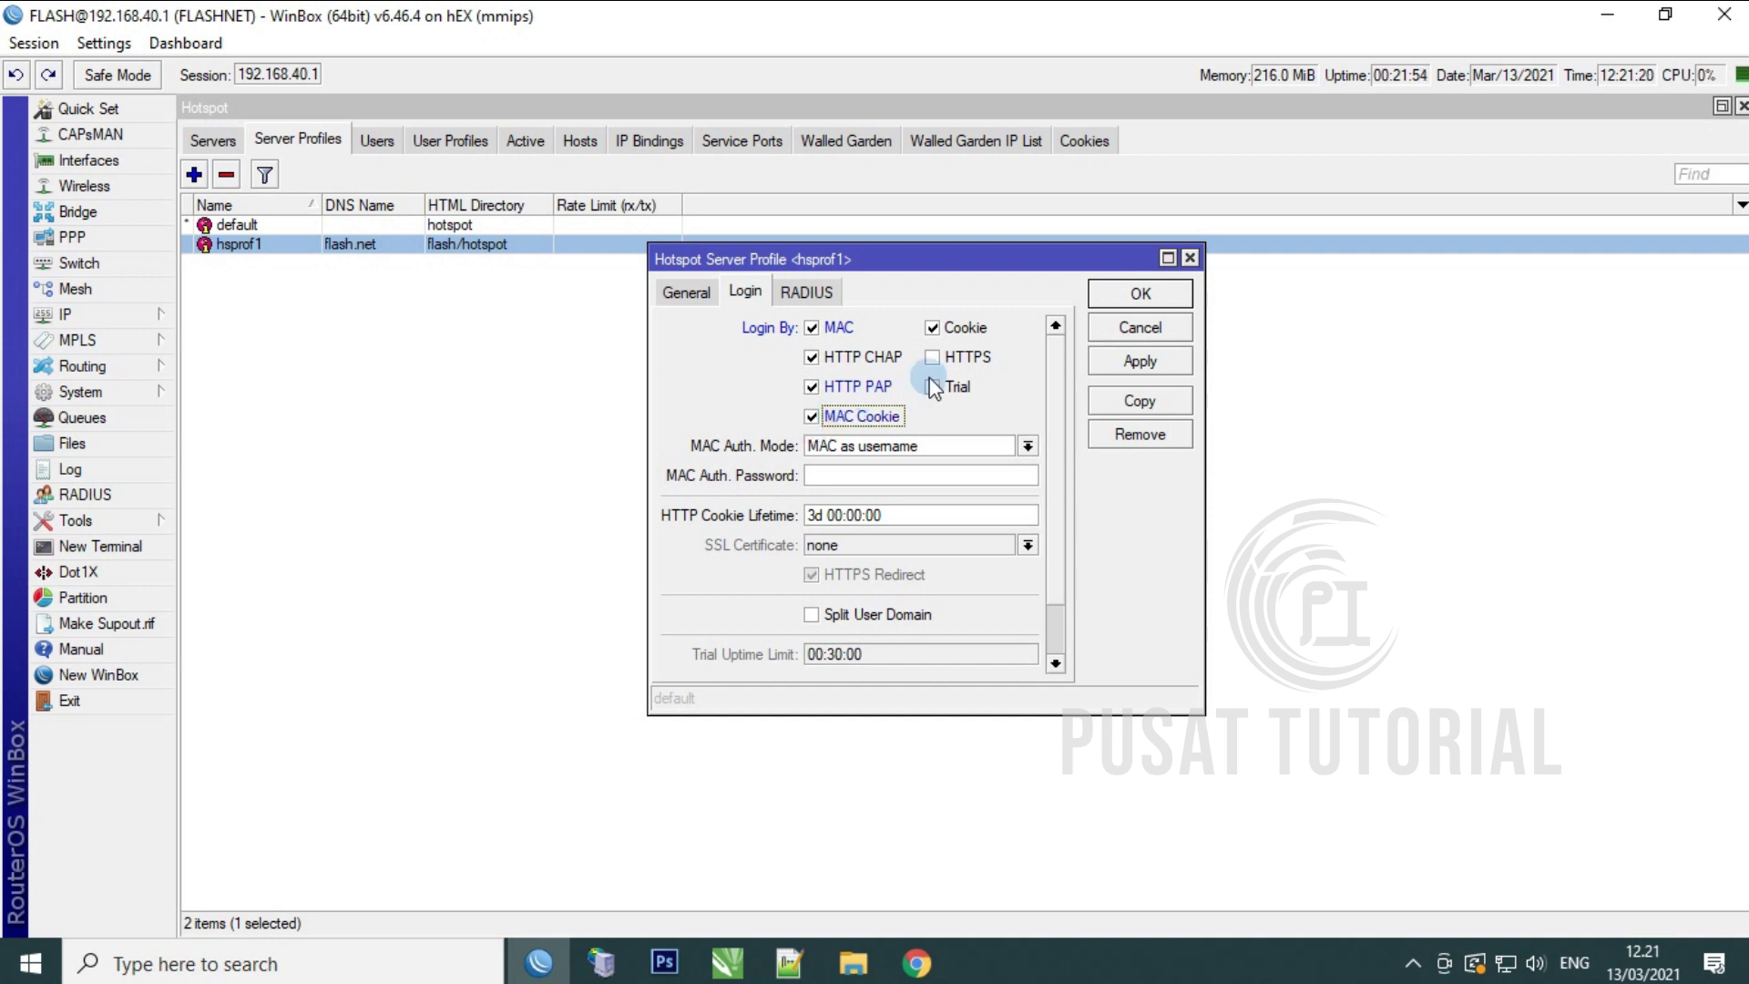
{"action": "left_click", "coordinate": [933, 329]}
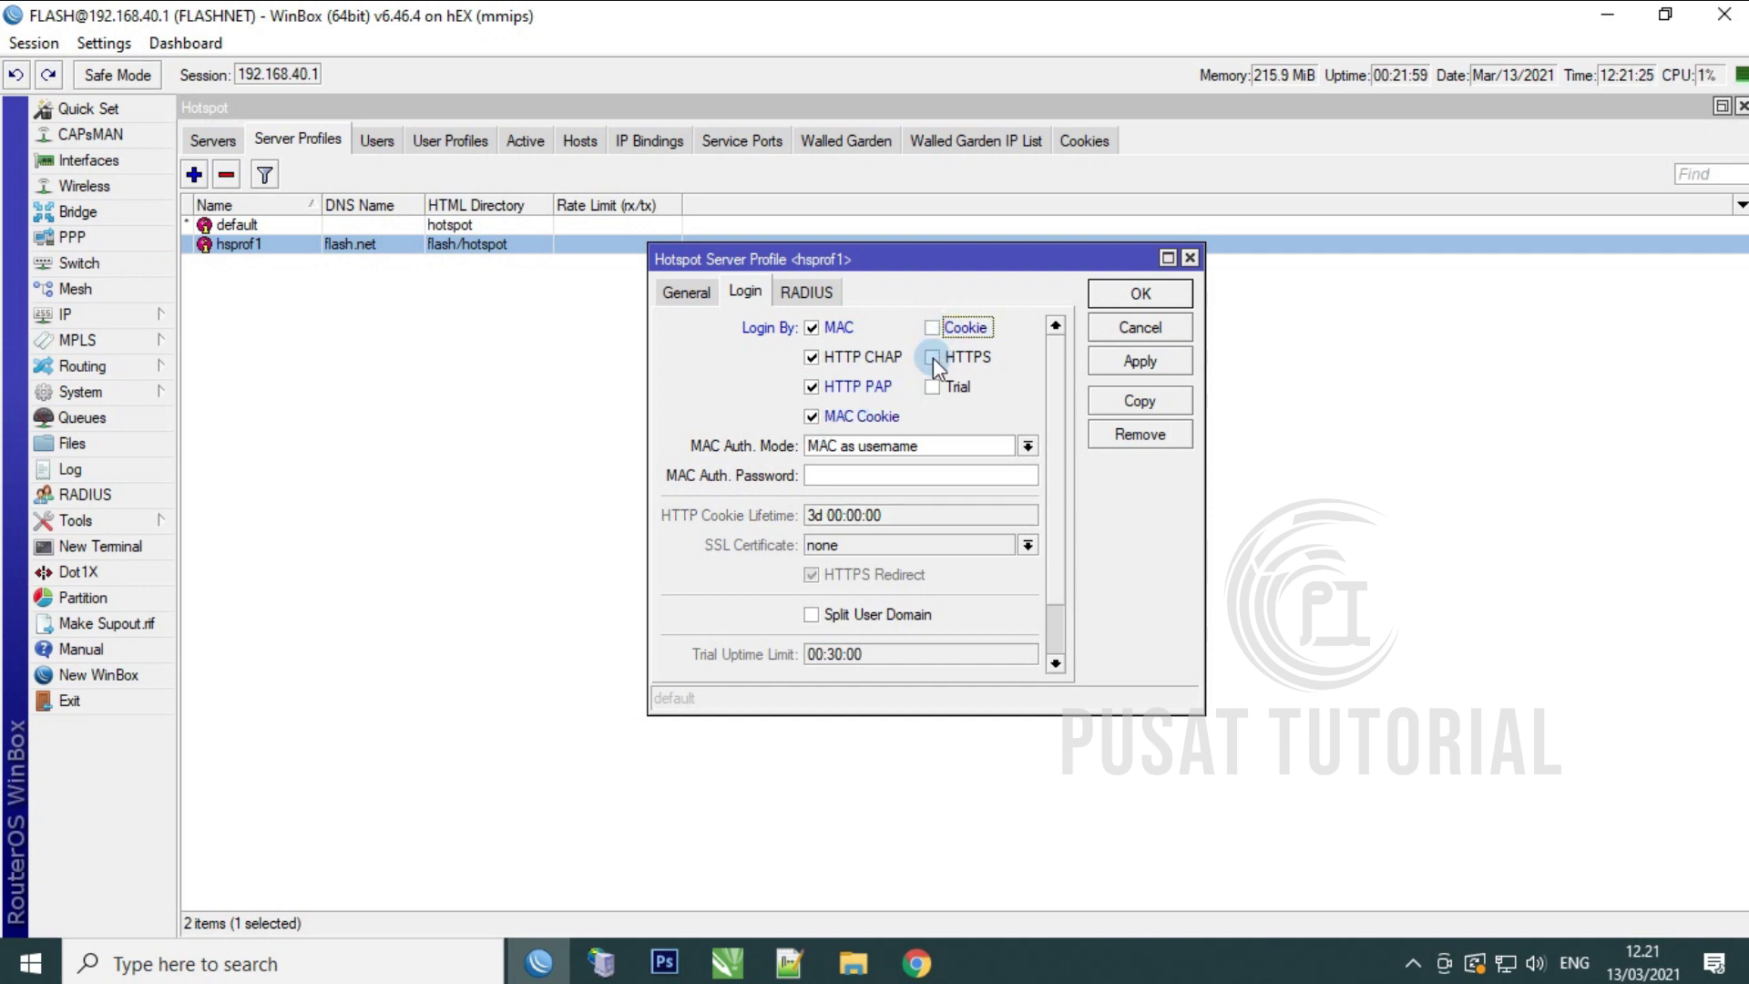
{"action": "left_click", "coordinate": [932, 358]}
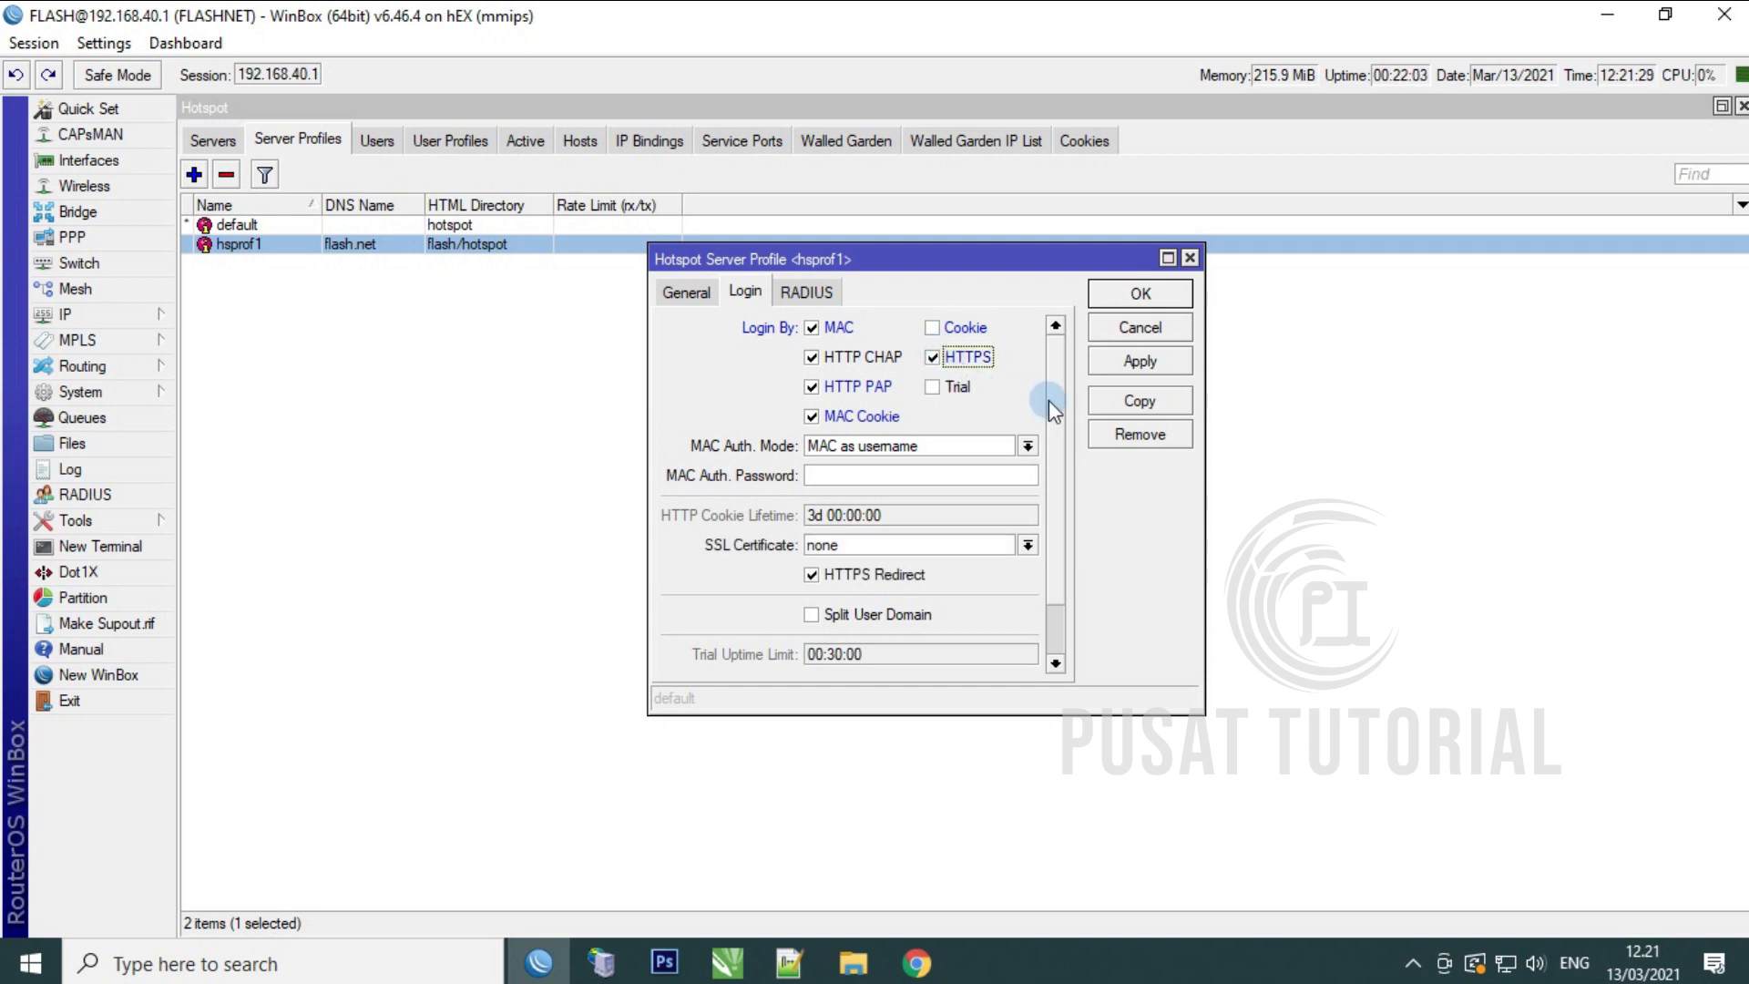
{"action": "scroll", "coordinate": [1068, 461], "scroll_direction": "down", "scroll_amount": 2}
{"action": "scroll", "coordinate": [1072, 446], "scroll_direction": "up", "scroll_amount": 1}
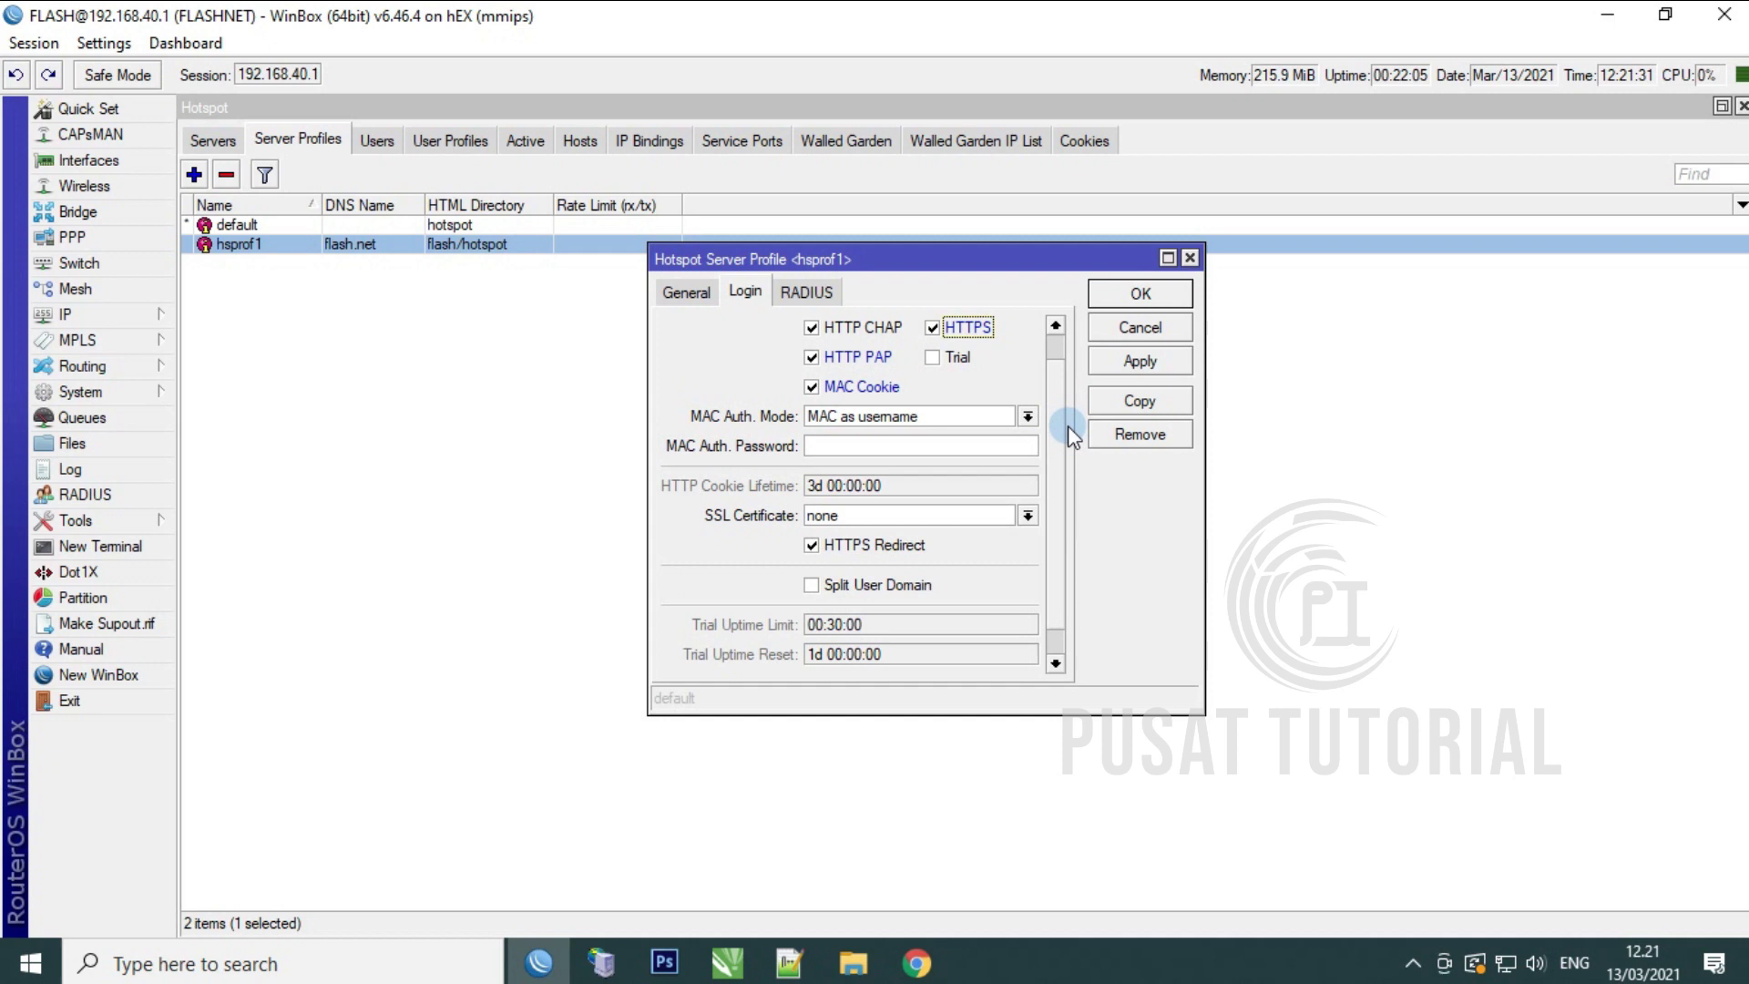
{"action": "left_click", "coordinate": [932, 357]}
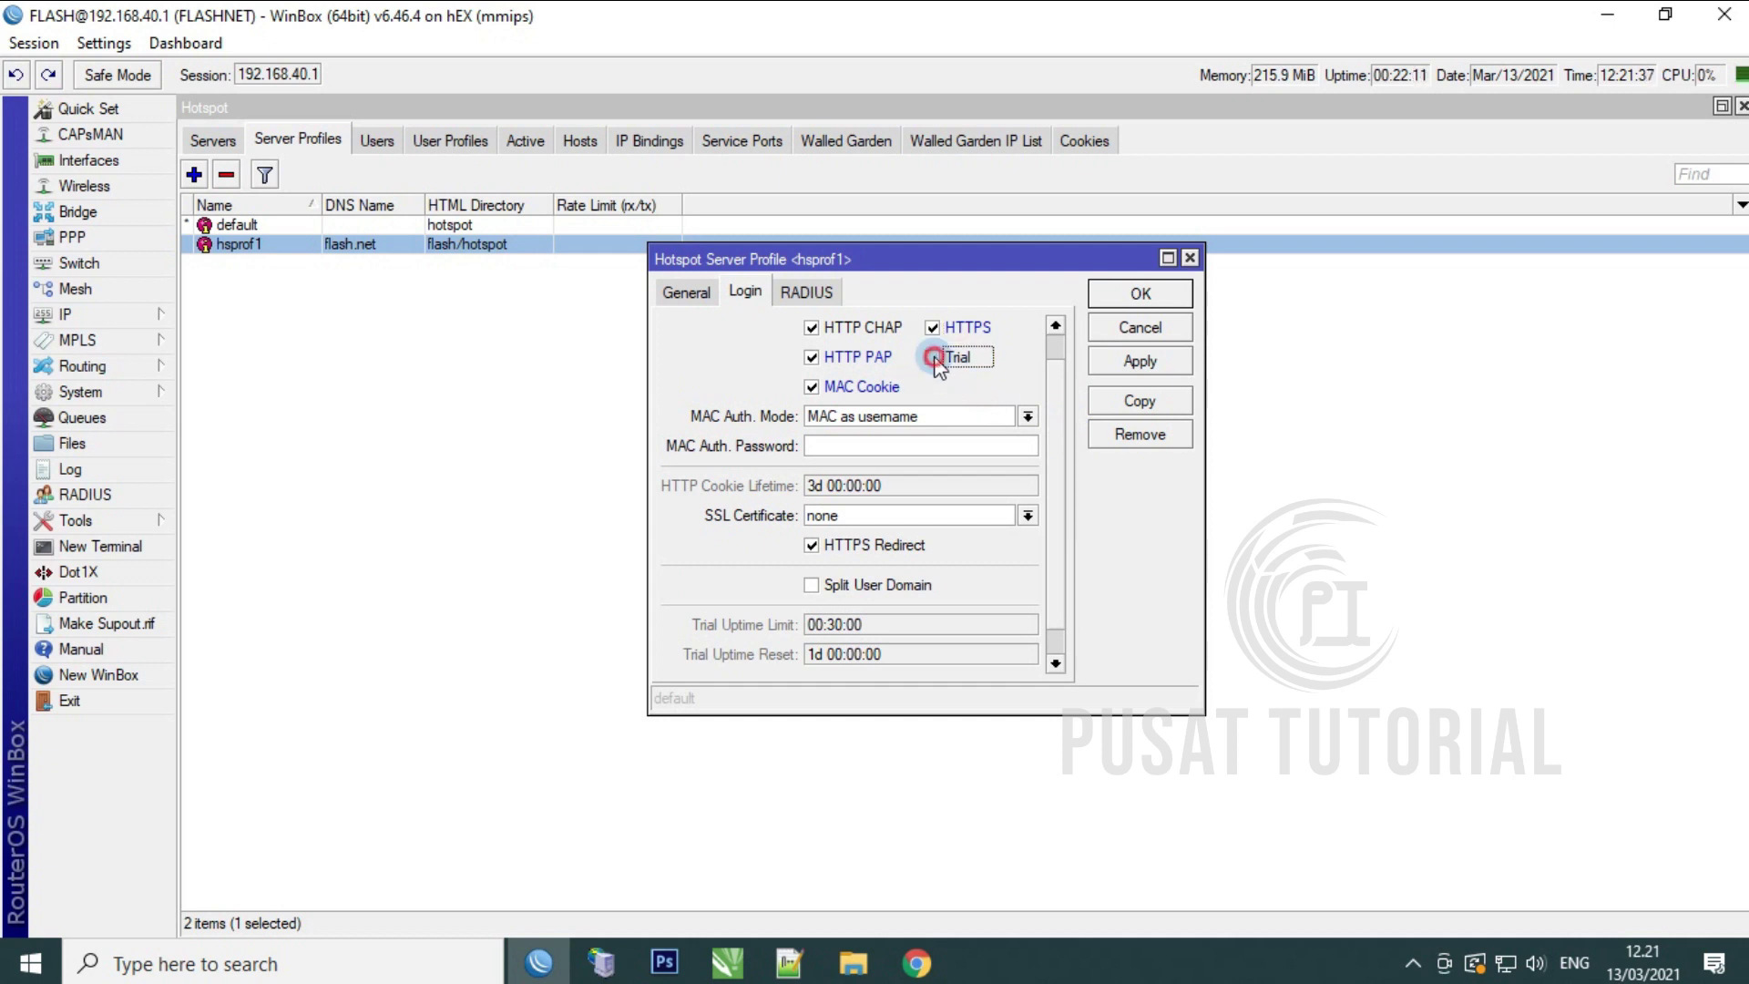
Step: Set the Trial Uptime Limit to 00:05:00
{"action": "scroll", "coordinate": [1062, 444], "scroll_direction": "down", "scroll_amount": 1}
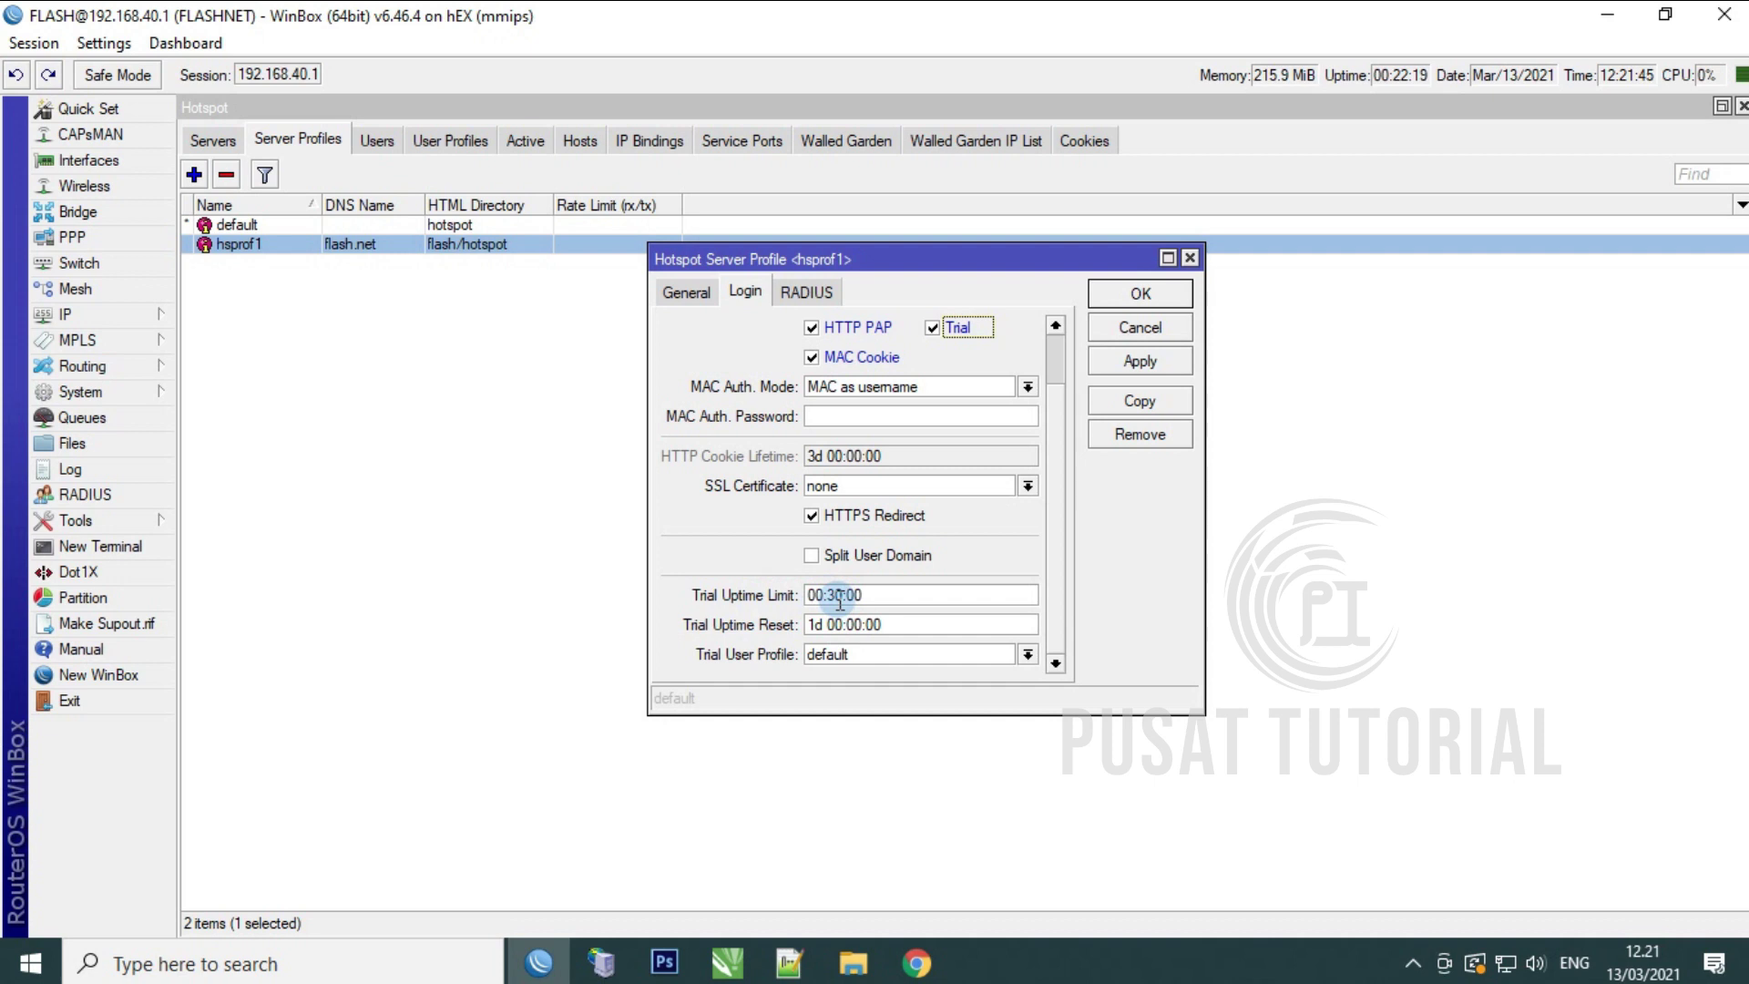
{"action": "left_click", "coordinate": [838, 596]}
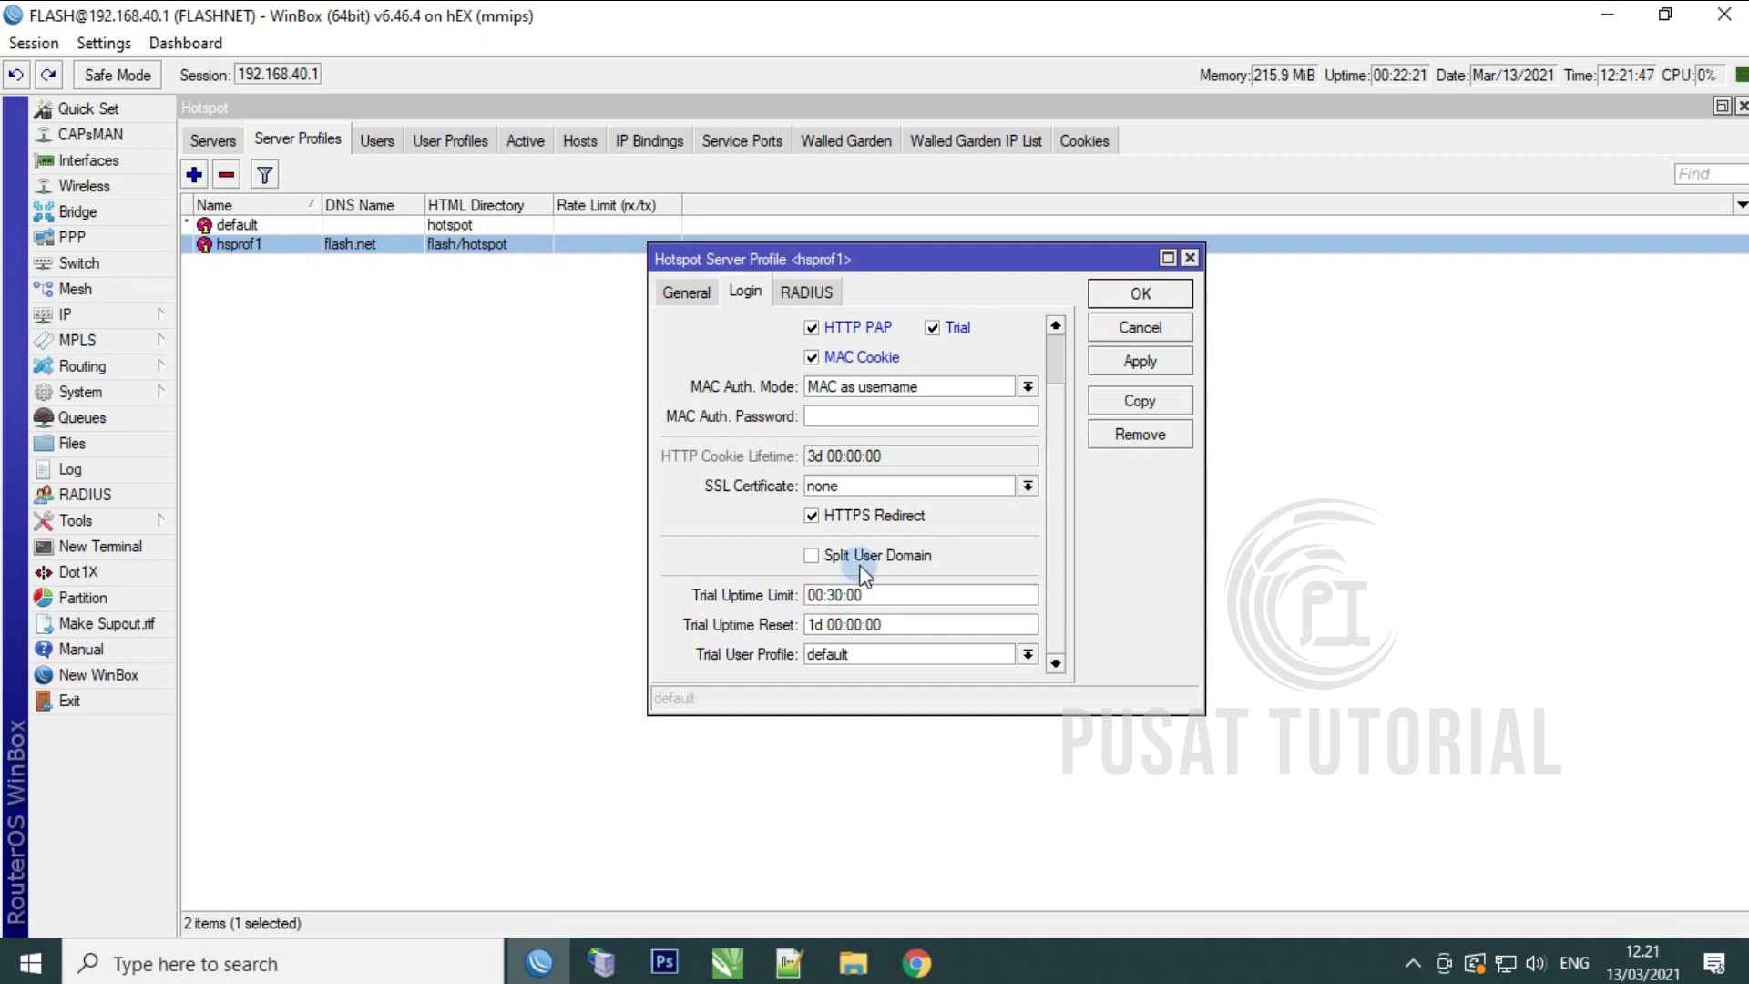
{"action": "key", "text": "BackSpace"}
{"action": "key", "text": "Right"}
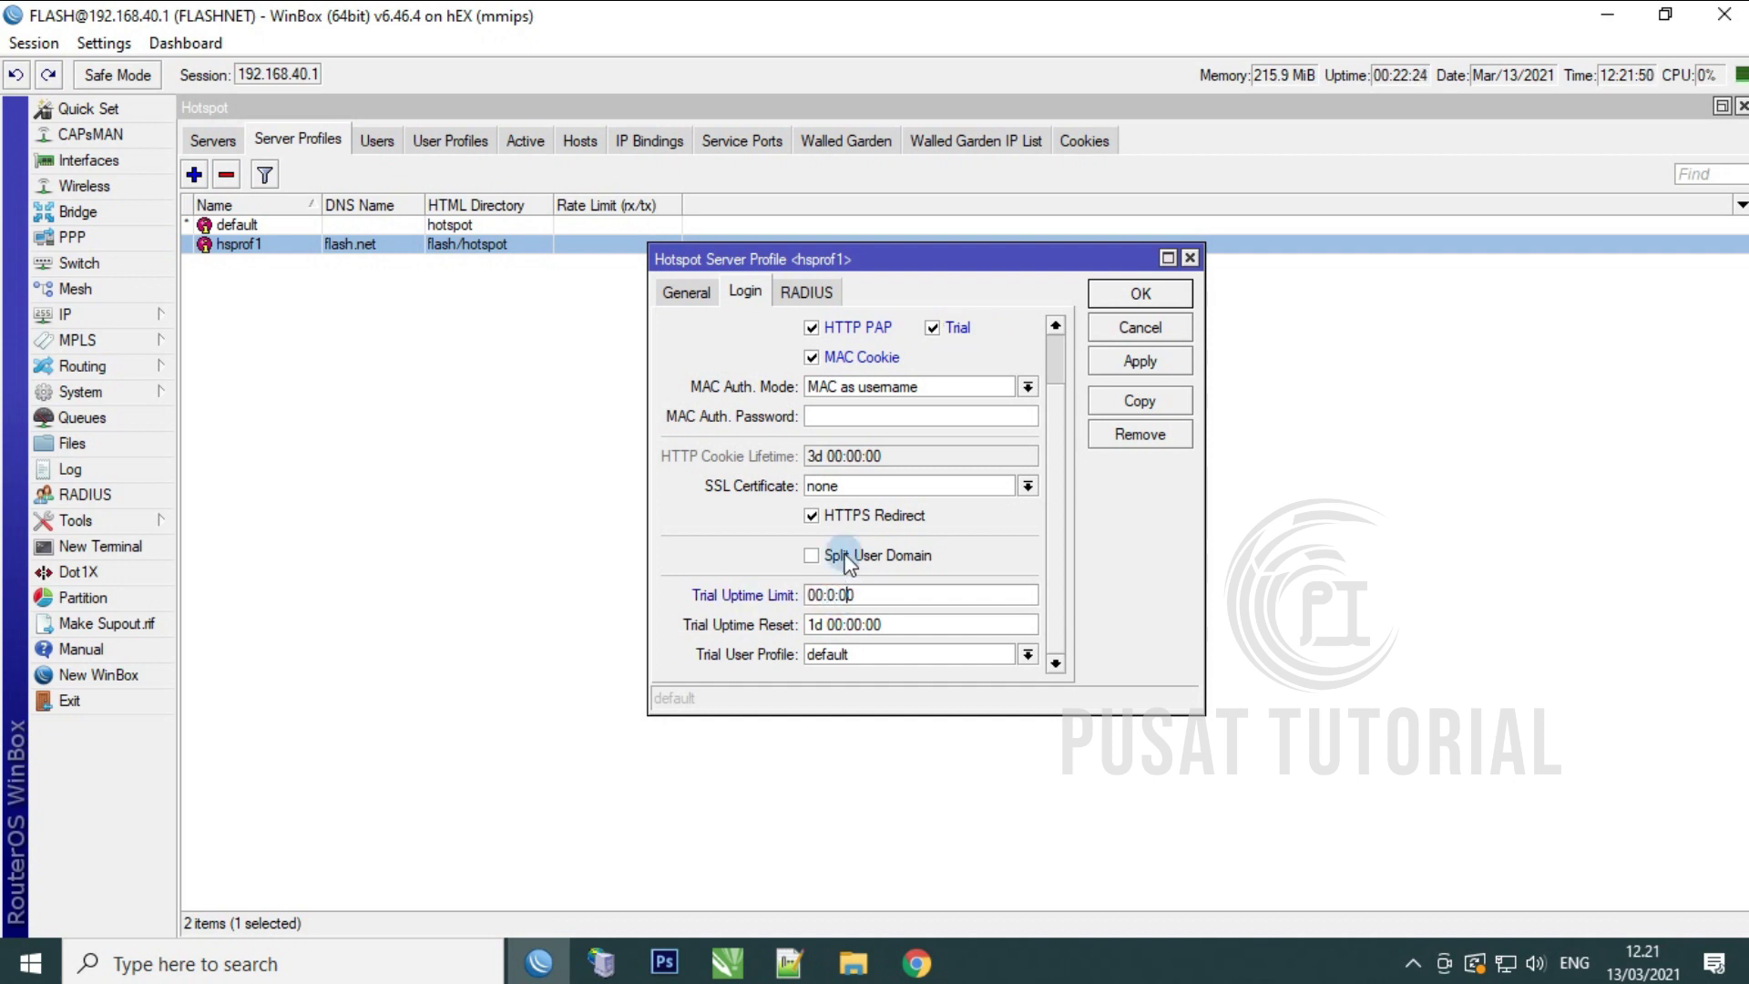
{"action": "key", "text": "Delete"}
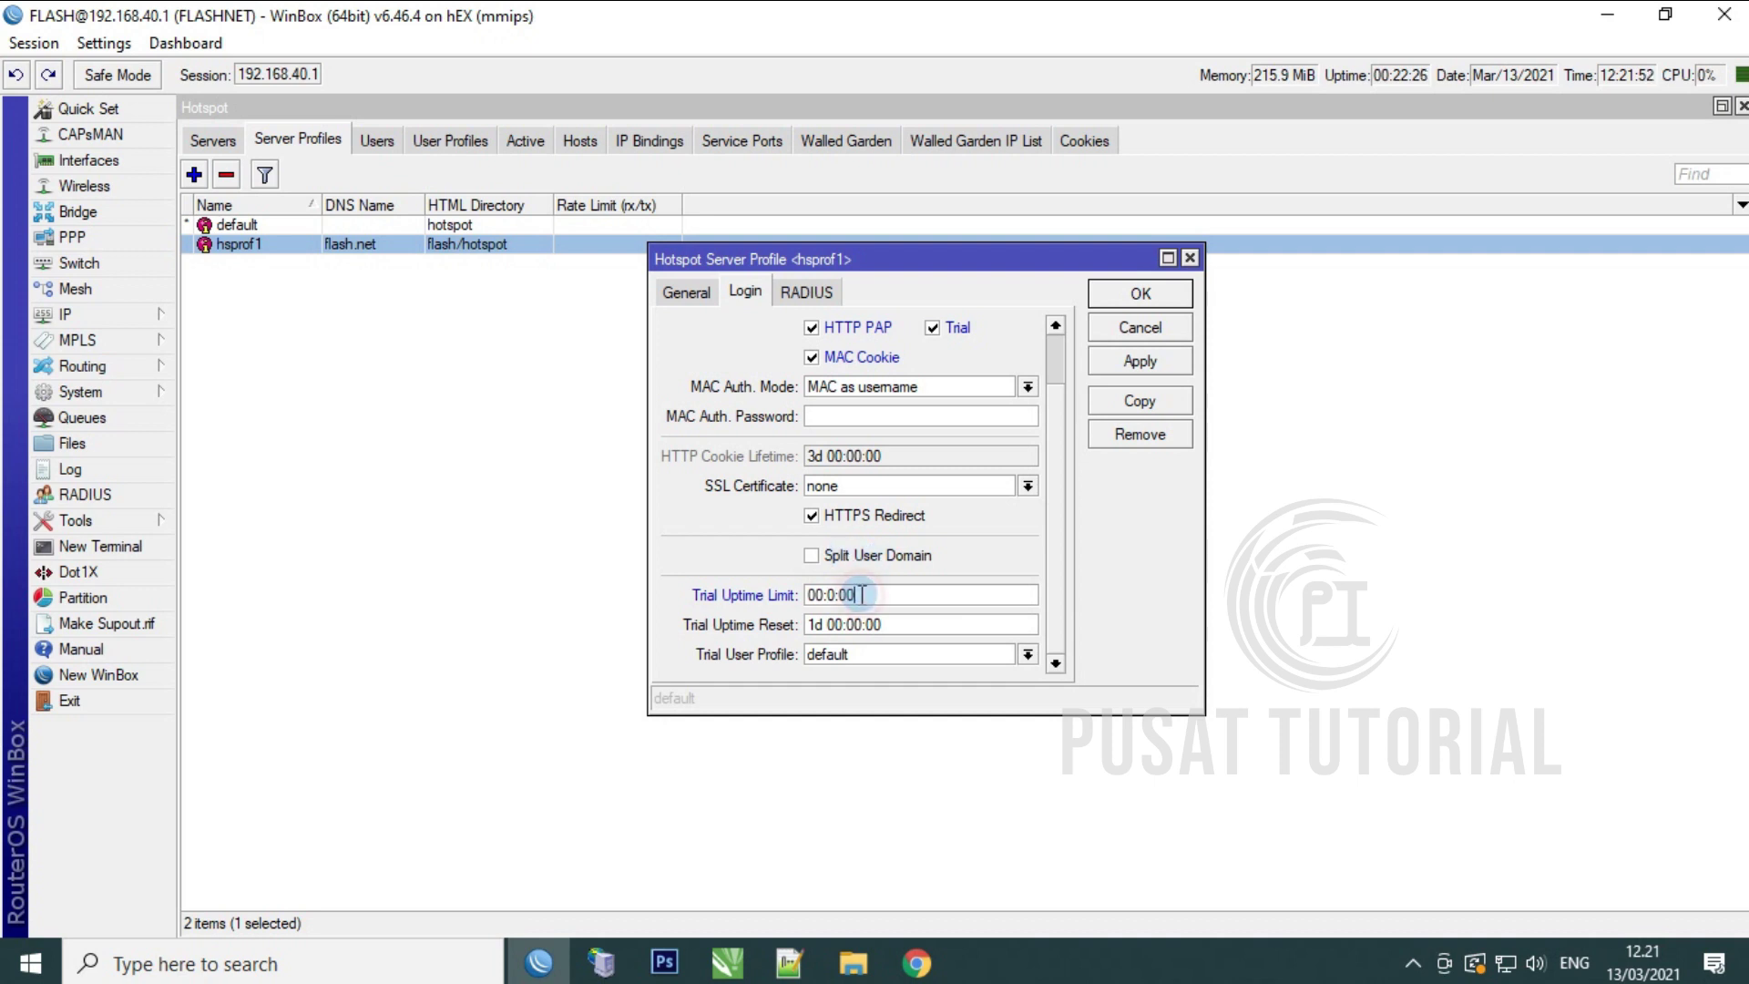
{"action": "key", "text": "BackSpace"}
{"action": "key", "text": "BackSpace"}
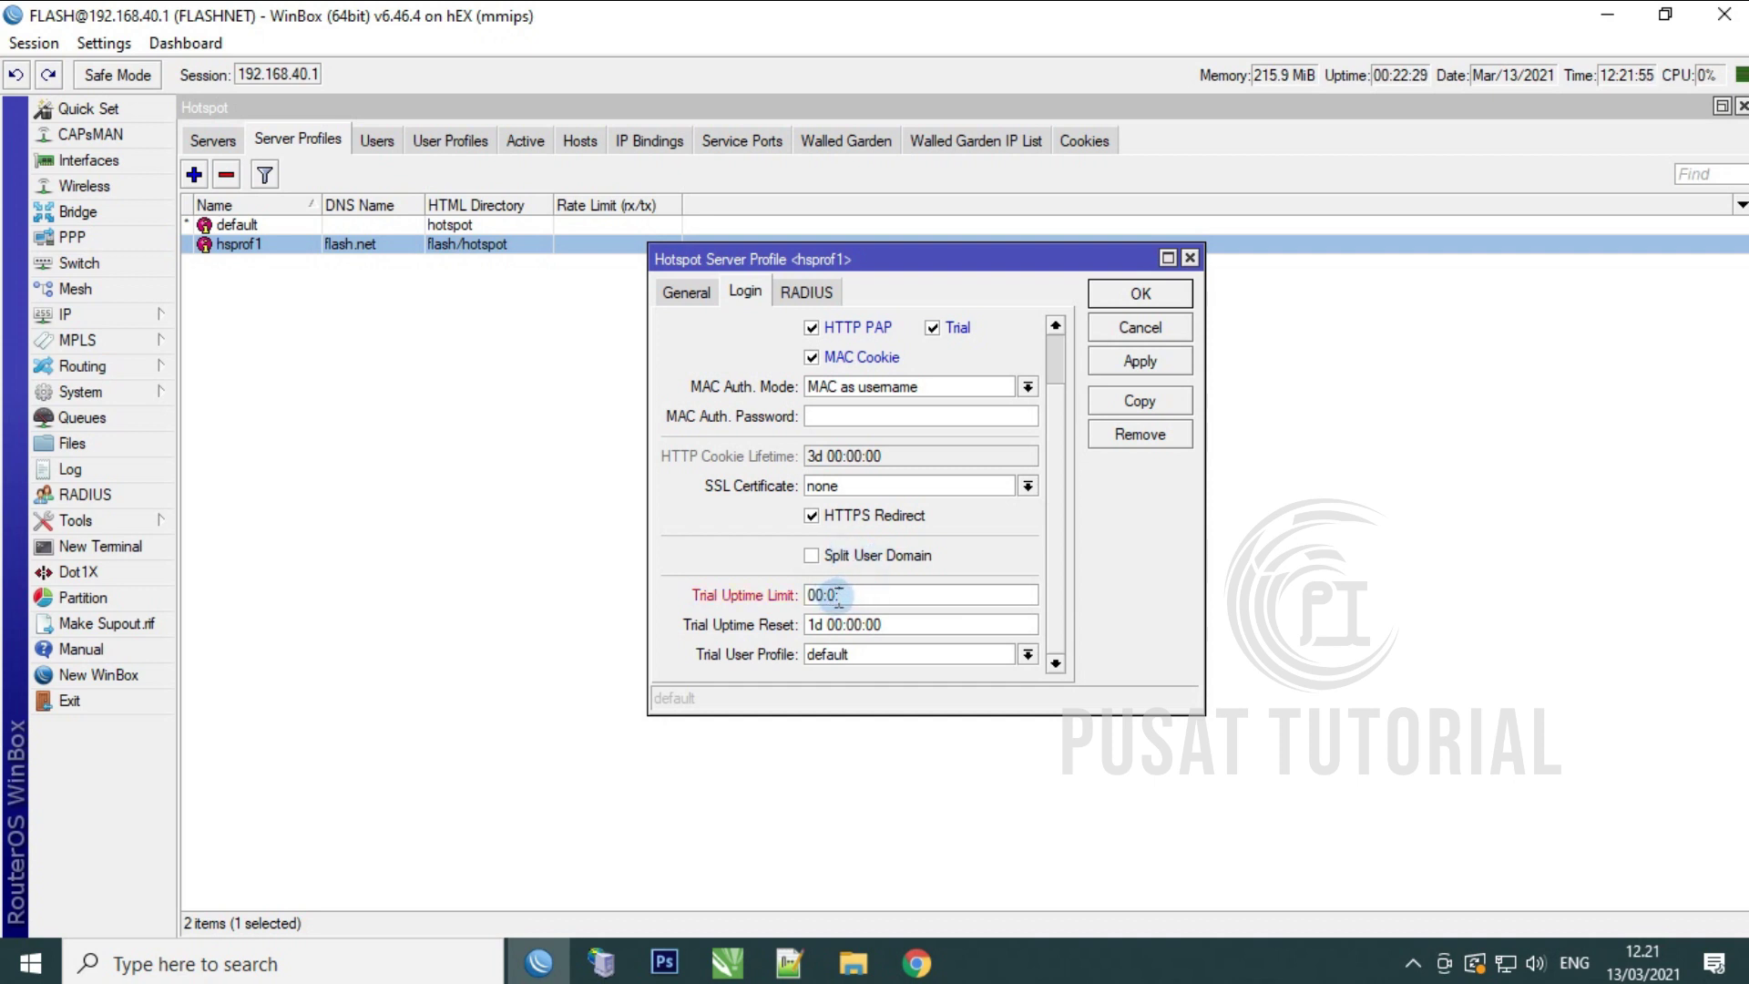
{"action": "type", "text": "0:00"}
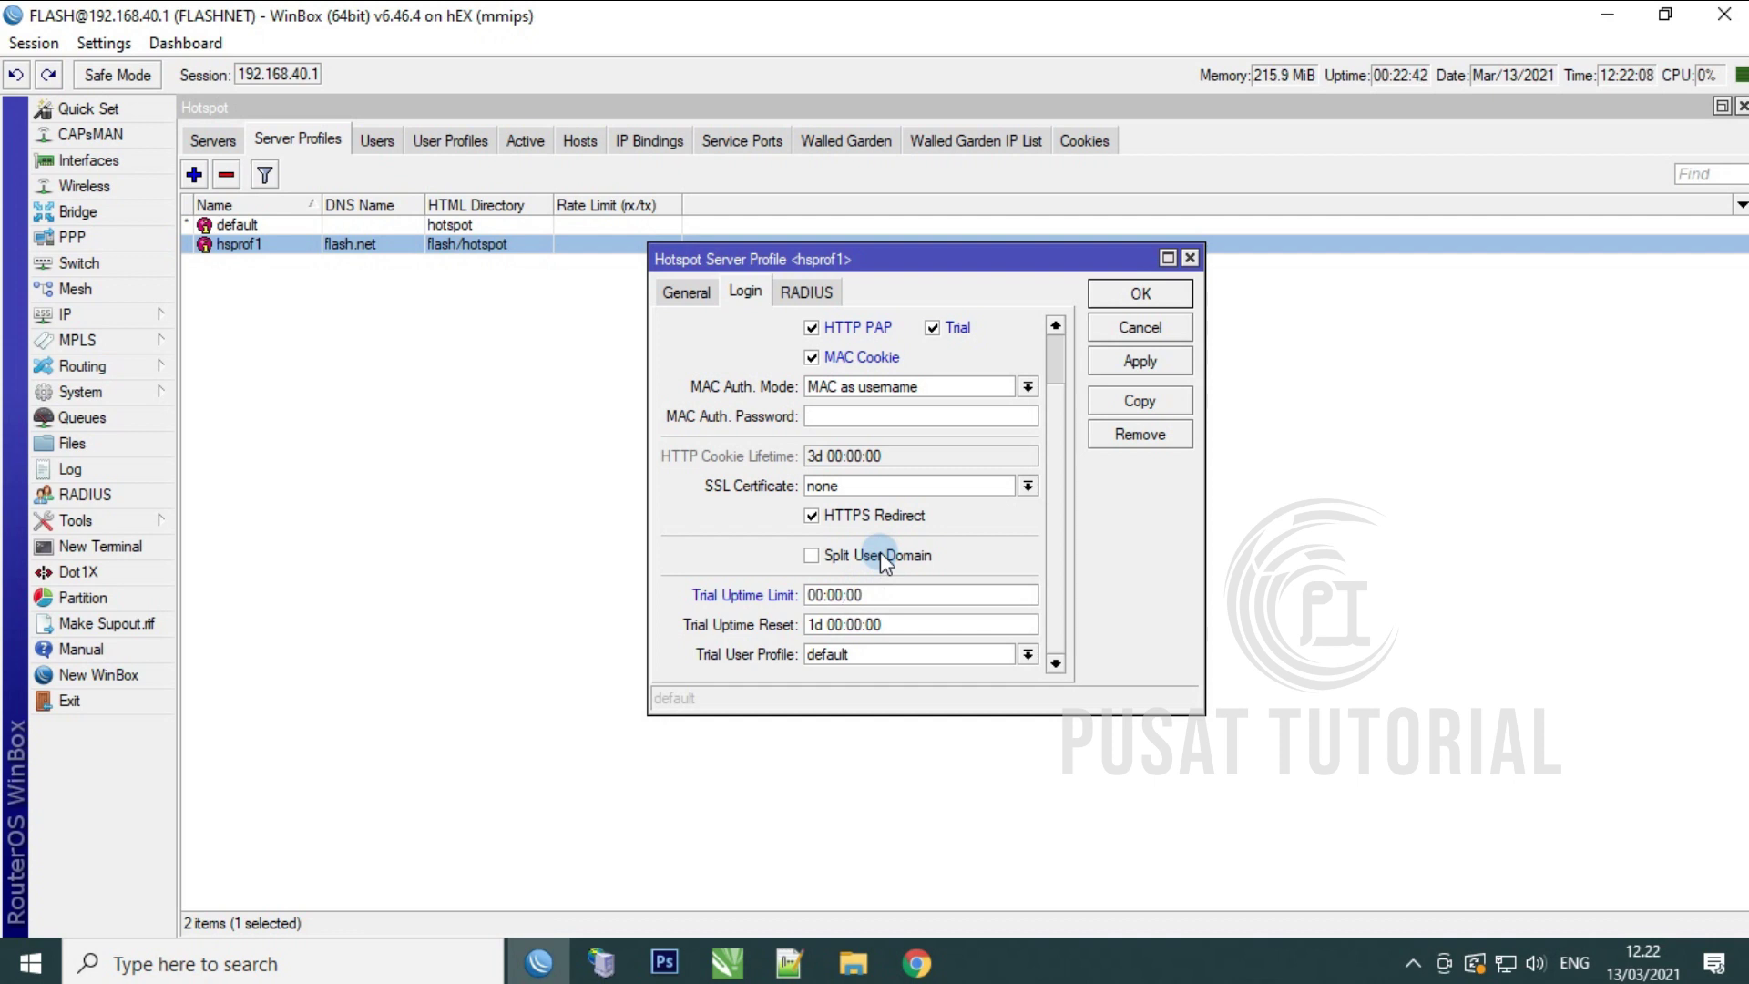
{"action": "key", "text": "BackSpace"}
{"action": "type", "text": "5"}
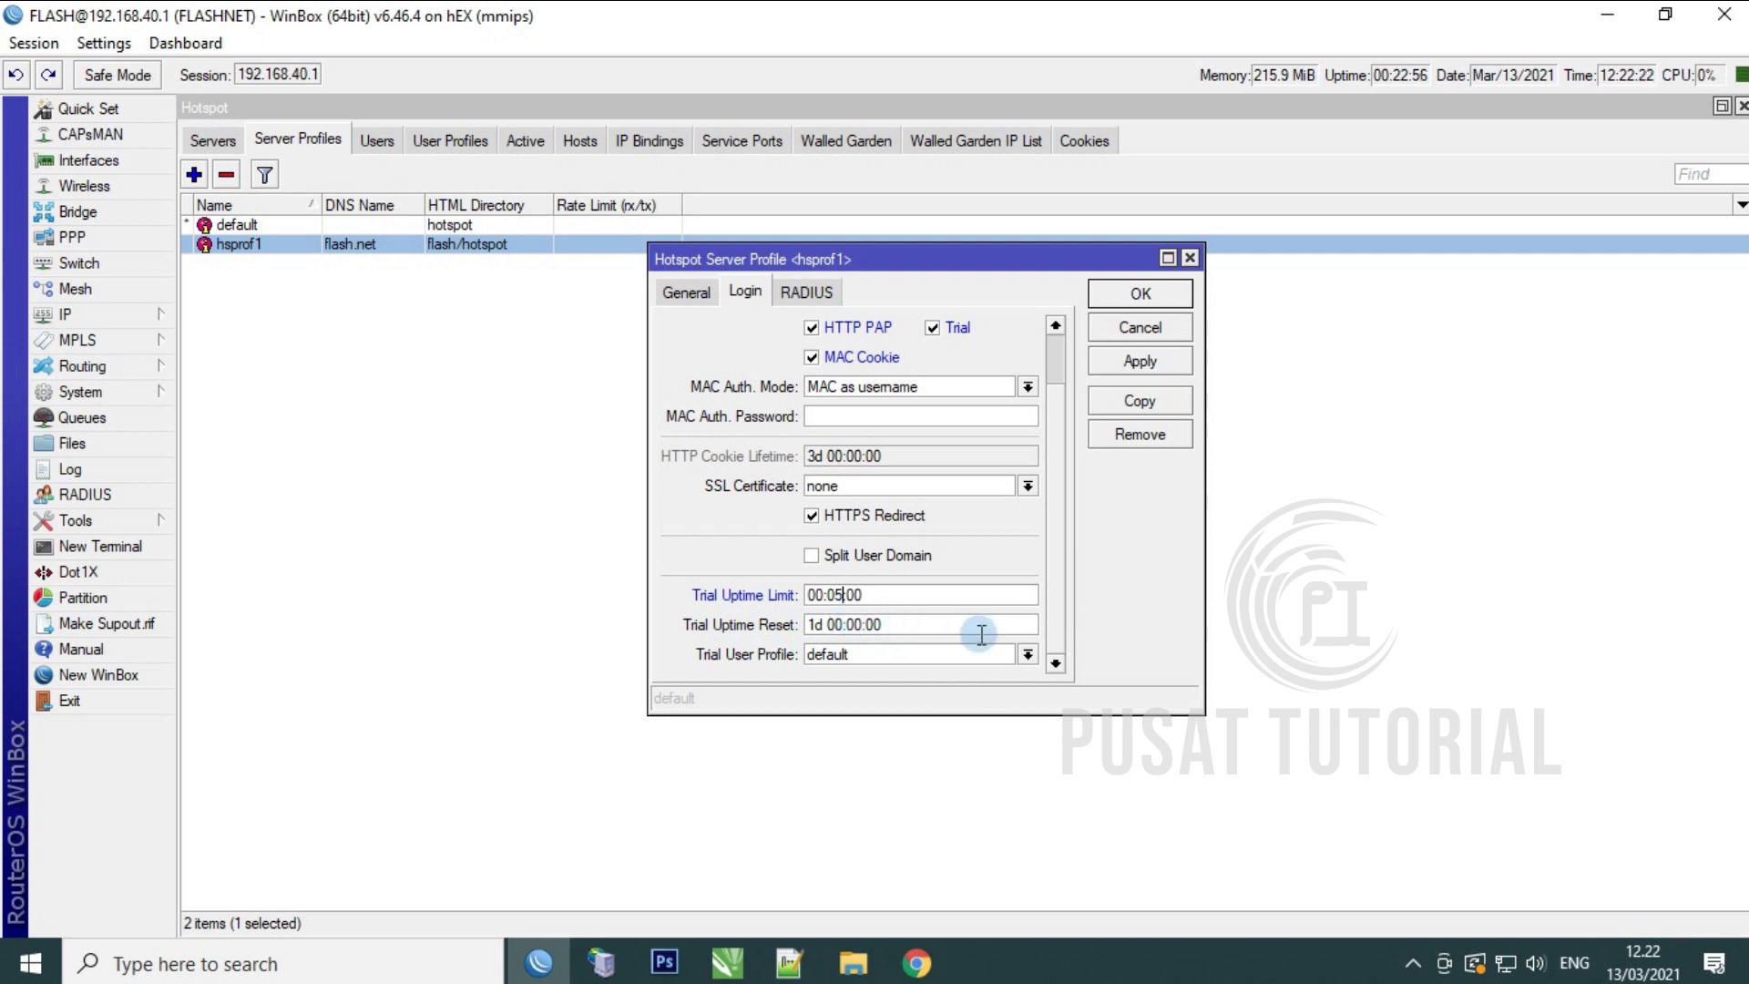
Step: Keep default as the trial user profile and leave RADIUS off
{"action": "left_click", "coordinate": [1027, 654]}
{"action": "left_click", "coordinate": [1030, 656]}
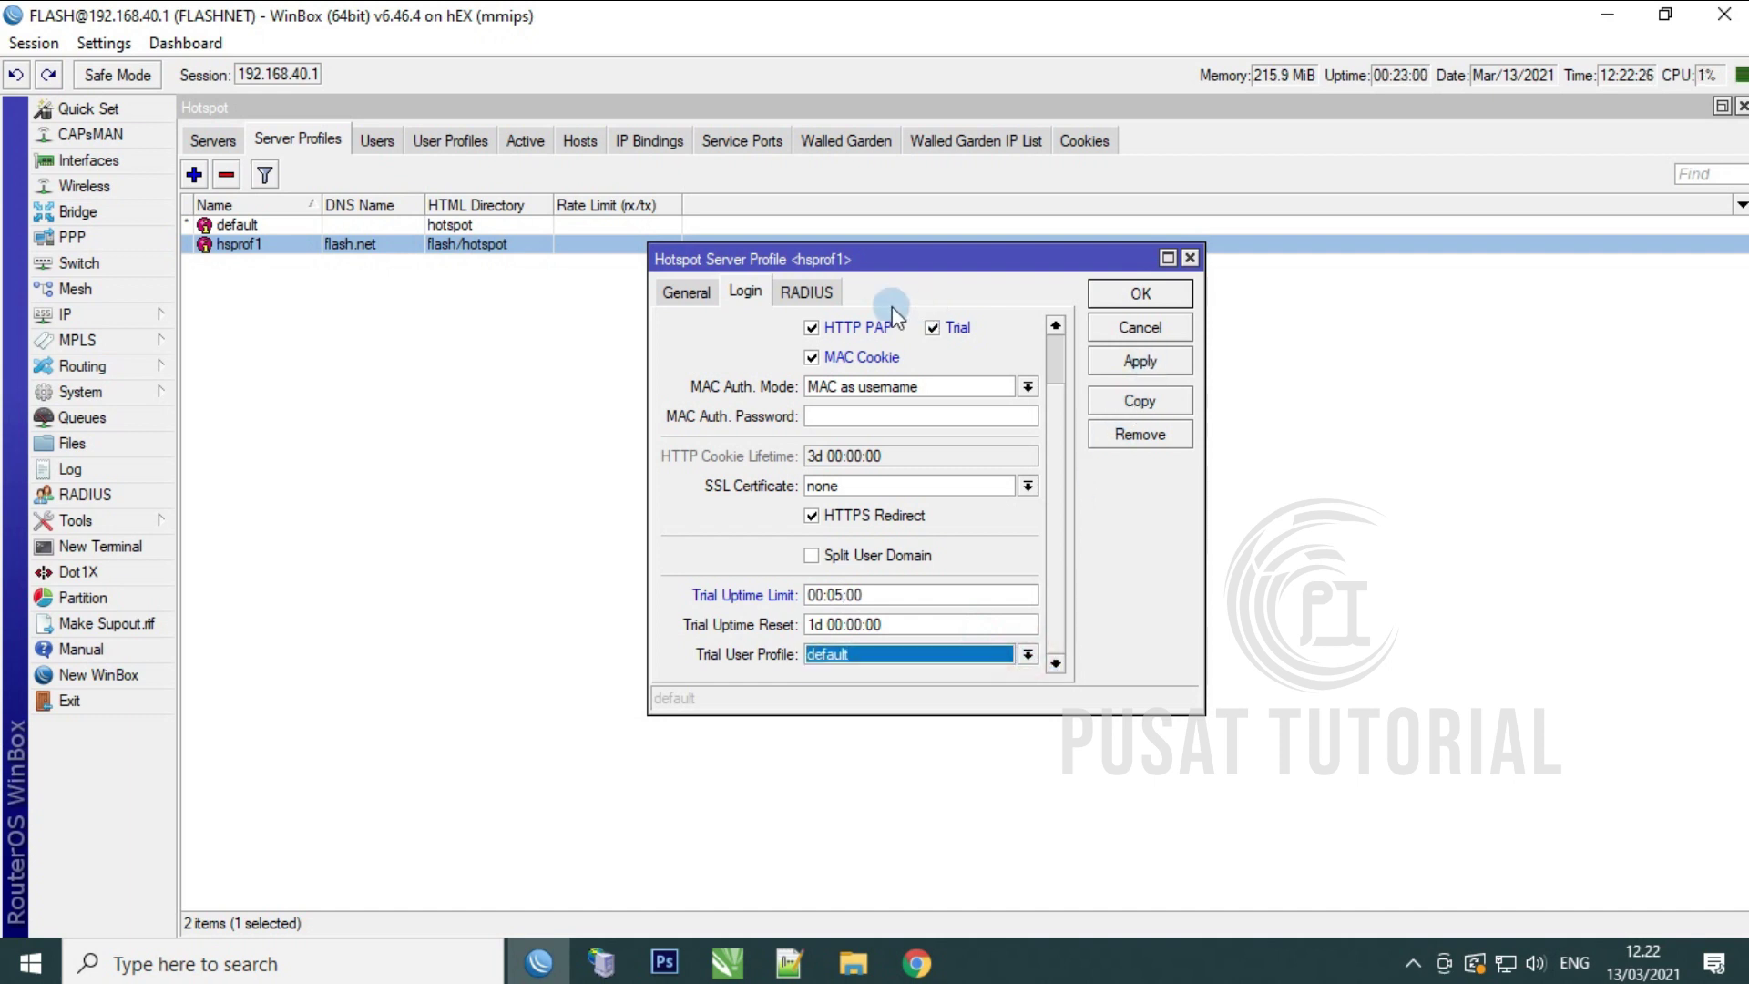
{"action": "left_click", "coordinate": [806, 292]}
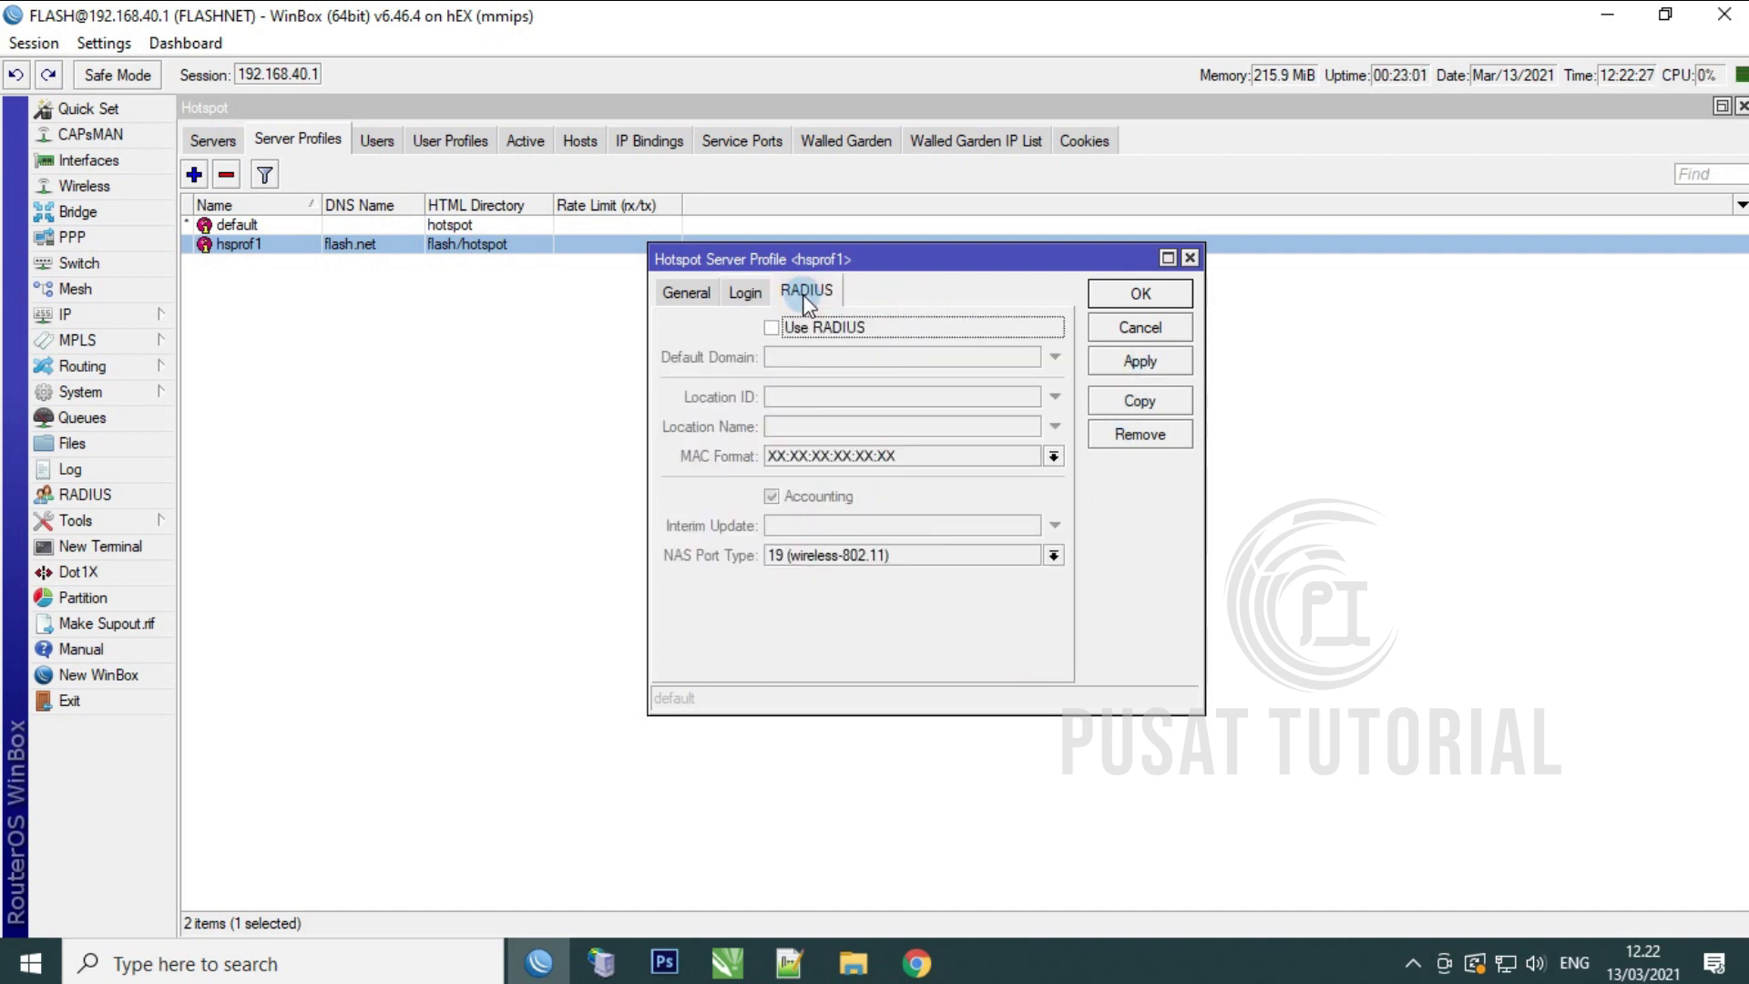
Step: Apply the hsprof1 changes and confirm with OK
{"action": "left_click", "coordinate": [1139, 360]}
{"action": "left_click", "coordinate": [1139, 294]}
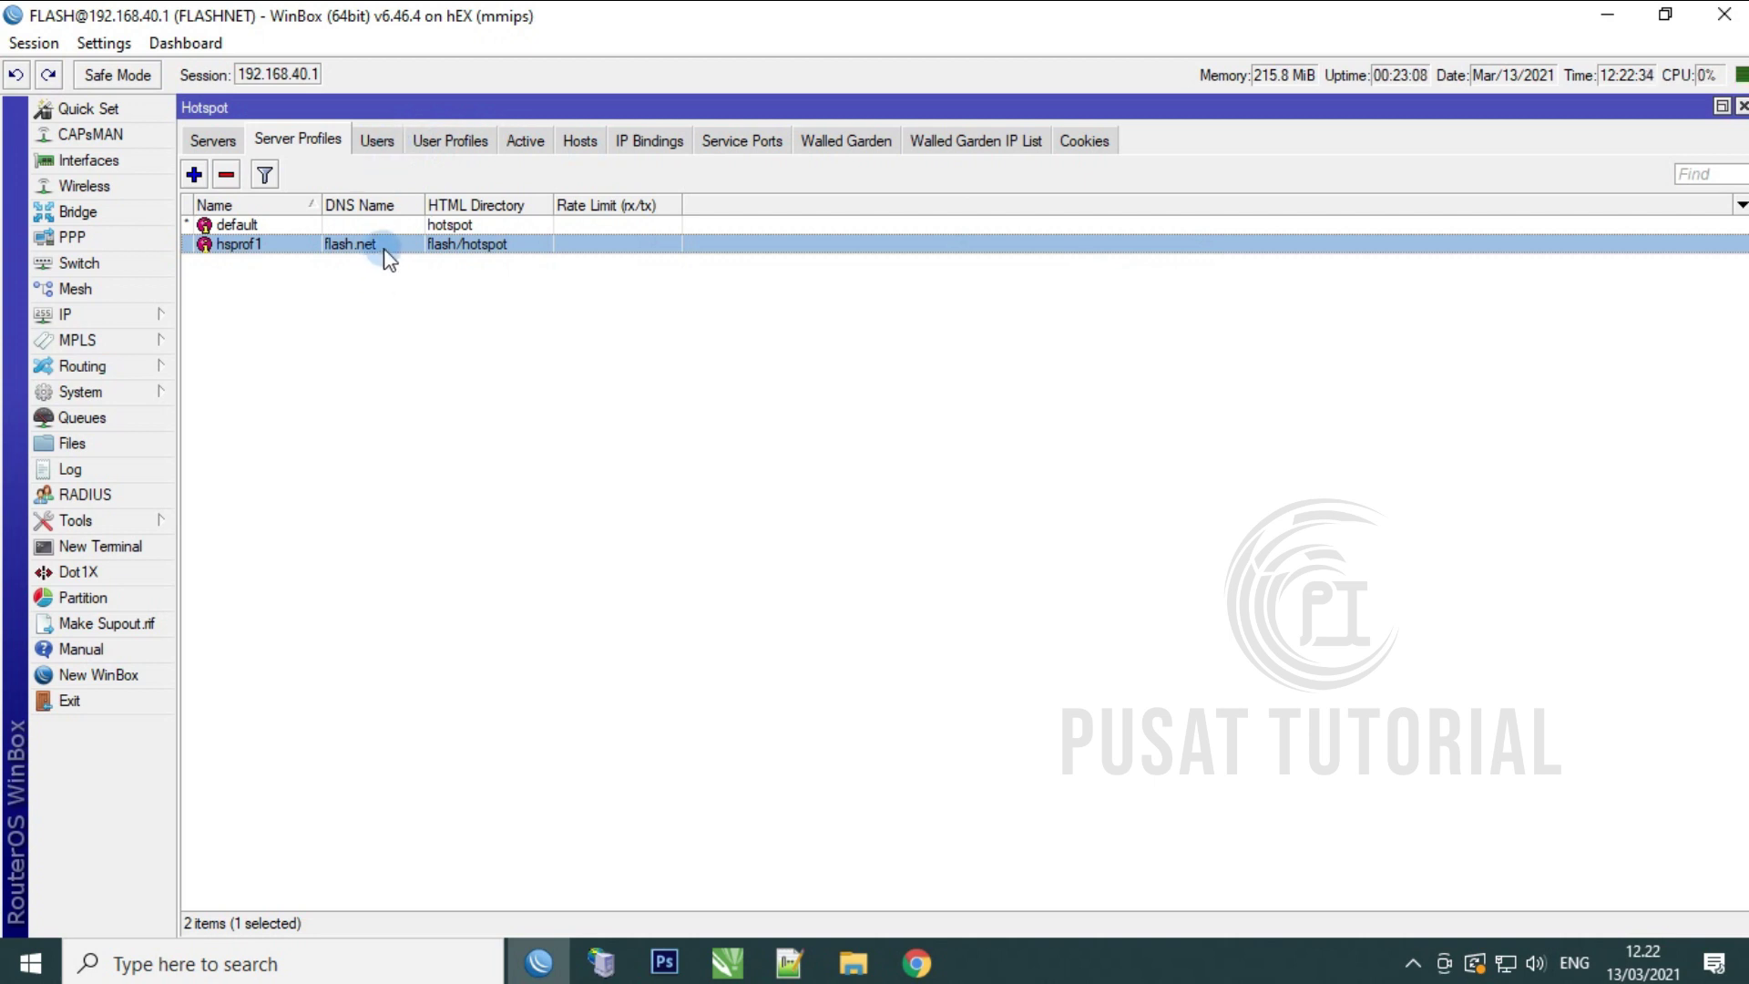
Step: Add a new hotspot user profile named 2Mbps
{"action": "left_click", "coordinate": [443, 142]}
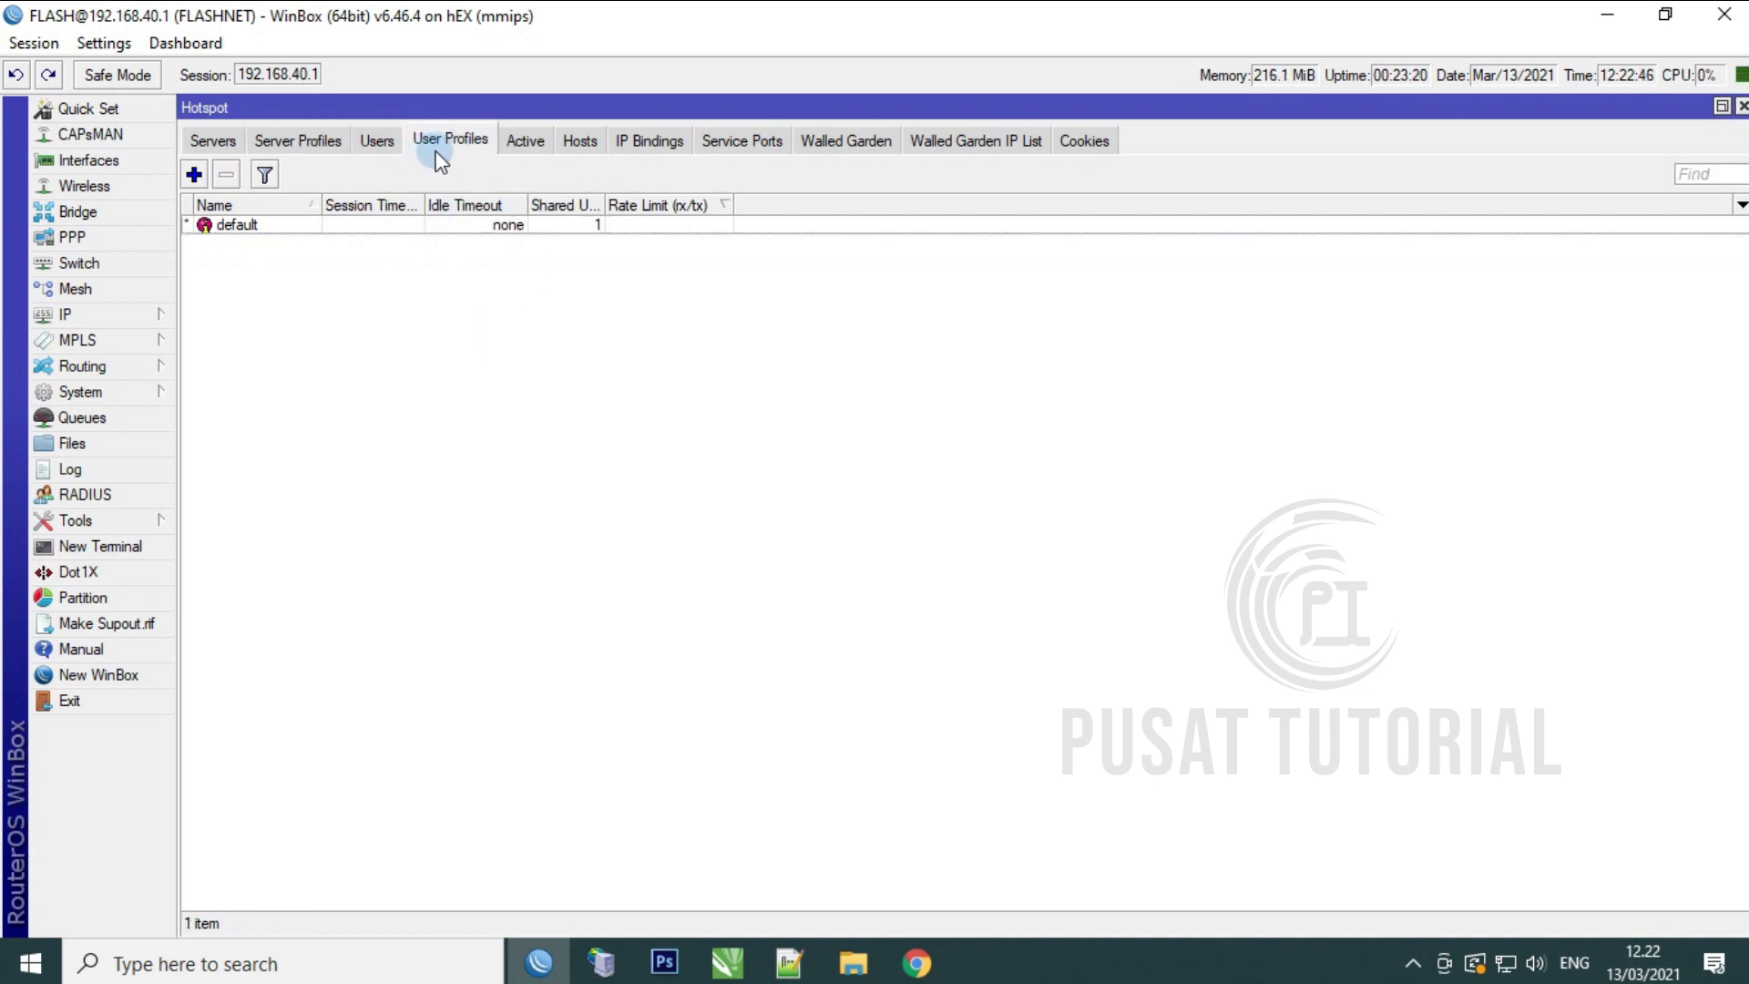
{"action": "left_click", "coordinate": [194, 176]}
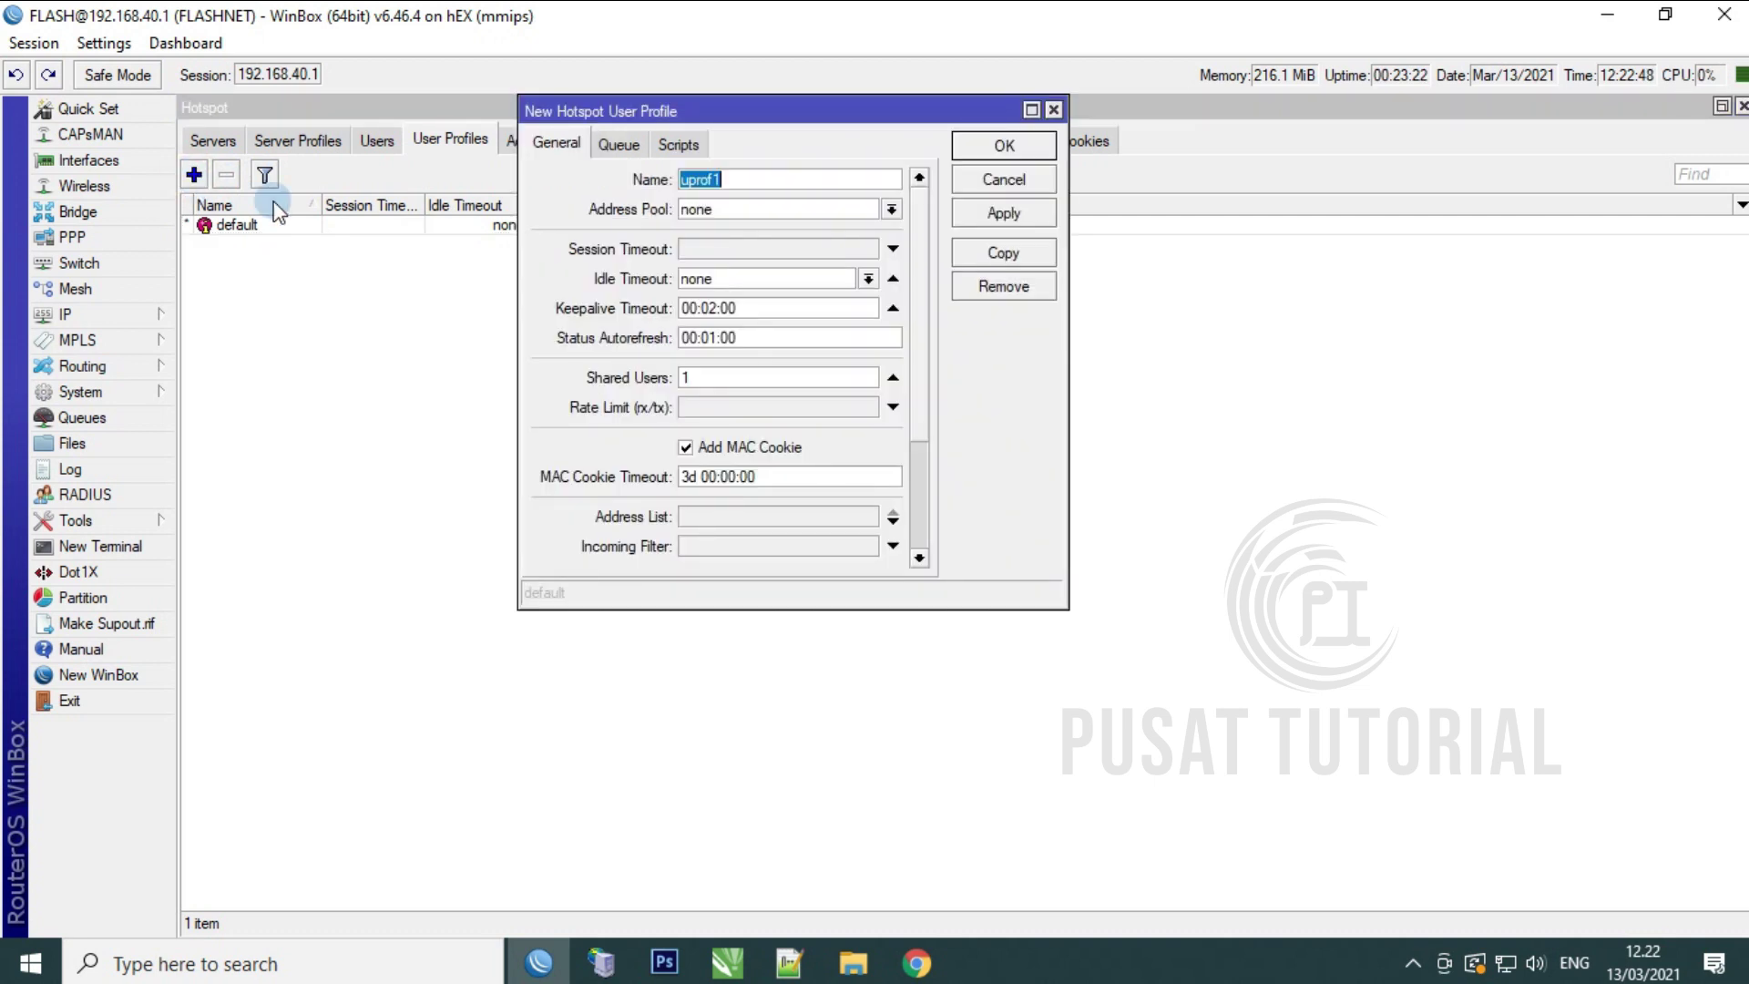
{"action": "type", "text": "2"}
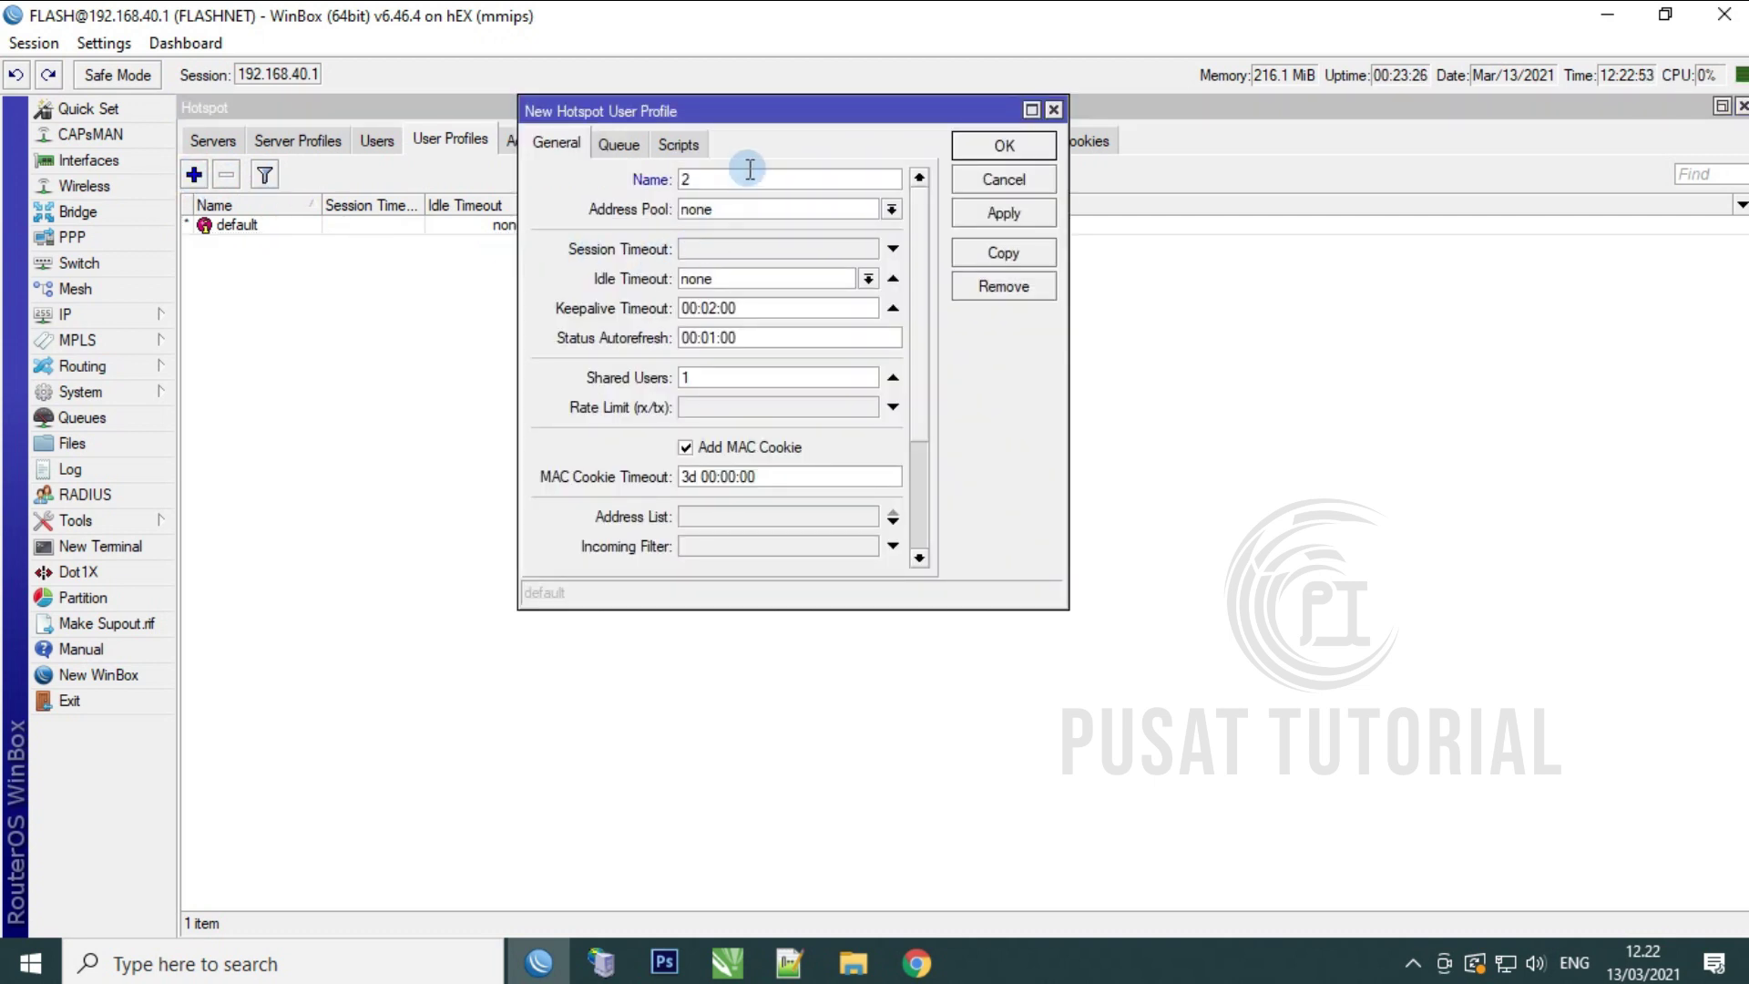
{"action": "type", "text": "Mbps"}
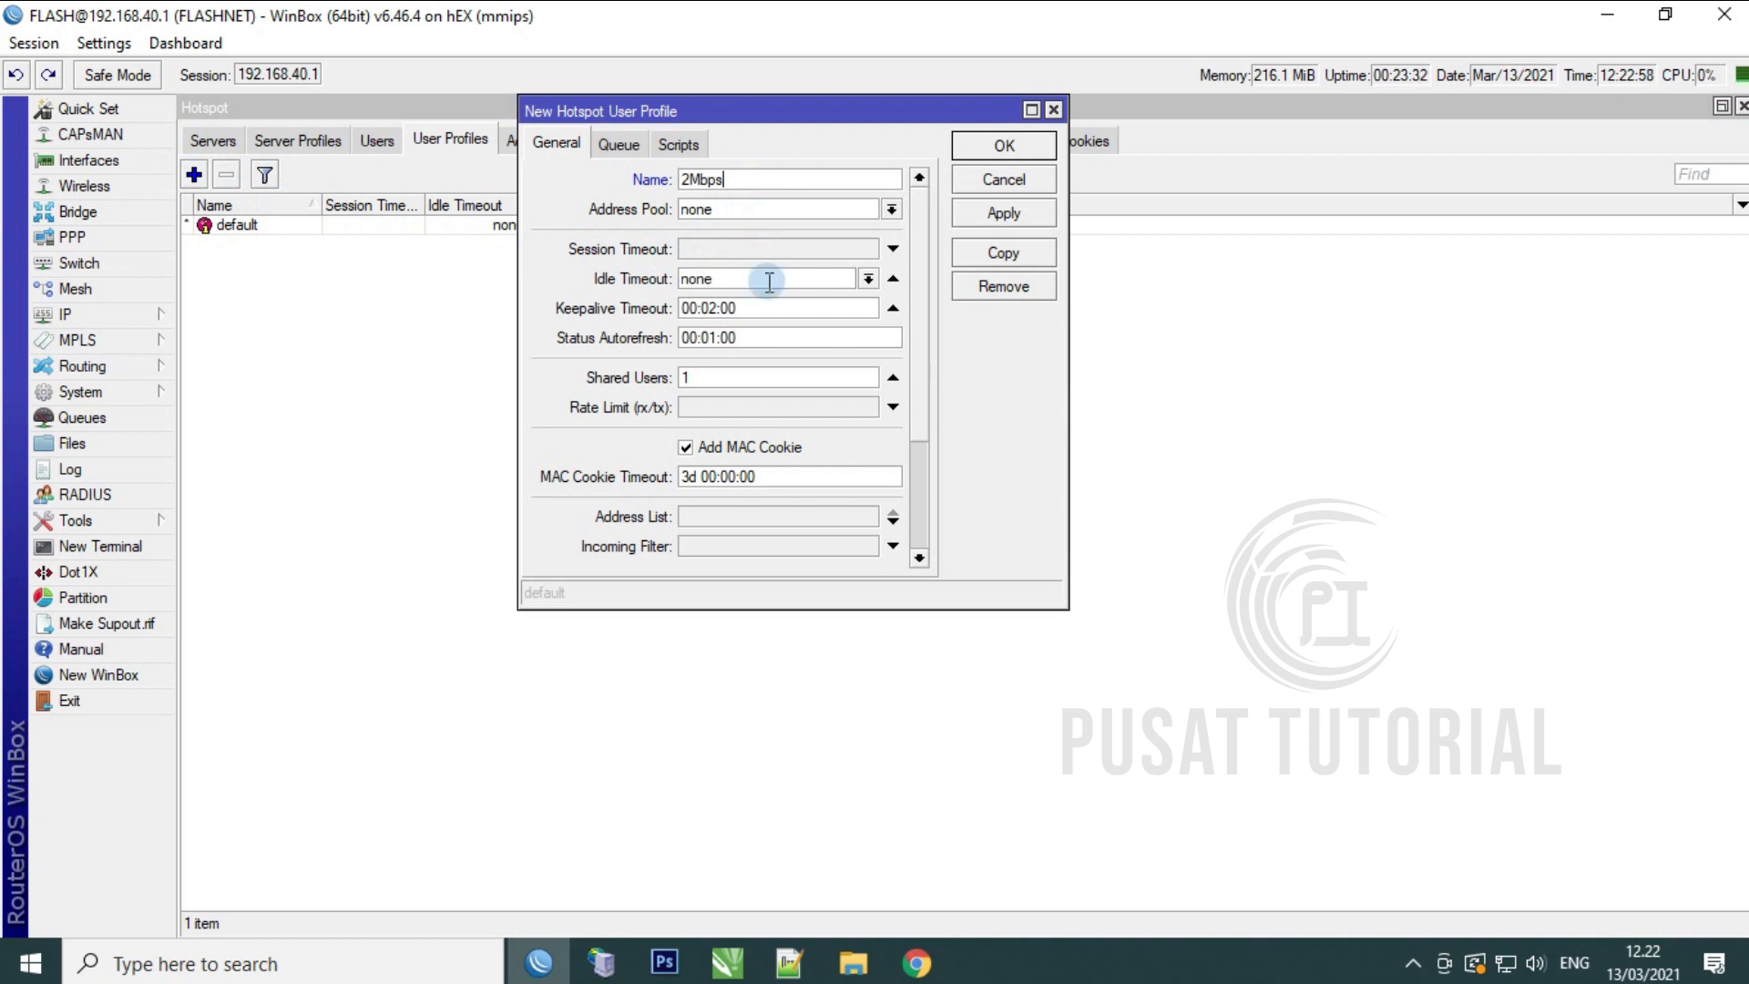
{"action": "left_click_drag", "start_coordinate": [920, 358], "coordinate": [916, 472]}
{"action": "left_click", "coordinate": [686, 557]}
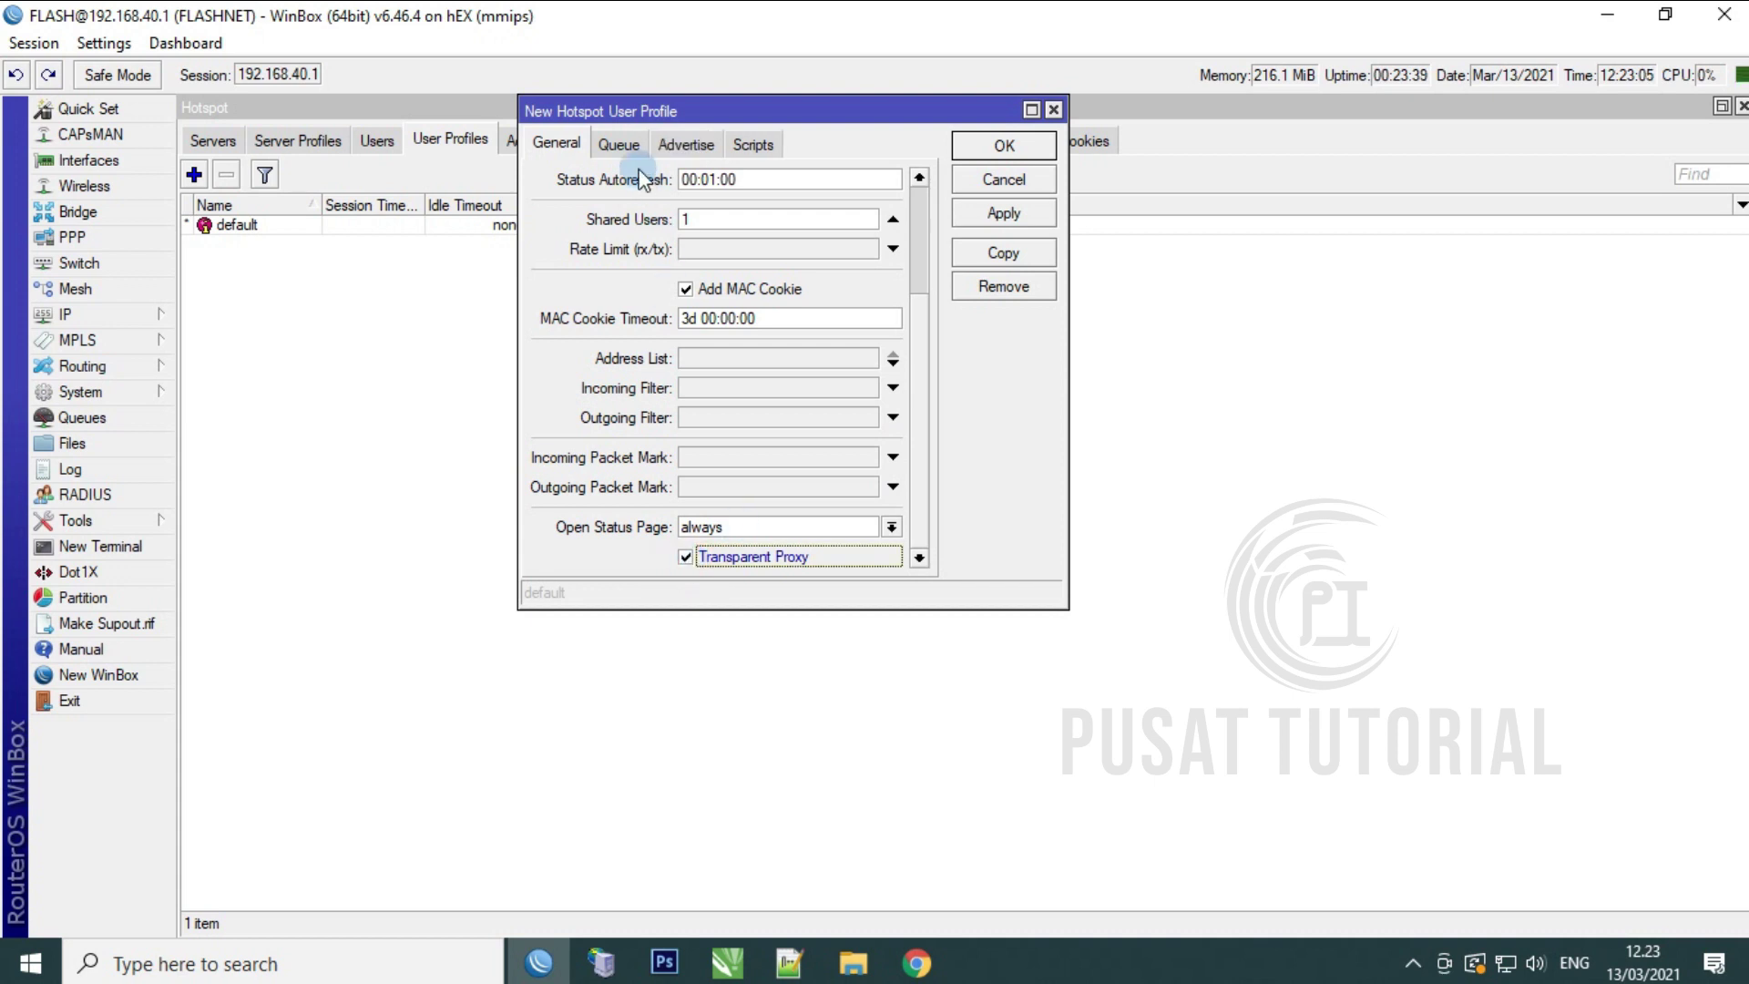
{"action": "left_click", "coordinate": [615, 144]}
{"action": "left_click", "coordinate": [559, 144]}
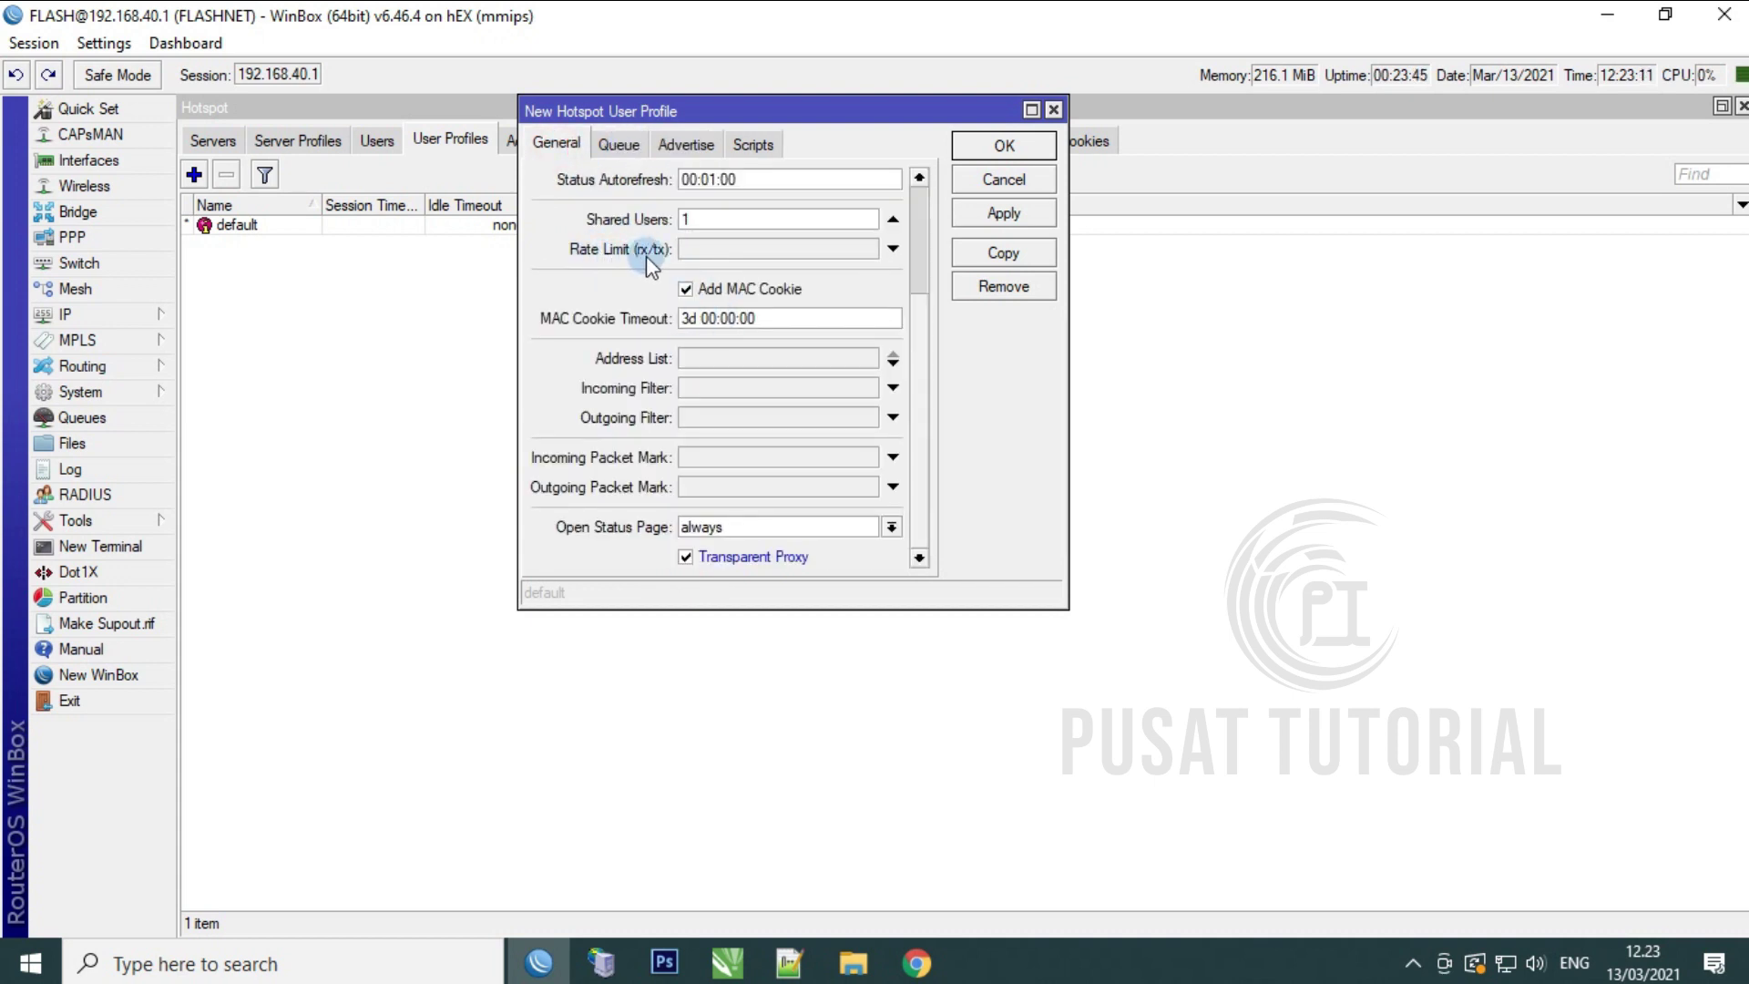
Step: Give the 2Mbps profile a 1m/2m rate limit and save it
{"action": "left_click", "coordinate": [692, 249]}
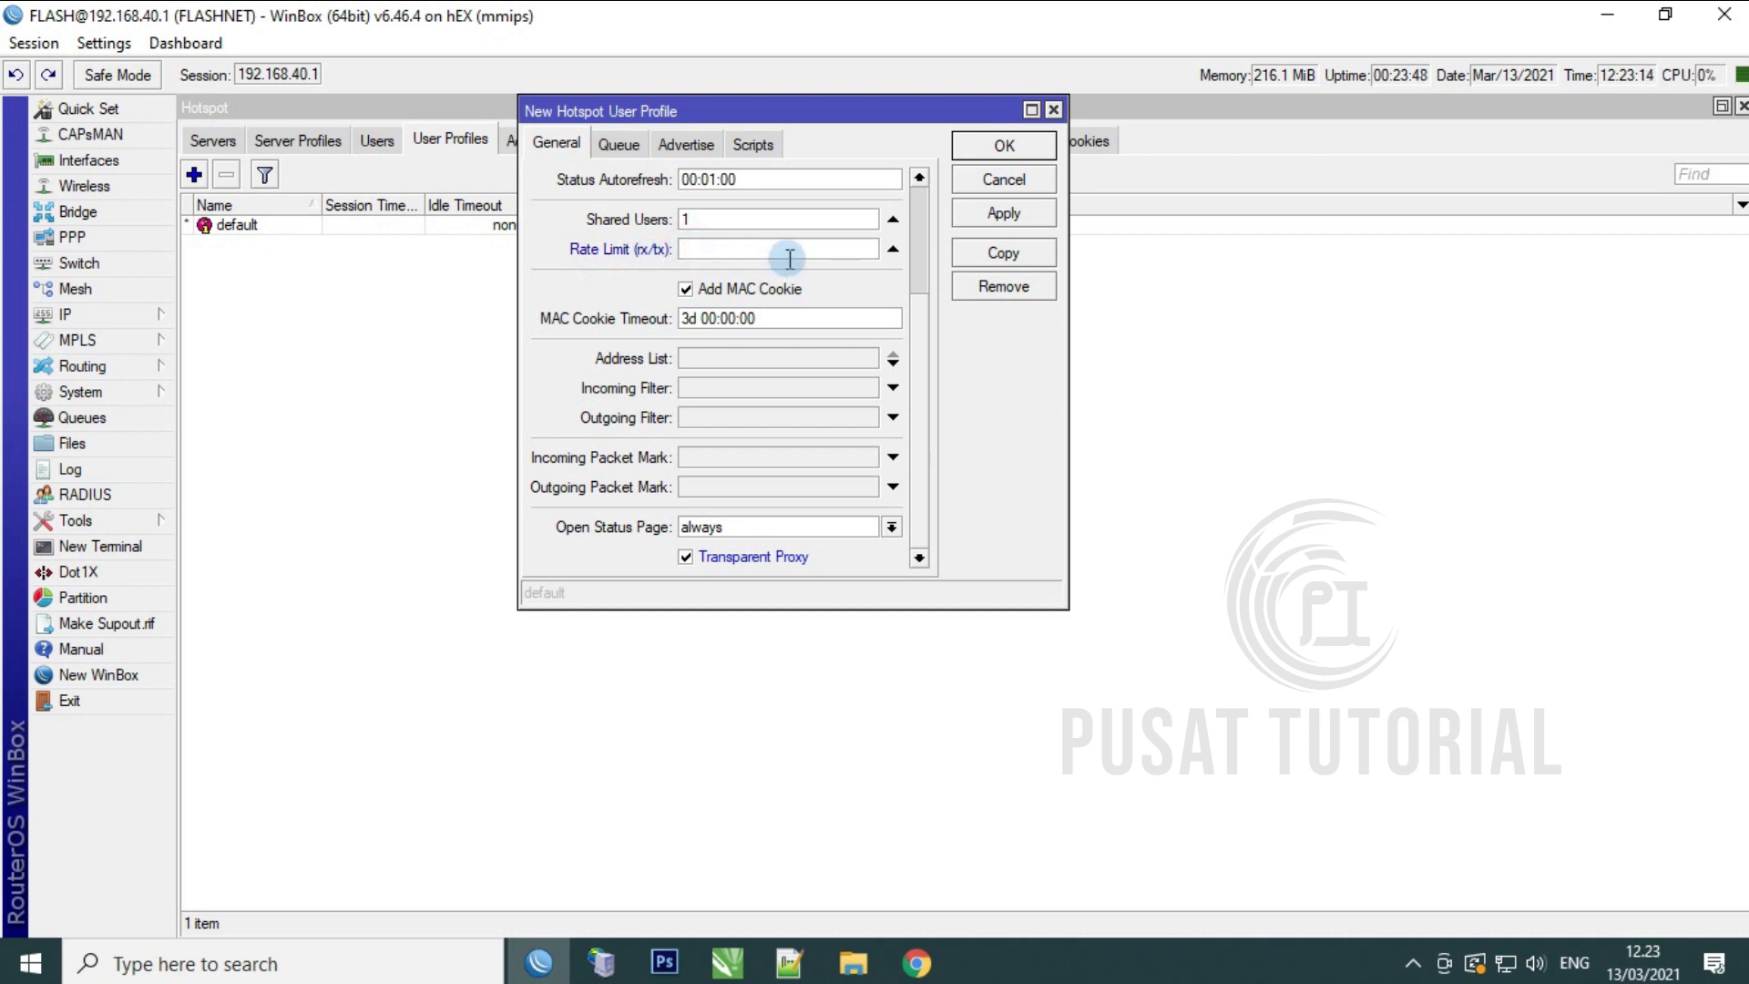
{"action": "type", "text": "1m/2mb"}
{"action": "key", "text": "BackSpace"}
{"action": "left_click_drag", "start_coordinate": [922, 333], "coordinate": [922, 186]}
{"action": "left_click", "coordinate": [619, 143]}
{"action": "left_click", "coordinate": [675, 146]}
{"action": "left_click", "coordinate": [749, 143]}
{"action": "left_click", "coordinate": [566, 144]}
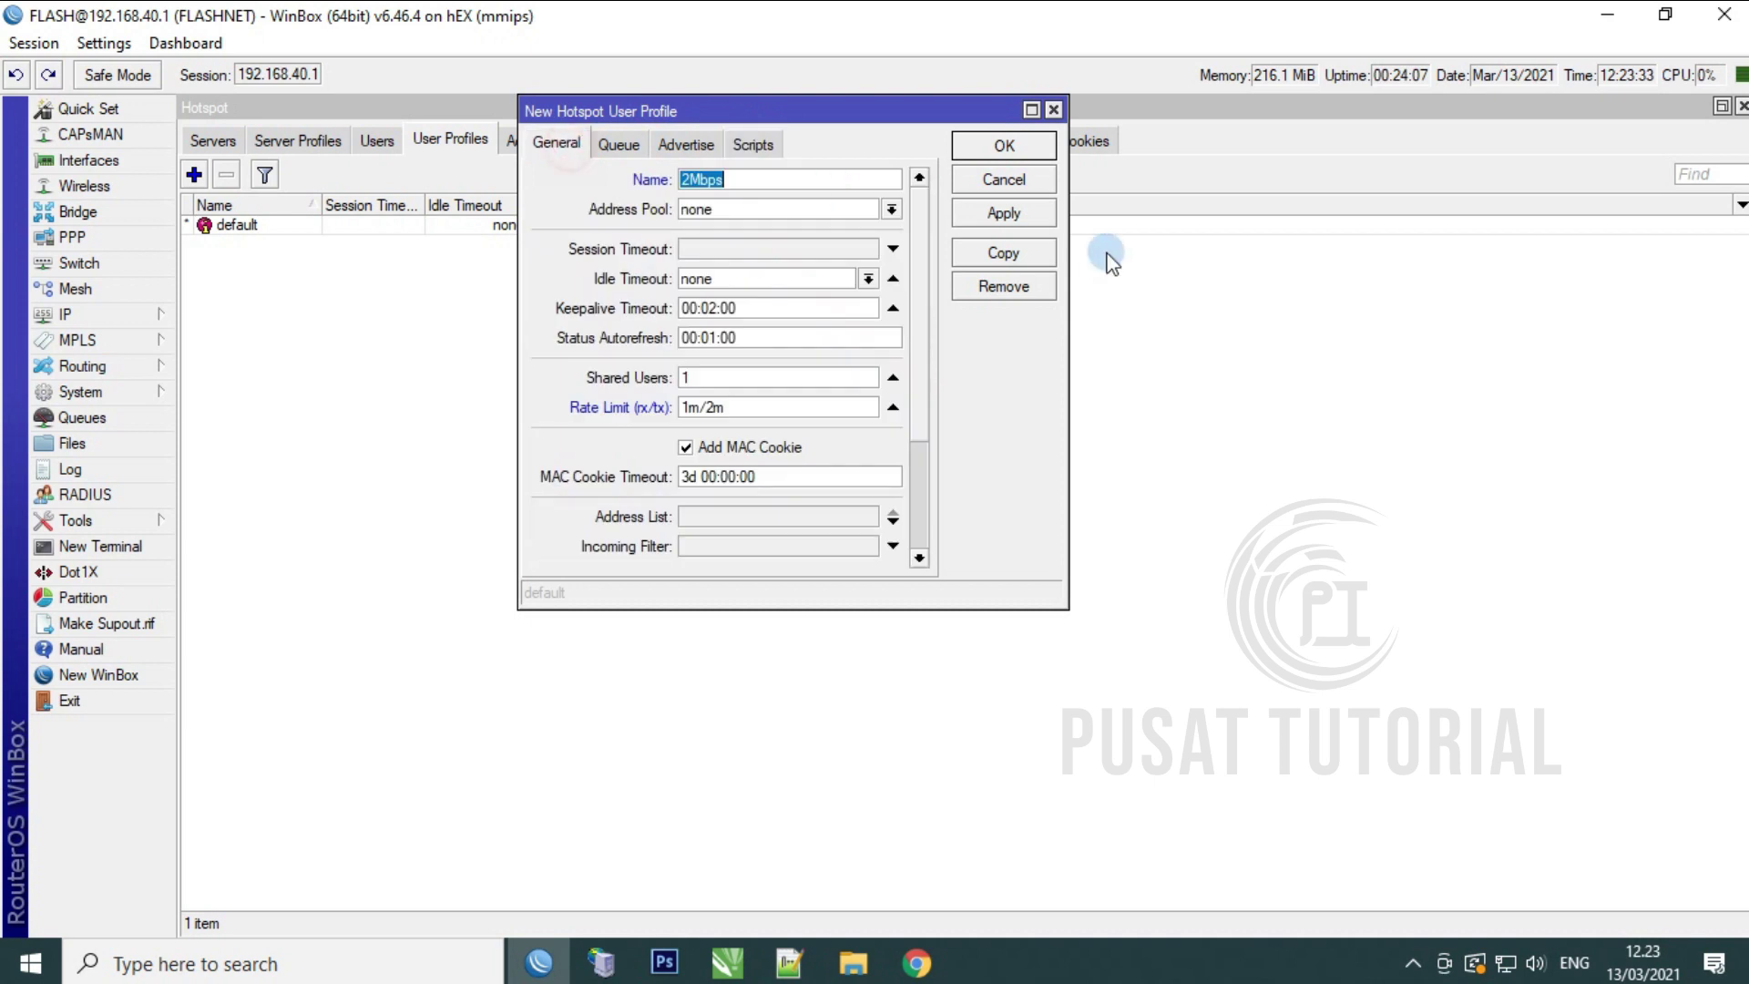
{"action": "left_click", "coordinate": [1004, 214]}
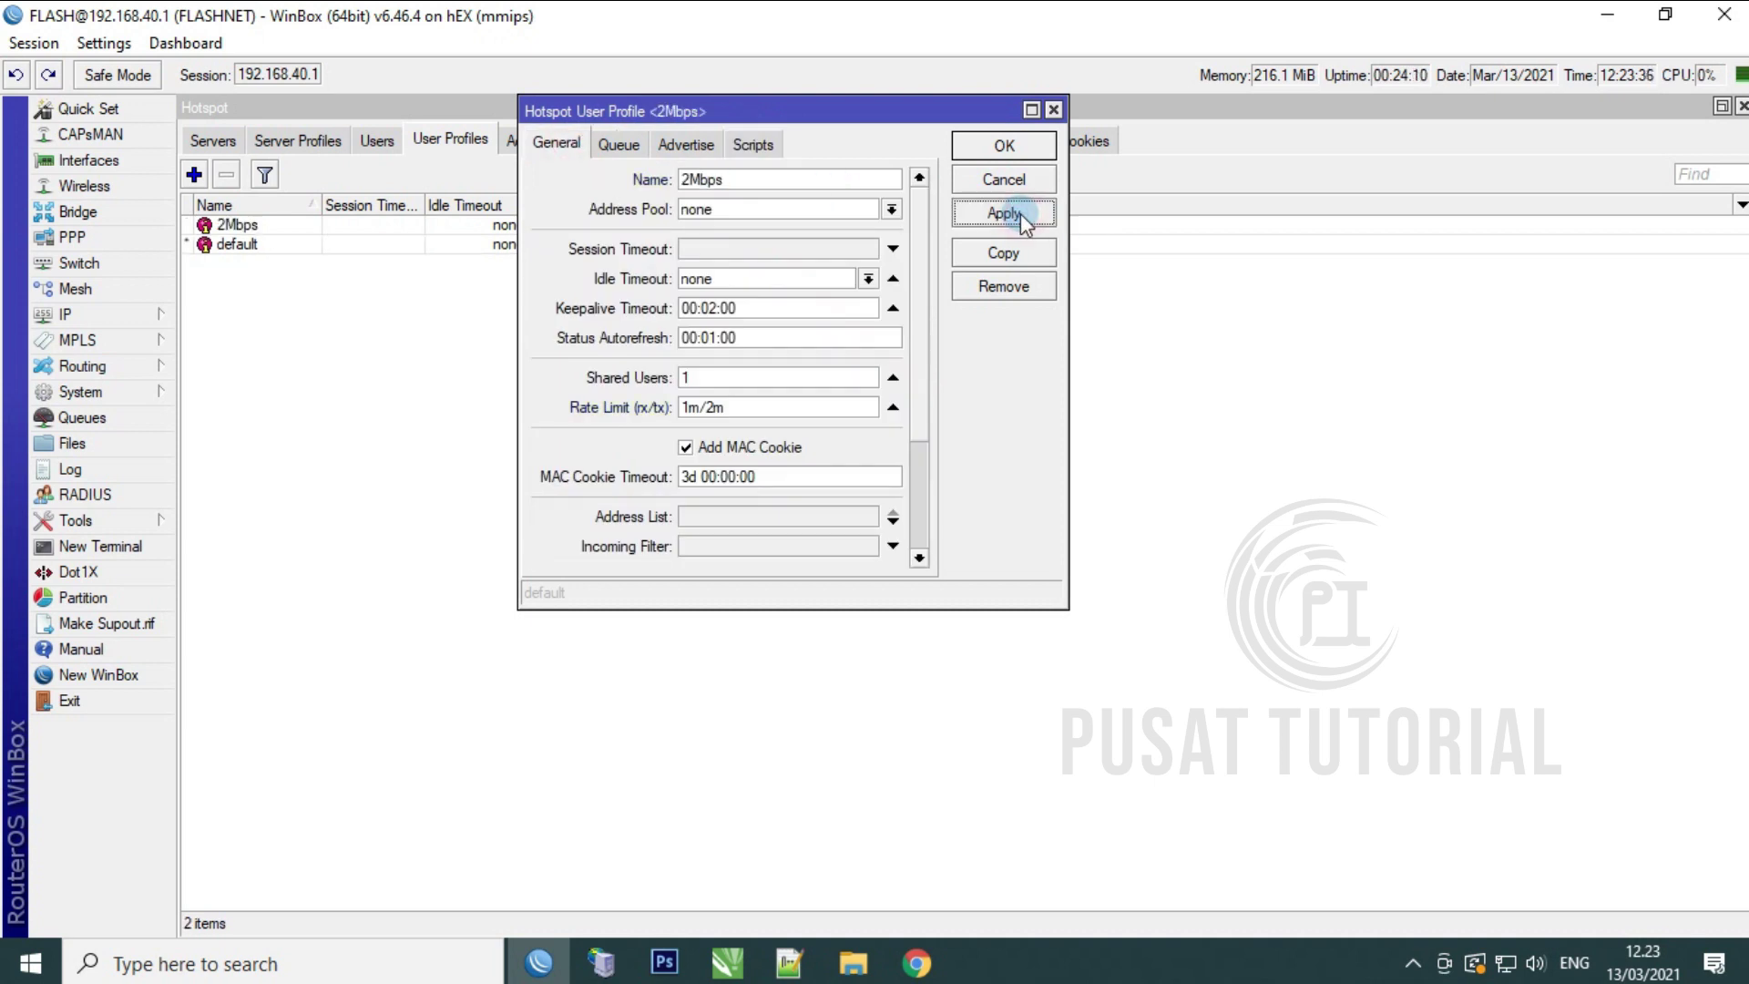
{"action": "left_click", "coordinate": [1015, 146]}
Step: Show the hotspot Users list and select the existing user
{"action": "left_click", "coordinate": [387, 146]}
{"action": "left_click", "coordinate": [345, 250]}
{"action": "left_click", "coordinate": [344, 249]}
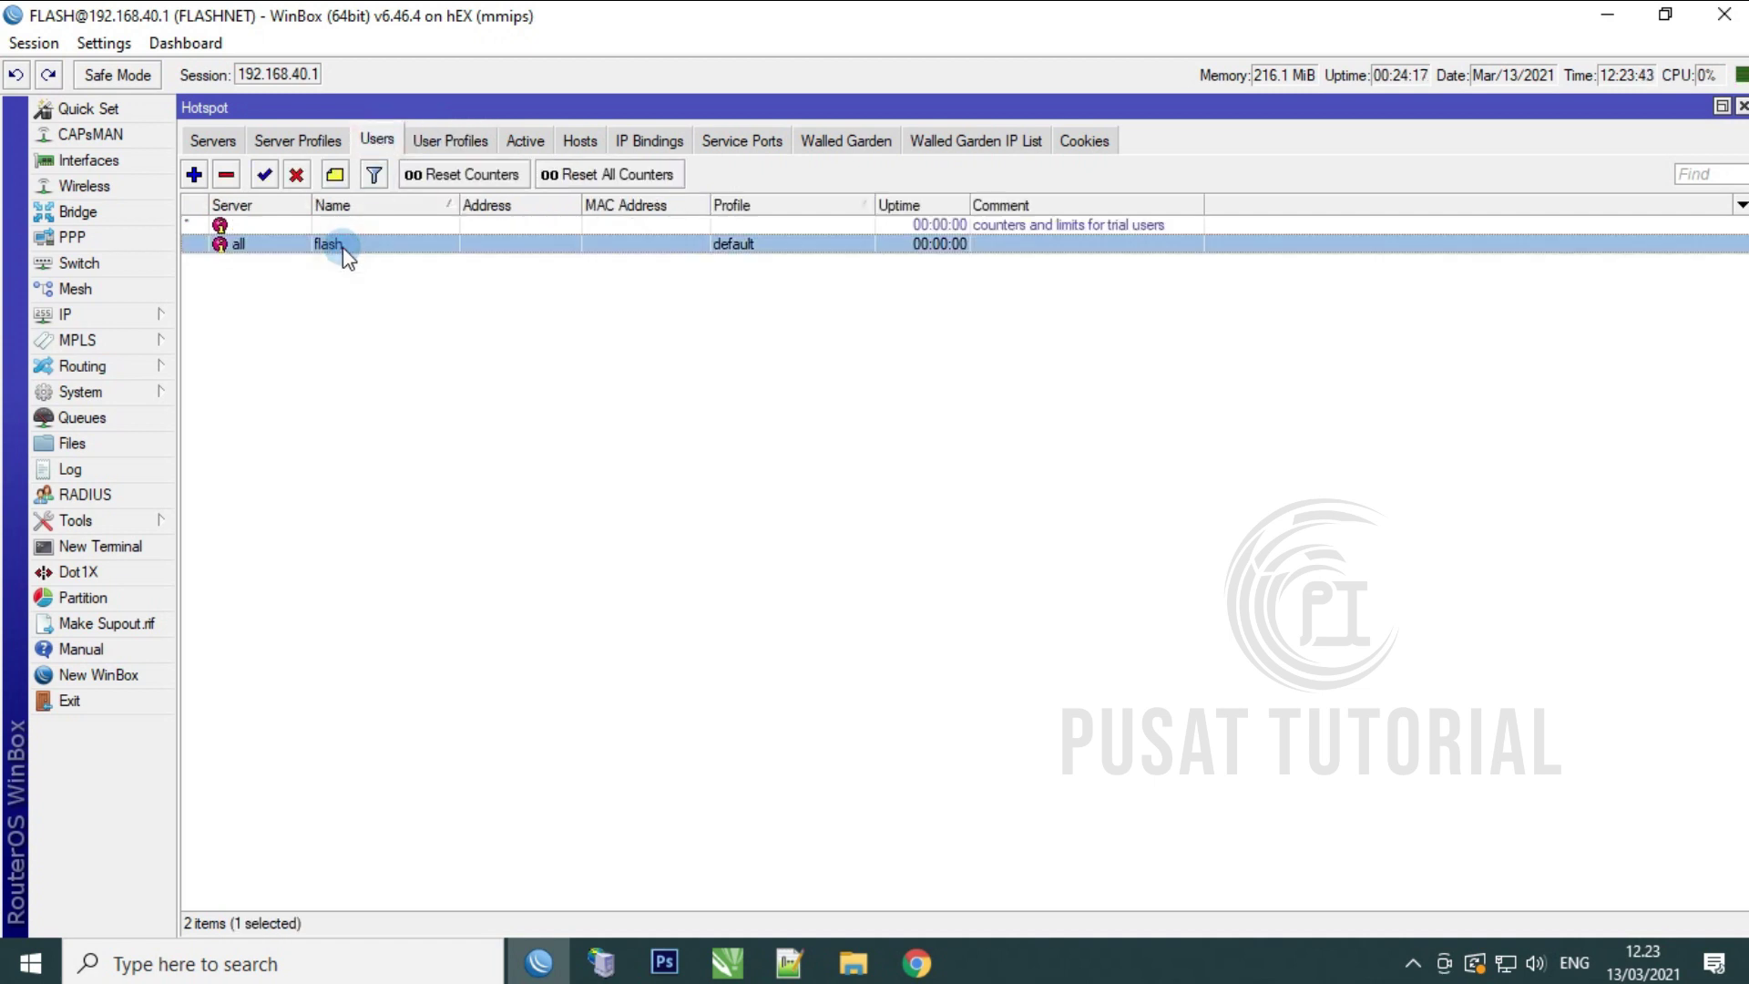
Step: Change the hotspot user's profile from default to 2Mbps and save
{"action": "double_click", "coordinate": [345, 244]}
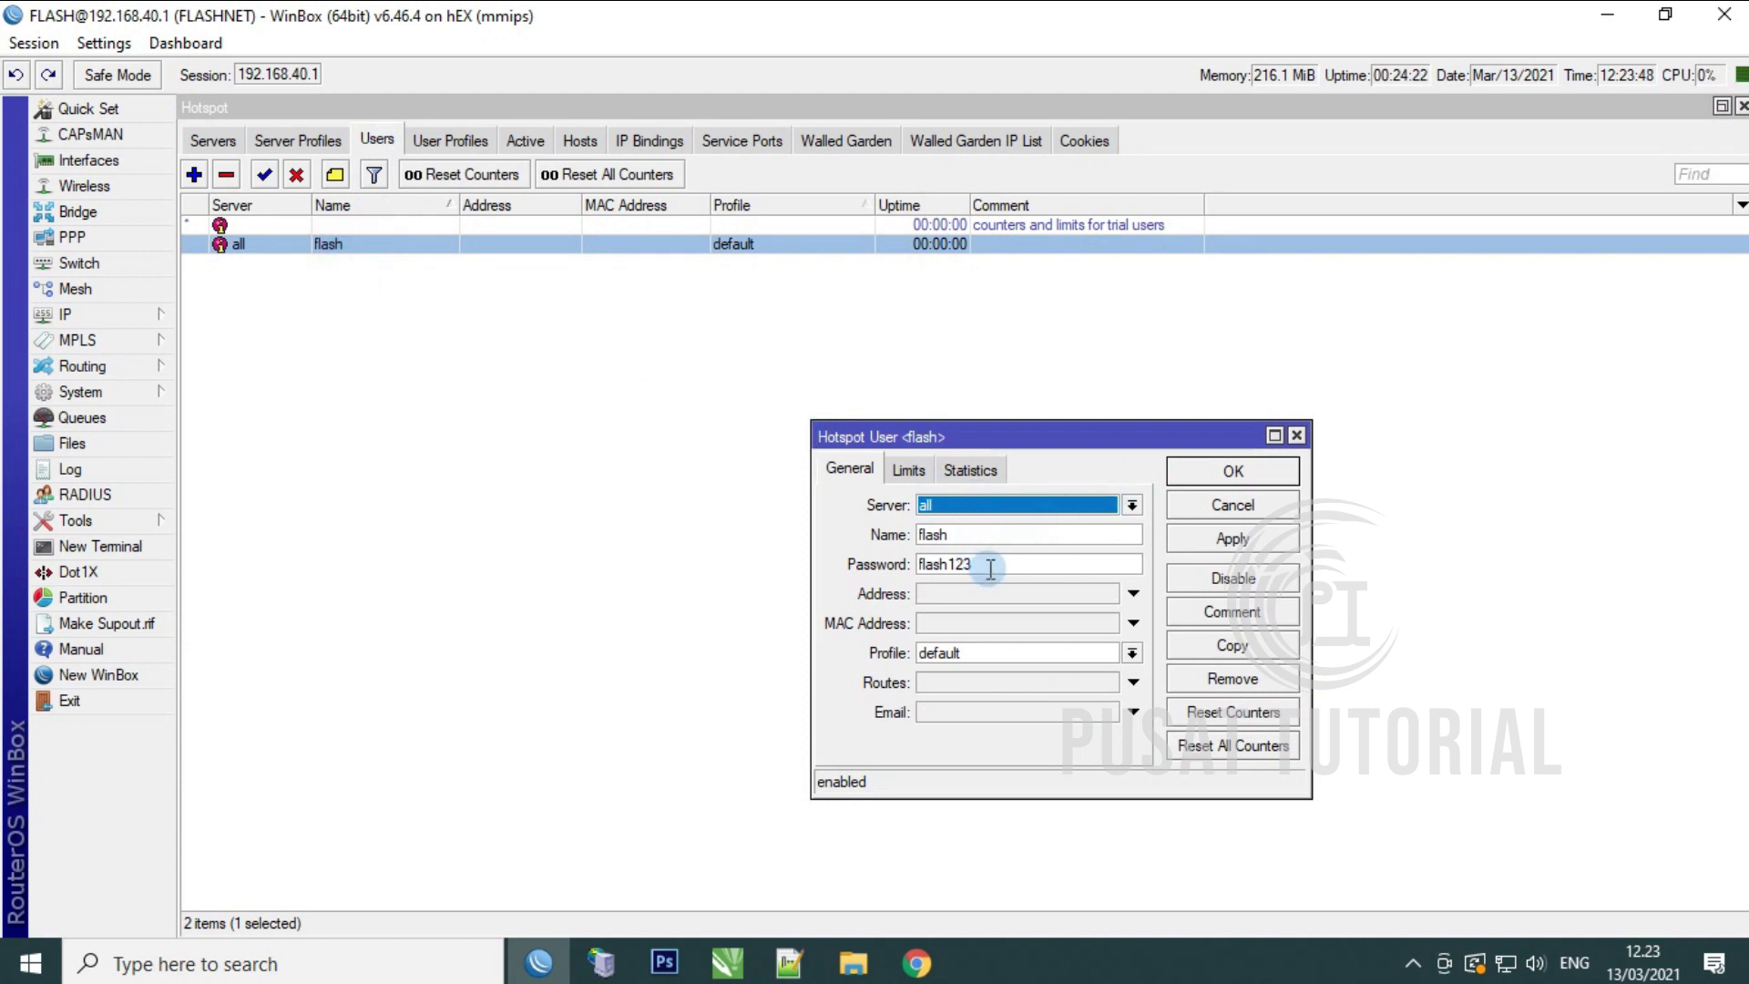
{"action": "left_click", "coordinate": [932, 538]}
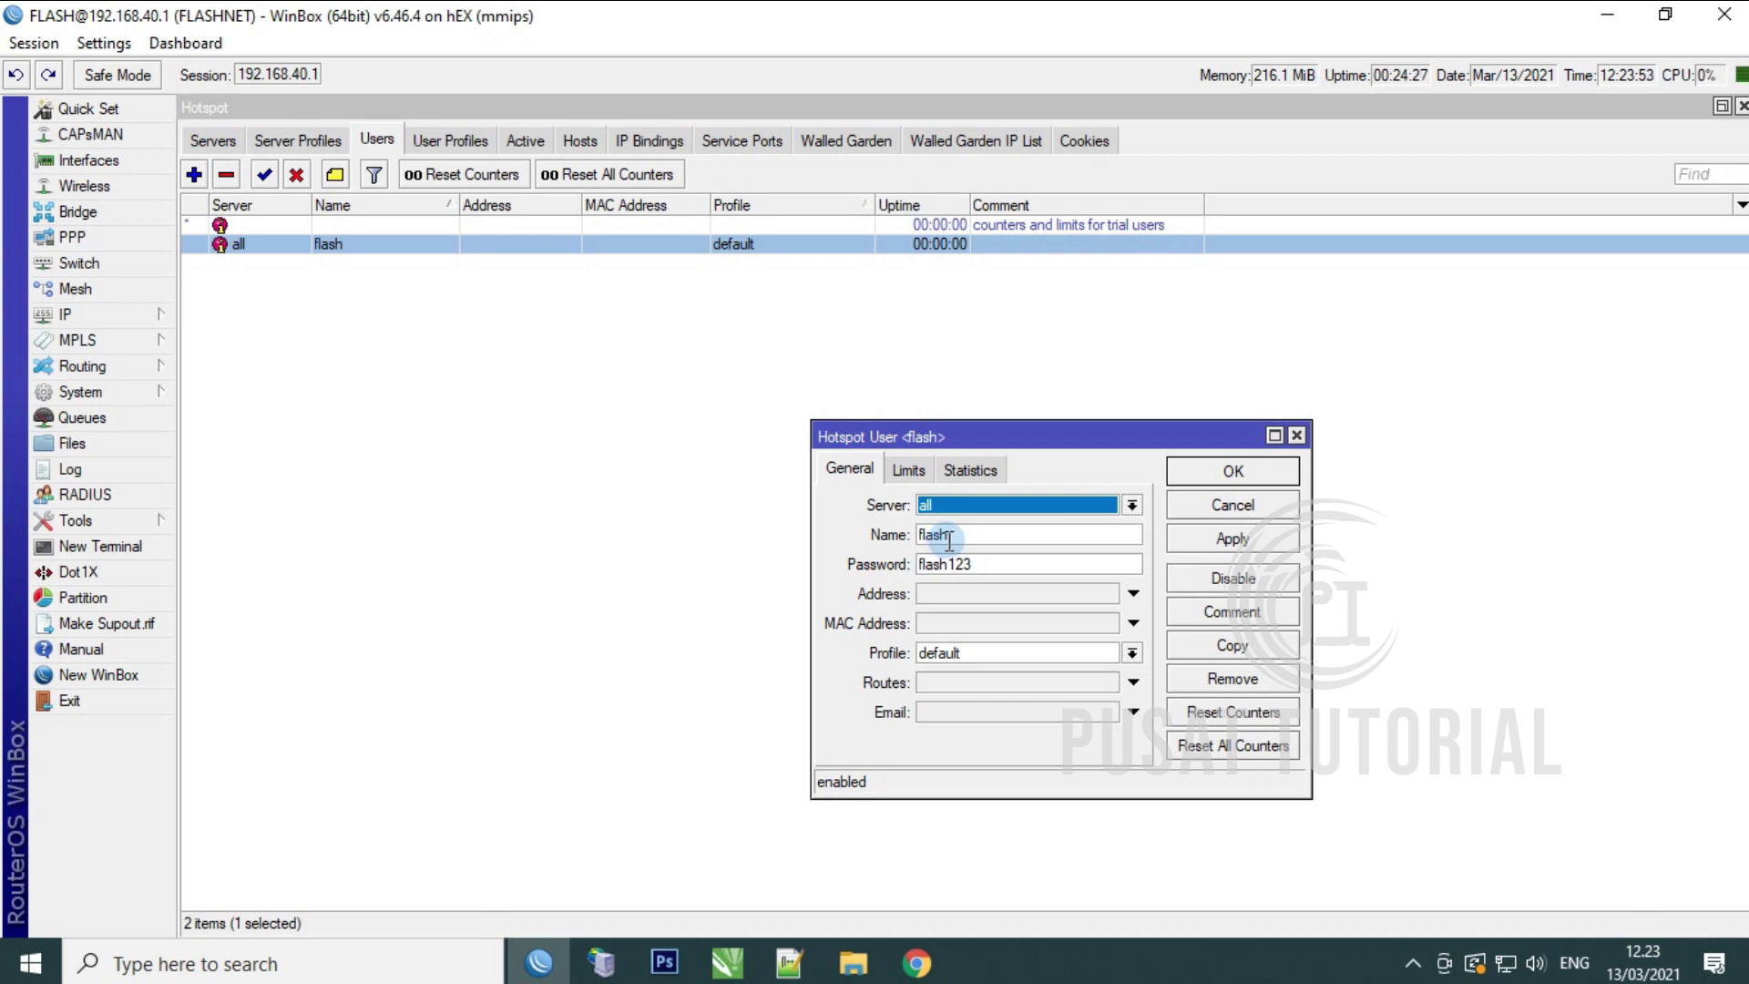
{"action": "double_click", "coordinate": [933, 536]}
{"action": "double_click", "coordinate": [991, 566]}
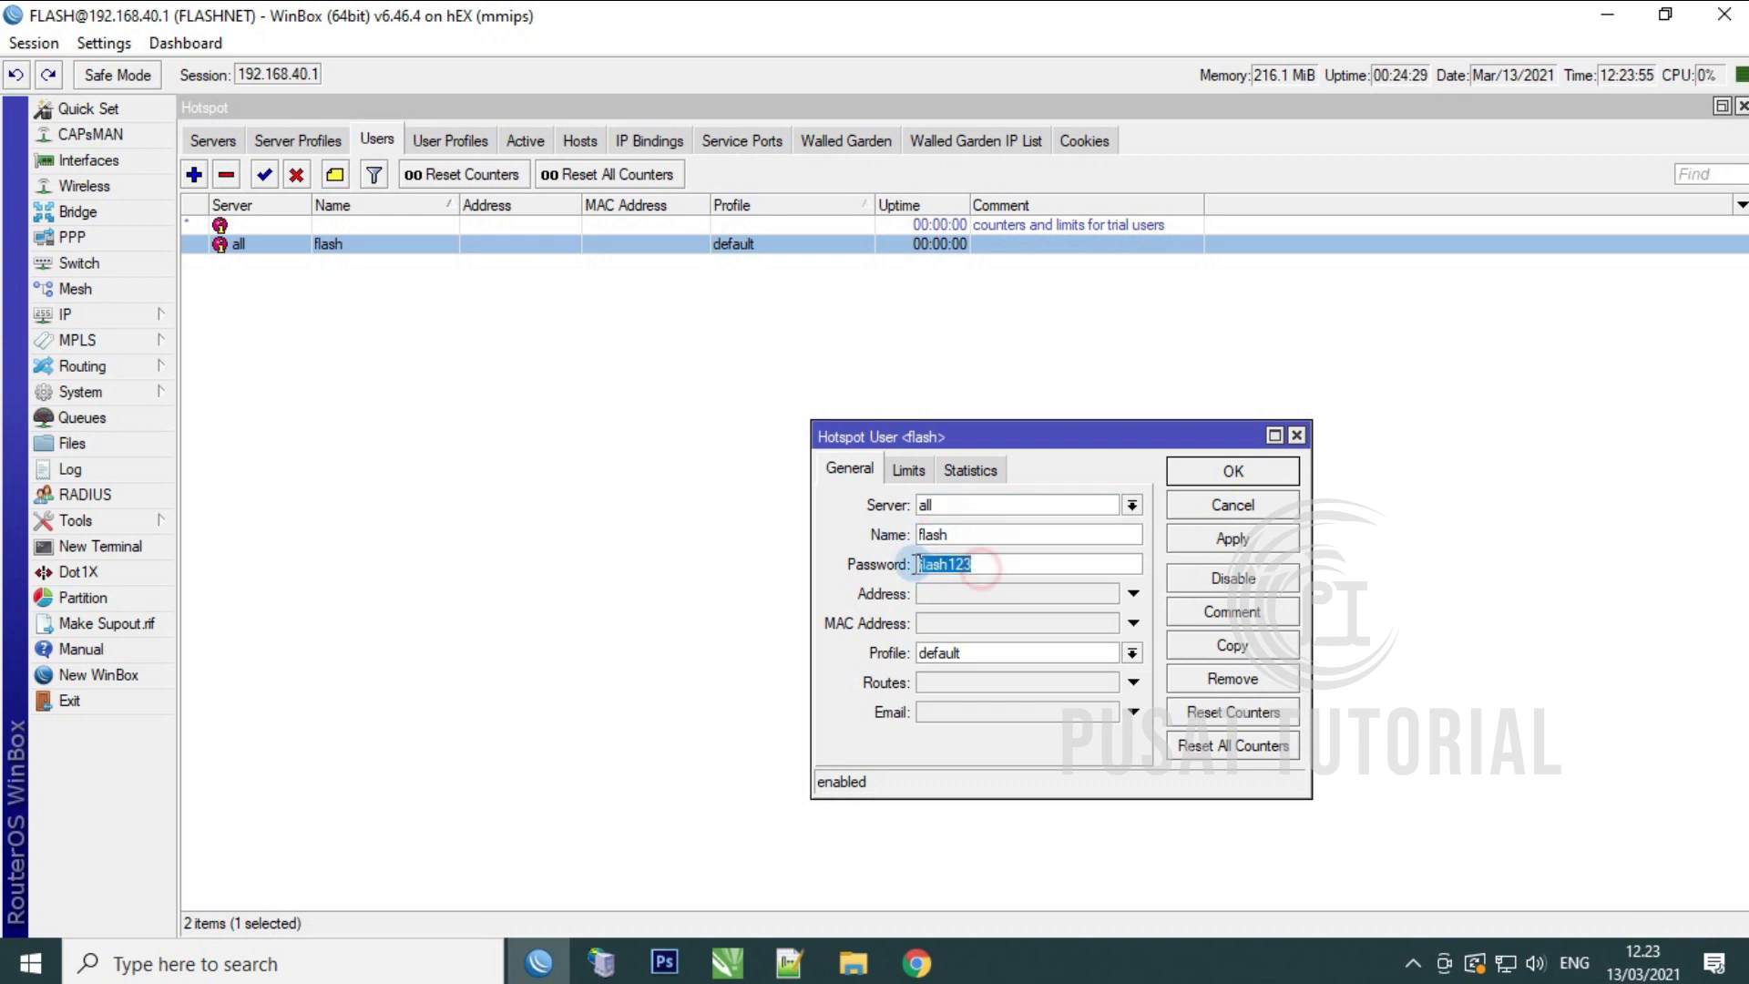
{"action": "left_click", "coordinate": [1011, 653]}
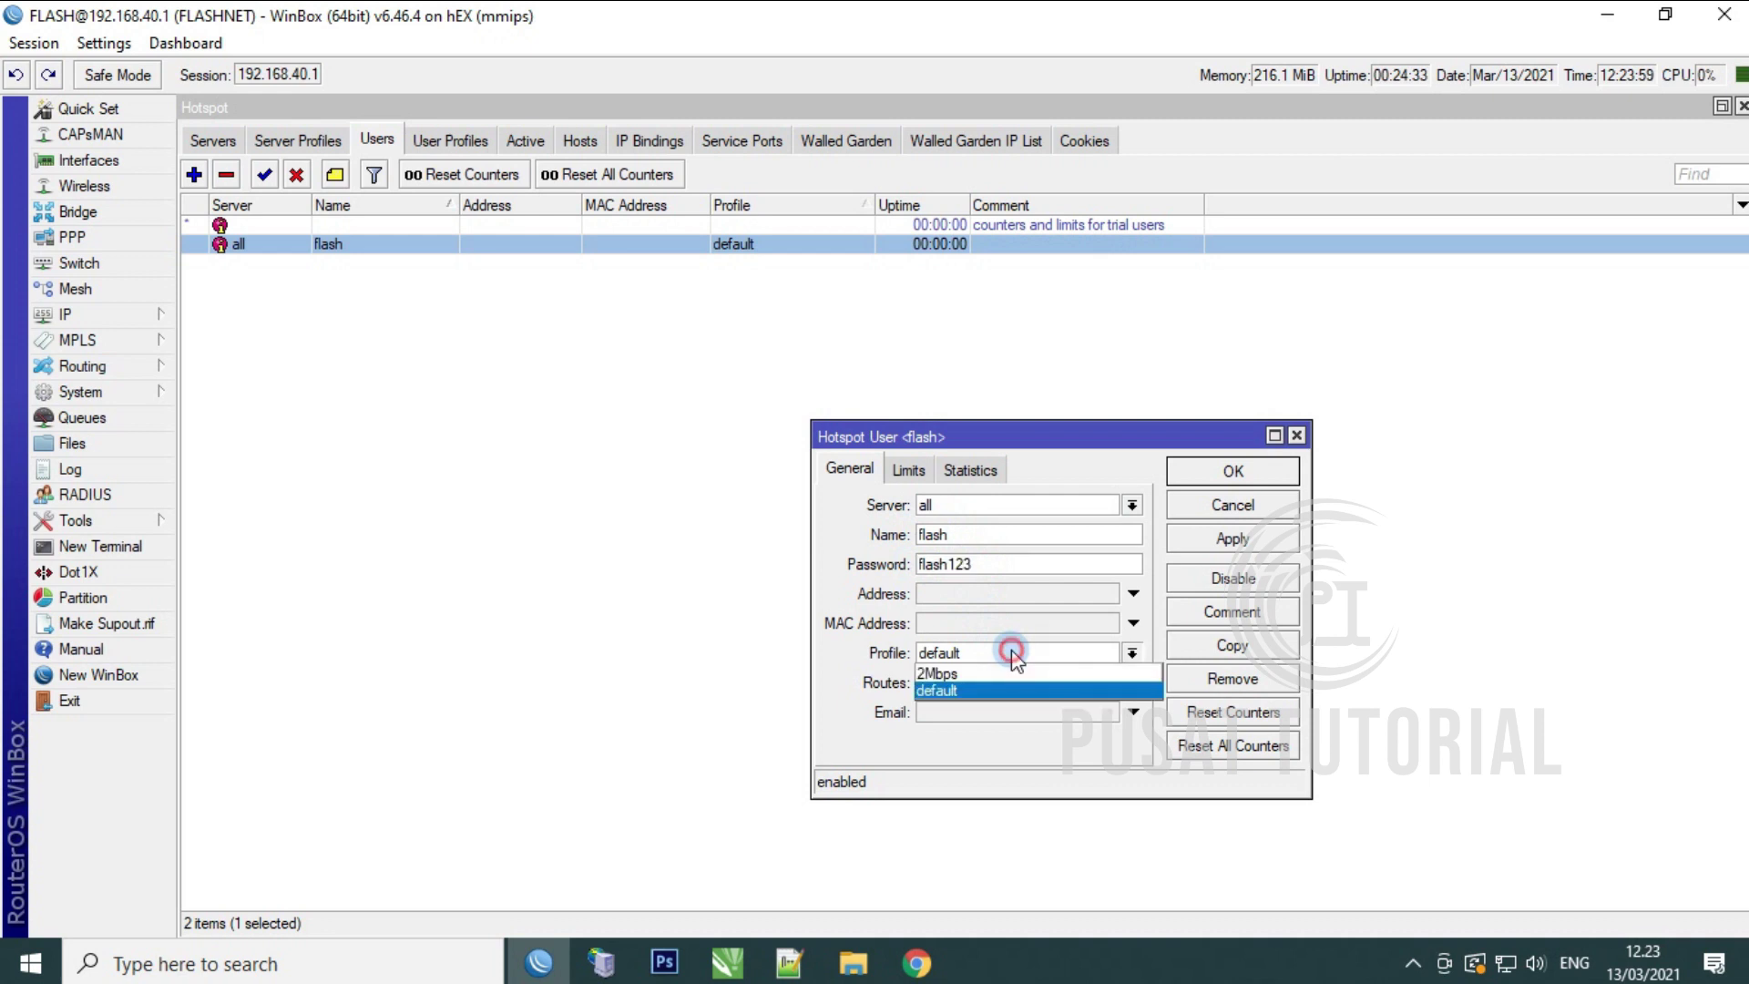
{"action": "left_click", "coordinate": [965, 674]}
{"action": "left_click", "coordinate": [1231, 538]}
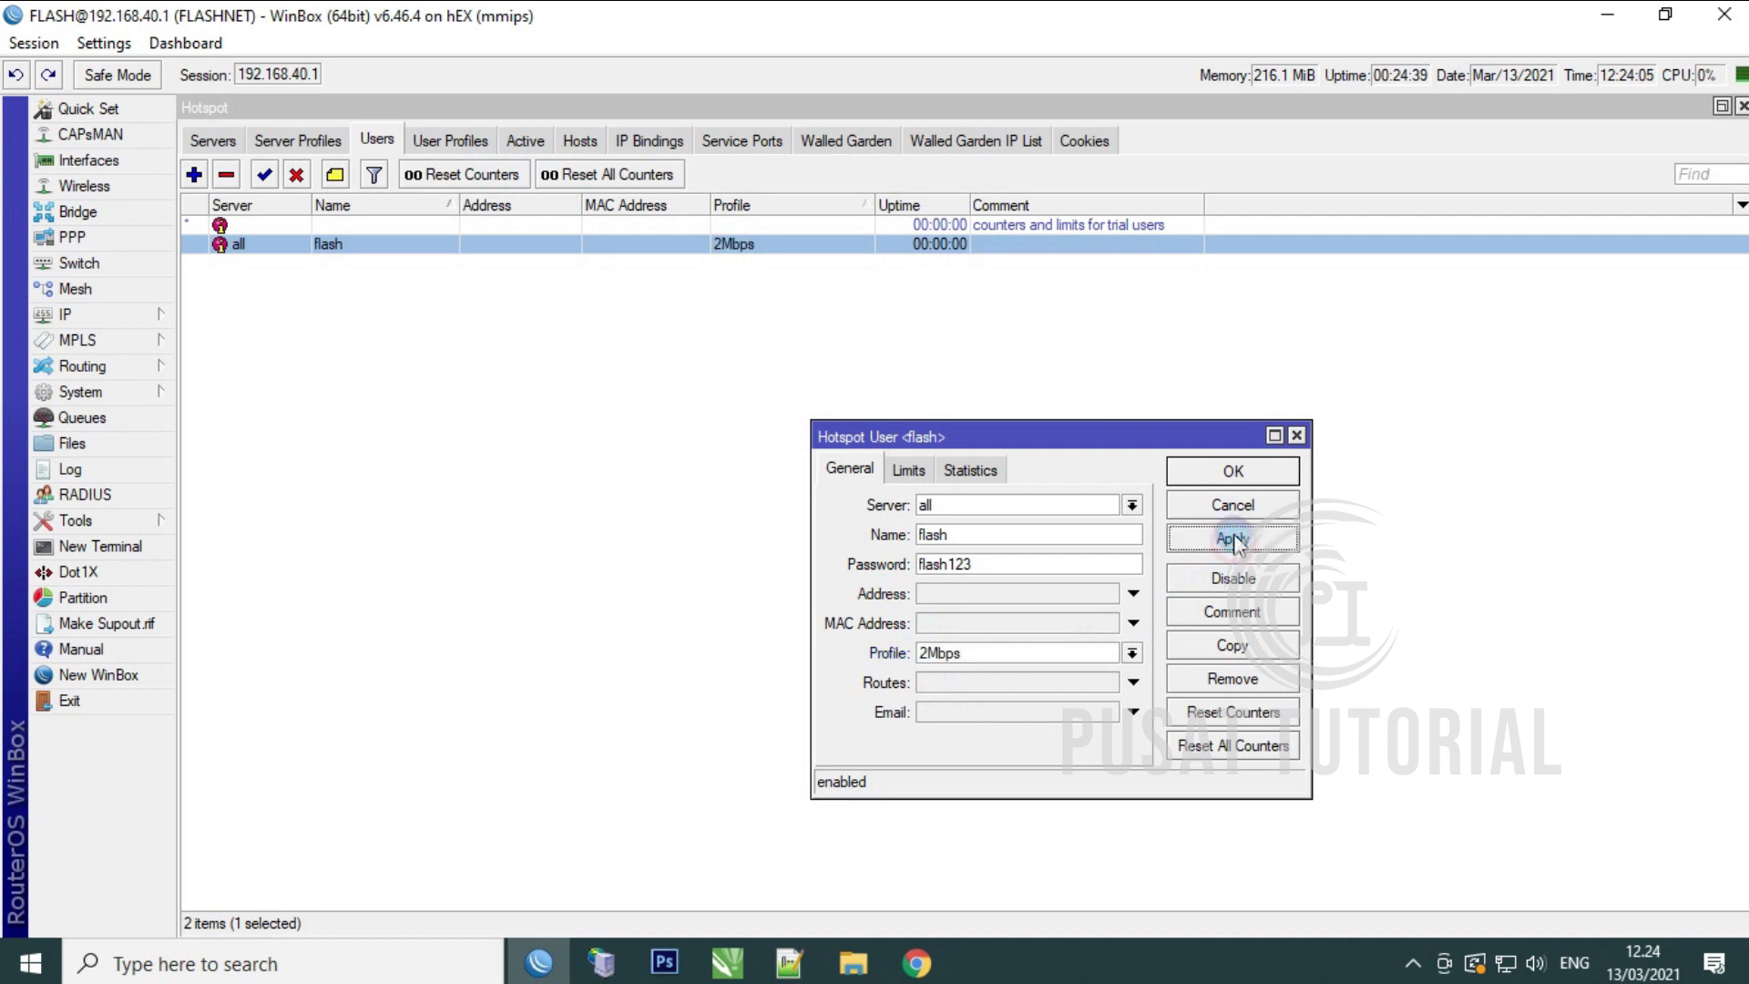
{"action": "left_click", "coordinate": [1232, 474]}
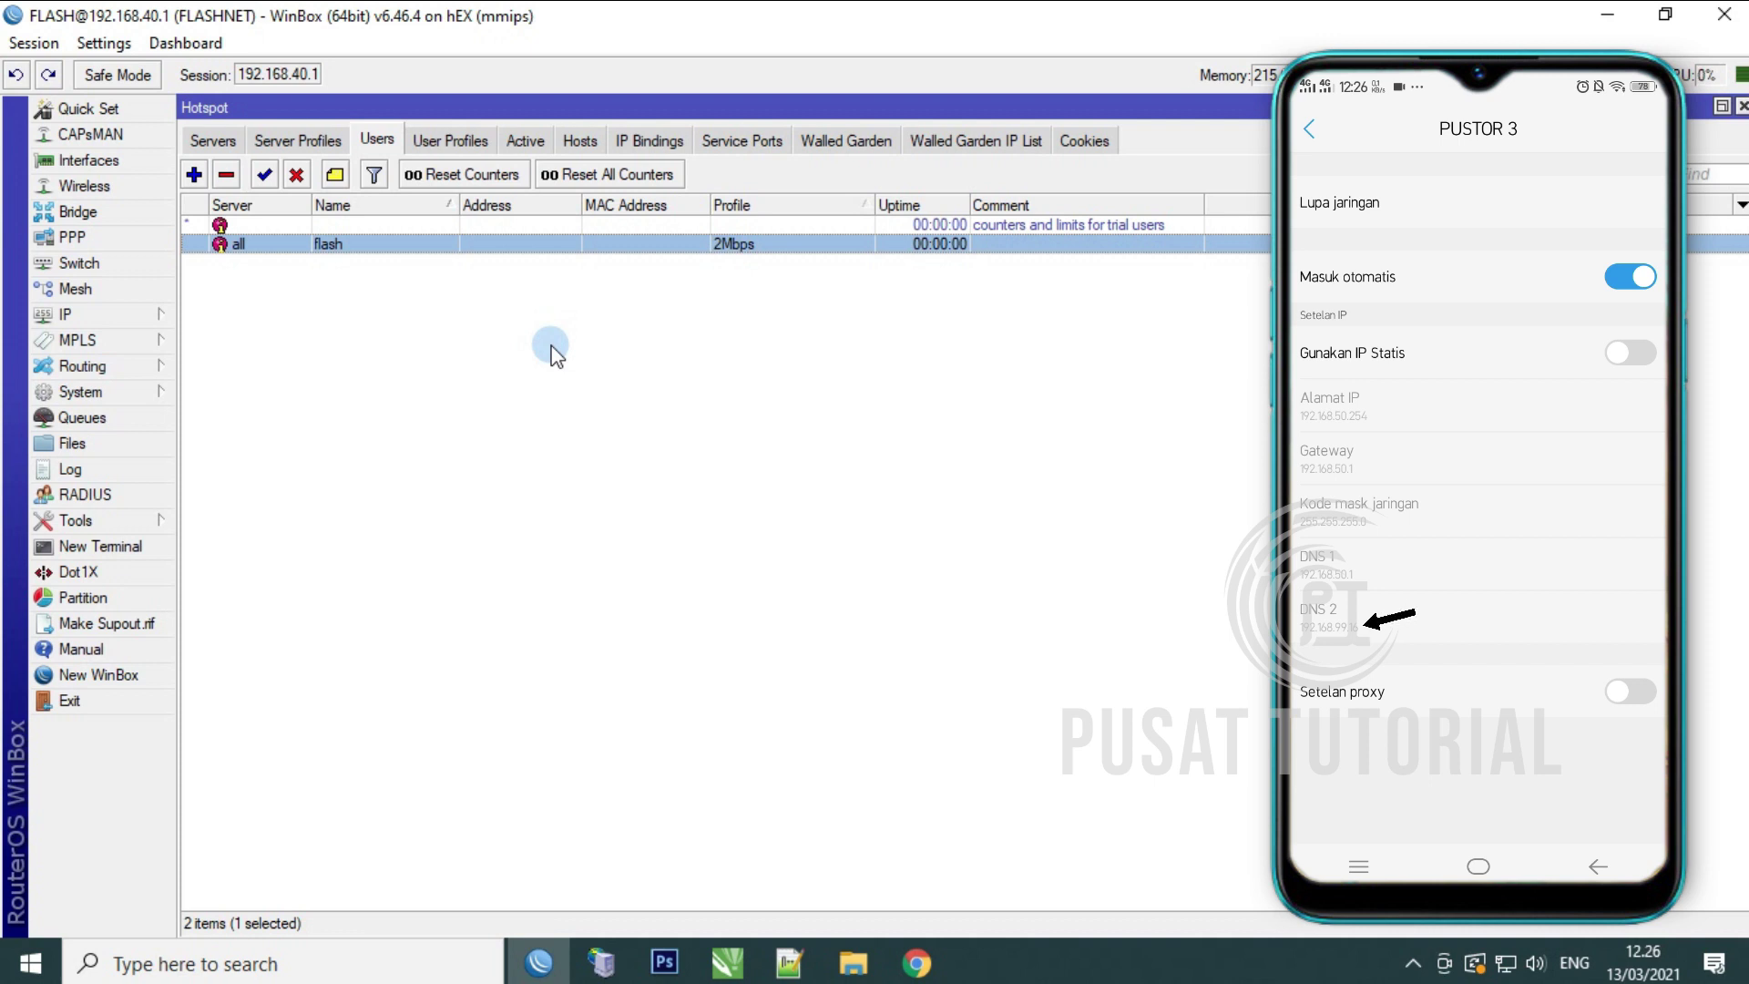
{"action": "left_click", "coordinate": [160, 314]}
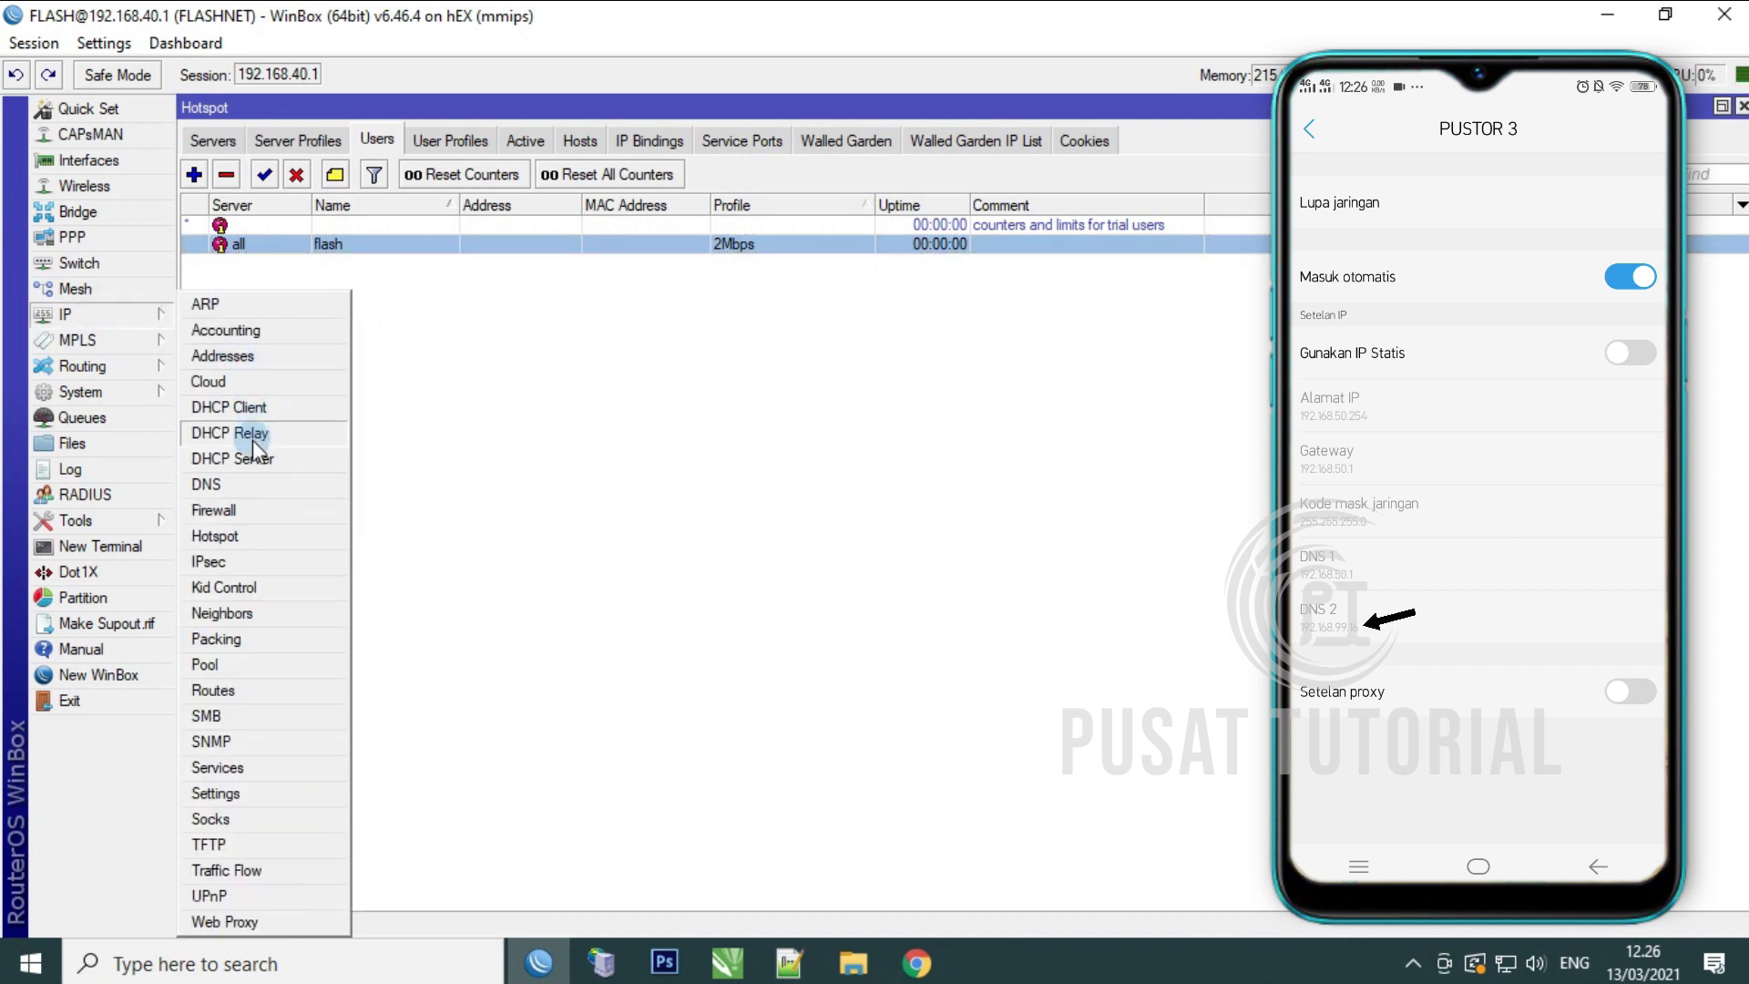
{"action": "left_click", "coordinate": [251, 407]}
{"action": "double_click", "coordinate": [637, 549]}
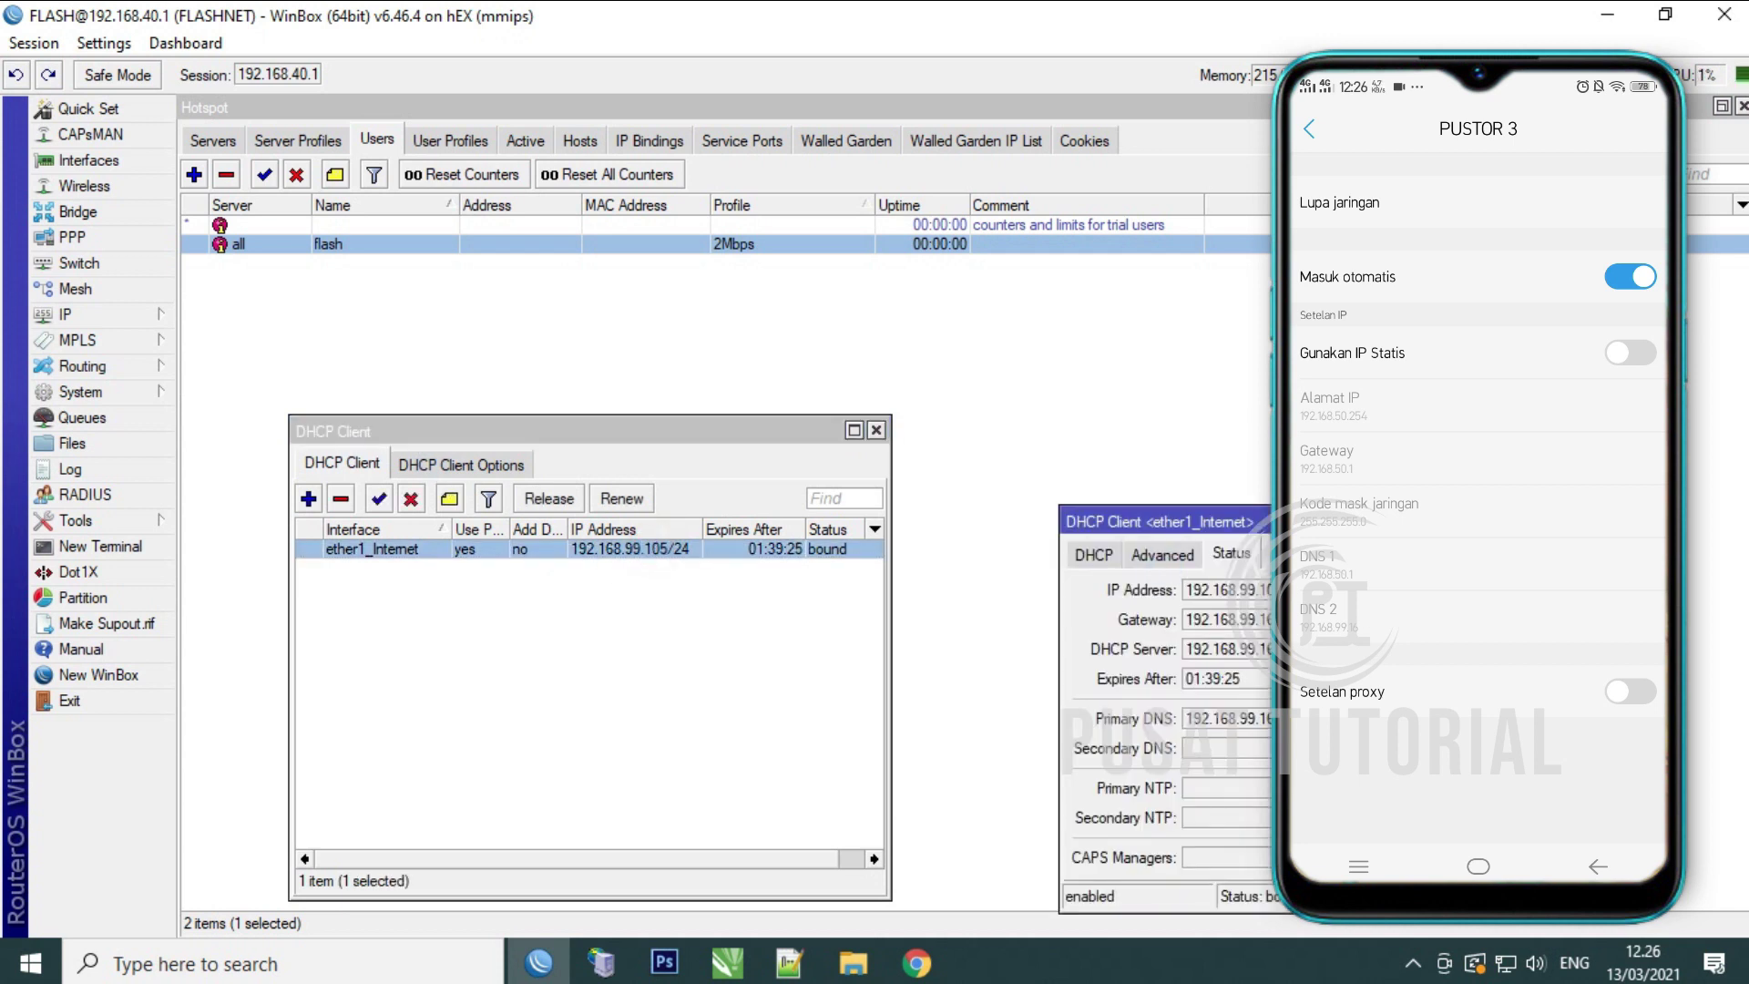
{"action": "left_click_drag", "start_coordinate": [1275, 524], "coordinate": [727, 316]}
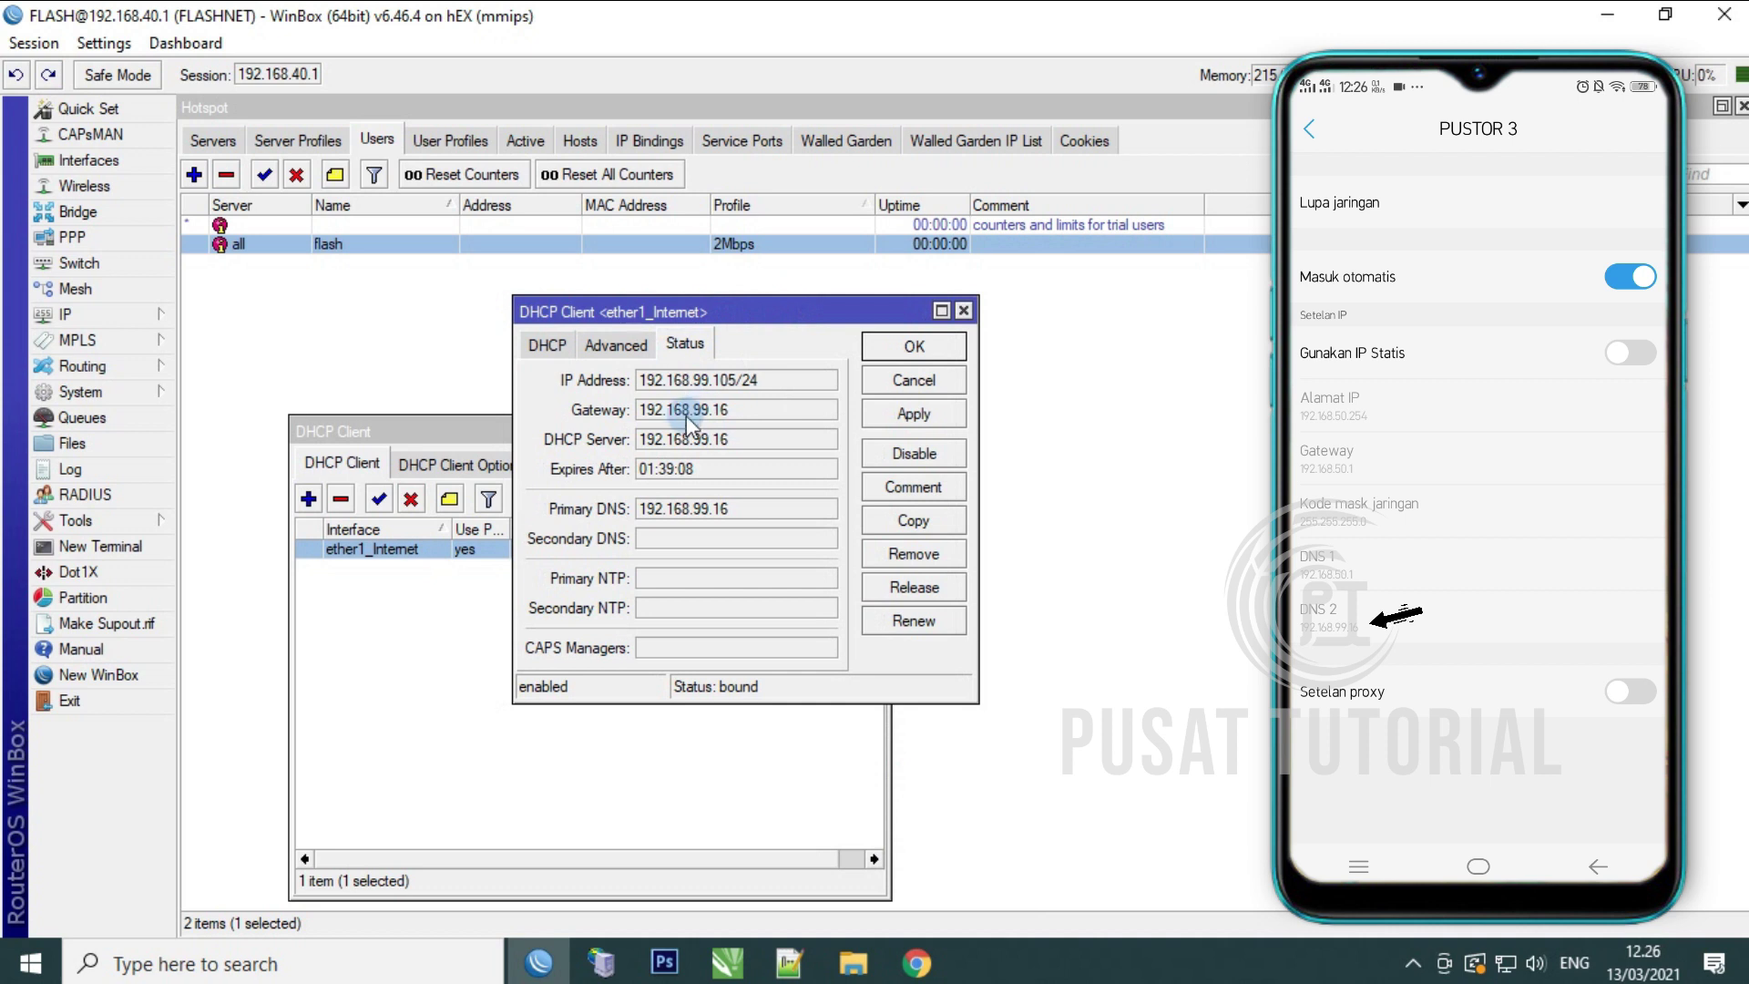
{"action": "left_click_drag", "start_coordinate": [640, 411], "coordinate": [749, 426]}
{"action": "left_click", "coordinate": [920, 381]}
{"action": "left_click", "coordinate": [877, 430]}
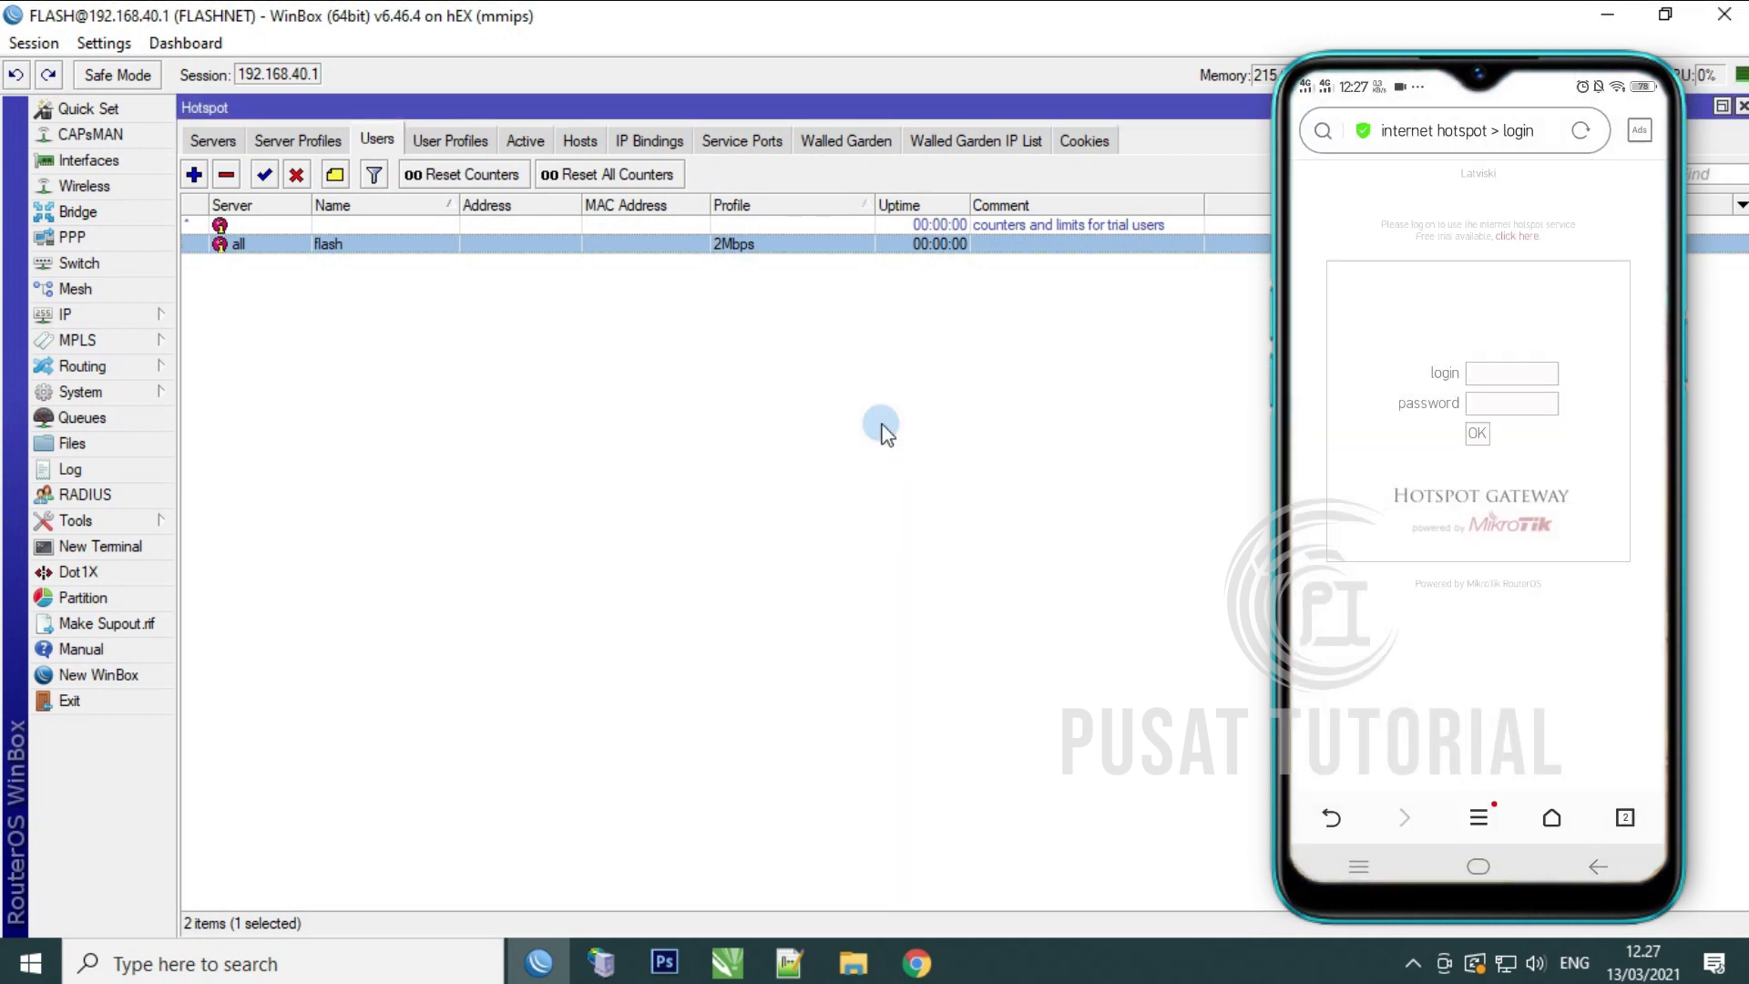
Step: Review the hotspot user's settings, then display the Active sessions list showing 192.168.50.254
{"action": "double_click", "coordinate": [356, 244]}
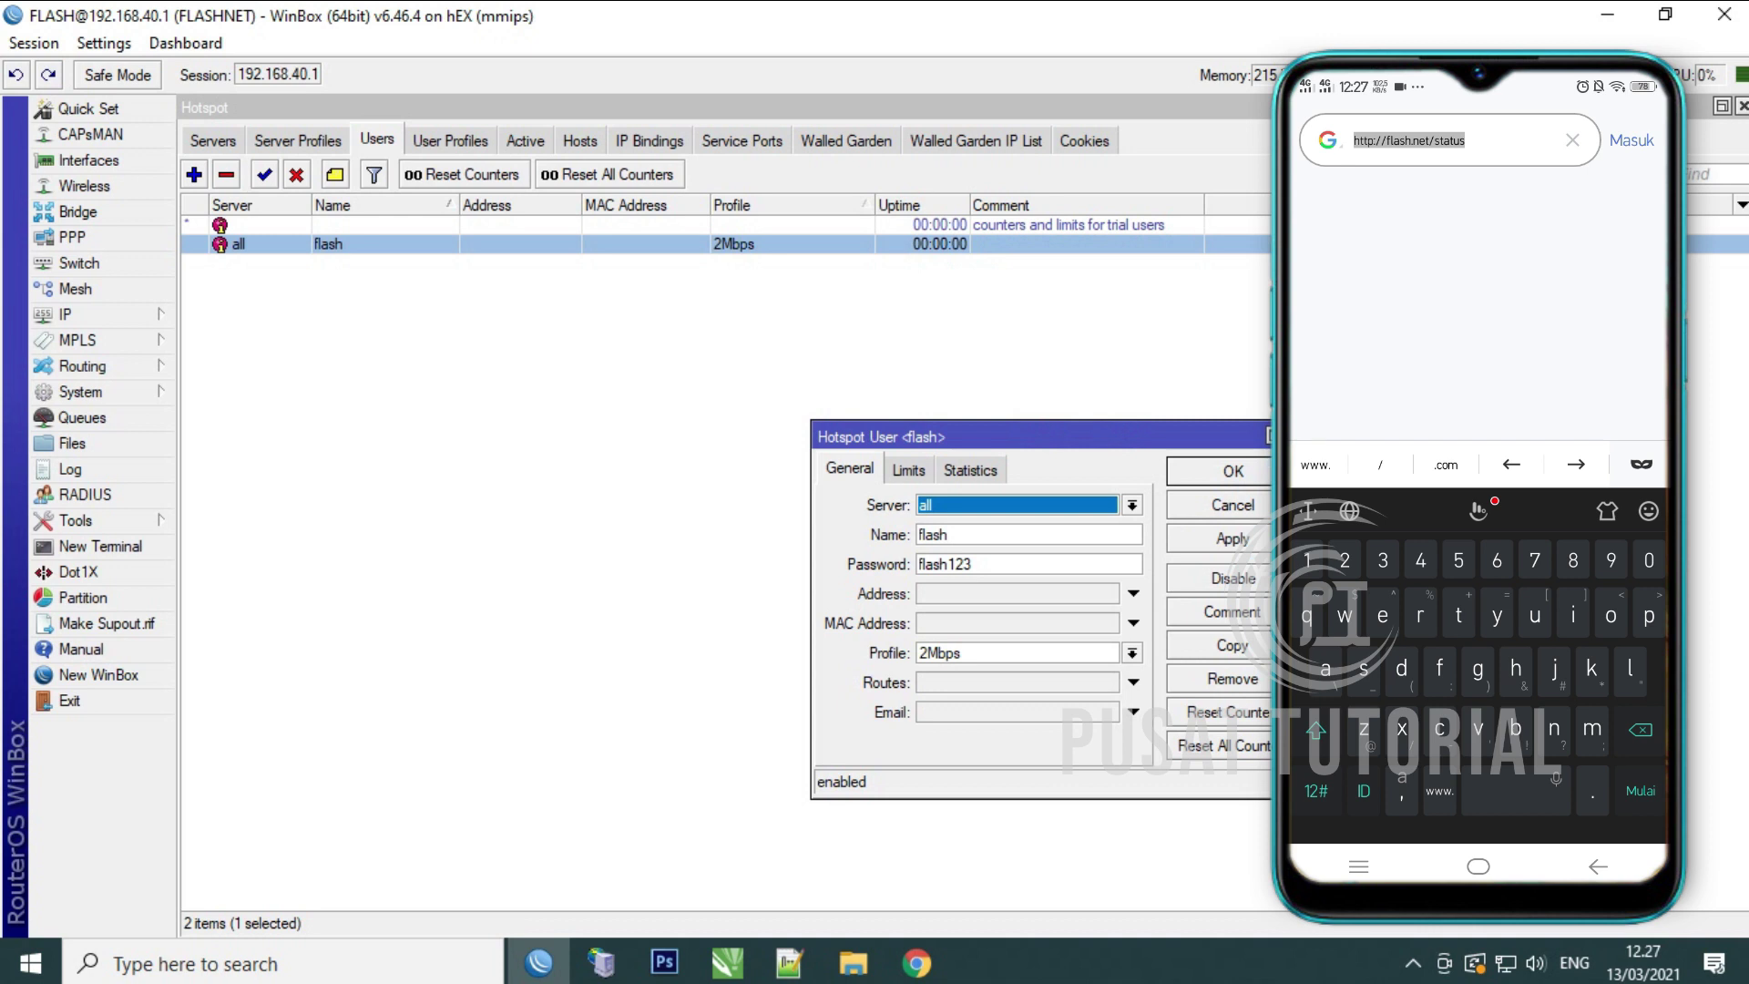
{"action": "key", "text": "Escape"}
{"action": "left_click", "coordinate": [525, 140]}
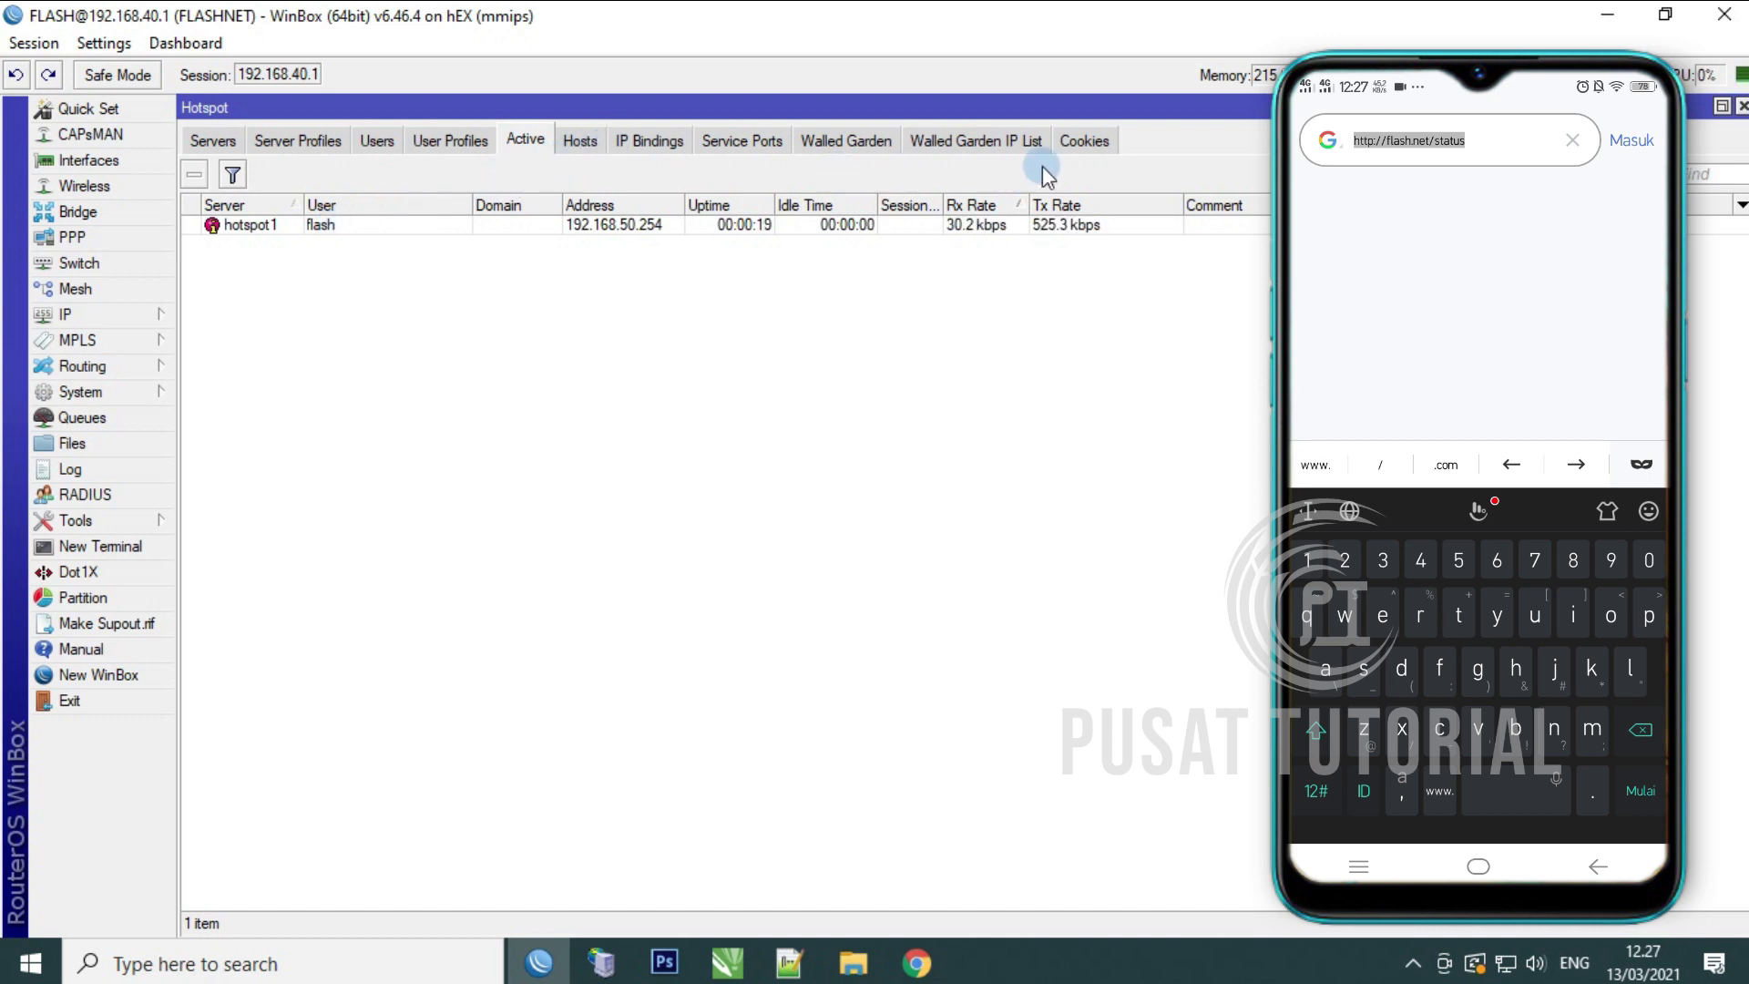
{"action": "left_click", "coordinate": [1081, 141]}
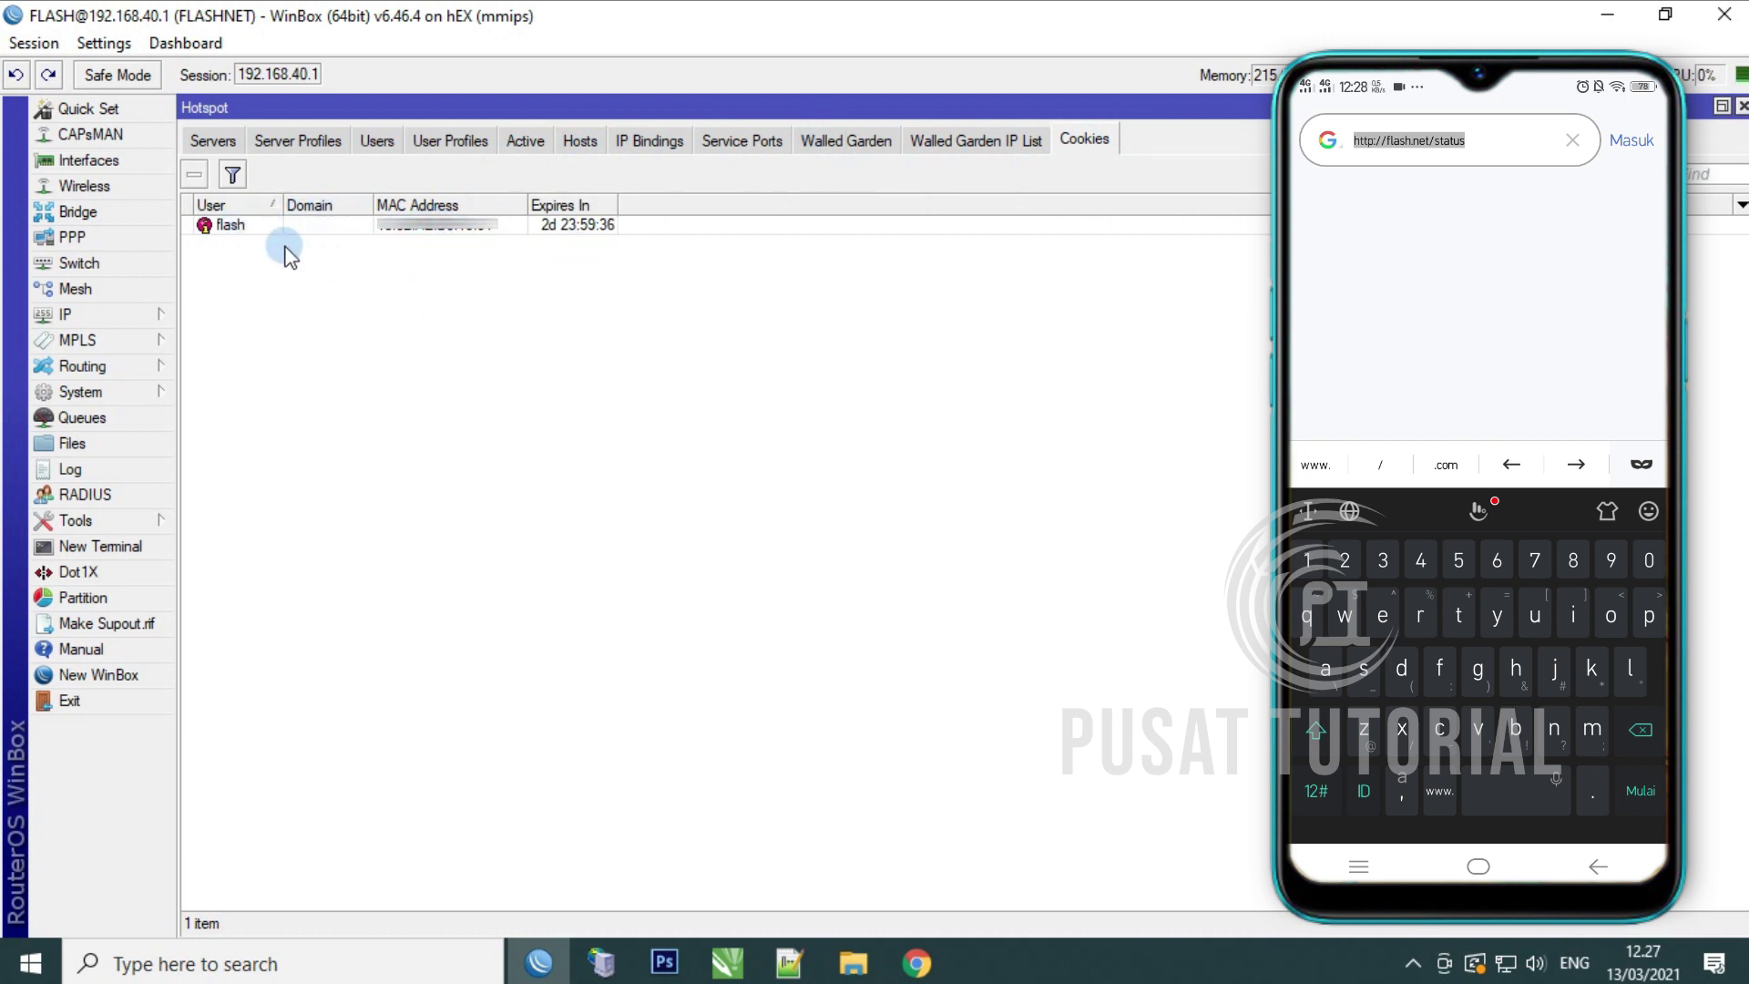
{"action": "left_click", "coordinate": [529, 146]}
{"action": "left_click", "coordinate": [514, 289]}
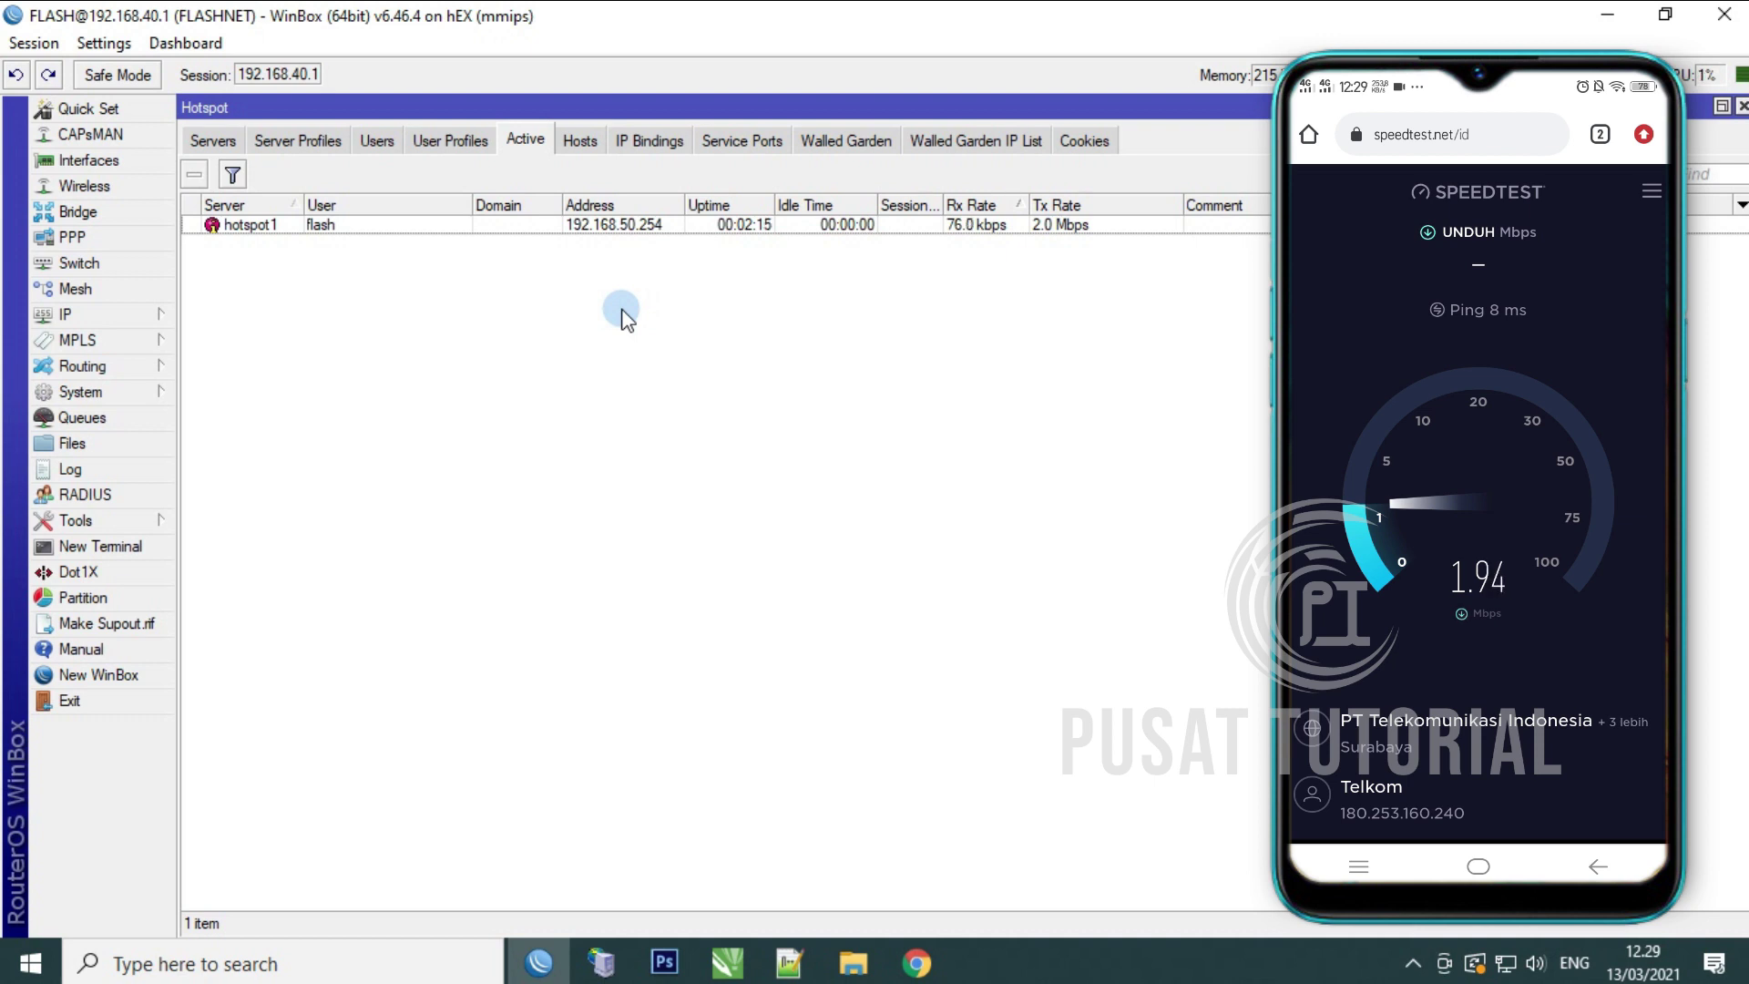
Step: Remove the user's hotspot1 session from the Active list
{"action": "left_click", "coordinate": [377, 139]}
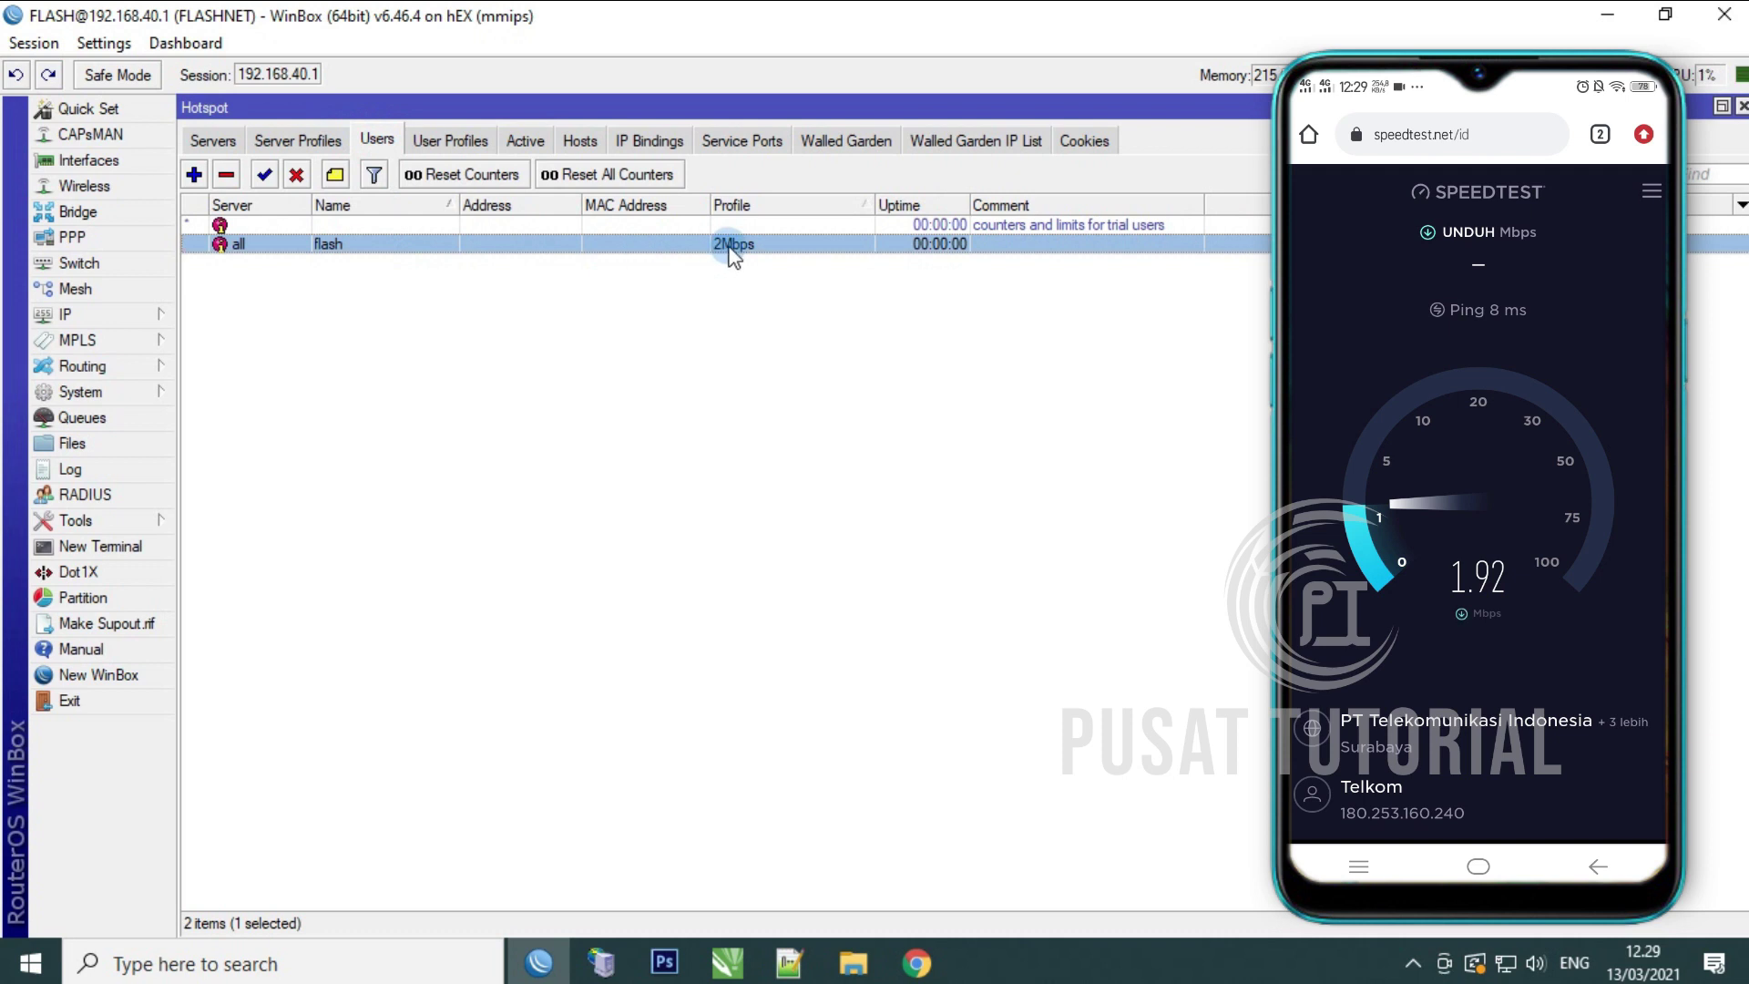
{"action": "left_click", "coordinate": [526, 140]}
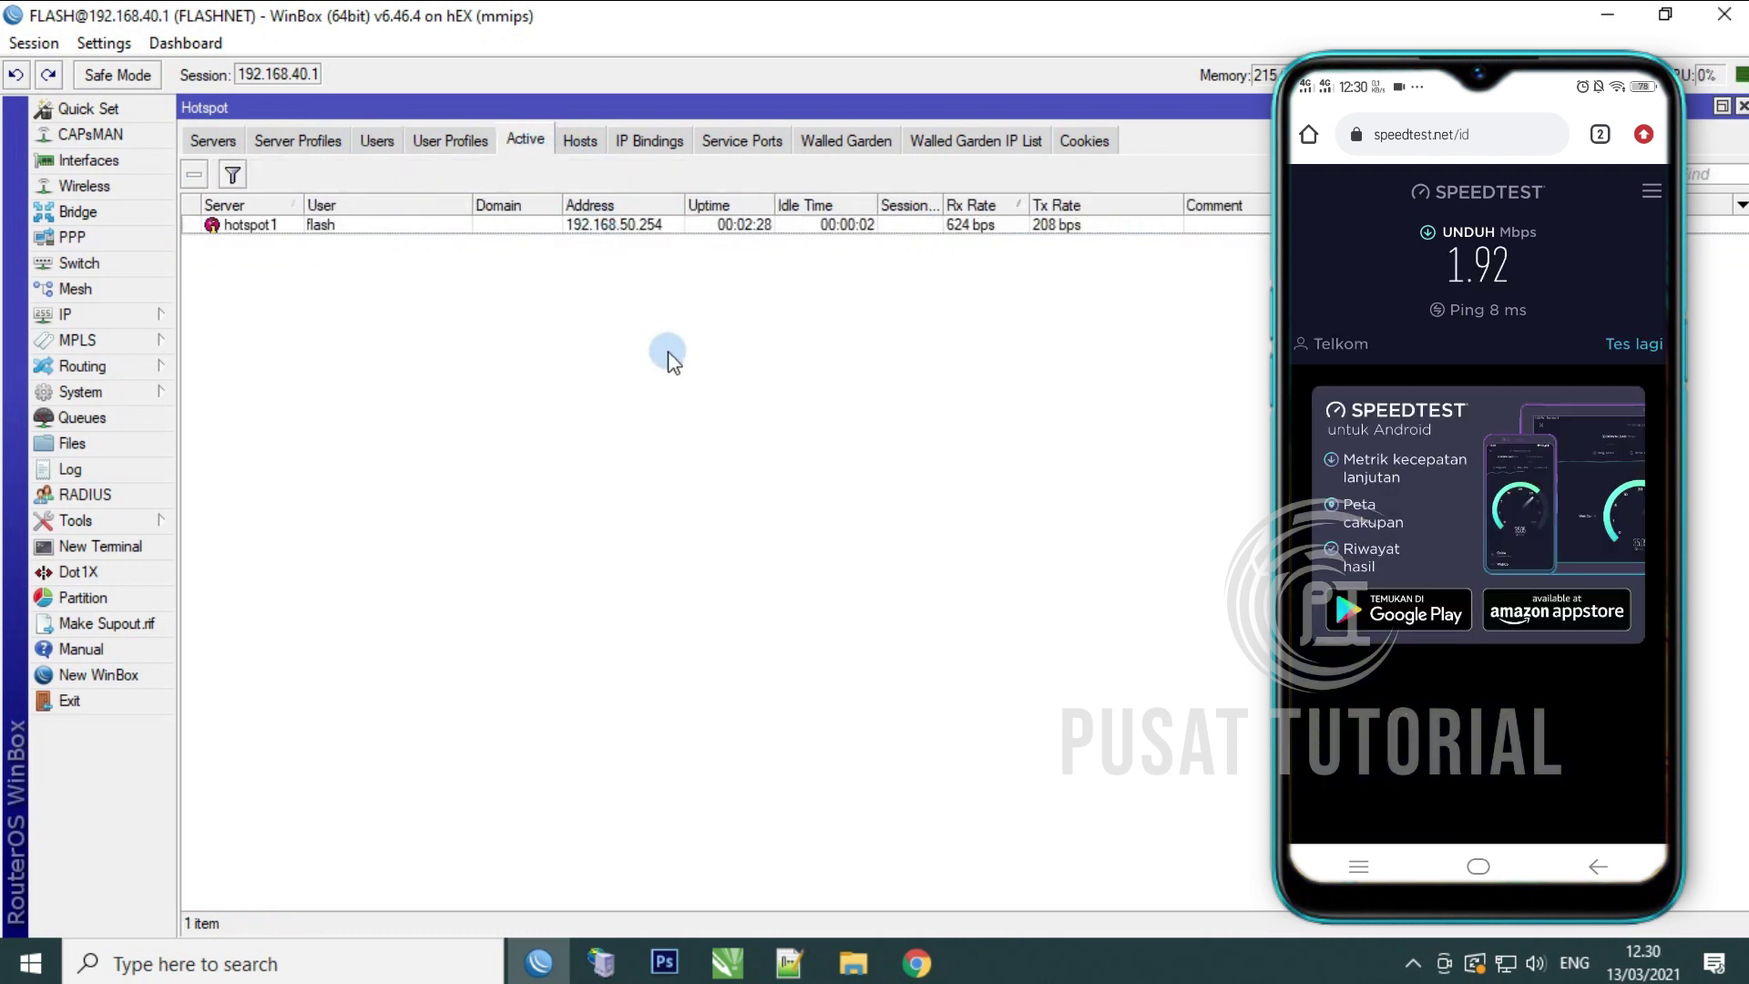
{"action": "left_click", "coordinate": [502, 224]}
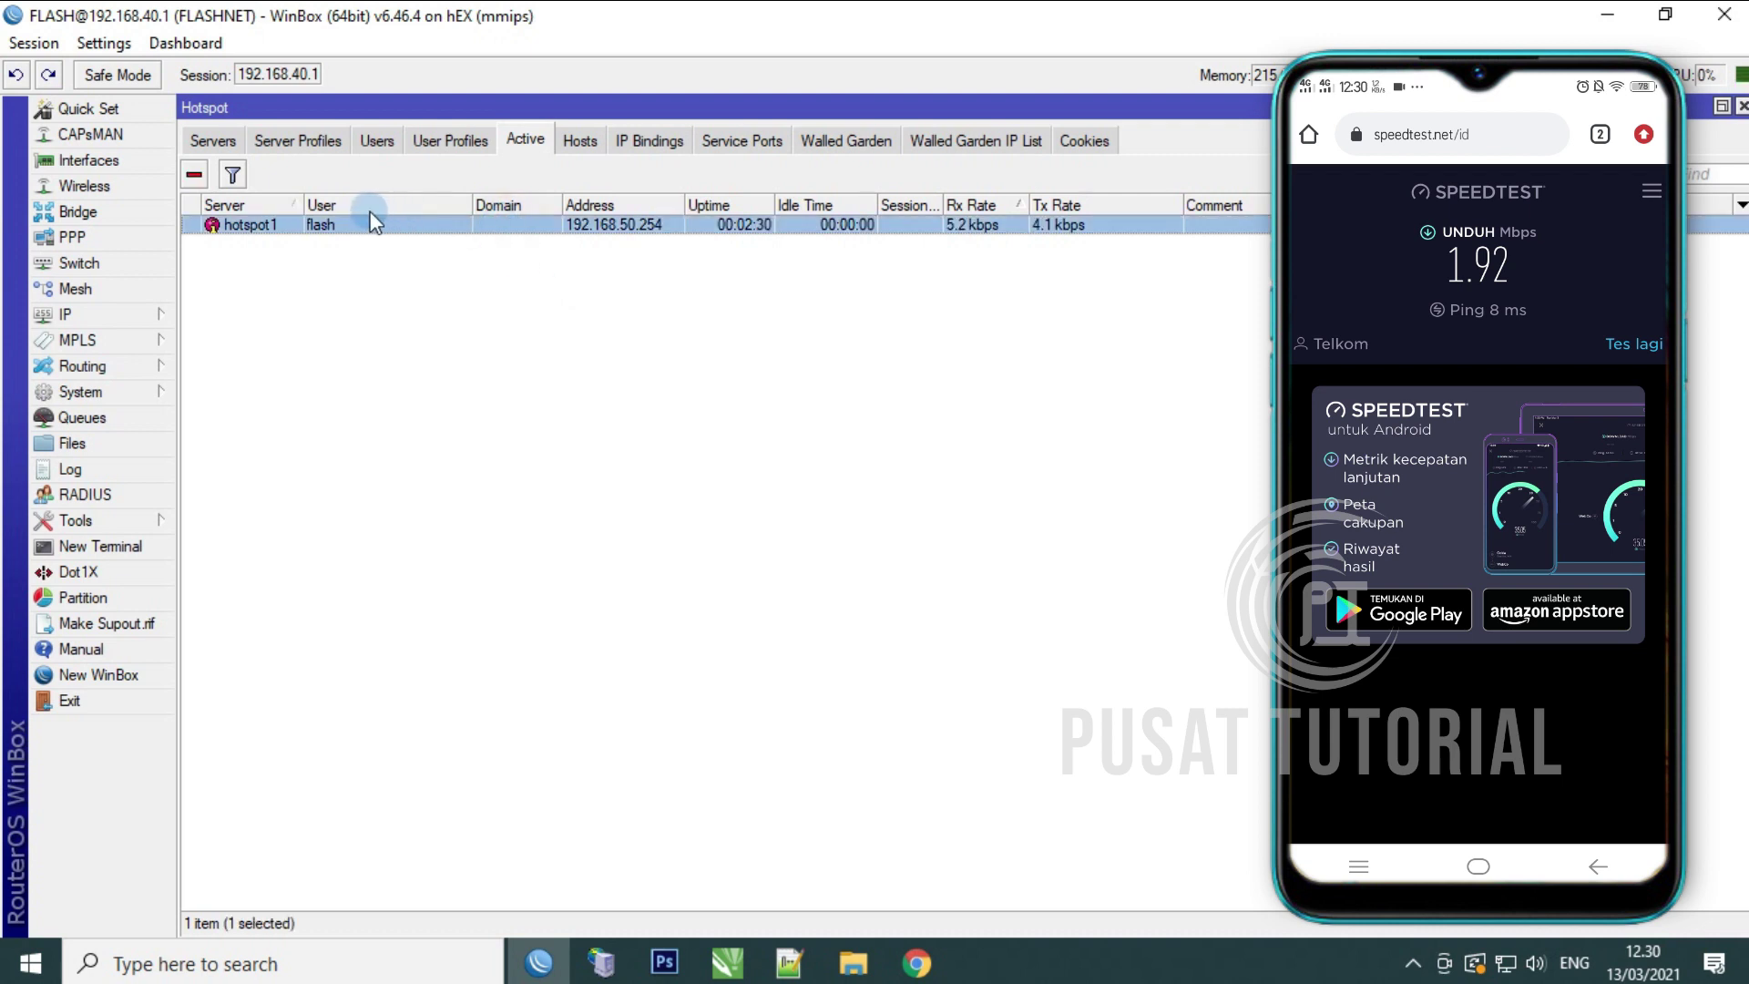
{"action": "left_click", "coordinate": [194, 175]}
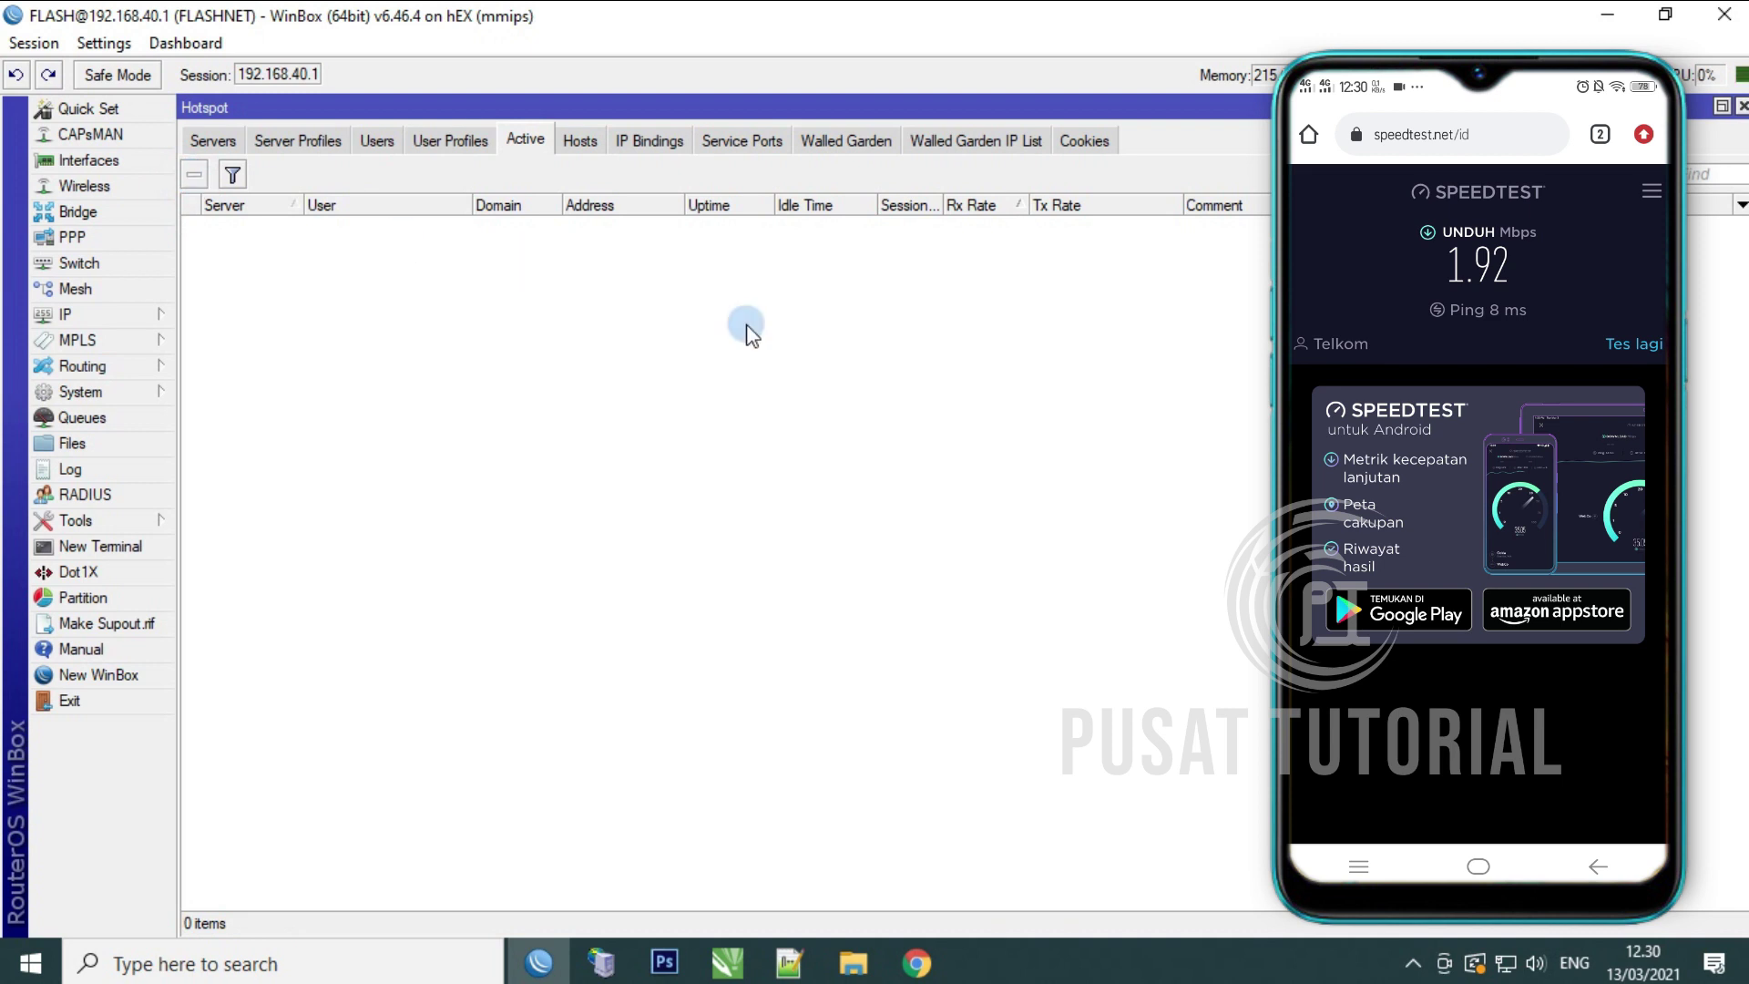